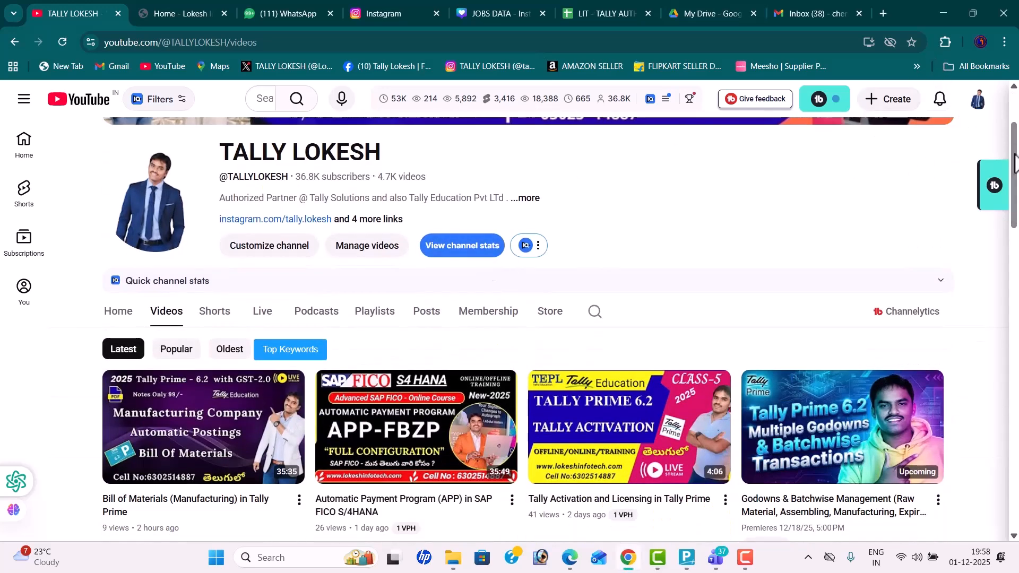
- Look over the YouTube channel page and the Lokesh Info Tech website's photo slideshow
scroll(1015, 162, "up", 2)
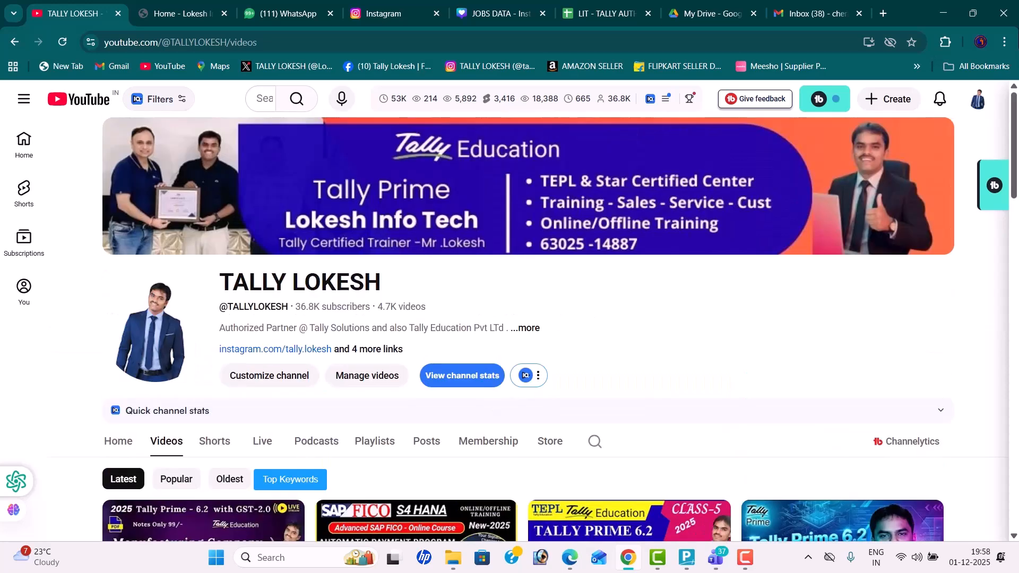
left_click(200, 17)
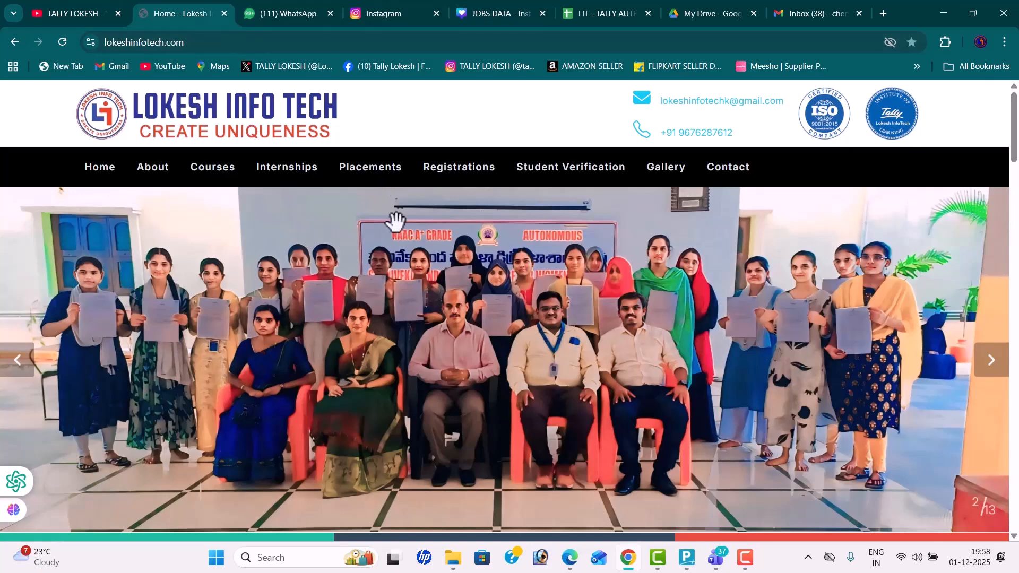
left_click(997, 375)
left_click(1000, 375)
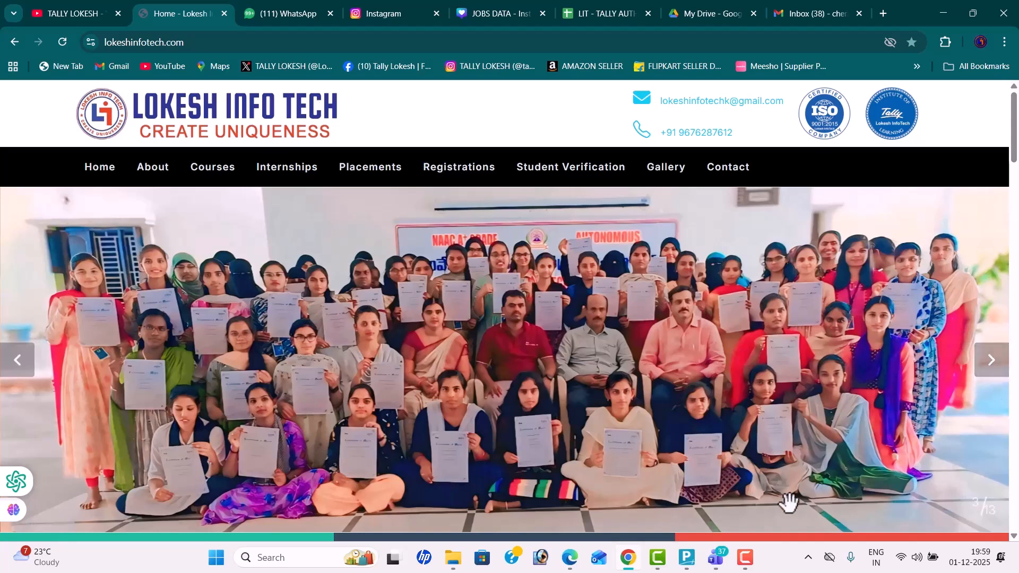
left_click(295, 558)
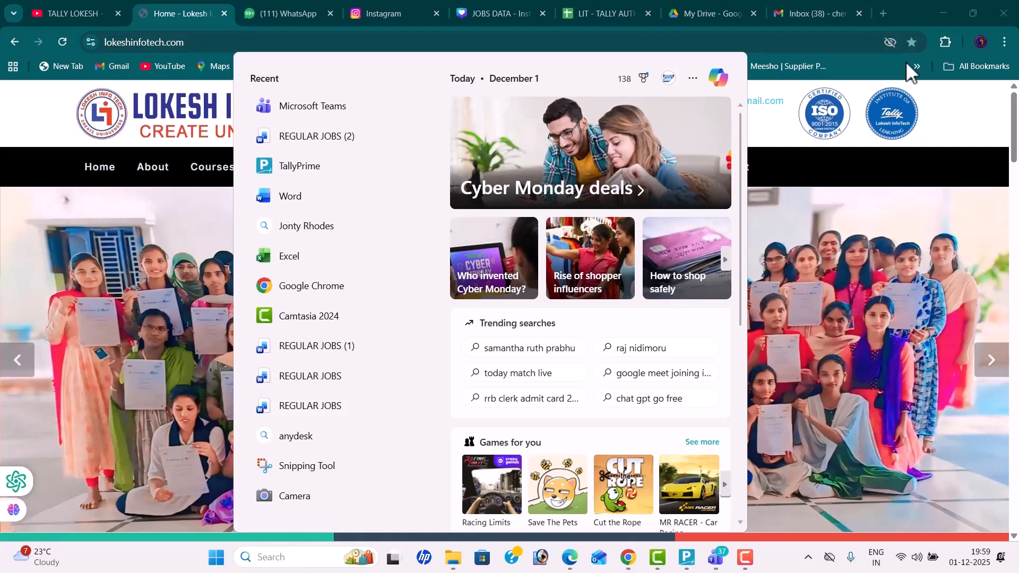
left_click(68, 11)
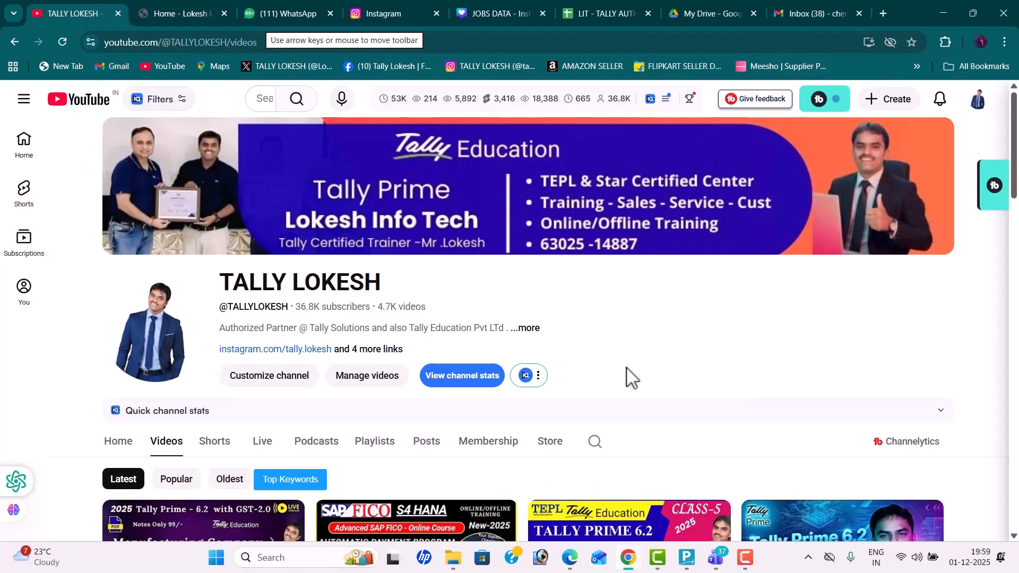
- Switch to TallyPrime and start creating a new company from the list of companies
left_click(684, 567)
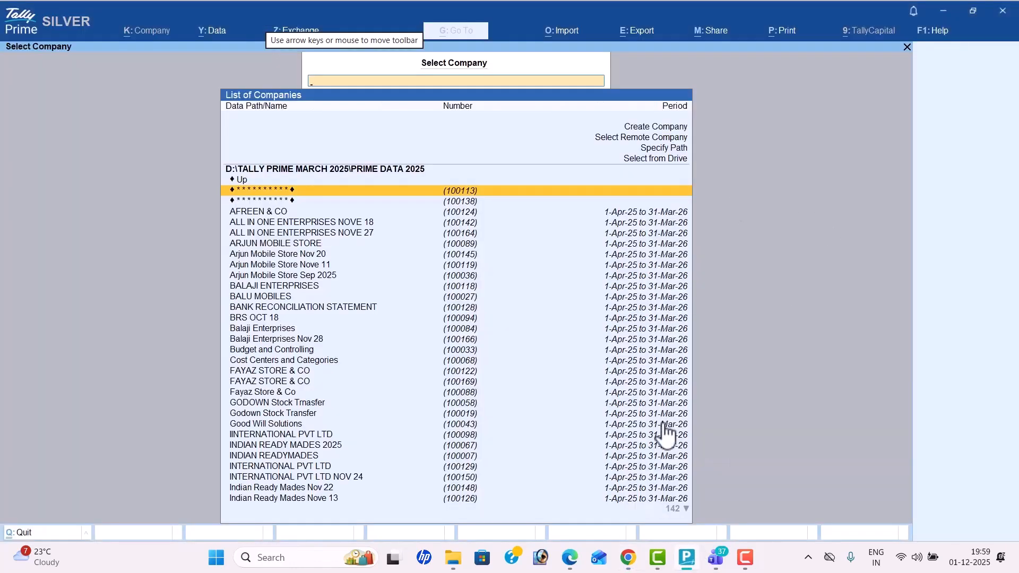
key("Up")
key("Up")
key("Up")
key("Up")
key("Up")
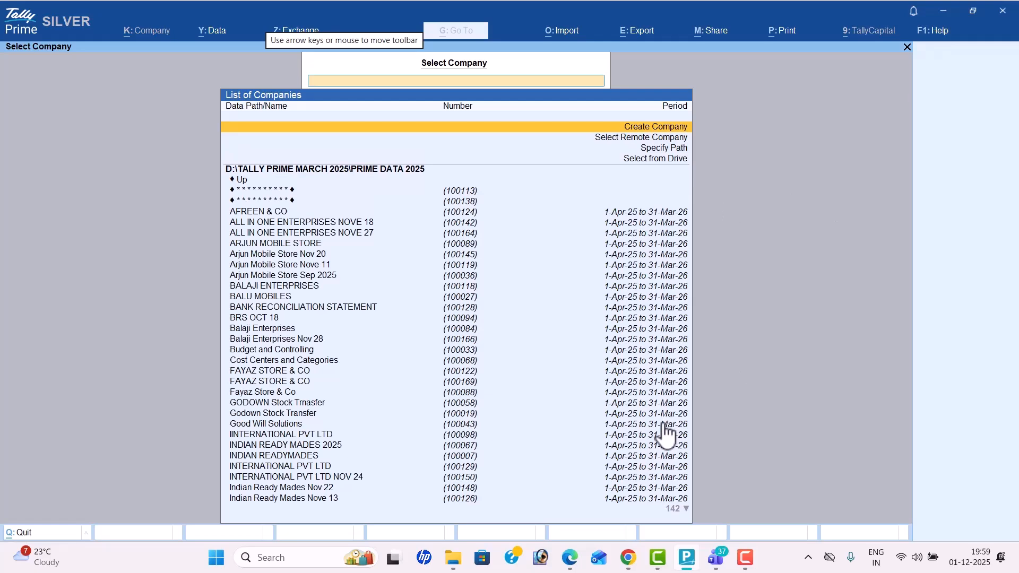
key("Return")
- Switch to the Teams meeting window and check its participants list
key("alt+Tab")
key("alt+Tab")
key("alt+Tab")
key("alt+Tab")
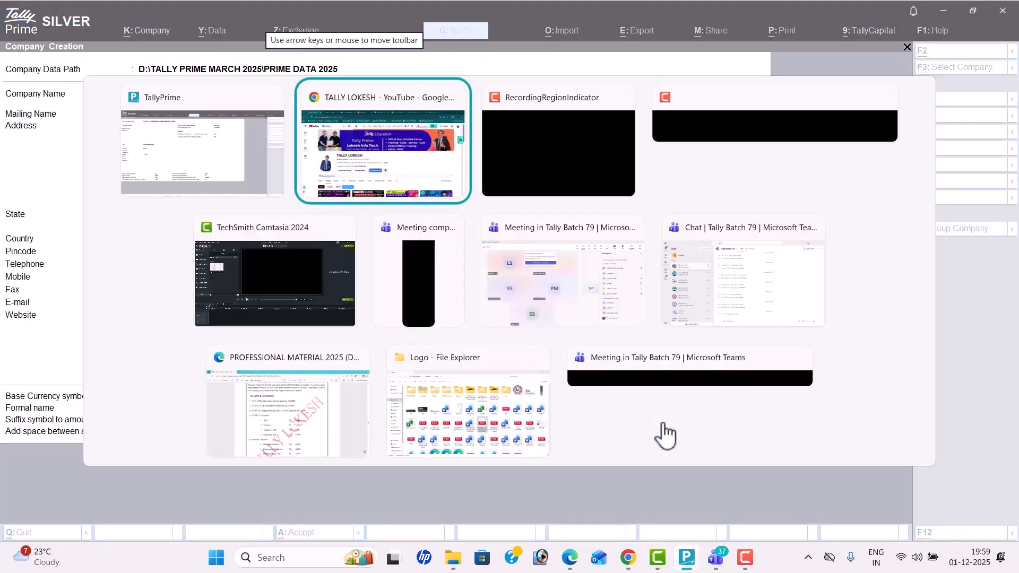
key("alt+Tab")
key("alt+Tab")
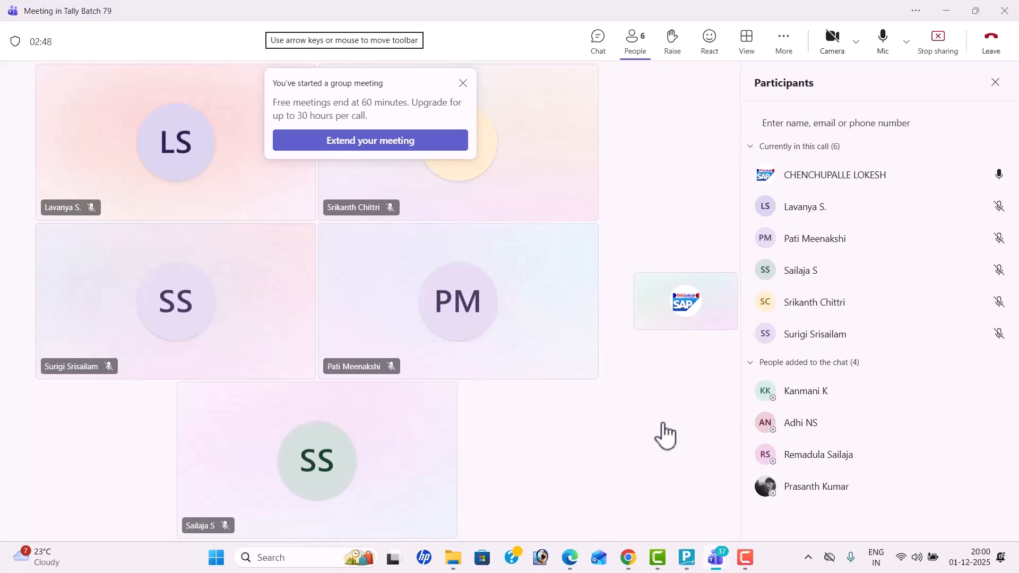
- Switch to the PDF course material in Edge and read the Budget exercise for JANU & ASSOCIATE
key("alt+Tab")
key("alt+Tab")
key("alt+Tab")
key("alt+Tab")
key("alt+Tab")
key("alt+Tab")
key("alt+Tab")
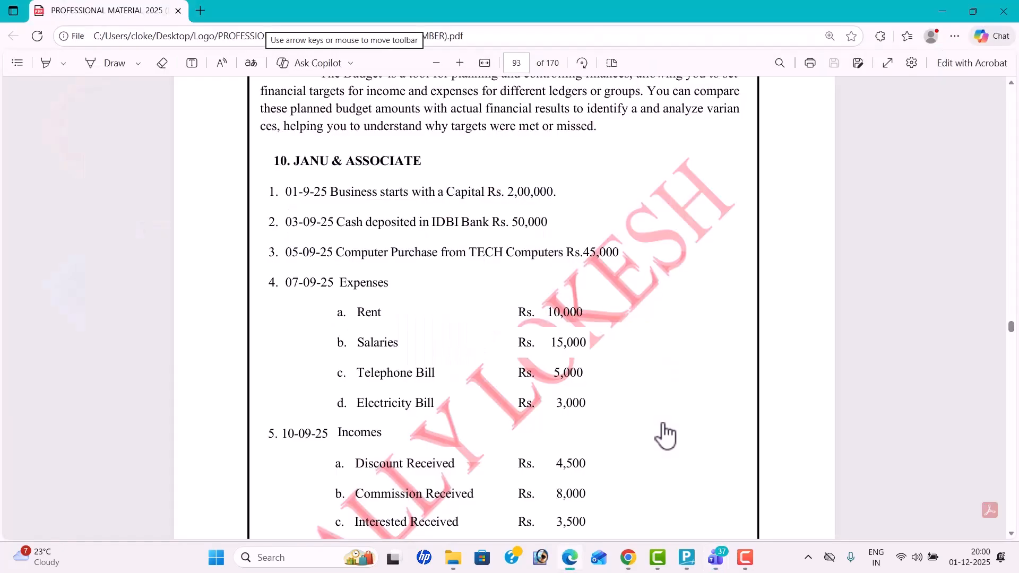
scroll(1013, 90, "up", 3)
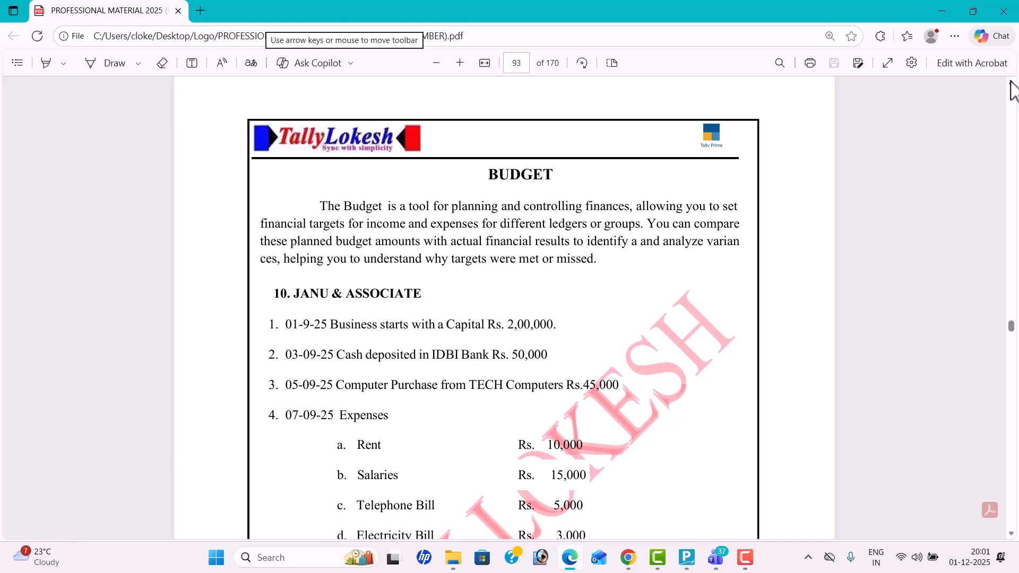
scroll(1013, 90, "down", 1)
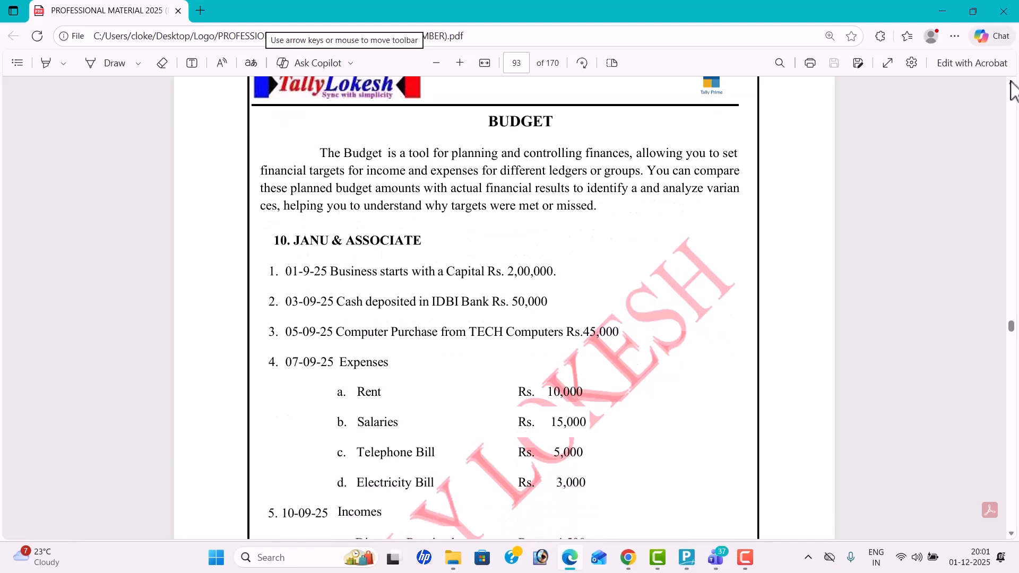
- Return to TallyPrime and name the new company JANU & ASSOCIATE DEC 01, keeping the same mailing name
key("alt+Tab")
key("alt+Tab")
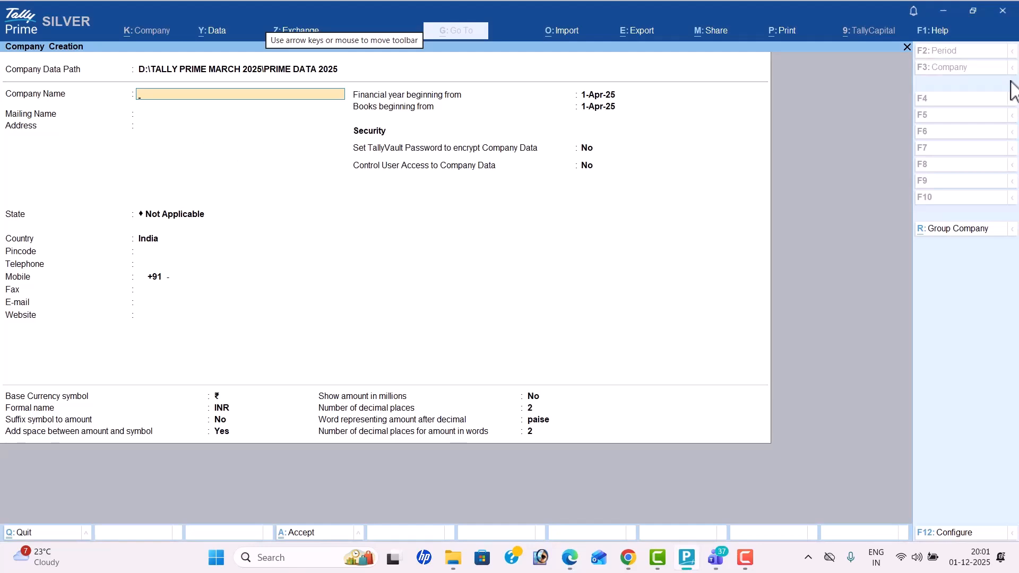
type("BU")
key("alt+Tab")
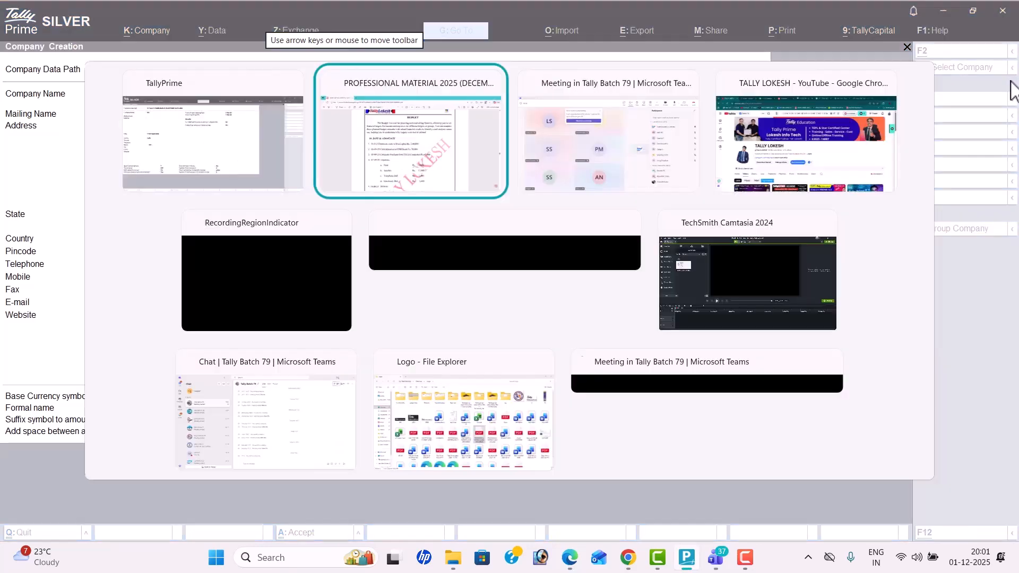
key("alt+Tab")
key("BackSpace")
key("BackSpace")
type("JANU")
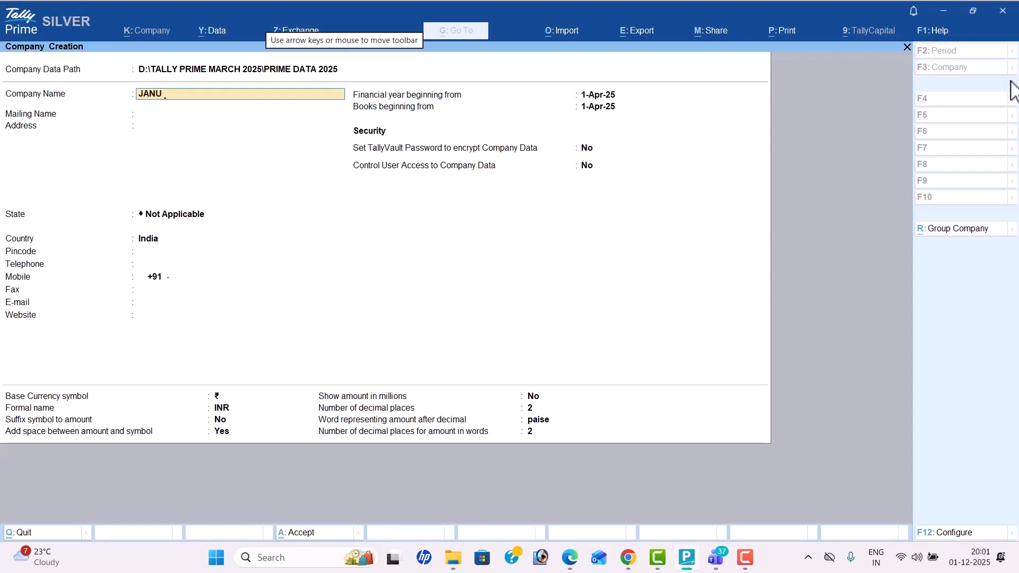
type(" $")
key("BackSpace")
type("& ASSOCIATE DEC 01")
key("Return")
key("Return")
- Leave the address blank, set the company's state to Andhra Pradesh and save the company
key("Return")
key("Down")
key("Down")
key("Return")
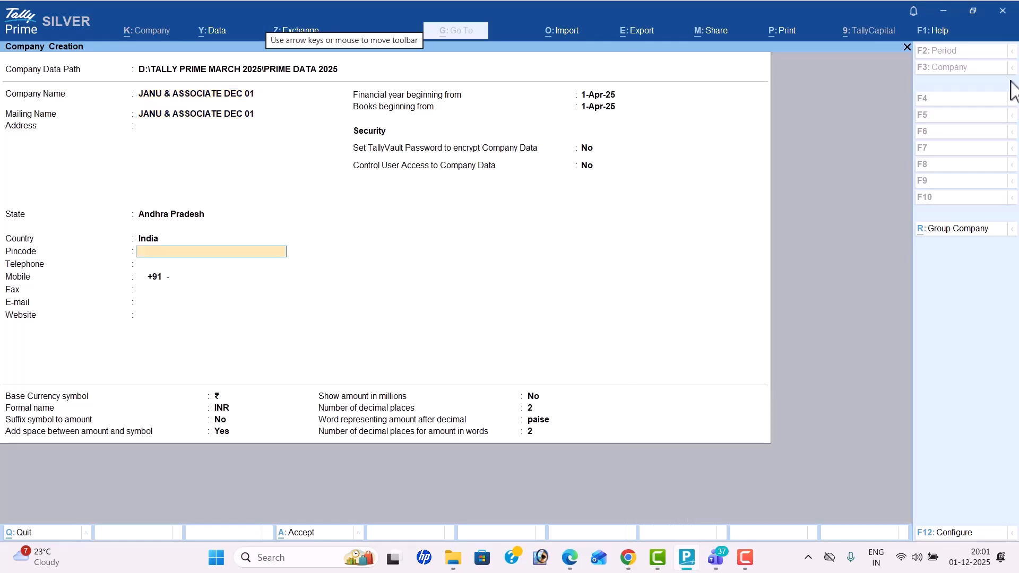
key("ctrl")
key("ctrl+a")
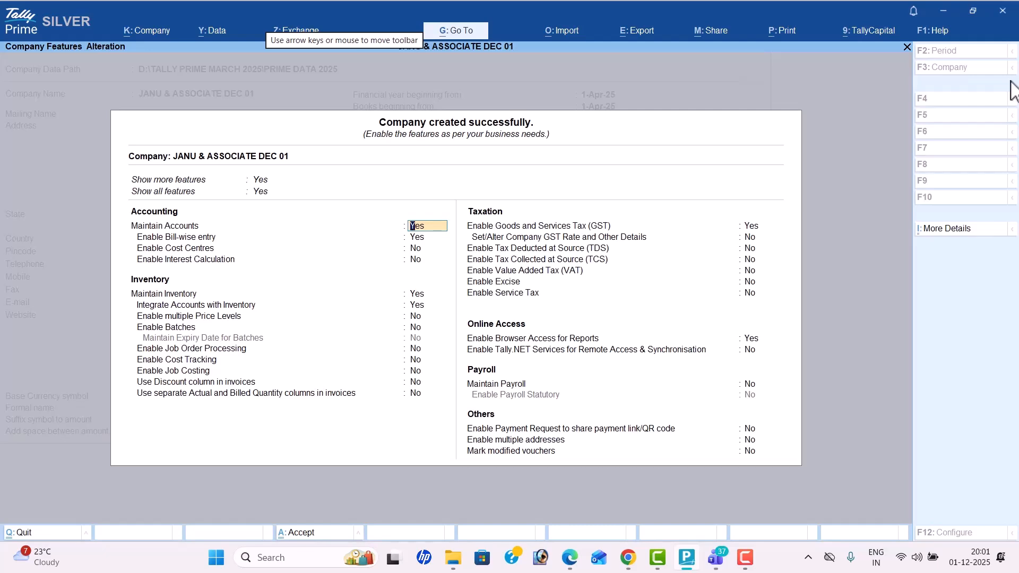
- Set Enable Bill-wise entry and Maintain Inventory to No in the company features
key("Return")
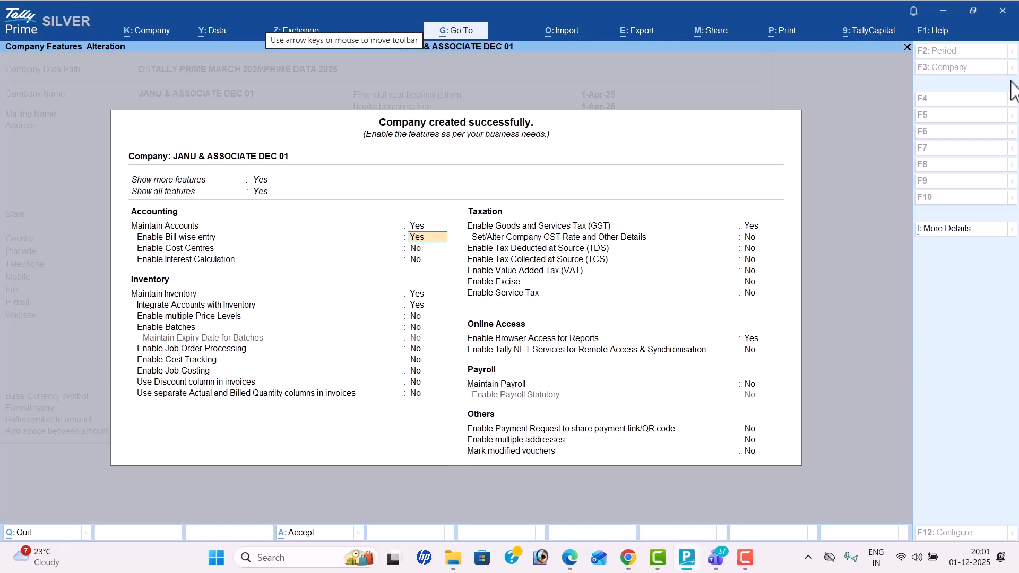
type("N")
key("Return")
key("Return")
key("Return")
type("N")
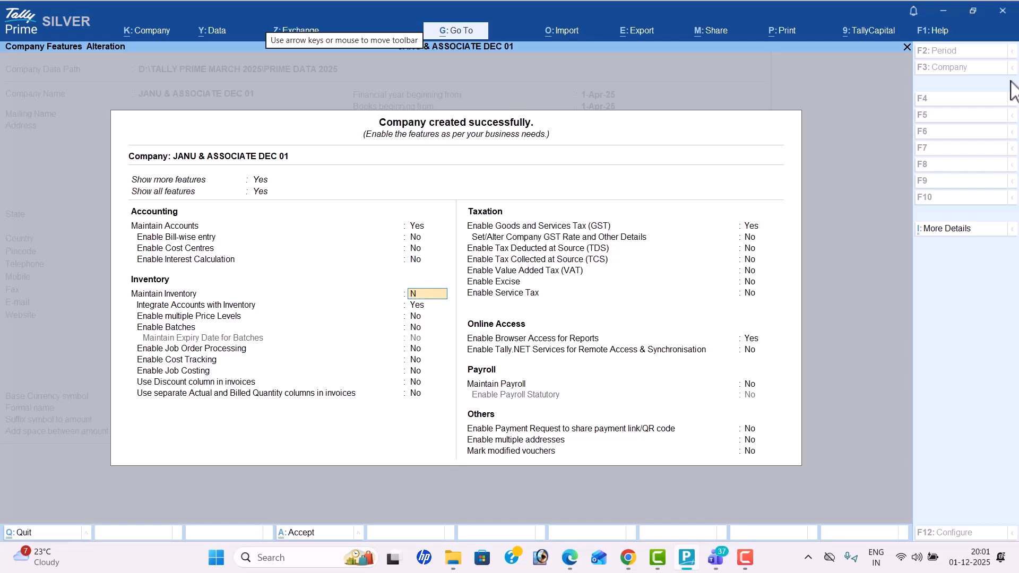
key("Return")
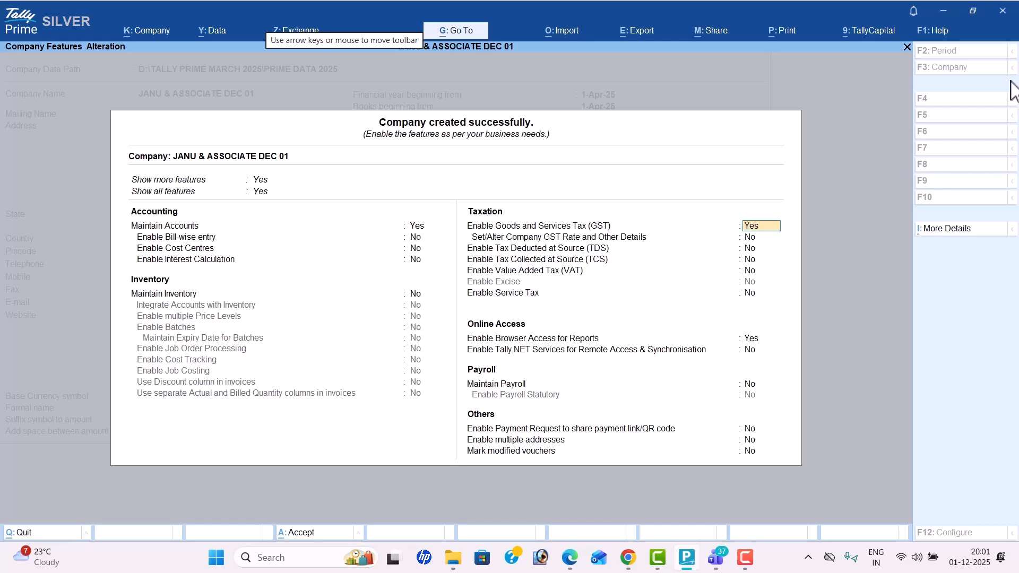
- Set Enable Goods and Services Tax (GST) to No, leaving the other taxation features at No
type("n")
key("Return")
key("Return")
key("Return")
key("Return")
key("Return")
key("Return")
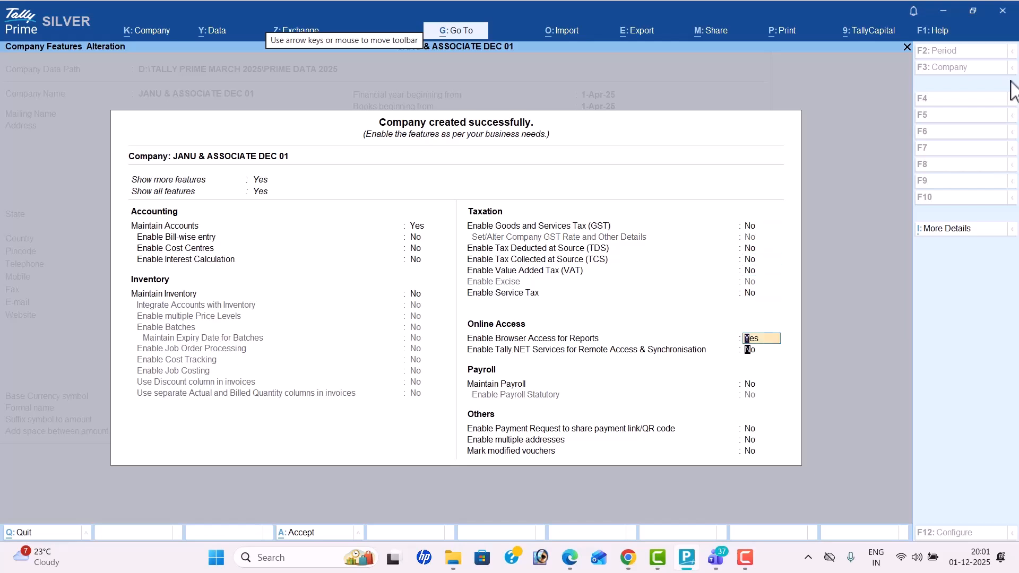
- Set Enable Browser Access for Reports to No and accept the company features
key("Up")
type("n")
key("Return")
key("Return")
key("Return")
key("Return")
key("Return")
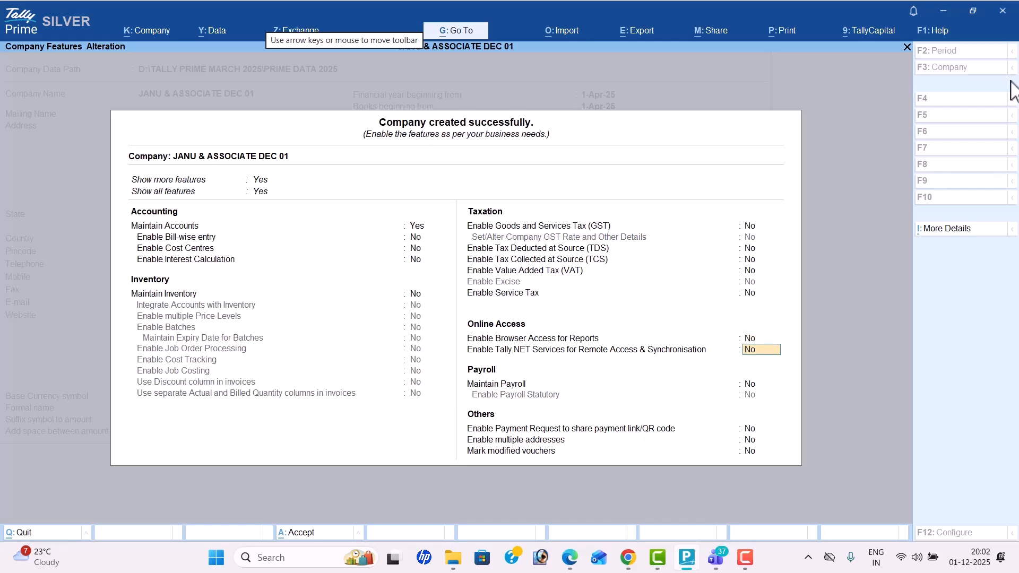
key("Return")
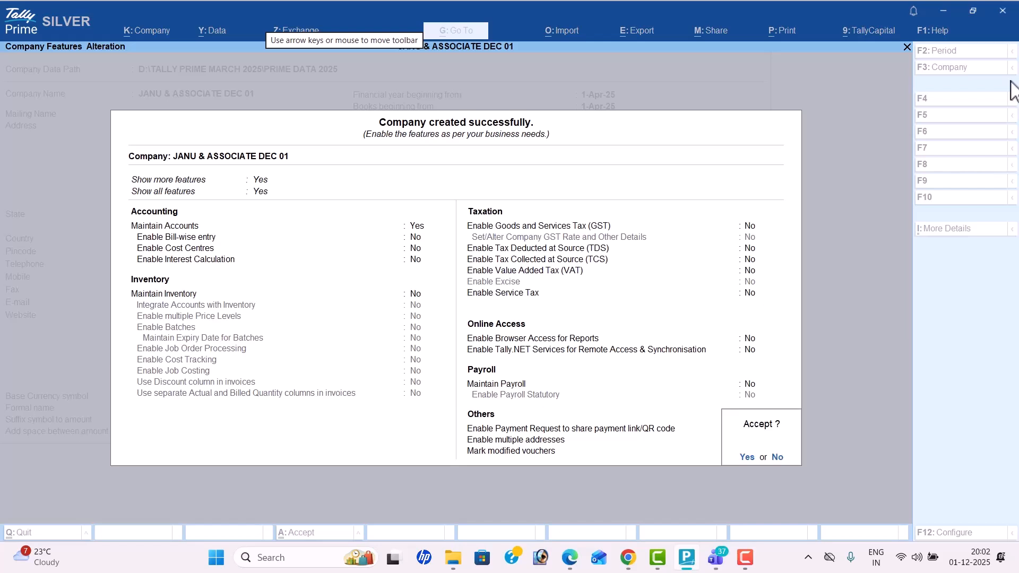
key("Return")
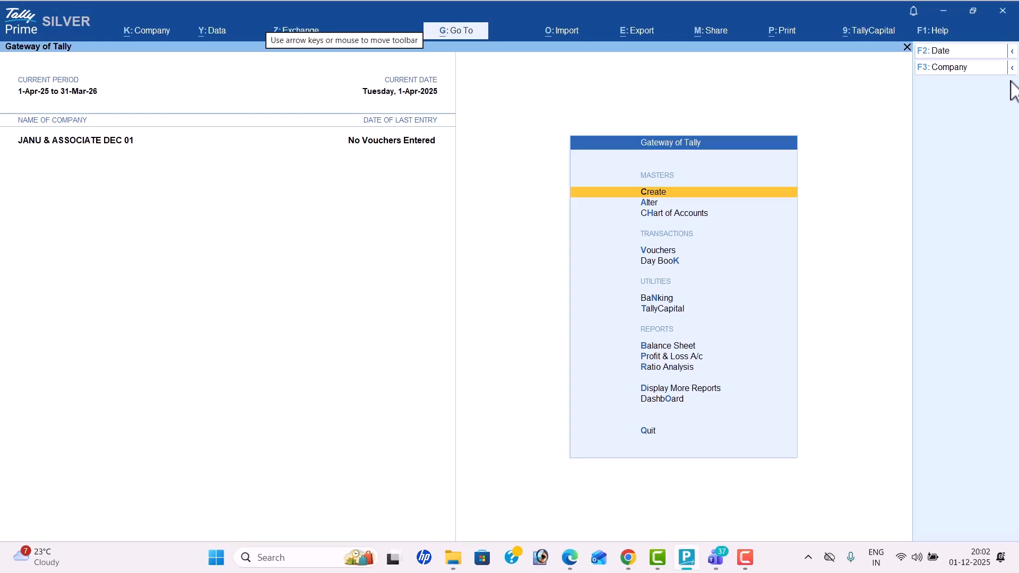
- Expand the list of masters to show more types and open the ledger creation form
key("Return")
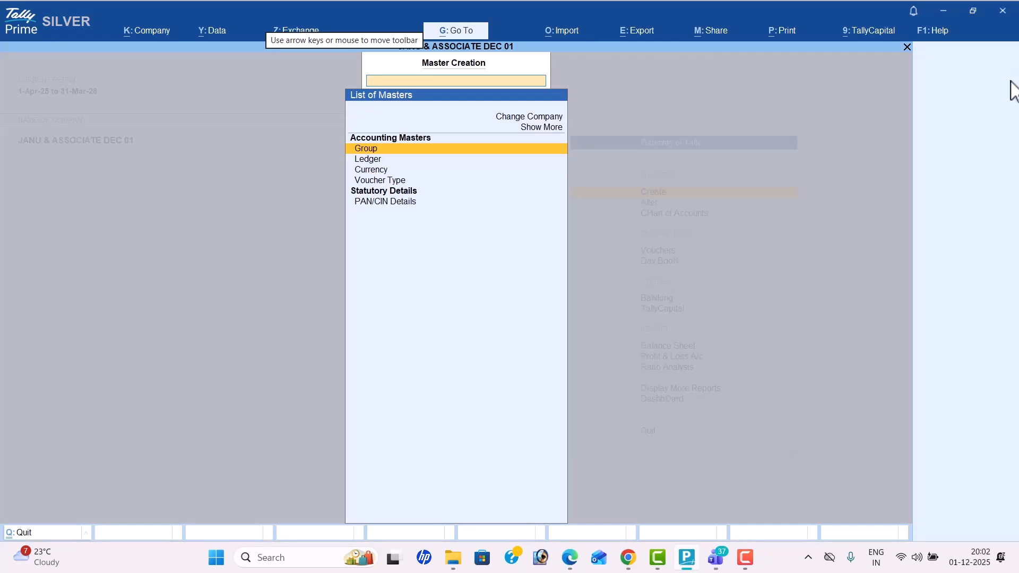
key("Up")
key("Return")
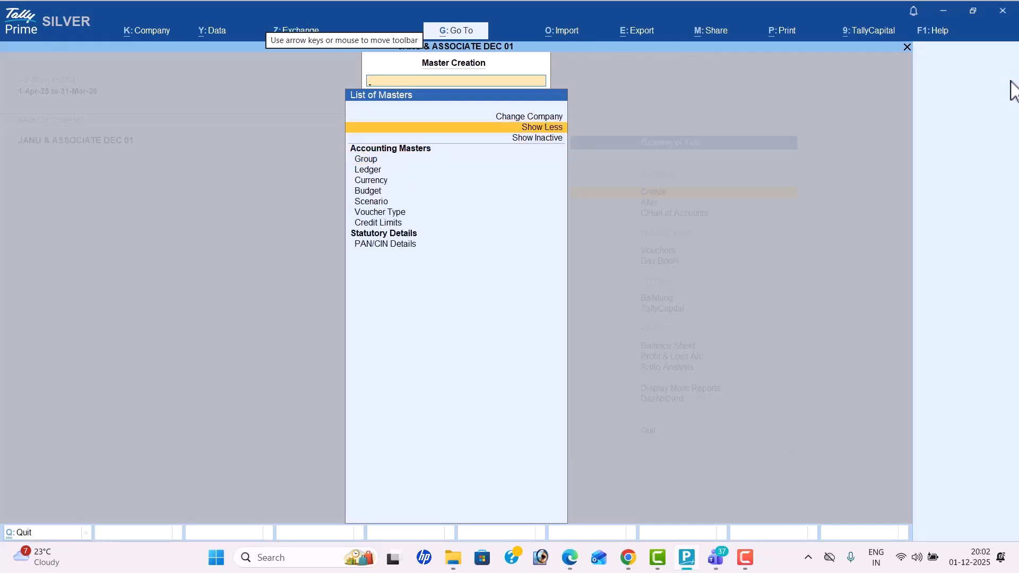
key("Down")
key("Down")
key("Down")
key("Down")
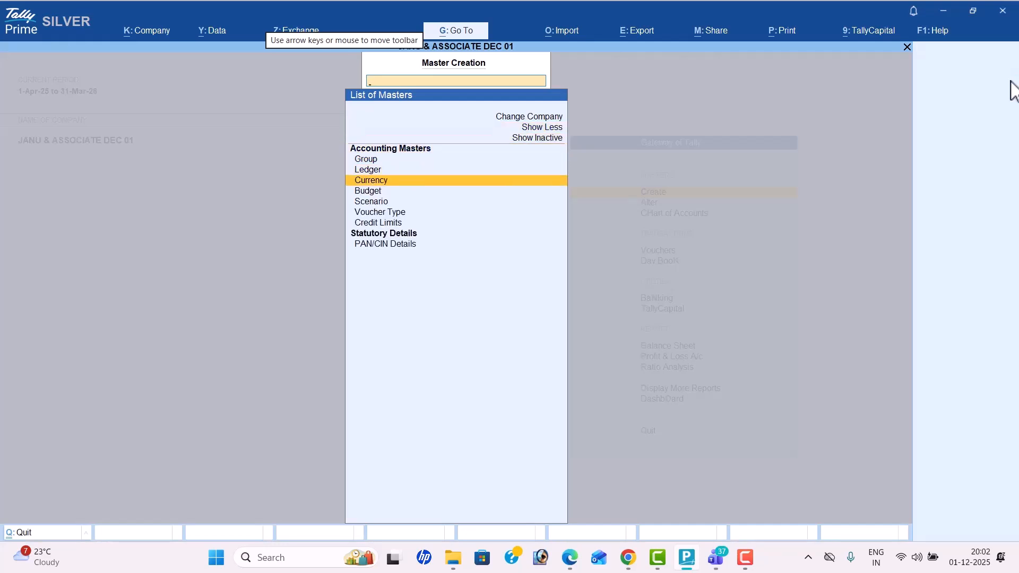
key("Down")
key("Up")
key("Up")
key("Return")
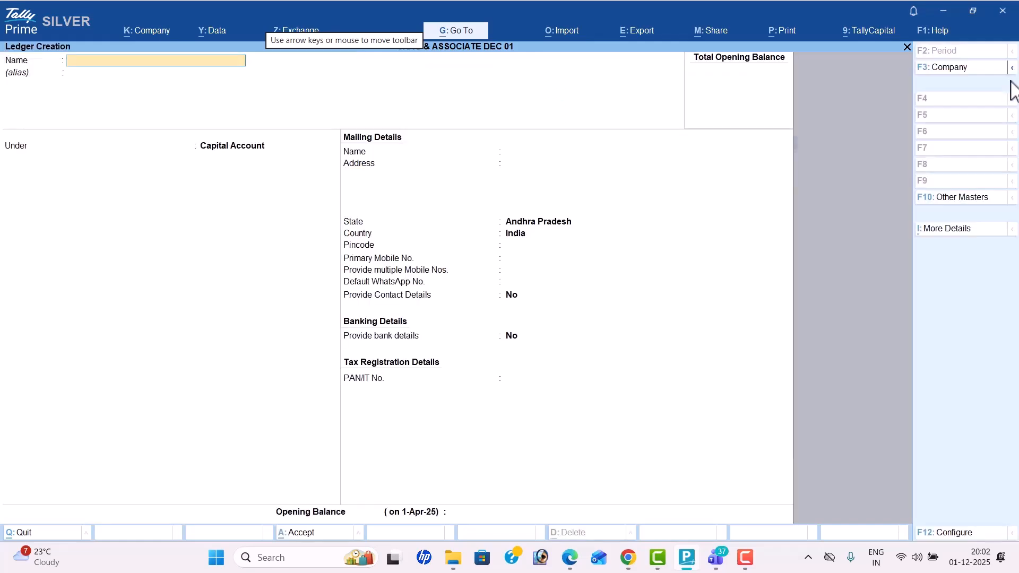
- Consult the transactions in the PDF exercise, and create a ledger named Capital under Capital Account
key("alt+Tab")
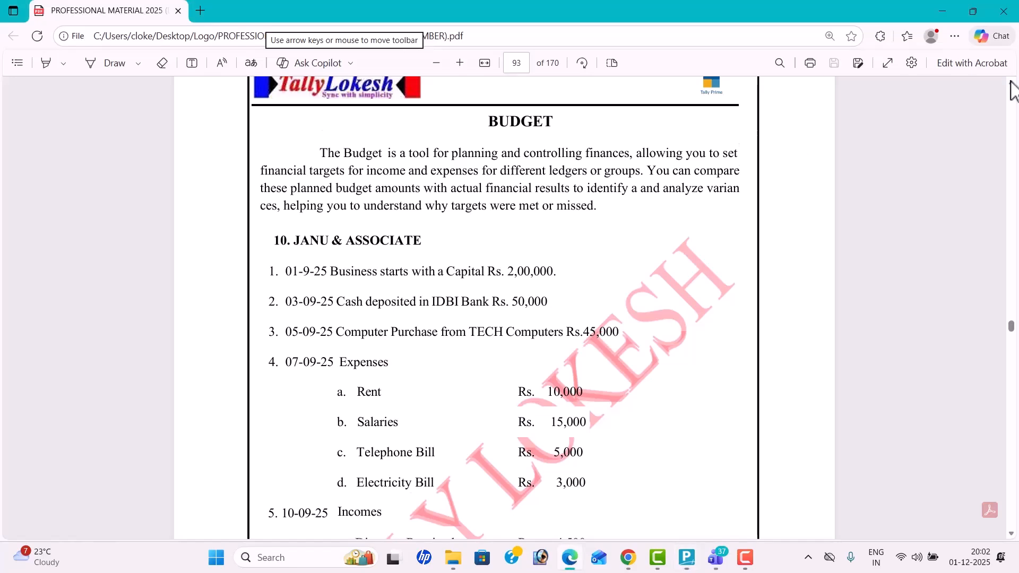
scroll(1014, 90, "down", 2)
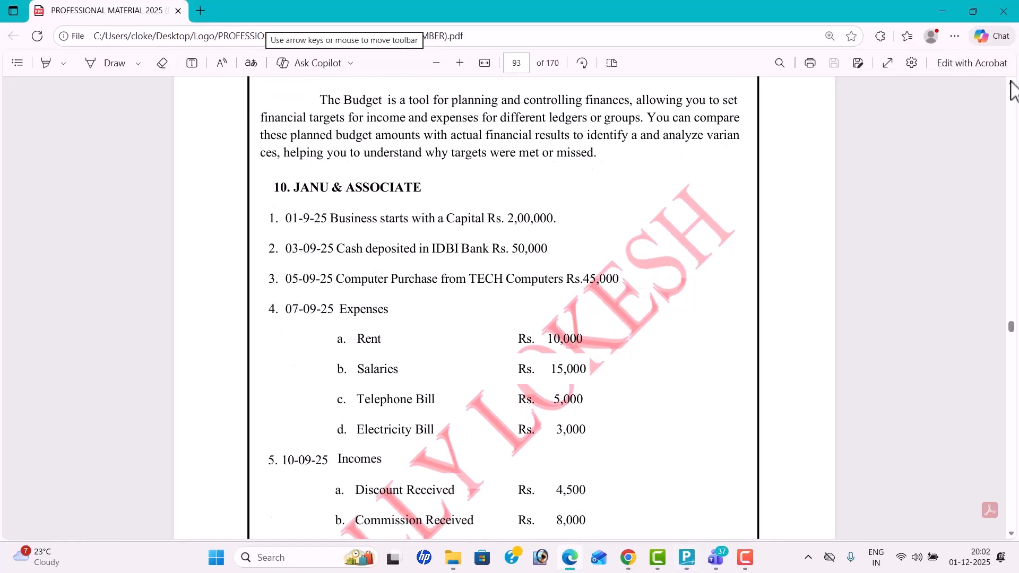
key("alt+Tab")
type("CAP")
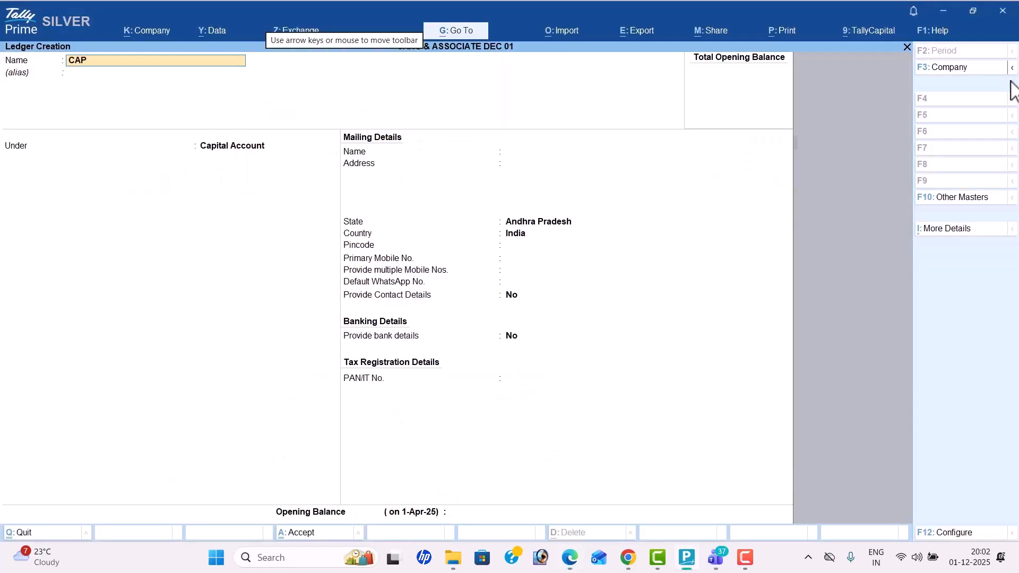
key("BackSpace")
key("BackSpace")
type("apital")
key("Return")
key("Return")
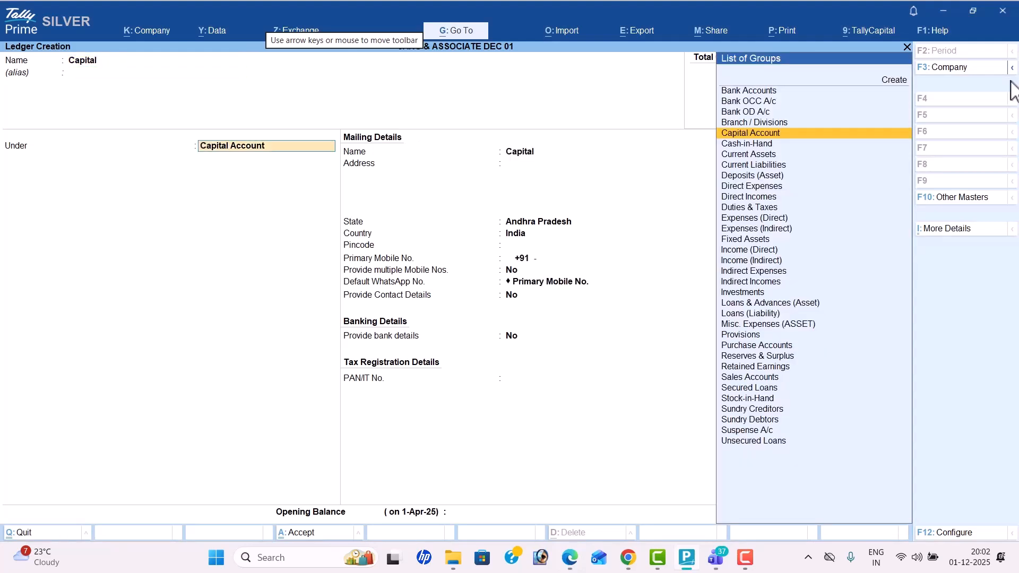
key("ctrl+a")
- Create a ledger named Idbi Bank under Bank Accounts, leaving its bank account details blank
type("Idbi Bank")
key("Return")
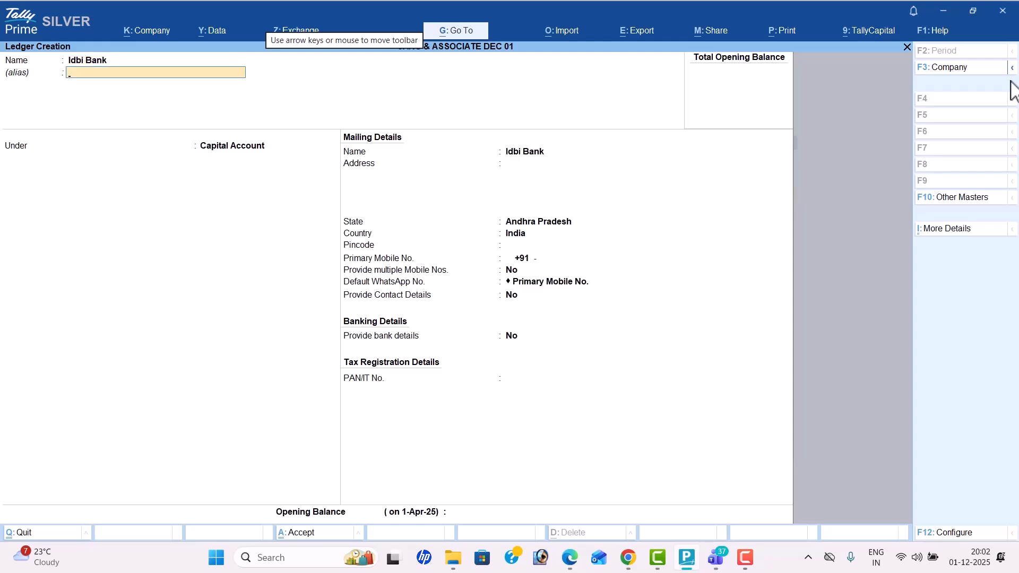
key("Return")
type("Bank")
key("Return")
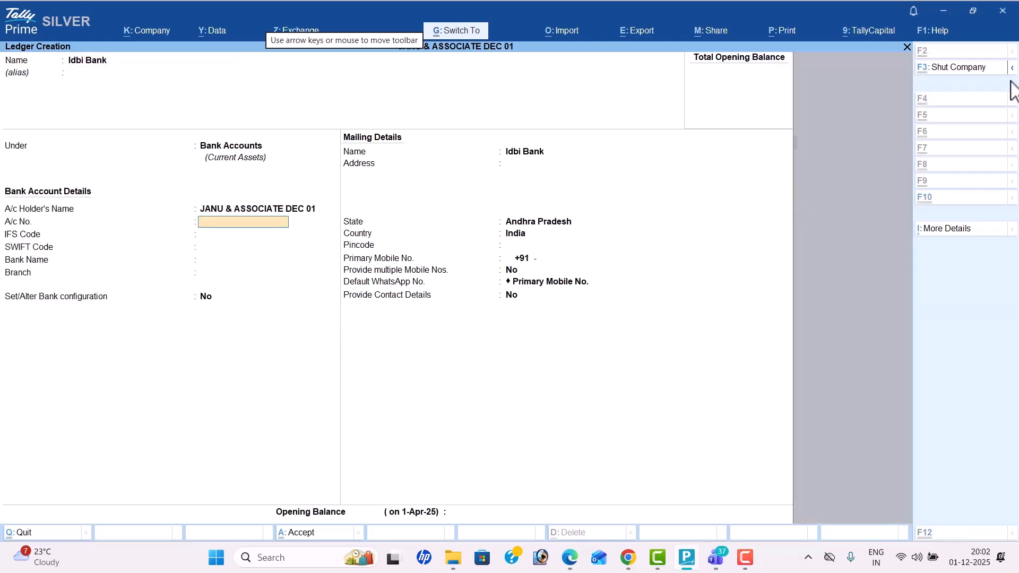
key("ctrl+a")
- Create a ledger named Computer under Fixed Assets
type("Computer")
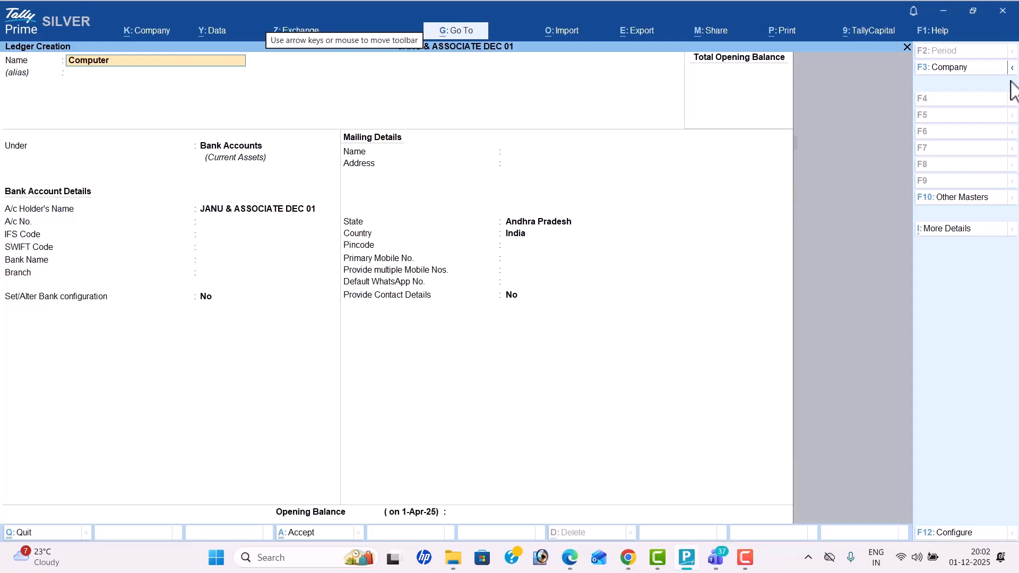
key("Return")
key("Return")
type("Fix")
key("Return")
key("ctrl+a")
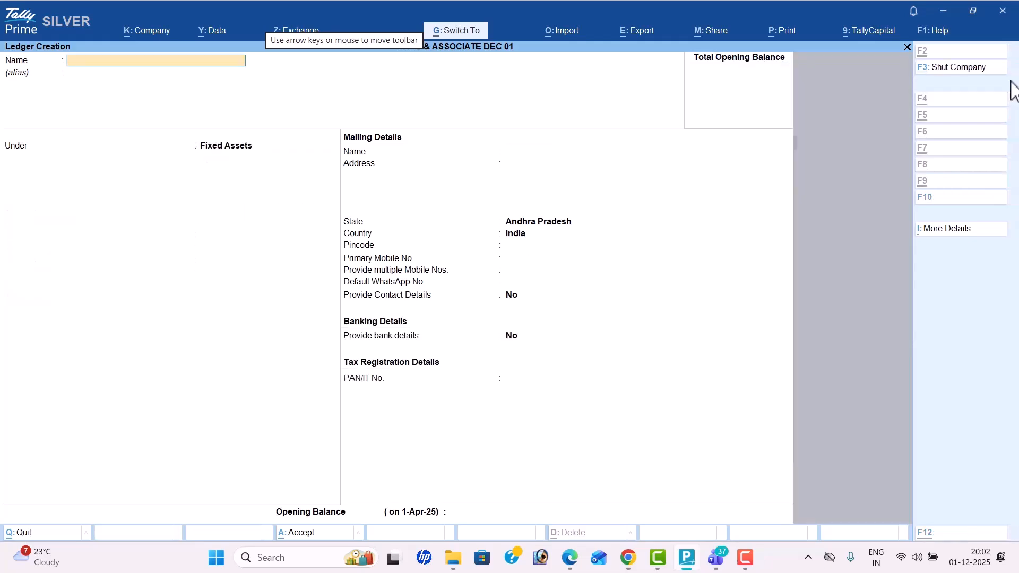
- Check the computer purchase entry in the PDF exercise, and create a ledger named Tech Computers under Sundry Creditors
key("alt+Tab")
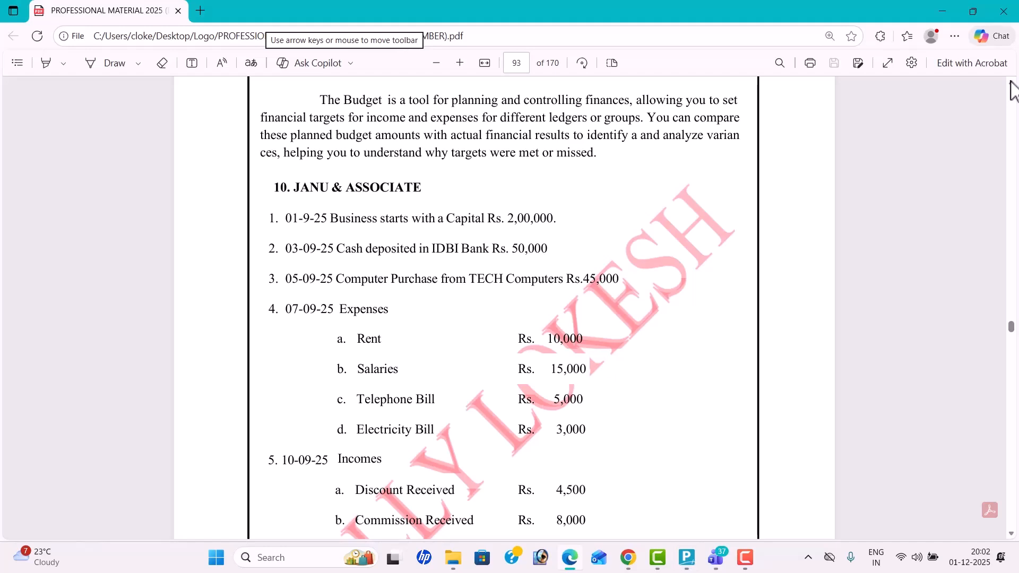
key("alt+Tab")
type("Tech Computers")
key("Return")
key("Return")
type("Sun")
key("Return")
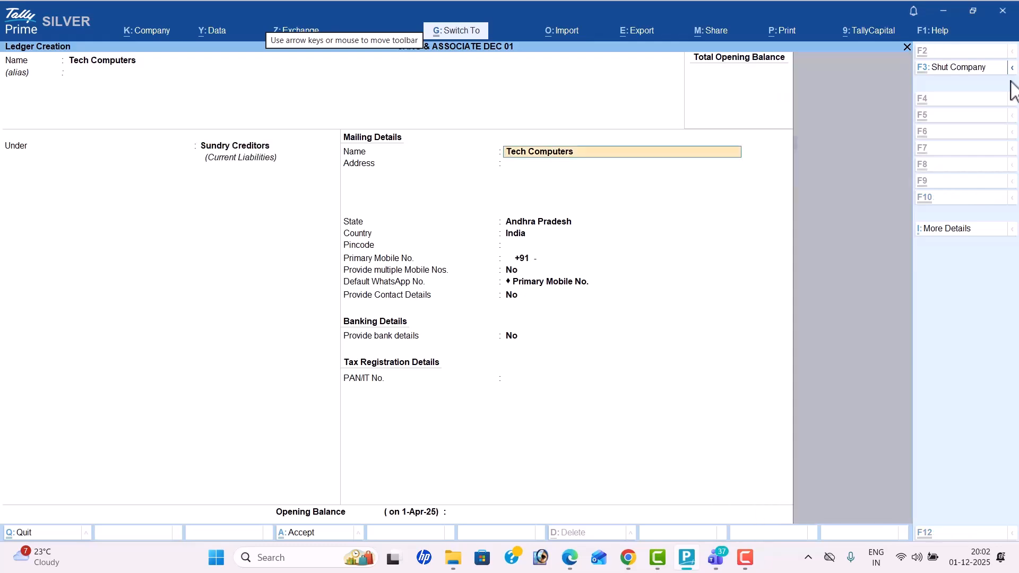
key("ctrl+a")
- Consult the expenses in the PDF exercise, and create a ledger named Rent under Indirect Expenses
key("alt+Tab")
scroll(1012, 90, "down", 3)
scroll(1012, 91, "down", 2)
key("alt+Tab")
type("Rent")
key("Return")
key("Return")
type("Ind")
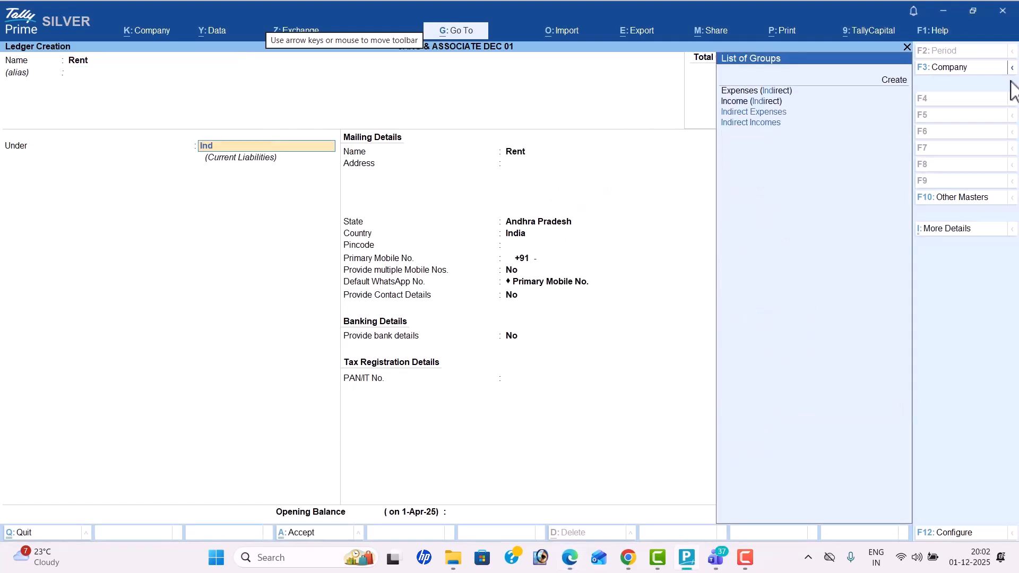
key("Return")
key("ctrl+a")
- Create a ledger named Salaries under Indirect Expenses
type("Salari")
key("Return")
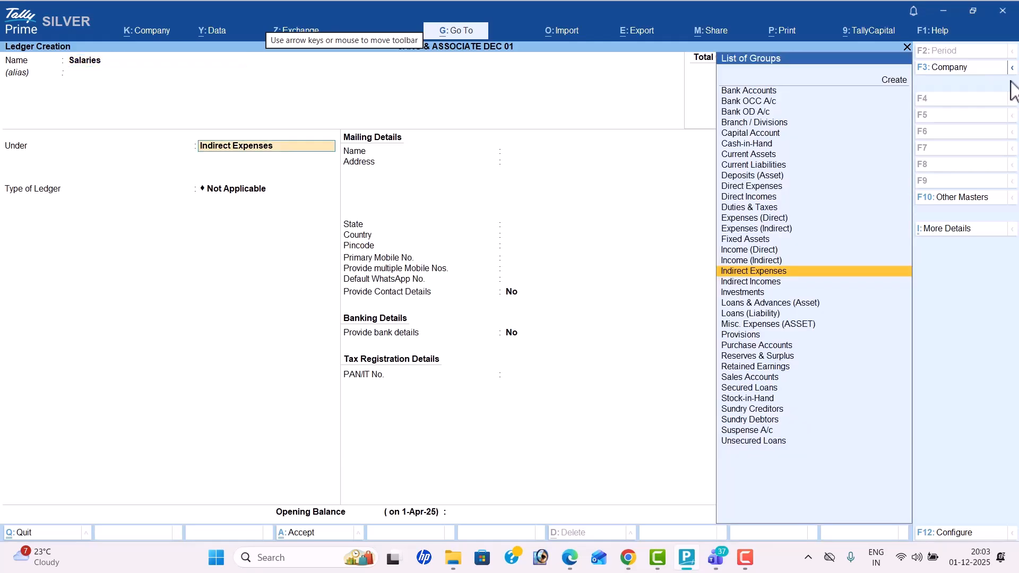
key("Return")
key("ctrl+a")
- Check the next expense in the PDF exercise, and create a ledger named Telephone Bill under Indirect Expenses
key("alt+Tab")
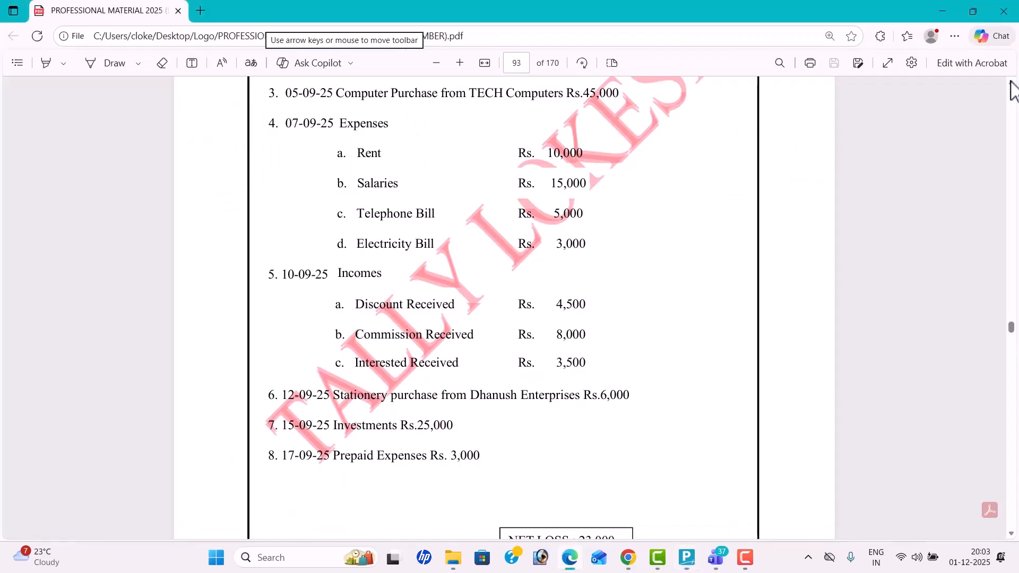
key("alt+Tab")
type("Telep")
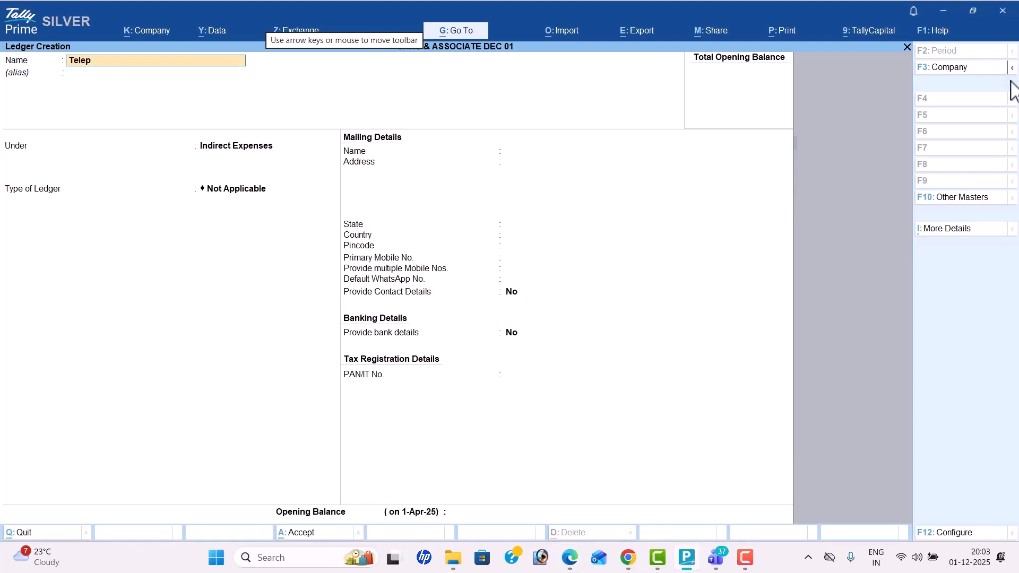
type("hone Bill")
key("Return")
key("Return")
key("ctrl+a")
- Check the last expense item in the PDF exercise, and create a ledger named Electricity Bill under Indirect Expenses
key("alt+Tab")
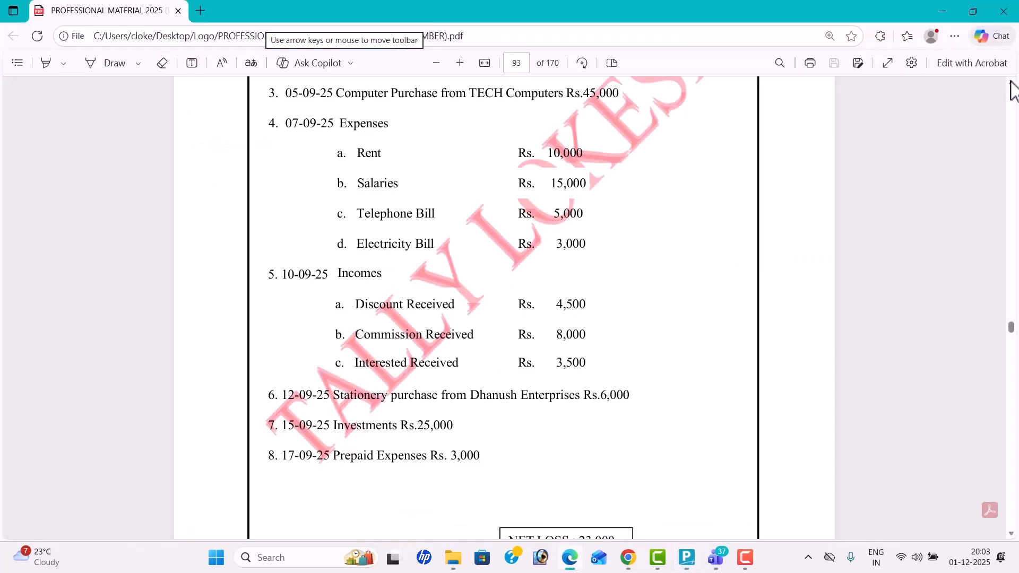
key("alt+Tab")
type("Elec")
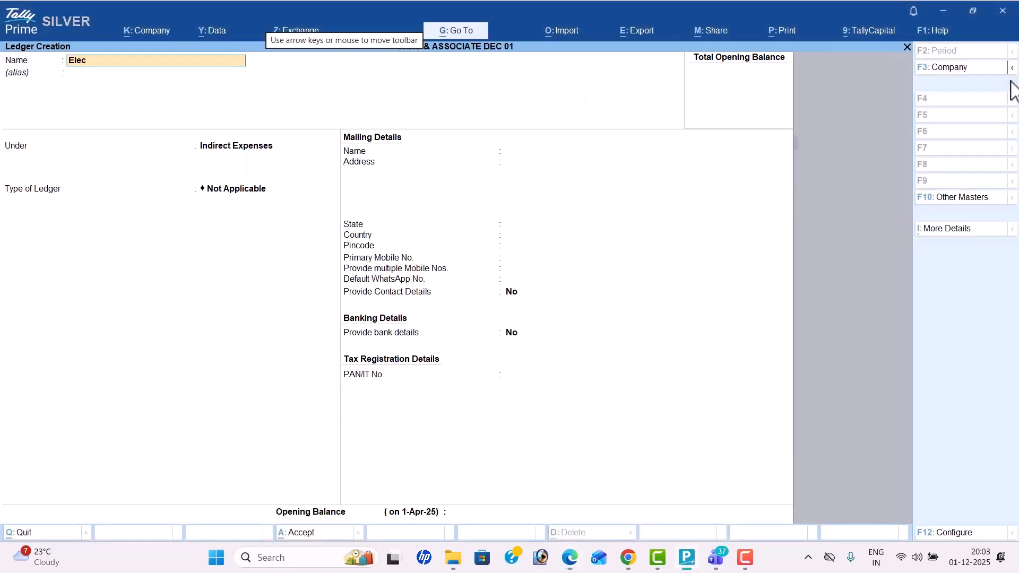
type("tricity Bill")
key("Return")
key("Return")
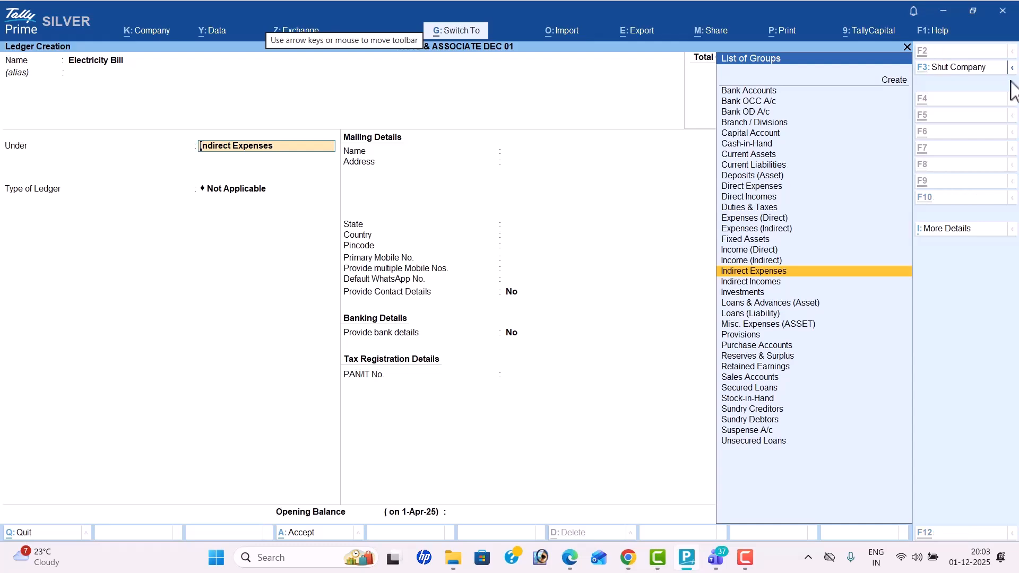
key("ctrl+a")
- Consult the incomes in the PDF exercise, and create a ledger named Discount Received under Indirect Incomes
key("alt+Tab")
key("alt+Tab")
type("Discount Received")
key("Return")
key("Return")
type("ind")
key("Down")
key("Return")
key("ctrl+a")
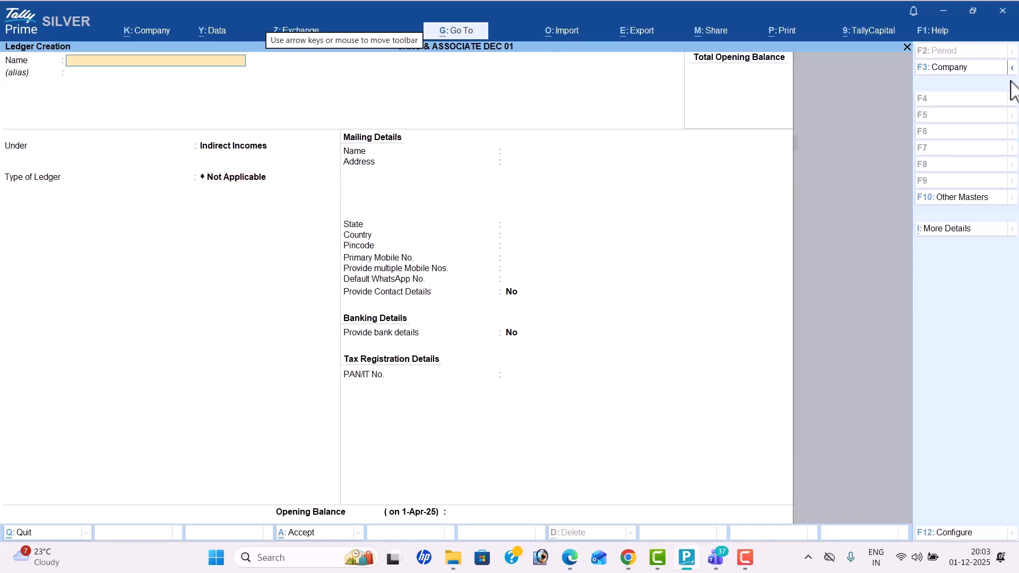
- Check the second income in the PDF exercise, and create a ledger named Commission Received under Indirect Incomes
key("alt+Tab")
key("alt+Tab")
type("Commission Receiv3d")
key("BackSpace")
key("BackSpace")
key("BackSpace")
type("v")
key("BackSpace")
type("ved")
key("Return")
key("Return")
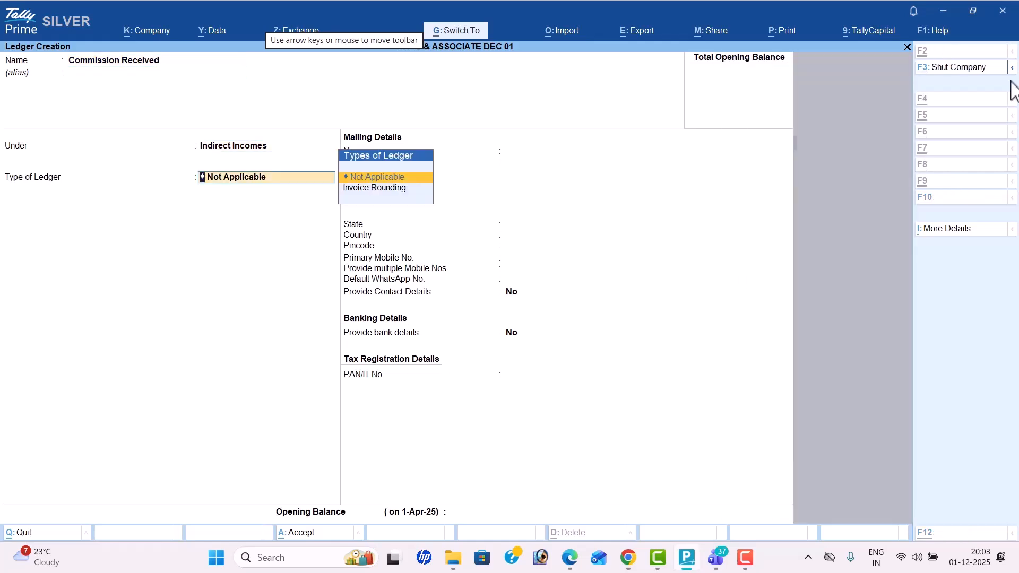
key("ctrl+a")
- Check the third income in the PDF exercise, and create a ledger named Interest Received under Indirect Incomes
key("alt+Tab")
key("alt+Tab")
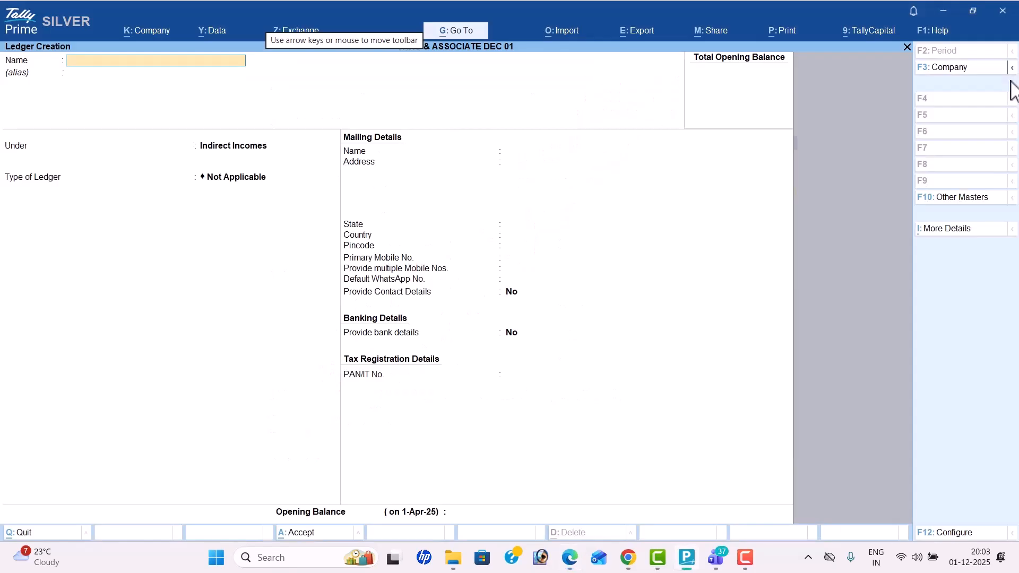
type("Interest Re")
type("e")
key("BackSpace")
key("BackSpace")
key("BackSpace")
key("BackSpace")
type("Received")
key("Return")
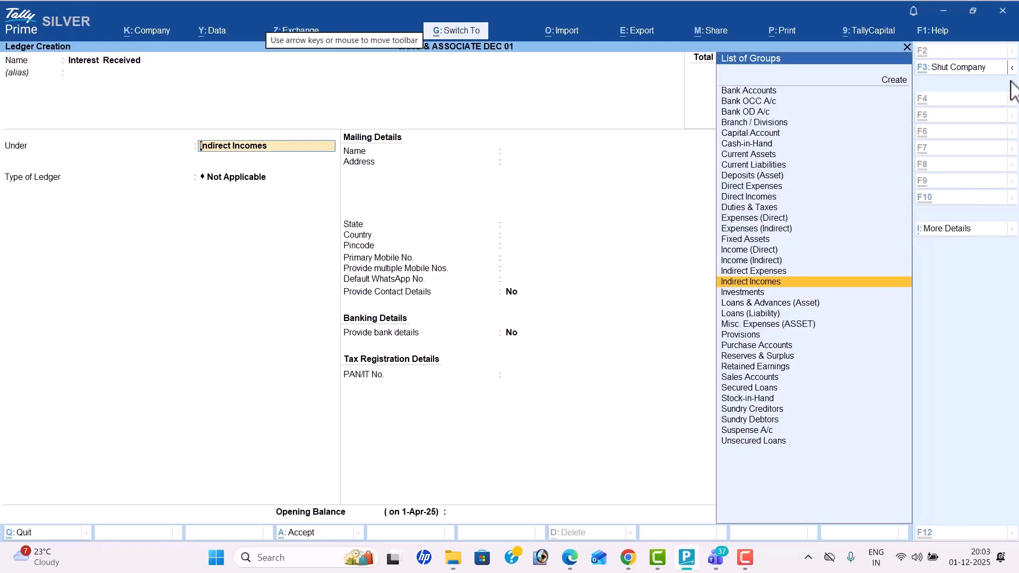
key("ctrl+a")
- Check the 12-09-25 transaction in the PDF exercise, and create a ledger named Stationery under Indirect Expenses
key("alt+Tab")
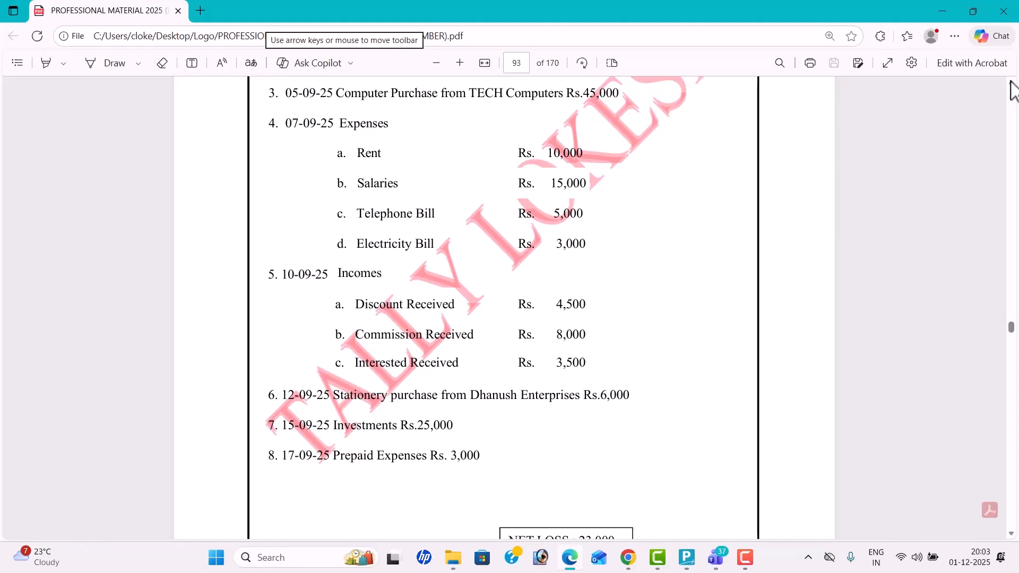
key("alt+Tab")
type("Stationery")
key("Return")
type("Indirect Expenses")
key("Return")
key("ctrl+a")
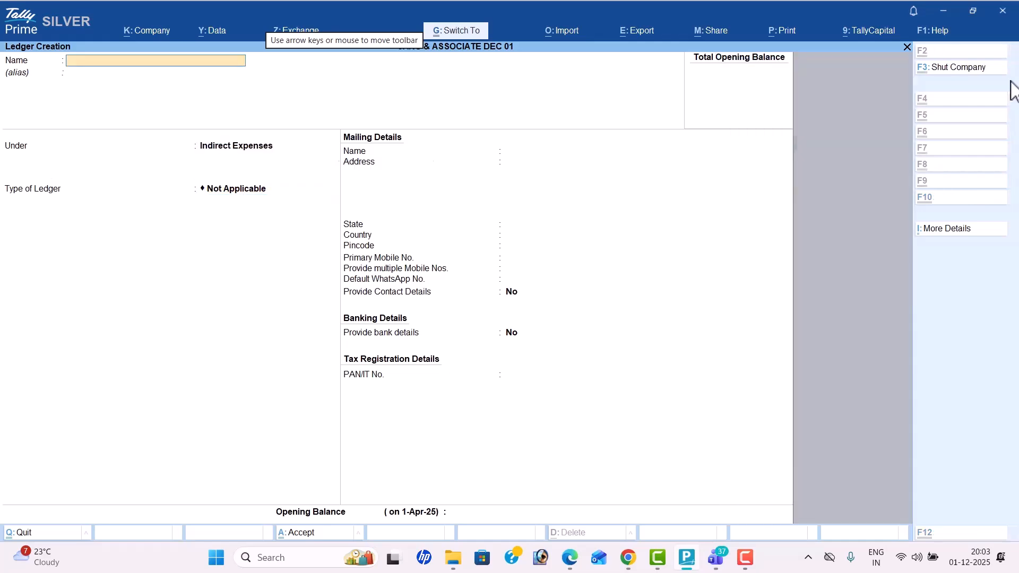
- Check the stationery supplier in the PDF exercise, and create a ledger named Dhanush Enteprises under Sundry Creditors
key("alt+Tab")
key("alt+Tab")
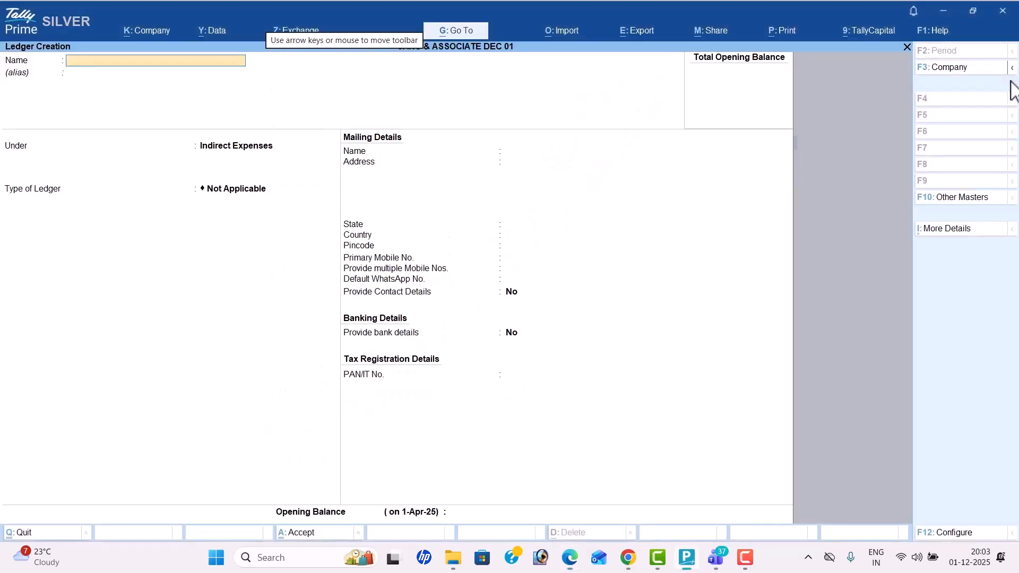
type("Dhanush Enteprises")
key("Return")
type("Sun")
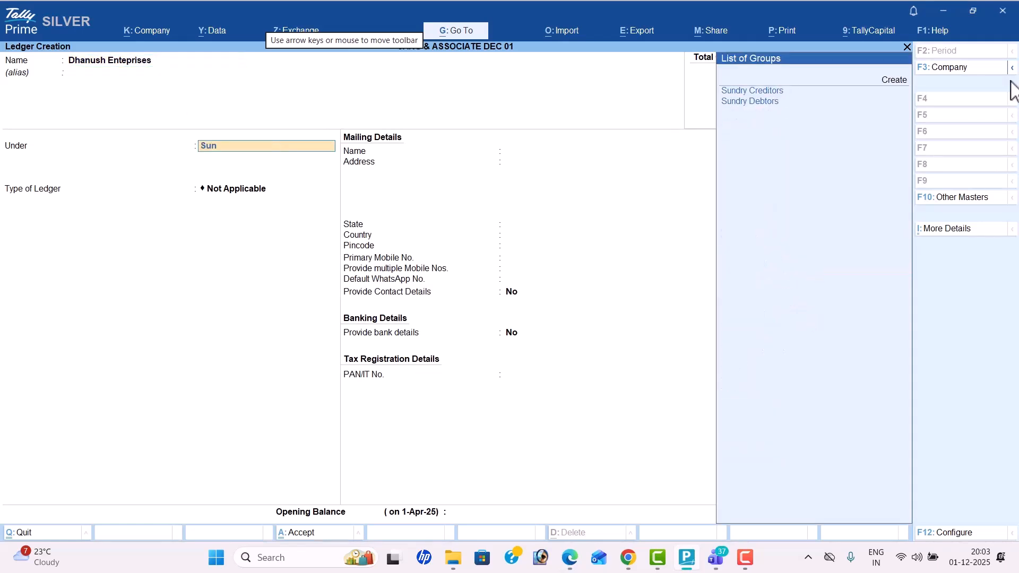
key("Return")
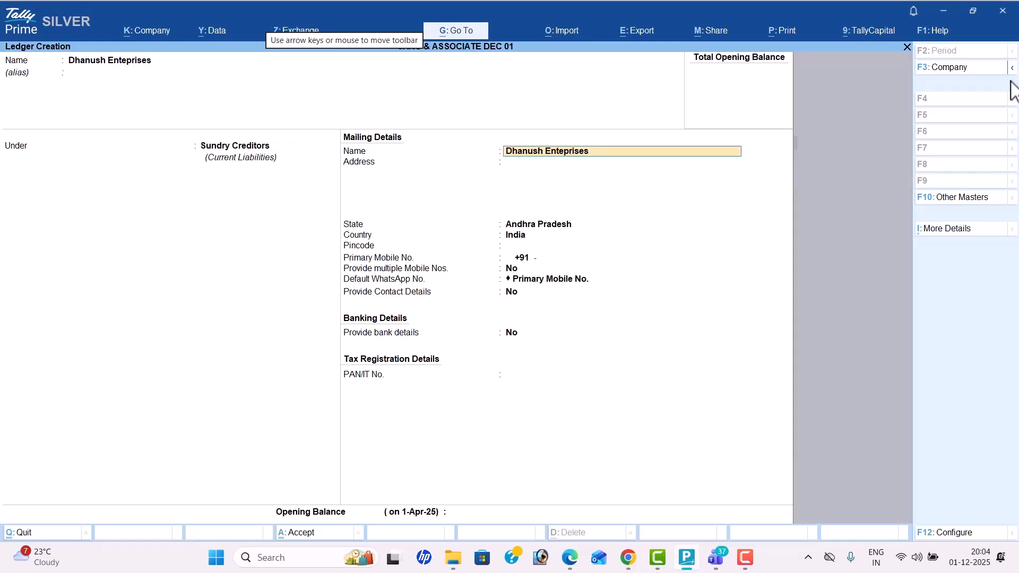
key("ctrl+a")
- Check the 15-09-25 transaction in the PDF exercise, and create a ledger named Investments under the Investments group
key("alt+Tab")
key("alt+Tab")
type("Ivn")
key("BackSpace")
key("BackSpace")
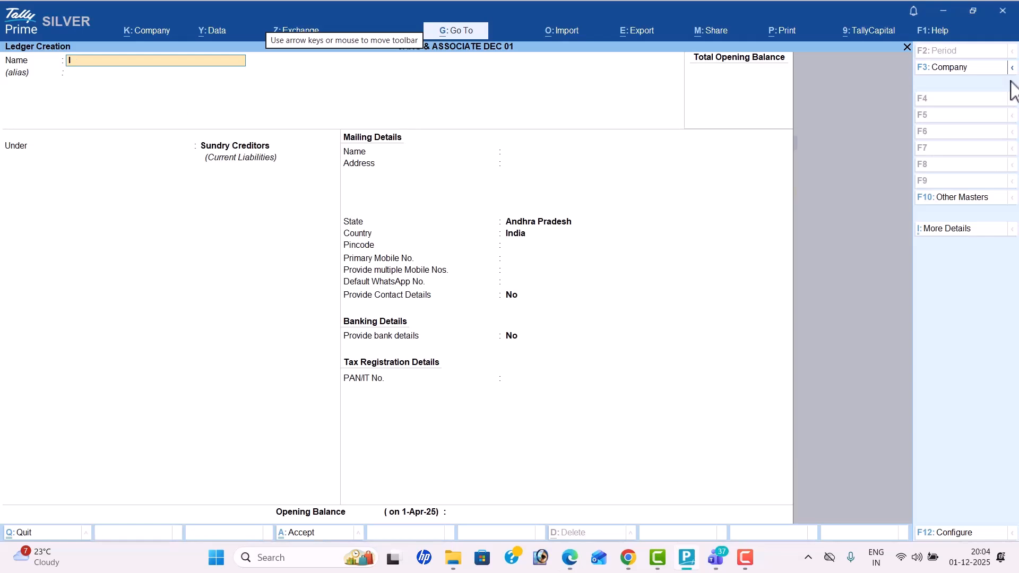
type("nvestments")
key("Return")
type("Inv")
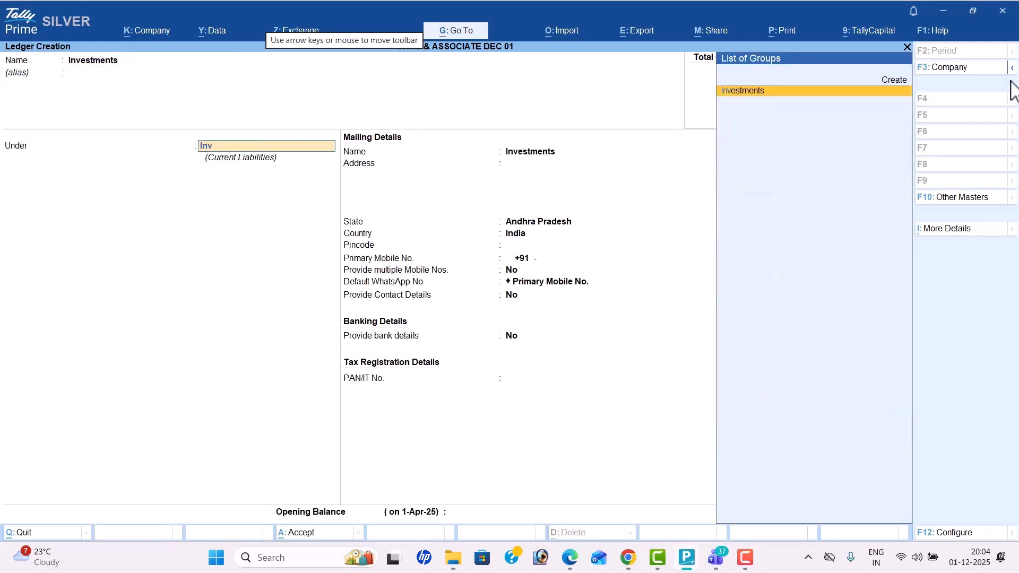
key("Return")
key("ctrl+a")
- Check the 17-09-25 transaction in the PDF exercise, and create a ledger named Prepaid Exp under Current Assets
key("alt+Tab")
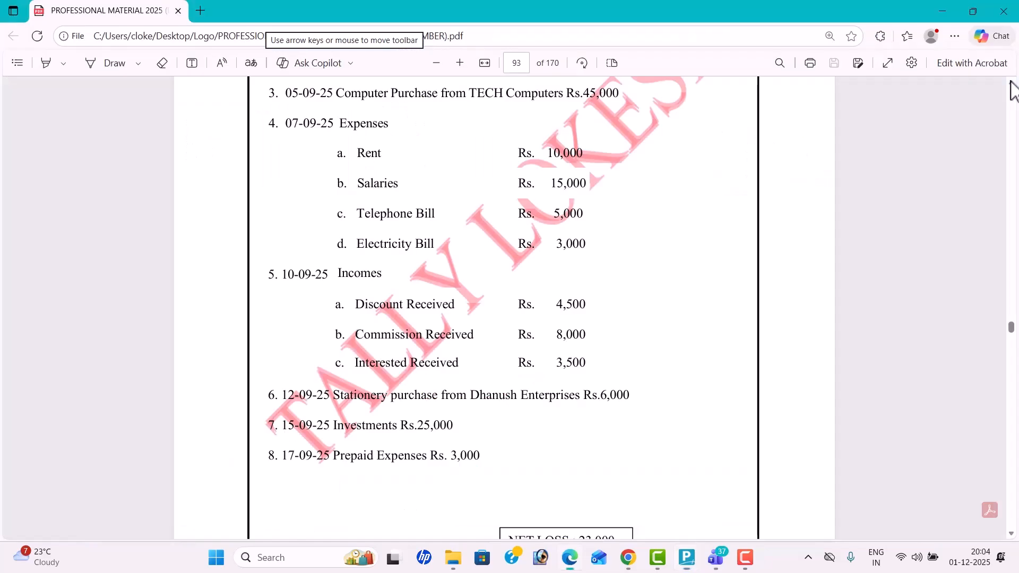
key("alt+Tab")
type("Pr")
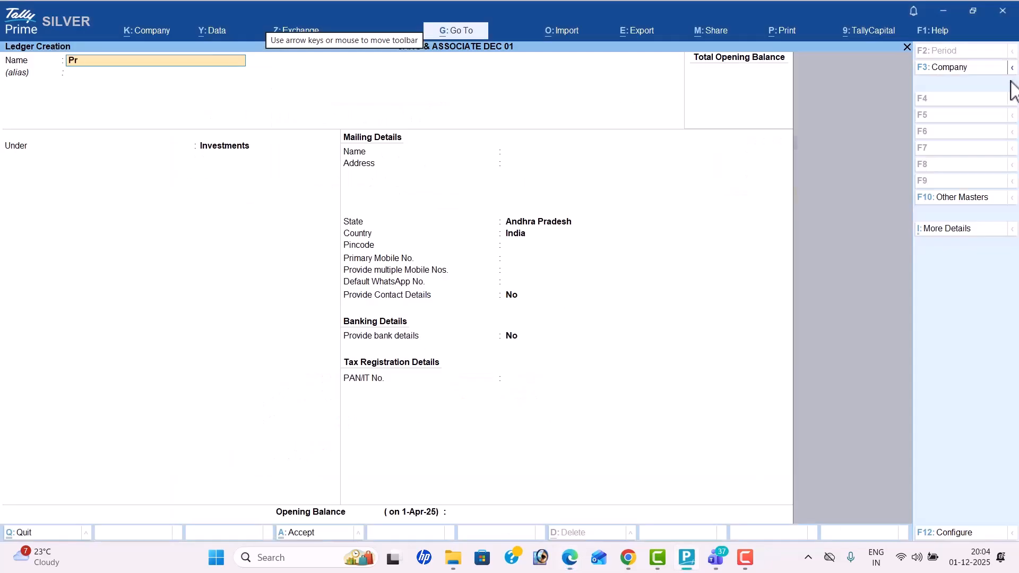
type("epaid Exp")
key("Return")
type("Cu")
key("Return")
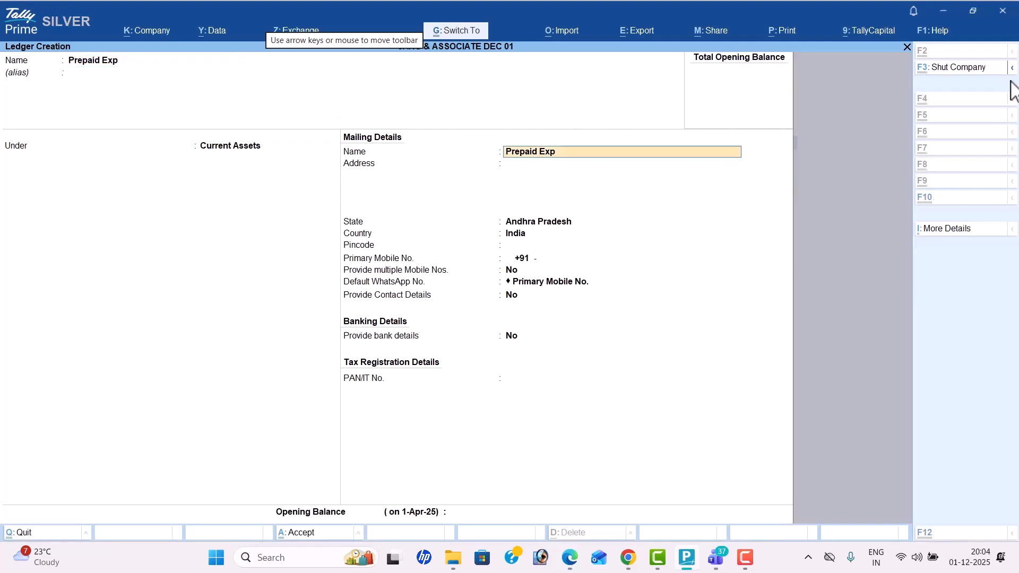
key("ctrl+a")
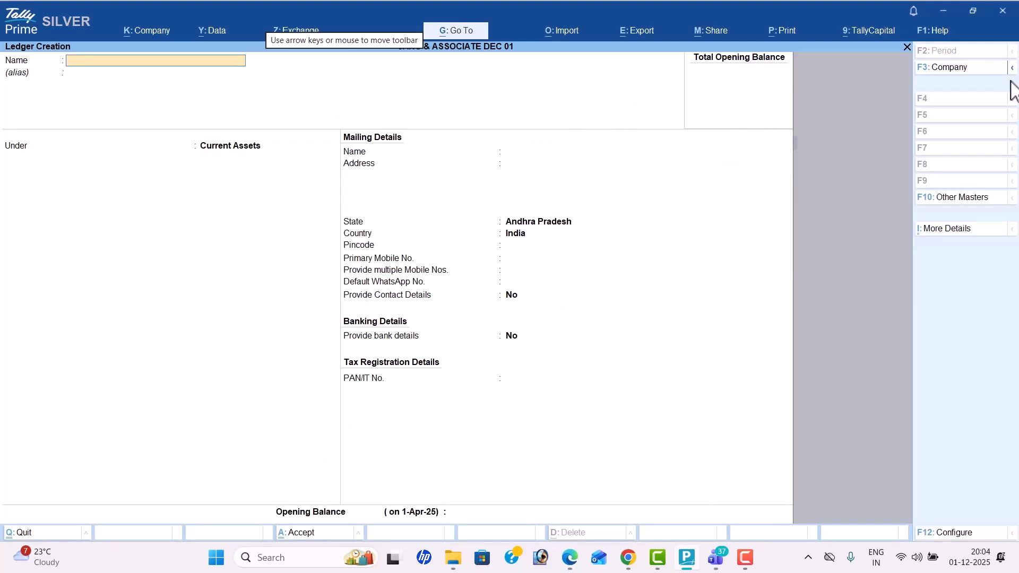
- Leave the ledger creation form and open the budget creation form from the list of masters
key("Escape")
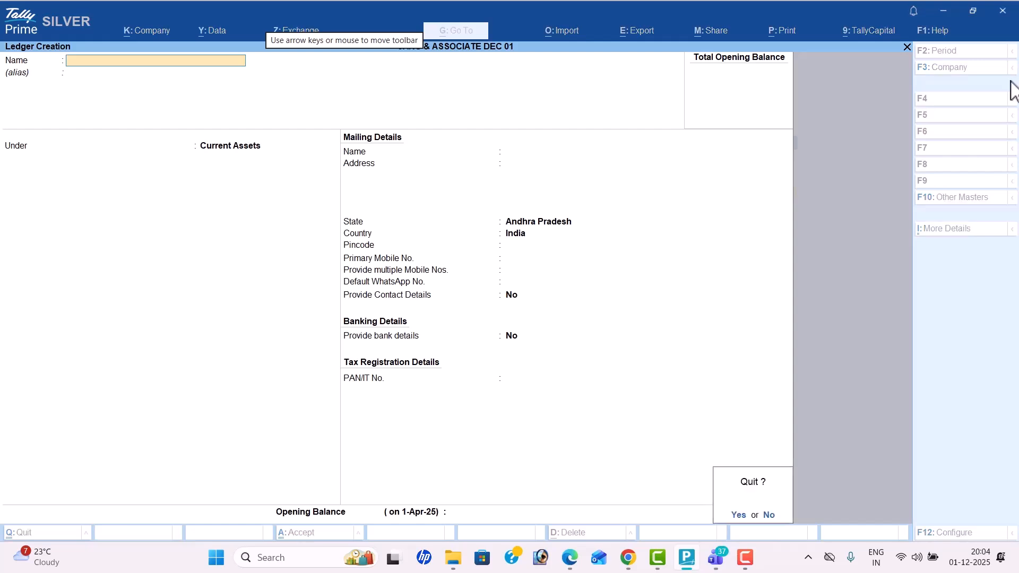
key("y")
key("Down")
key("Down")
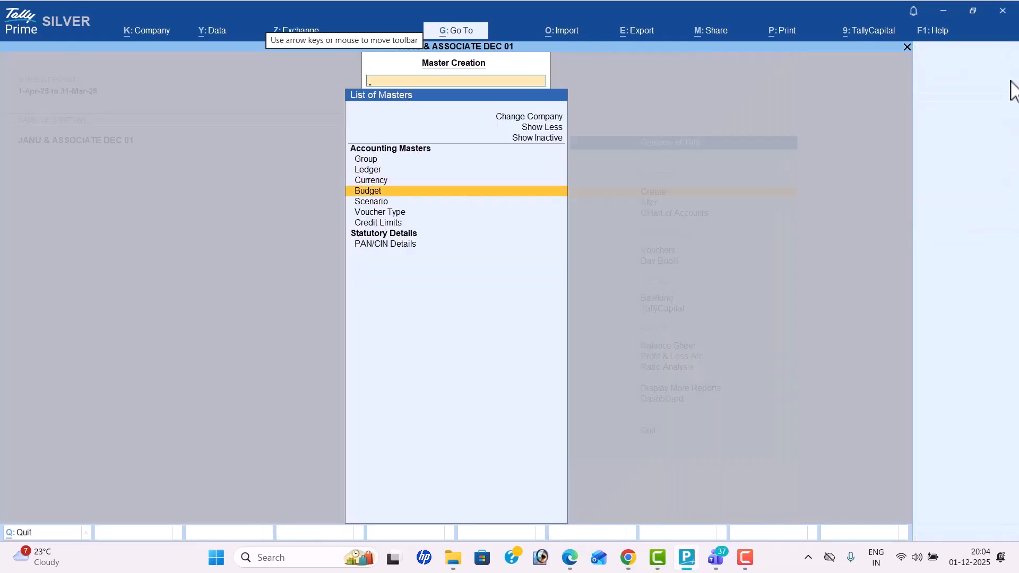
key("Return")
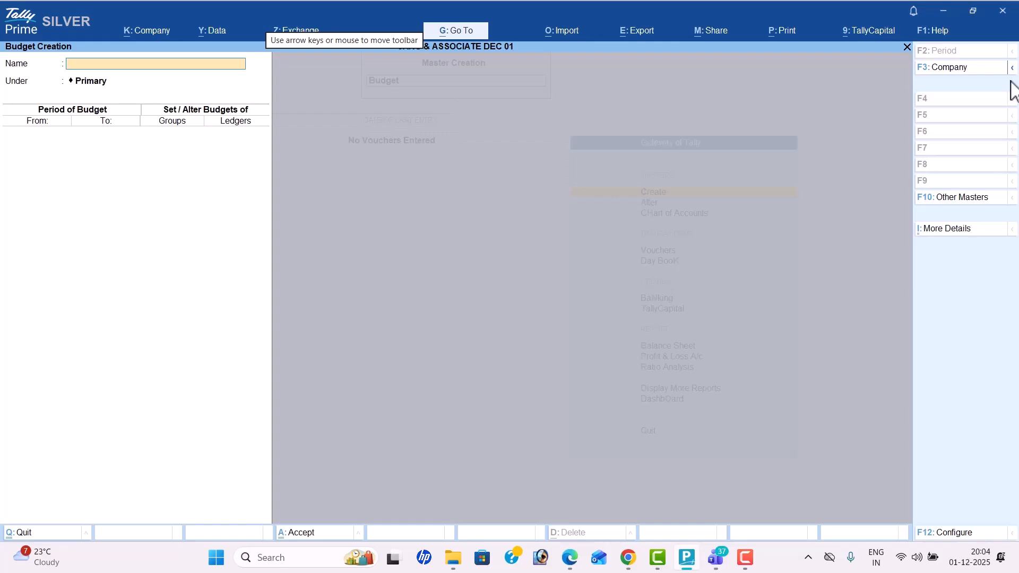
- Review the Rent, Salaries, Telephone Bill and Electricity Bill amounts in the PDF exercise, and return to the budget creation form
key("alt+Tab")
scroll(1011, 91, "up", 2)
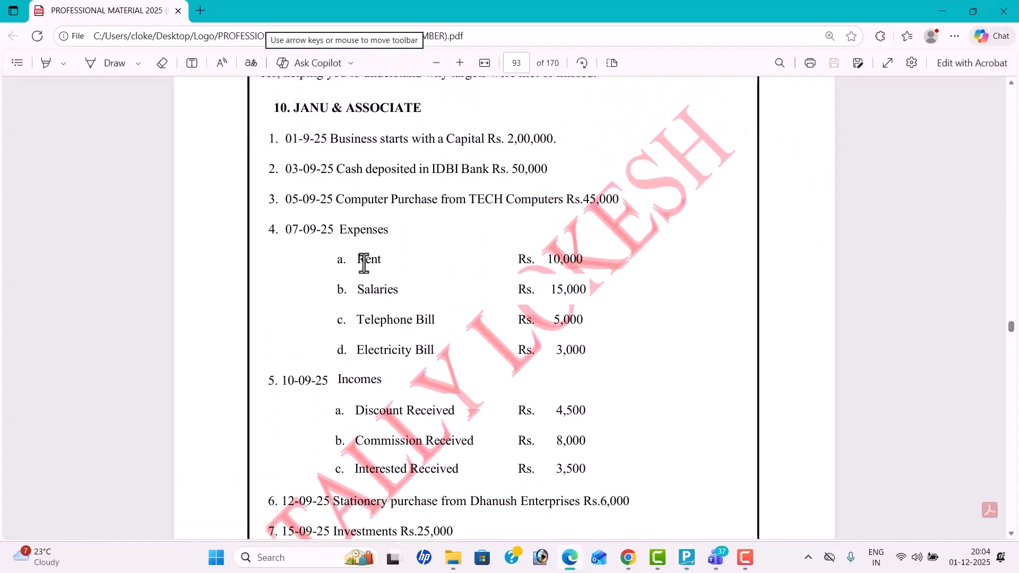
left_click_drag(352, 258, 593, 275)
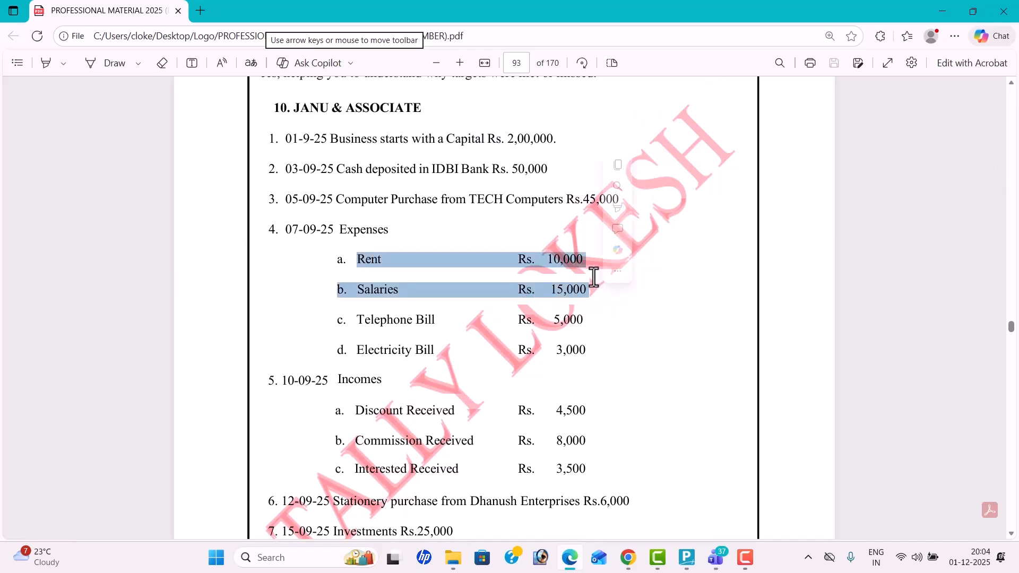
left_click(422, 335)
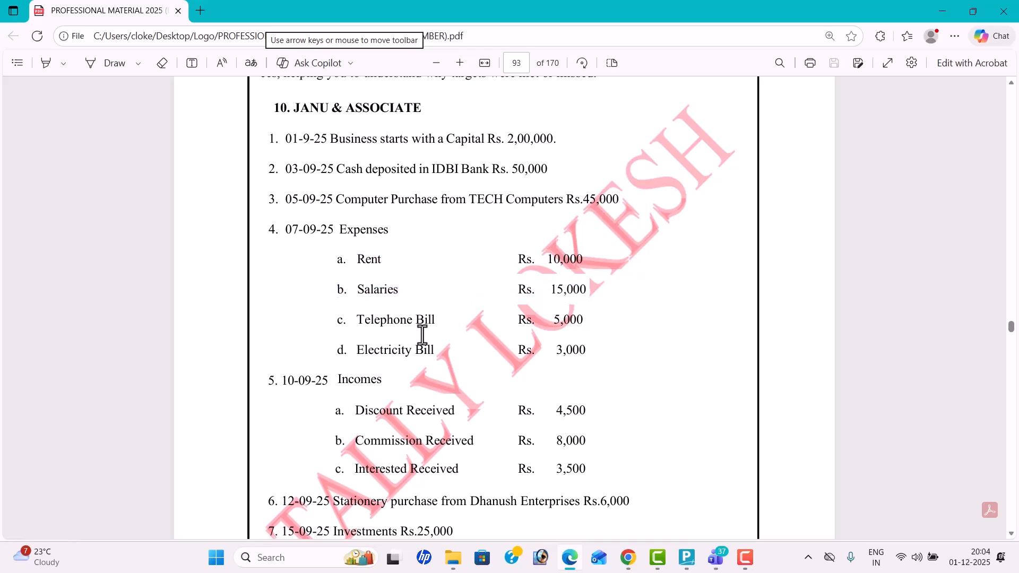
left_click_drag(332, 321, 613, 348)
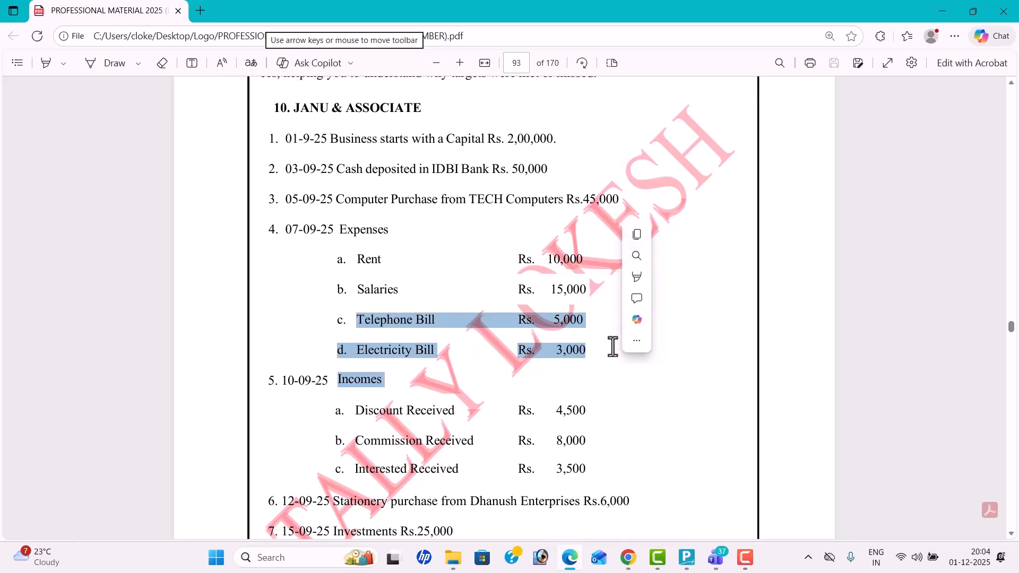
left_click(527, 326)
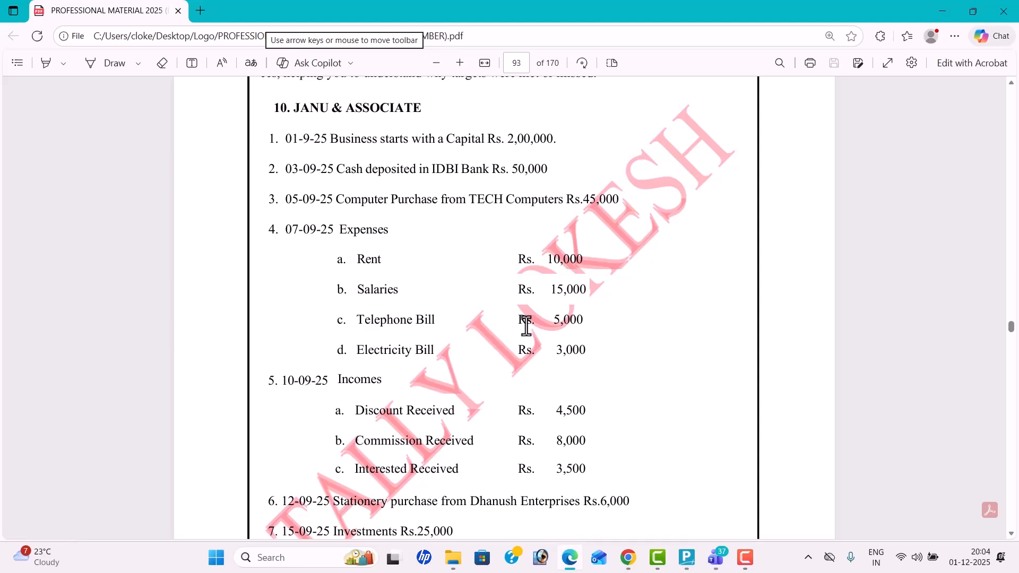
key("alt+Tab")
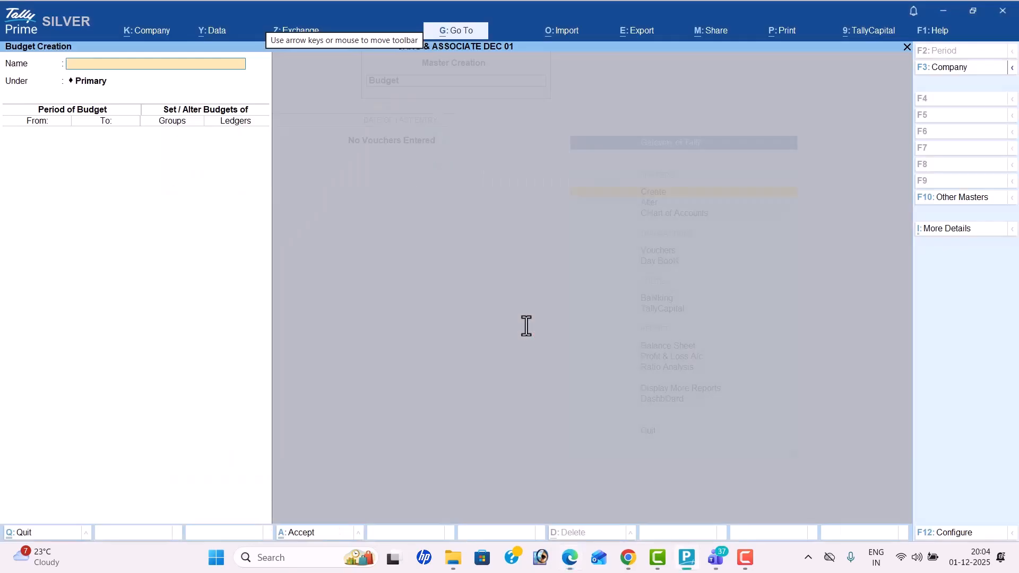
- Name the new budget Telephone Bill under Primary and set its period from 1-Sep-25 to 30-Sep-25, checking the PDF exercise for the date
type("Telephone Bill")
key("Return")
key("Return")
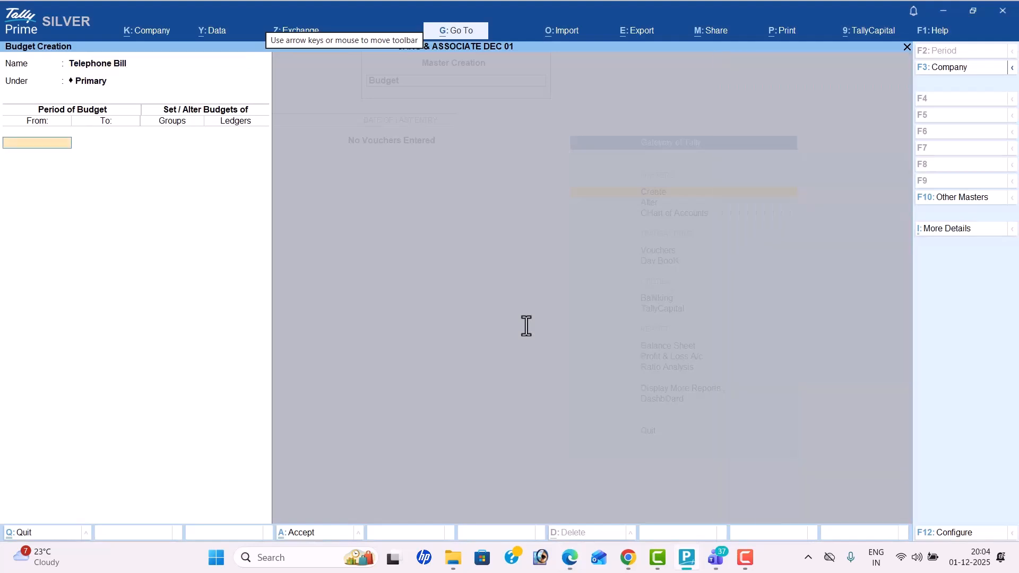
key("alt+Tab")
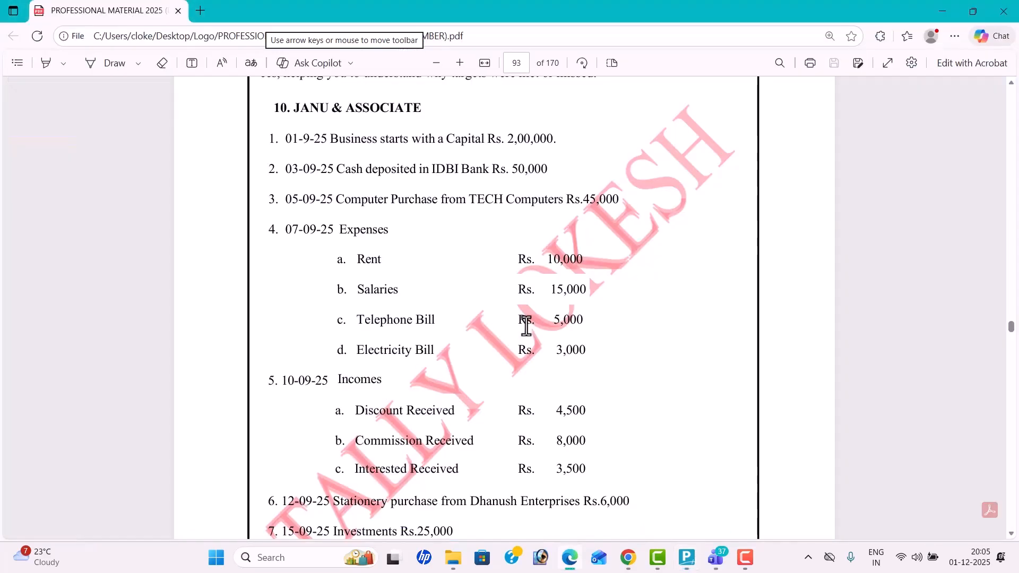
key("alt+Tab")
type("1-9")
key("Return")
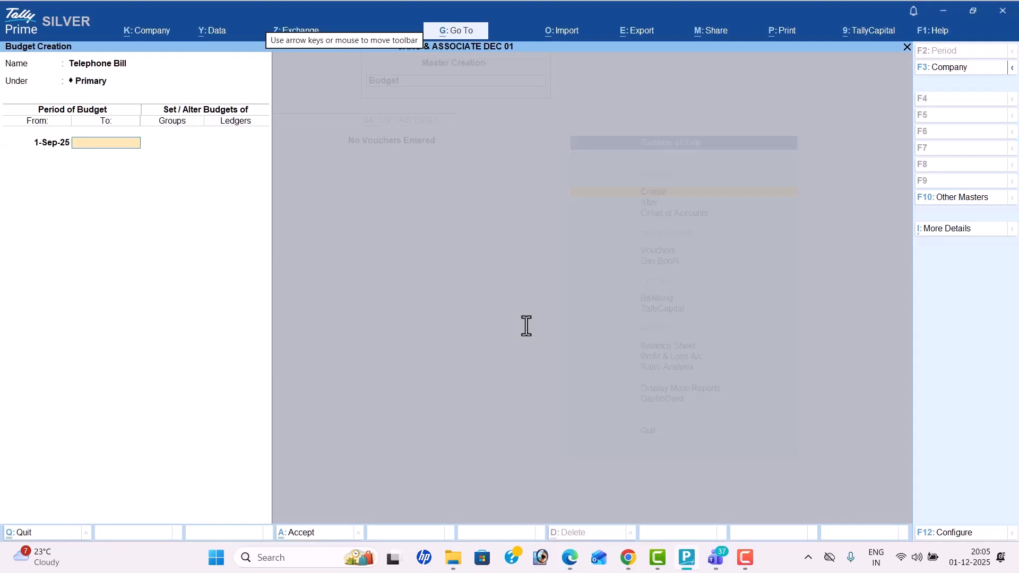
type("30-9")
key("Return")
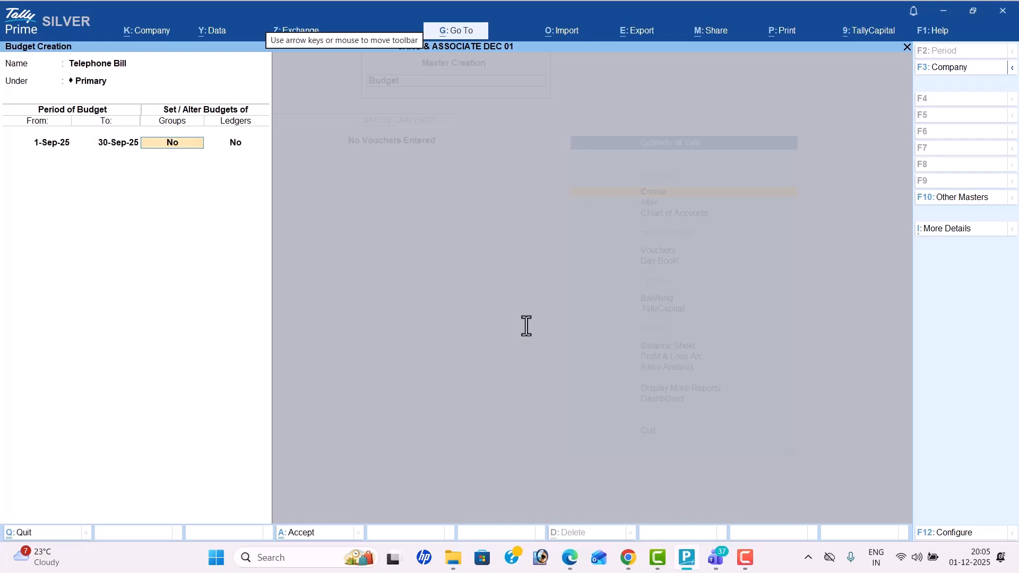
- Set a ledger budget for Telephone Bill on closing balance with the PDF exercise's amount of 5,000, and save the budget
key("Return")
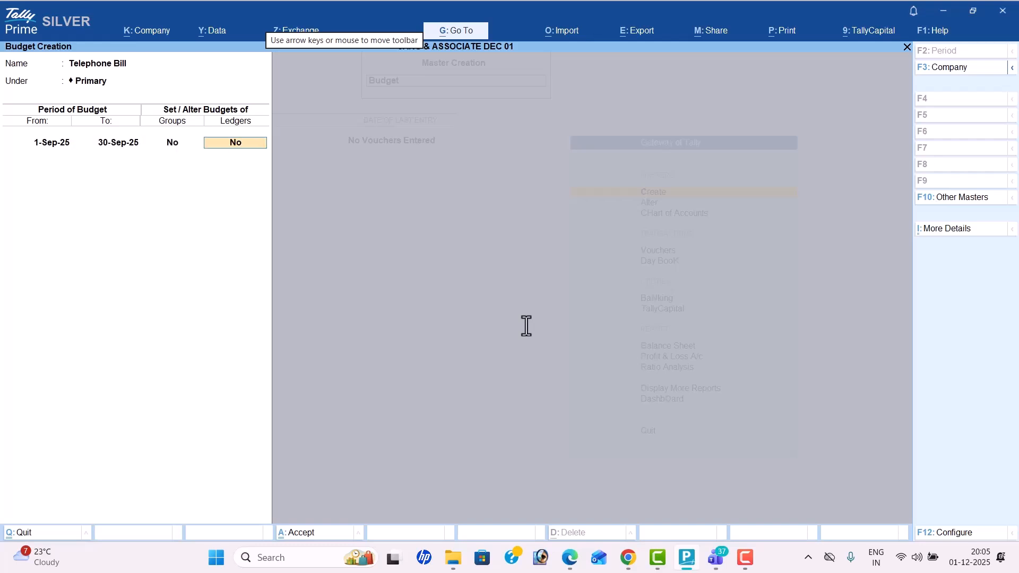
type("y")
key("Return")
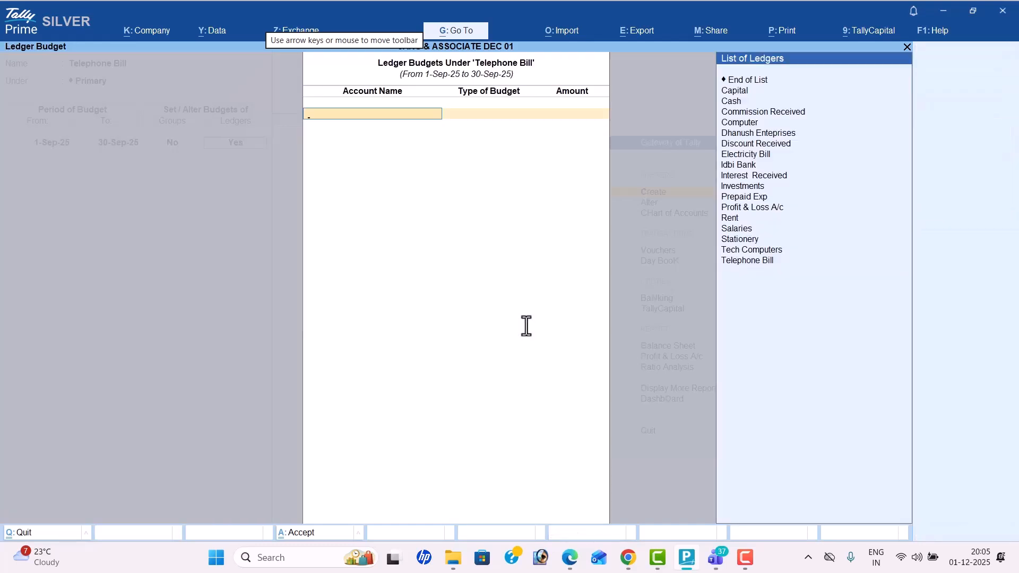
type("Te")
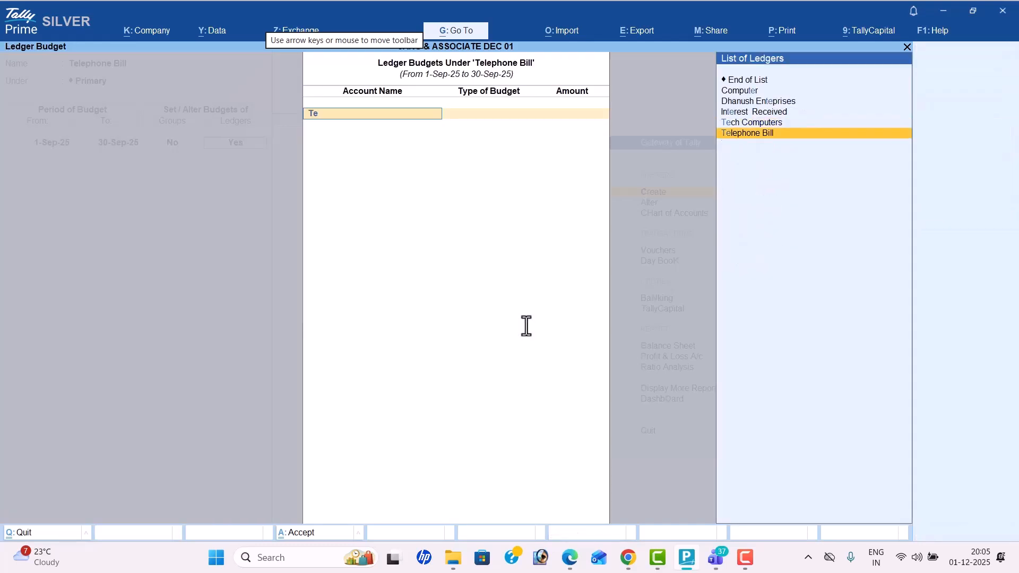
key("Return")
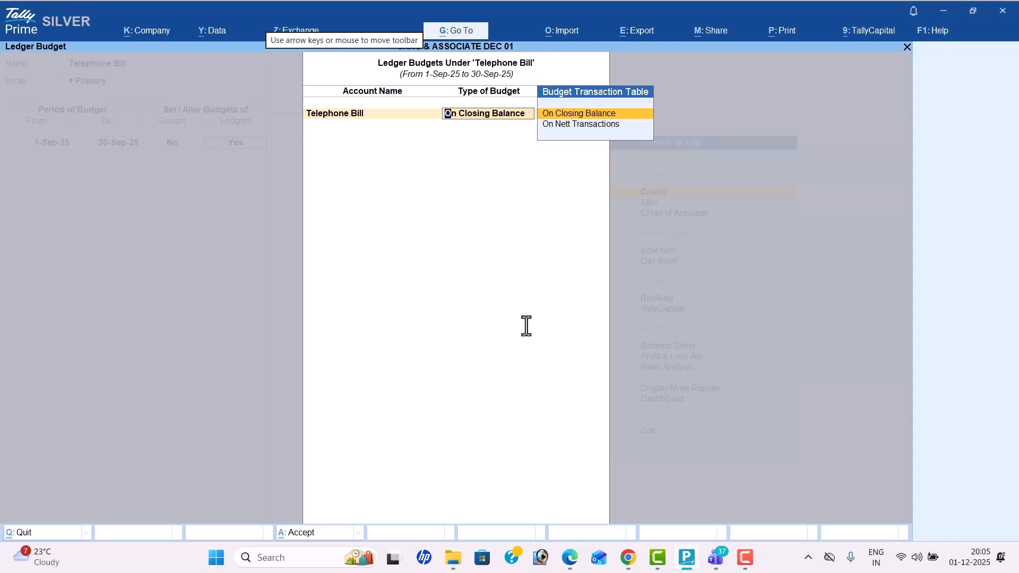
key("Return")
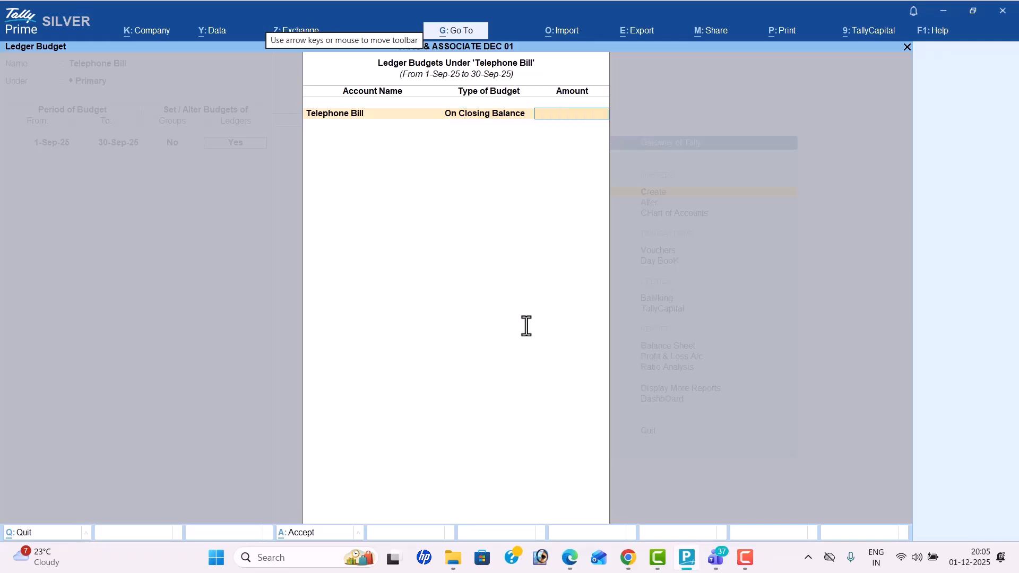
key("alt+Tab")
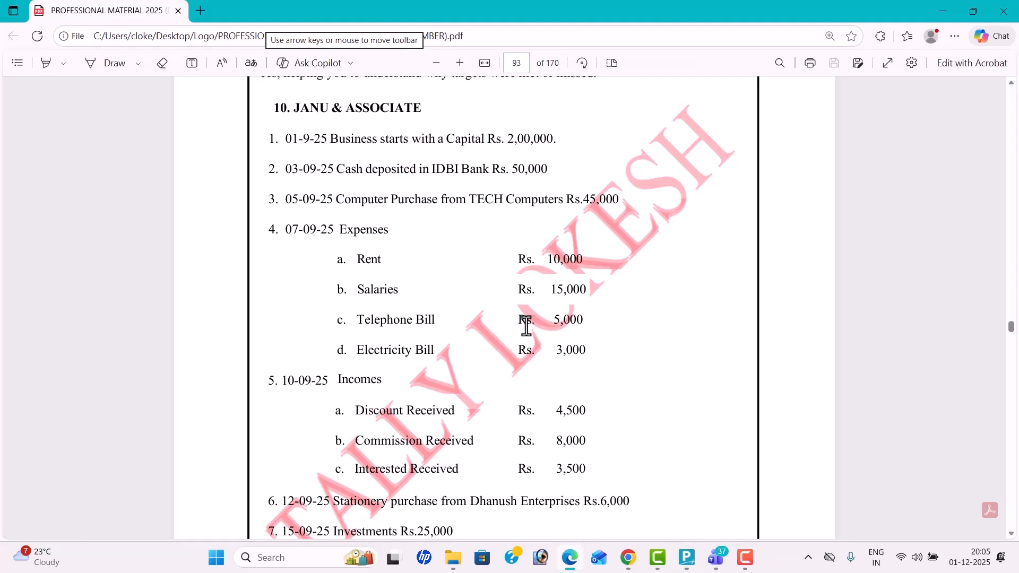
key("alt+Tab")
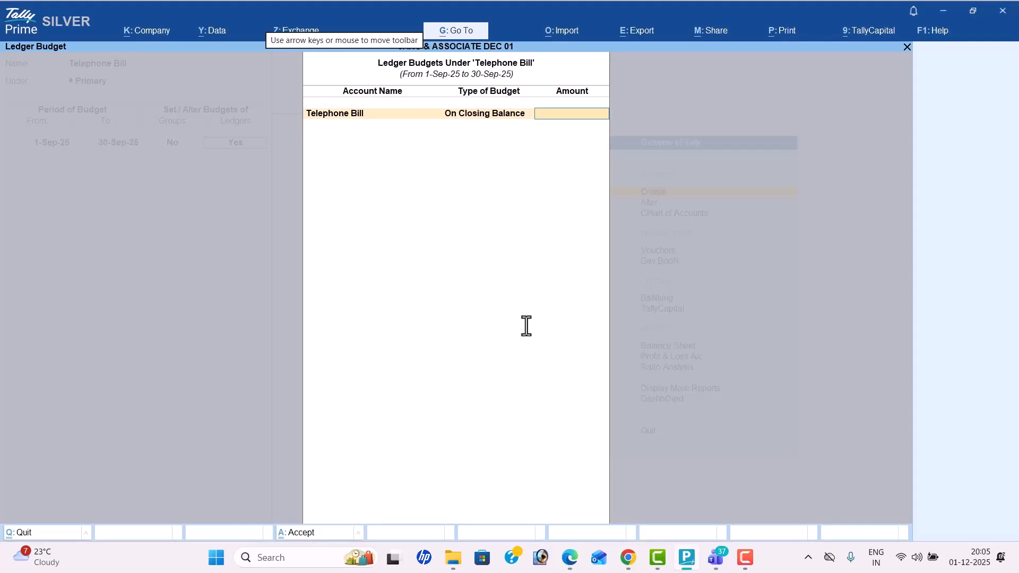
type("5000")
key("Return")
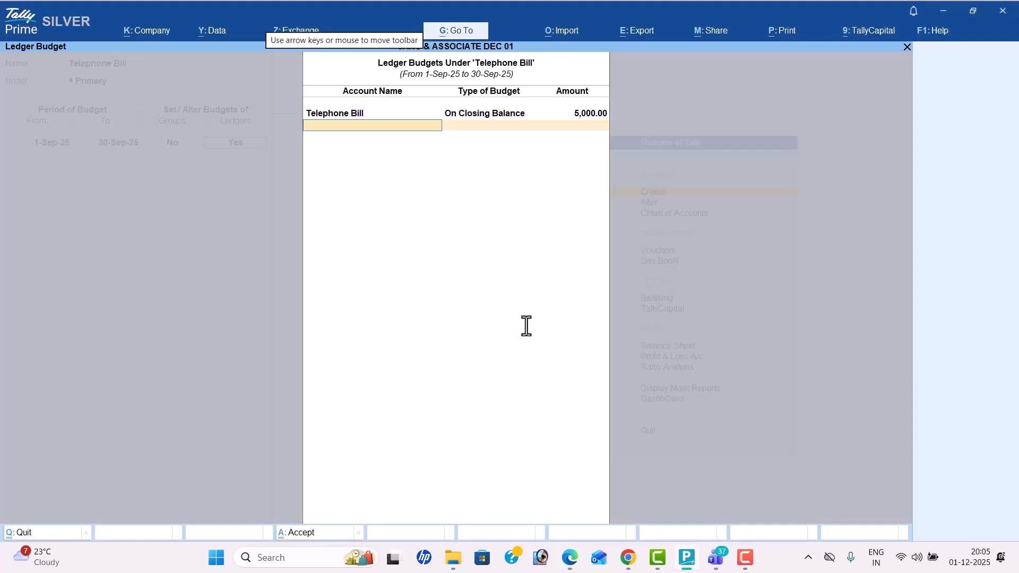
key("Return")
key("Return")
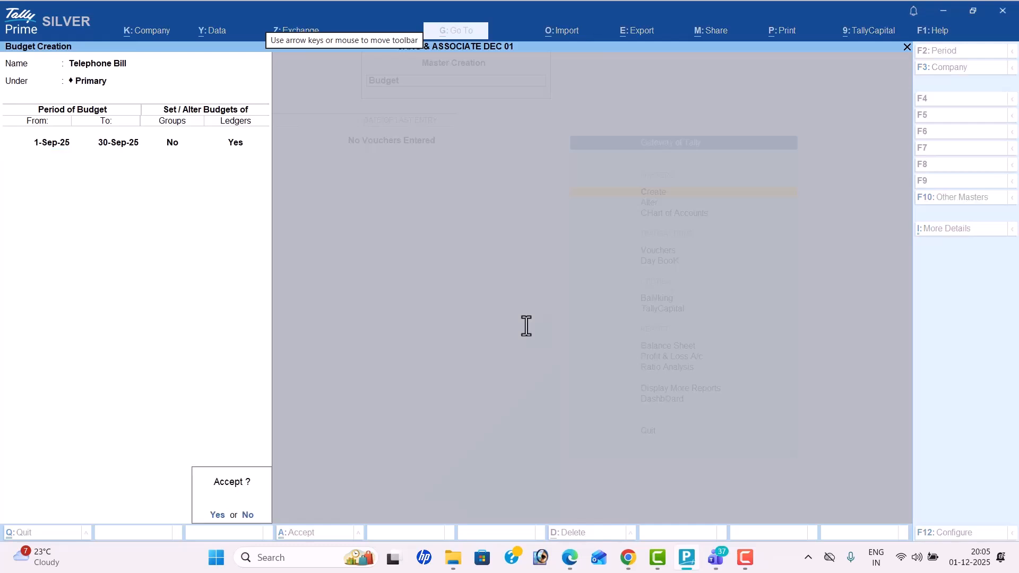
key("Return")
- Start another budget named Electricity Bill under Primary with the period 1-Sep-25 to 30-Sep-25 and no group budgets
type("E")
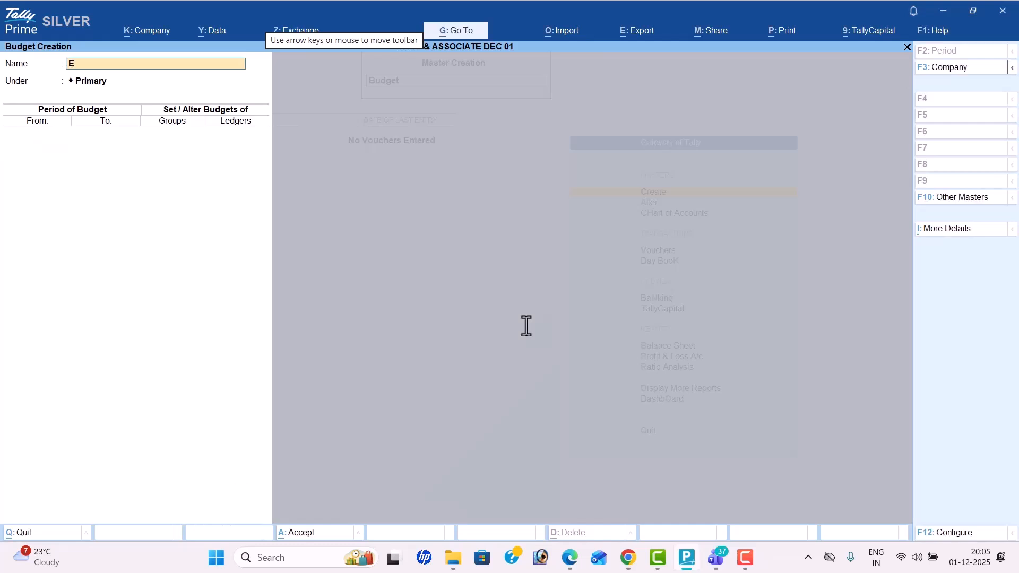
type("lectricity bill")
key("Return")
key("Return")
type("1-9")
key("Return")
type("30-9")
key("Return")
key("Return")
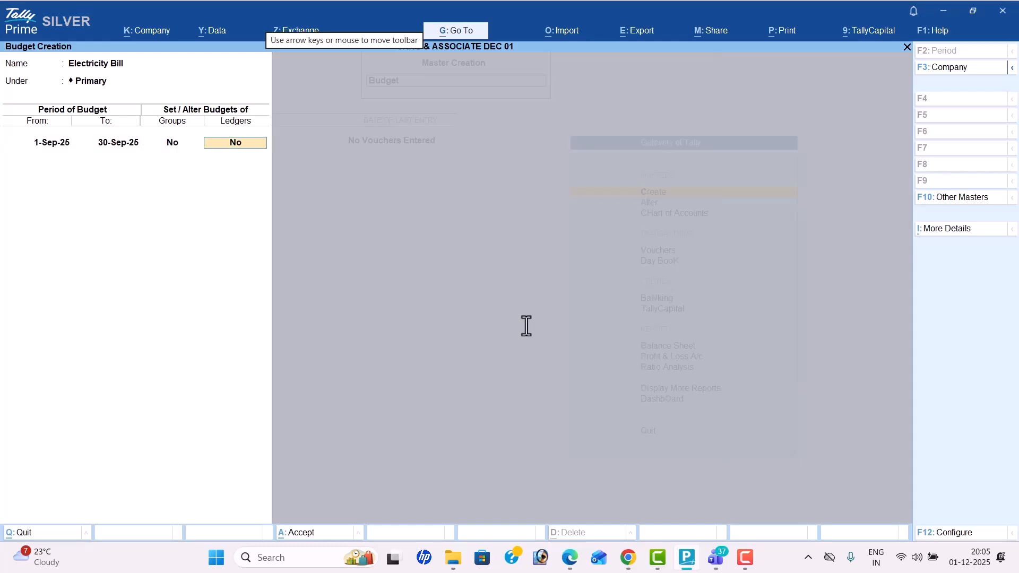
- Set a ledger budget for Electricity Bill on closing balance with the PDF exercise's amount of 3,000, and save the budget
key("y")
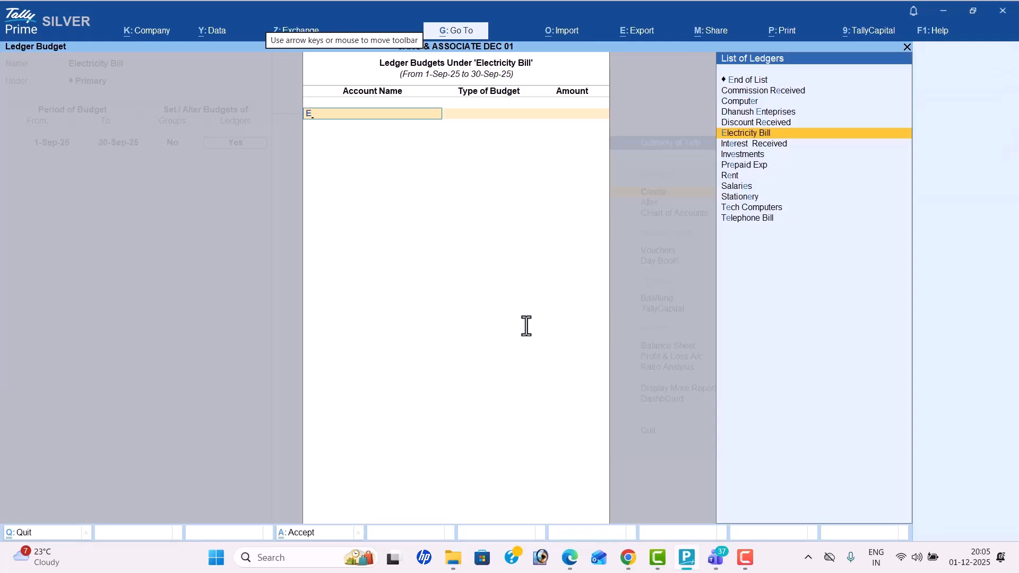
key("Return")
key("Return")
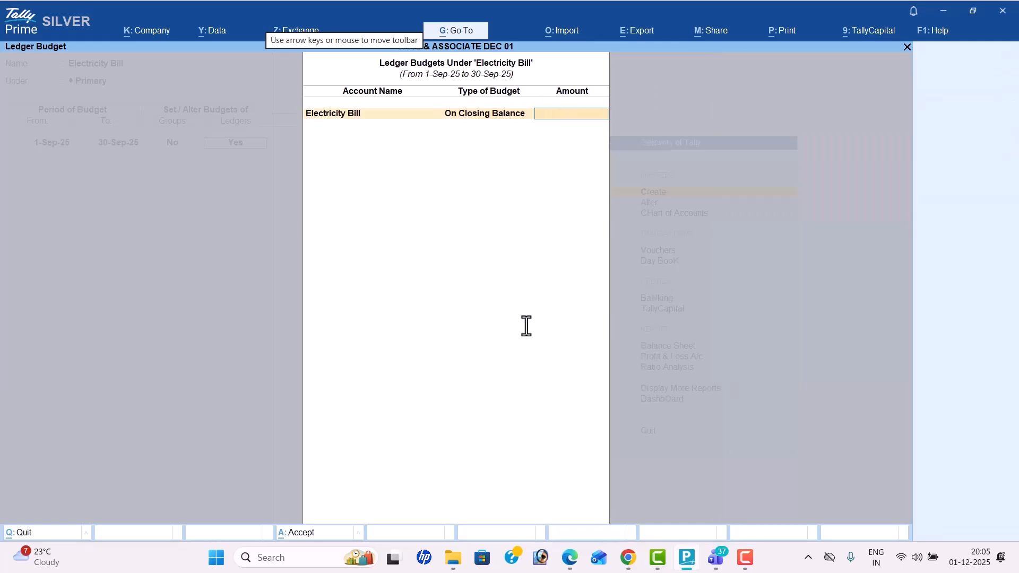
key("alt+Tab")
key("alt+Tab")
type("30000")
key("BackSpace")
key("Return")
key("Return")
key("Return")
key("Return")
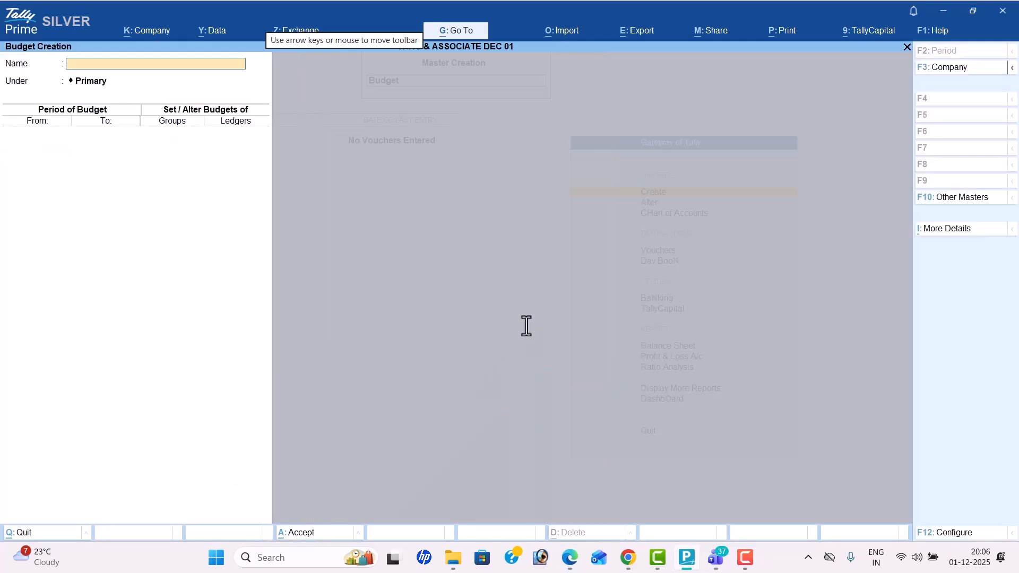
- Leave the budget creation form and open a receipt voucher in voucher creation
key("Escape")
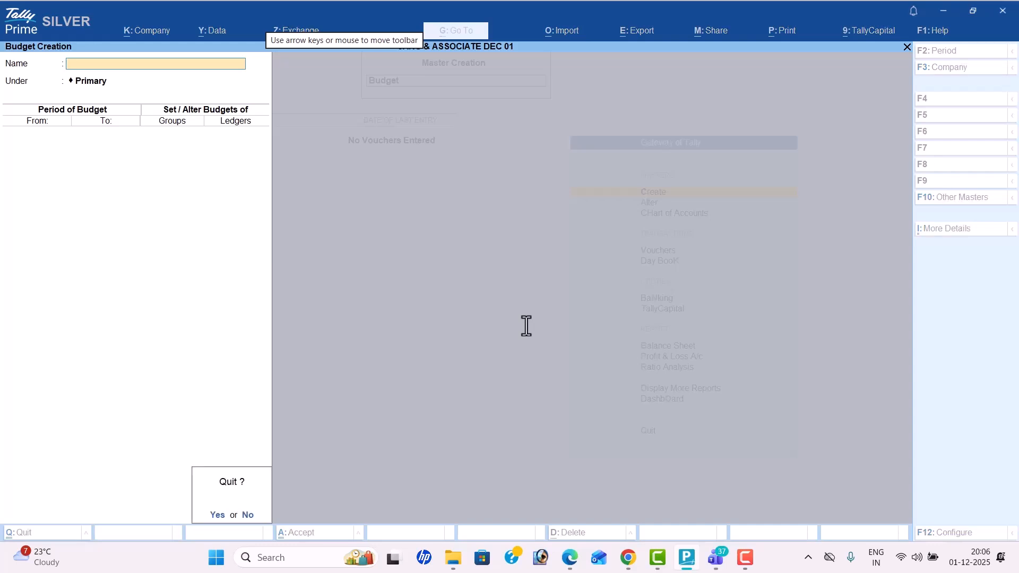
key("Return")
key("Escape")
key("Down")
key("Down")
key("Down")
key("Return")
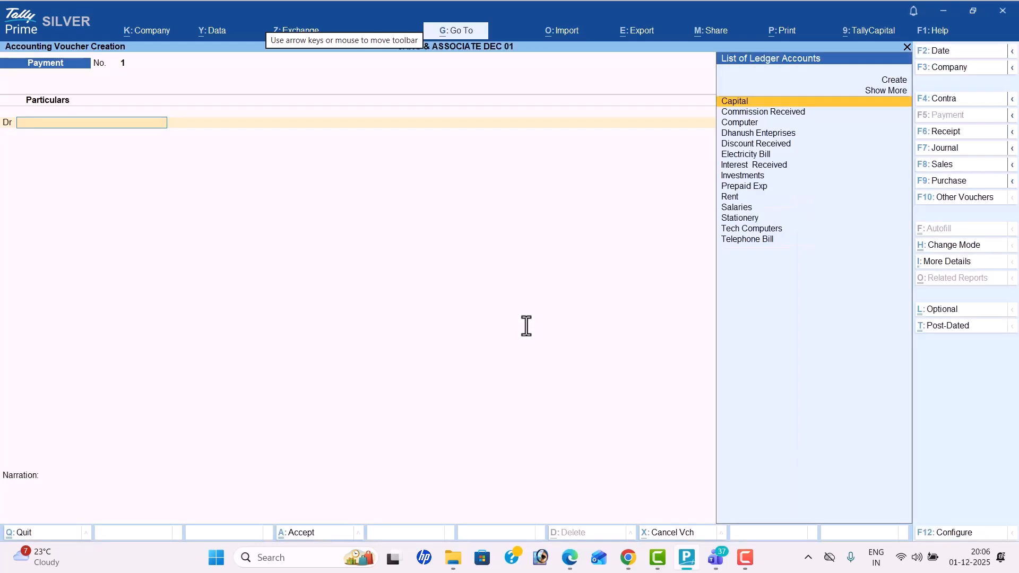
left_click(946, 137)
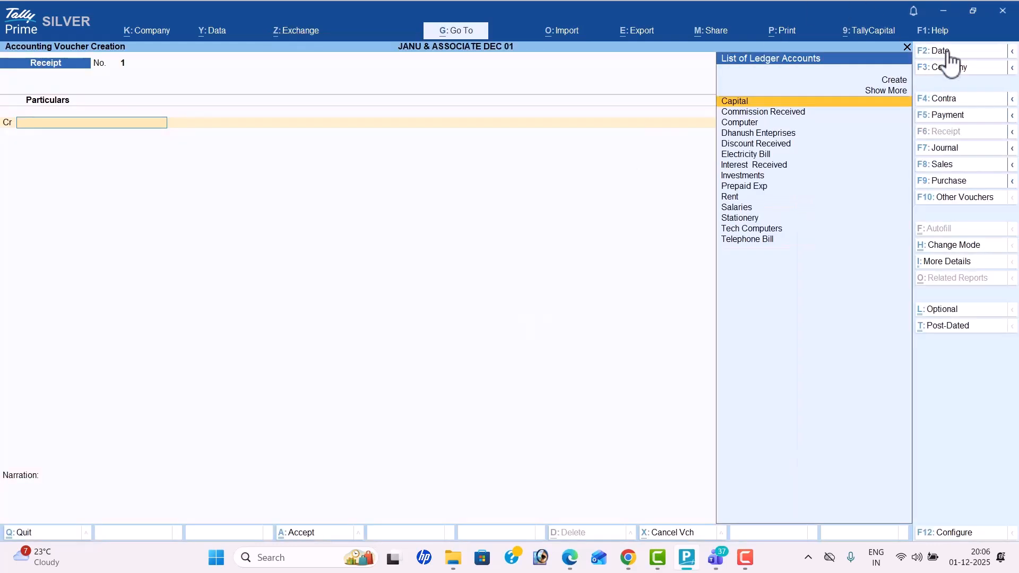
- Set the receipt voucher's date to 1-Sep-25, as given for the capital transaction in the PDF exercise
left_click(948, 54)
key("alt+Tab")
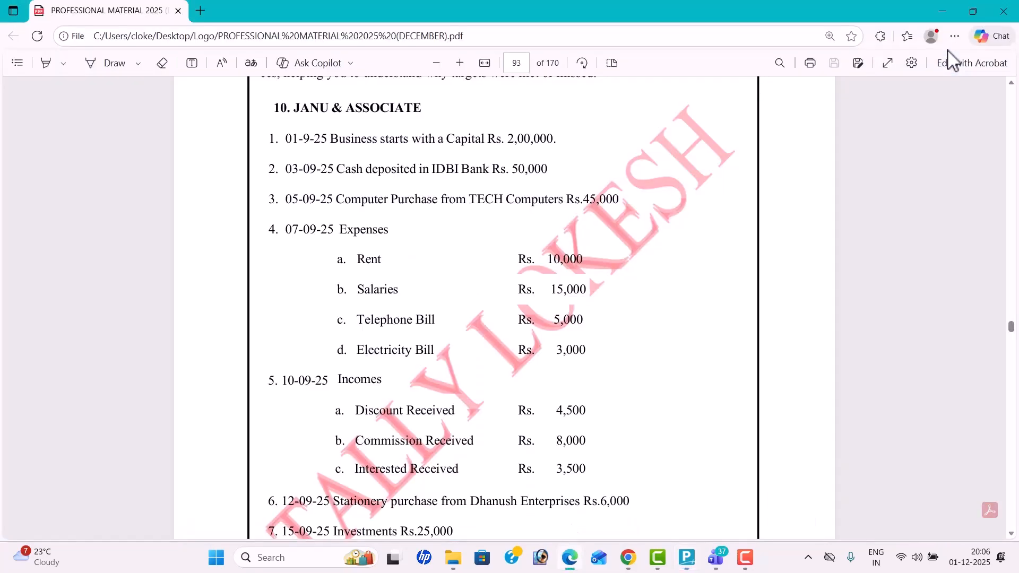
key("alt+Tab")
type("1-9")
key("Return")
- Credit Capital with 2,00,000, debit Cash with the same amount, and save the receipt voucher
key("Return")
key("alt+Tab")
key("alt+Tab")
type("200000")
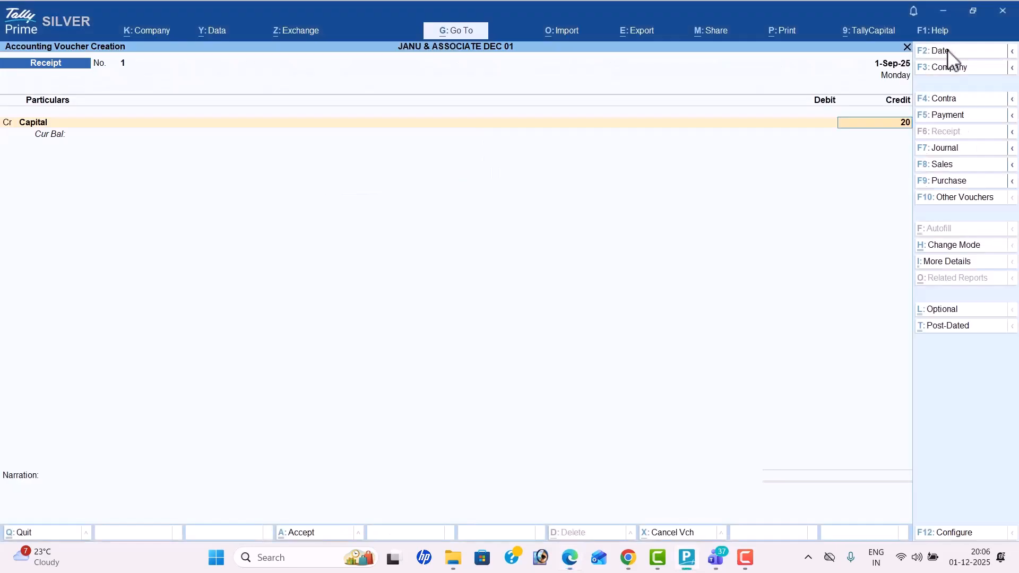
key("Return")
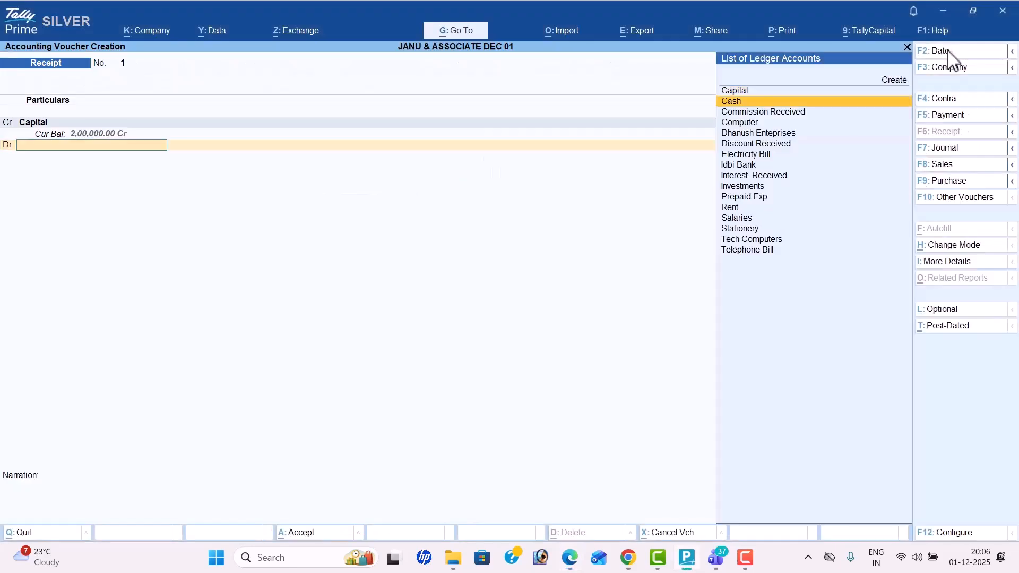
key("Return")
key("Return")
key("Return")
key("Return")
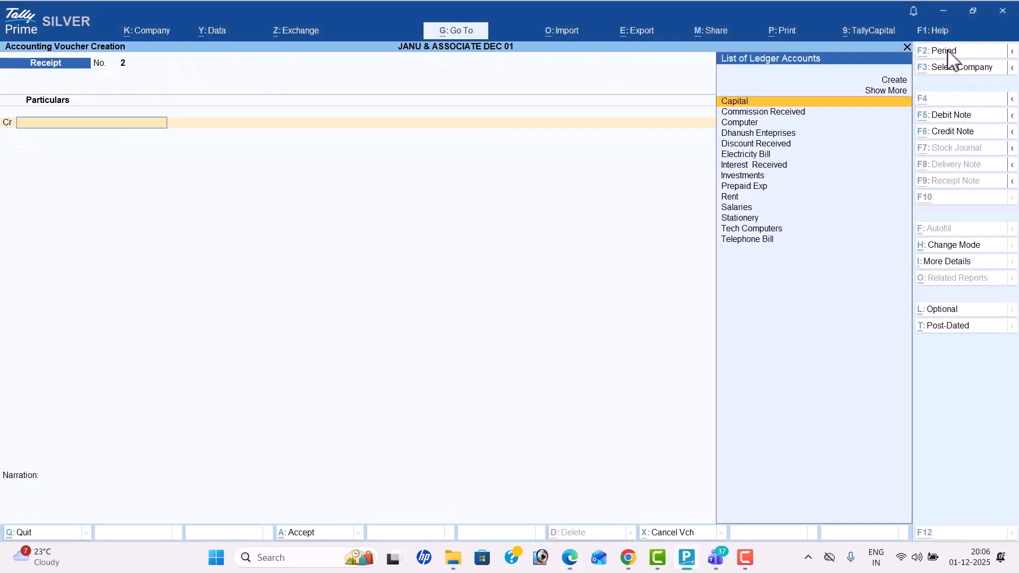
- Check the IDBI Bank cash deposit in the PDF exercise, and open a contra voucher dated 3-Sep-25
key("alt+Tab")
key("alt+Tab")
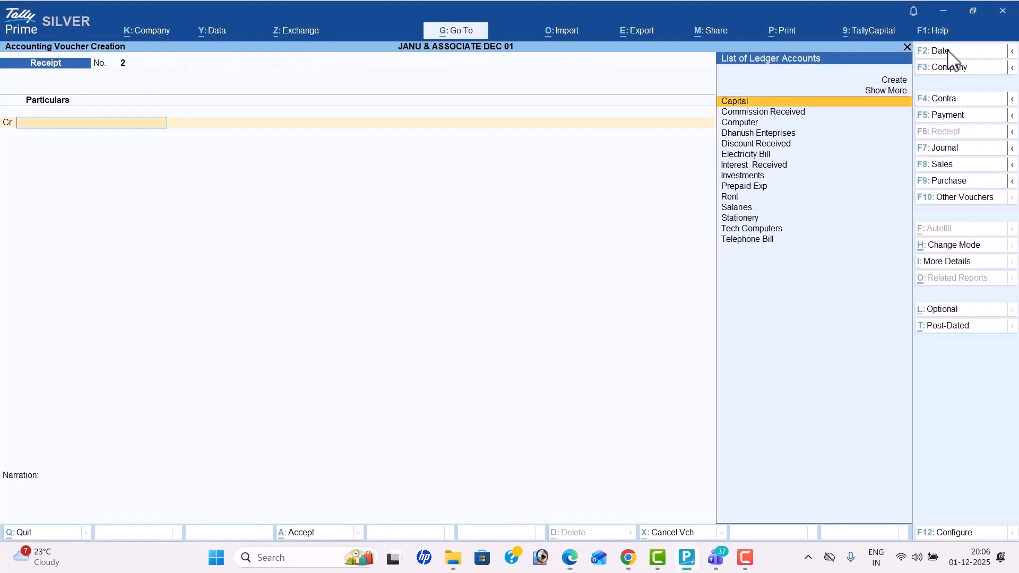
left_click(956, 101)
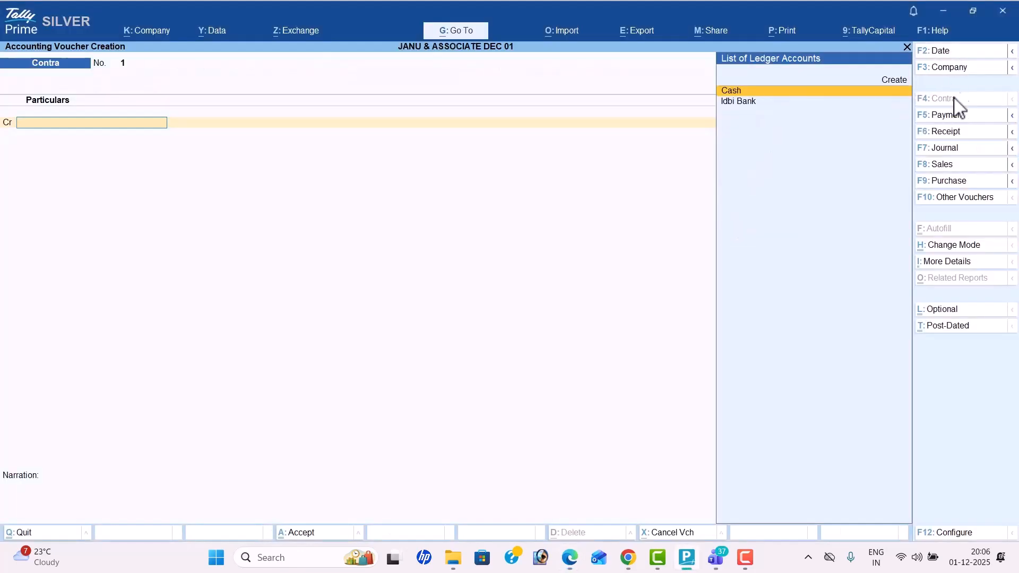
left_click(967, 60)
key("alt+Tab")
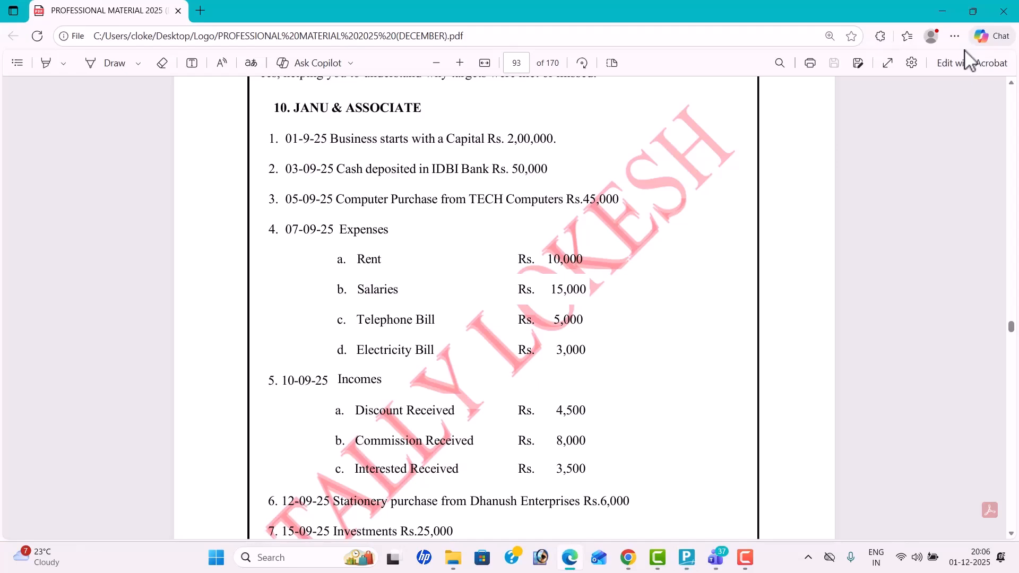
key("alt+Tab")
type("3-9")
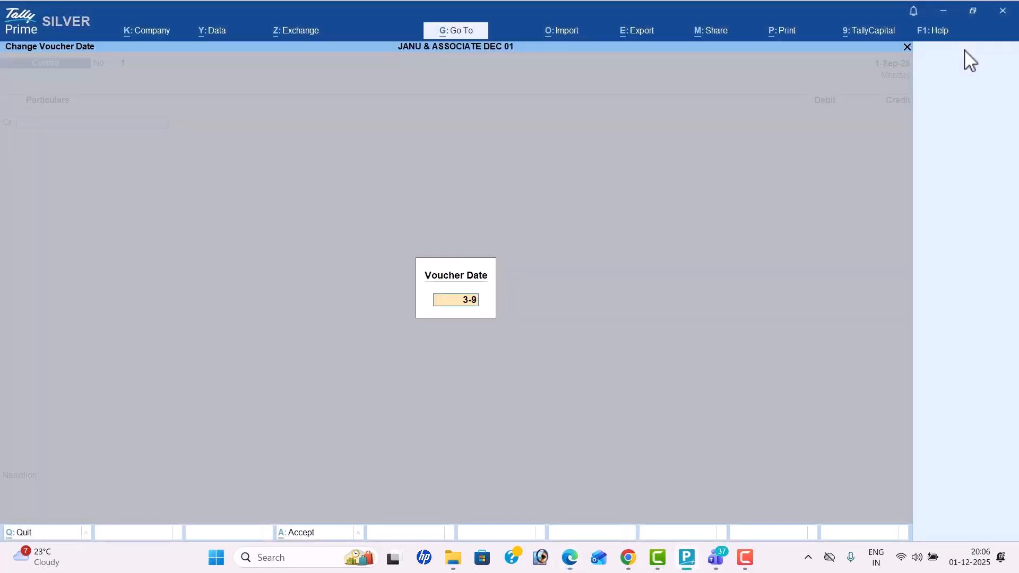
key("Return")
- Credit Cash with 50,000, debit Idbi Bank with the same amount, and save the contra voucher
key("Return")
key("alt+Tab")
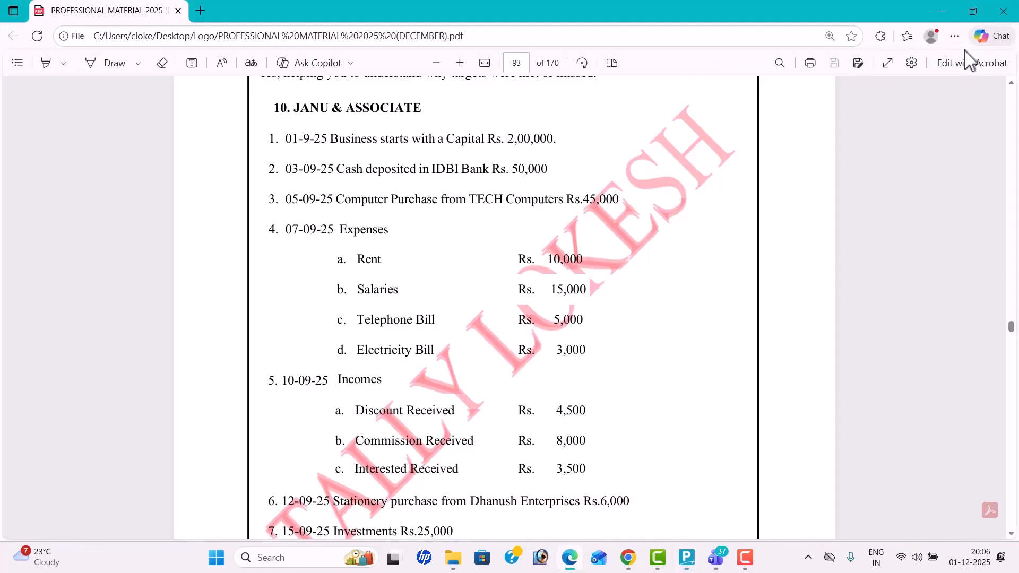
key("alt+Tab")
type("50000")
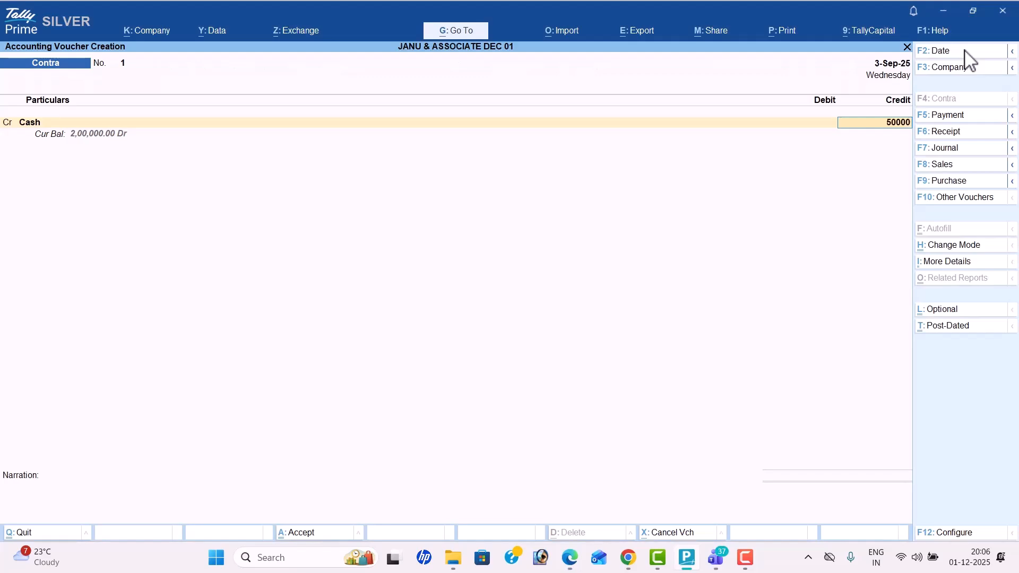
key("Return")
key("Down")
key("Return")
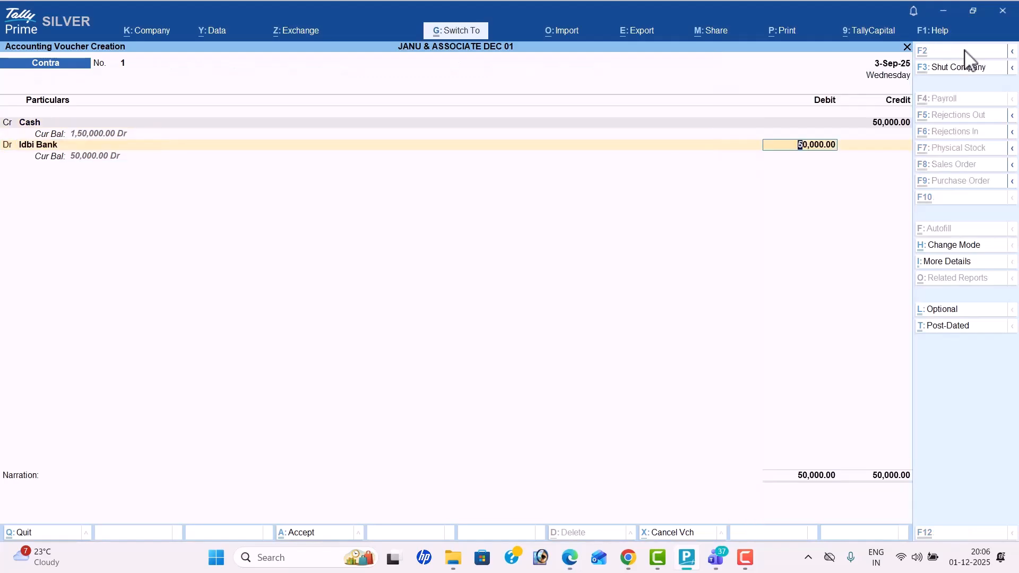
key("ctrl+a")
- Check the TECH Computers purchase in the PDF exercise, and open a journal voucher dated 5-Sep-25
key("alt+Tab")
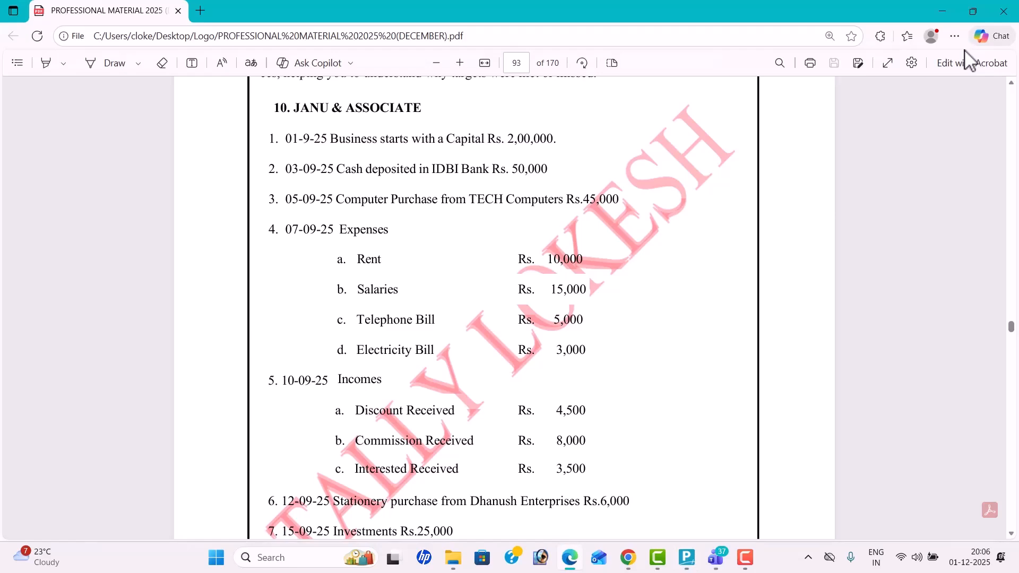
key("alt+Tab")
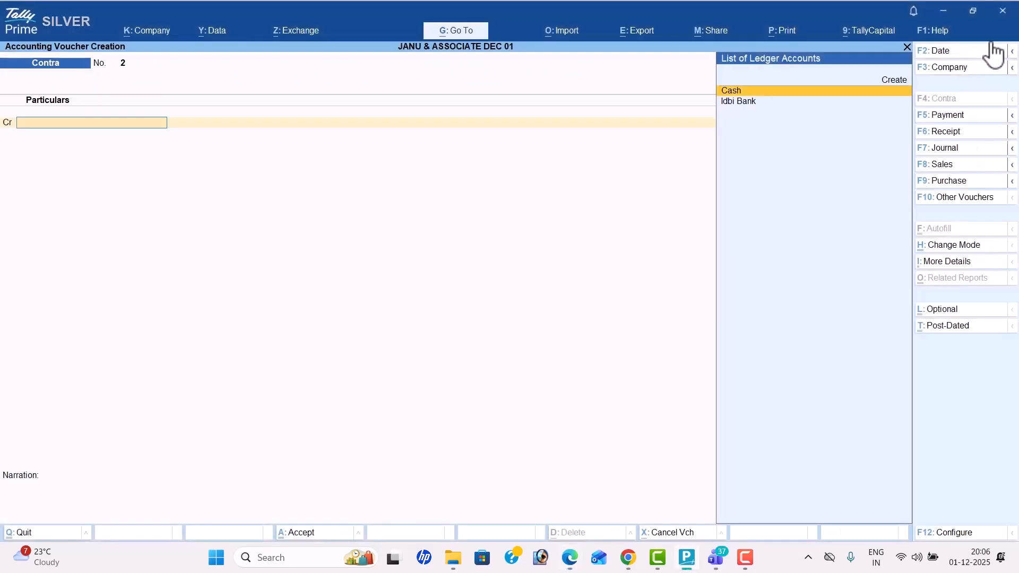
left_click(979, 151)
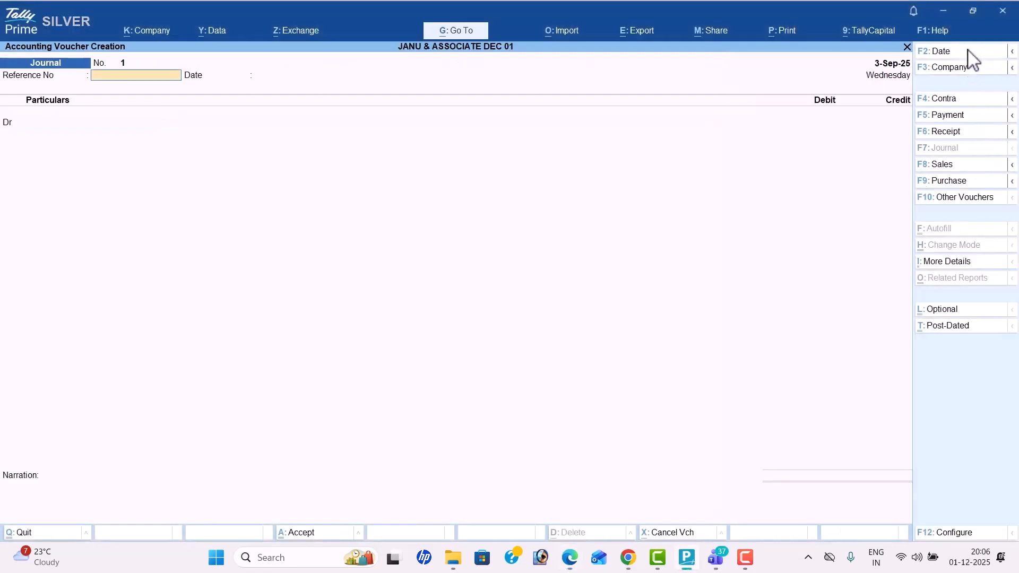
key("alt+Tab")
key("alt+Tab")
key("F2")
type("5-9")
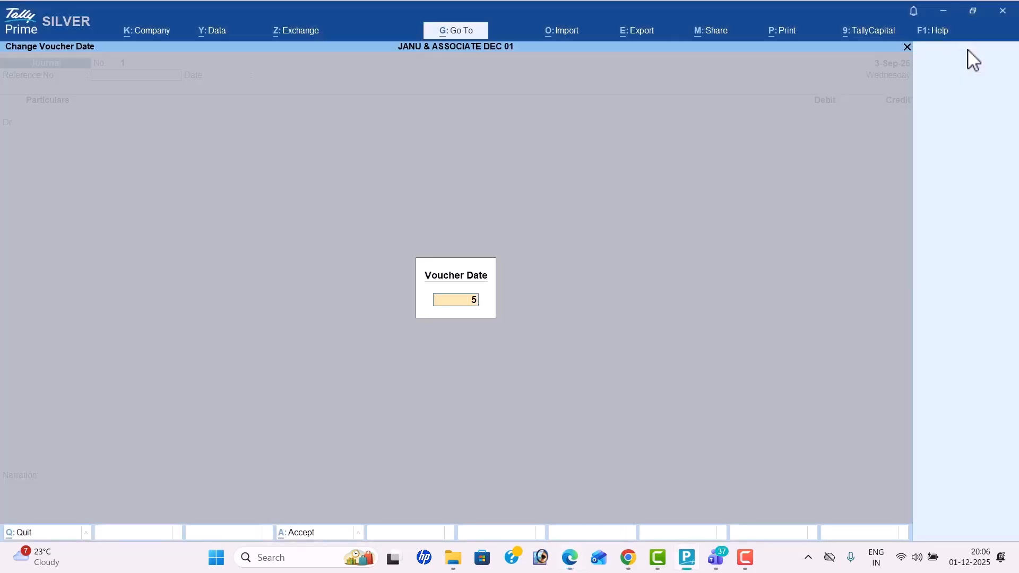
key("Return")
- Leave the reference details blank and debit Computer with 45,000 in the journal voucher
key("Return")
key("Return")
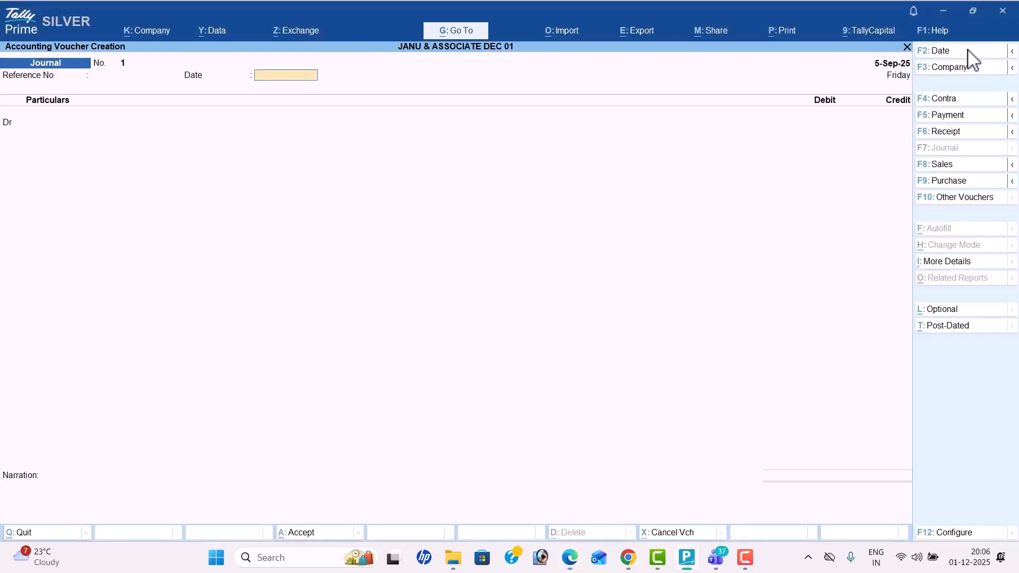
key("Down")
key("Down")
key("Return")
key("alt+Tab")
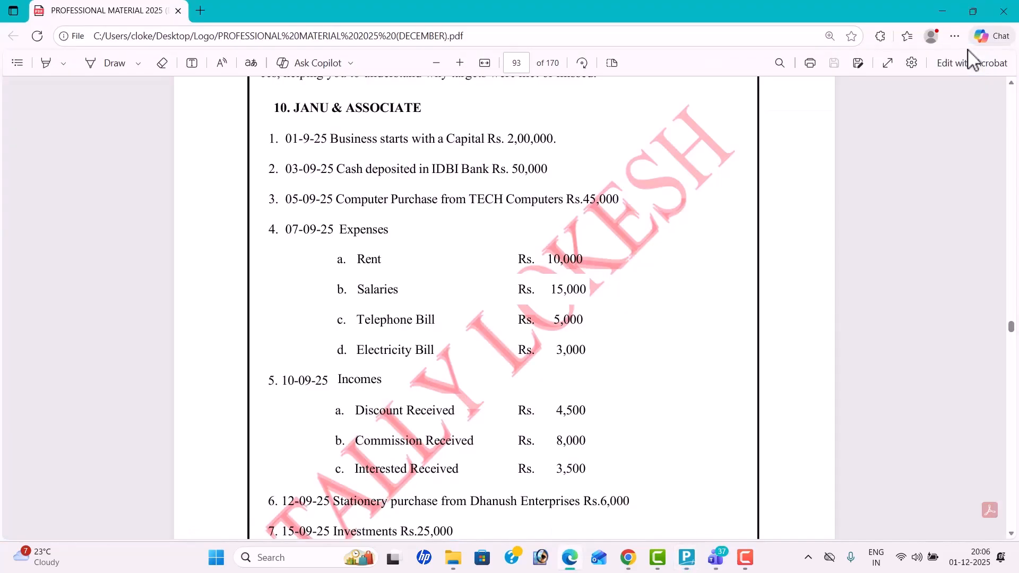
key("alt+Tab")
type("45000")
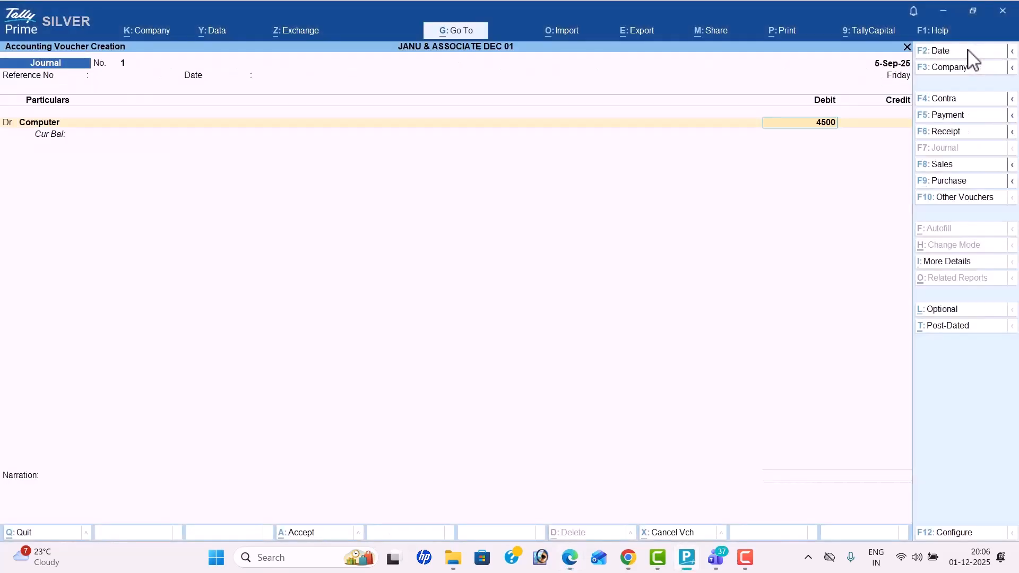
key("Return")
- Credit Tech Computers with 45,000 and save the journal voucher
key("Return")
type("Te")
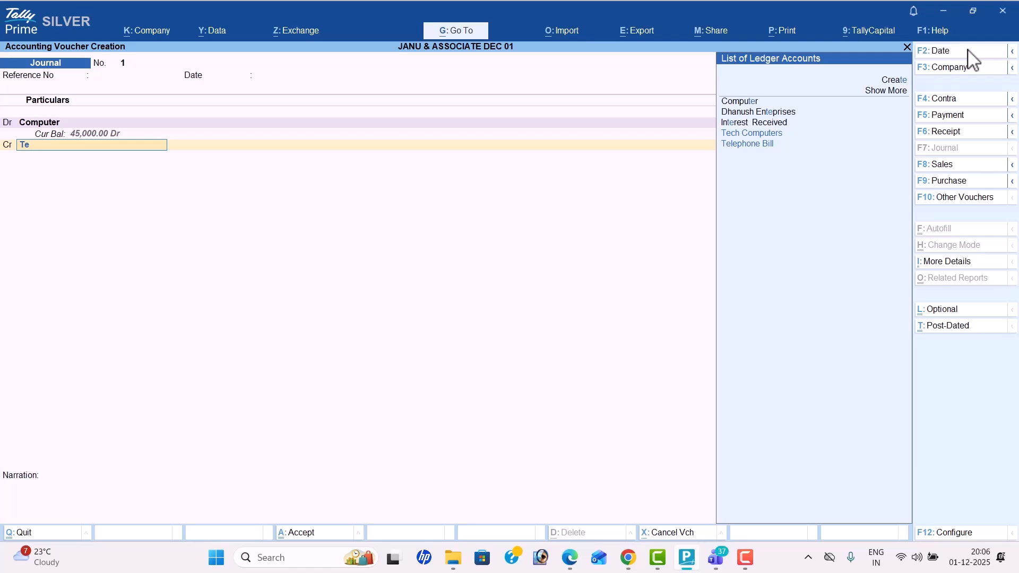
key("Down")
key("Return")
key("Return")
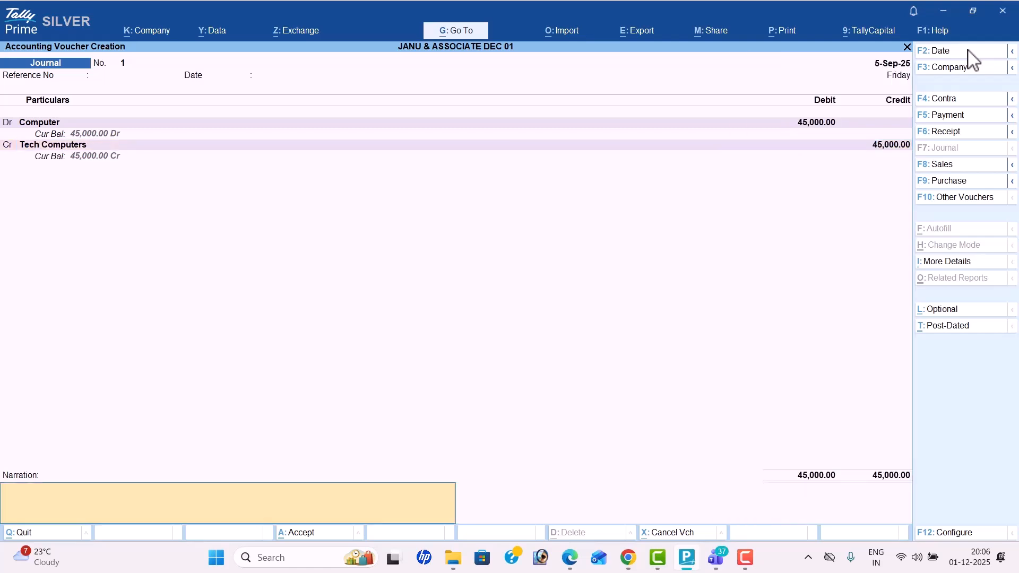
key("Return")
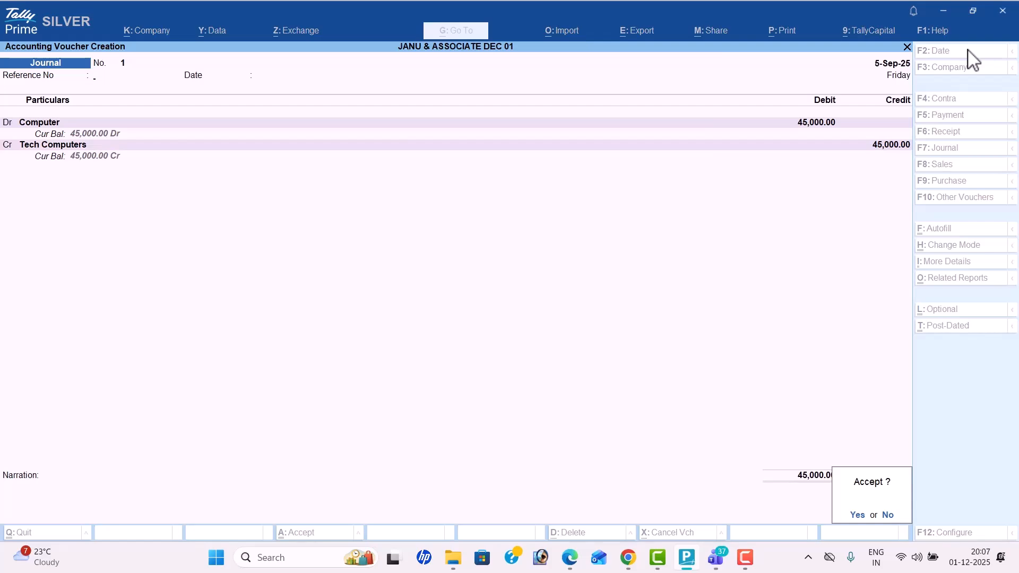
key("Return")
- Check the expenses entry in the PDF exercise, and open a payment voucher dated 7-Sep-25
key("alt+Tab")
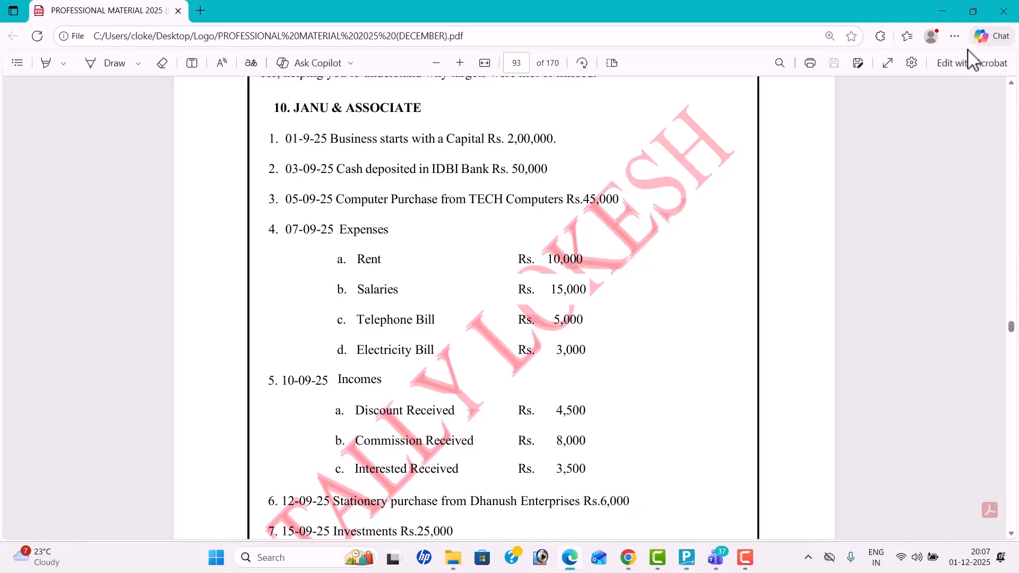
key("alt+Tab")
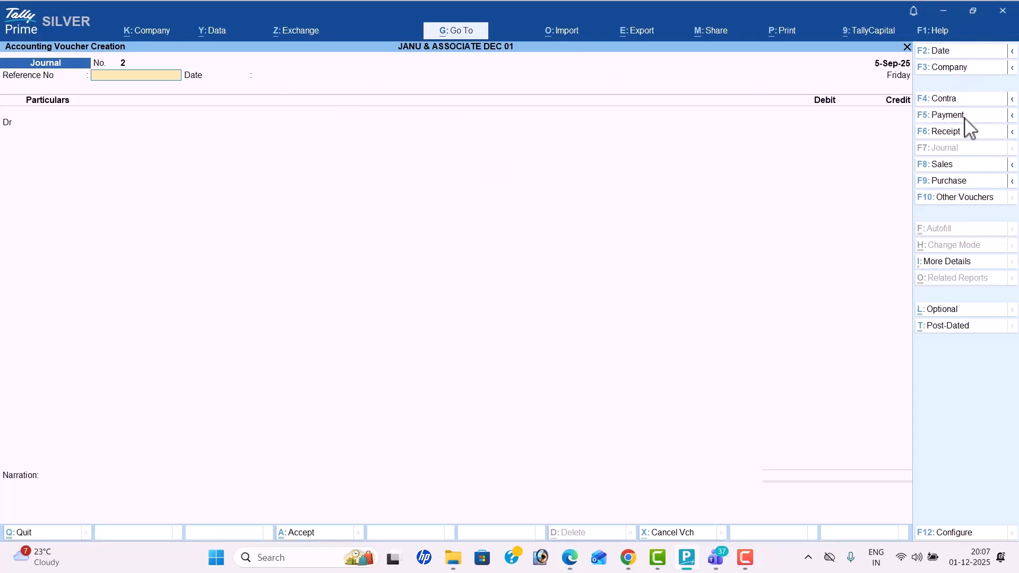
left_click(967, 126)
left_click(959, 51)
type("7-9")
key("Return")
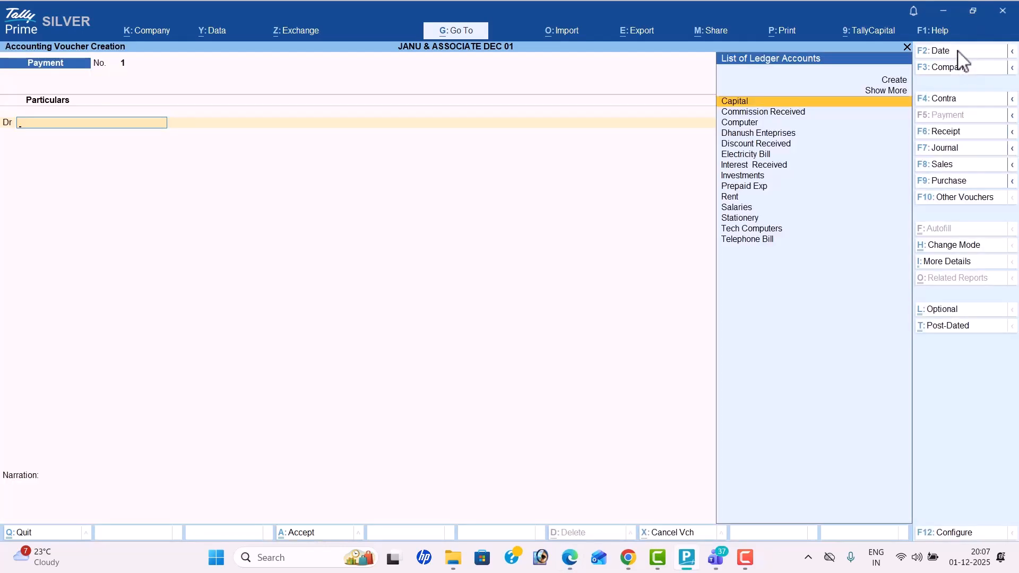
- Debit Rent with 10,000 in the payment voucher, taking the amount from the PDF exercise
type("re")
key("Return")
key("alt+Tab")
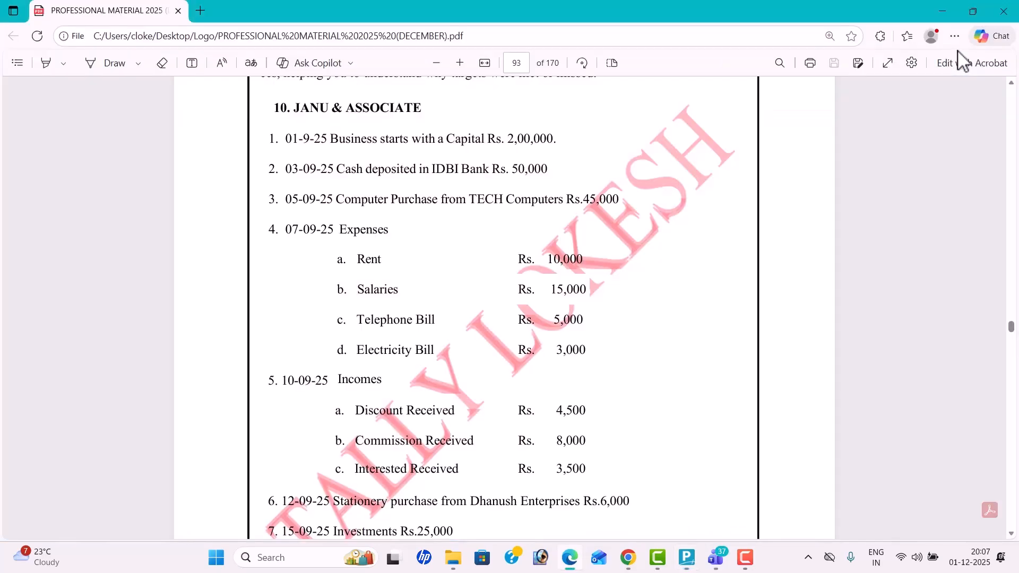
key("alt+Tab")
type("10000")
key("Return")
- Add a second debit line to the payment voucher for Salaries with 15,000
key("d")
key("Return")
type("sa")
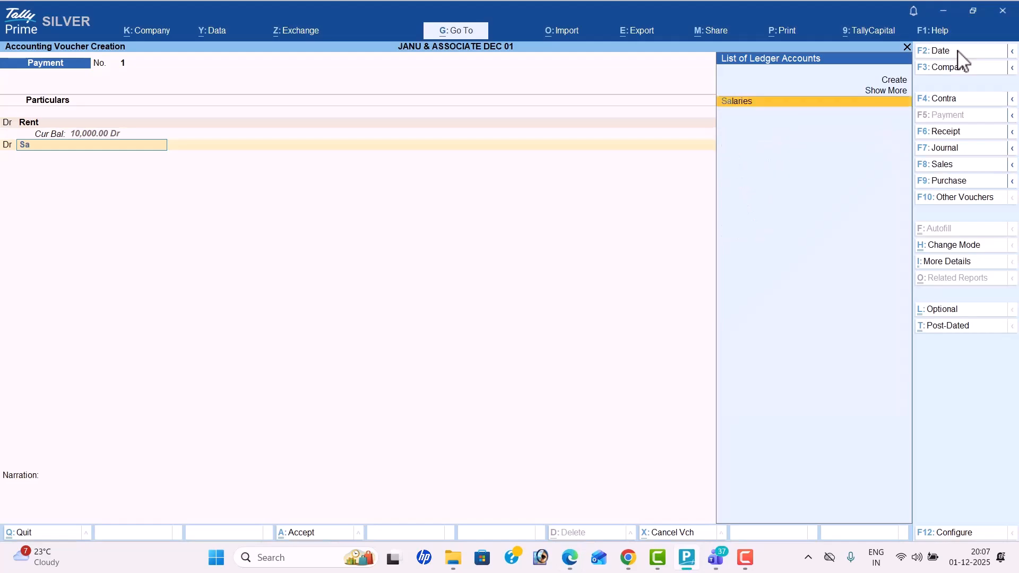
key("Return")
key("alt+Tab")
key("alt+Tab")
type("15000")
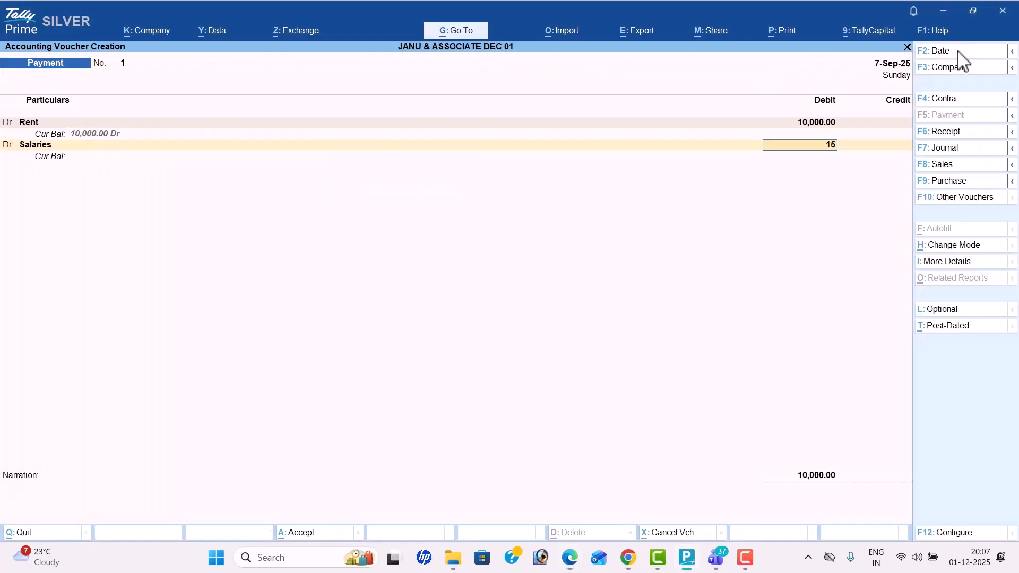
key("Return")
- Add a debit line for Telephone Bill with 8,000 to the payment voucher
key("d")
key("Return")
key("alt+Tab")
key("alt+Tab")
type("te")
key("Down")
key("Return")
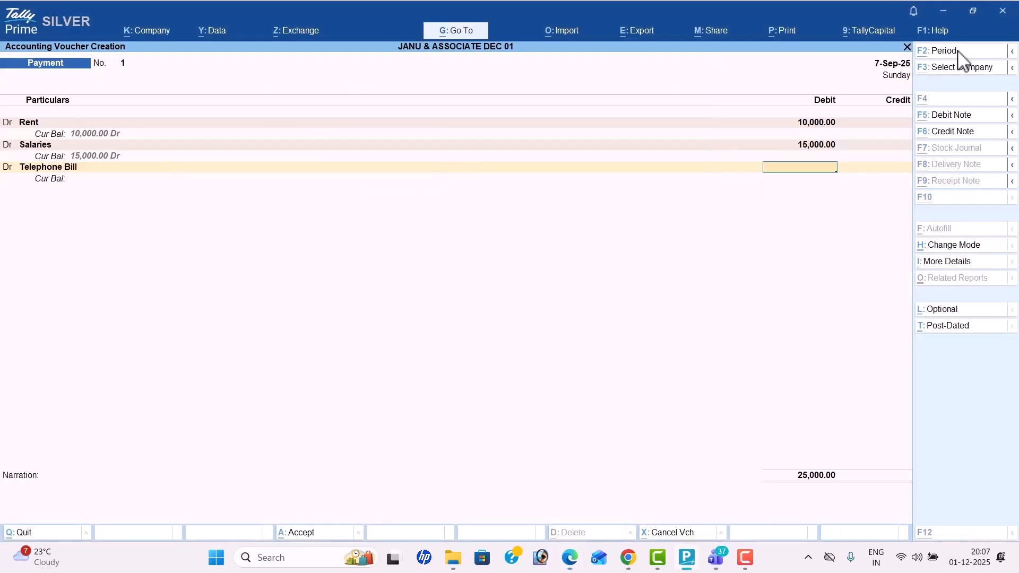
key("alt+Tab")
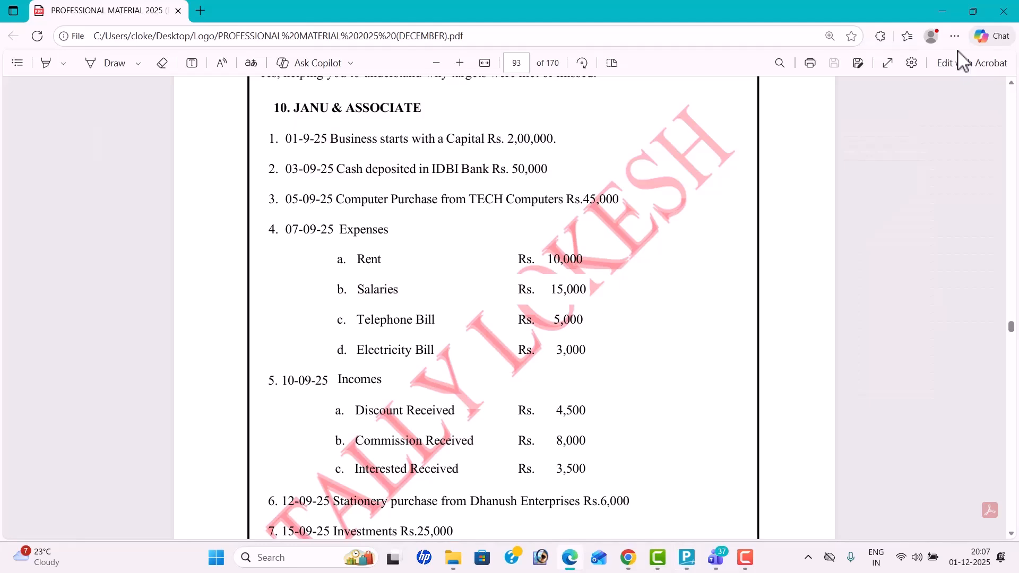
key("alt+Tab")
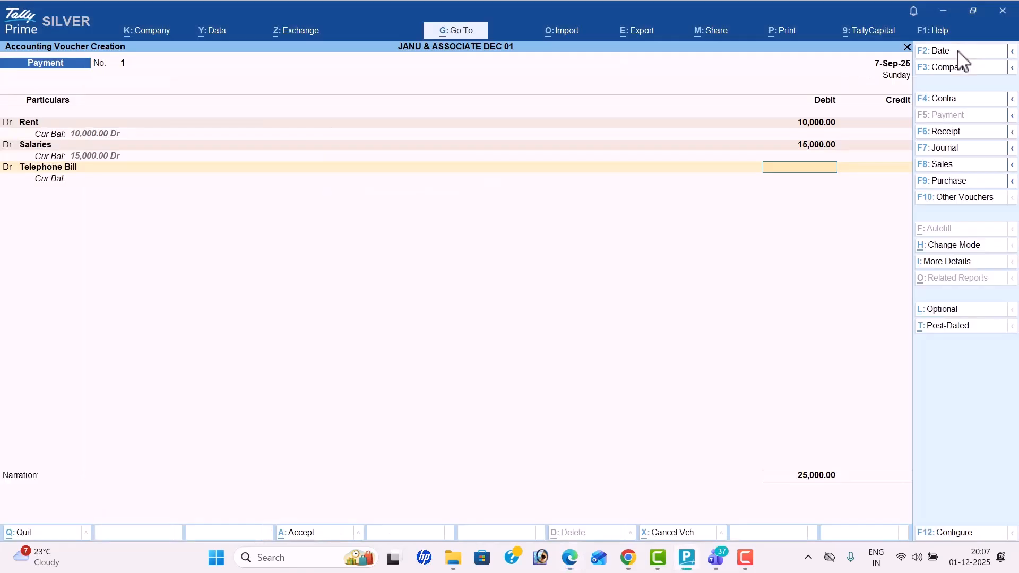
type("8000")
key("Return")
- Add a debit line for Electricity Bill with 7,000 to the payment voucher
type("c")
key("Return")
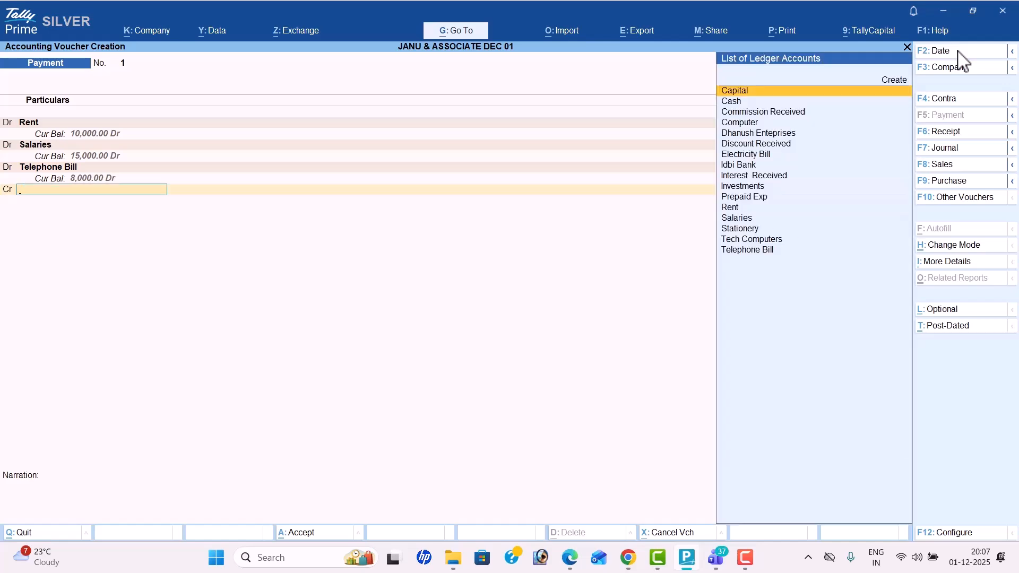
key("BackSpace")
type("d")
key("Return")
type("el")
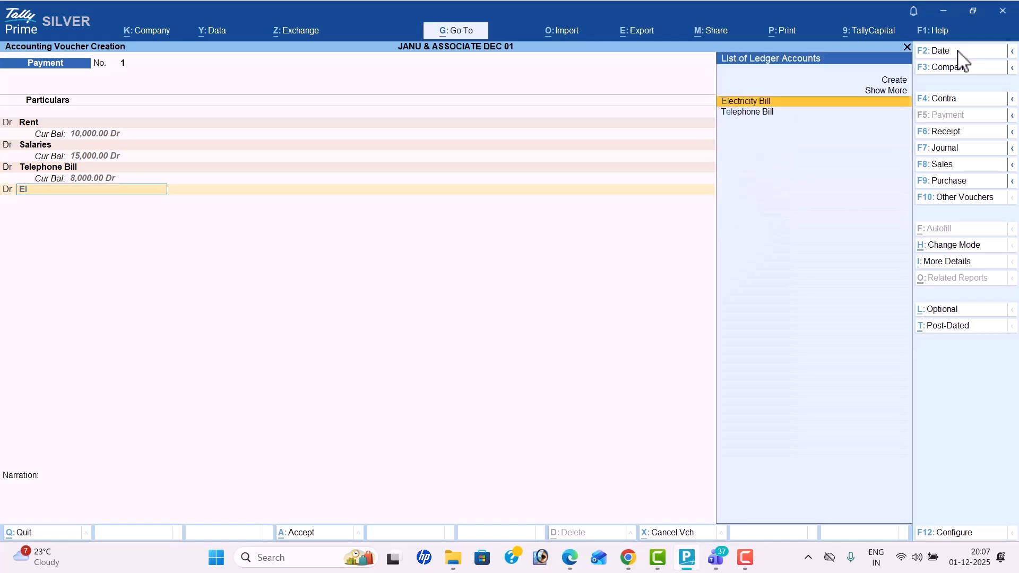
key("Return")
key("alt+Tab")
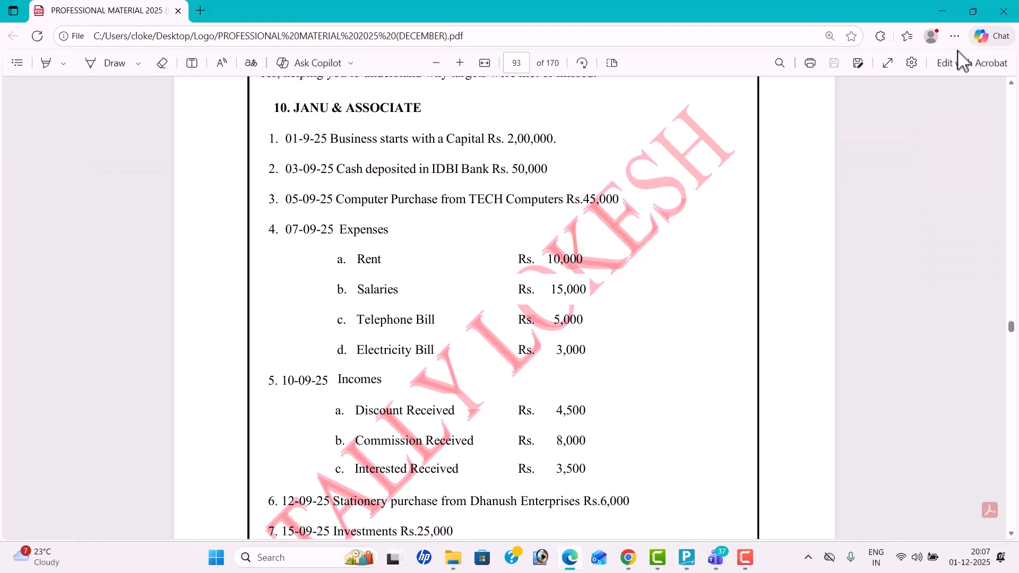
key("alt+Tab")
type("4")
key("BackSpace")
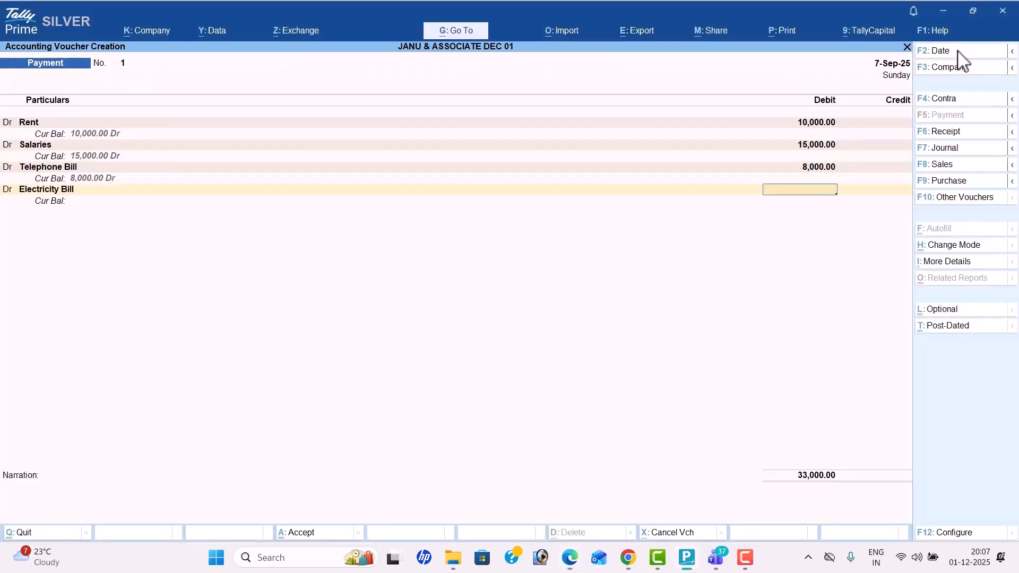
type("7000")
key("Return")
- Credit Cash with 40,000 and save the payment voucher
key("Return")
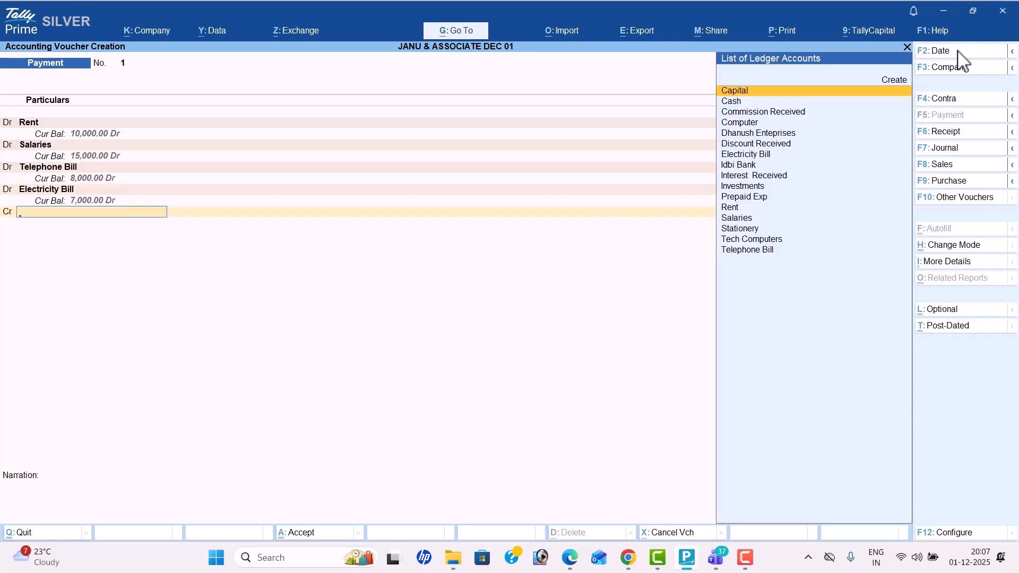
key("Down")
key("Return")
key("Return")
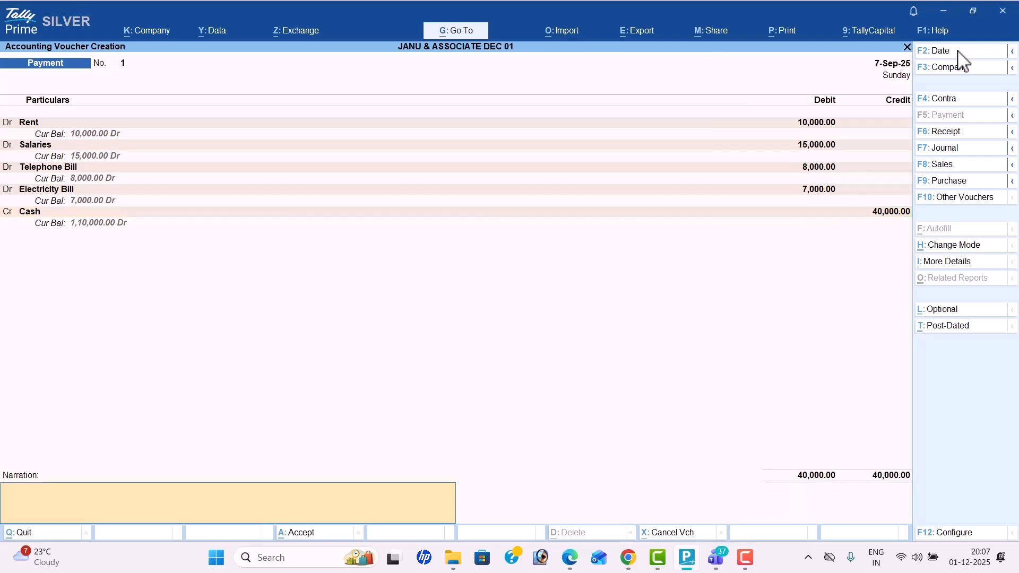
key("Return")
key("Return")
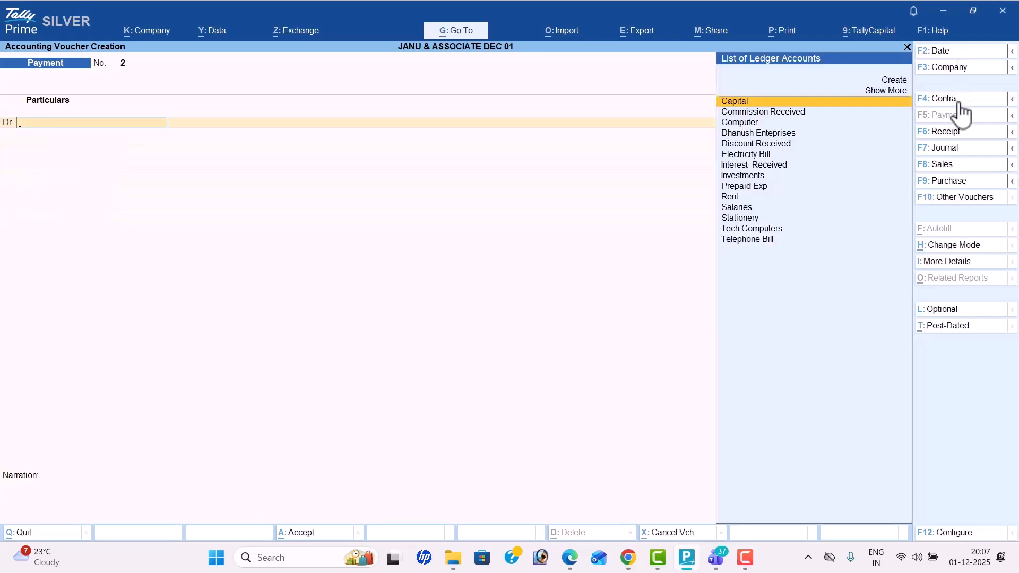
- Open a receipt voucher and date it 10-Sep-25, as given for the incomes in the PDF exercise
left_click(961, 131)
key("alt+Tab")
scroll(958, 66, "down", 2)
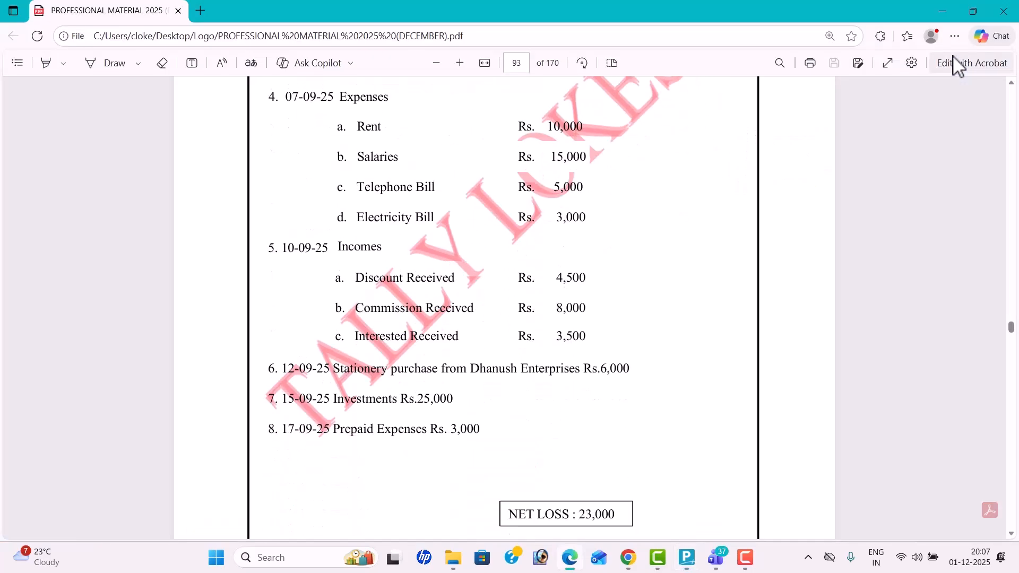
key("alt+Tab")
key("F2")
type("10-9")
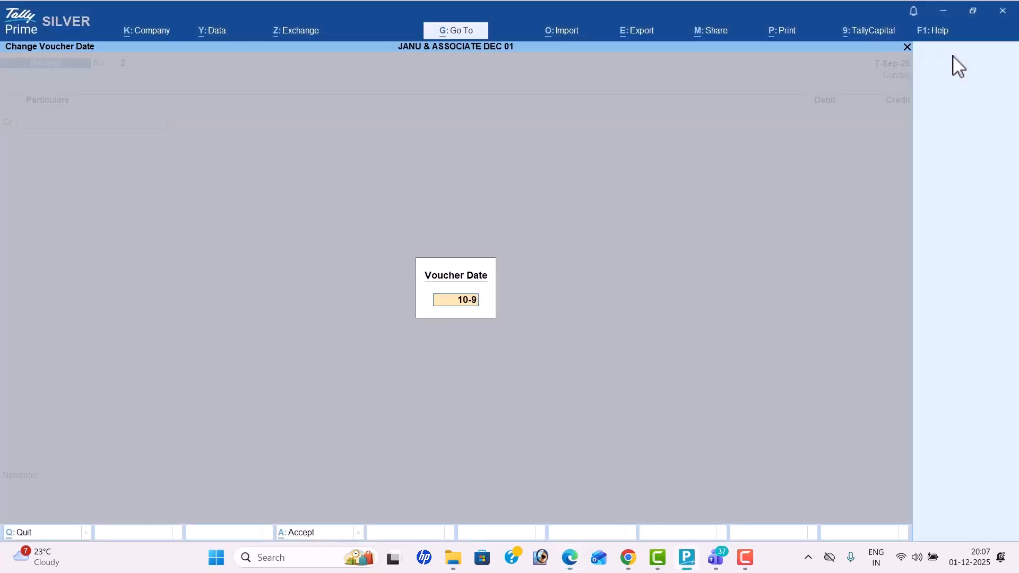
key("Return")
- Credit Discount Received with 4,500 in the receipt voucher, following the PDF exercise
key("alt+Tab")
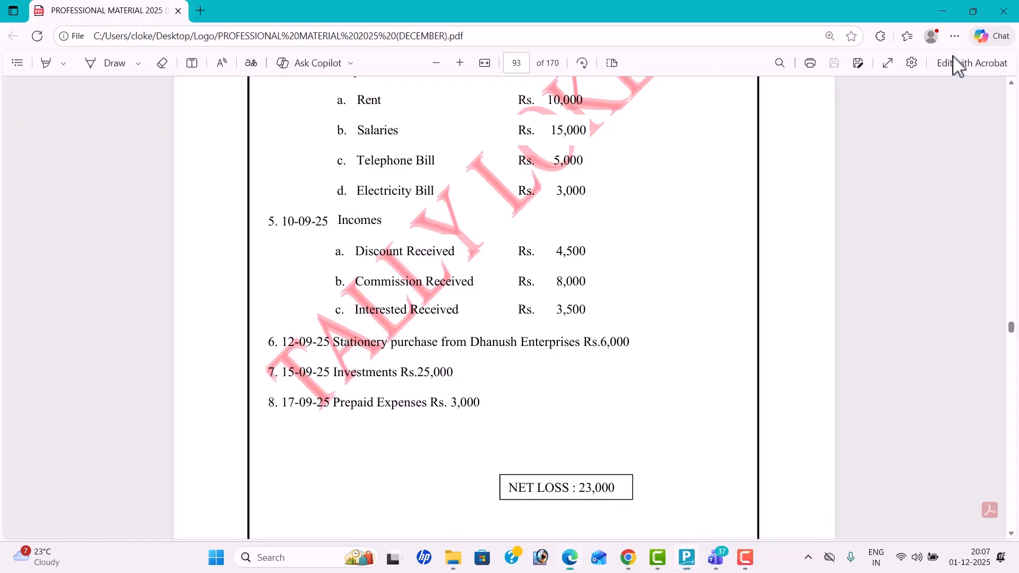
key("alt+Tab")
type("D")
key("Return")
key("Escape")
key("Down")
key("Return")
key("alt+Tab")
key("alt+Tab")
type("4500")
key("Return")
- Add a credit line for Commission Received with 8,000 to the receipt voucher
key("c")
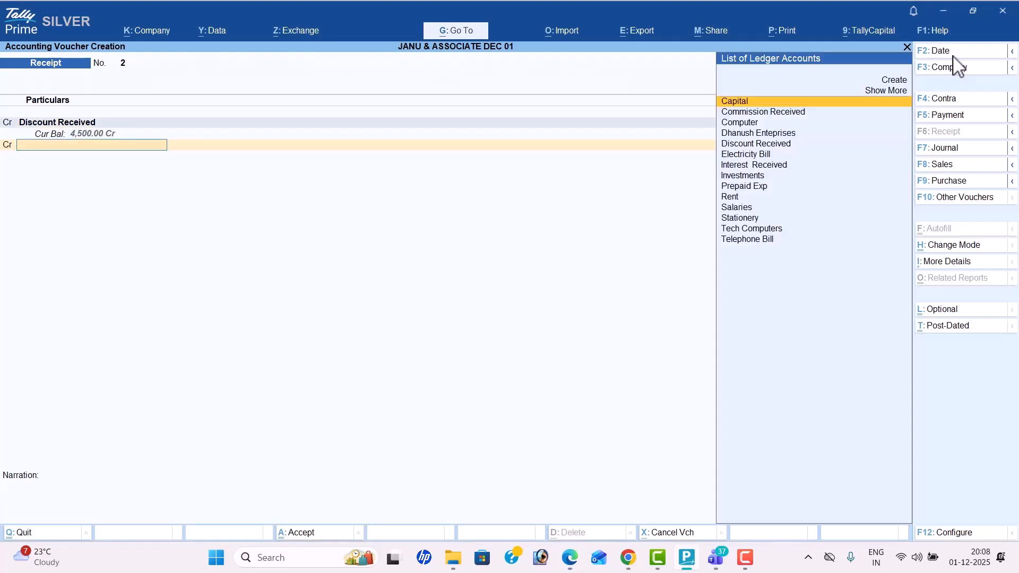
key("alt+Tab")
key("alt+Tab")
type("co")
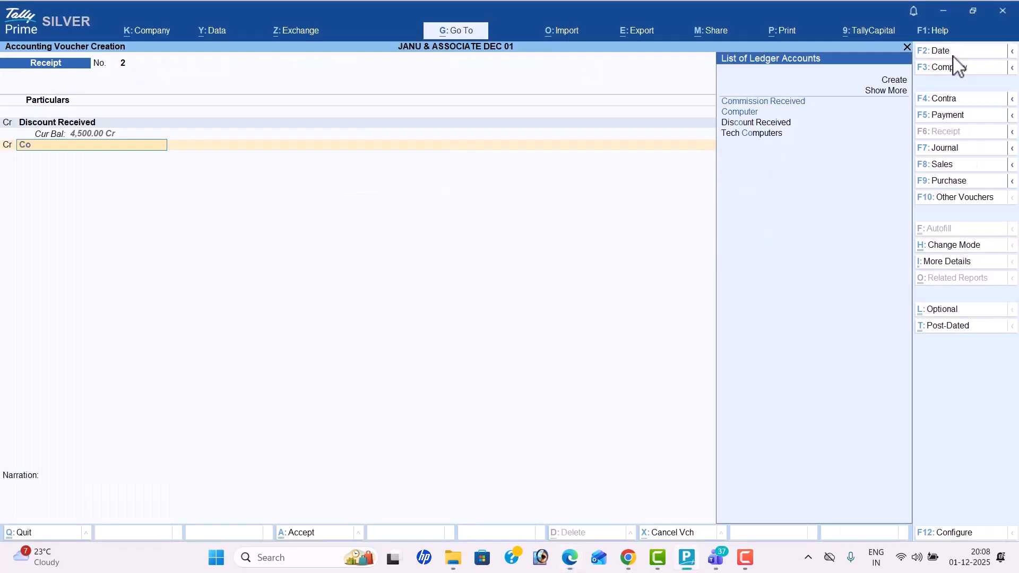
key("Return")
key("alt+Tab")
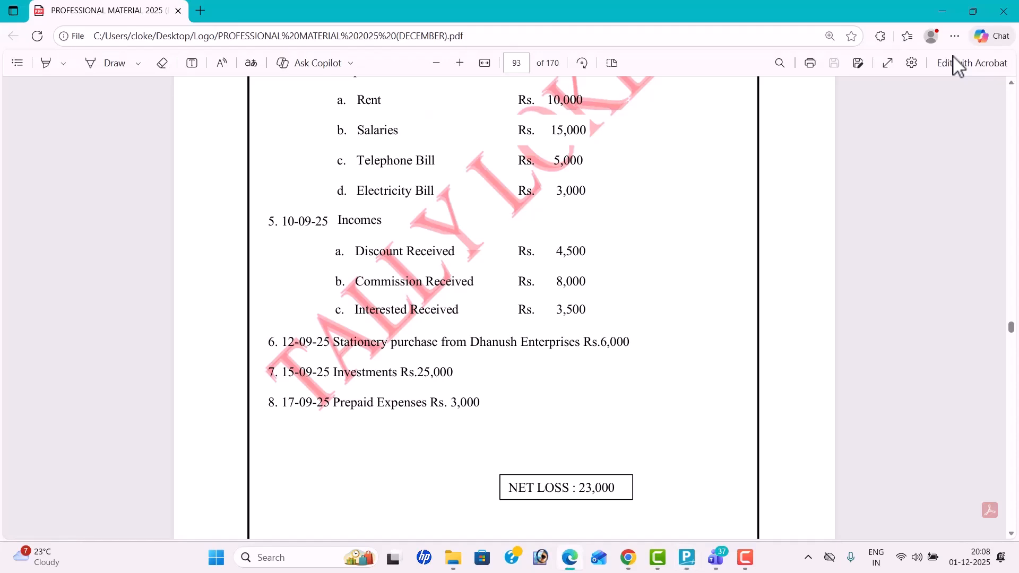
key("alt+Tab")
type("8000")
key("Return")
- Add a credit line for Interest Received with 3,500 to the receipt voucher
key("c")
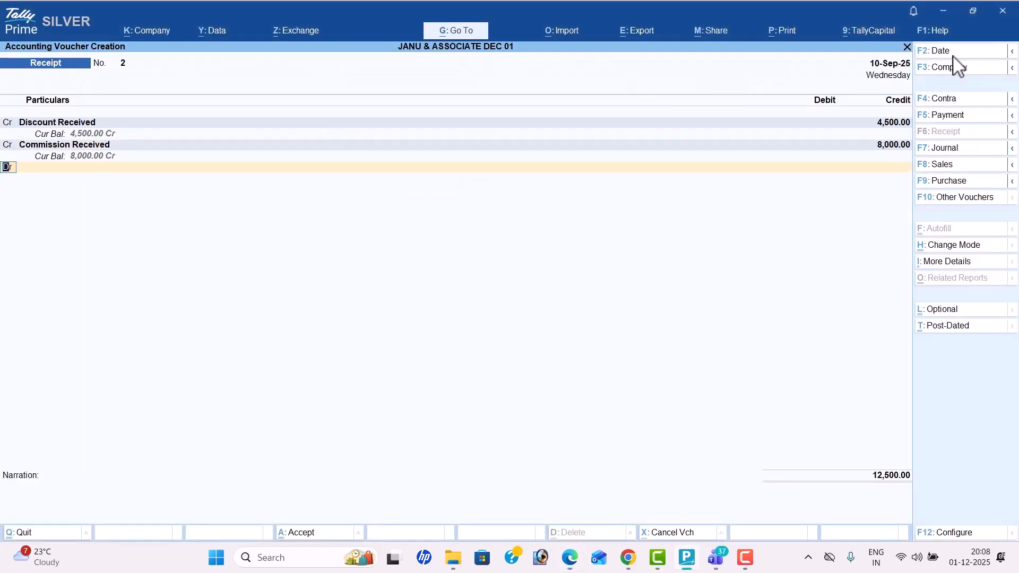
key("alt+Tab")
key("alt+Tab")
type("Inte")
key("Return")
key("alt+Tab")
key("alt+Tab")
type("3500")
key("Return")
- Debit Cash with 16,000 and save the receipt voucher
key("alt+Tab")
key("alt+Tab")
key("Down")
key("Return")
key("Return")
key("Return")
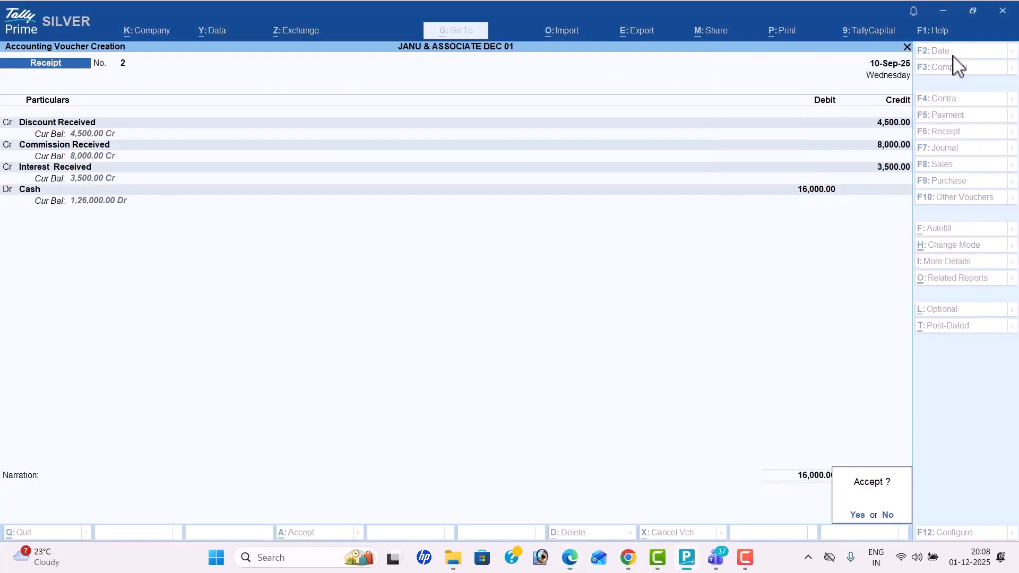
key("Return")
- Start a journal voucher dated 12-9 for the stationery purchase listed in the PDF exercise
key("alt+Tab")
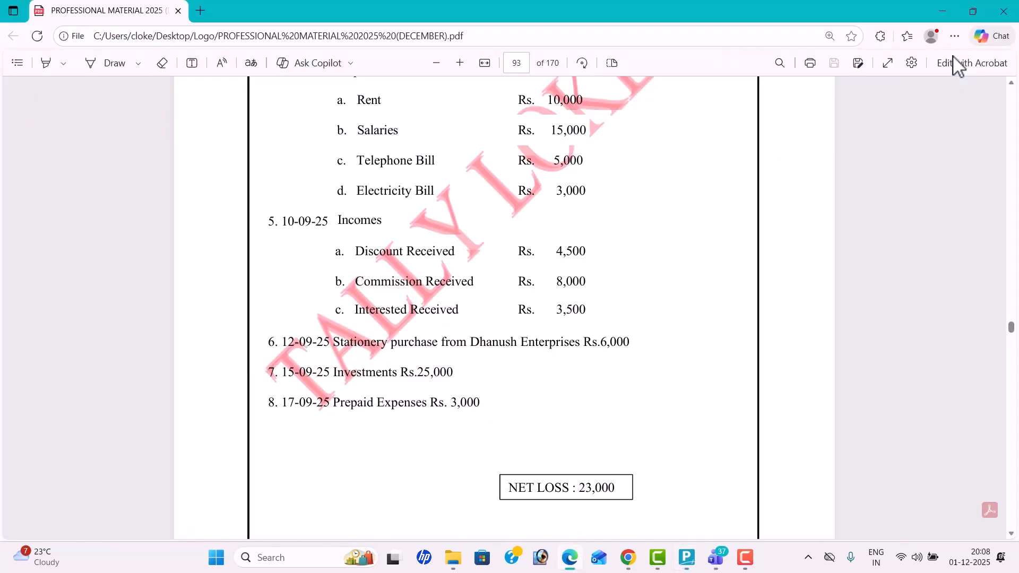
key("alt+Tab")
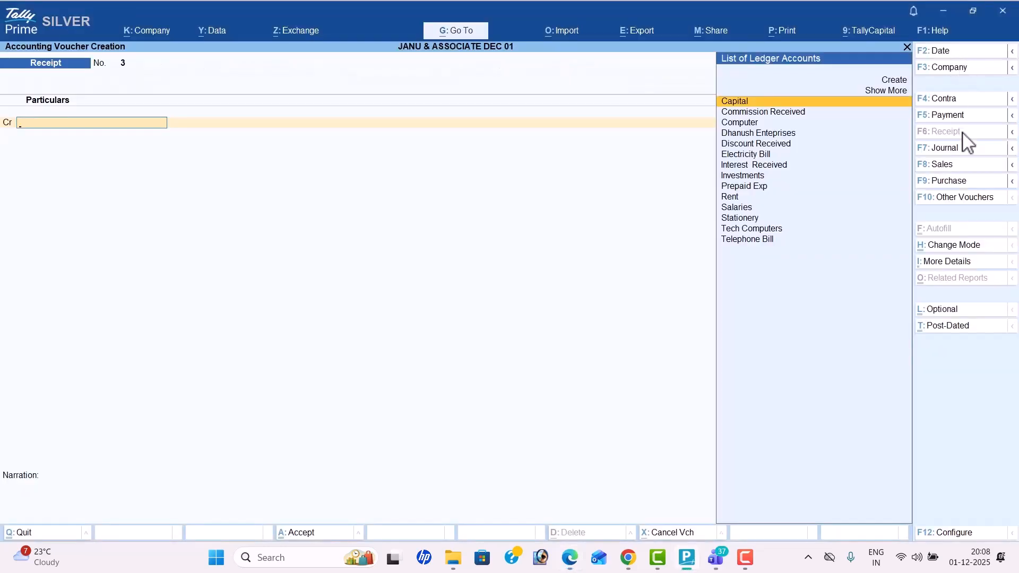
left_click(950, 150)
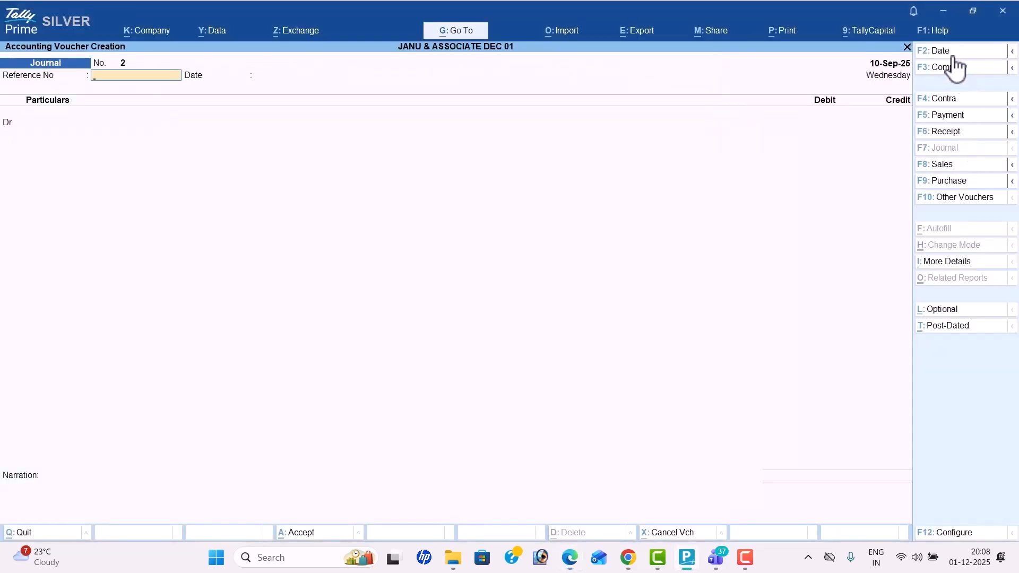
left_click(954, 53)
type("12-9")
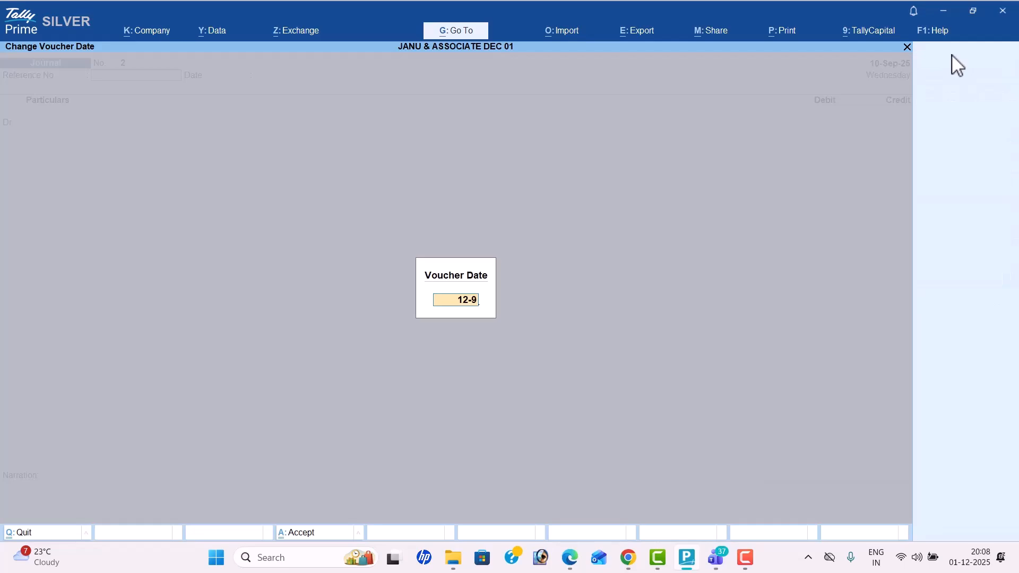
key("Return")
key("Return")
key("Return")
- Debit Stationery with 6,000 in the journal voucher, following the PDF exercise
type("st")
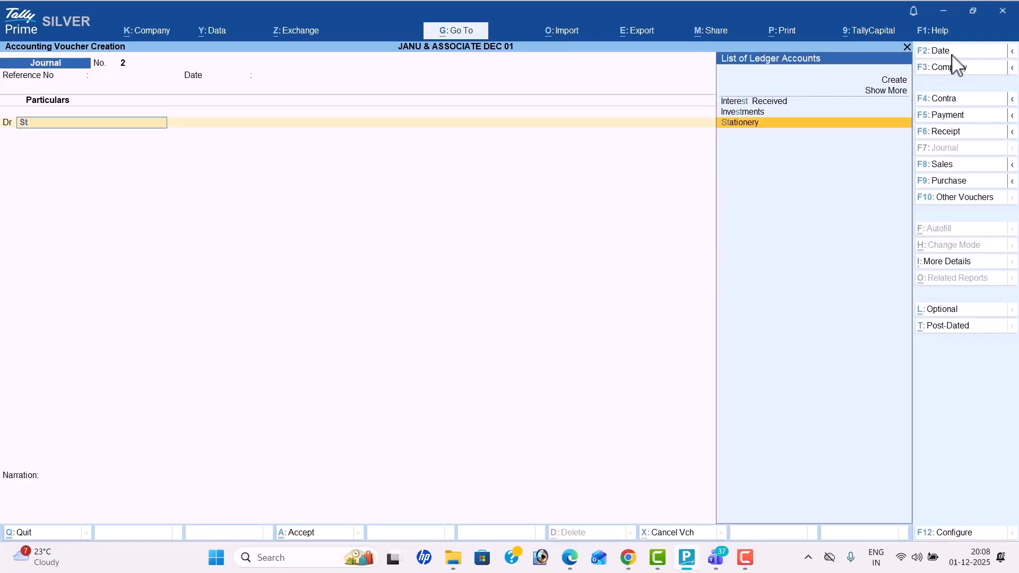
key("Return")
key("alt+Tab")
key("alt+Tab")
type("6000")
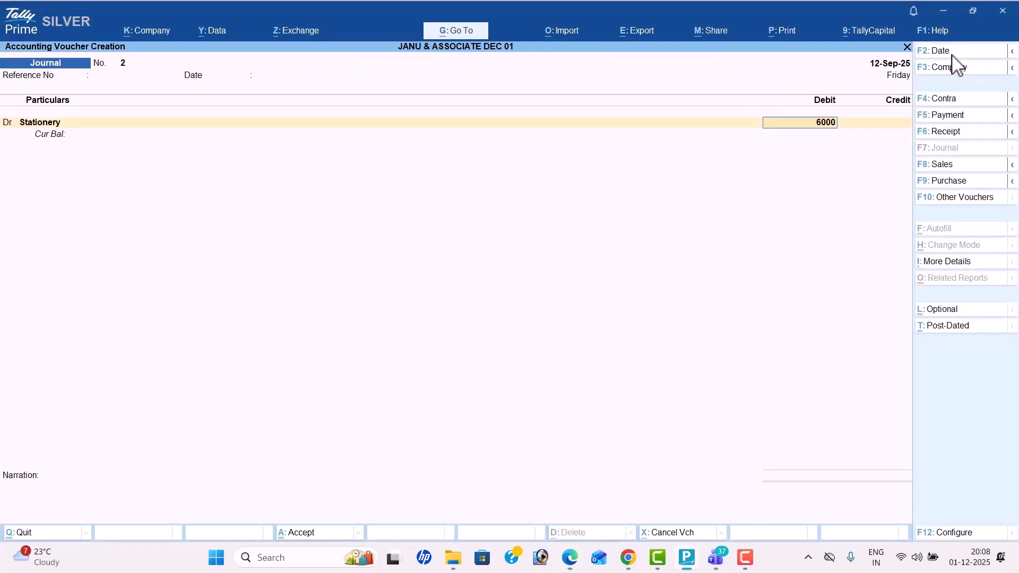
key("Return")
- Credit Dhanush Enteprises with 6,000 and save the journal voucher
type("dh")
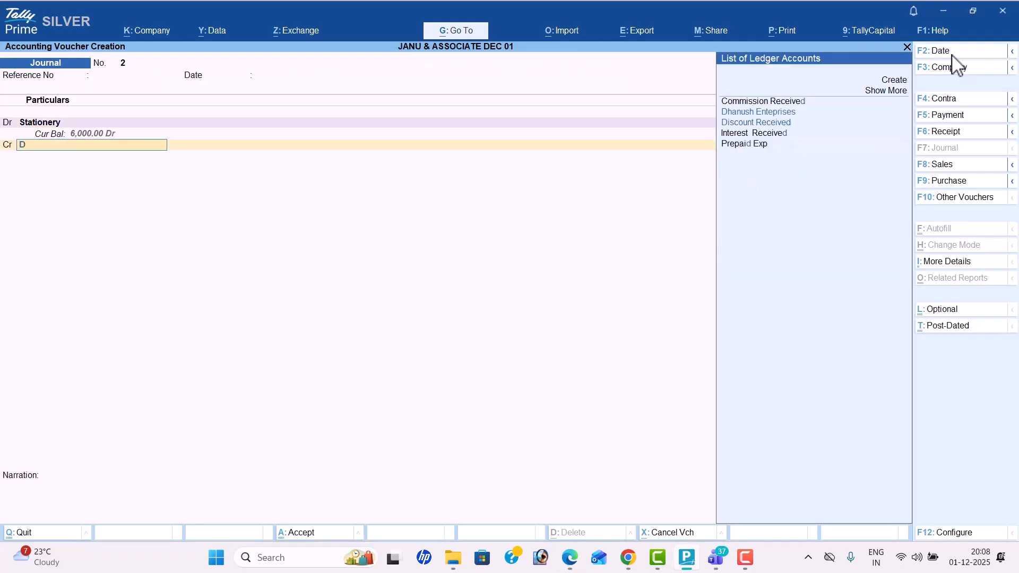
key("Return")
key("Return")
key("Return")
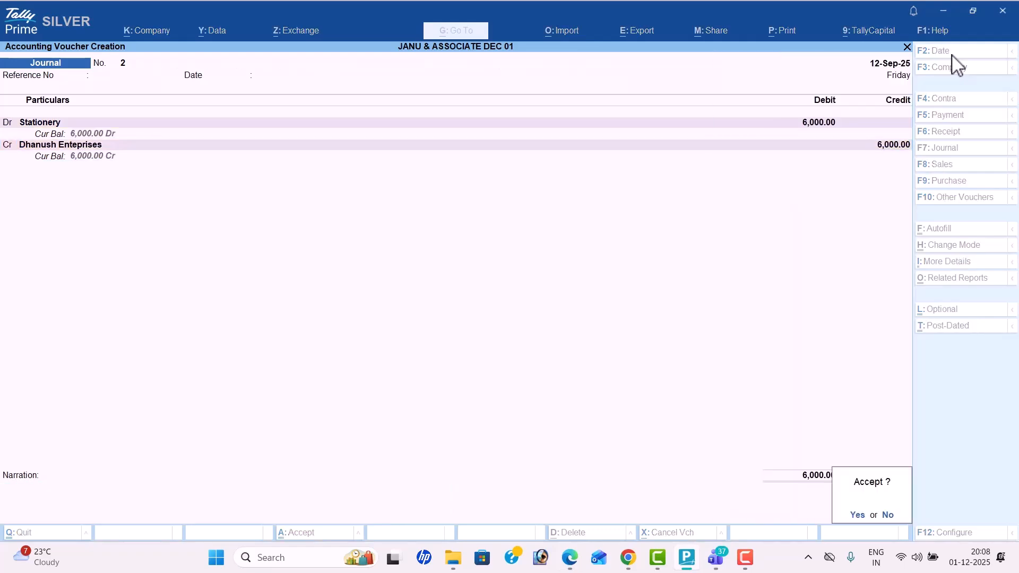
key("Return")
- Start a payment voucher dated 15-9 for the investments entry in the PDF exercise
key("alt+Tab")
key("alt+Tab")
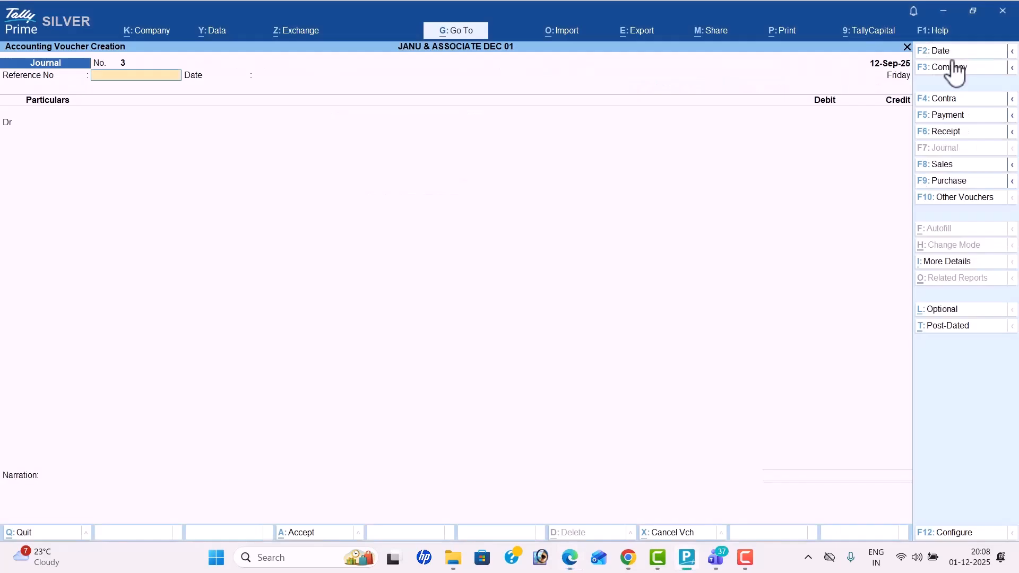
left_click(956, 118)
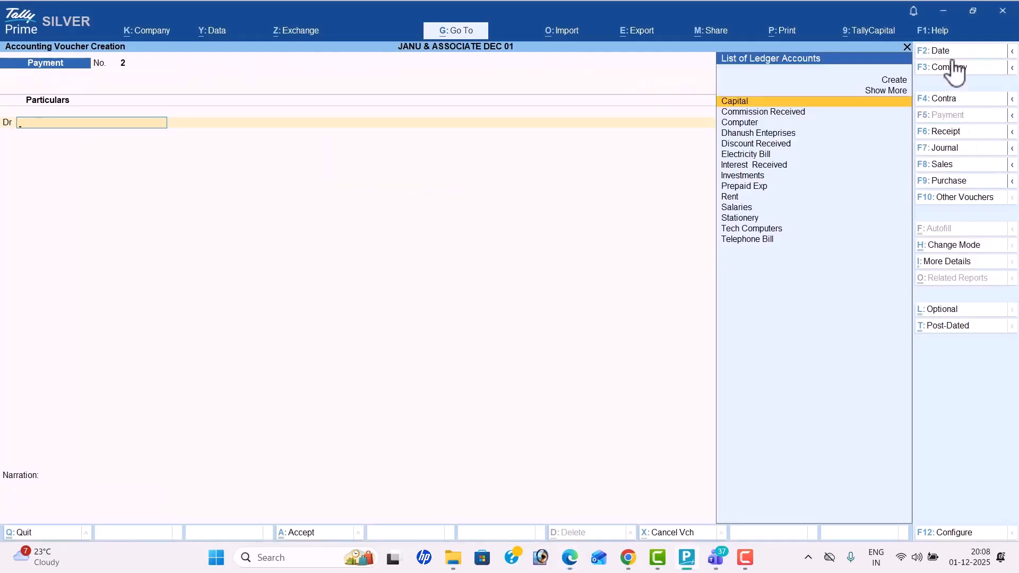
key("alt+Tab")
key("alt+Tab")
key("F2")
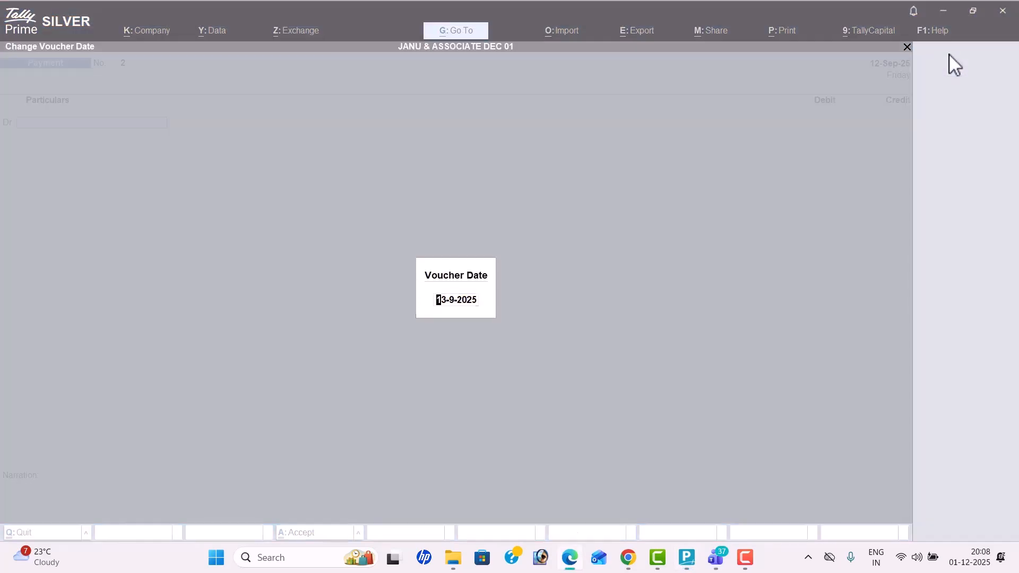
type("15-9")
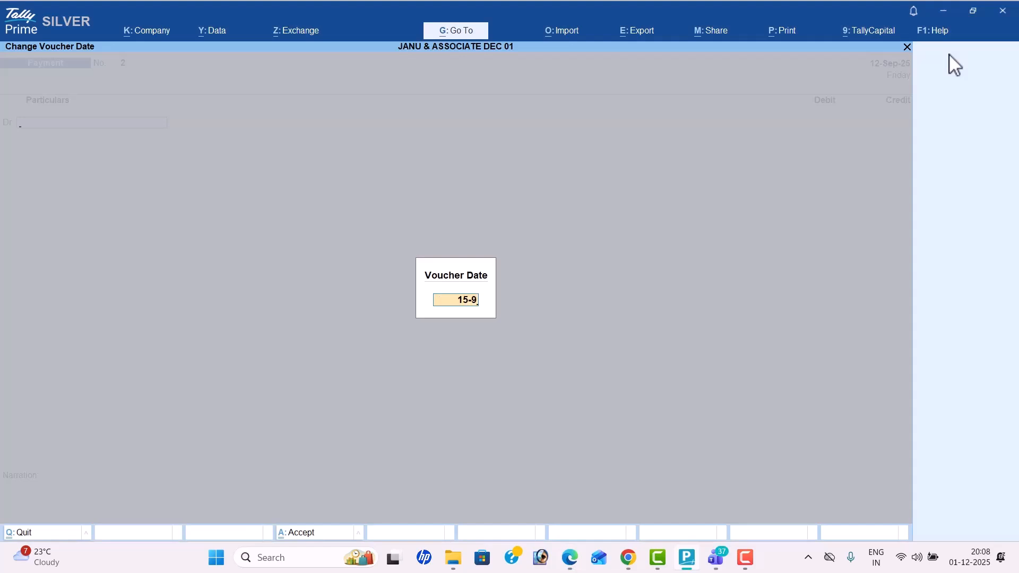
key("Return")
- Debit Investments with 25,000 in the payment voucher, following the PDF exercise
type("Iv")
key("BackSpace")
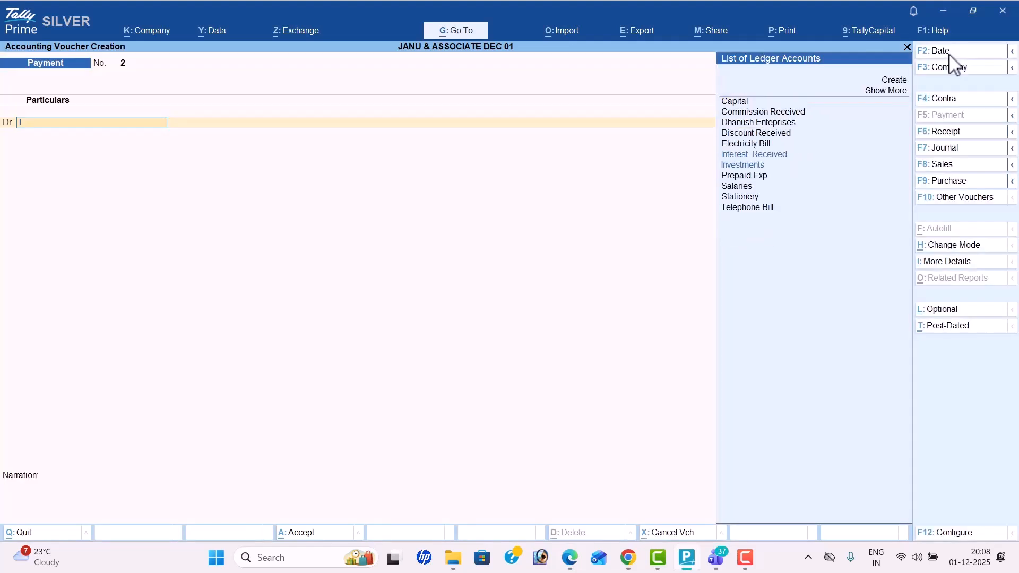
key("Down")
key("Down")
key("Return")
key("alt+Tab")
key("alt+Tab")
type("25000")
key("Return")
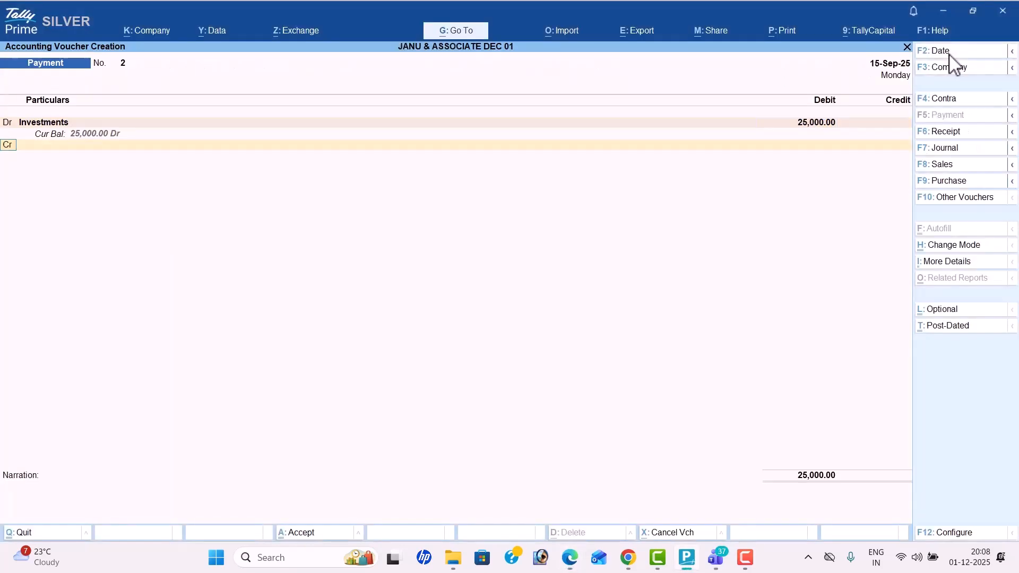
- Credit Cash with 25,000 and save the investments payment voucher
key("Down")
key("Return")
key("Return")
key("Return")
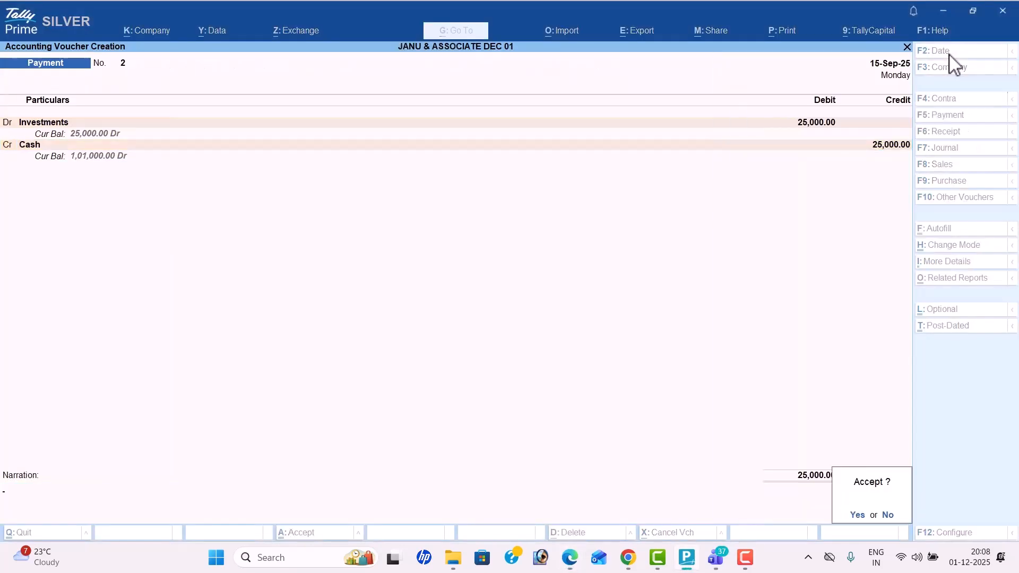
key("Return")
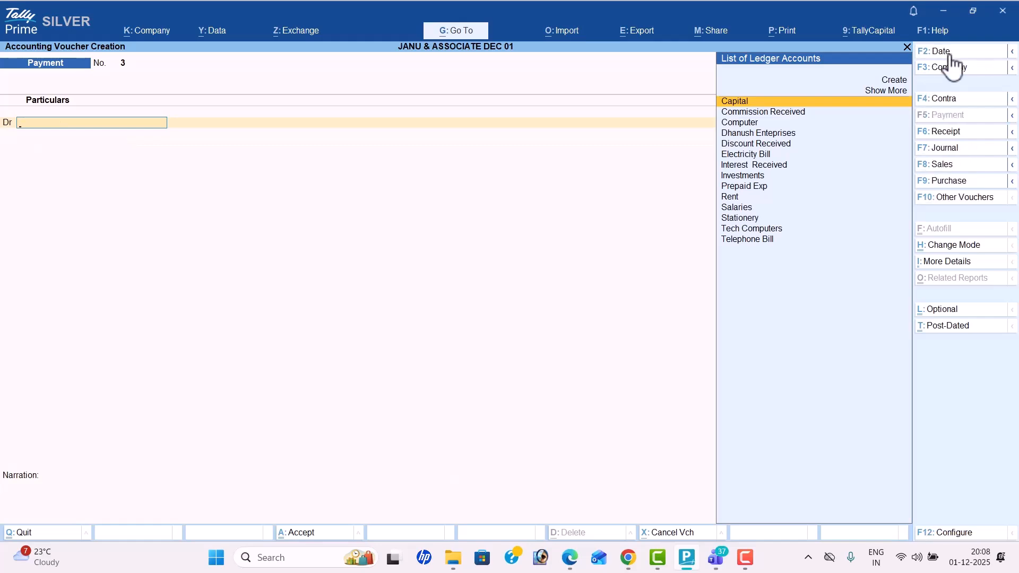
- Set the new payment voucher's date to 17-9, following the PDF's prepaid expenses entry
left_click(950, 54)
key("alt+Tab")
key("alt+Tab")
type("17-9")
key("Return")
- Debit Prepaid Exp with 3,000 in the payment voucher
type("pr")
key("Return")
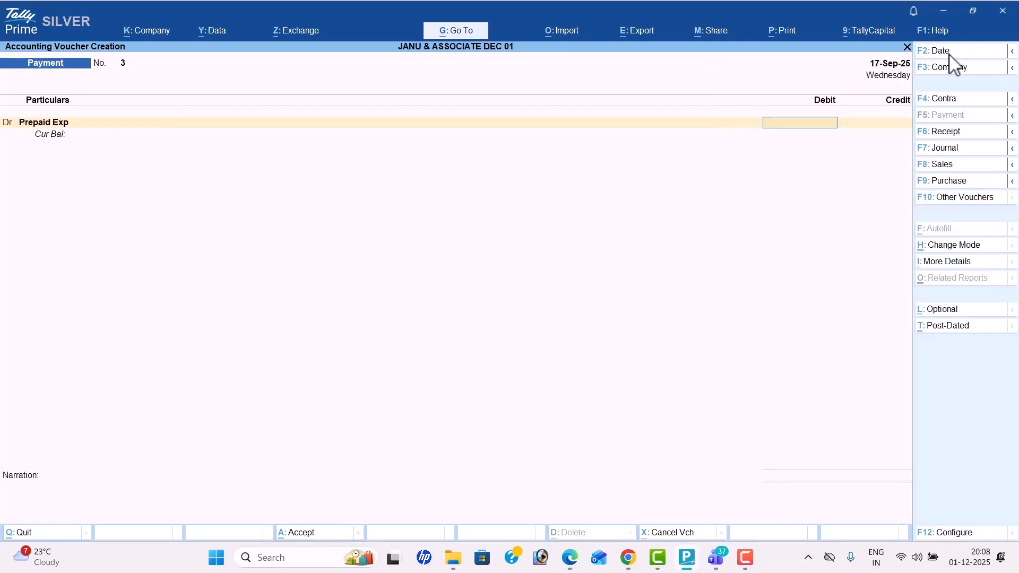
key("alt+Tab")
key("alt+Tab")
type("3000")
key("Return")
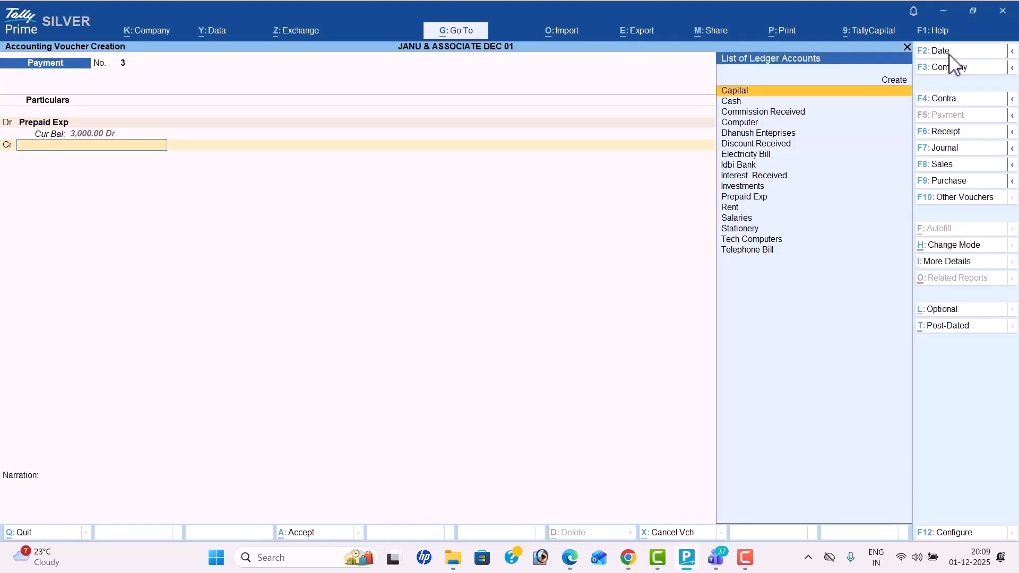
- Credit Cash with 3,000 and save the prepaid expenses payment voucher
key("alt+Tab")
key("alt+Tab")
type("cash")
key("Return")
key("Return")
key("Return")
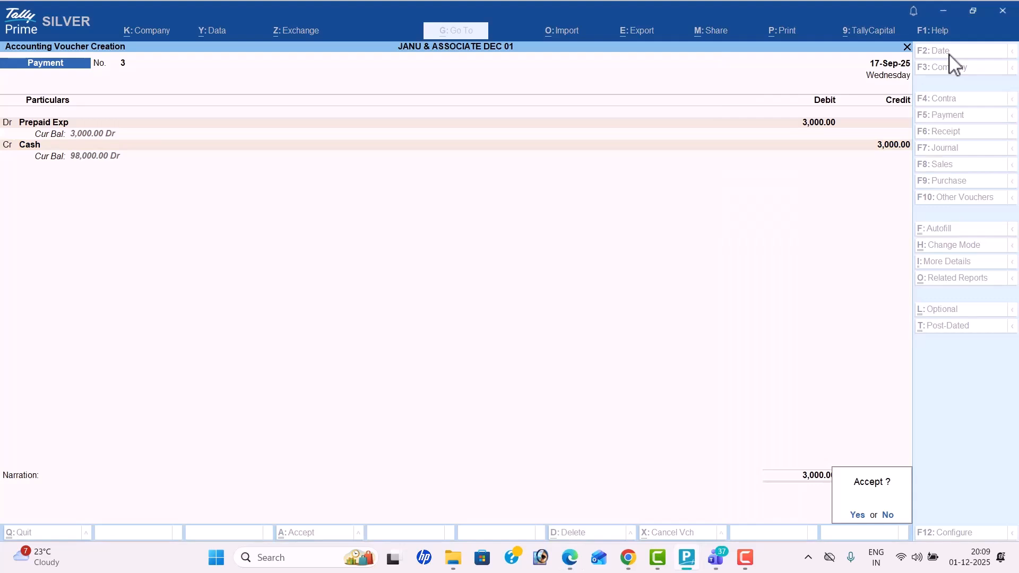
key("Return")
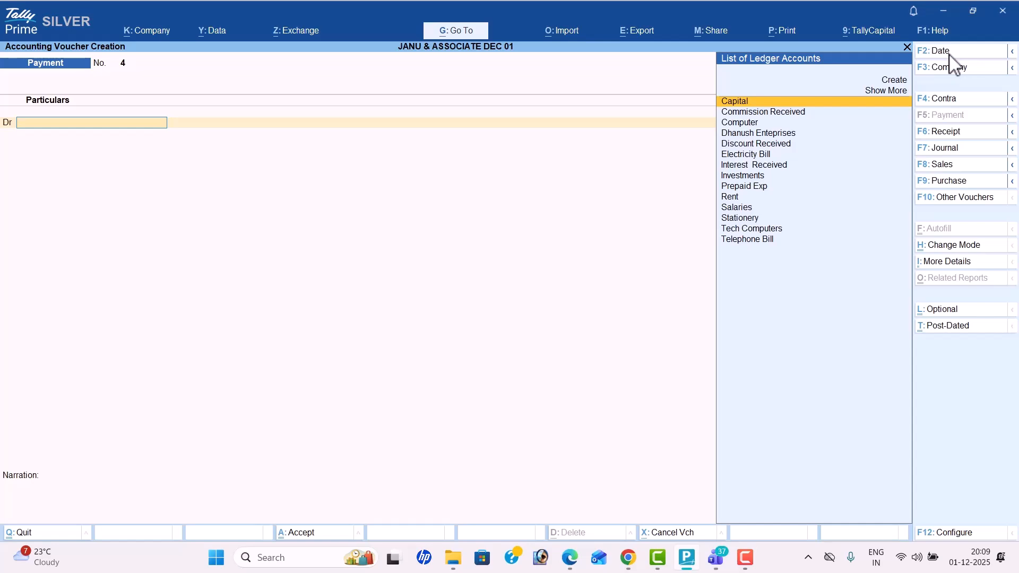
- Leave voucher entry and display the Profit & Loss A/c in detailed view
key("Escape")
key("Return")
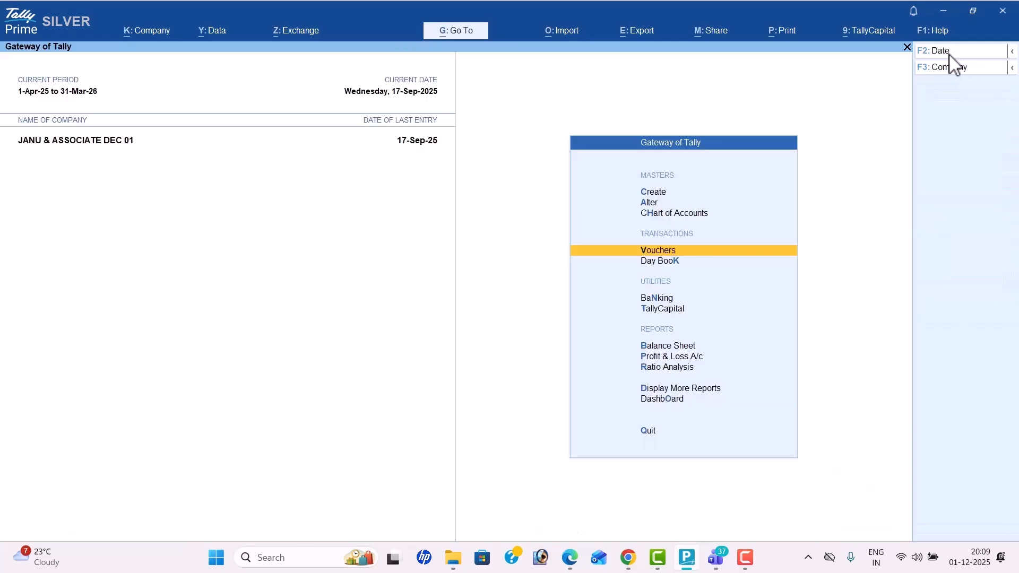
key("alt+Tab")
key("alt+Tab")
key("Down")
key("Down")
key("Down")
key("Down")
key("Down")
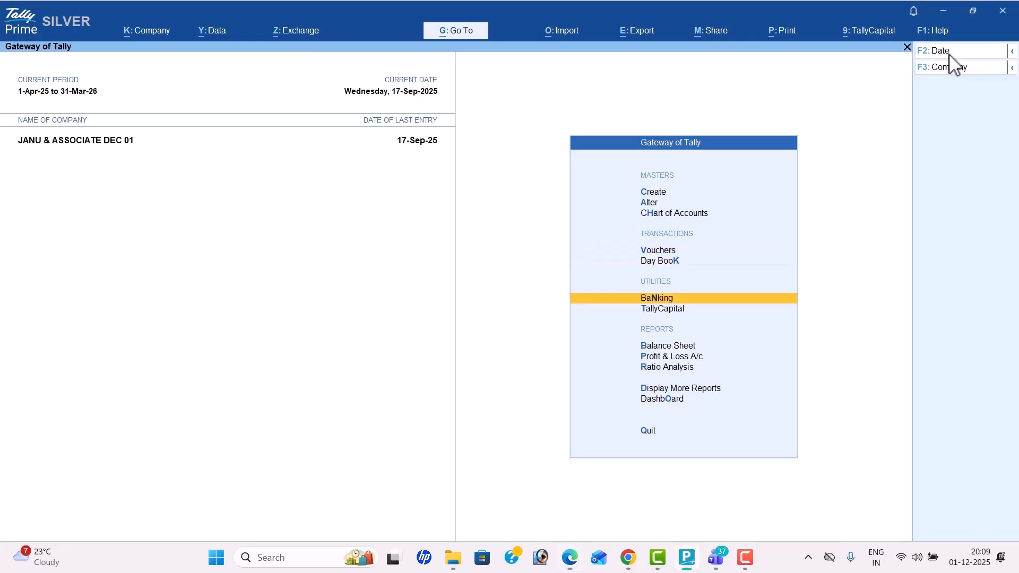
key("Return")
key("alt+F5")
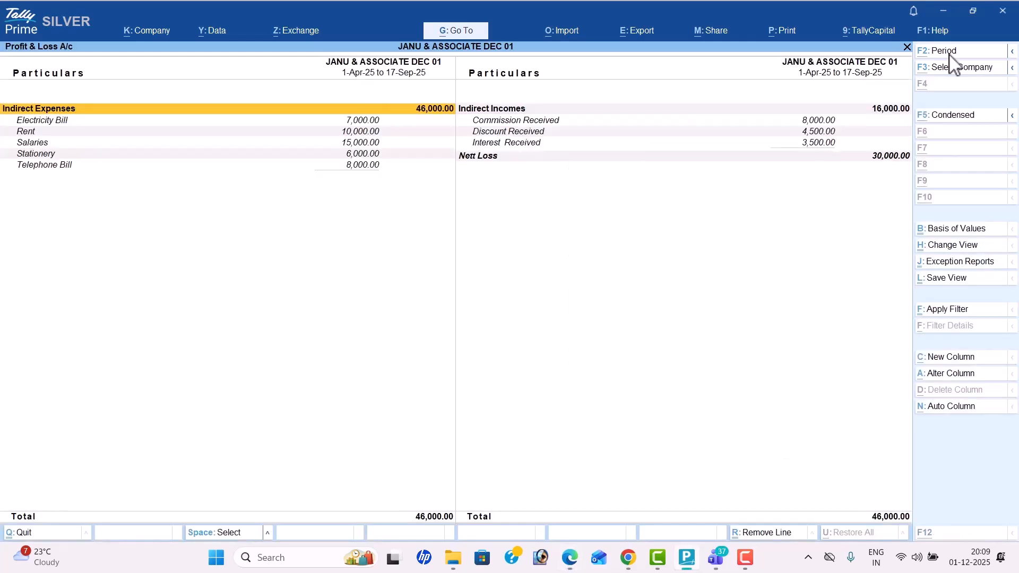
- Compare the Profit & Loss A/c's net loss with the figure in the PDF exercise, then close the report
key("Right")
key("Down")
key("Down")
key("Down")
key("Down")
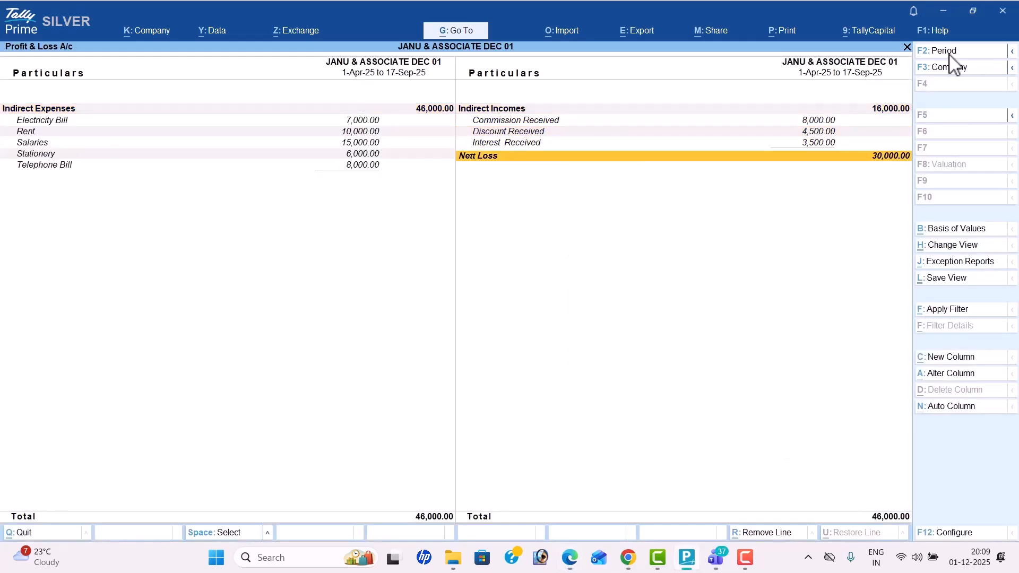
key("alt+Tab")
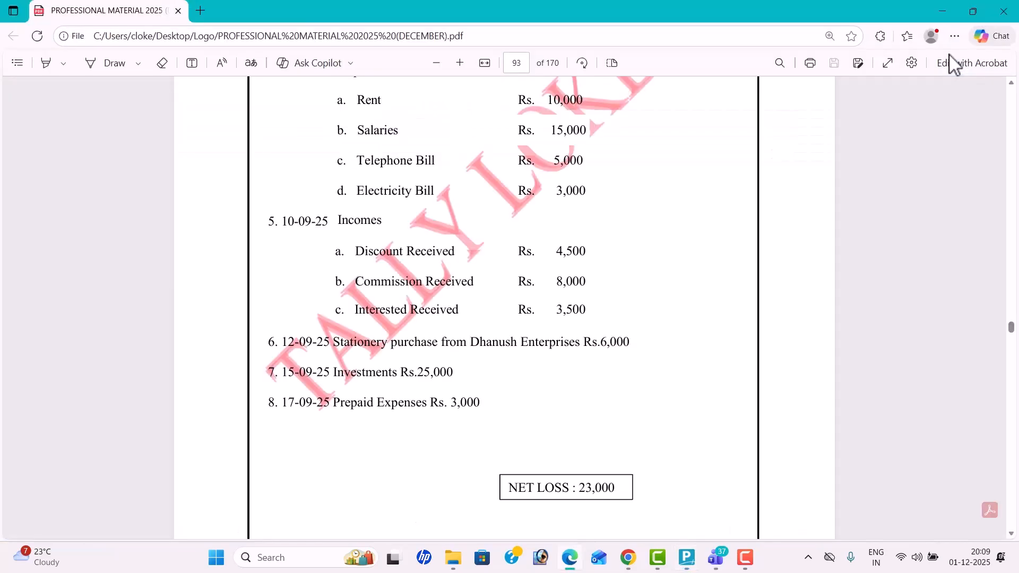
key("Down")
key("Down")
key("Down")
key("Down")
key("Down")
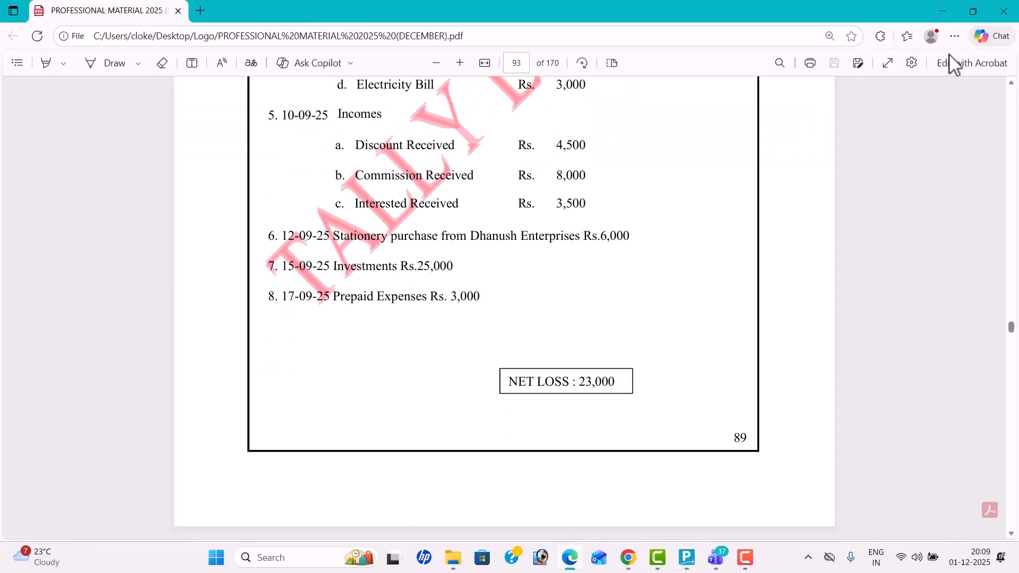
key("Down")
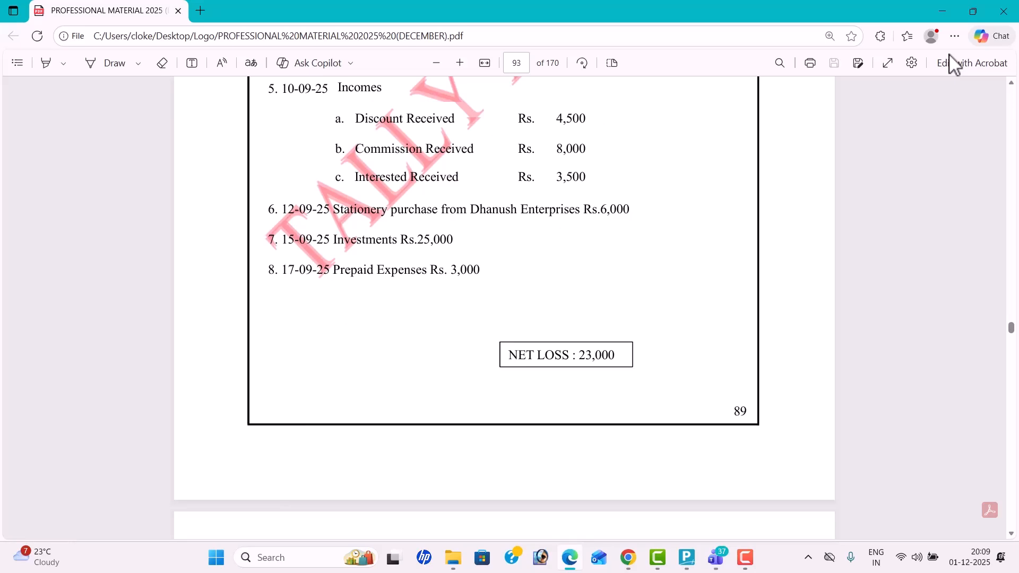
key("alt+Tab")
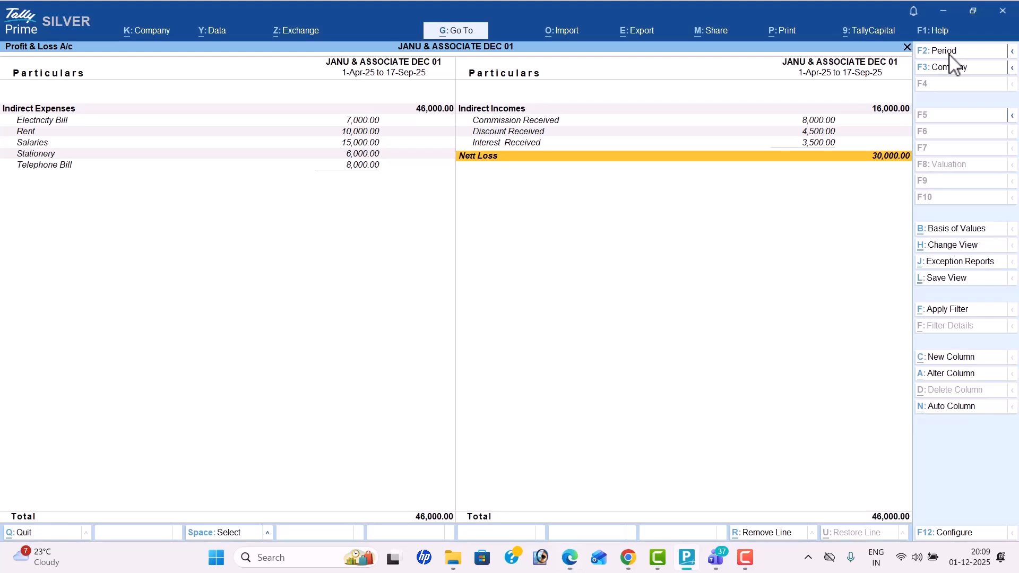
key("Escape")
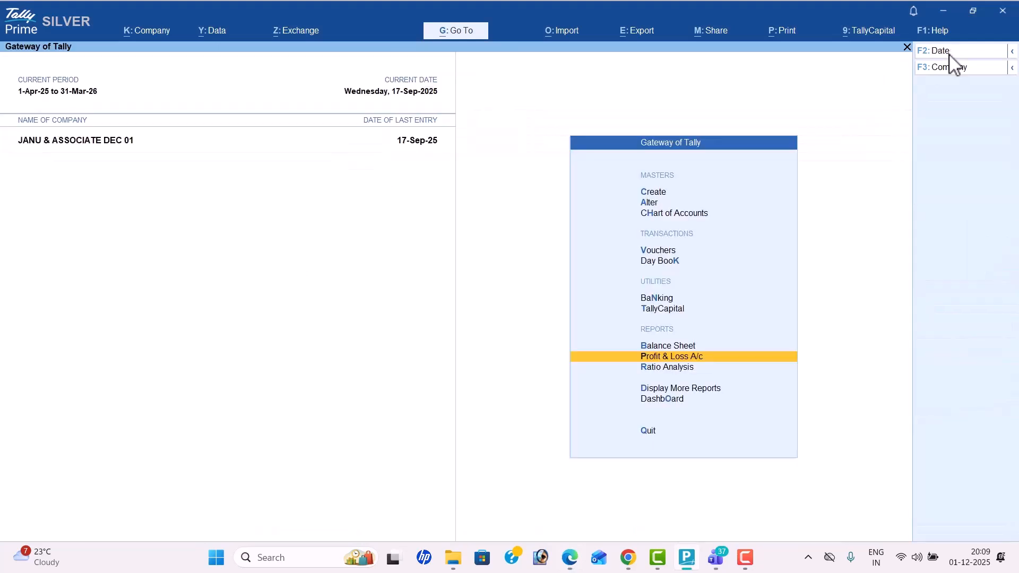
- Review the company Dashboard and return to the Gateway of Tally
key("Down")
key("Down")
key("Down")
key("Return")
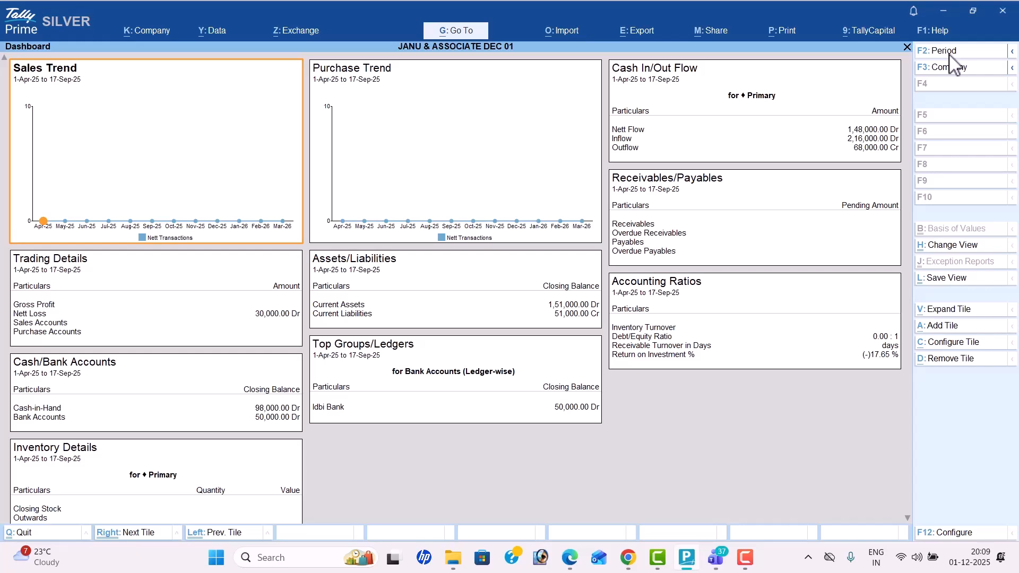
key("Escape")
- Review the Trial Balance from the additional reports and close it
key("Up")
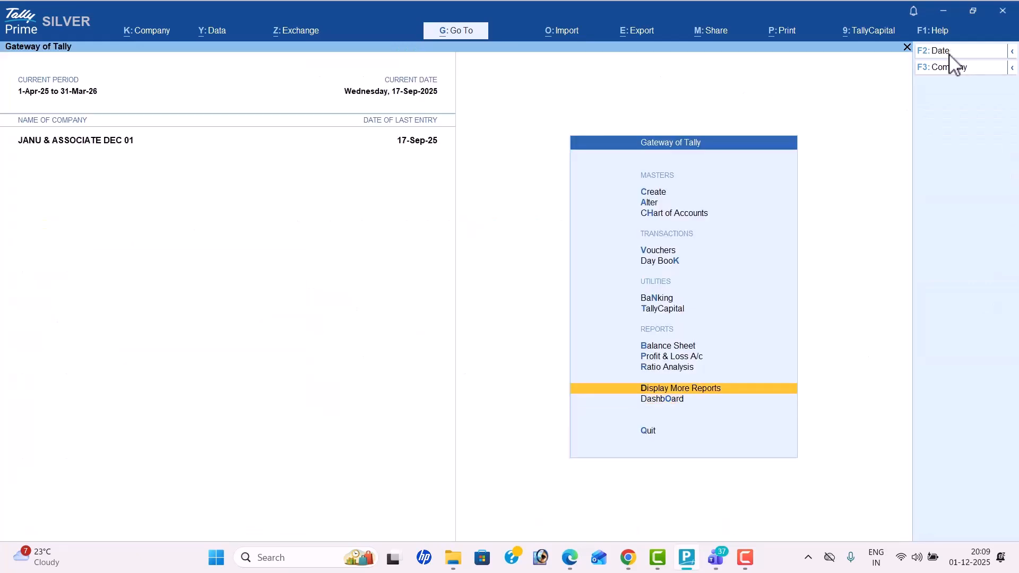
key("Return")
key("Return")
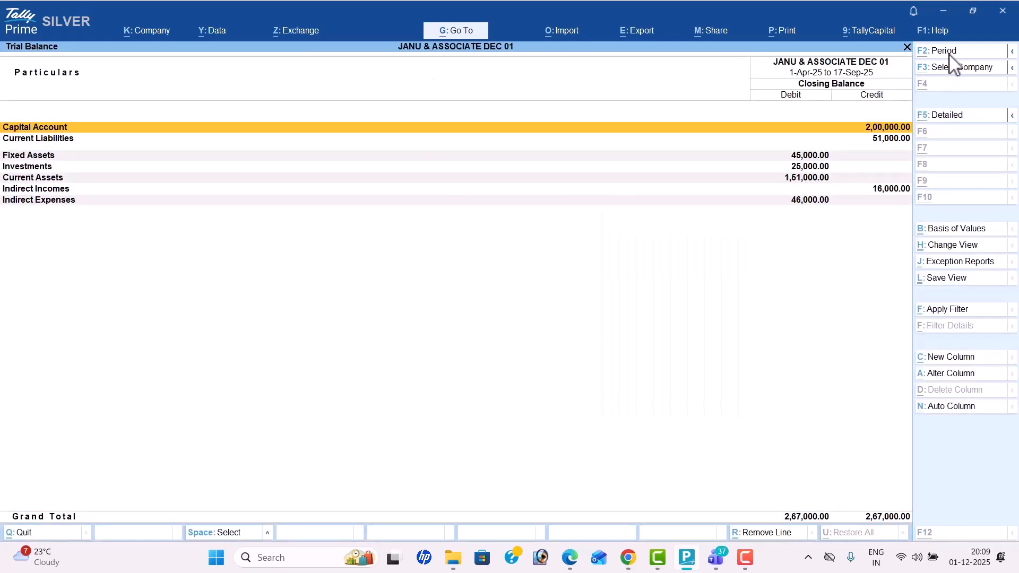
key("Escape")
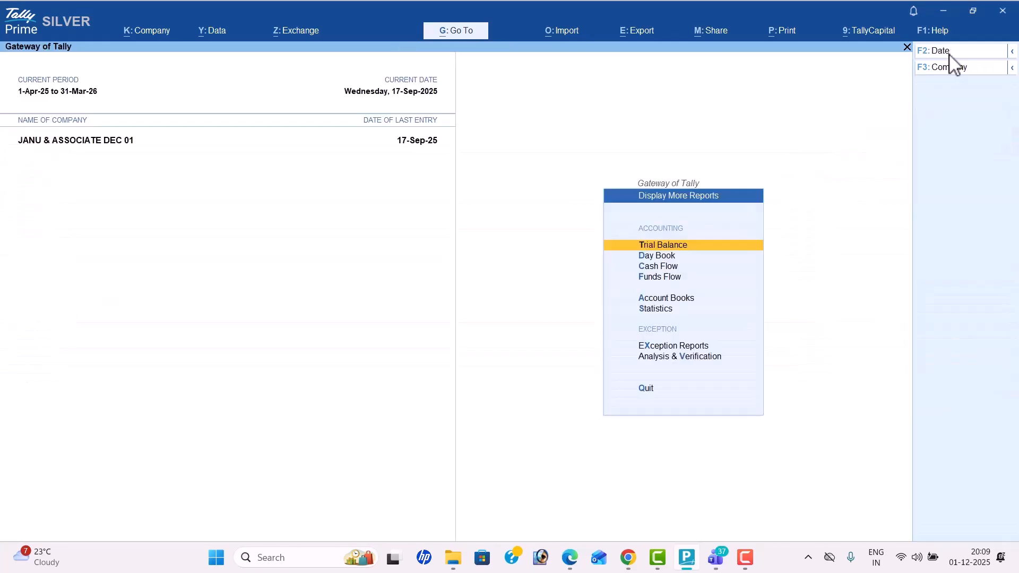
- Display the ledger vouchers of Telephone Bill from the Account Books
key("Down")
key("Down")
key("Down")
key("Down")
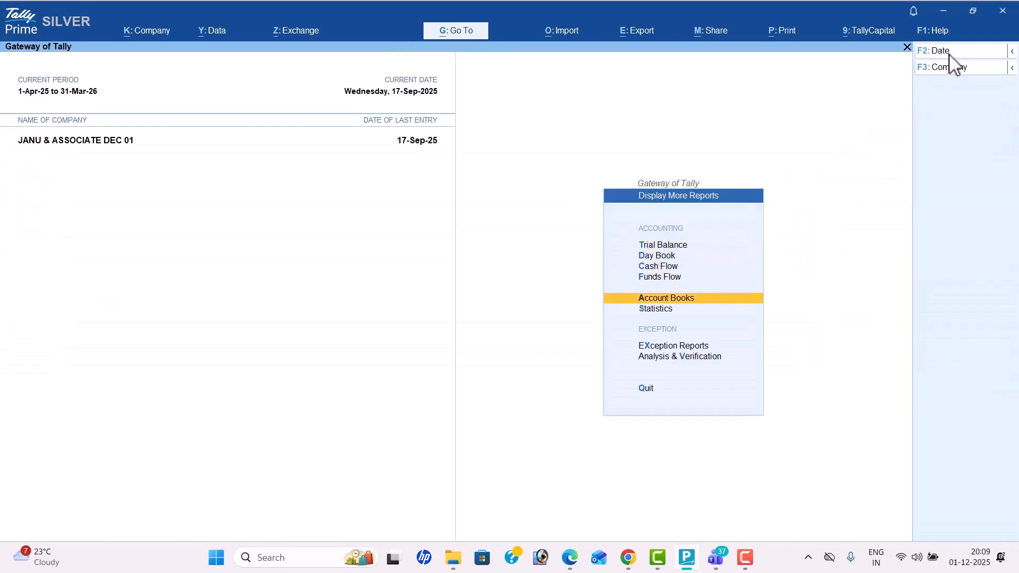
key("Return")
key("Down")
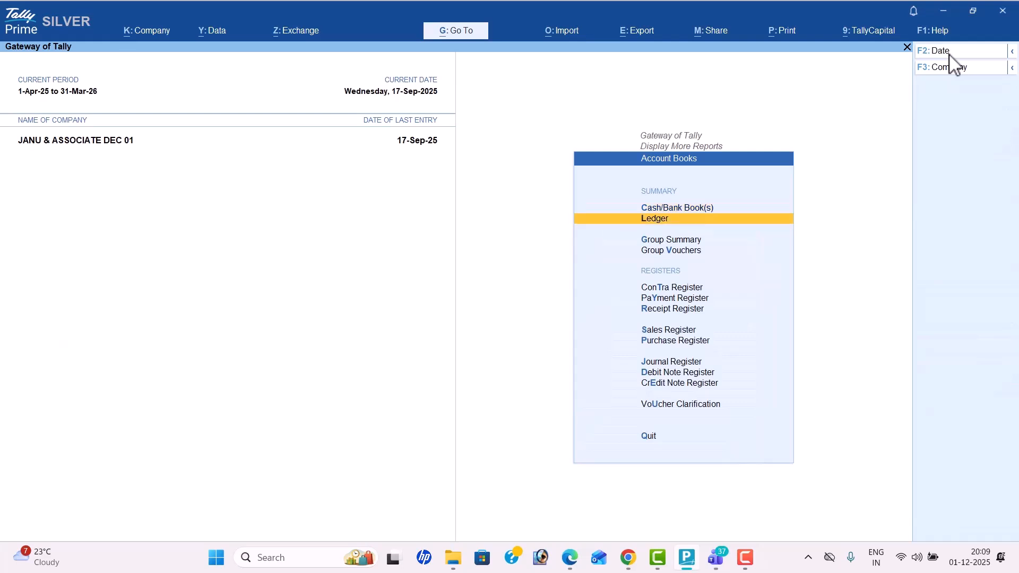
key("Return")
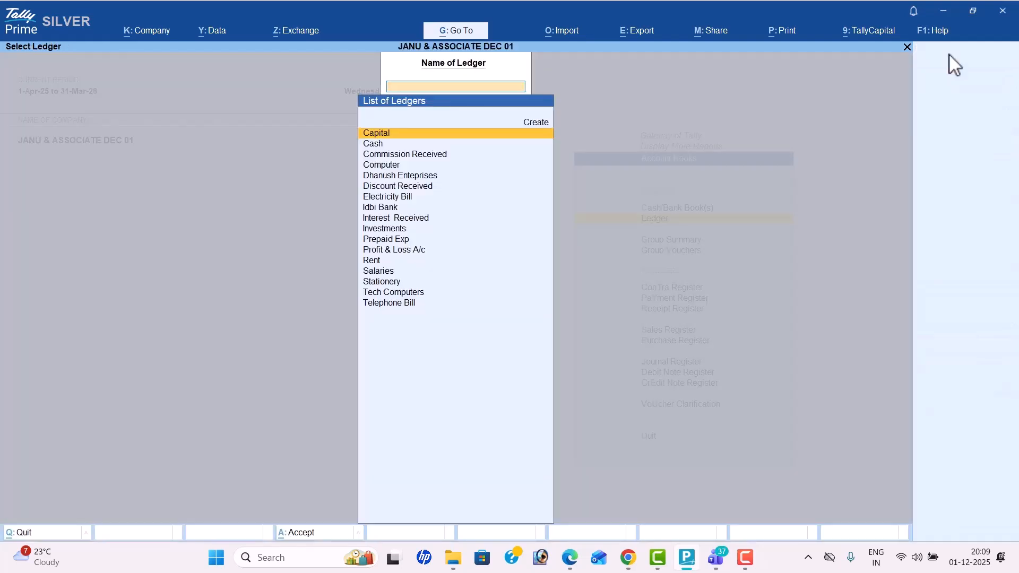
type("Te")
key("Down")
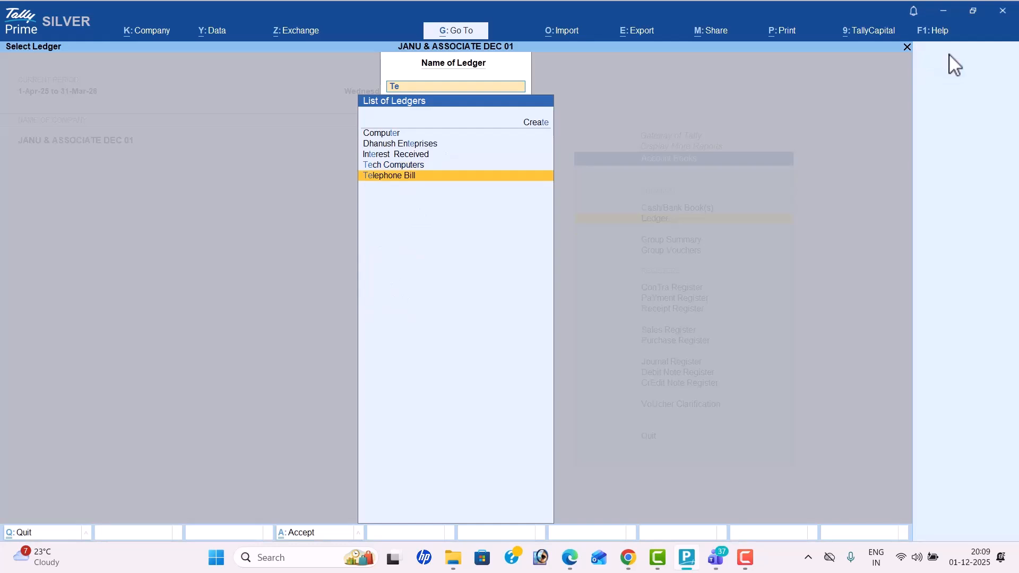
key("Return")
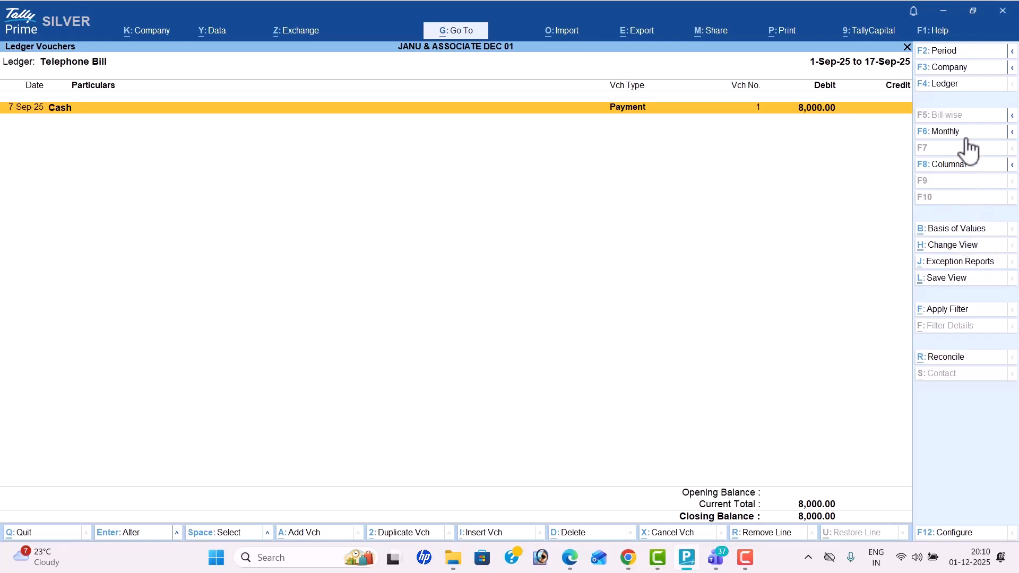
- Show the Telephone Bill ledger's monthly summary with variance against the Telephone Bill budget
left_click(945, 132)
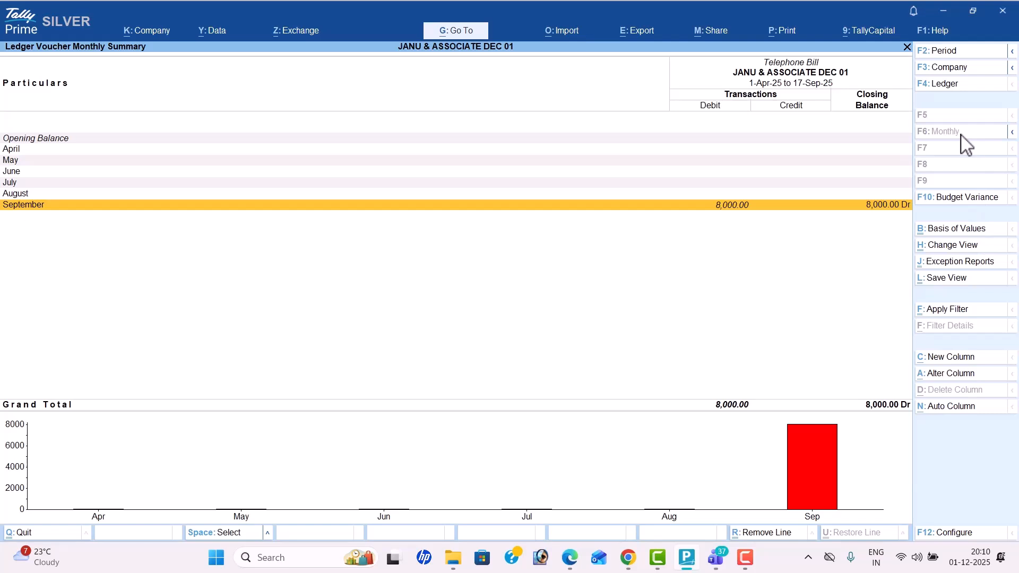
left_click(967, 200)
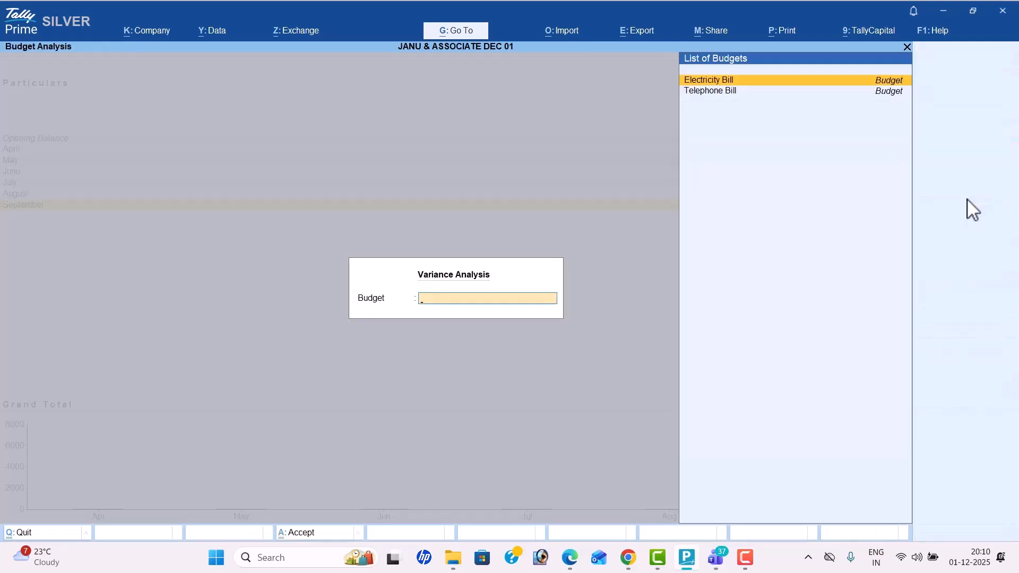
key("Down")
key("Return")
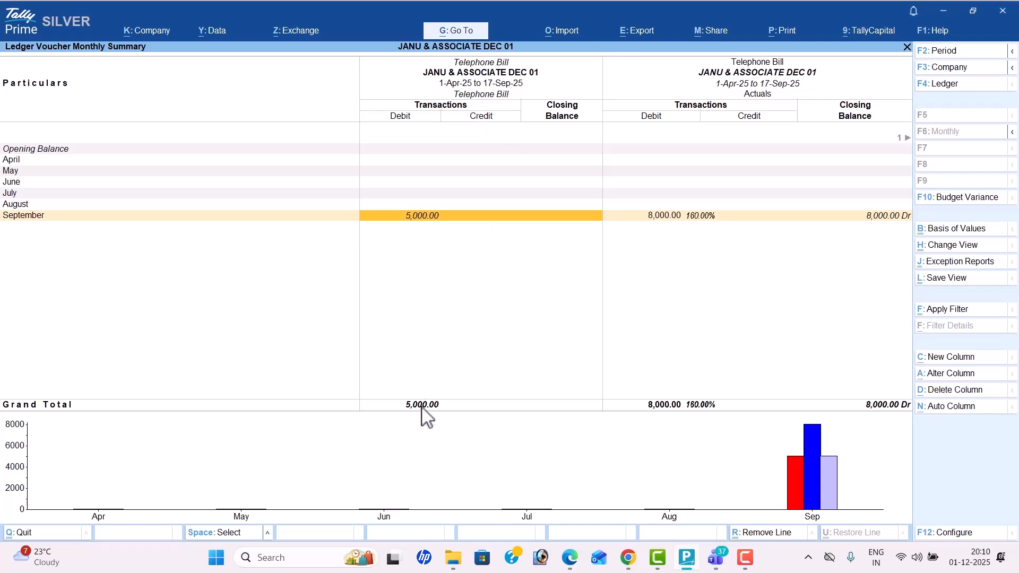
- Set the budget column's period to 1-Sep through 30-Sep, and examine the September actuals and variance columns
left_click(944, 53)
type("1-9")
key("Return")
type("30-9")
key("Return")
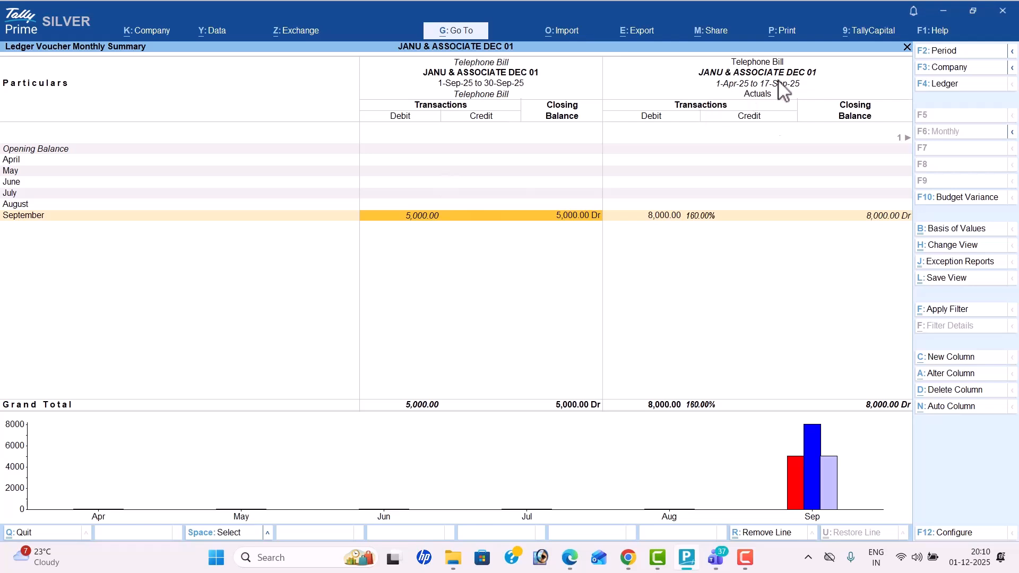
left_click(712, 218)
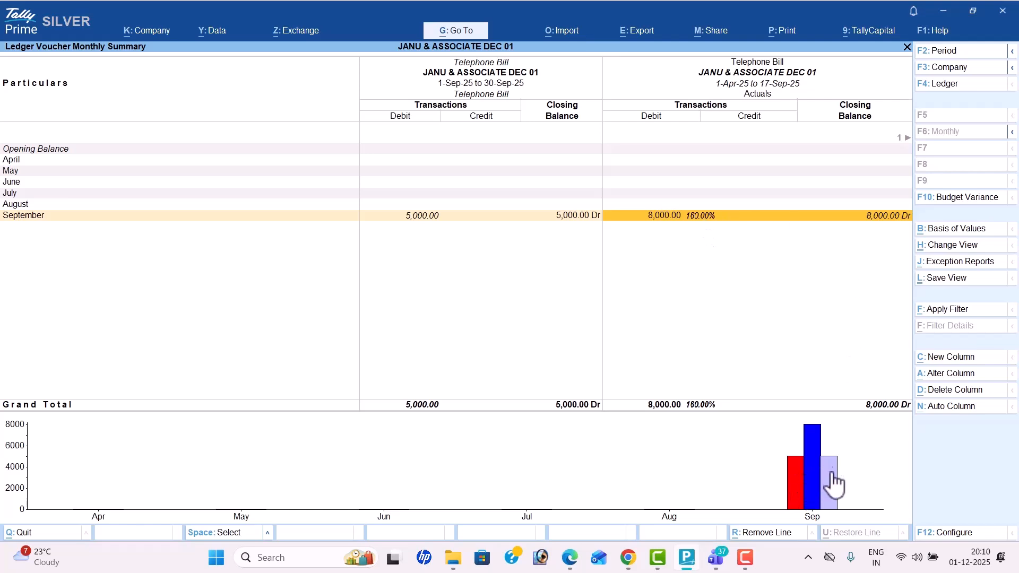
key("Right")
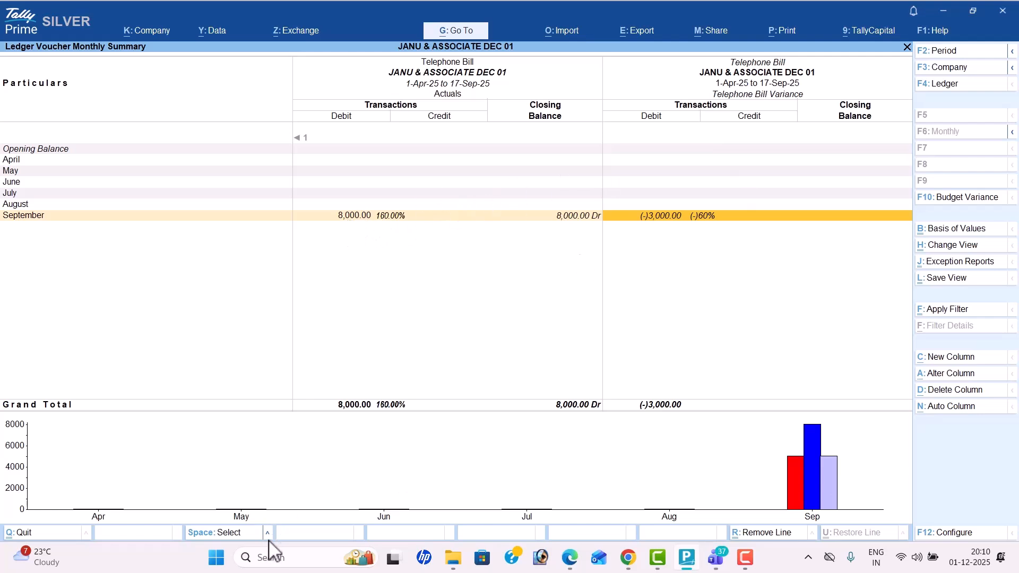
- Switch to Excel with the TALLY TEST workbook and dismiss document recovery, keeping the recovered files for viewing another time
left_click(281, 558)
type("exc")
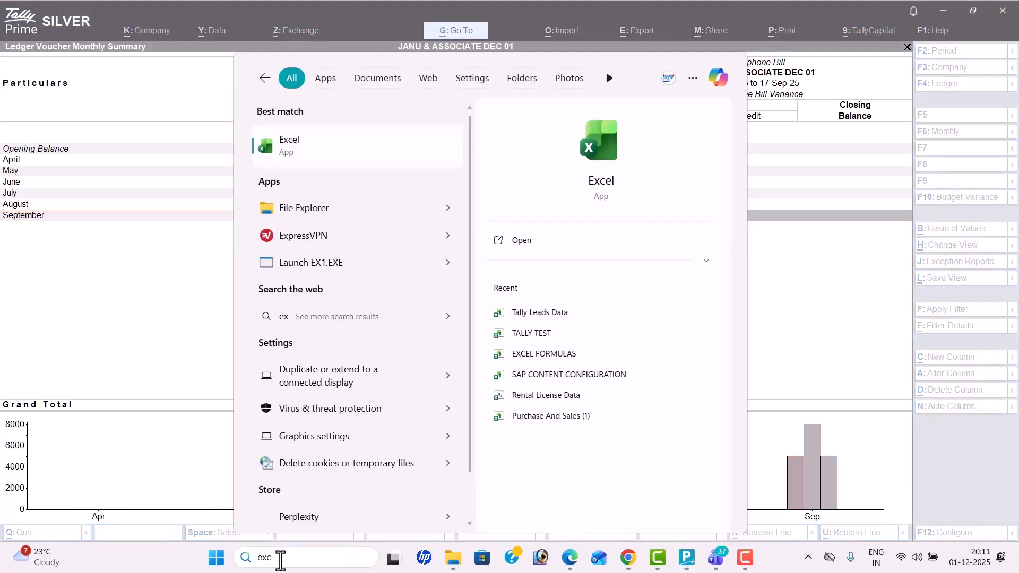
left_click(558, 336)
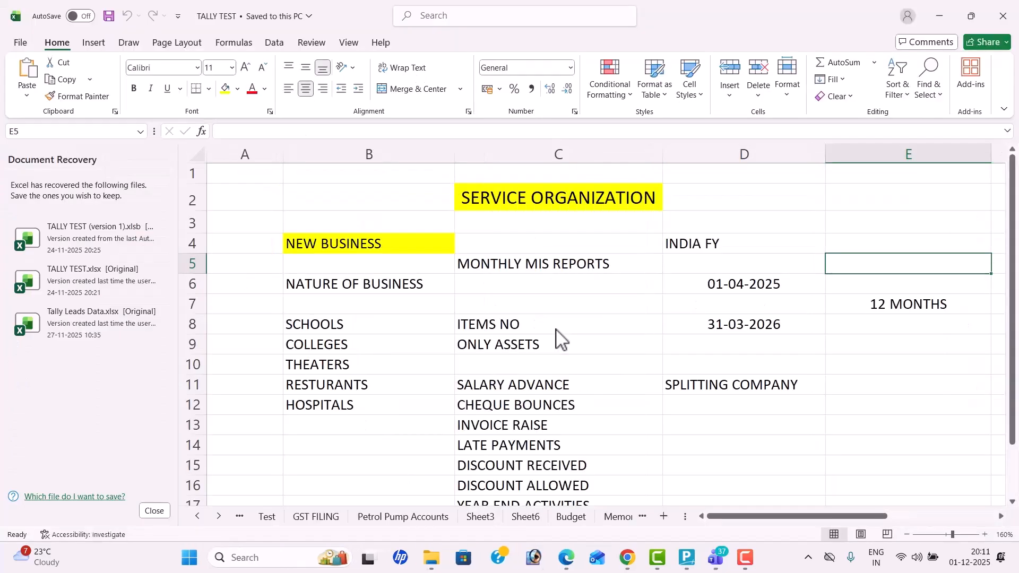
left_click(154, 510)
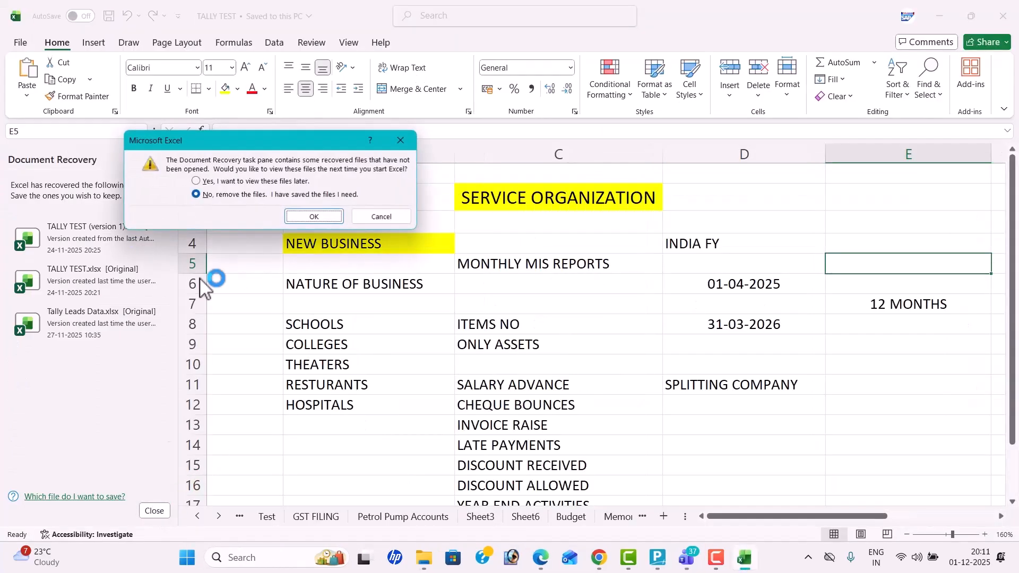
left_click(205, 181)
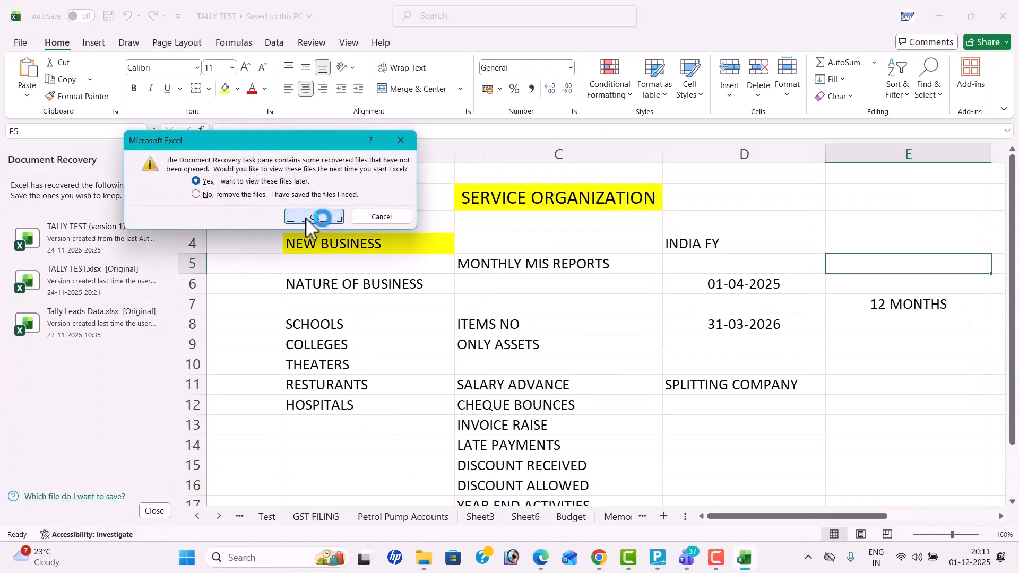
left_click(306, 217)
- Clear the contents of all cells in Sheet1
left_click(19, 154)
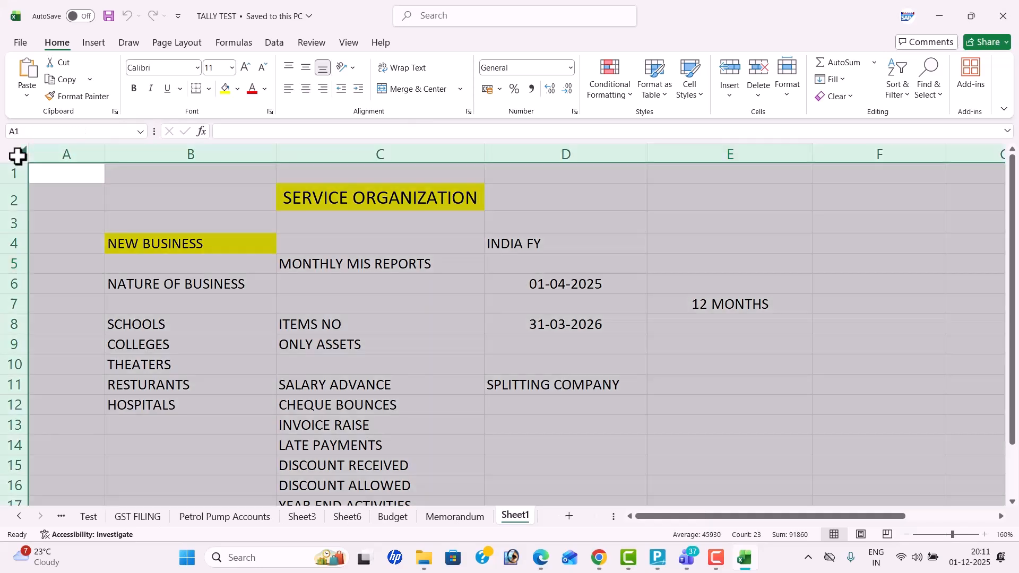
key("Delete")
left_click(333, 221)
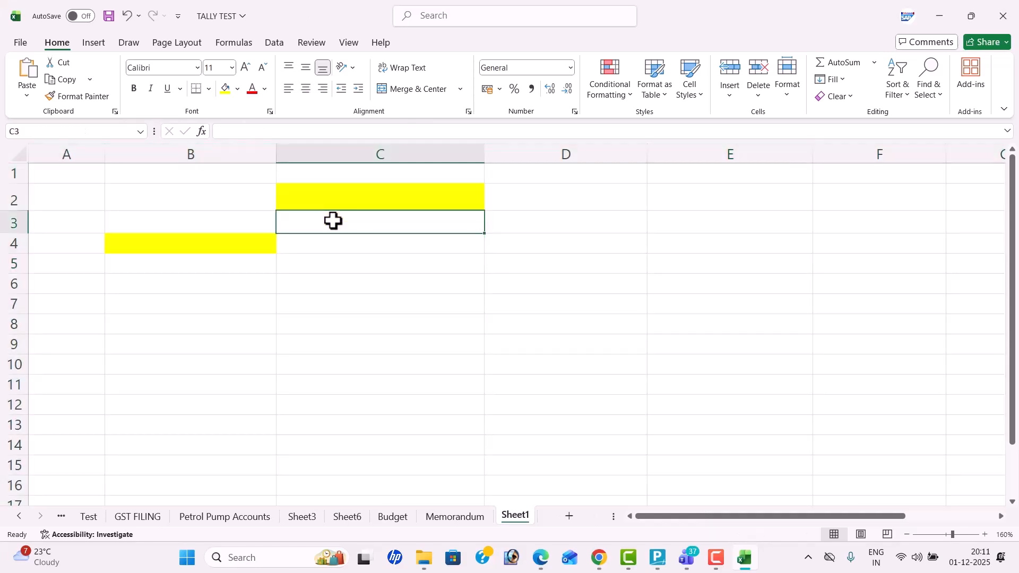
- Enter 5000 in cell C3 and 100% in cell D3
type("5000")
key("Tab")
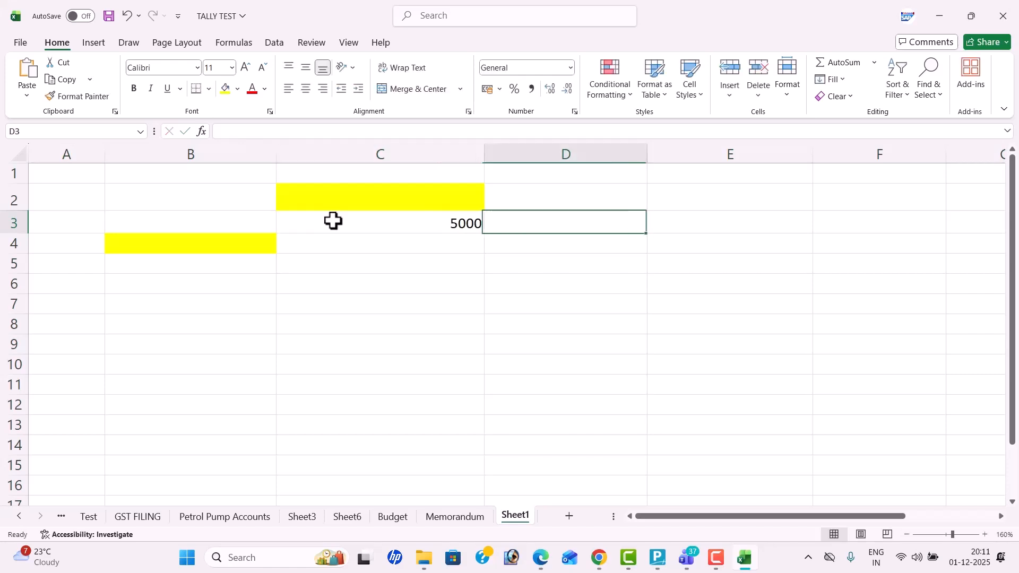
type("10")
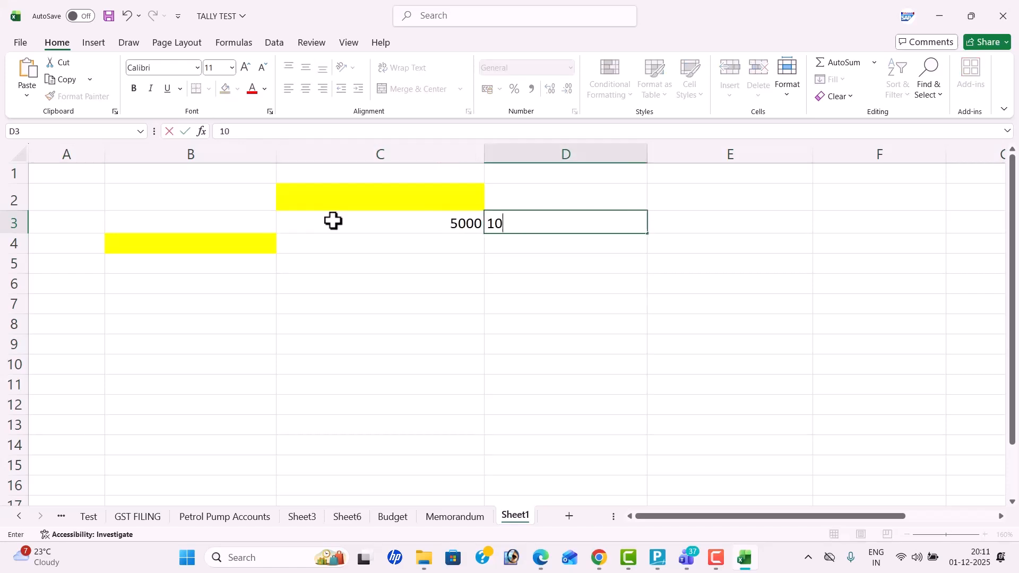
type("0%")
key("Return")
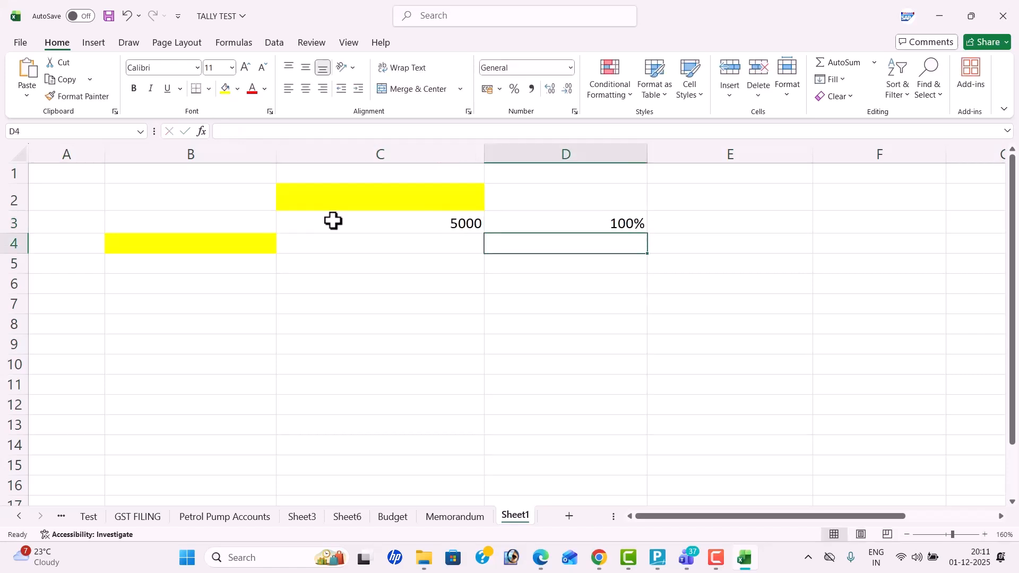
- Enter 3000 in C4, check the variance percentage in TallyPrime, and enter 60% in D4
key("Left")
type("8")
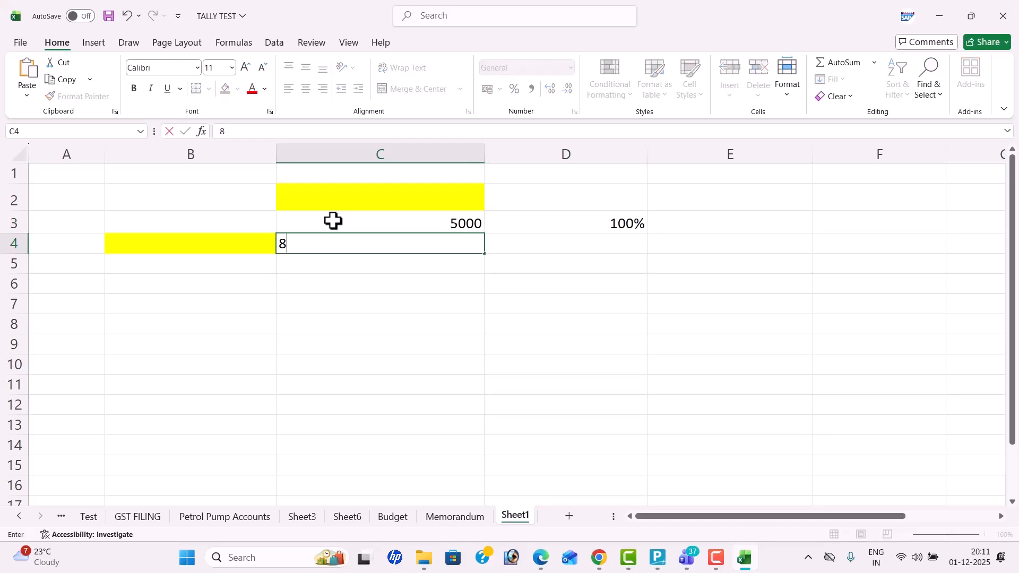
key("BackSpace")
type("3000")
key("Tab")
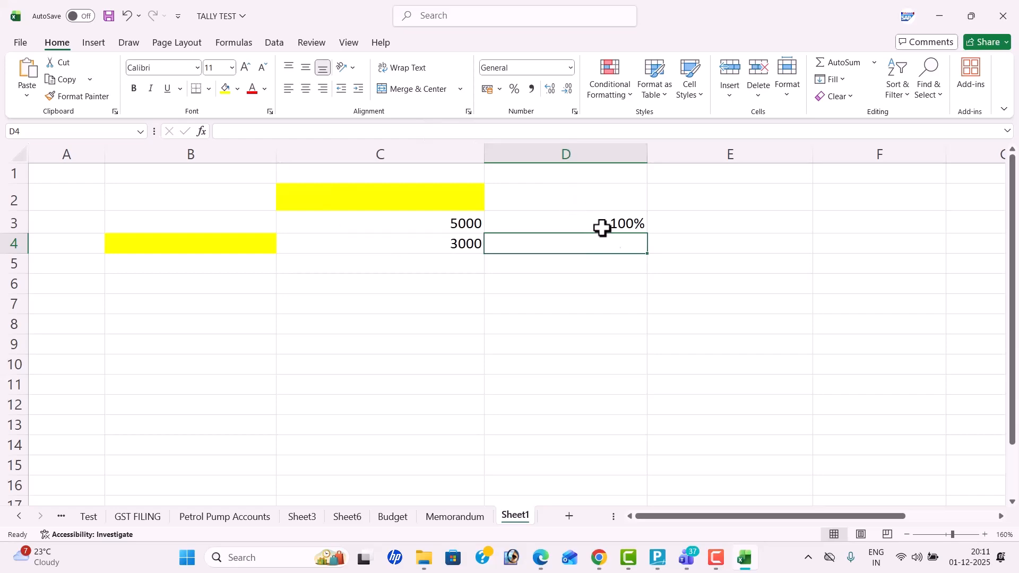
key("alt+Tab")
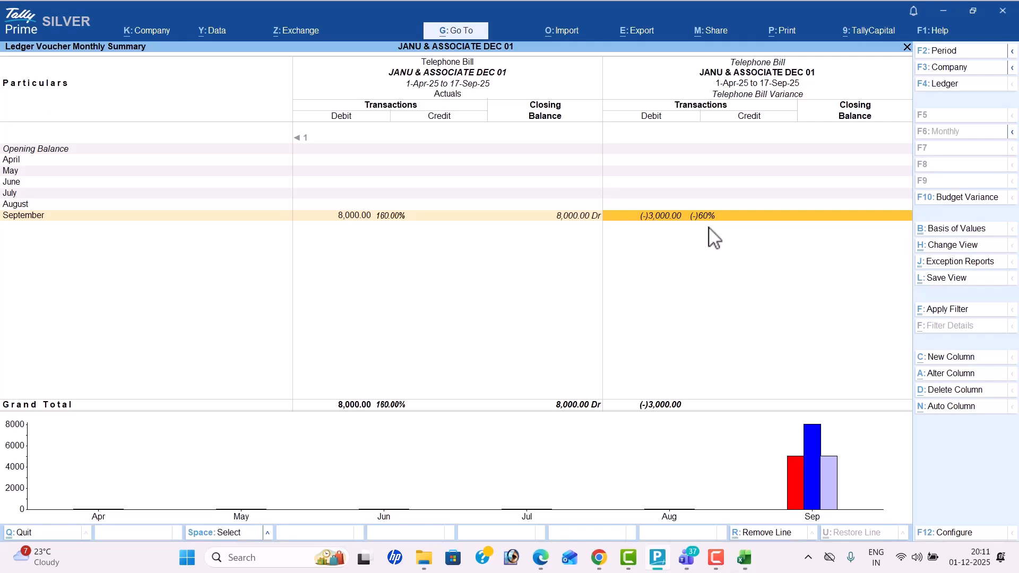
key("alt+Tab")
type("60%")
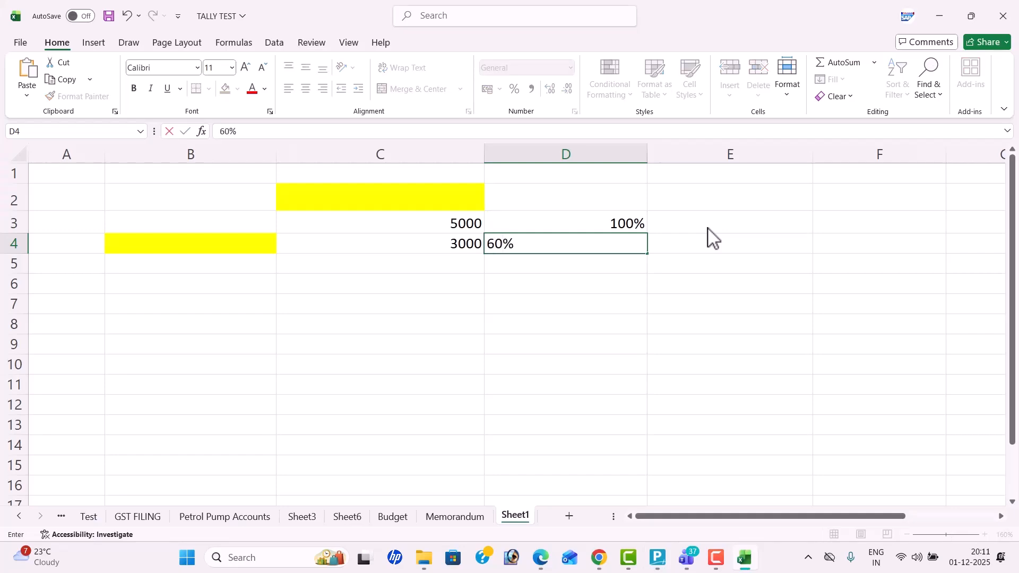
key("Return")
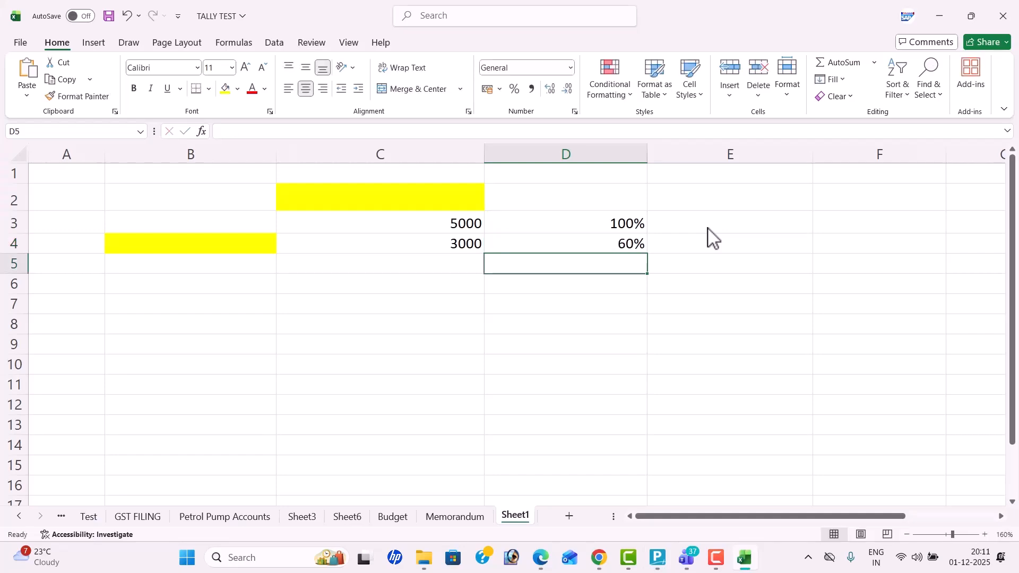
- Return to TallyPrime and compare the Telephone Bill budget, actuals and variance columns for September
key("alt+Tab")
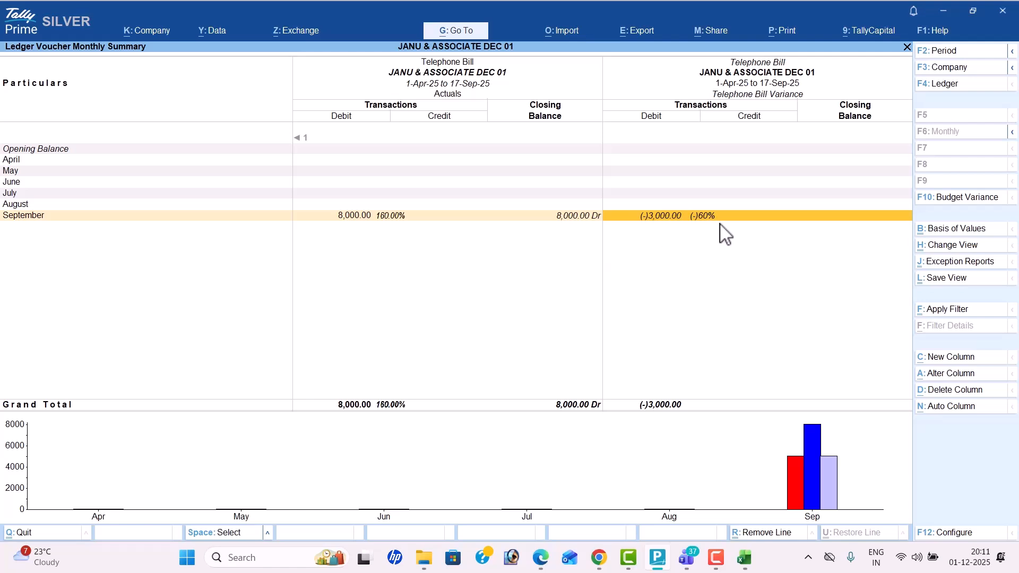
key("Left")
key("Left")
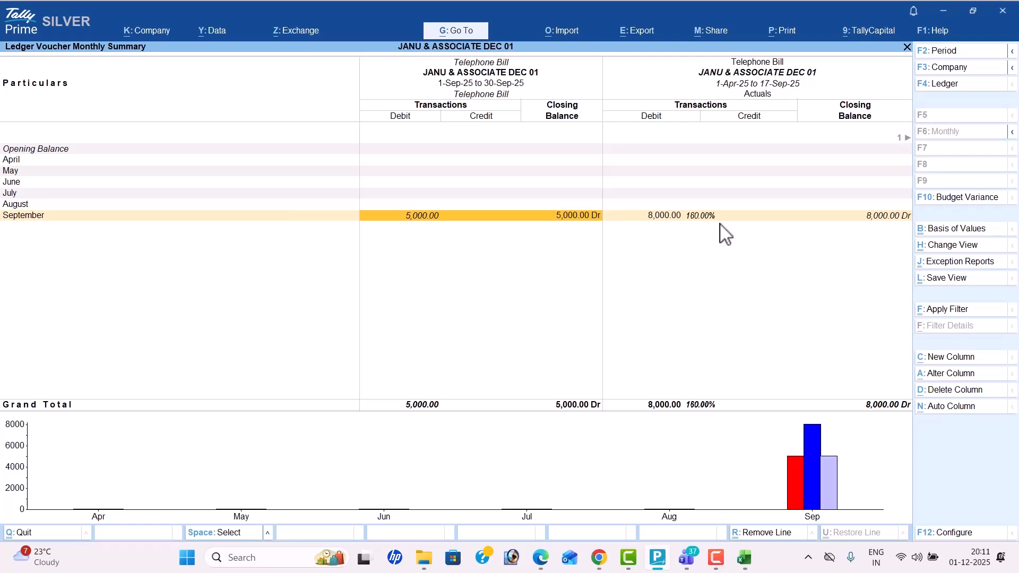
key("Right")
key("Right")
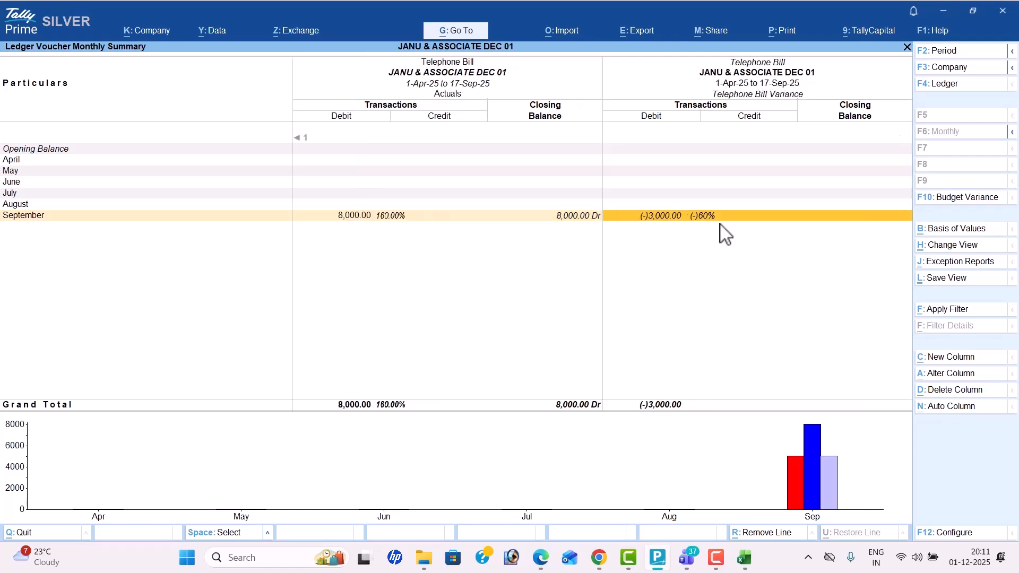
left_click(946, 198)
key("Up")
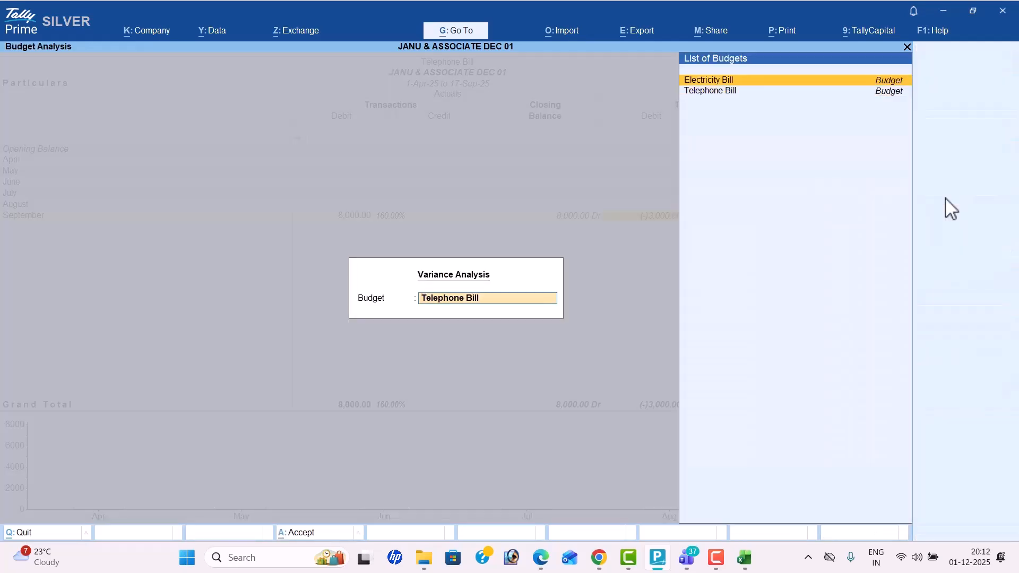
key("Return")
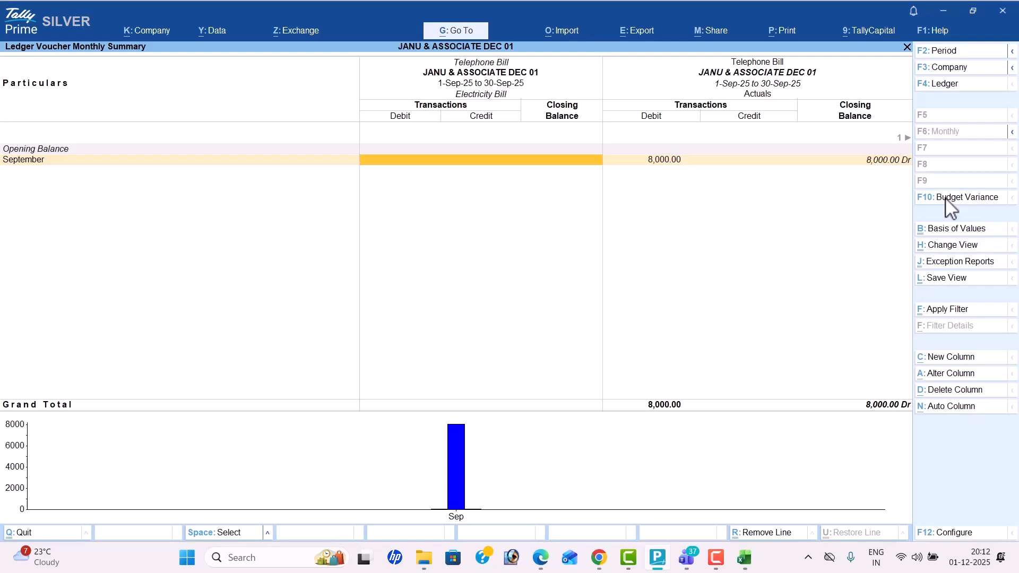
key("Return")
- Open the Electricity Bill ledger's monthly summary and show its variance against the Electricity Bill budget
key("F4")
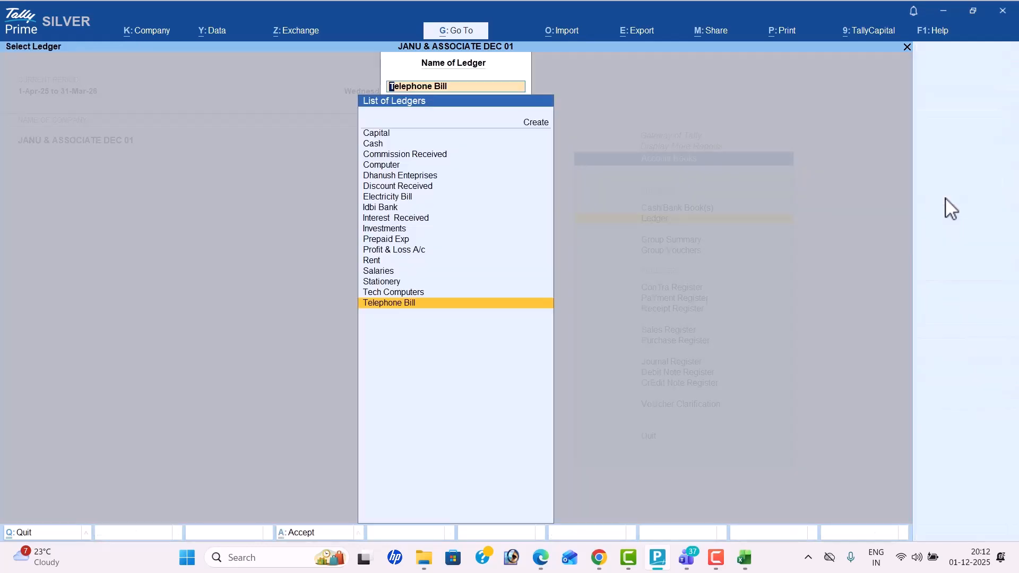
type("El")
key("Return")
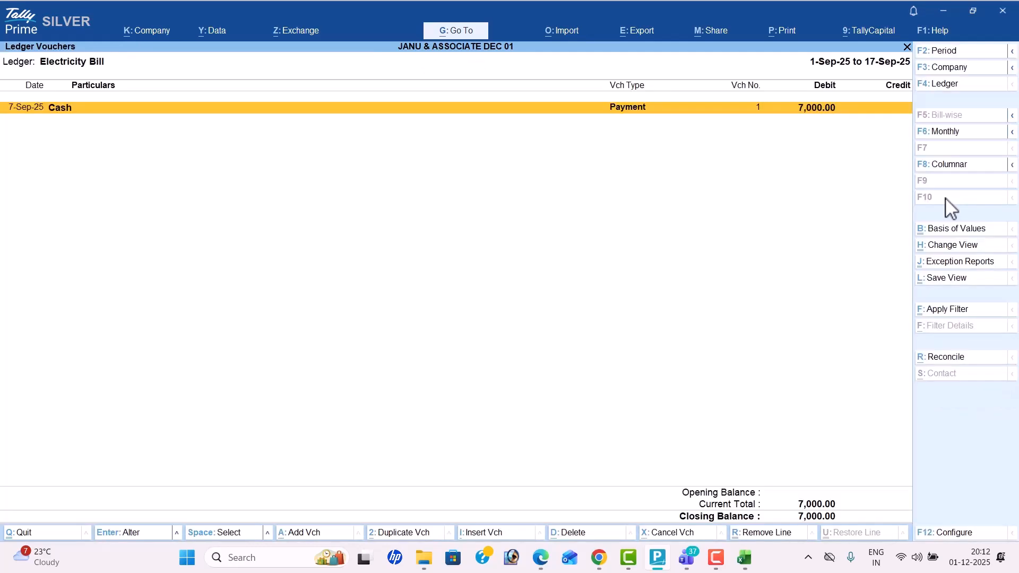
left_click(959, 137)
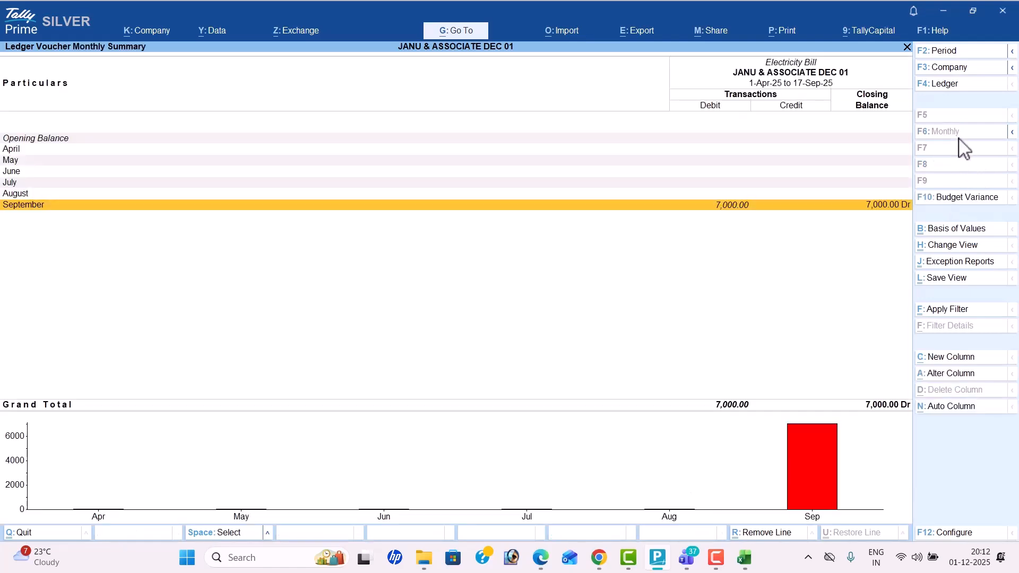
left_click(966, 200)
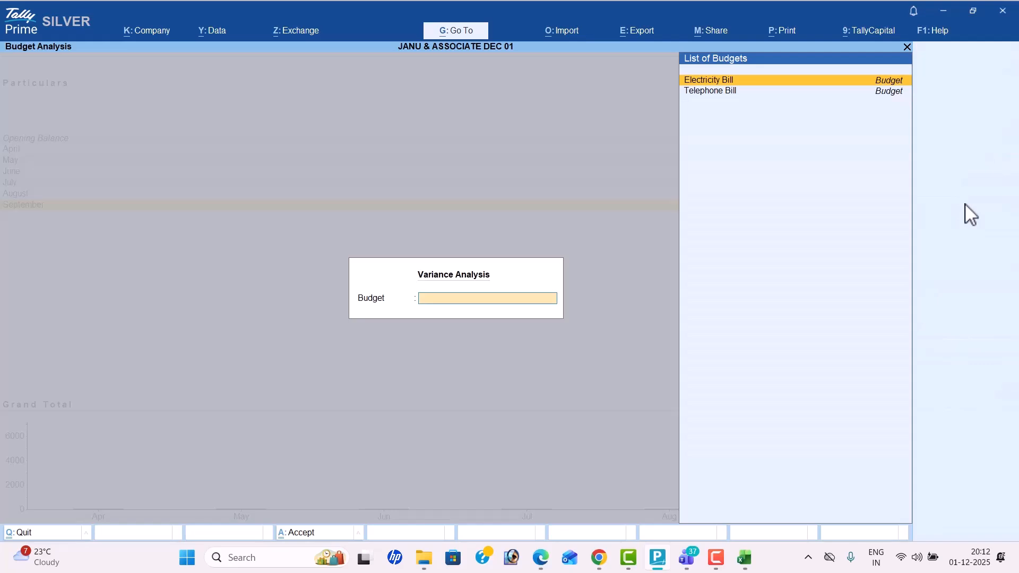
key("Return")
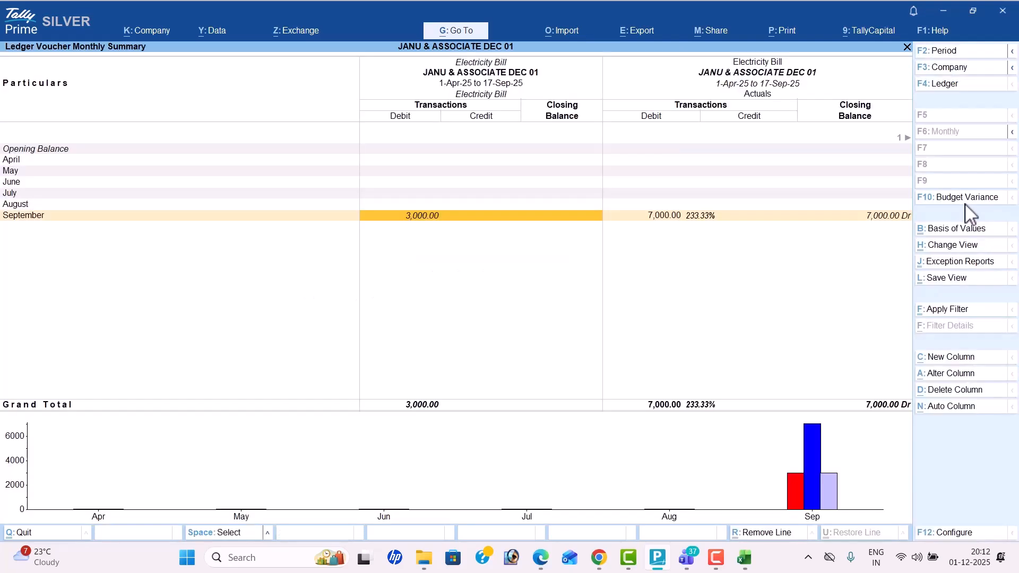
- Set the Electricity Bill budget column's period from 1-9-2025 to 30-9-2025 and view the variance column
left_click(943, 50)
type("1-9")
key("Return")
type("30-9")
key("BackSpace")
key("BackSpace")
type("-9")
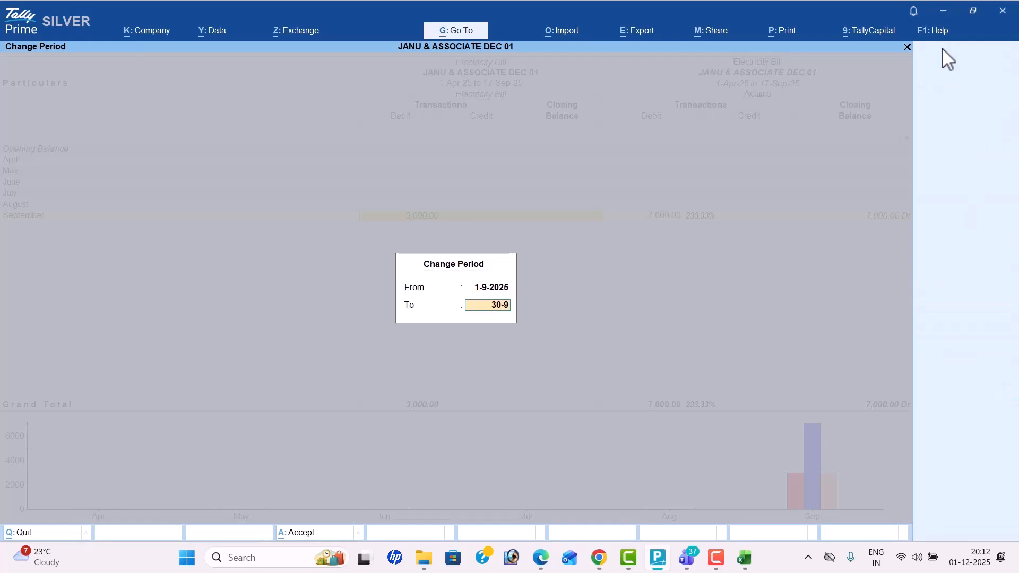
key("Return")
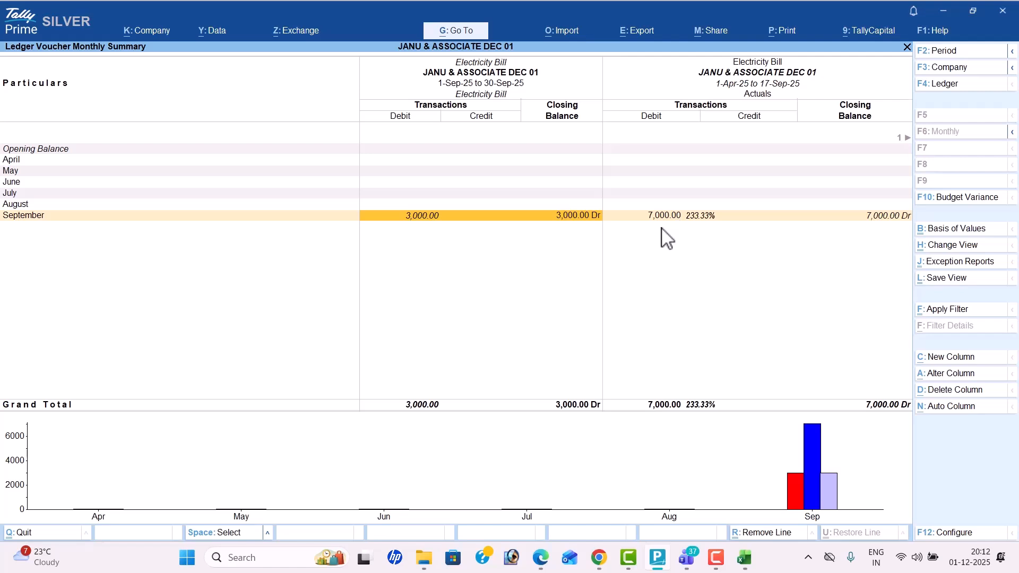
key("Right")
key("Right")
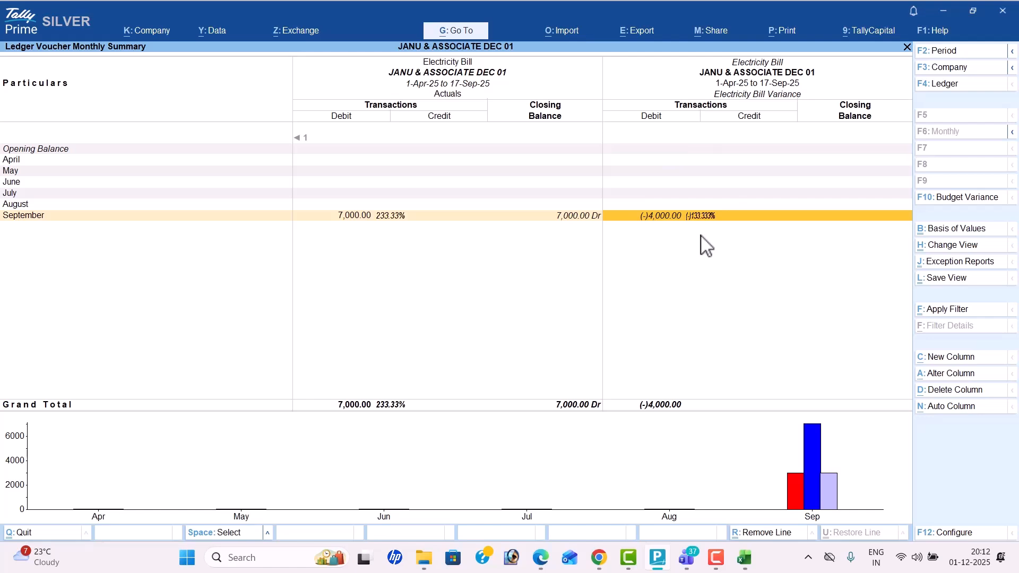
- Switch to the TALLY TEST workbook in Excel and enter 3000 in cell C8 and 100% in cell D8
key("alt+Tab")
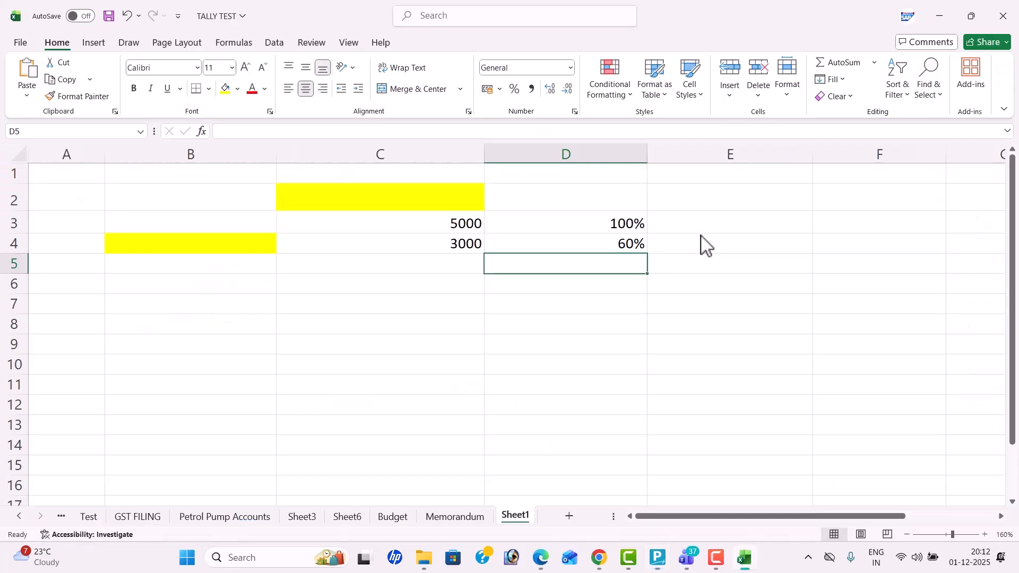
left_click(461, 334)
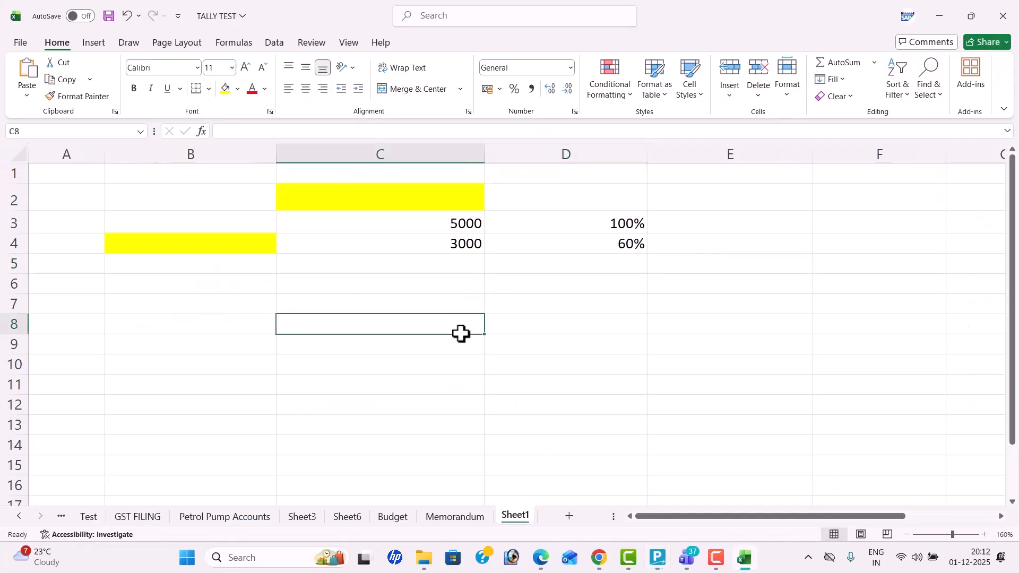
type("3000")
key("Tab")
type("100")
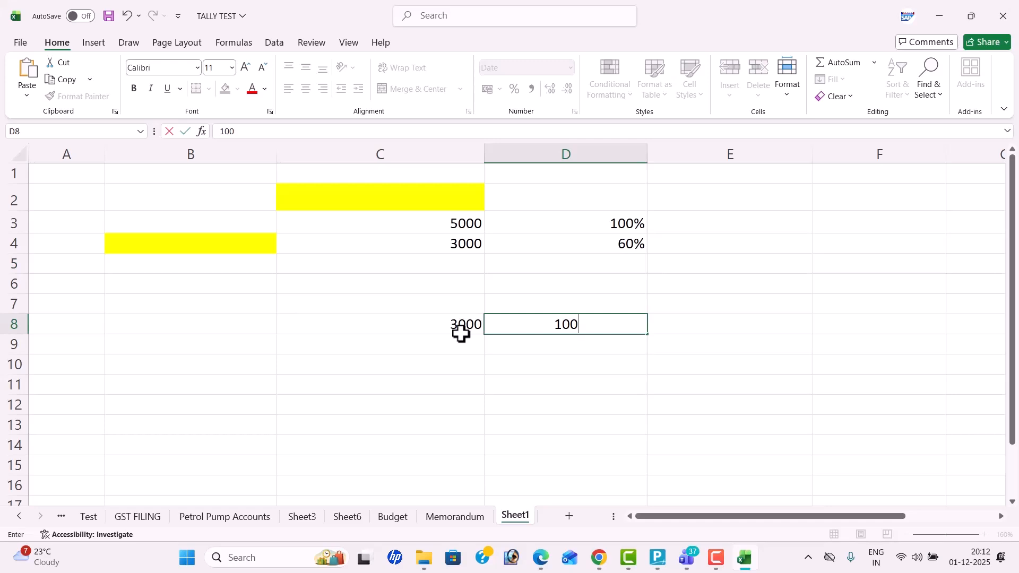
type("%")
key("Return")
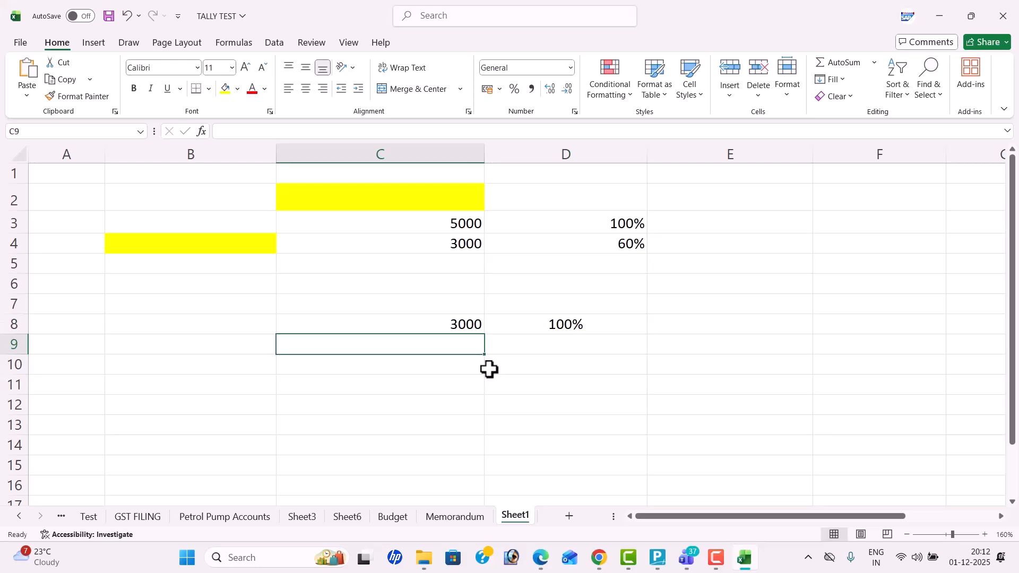
- Enter 3000 in C9 with 100% in D9, and enter 1000 in C10
type("3000")
key("Tab")
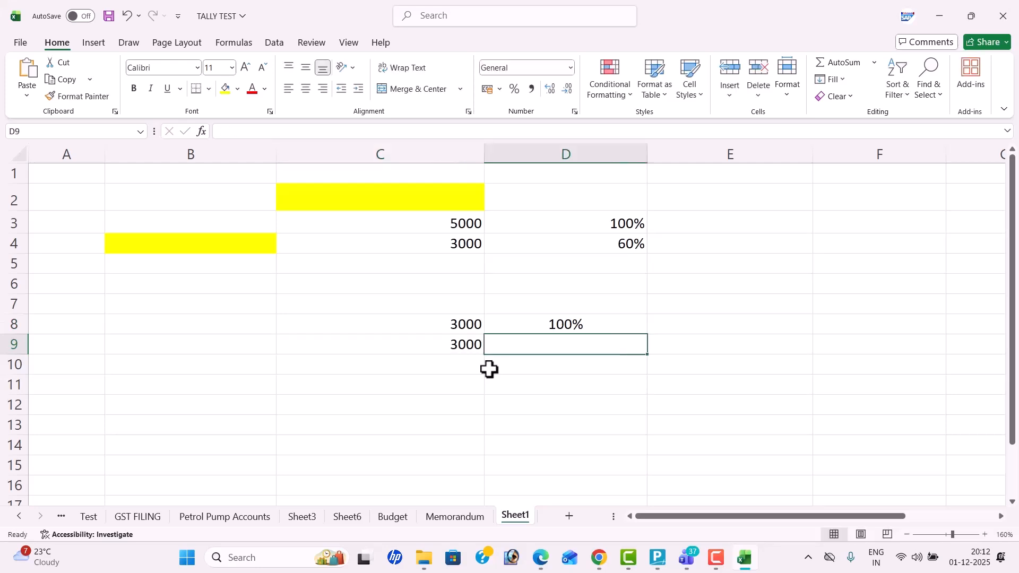
type("100%")
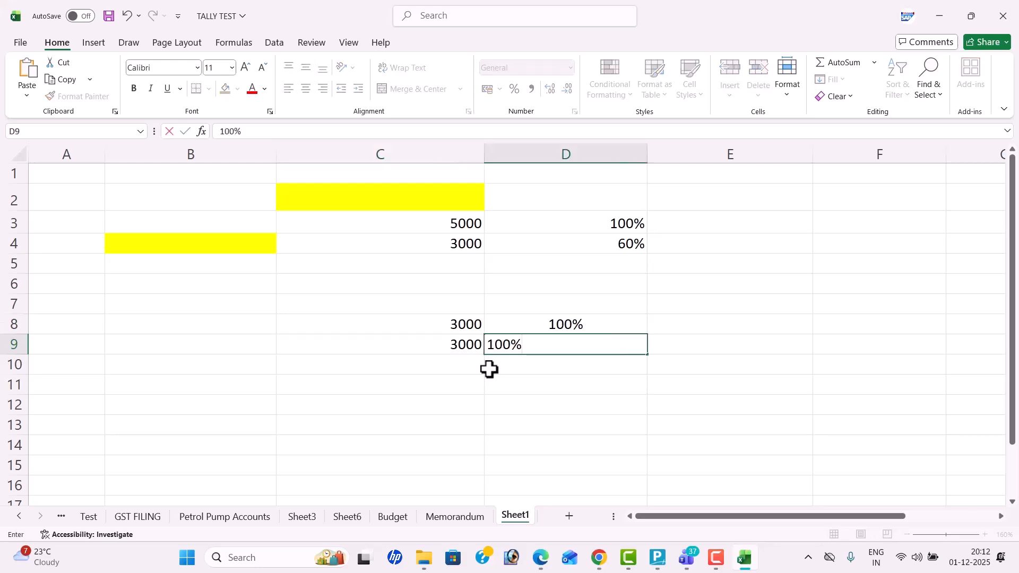
left_click(488, 369)
key("Left")
type("1000")
left_click(489, 369)
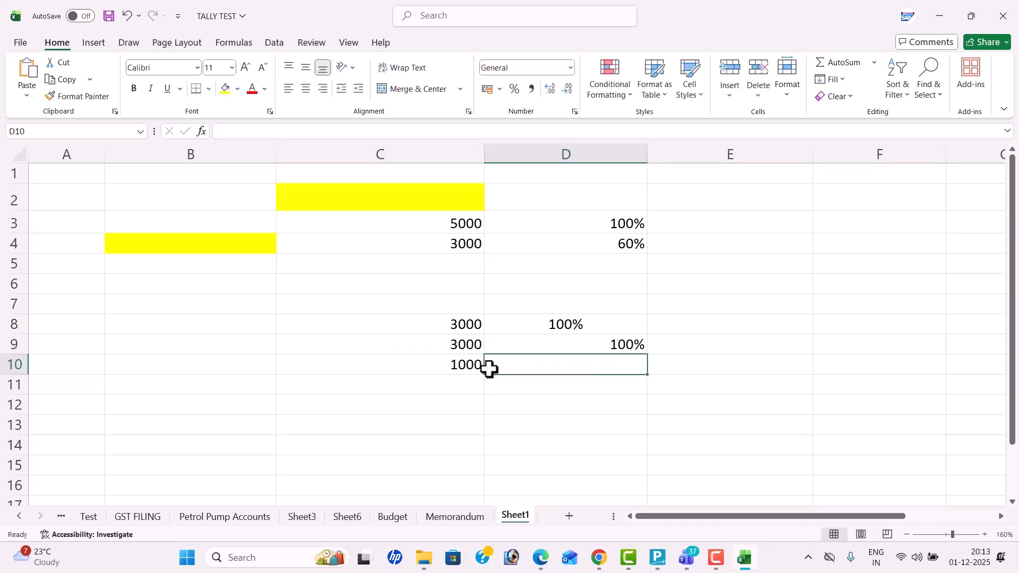
type("10")
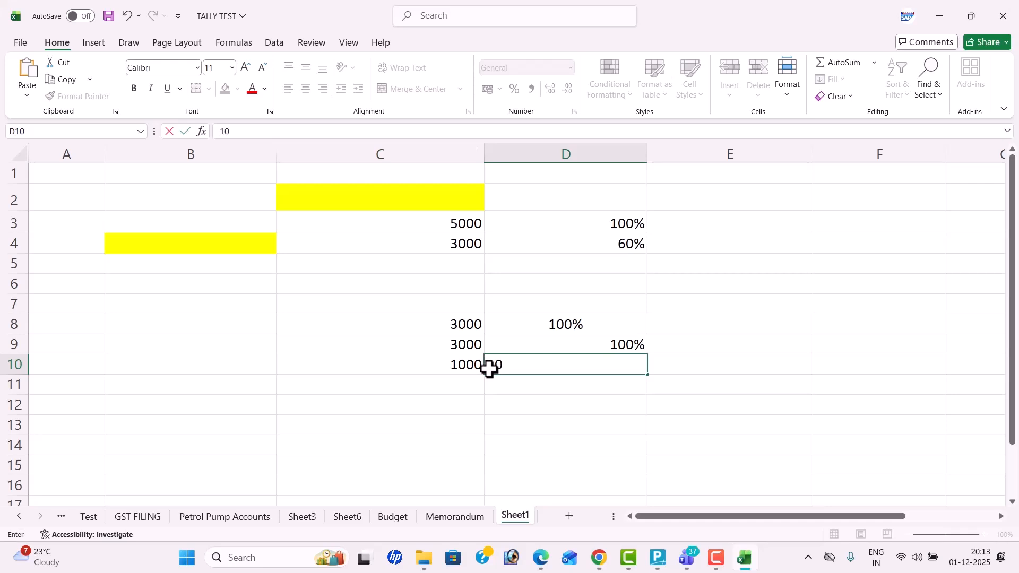
type("%")
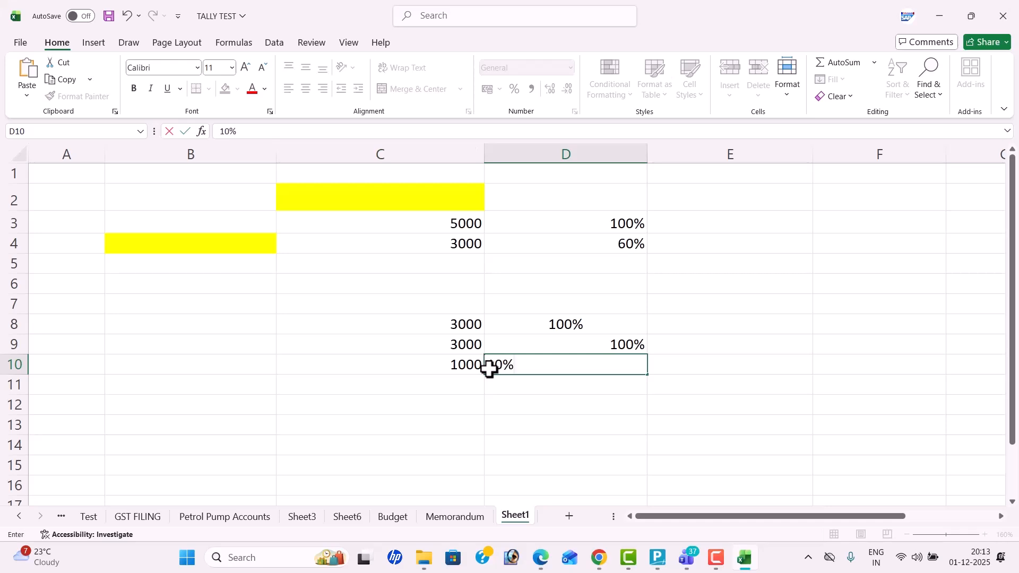
left_click(736, 324)
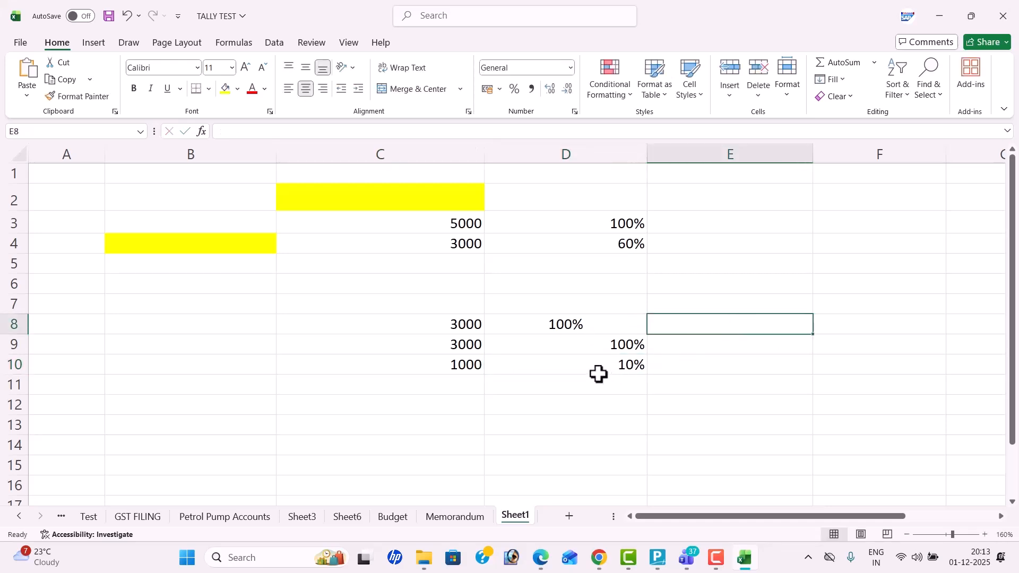
left_click(611, 357)
key("Delete")
key("Down")
left_click(611, 358)
- Switch to TallyPrime and compare the September budget and actuals columns of the Electricity Bill ledger
key("alt+Tab")
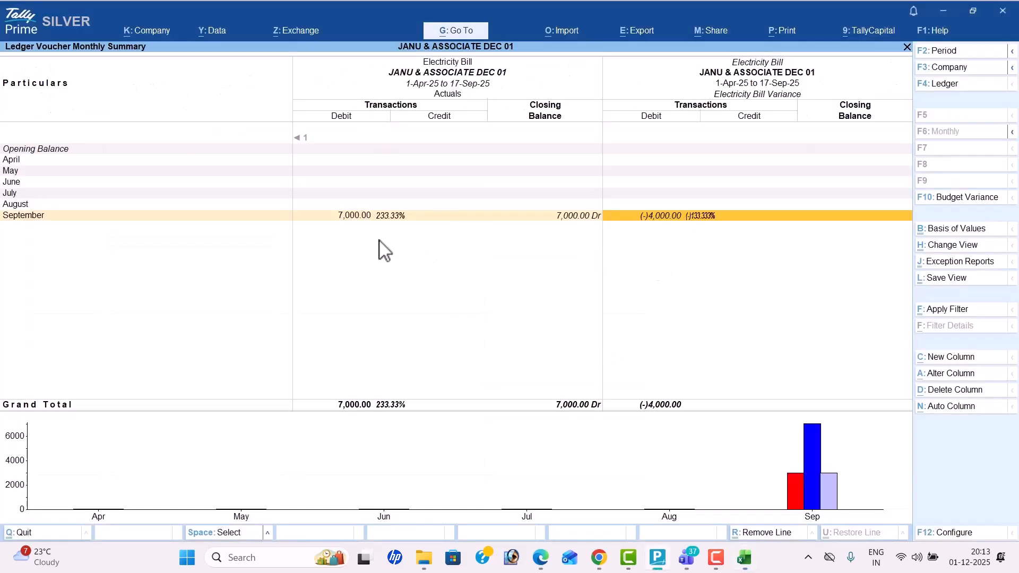
key("Left")
key("Left")
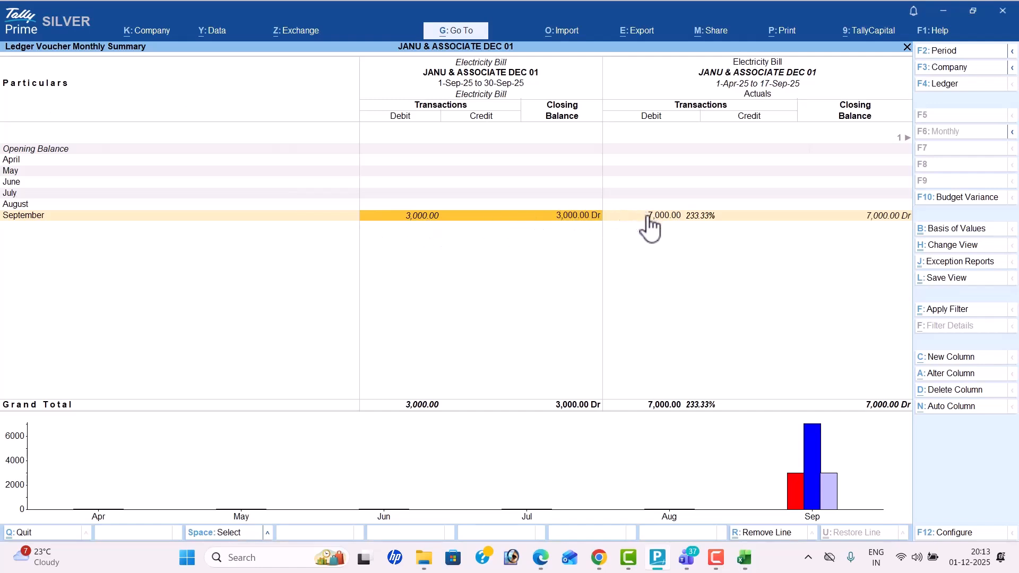
- Return to the Excel sheet and enter 200% in cell E9
key("alt+Tab")
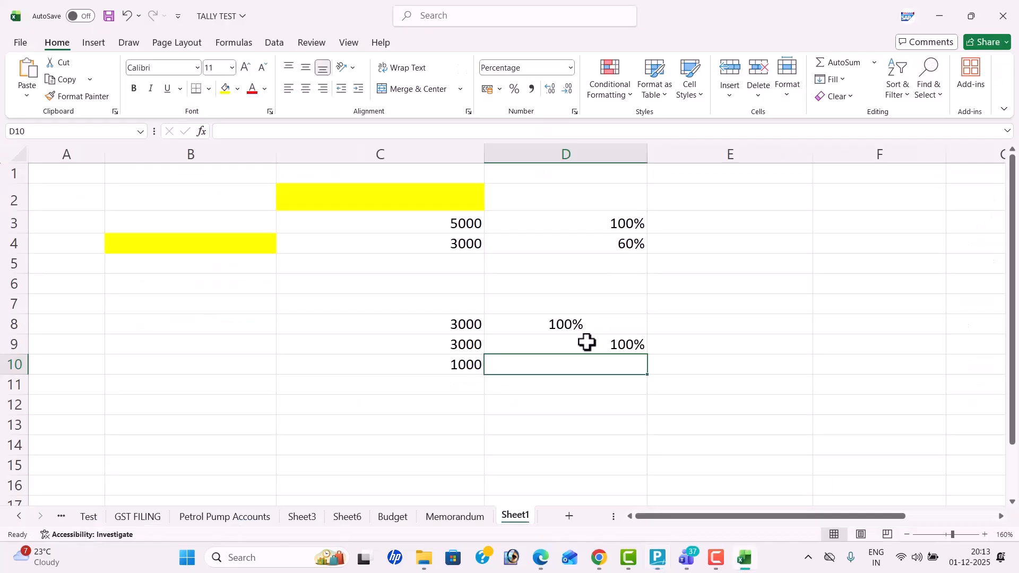
left_click(695, 345)
type("200")
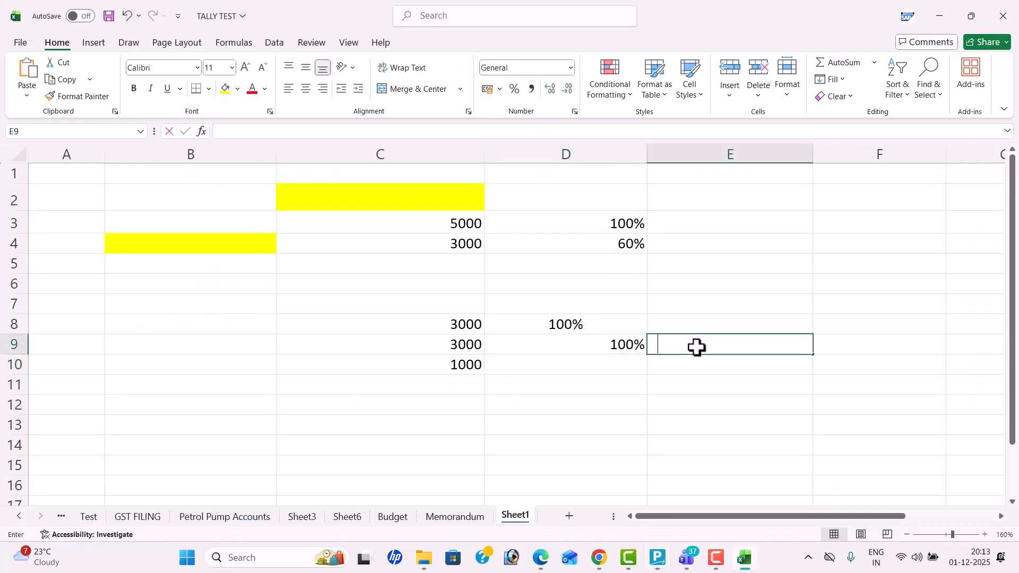
type("%")
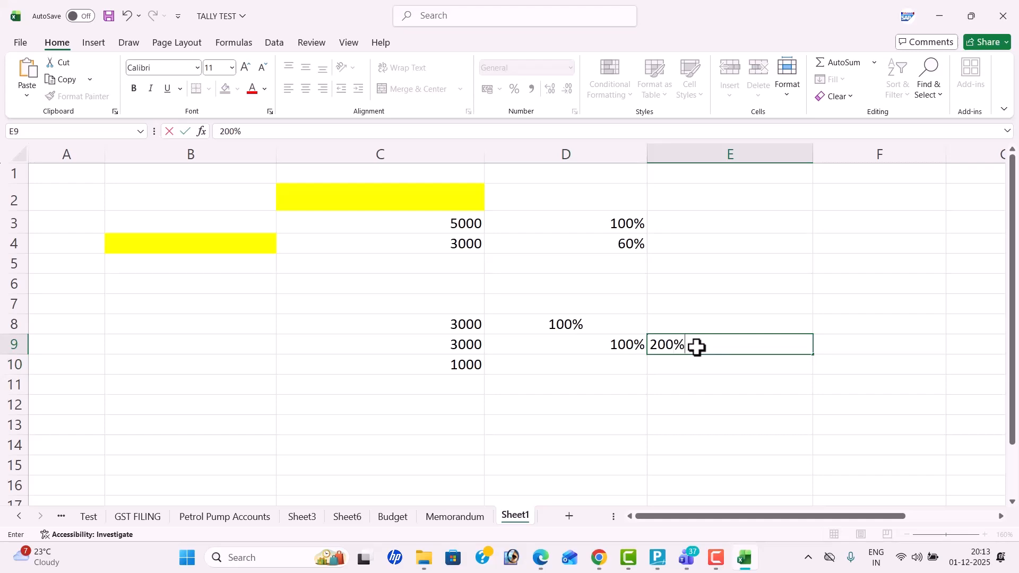
left_click(620, 374)
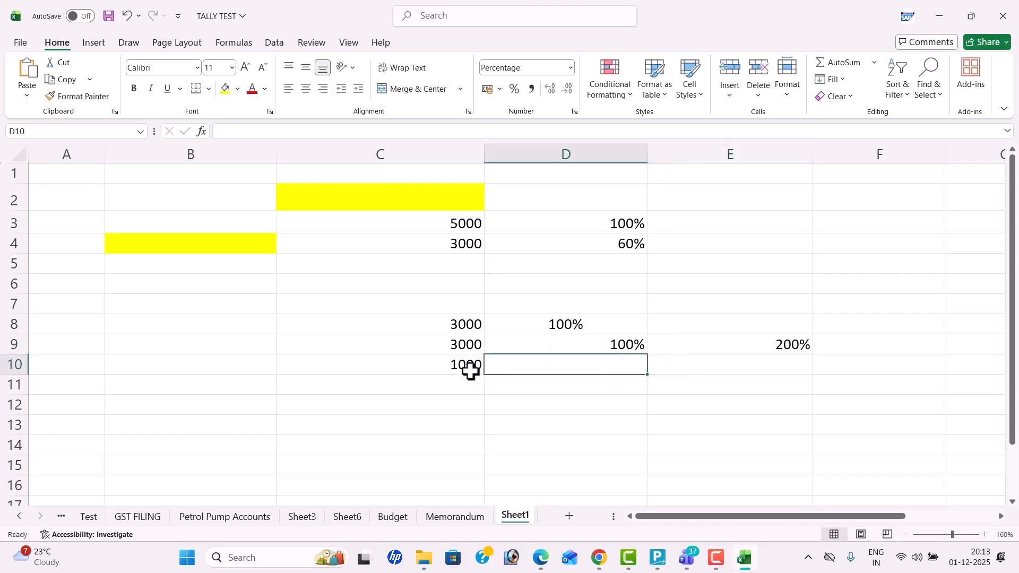
- Check the September actuals percentage in TallyPrime and enter 33% in cell D10 of the Excel sheet
key("alt+Tab")
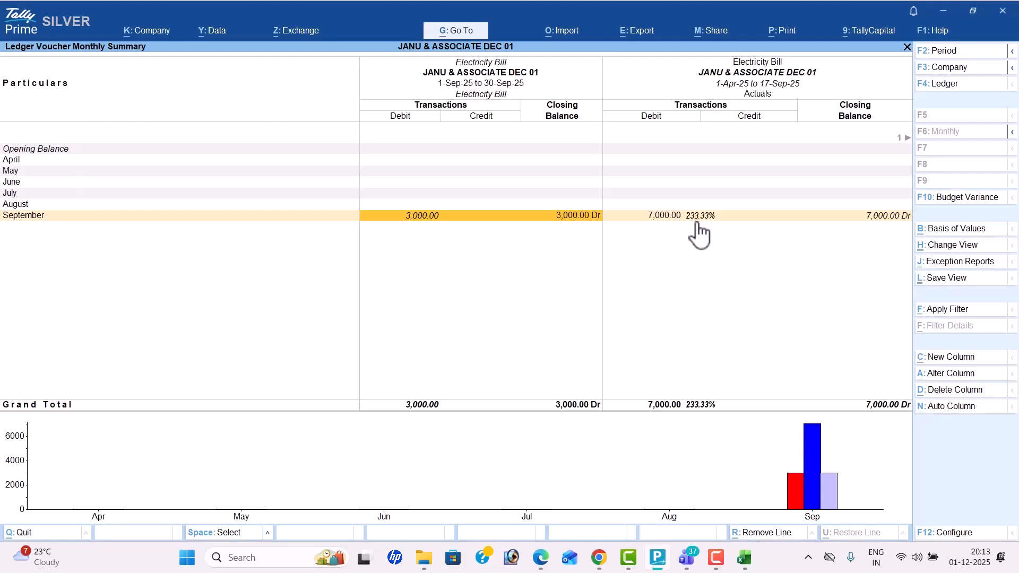
key("alt+Tab")
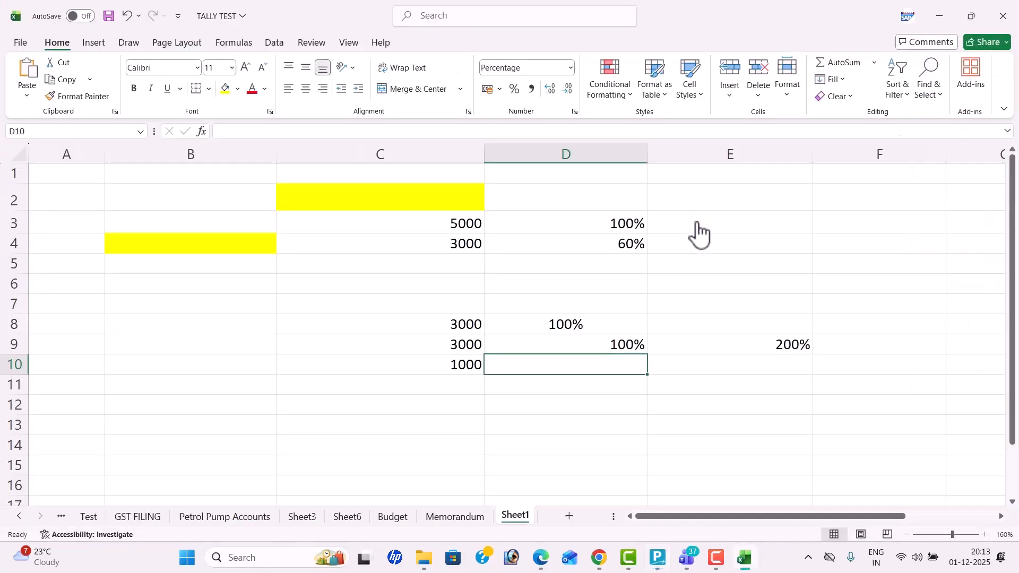
type("33")
key("Return")
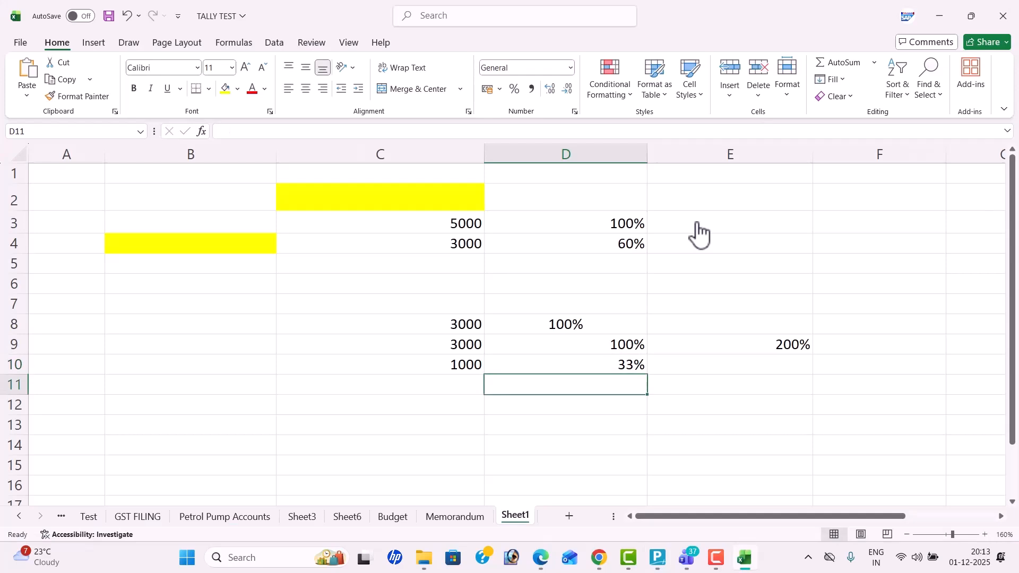
- Review the amounts in C8:C10 against the percentages beside them in column D
left_click(520, 321)
left_click_drag(455, 346, 462, 364)
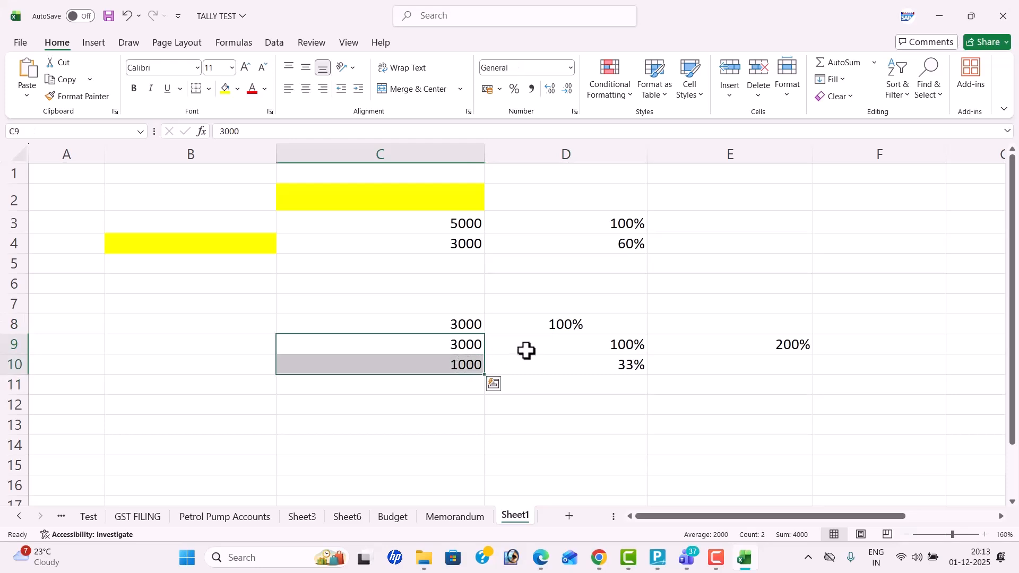
left_click(473, 326)
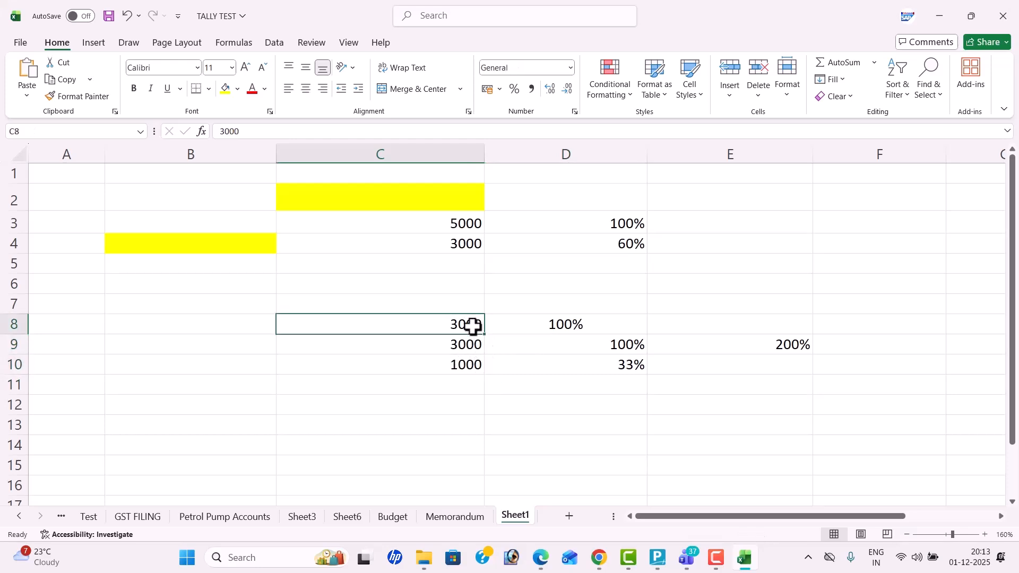
left_click(580, 341)
left_click(459, 366)
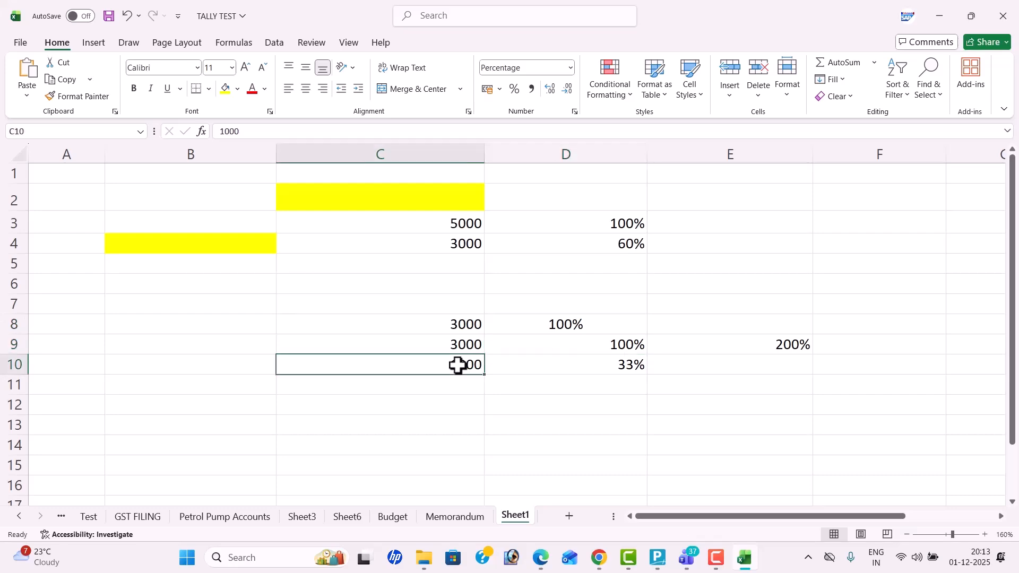
left_click(619, 366)
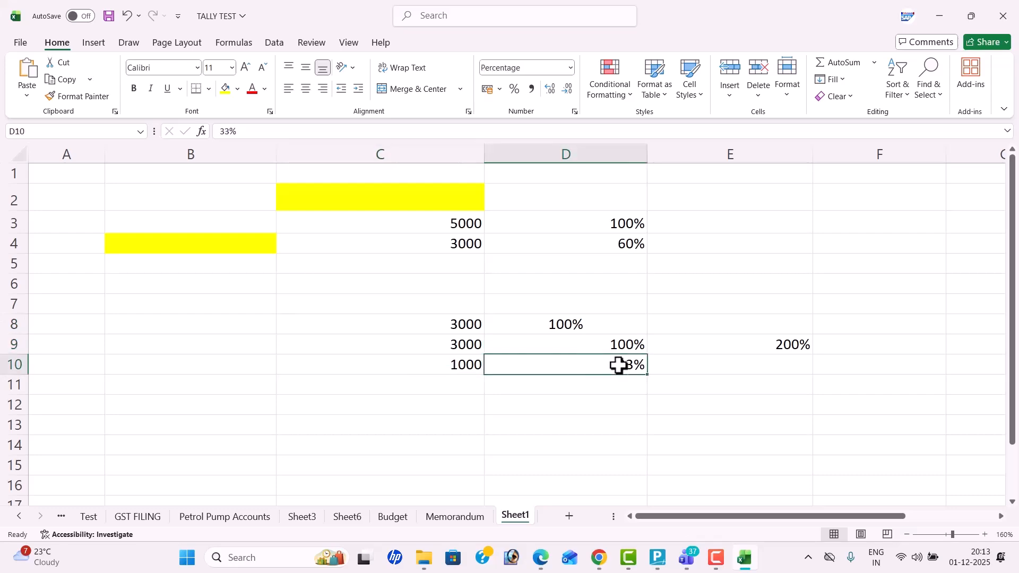
- Return to TallyPrime and examine the September amount and percentage in the Electricity Bill Variance column
key("alt+Tab")
key("Right")
key("Right")
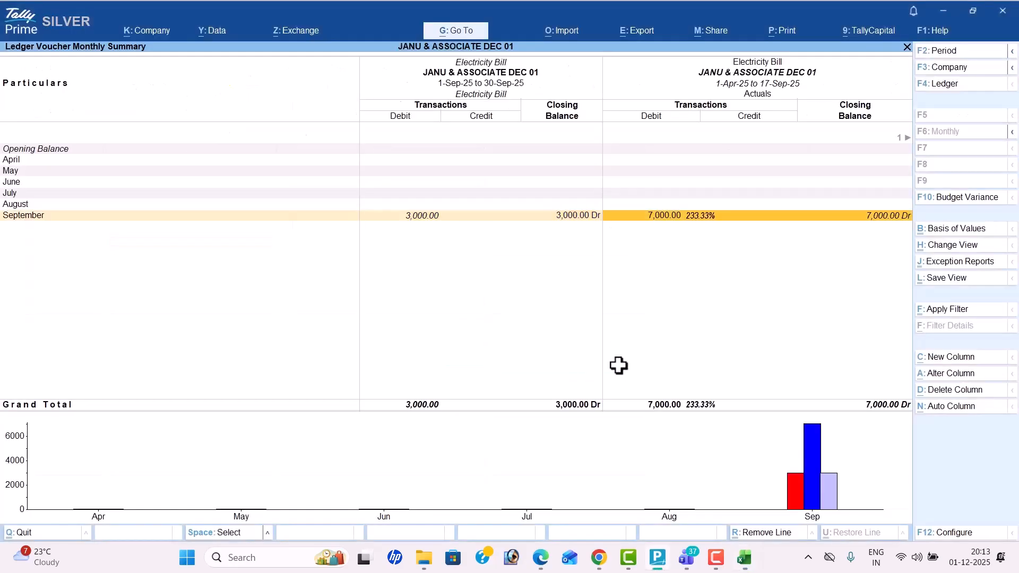
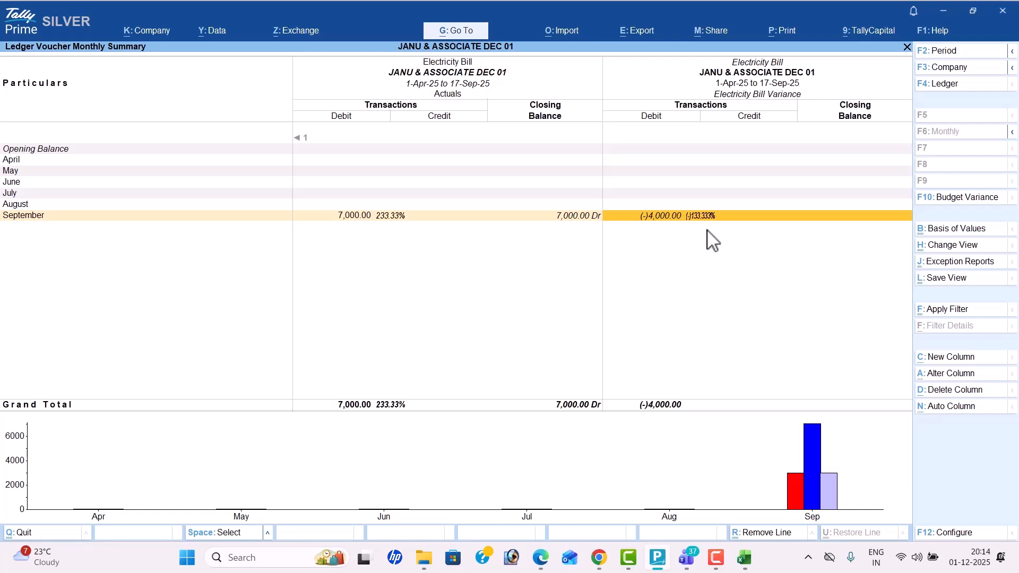
- Open the Electricity Bill ledger's September vouchers, and close the reports back to the Account Books menu
key("Return")
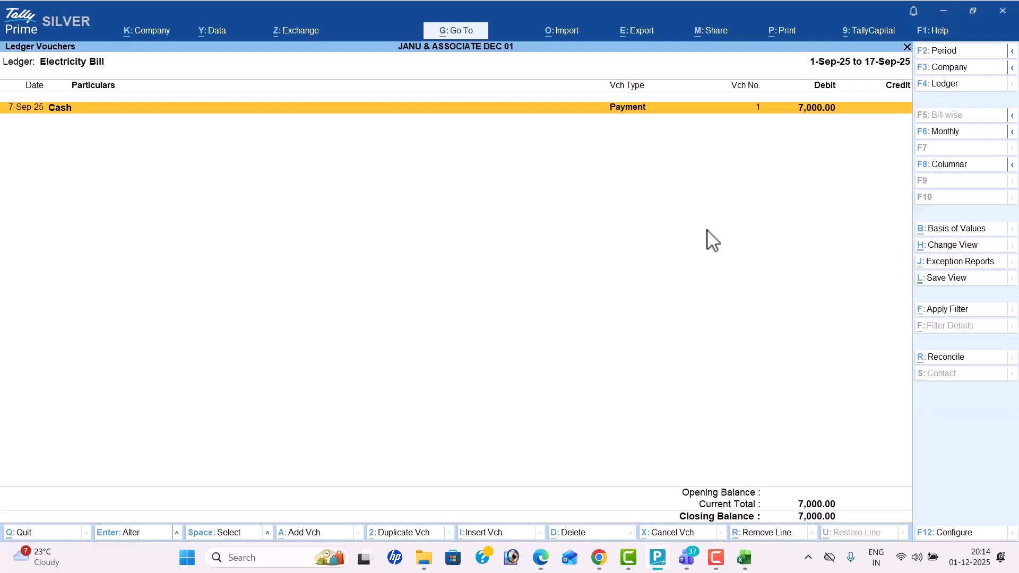
key("Escape")
key("Escape")
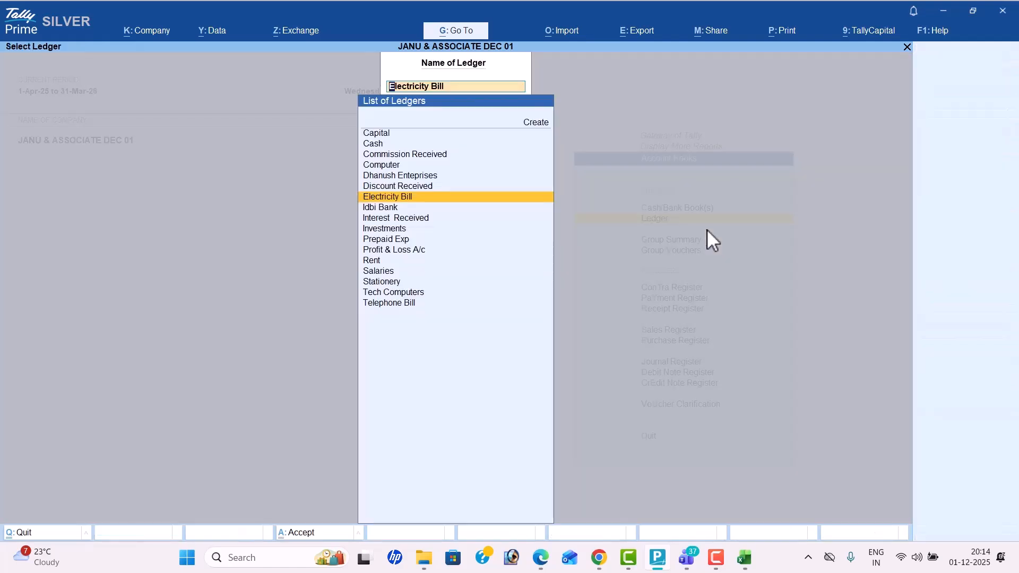
key("Escape")
key("Escape")
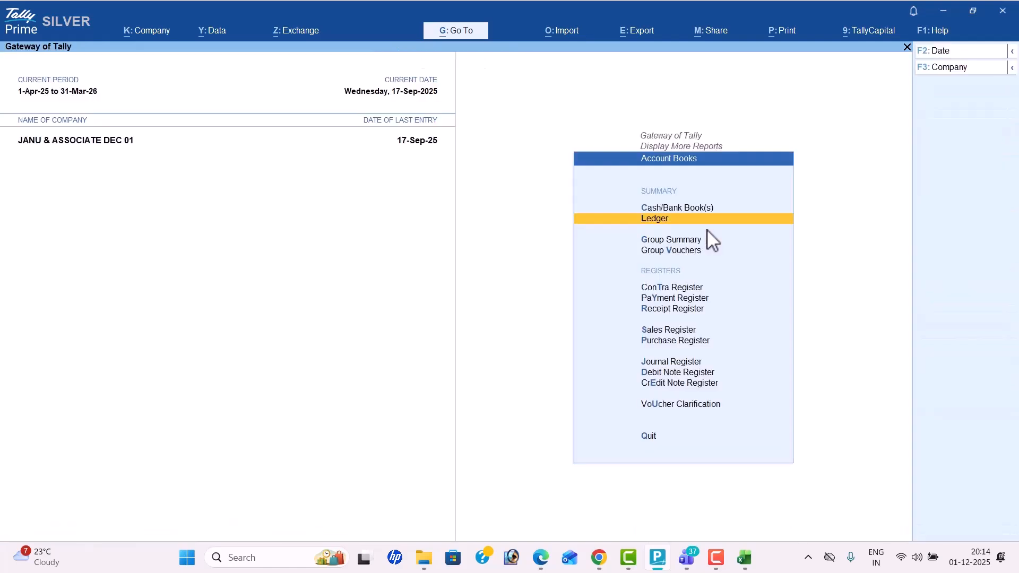
- Look at the Teams meeting's participants and switch to the YouTube channel's Videos page in Chrome
key("alt+Tab")
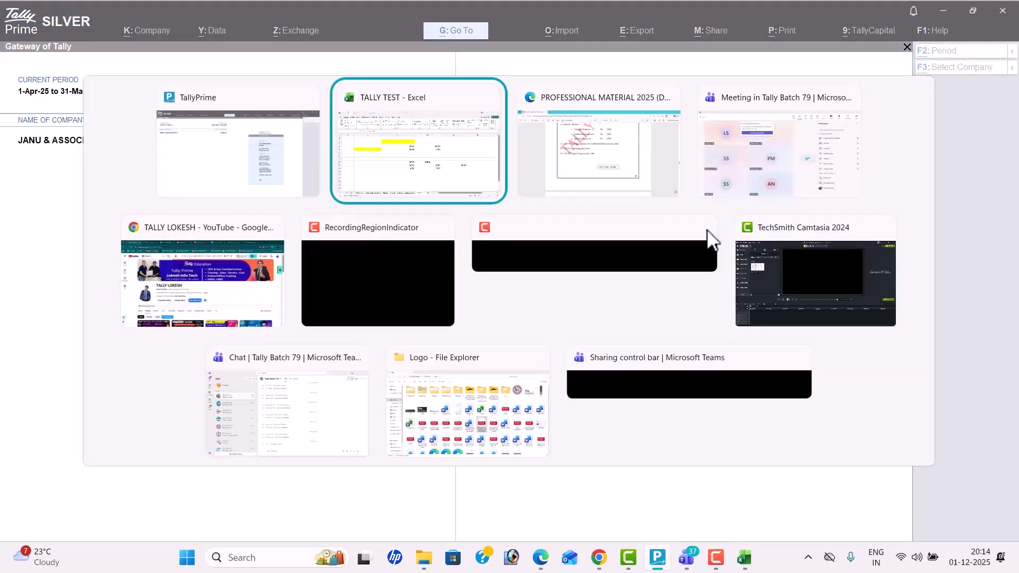
key("alt+Tab")
key("alt+Tab")
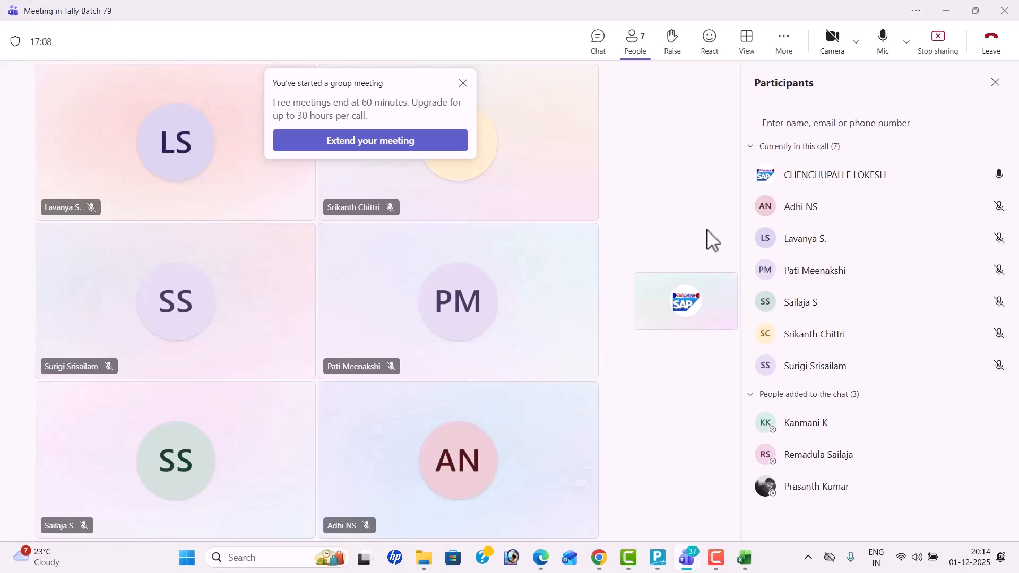
key("alt+Tab")
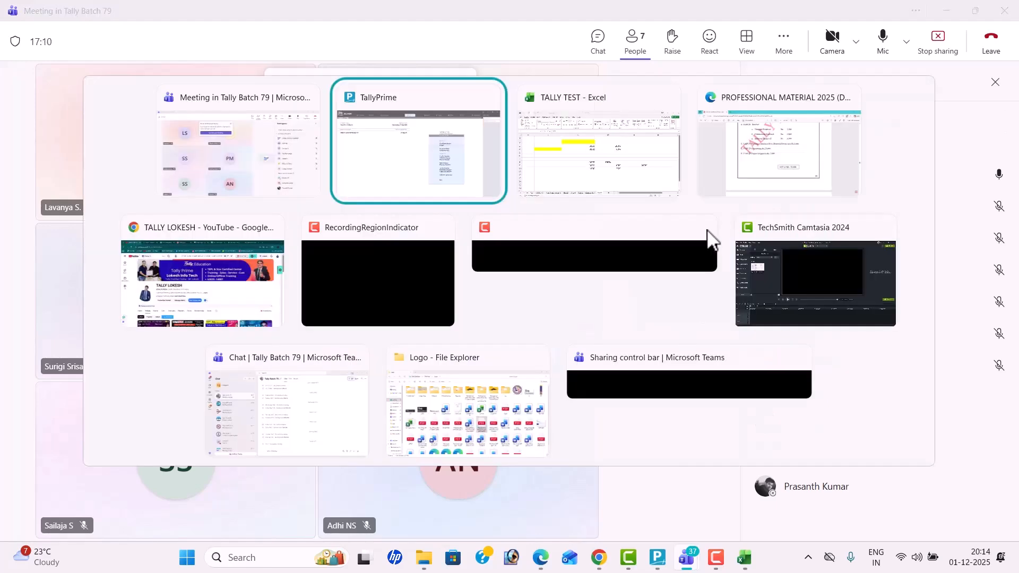
key("alt+Tab")
key("alt+Tab")
key("alt+Tab")
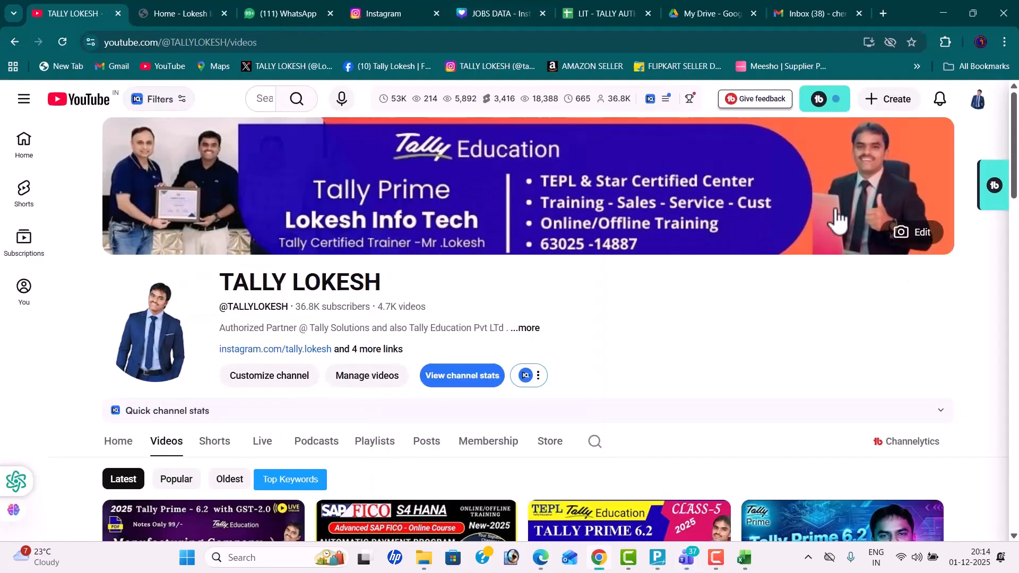
- Switch to the TALLY TEST workbook in Excel and clear all cell contents on Sheet1, keeping the yellow fills
key("alt+Tab")
key("alt+Tab")
key("alt+Tab")
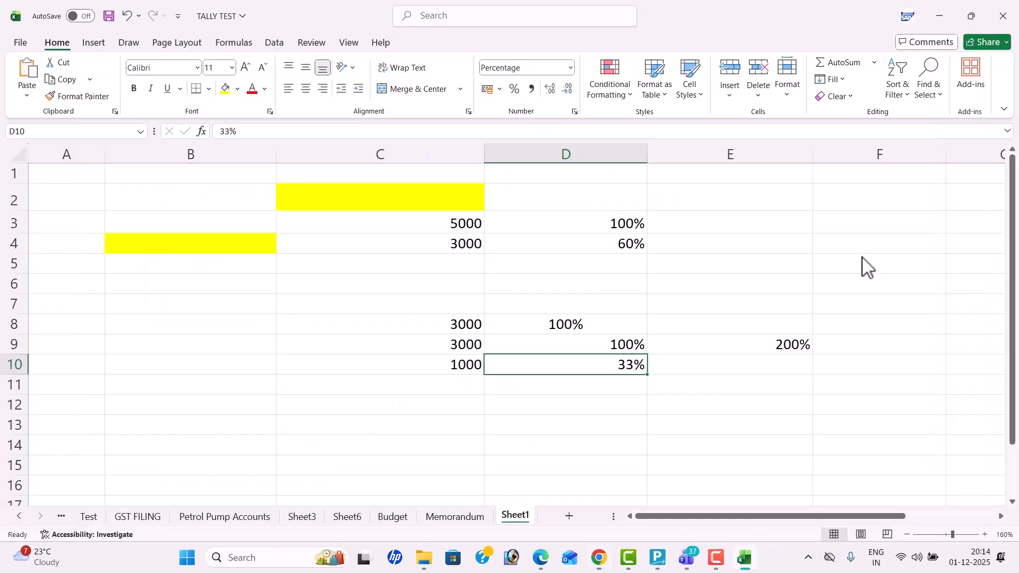
left_click(24, 153)
key("Delete")
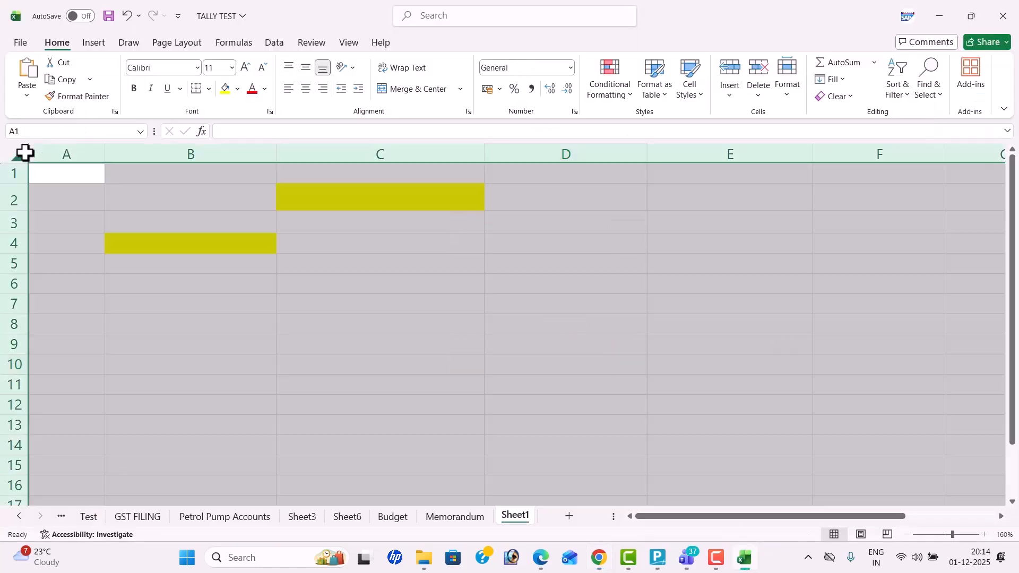
left_click(318, 218)
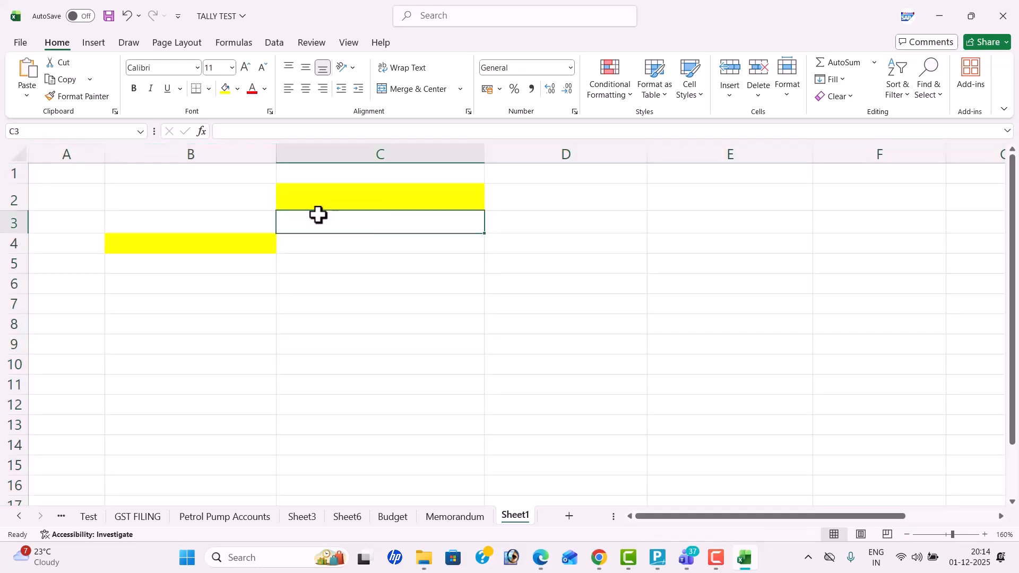
- Enter the heading COST CENTERS/CATEGORIES in C2 and widen column C to fit it
left_click(352, 204)
type("cos")
key("BackSpace")
key("BackSpace")
key("BackSpace")
type("COST ")
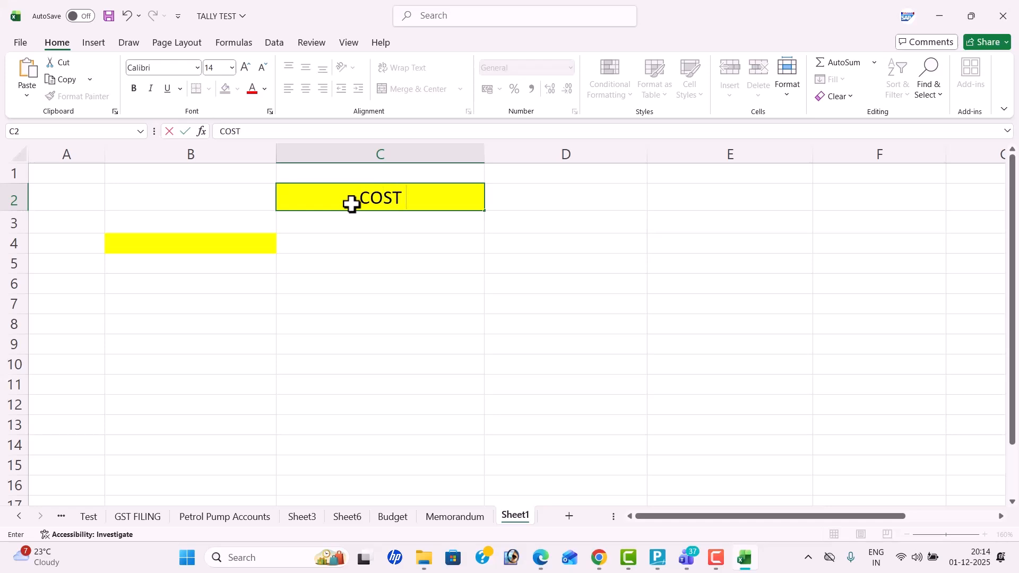
type("CENTE")
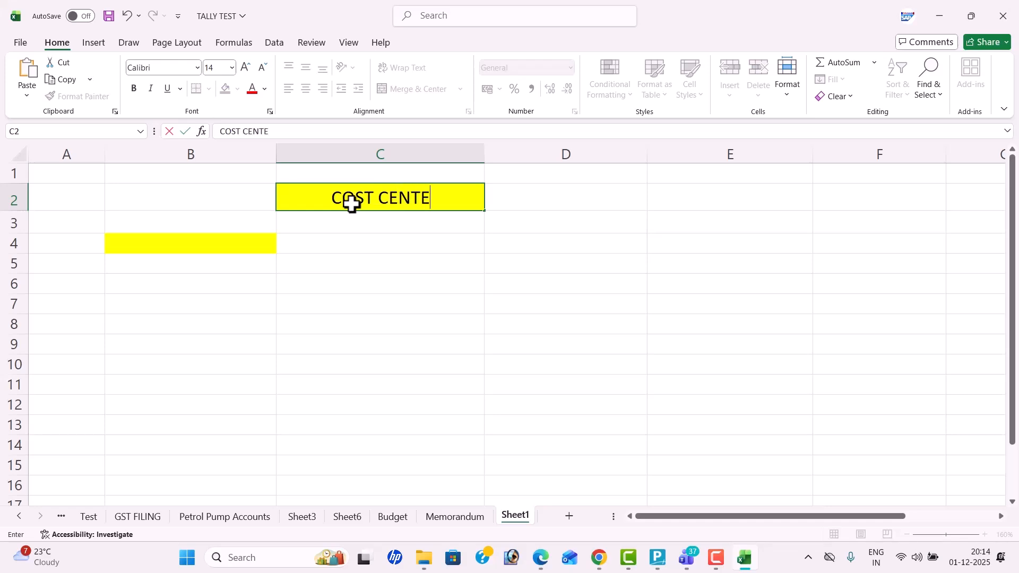
type("RS/CA")
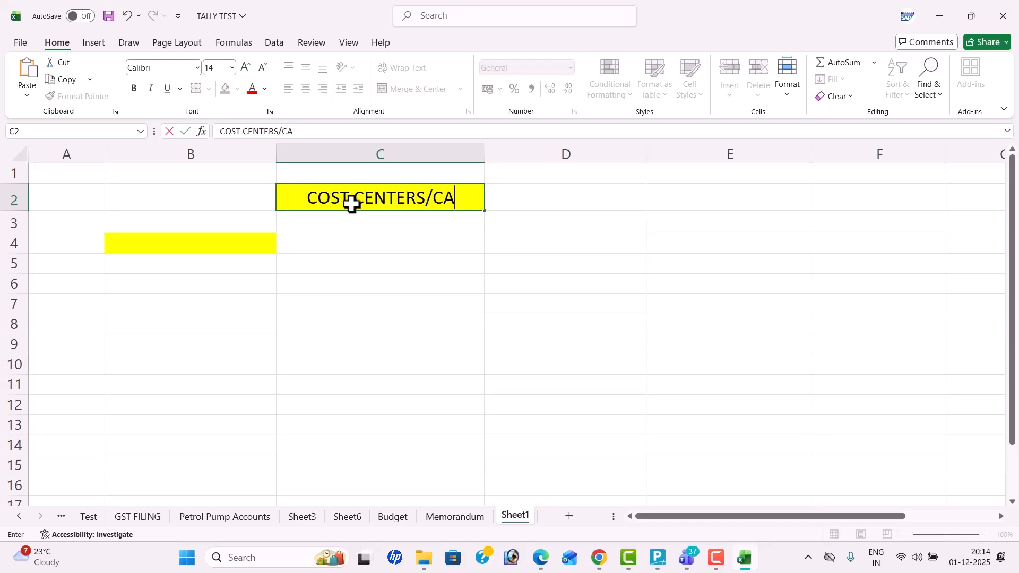
type("TEGORIES")
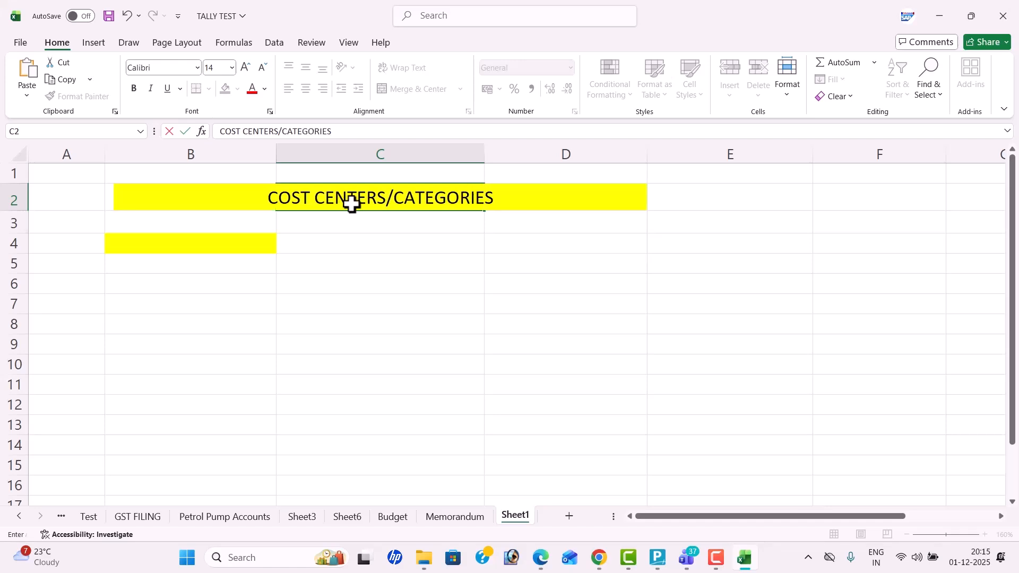
key("Return")
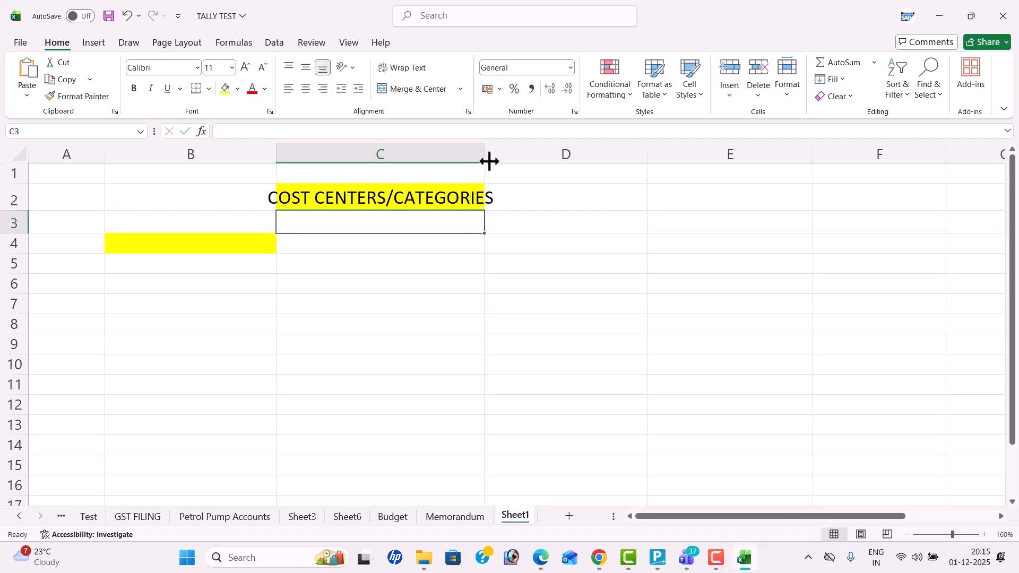
left_click_drag(489, 161, 526, 175)
left_click(422, 296)
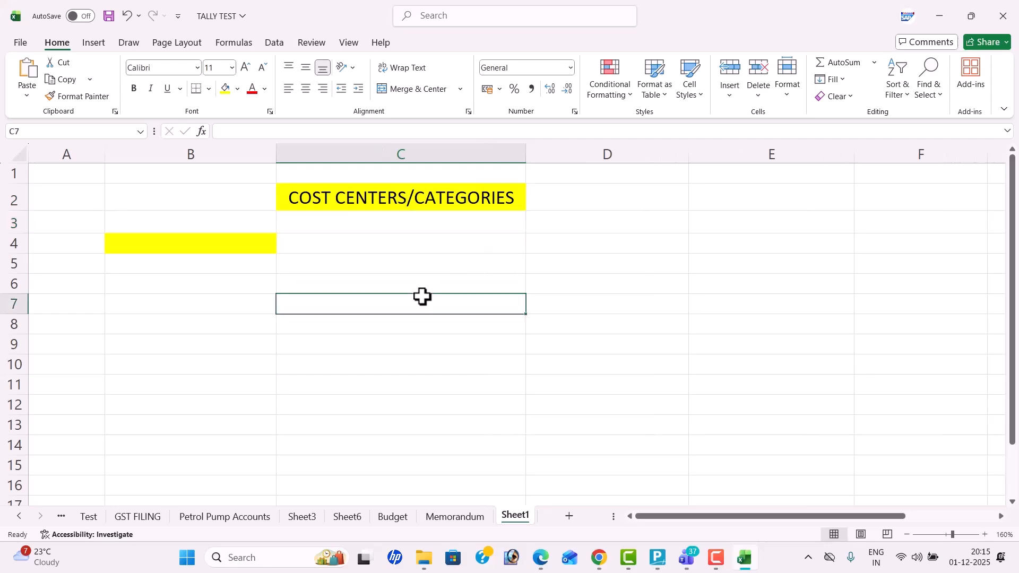
- Switch to the PROFESSIONAL MATERIAL 2025 PDF in Edge and look at the Cost Centres & Cost Categories exercise on page 94
key("alt+Tab")
key("alt+Tab")
key("alt+Tab")
key("alt+Tab")
key("alt+Tab")
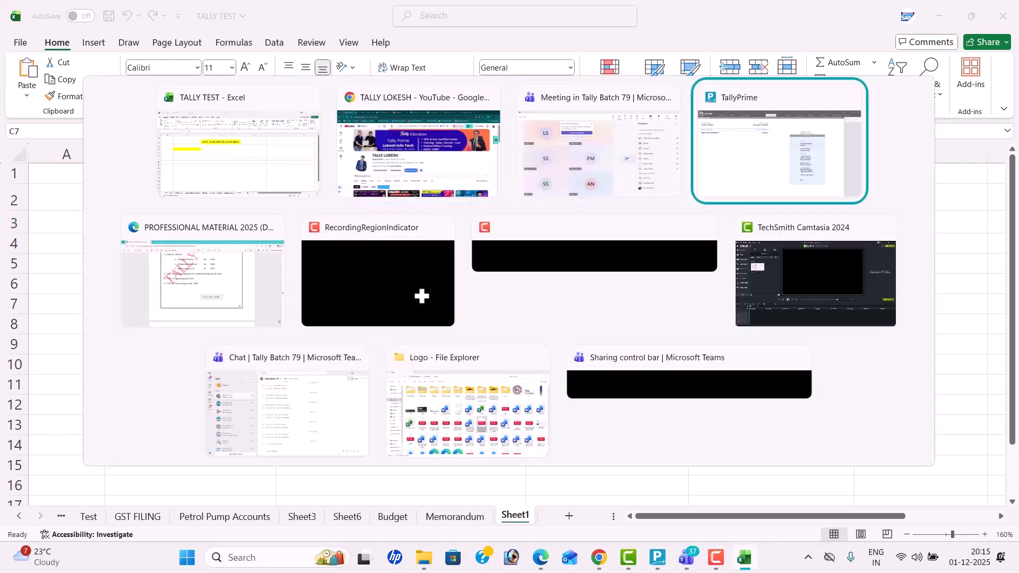
key("alt+Tab")
key("alt+Tab")
key("alt+Tab")
key("alt+Tab")
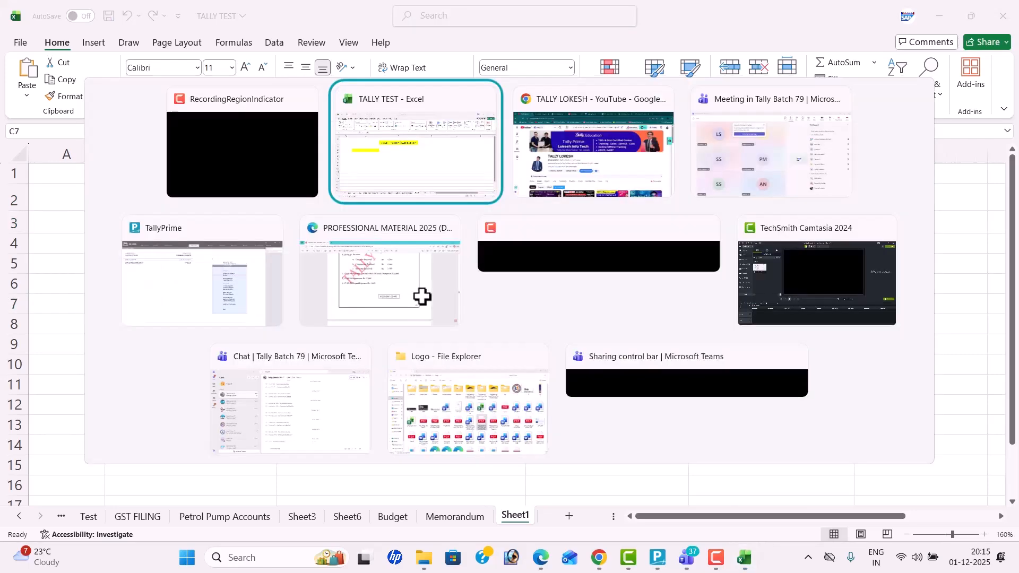
key("alt+Tab")
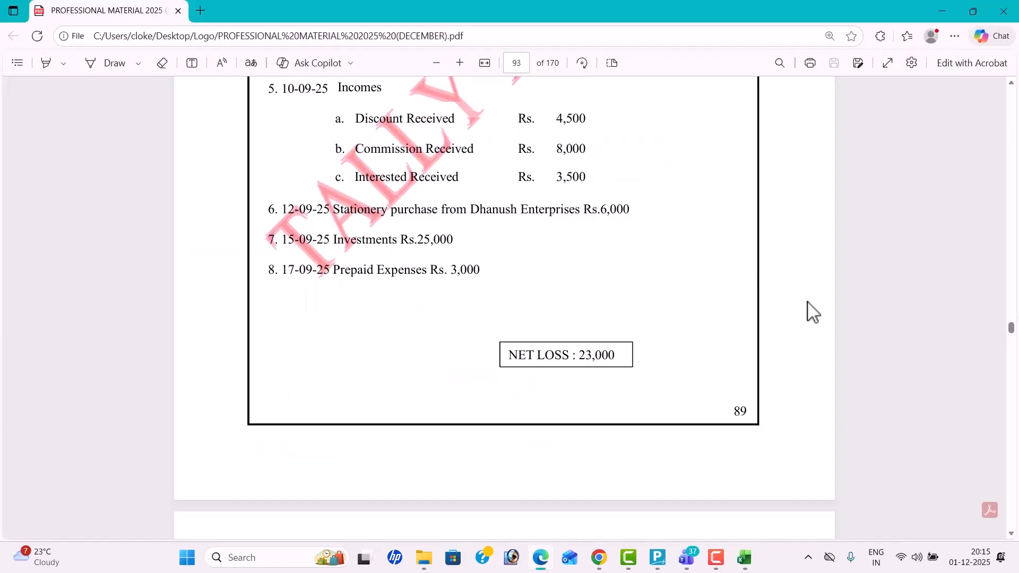
scroll(1012, 537, "down", 6)
left_click(1010, 535)
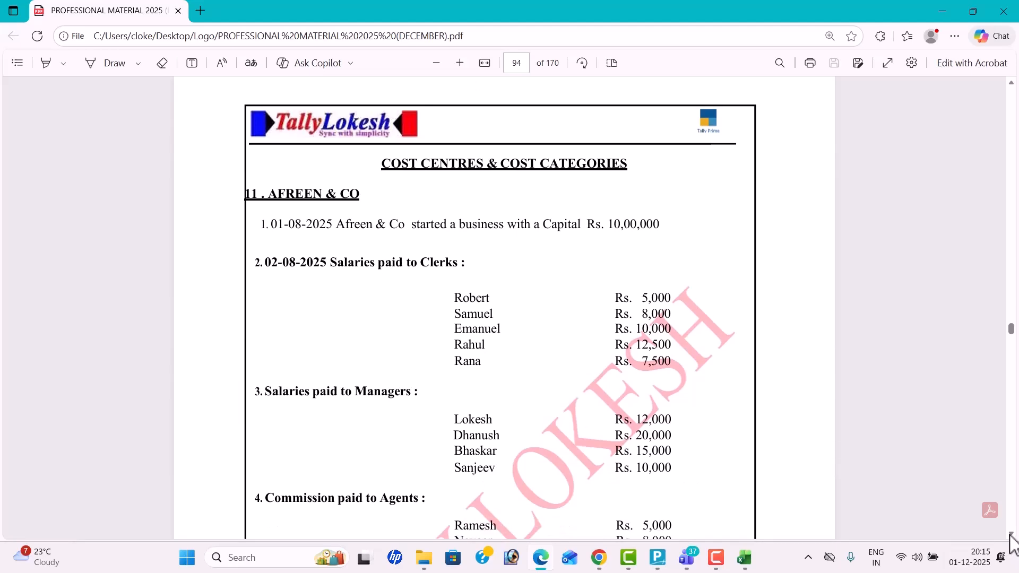
- Return to the Excel workbook and enter NEW SERVICE COMPANY in the yellow cell B4
key("alt+Tab")
key("alt+Tab")
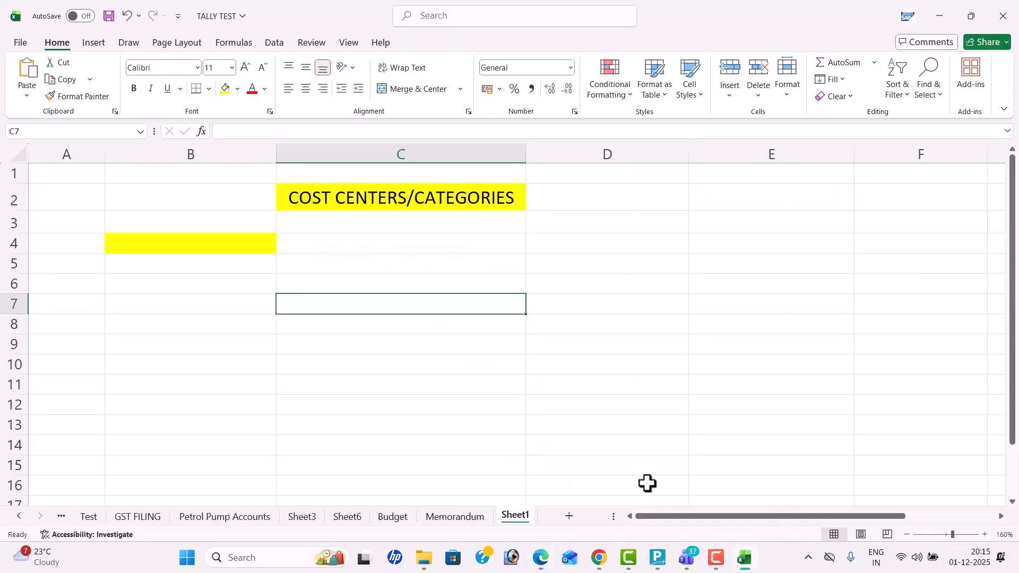
left_click(192, 250)
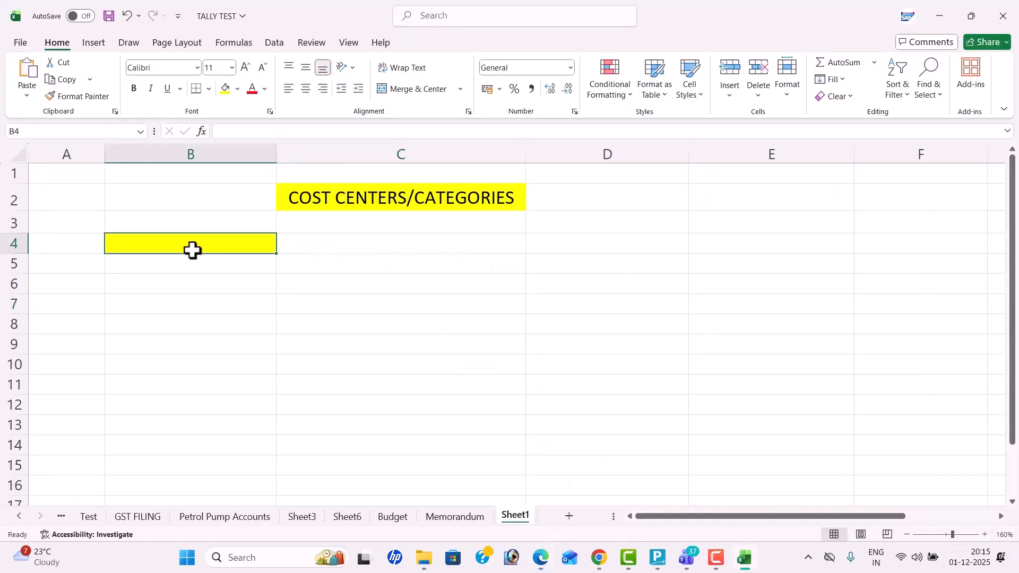
type("NEW SERVICE COMPA")
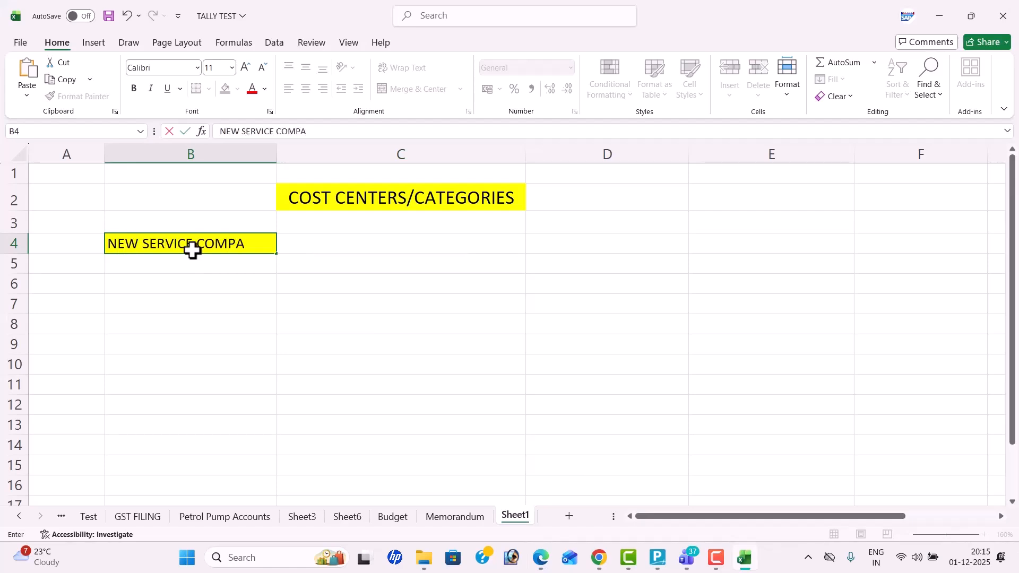
type("NY")
key("Return")
key("Return")
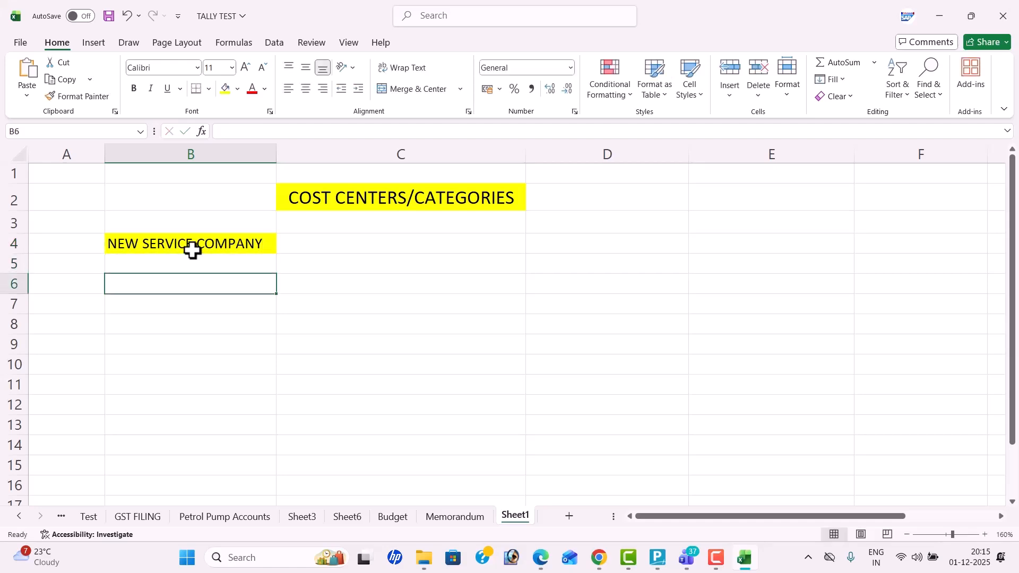
- Enter the label DEPARTMENTS in B7, below the company heading
key("Return")
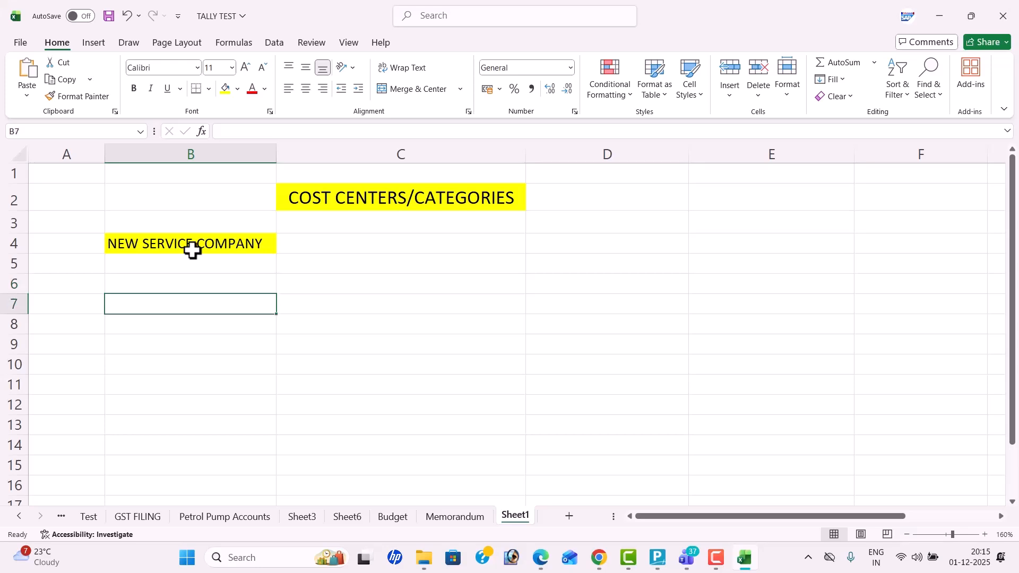
type("DEPART")
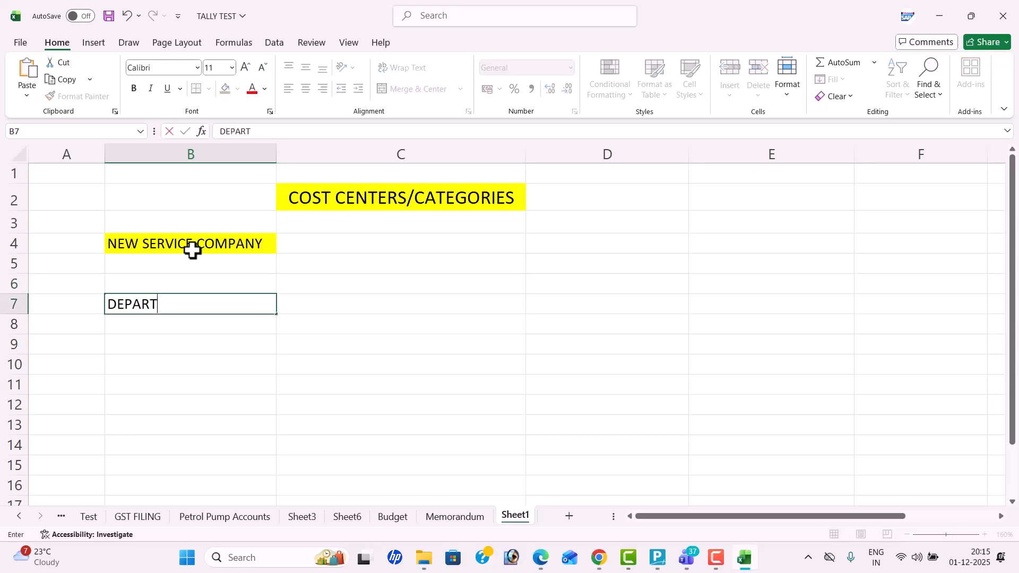
type("MENTS")
key("Return")
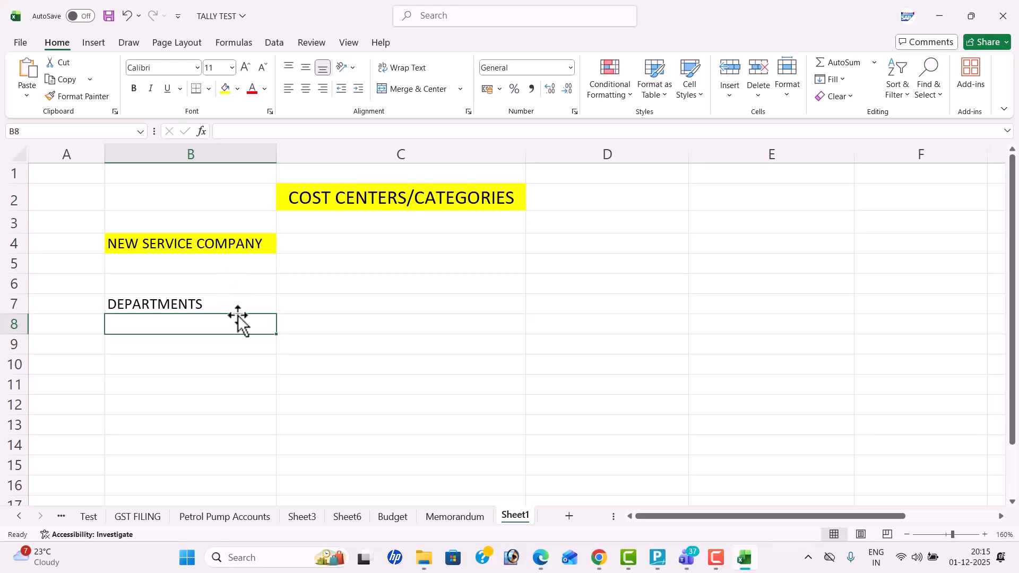
- List the departments HR, FINANCE and MARKETING in B9:B11, and select the three entries
left_click(241, 348)
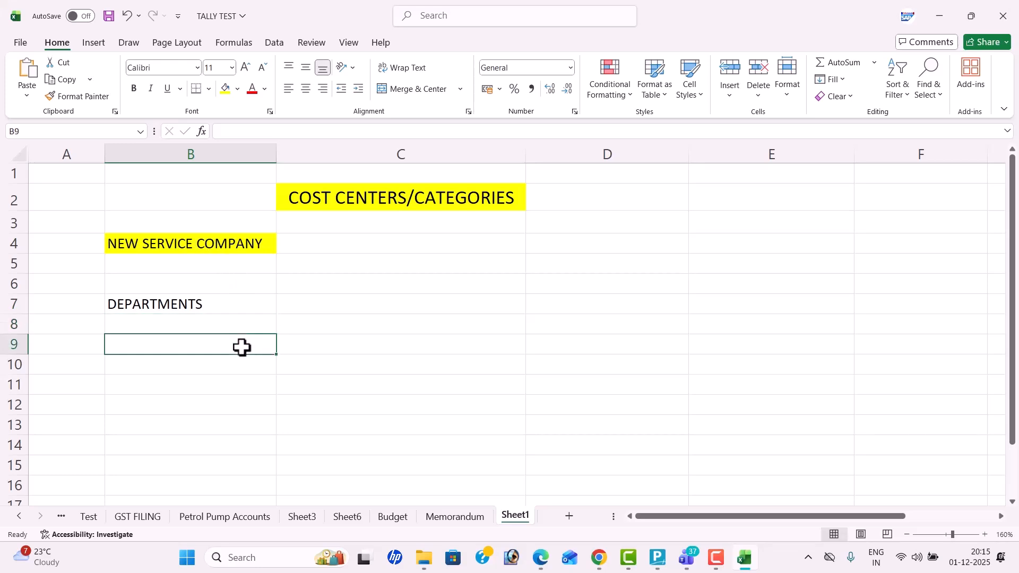
type("HR")
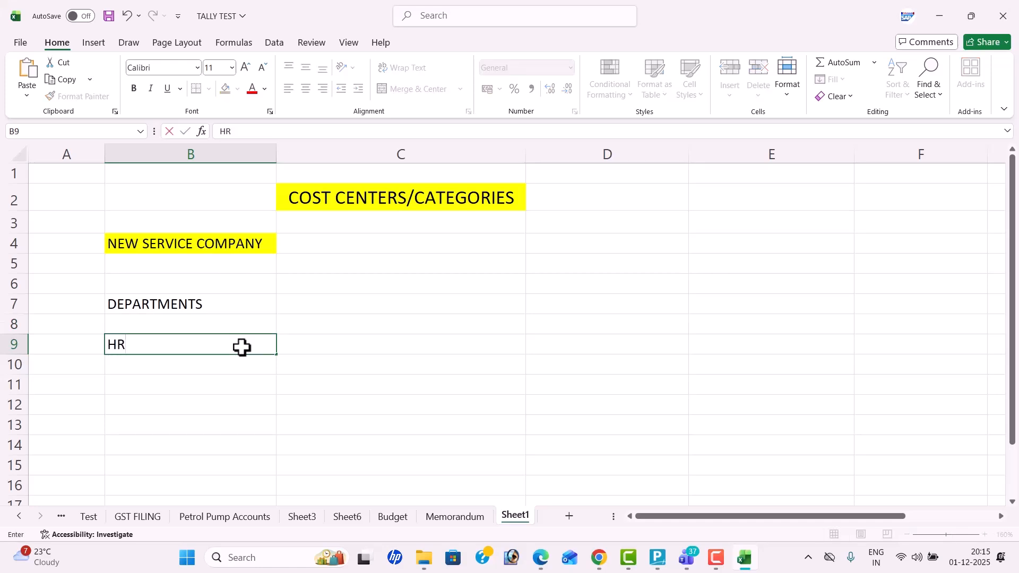
key("Return")
type("FINANCE")
key("Return")
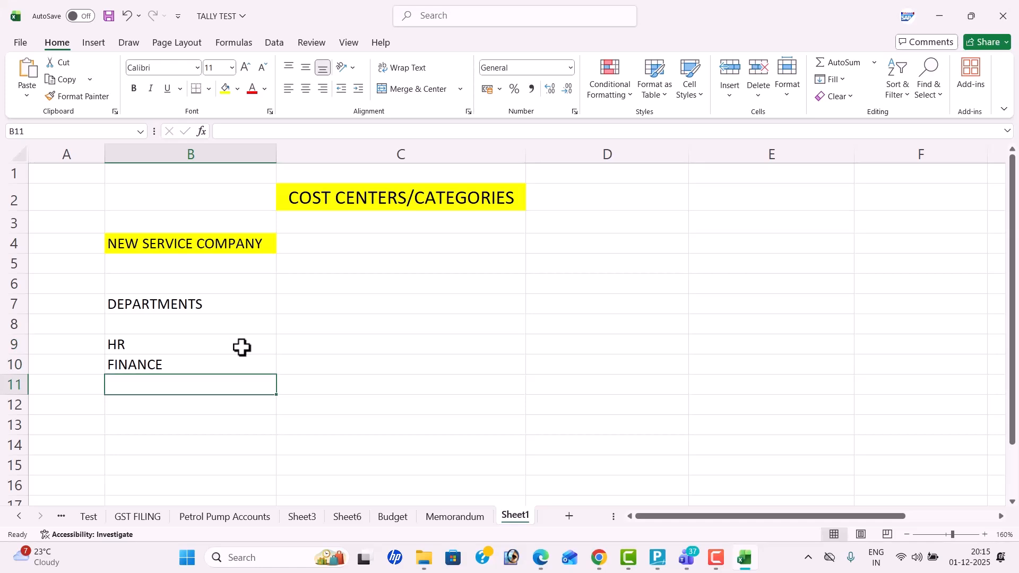
type("MARKETING")
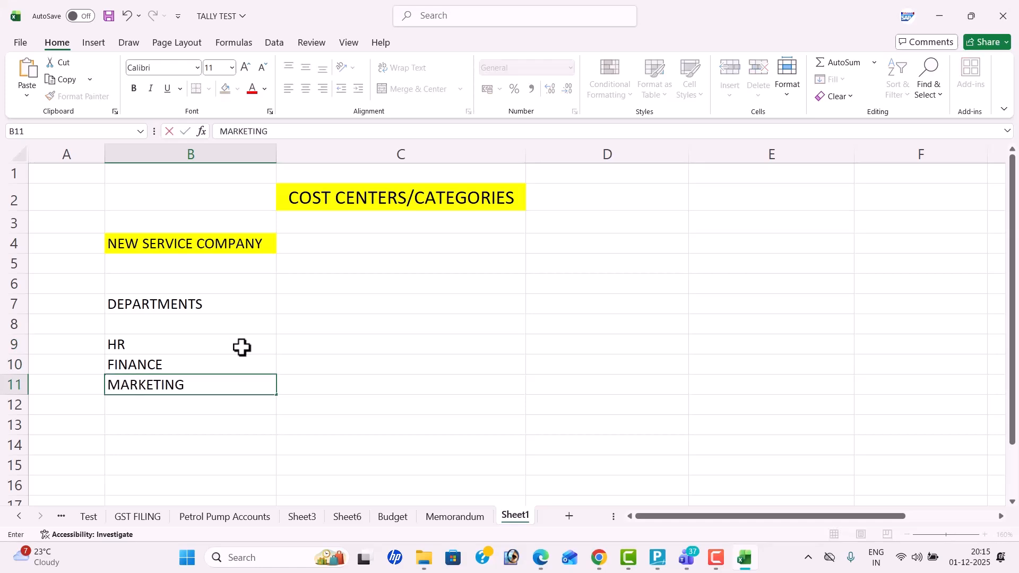
key("Return")
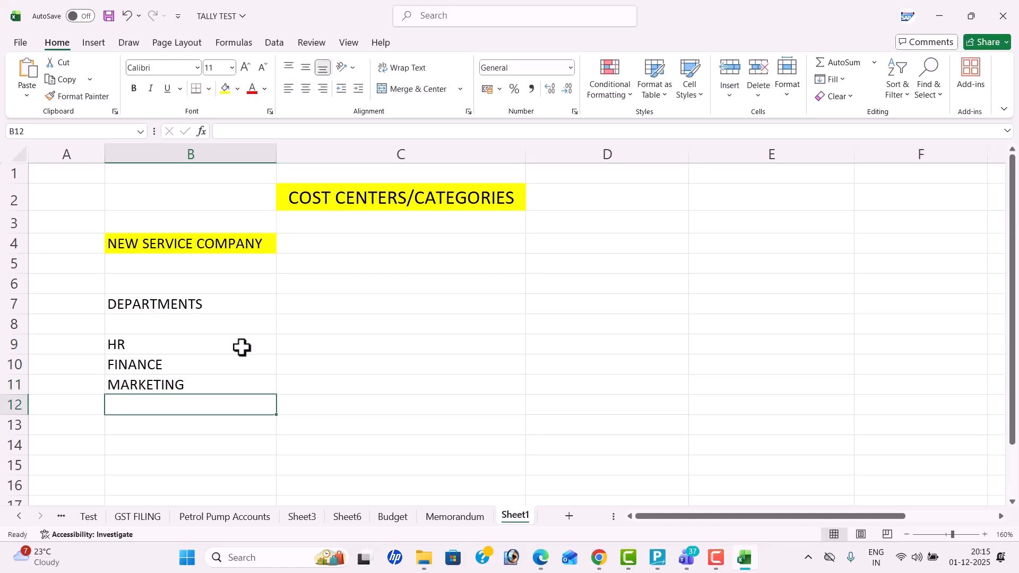
left_click(227, 340)
left_click_drag(226, 340, 239, 382)
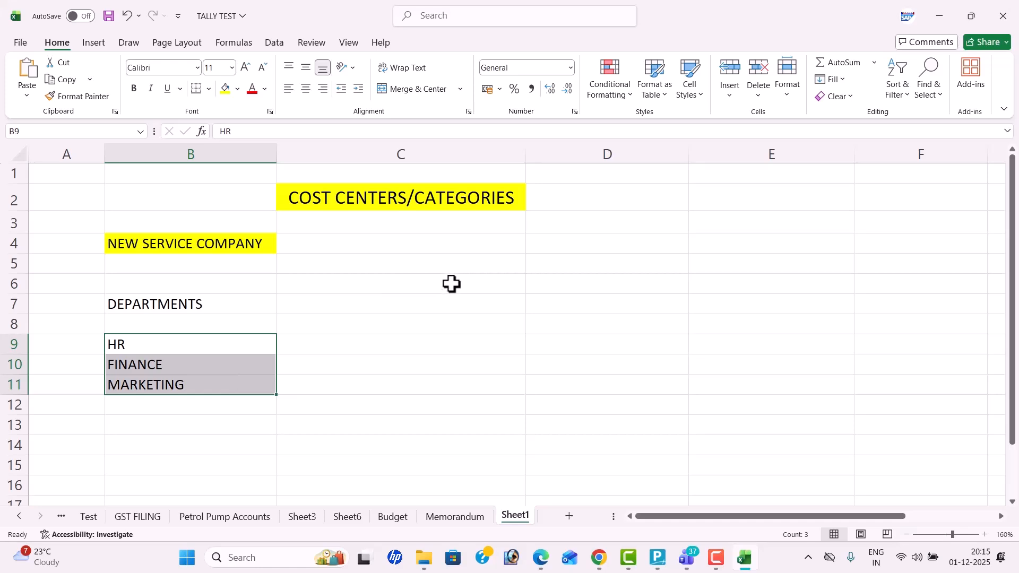
- Enter the heading CATEGORIES in C5 and centre it horizontally
left_click(480, 266)
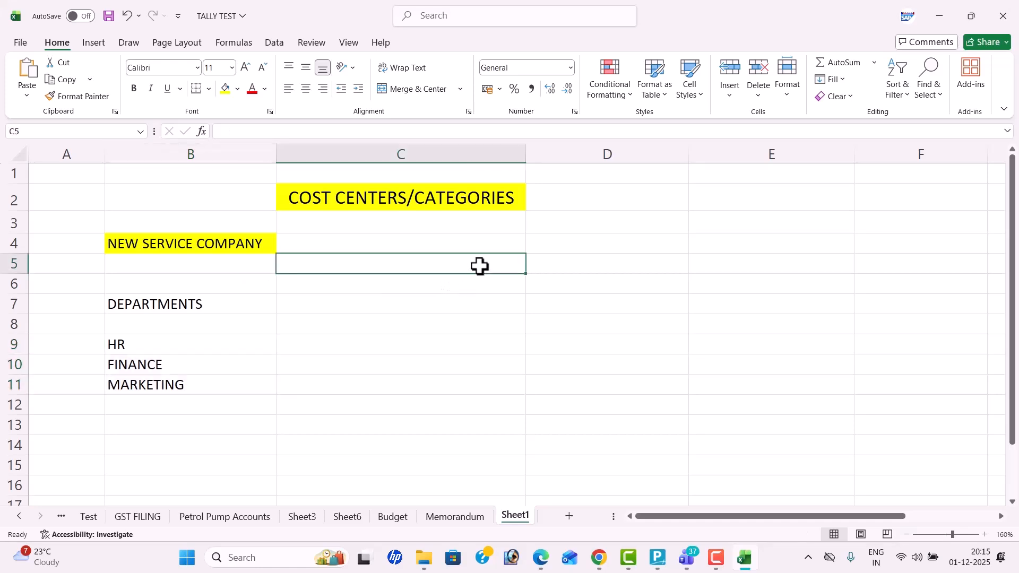
type("CATEGORIES")
key("Return")
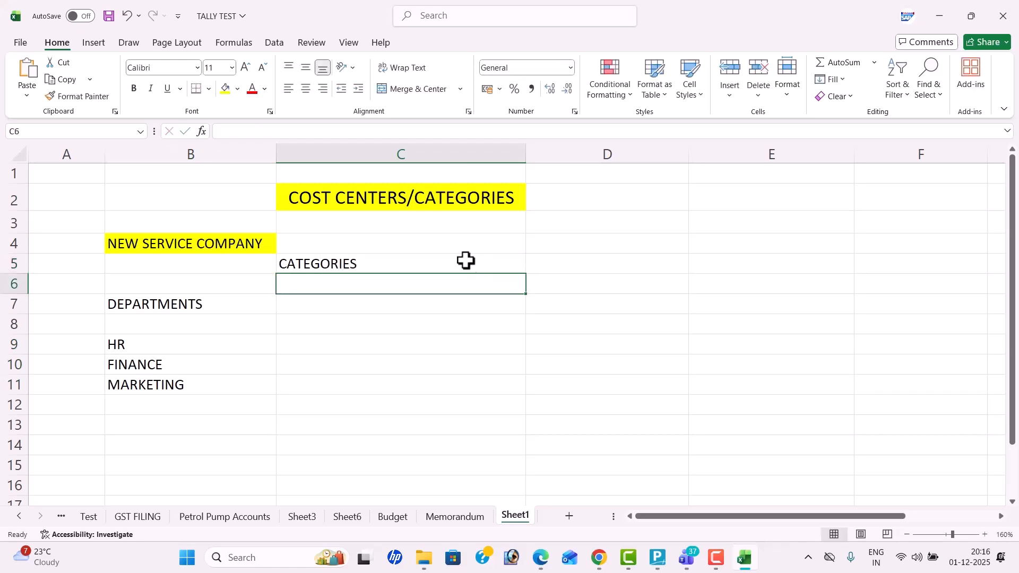
left_click(471, 263)
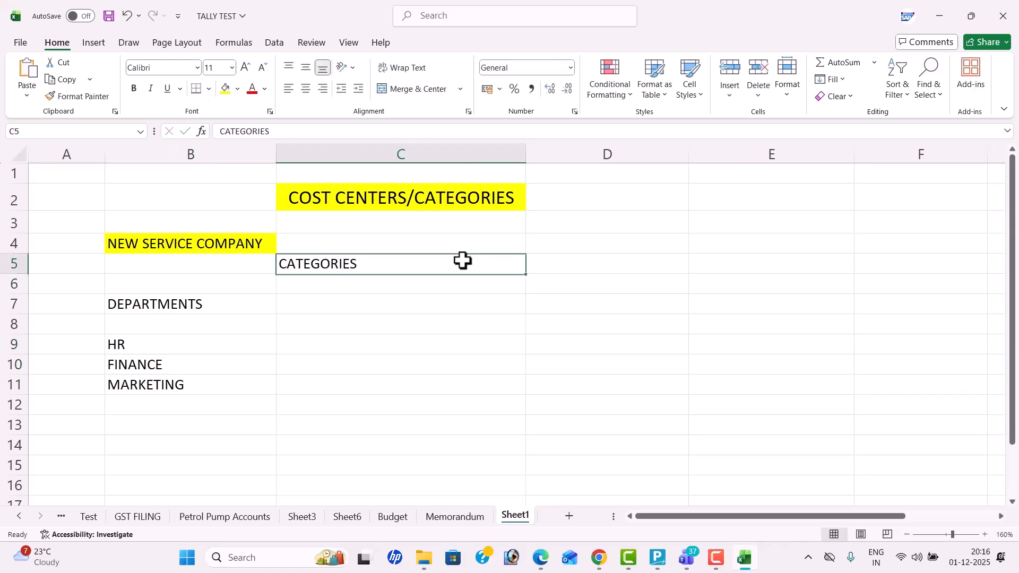
left_click(310, 89)
left_click(379, 303)
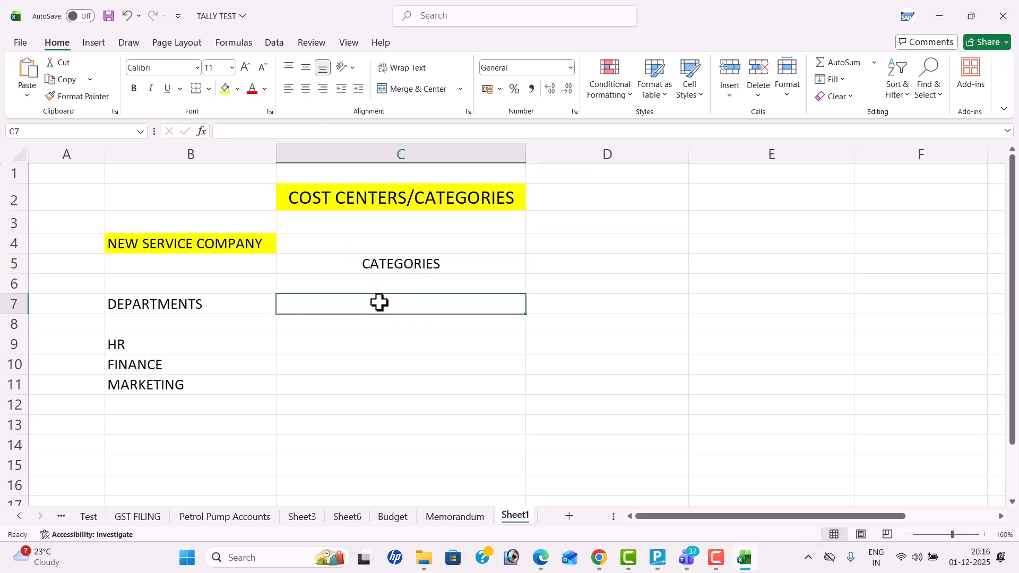
- Fill the CATEGORIES heading cell C5 with yellow
left_click(387, 281)
left_click(406, 267)
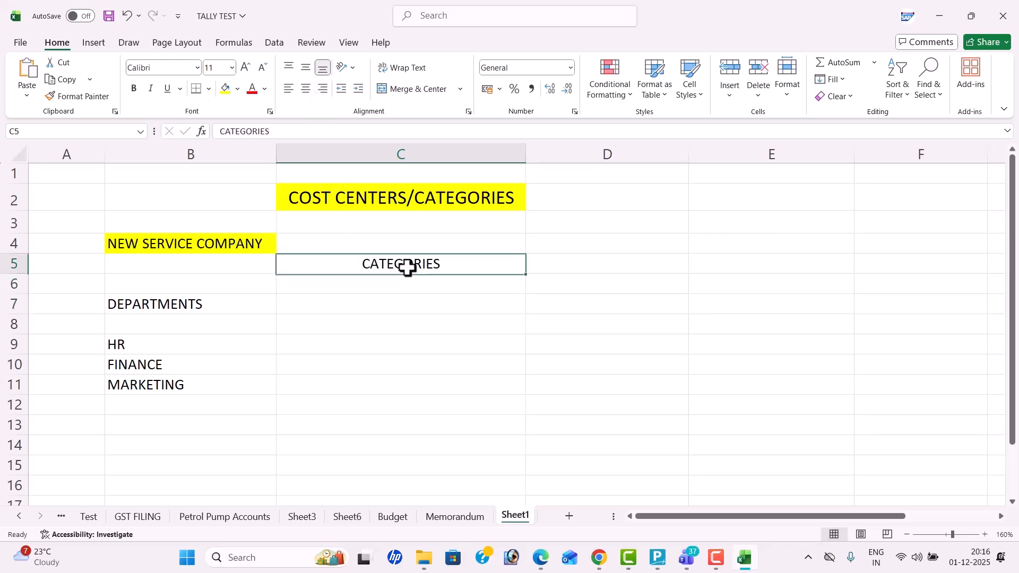
left_click(225, 90)
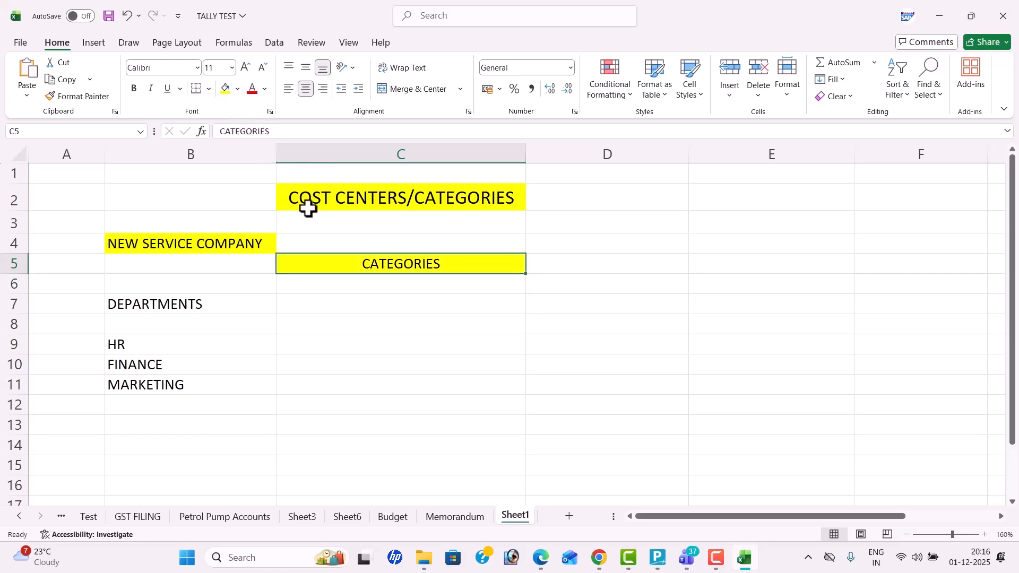
- Enter MANAGER in C6 under the CATEGORIES heading and reselect that cell
left_click(389, 290)
type("MANAGER")
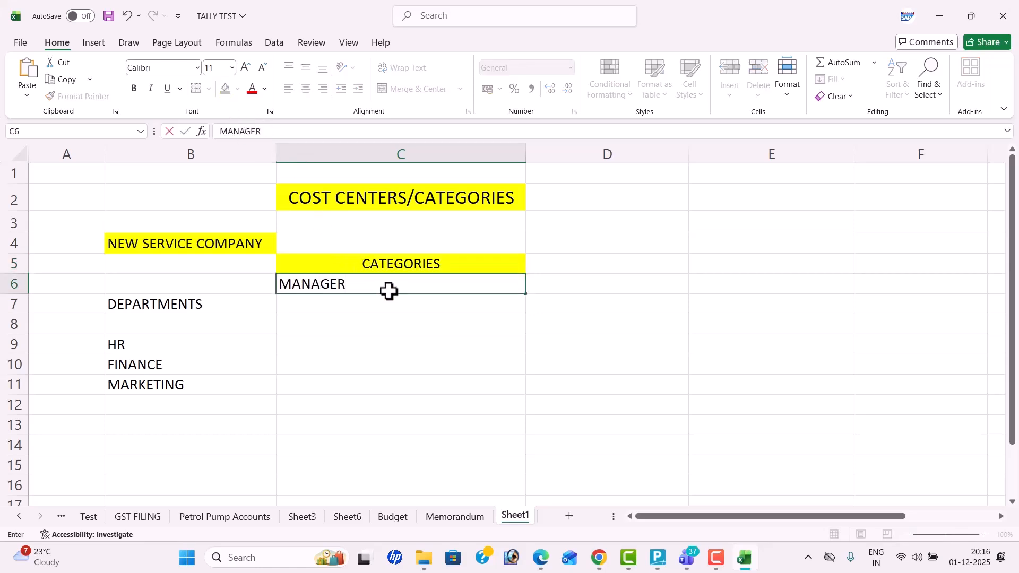
key("Return")
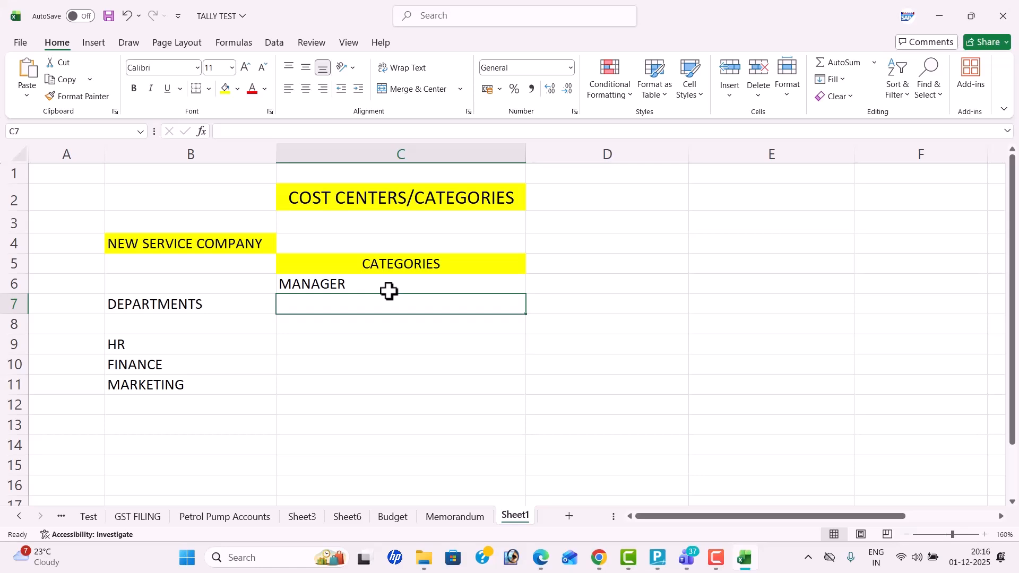
left_click(361, 279)
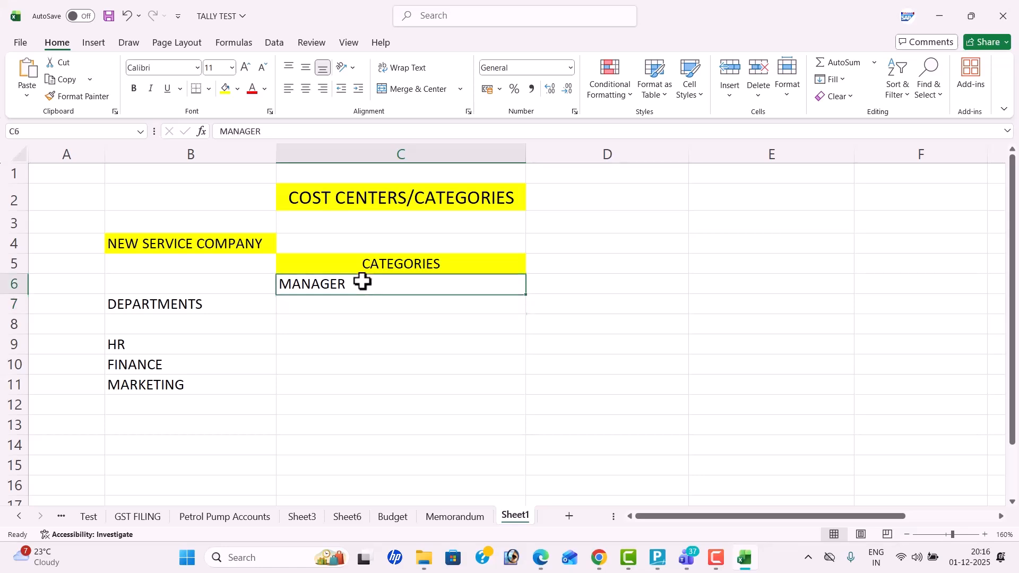
- Change the entry in C6 to MANAGERS, and add AGENTS in C7 and CLERKS in C8
double_click(360, 282)
type("S")
left_click(333, 306)
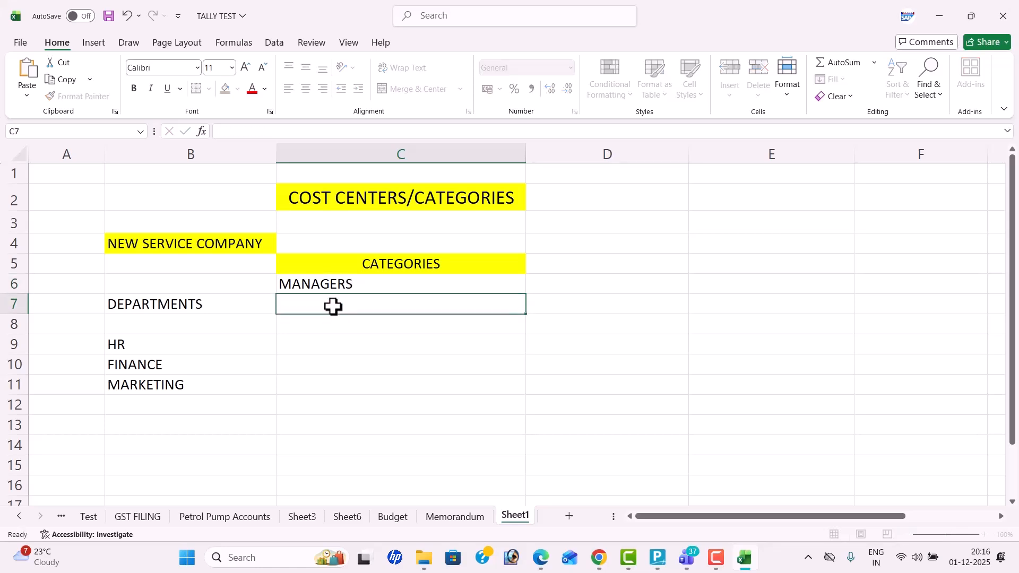
type("AGENTS")
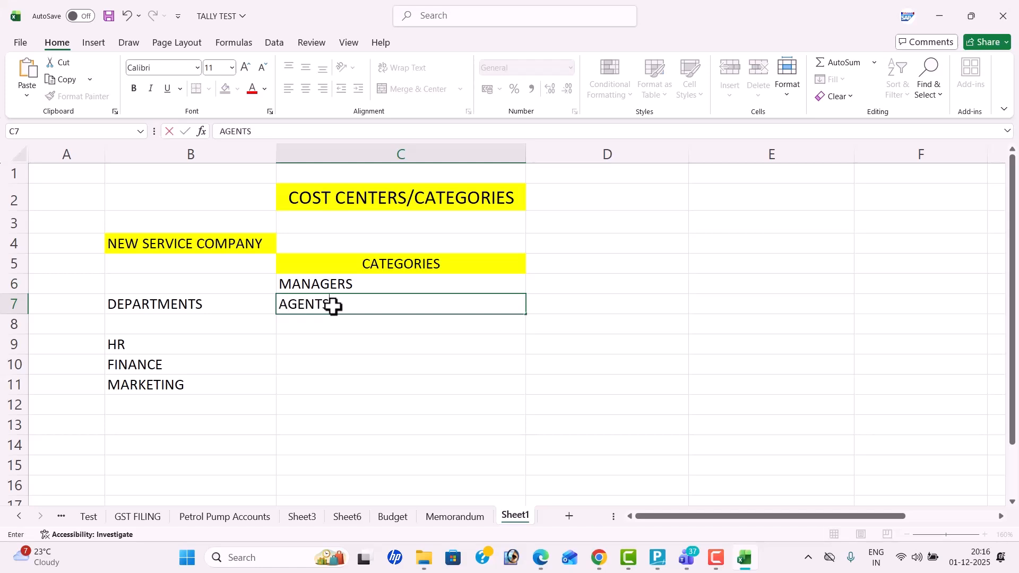
key("Return")
type("CLERKS")
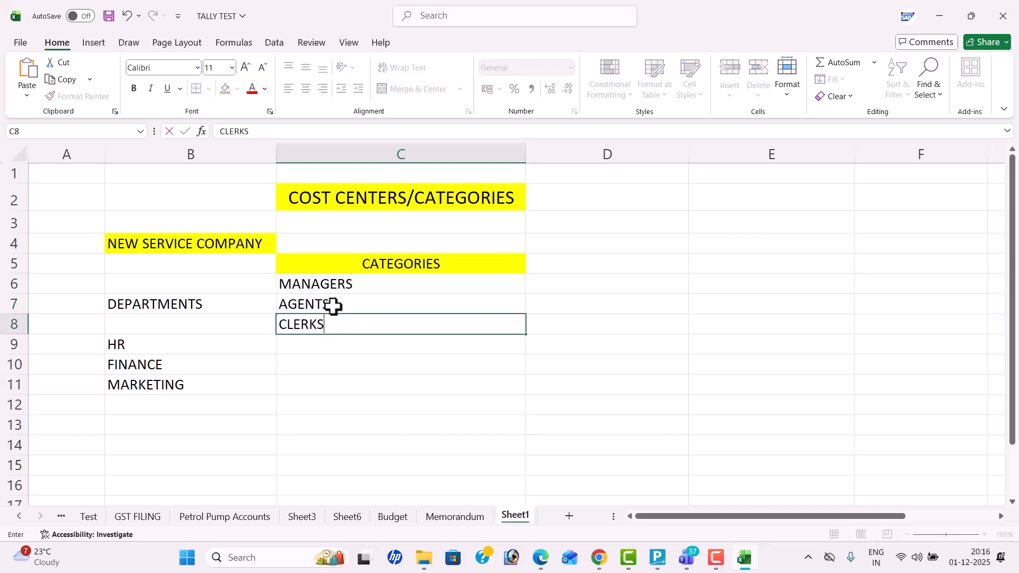
key("Return")
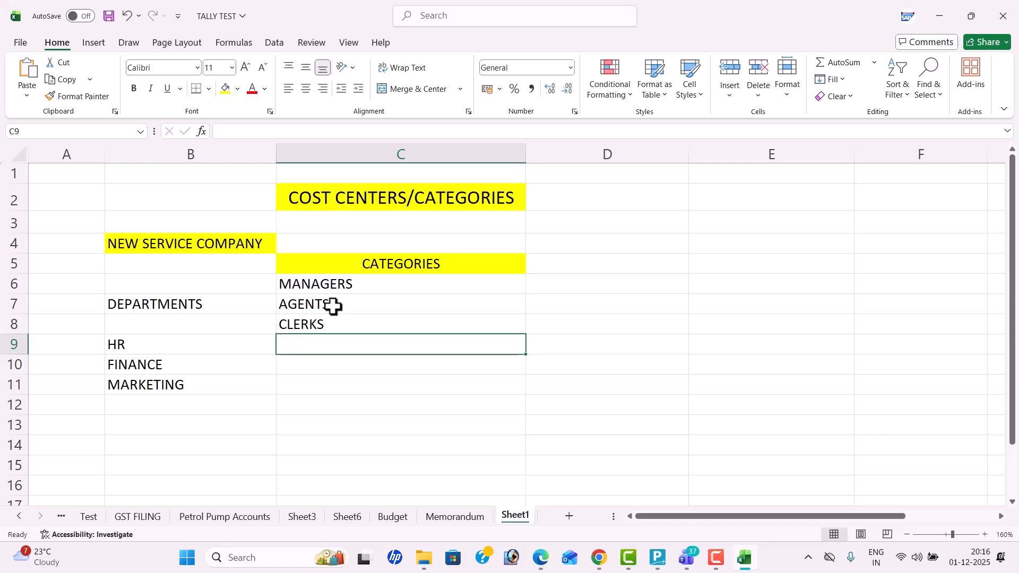
- Complete the categories list with SALES MAN in C9 and WORKERS in C10
type("SALES MAN")
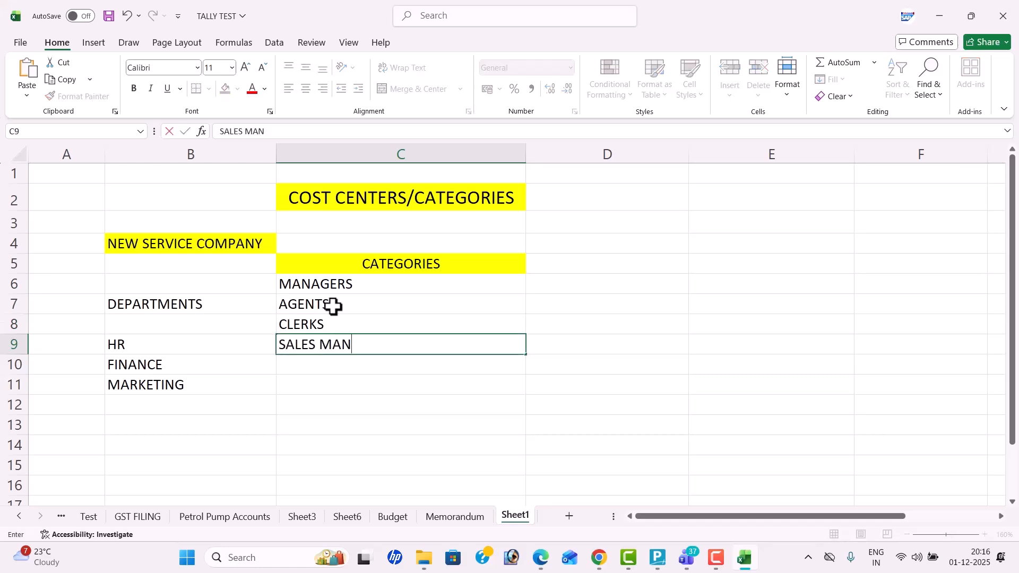
key("Return")
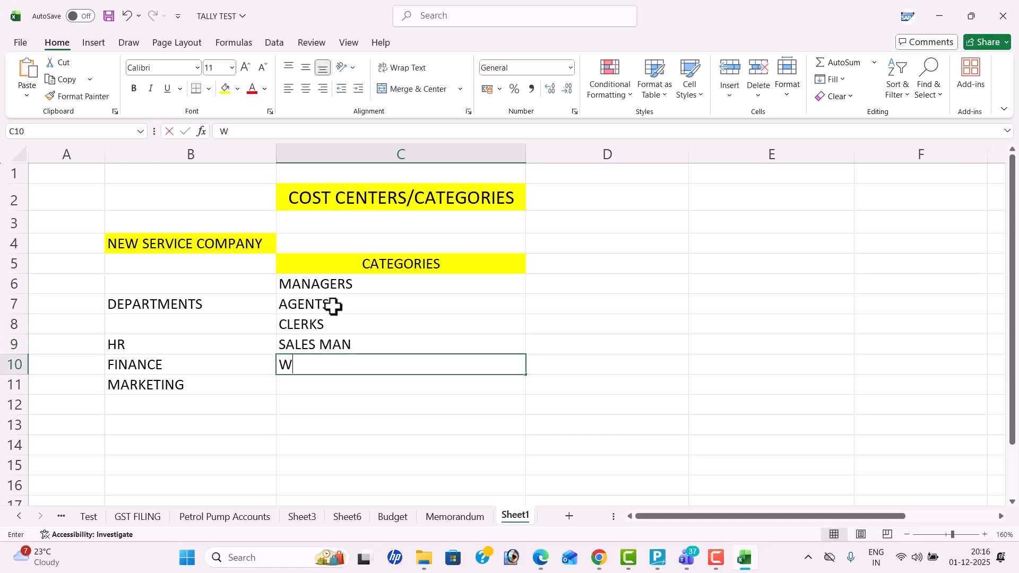
type("WOK")
key("BackSpace")
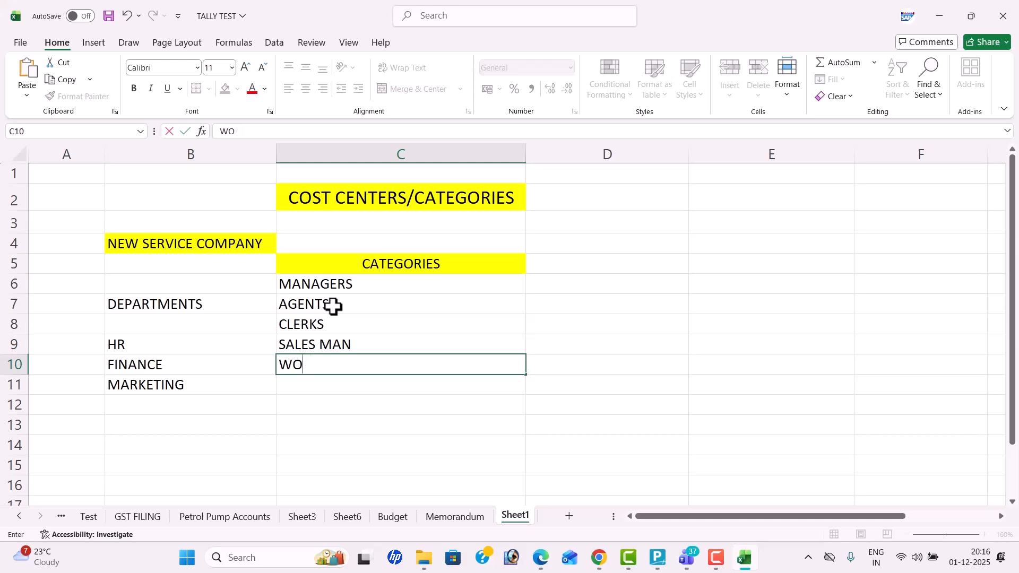
type("RKERS0")
key("Tab")
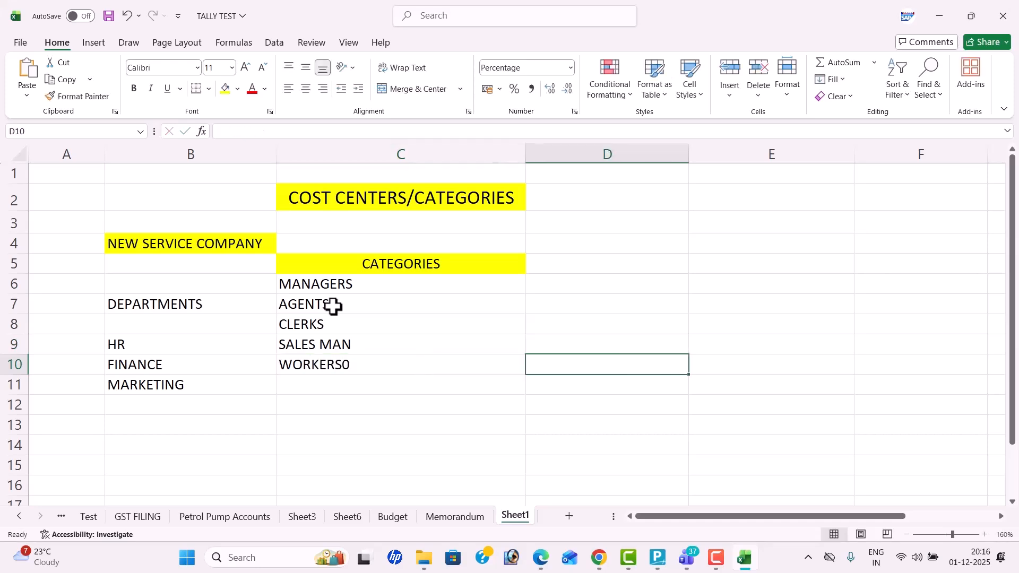
double_click(385, 372)
key("BackSpace")
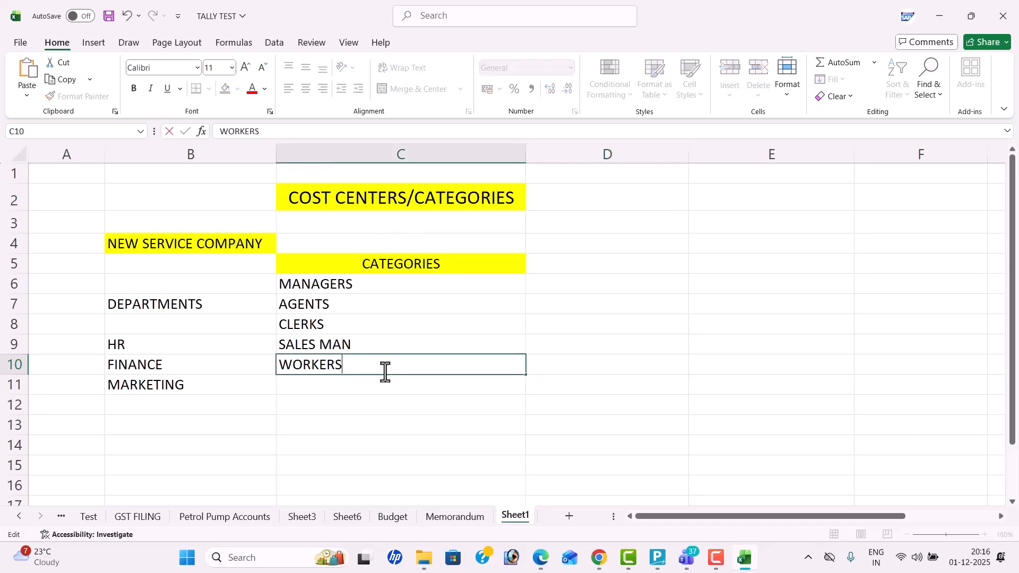
- Enter SALARIES in D6 and CHANGE in E6, beside the MANAGERS entry
left_click(553, 286)
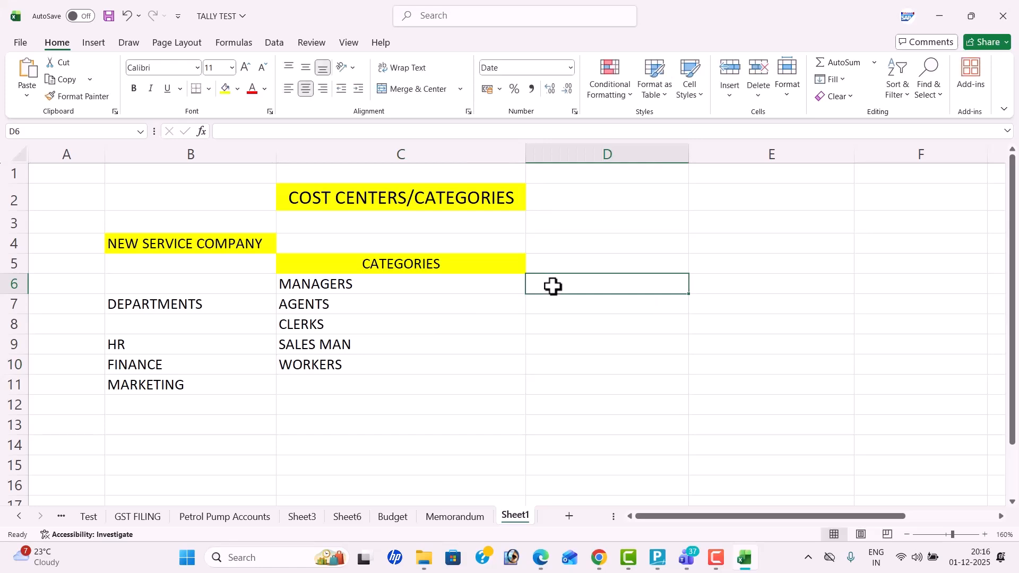
type("SA")
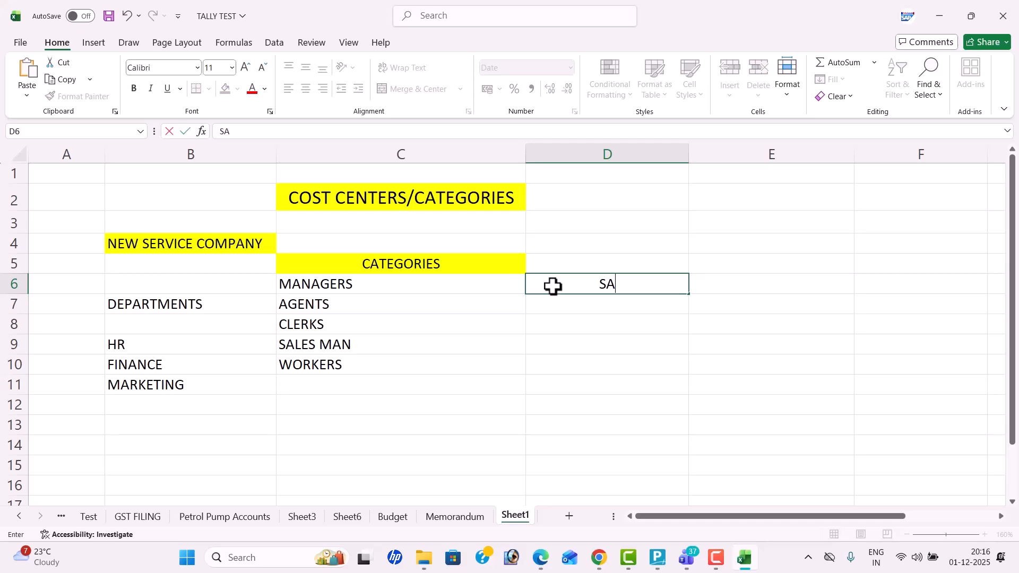
type("LARIES")
key("ctrl+Return")
key("Tab")
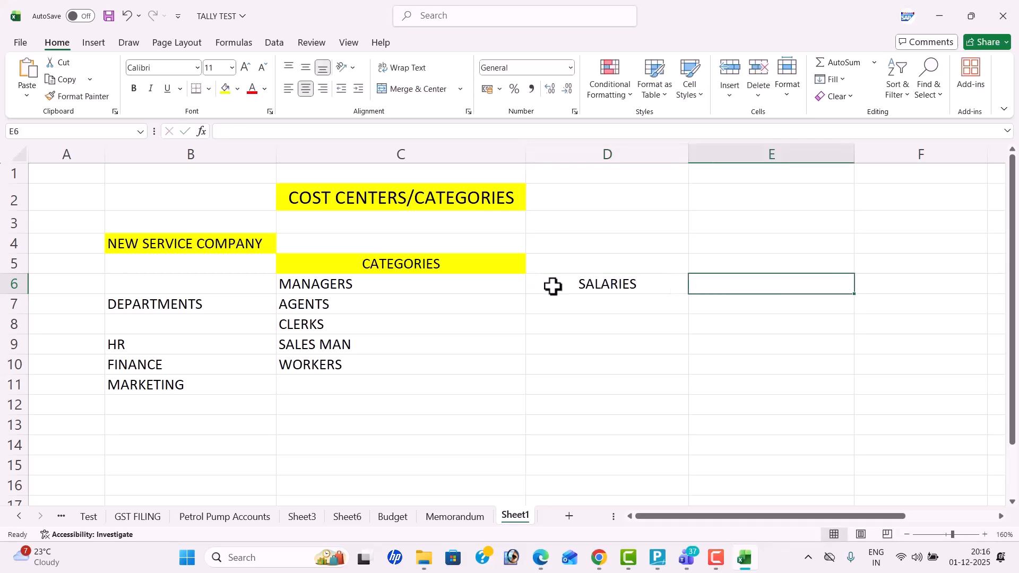
type("CHANGE")
key("Return")
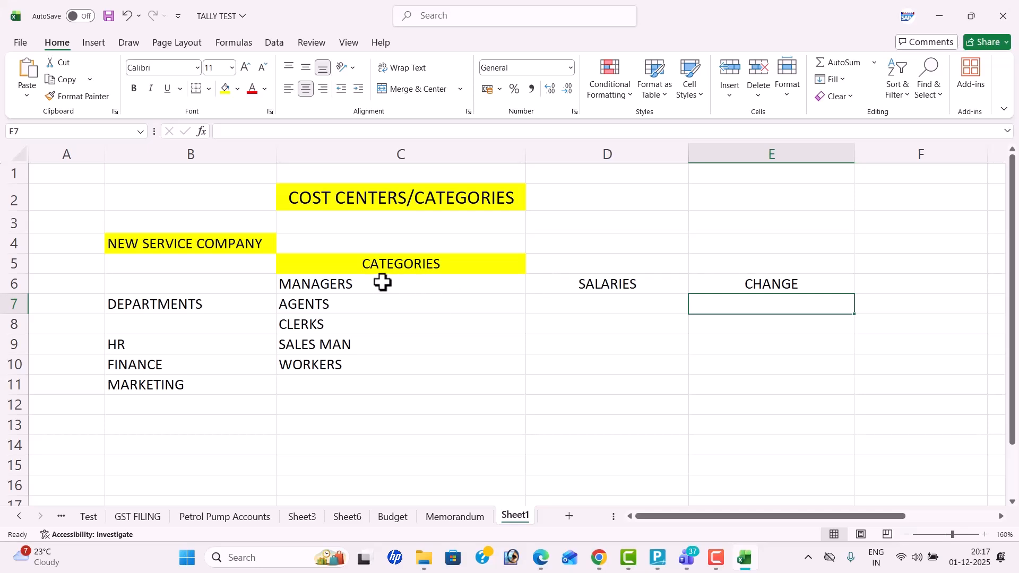
- Enter COMMISSION in D7 and WAGES in D8 below the SALARIES entry
left_click_drag(378, 282, 384, 356)
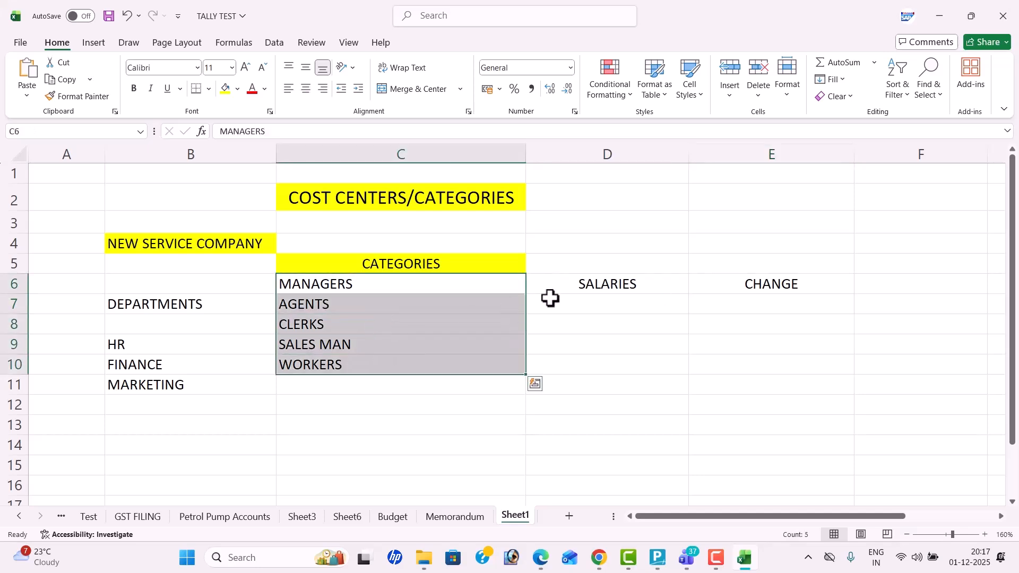
left_click(598, 300)
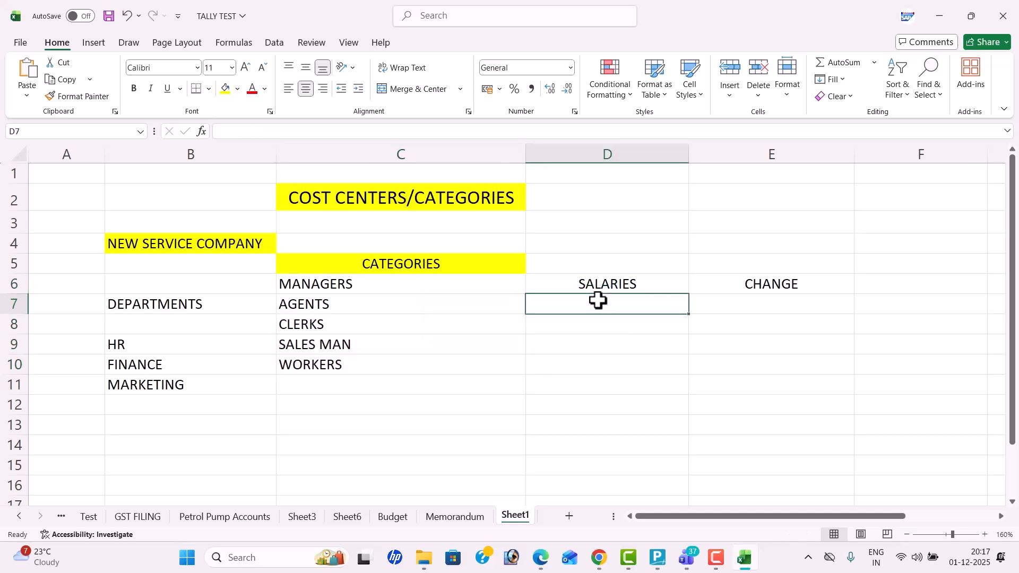
type("COMMI")
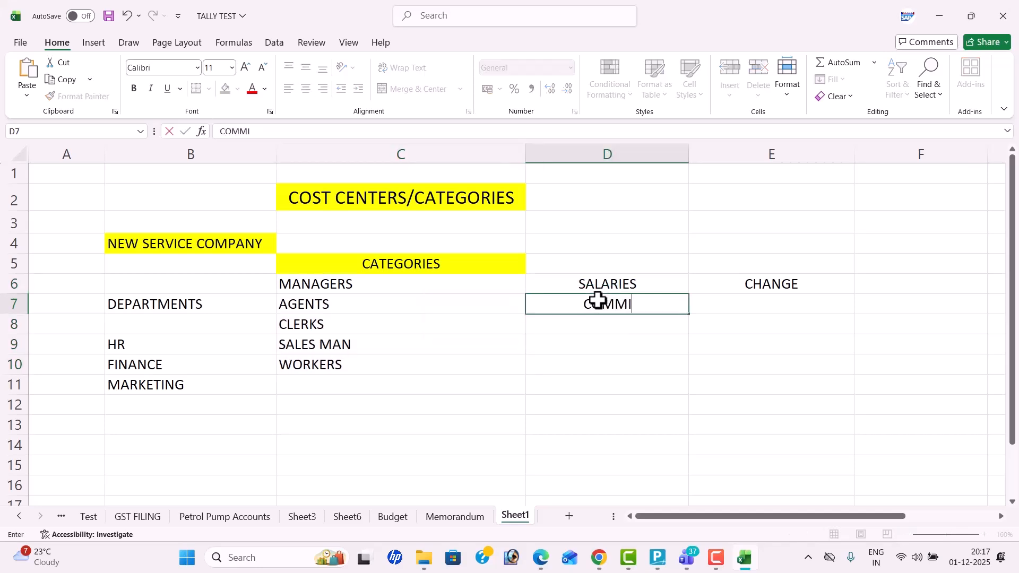
type("SSION")
key("Return")
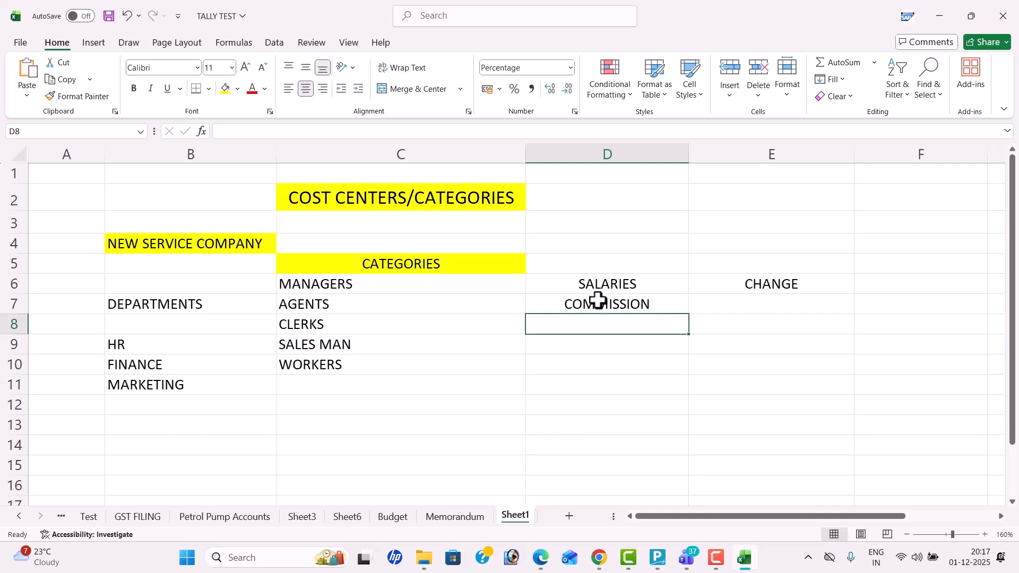
type("WAGES")
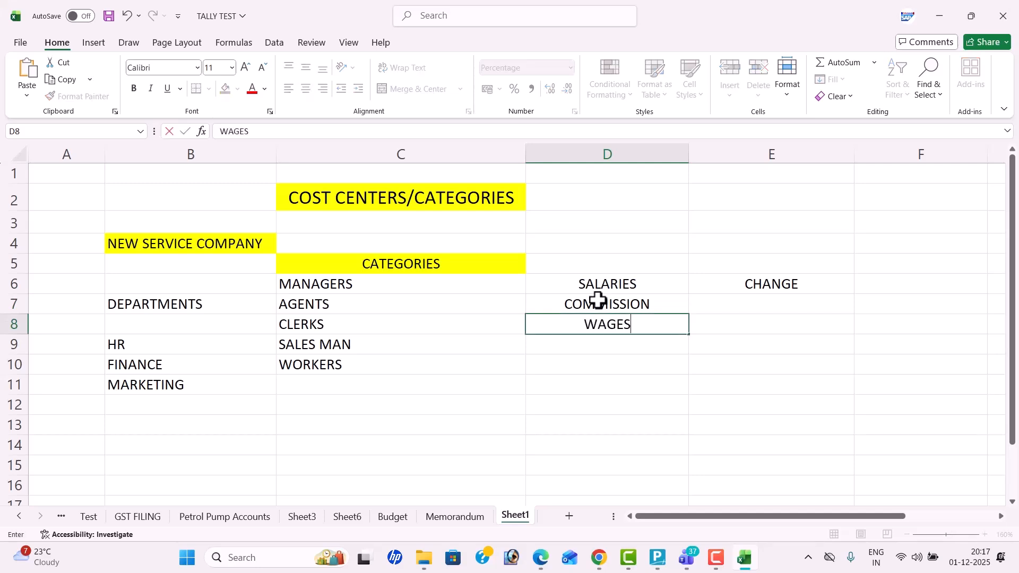
key("Return")
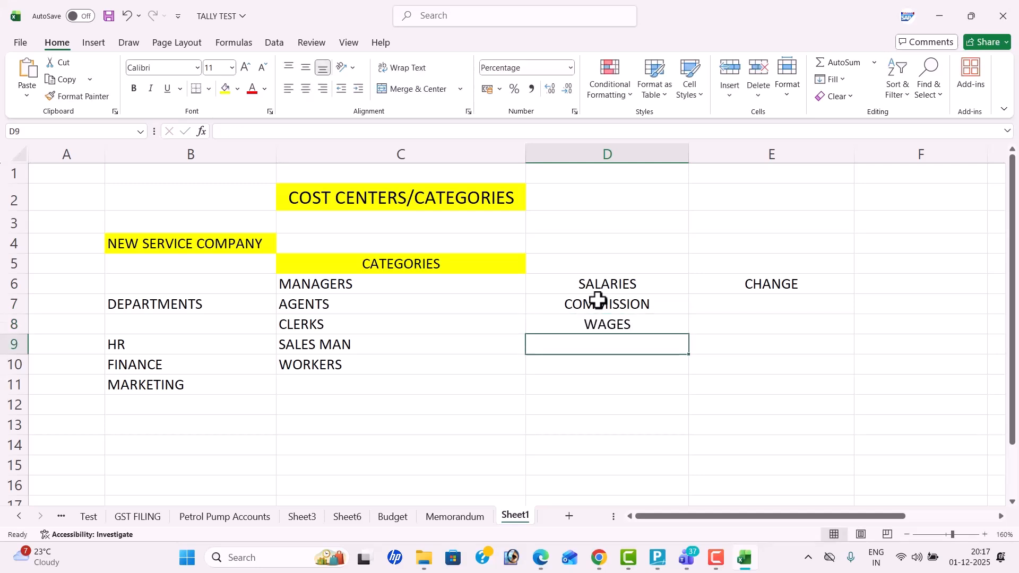
left_click(419, 287)
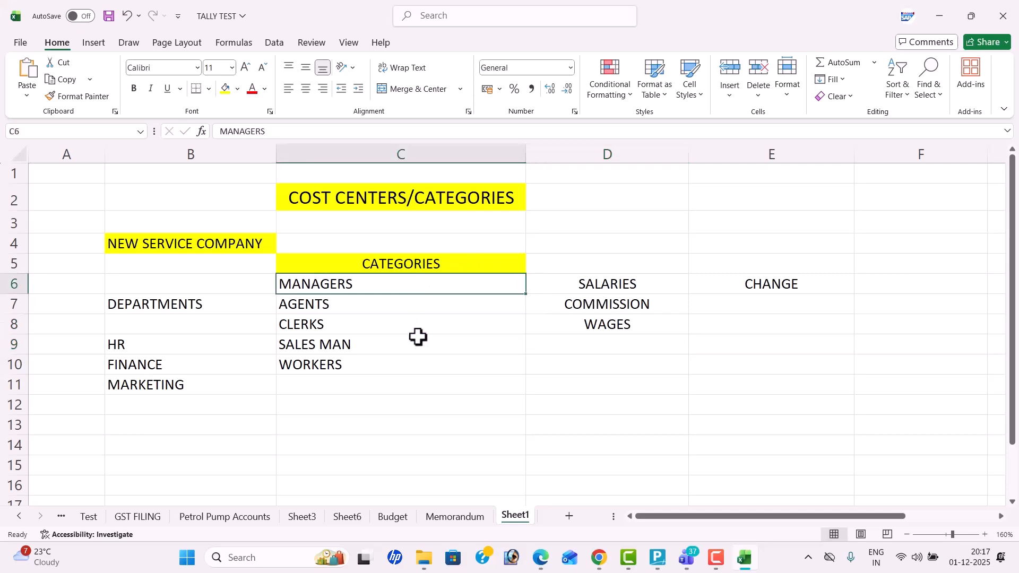
left_click(419, 367)
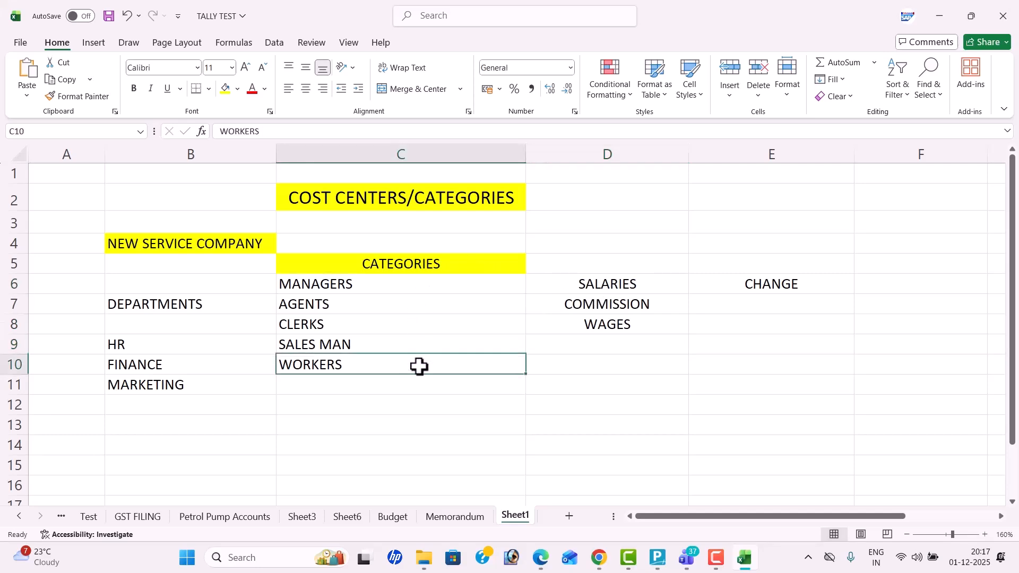
left_click(616, 288)
left_click(630, 303)
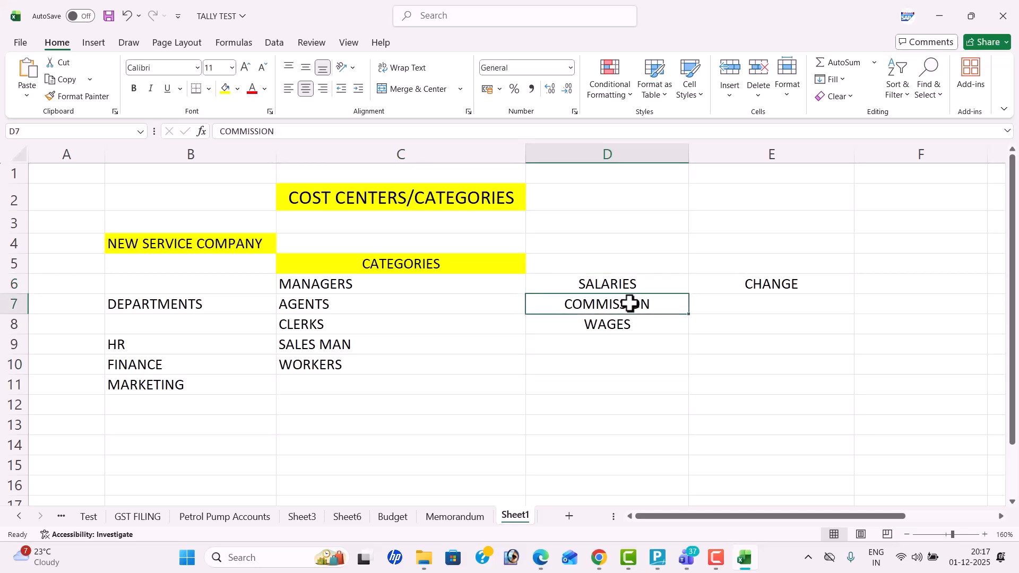
left_click(639, 335)
left_click(657, 321)
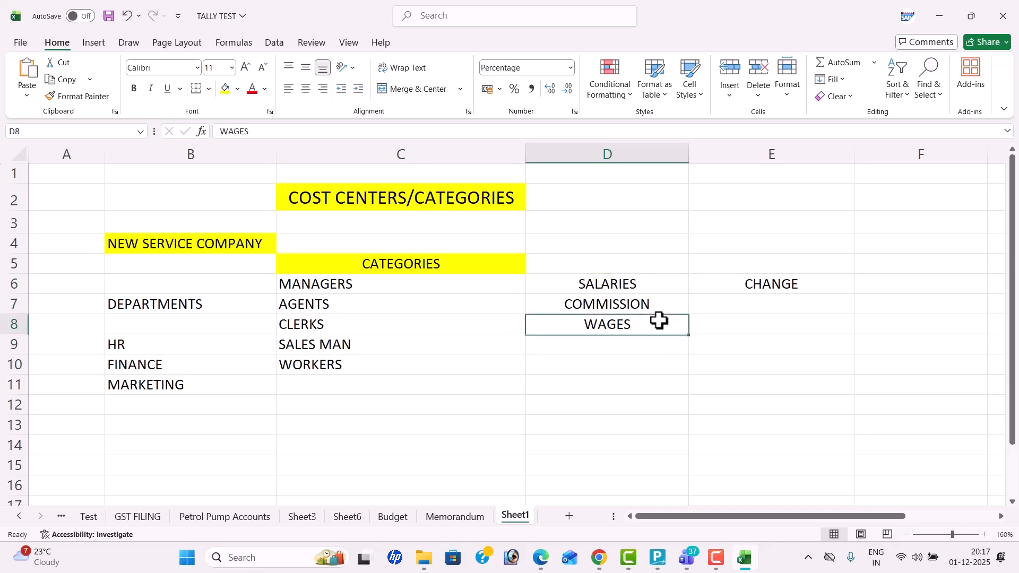
- Replace the text in E6 with the heading COST CENTERS
left_click(755, 285)
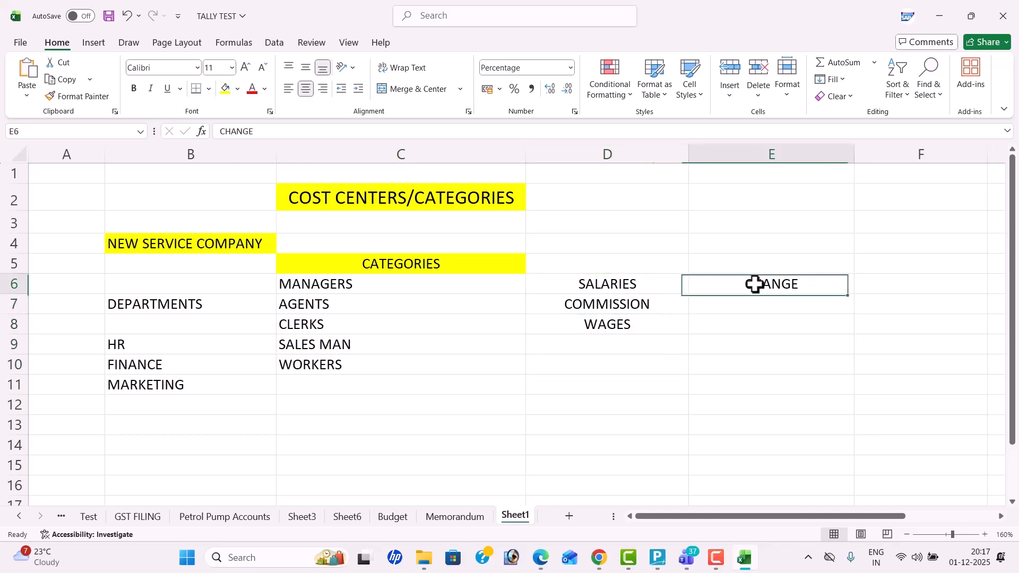
type("COST CENTR")
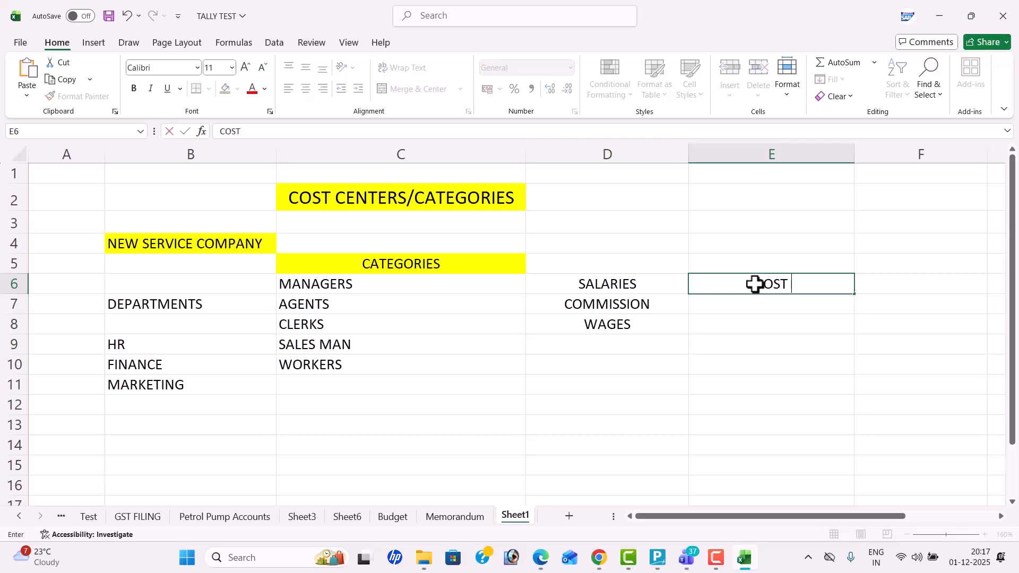
key("BackSpace")
type("ERS")
key("Return")
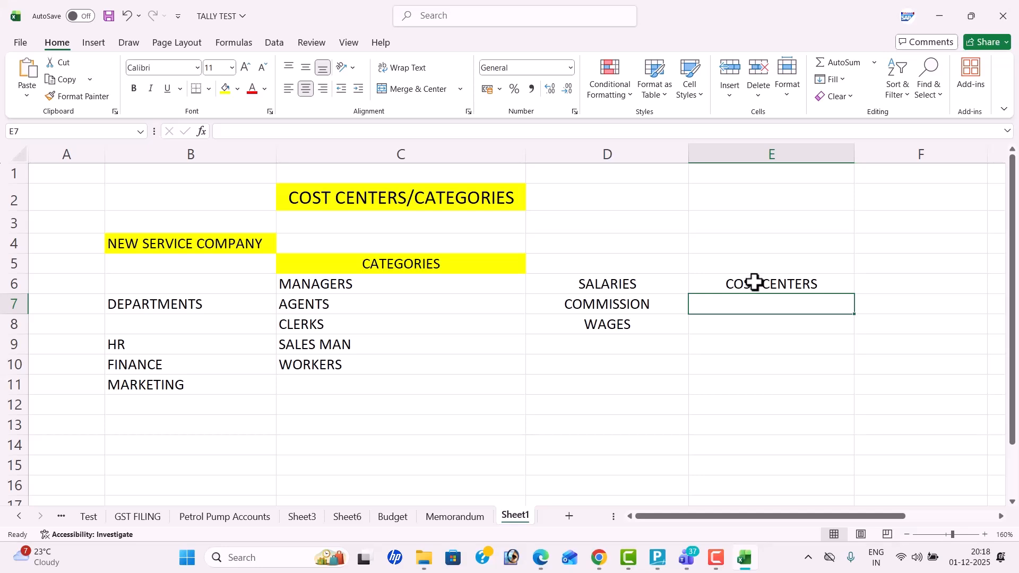
left_click(455, 285)
left_click(464, 307)
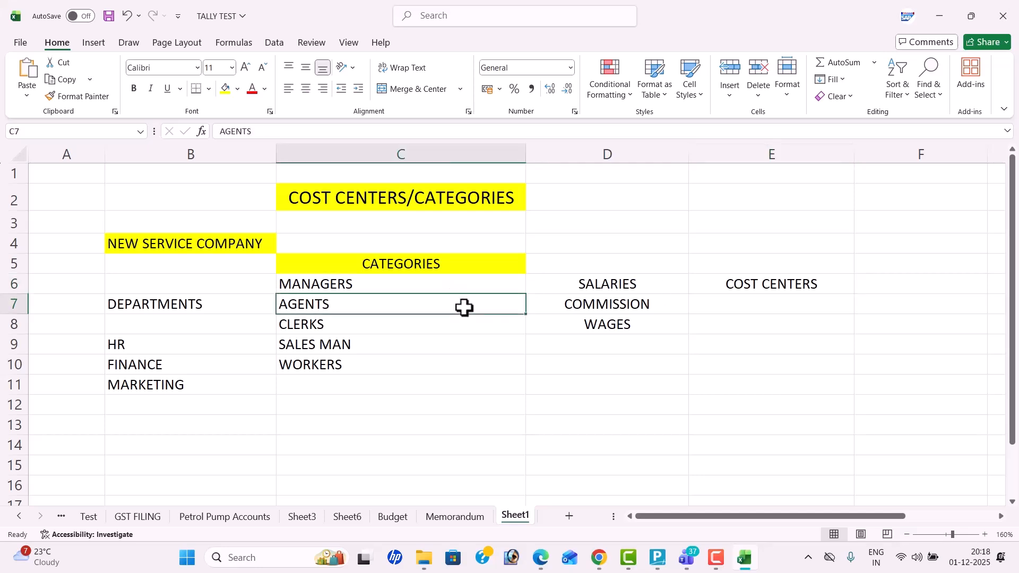
left_click(471, 320)
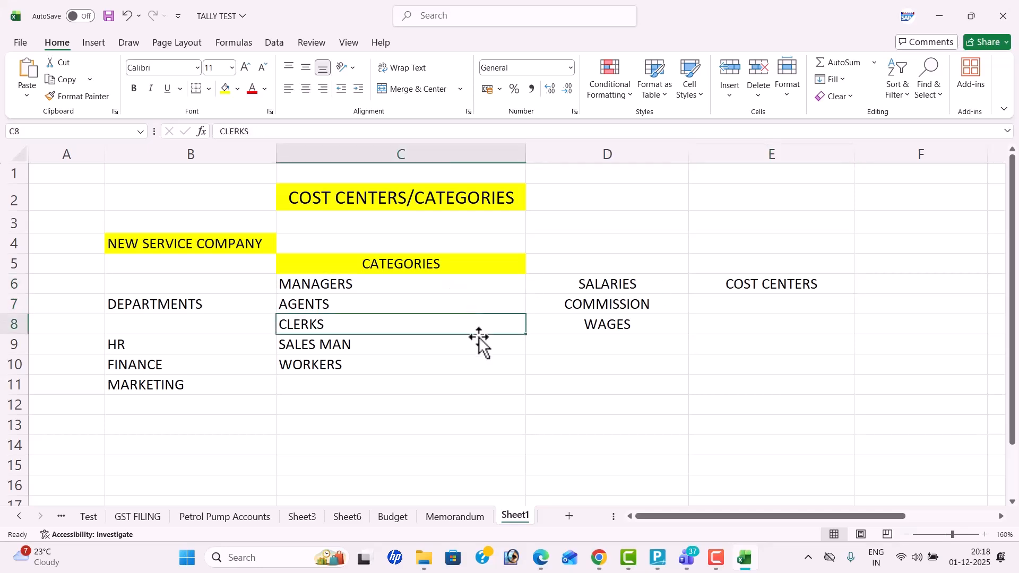
left_click(479, 340)
left_click(489, 360)
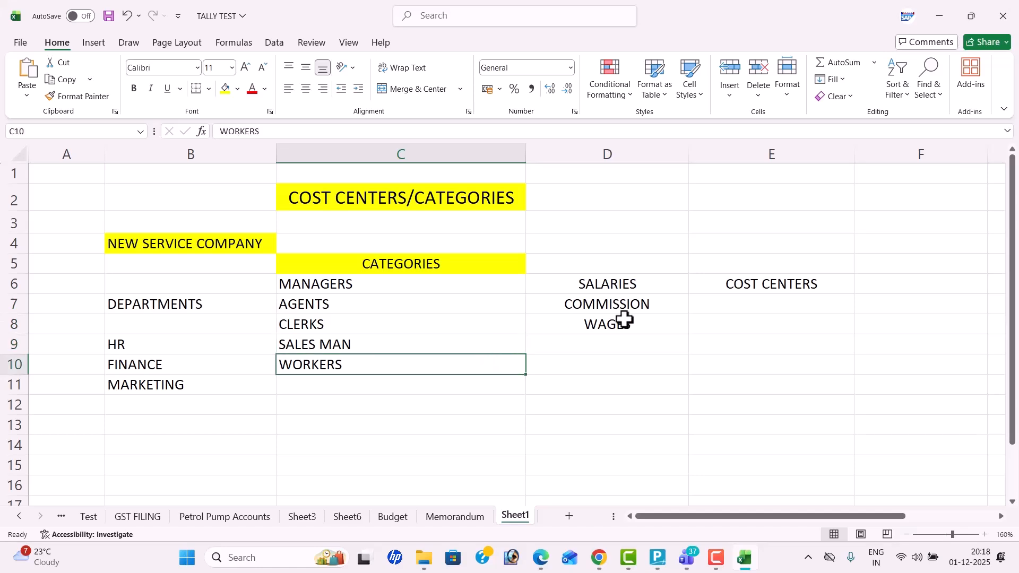
- Enter MANAGERS in E7 below the COST CENTERS heading
left_click(741, 304)
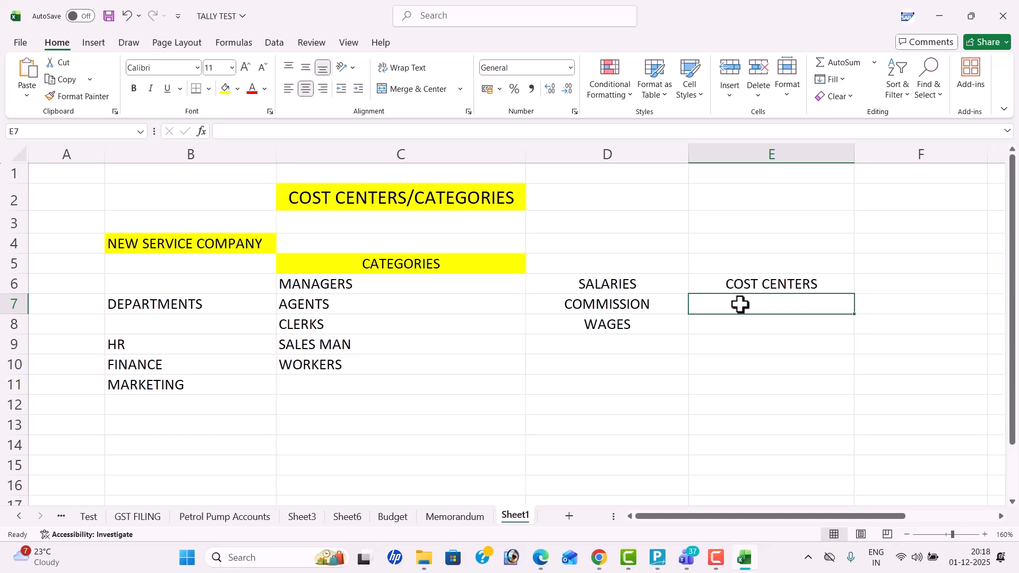
type("RS/CA")
key("BackSpace")
key("BackSpace")
type("MANAGERS")
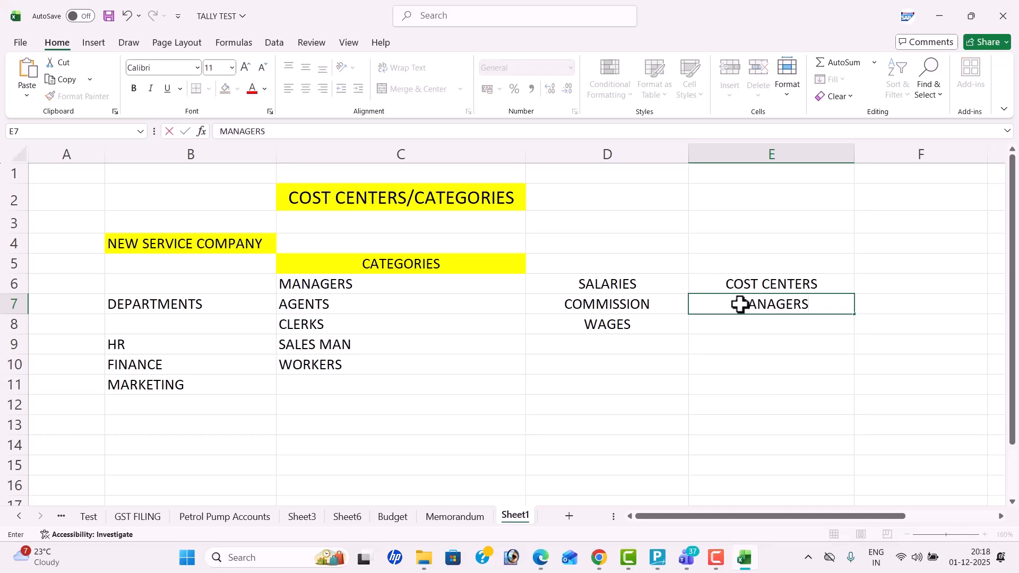
key("Tab")
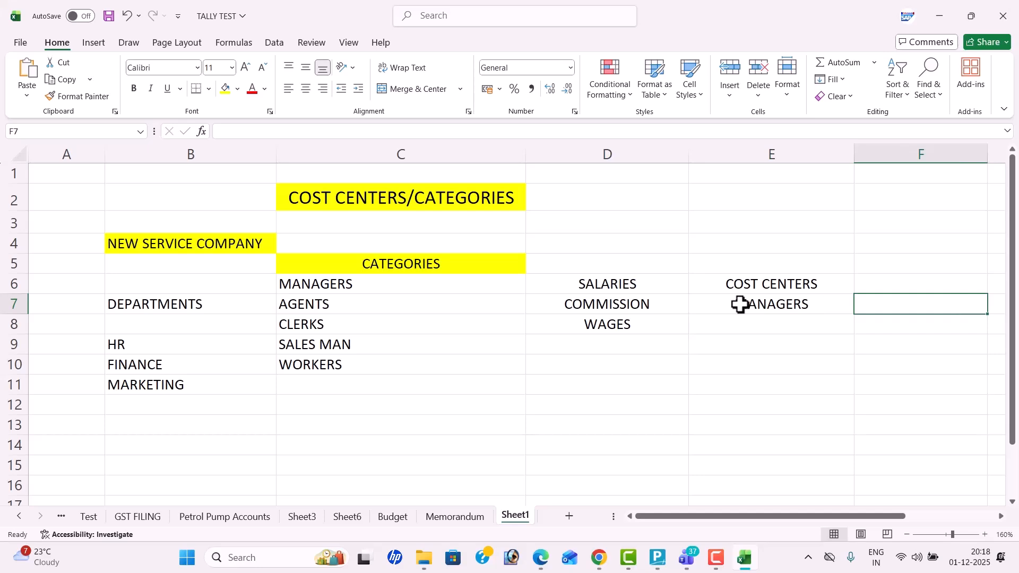
- Move the COST CENTERS heading from E6 to F6
key("Right")
key("Left")
key("Left")
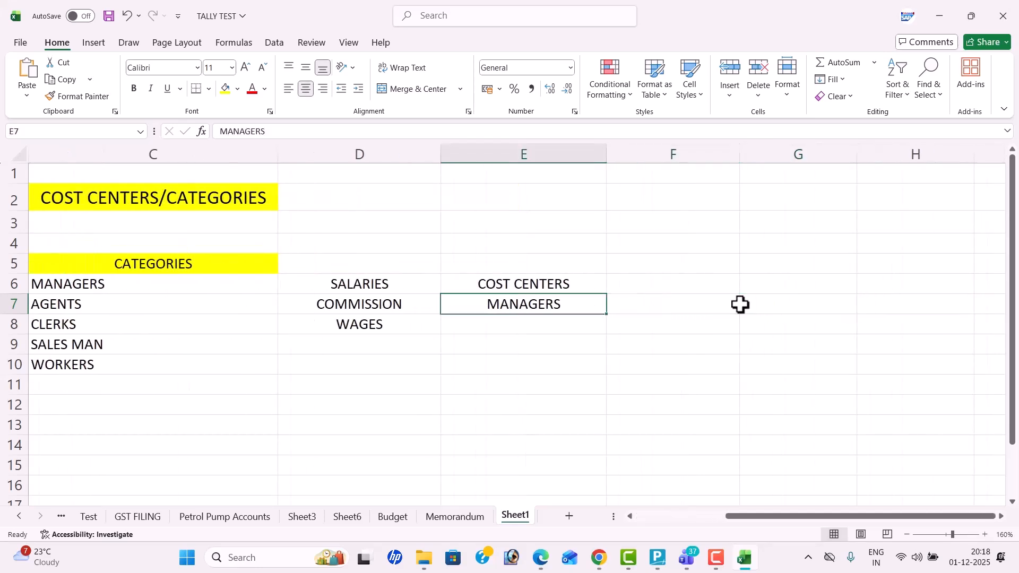
key("Up")
key("ctrl+x")
left_click(690, 288)
key("ctrl+v")
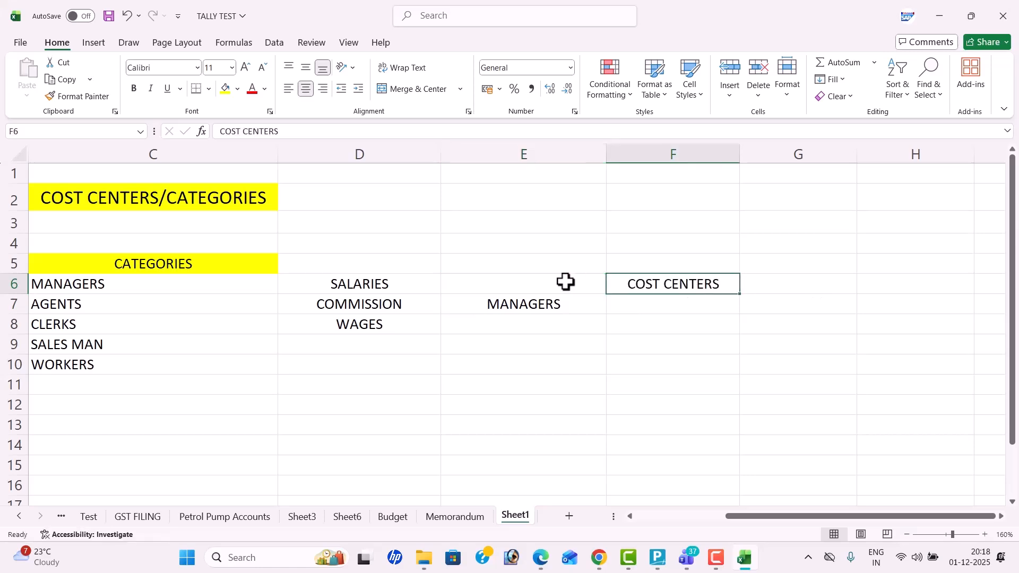
- Enter the heading CATEGORIES in E6 above MANAGERS, and select F7 under COST CENTERS
left_click(531, 284)
type("CATEGORIES")
key("Tab")
key("Down")
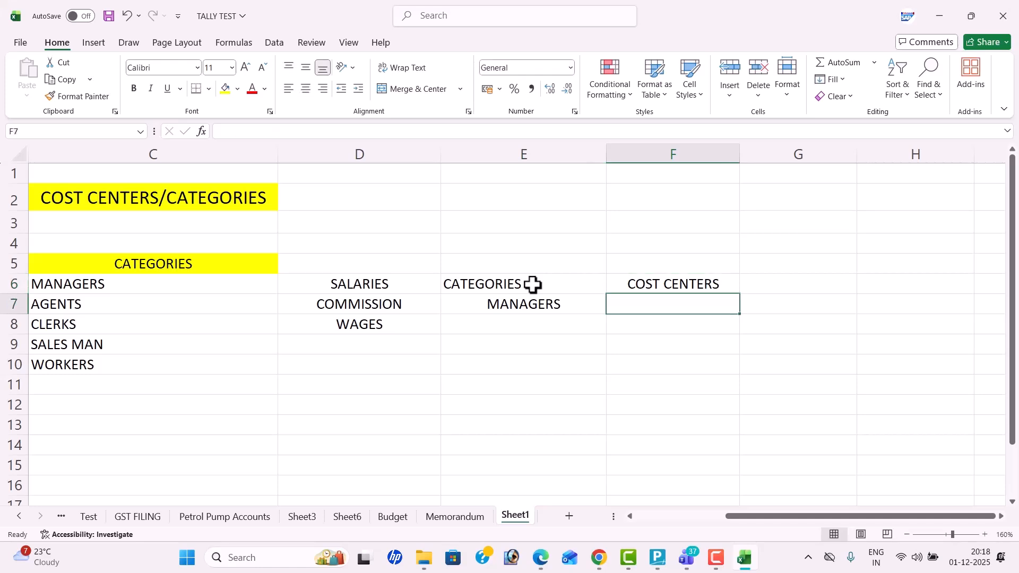
- List four managers' first names in F7 to F10 under the COST CENTERS heading
type("RAMU")
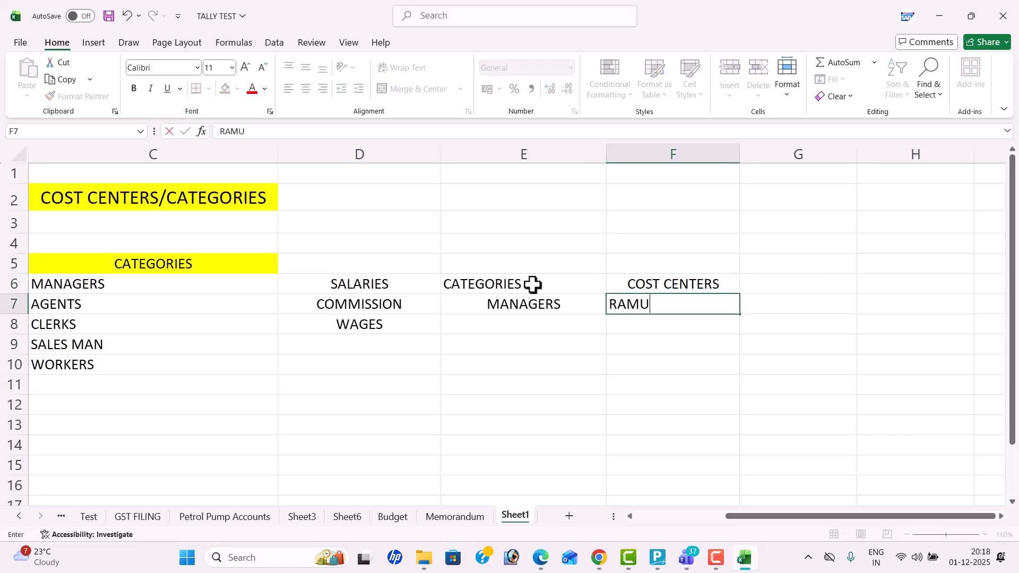
key("Return")
type("NEERAJ")
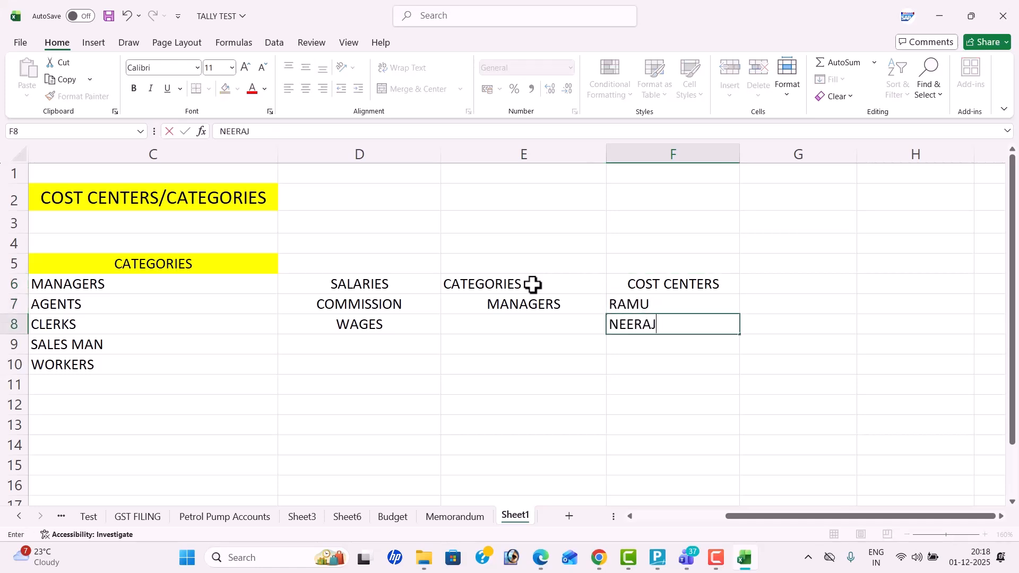
key("Return")
type("KRISH")
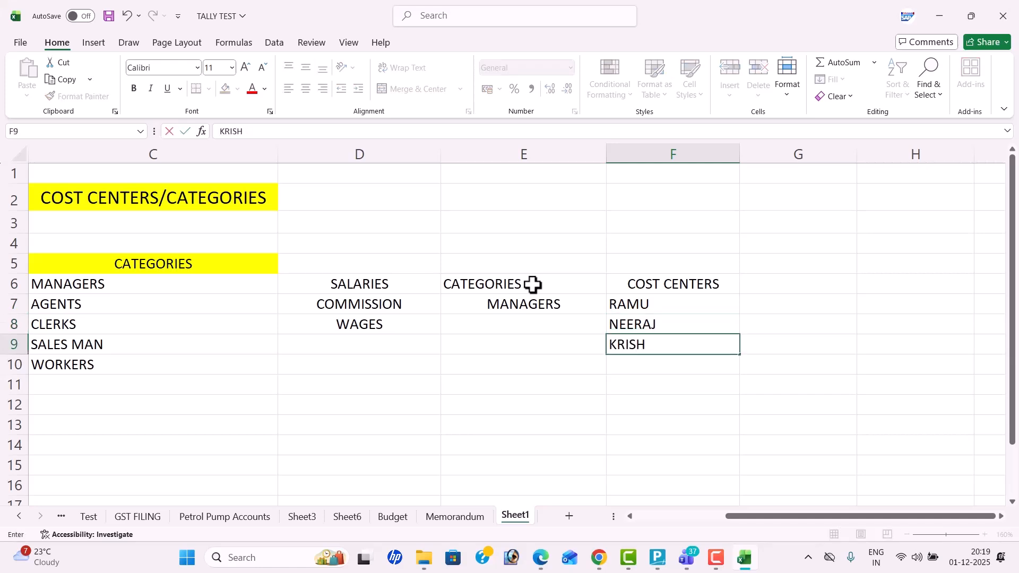
key("Return")
type("N")
key("BackSpace")
key("BackSpace")
type("BALU")
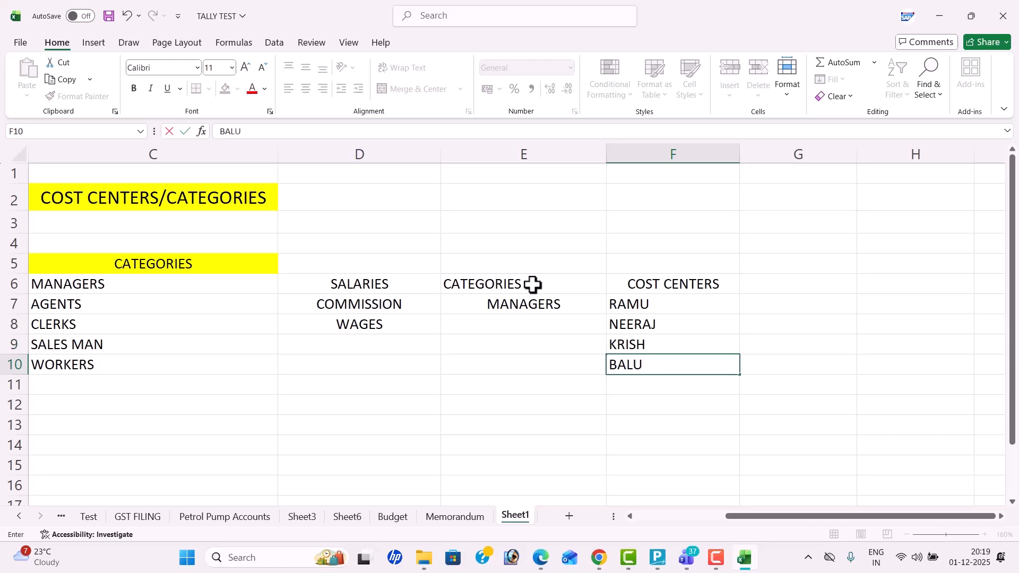
key("Return")
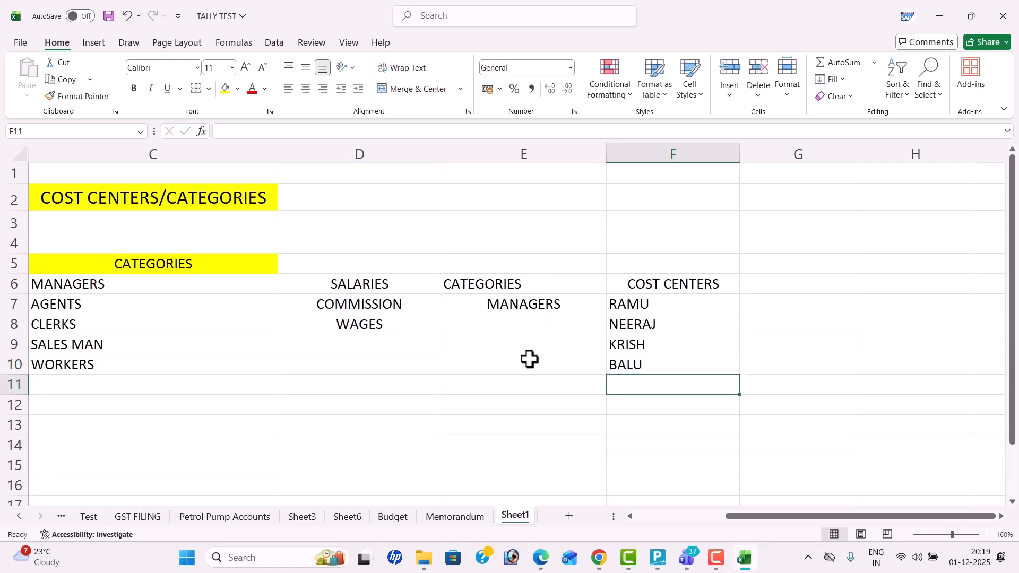
- Enter the category AGENTS in E12 and list four agents' first names beside it in F12 to F15
left_click(523, 406)
type("AGENTS")
key("Tab")
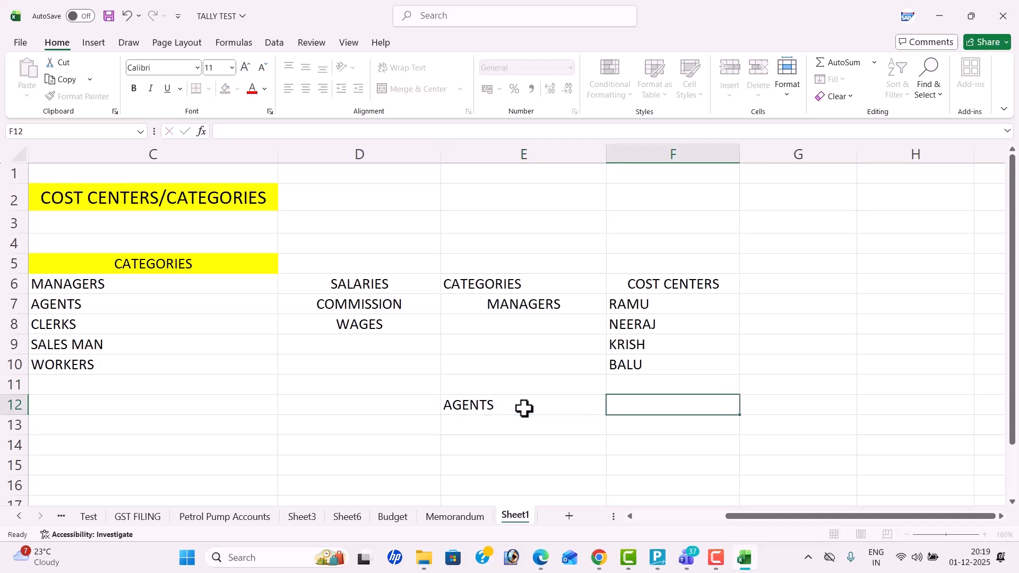
type("JAI")
key("Return")
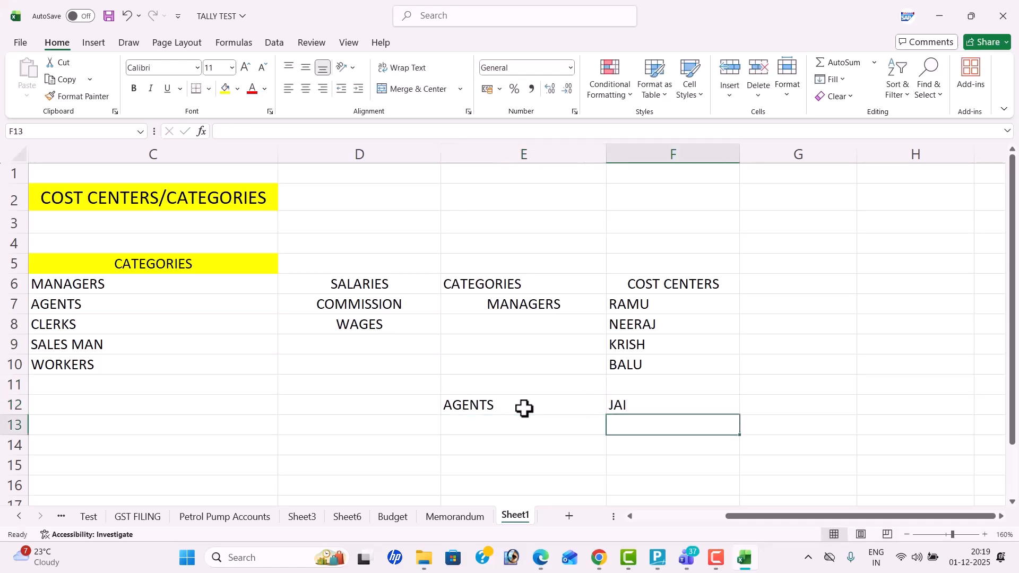
type("KA")
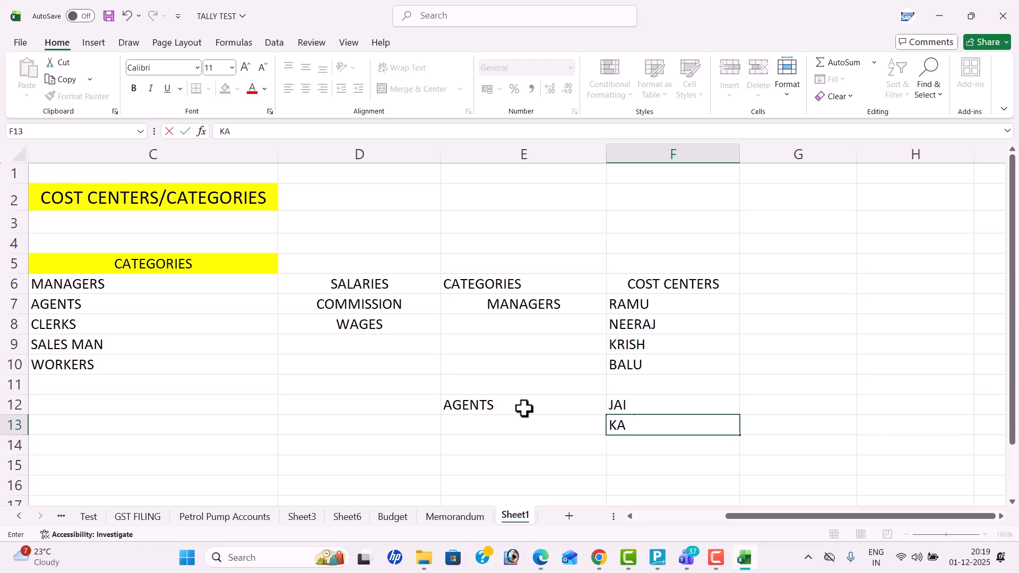
type("RTHIK")
key("Return")
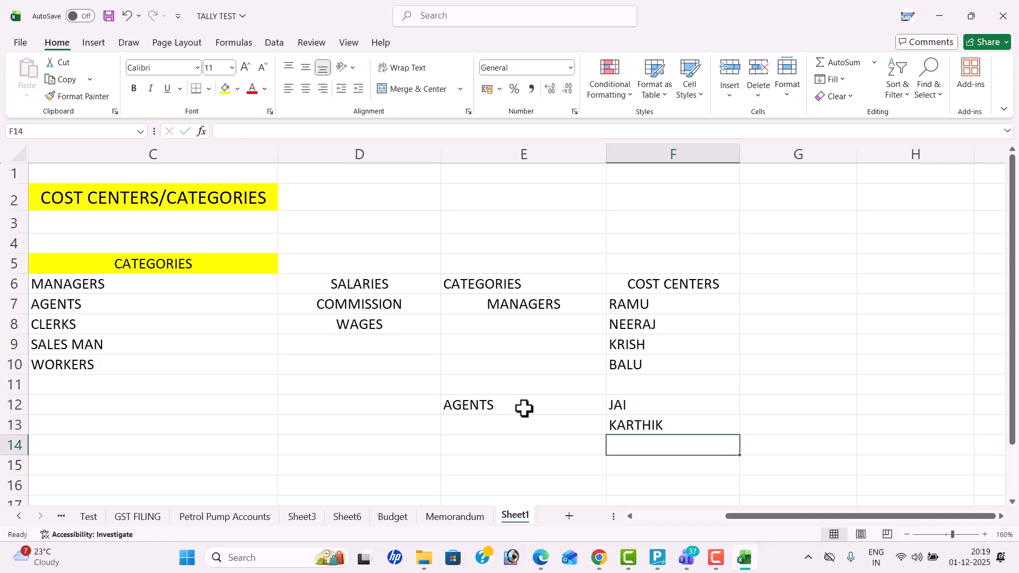
type("MANOJ")
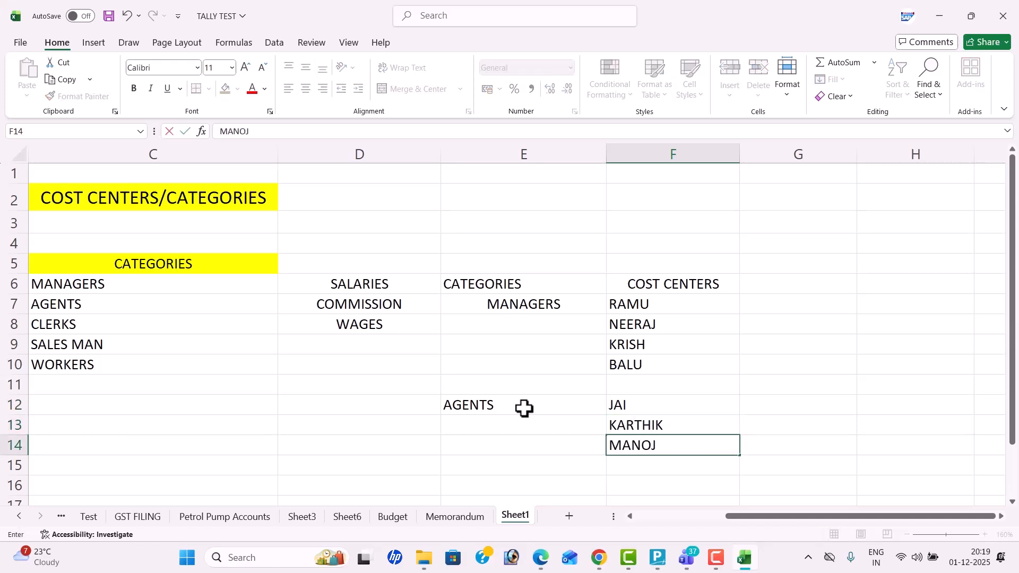
key("Return")
type("PALLAVI")
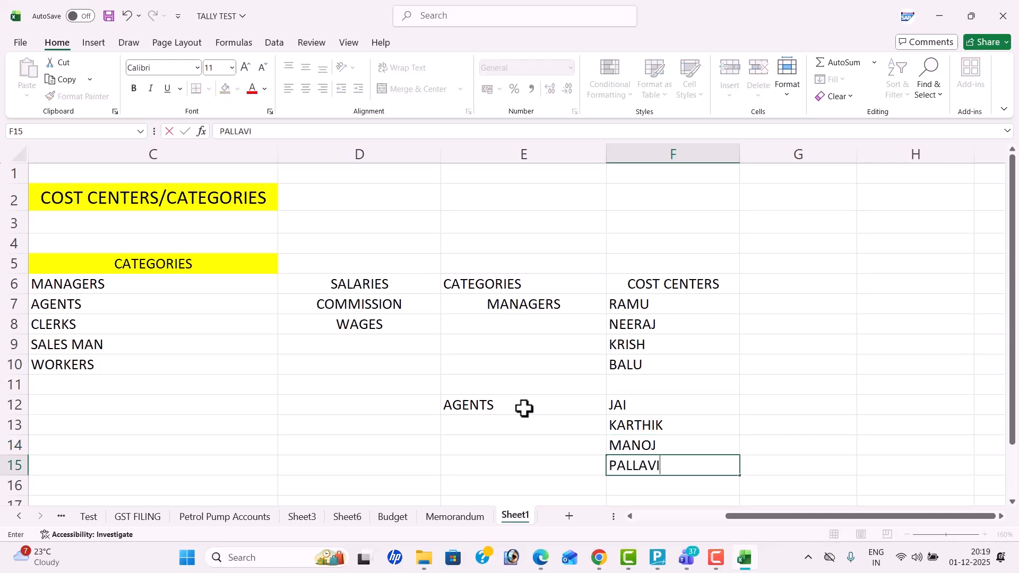
key("Return")
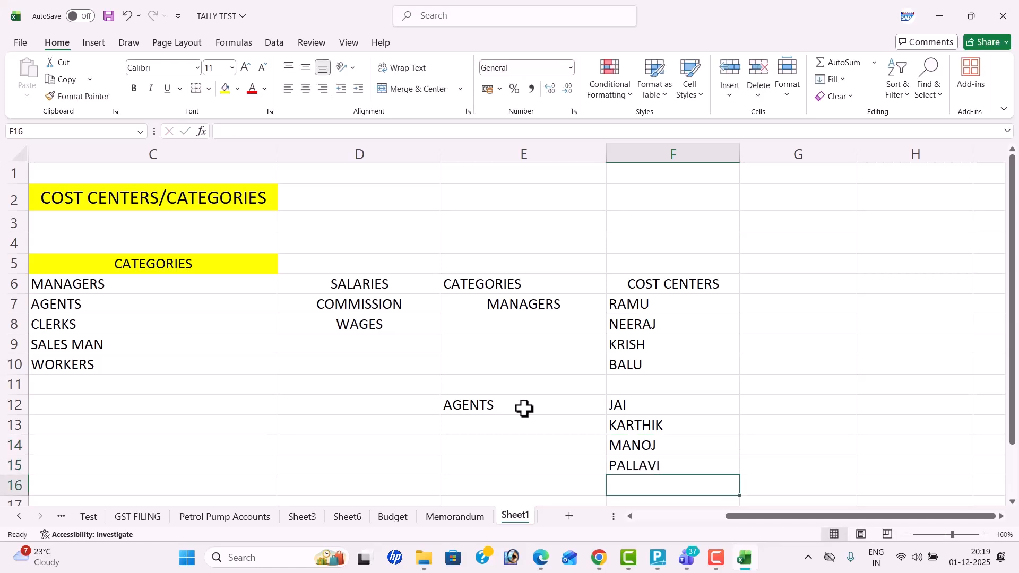
- Left-align MANAGERS in E7 and fill both the MANAGERS and AGENTS cells with yellow
left_click(512, 303)
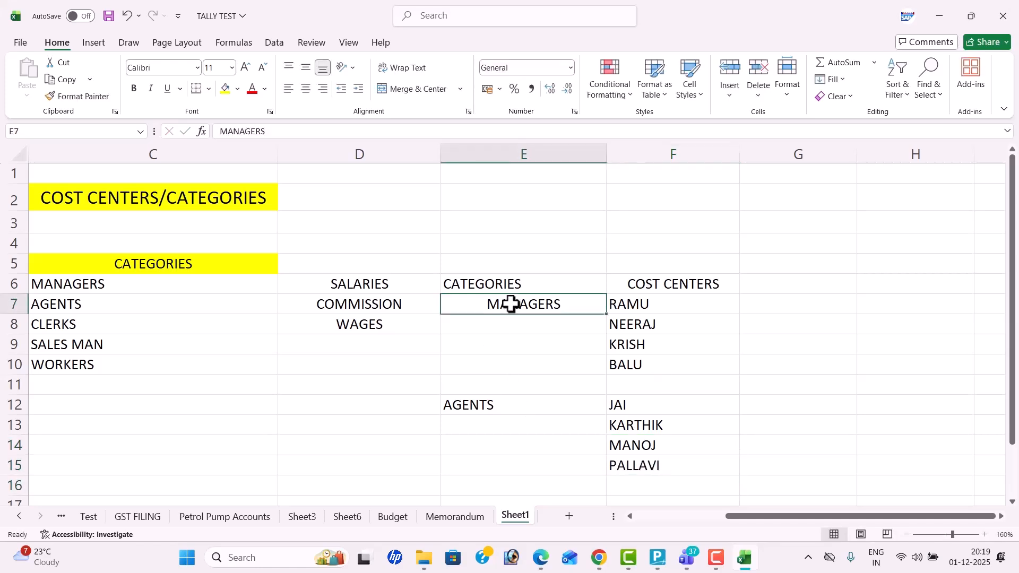
left_click(290, 89)
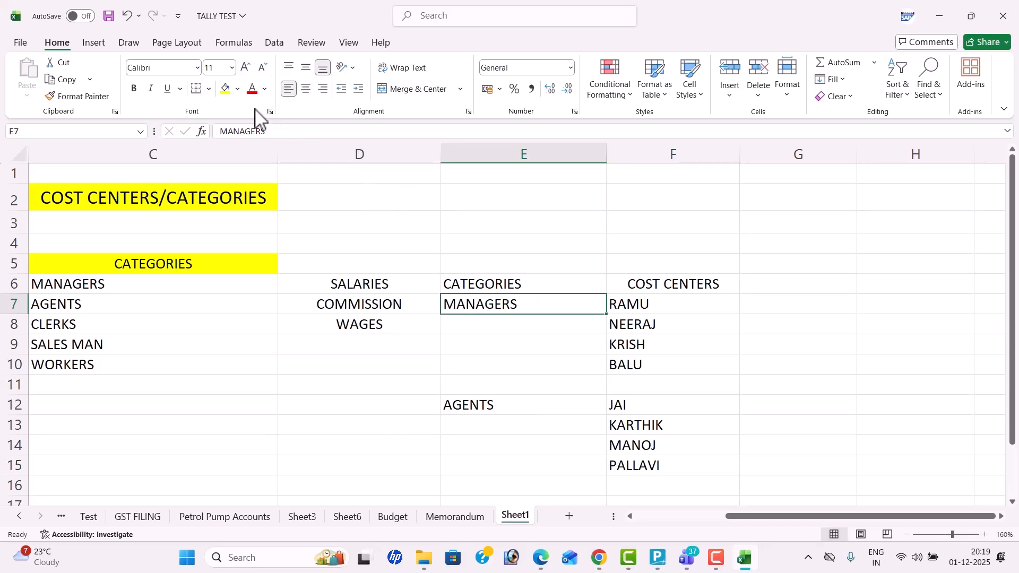
left_click(226, 89)
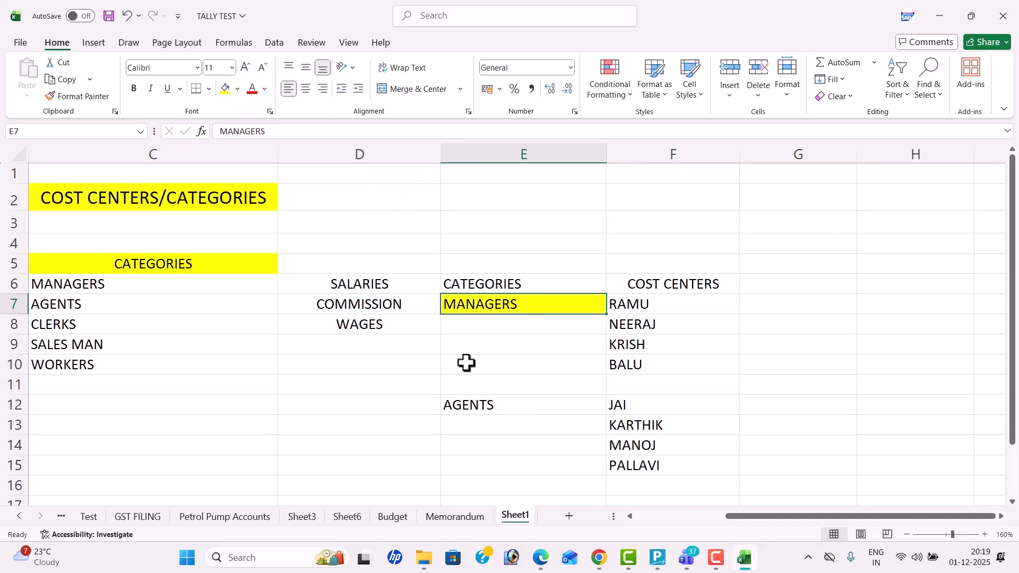
left_click(493, 405)
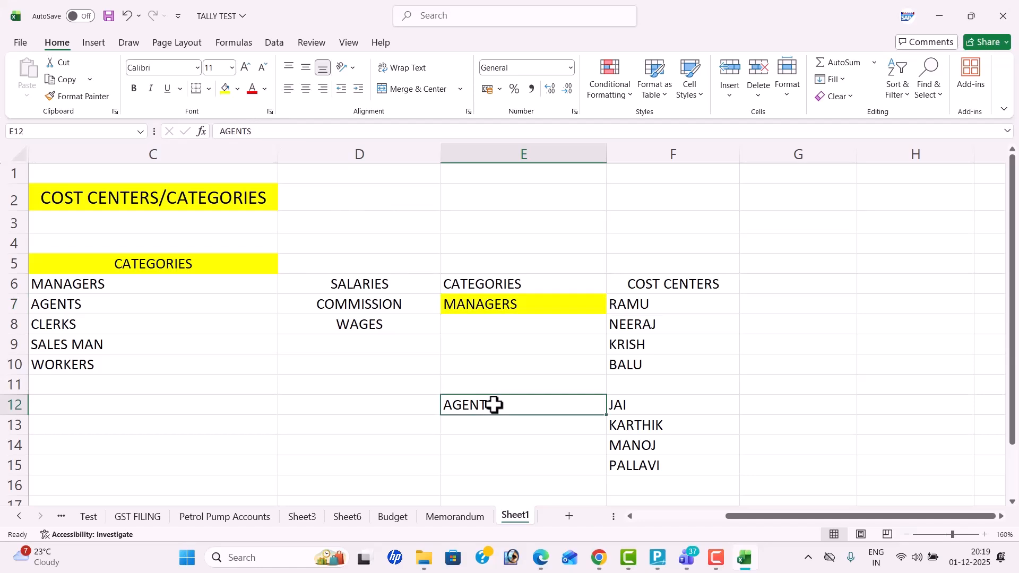
left_click(229, 90)
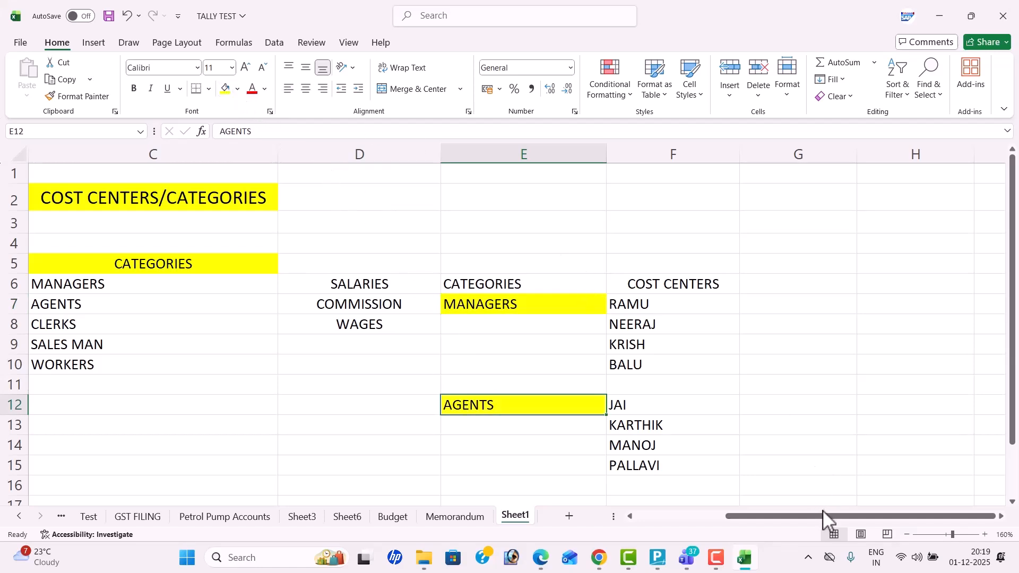
- Switch from the Excel outline to TallyPrime
left_click_drag(837, 516, 692, 502)
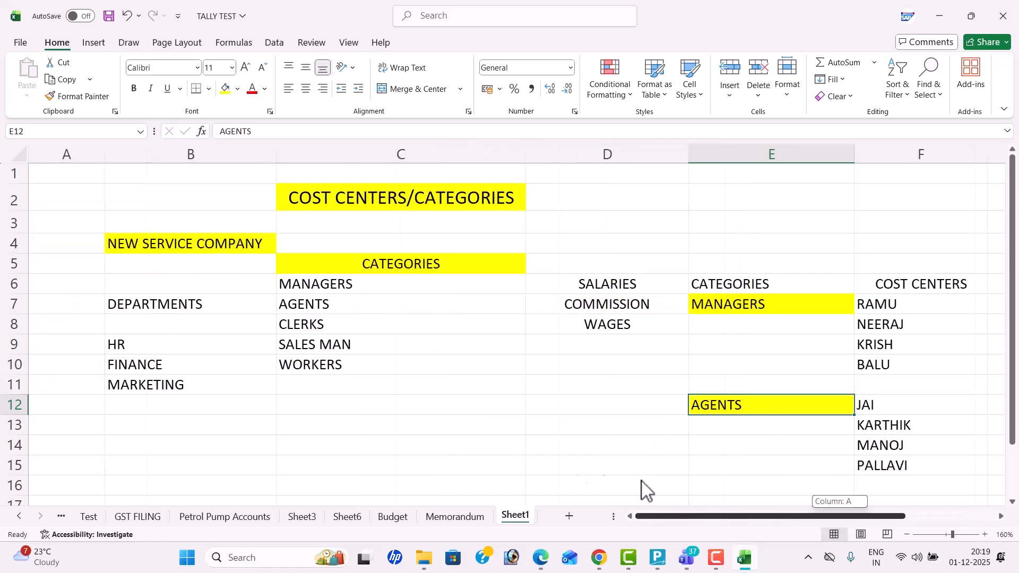
left_click(468, 343)
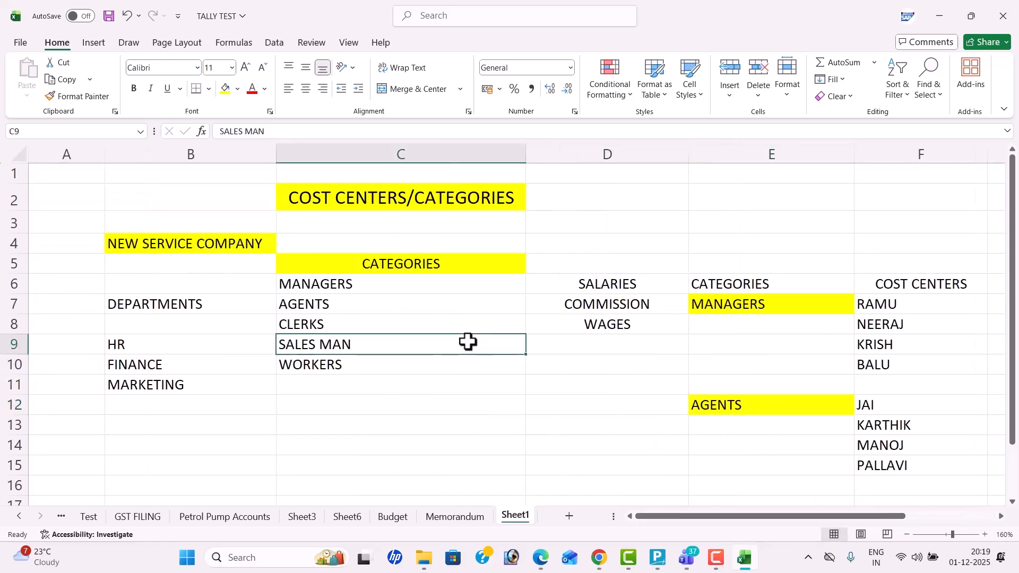
key("alt+Tab")
key("alt+Tab")
key("alt+Tab")
key("alt+Tab")
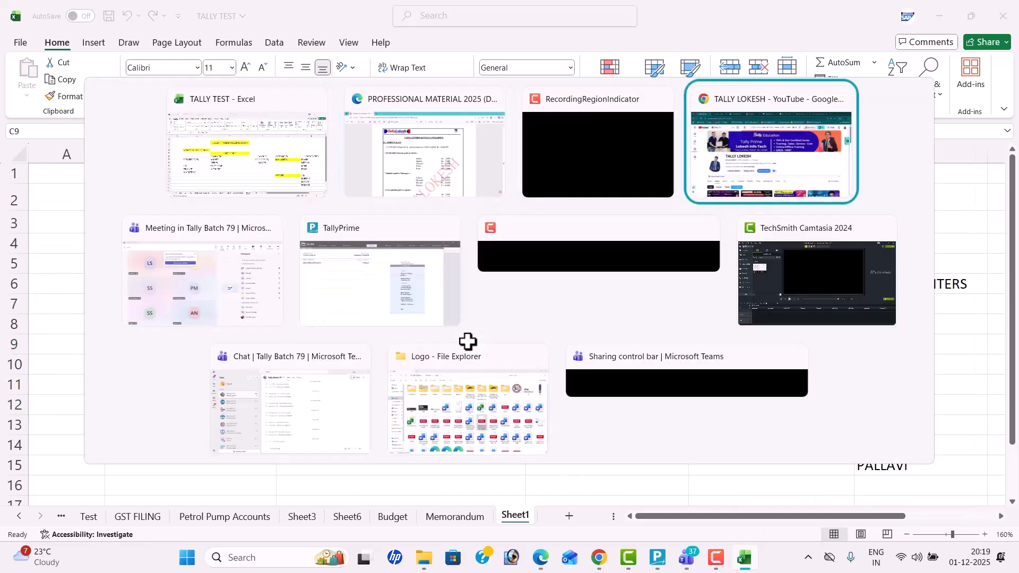
key("alt+Tab")
key("alt+Tab")
key("alt+Tab")
key("alt+Tab")
key("alt+Tab")
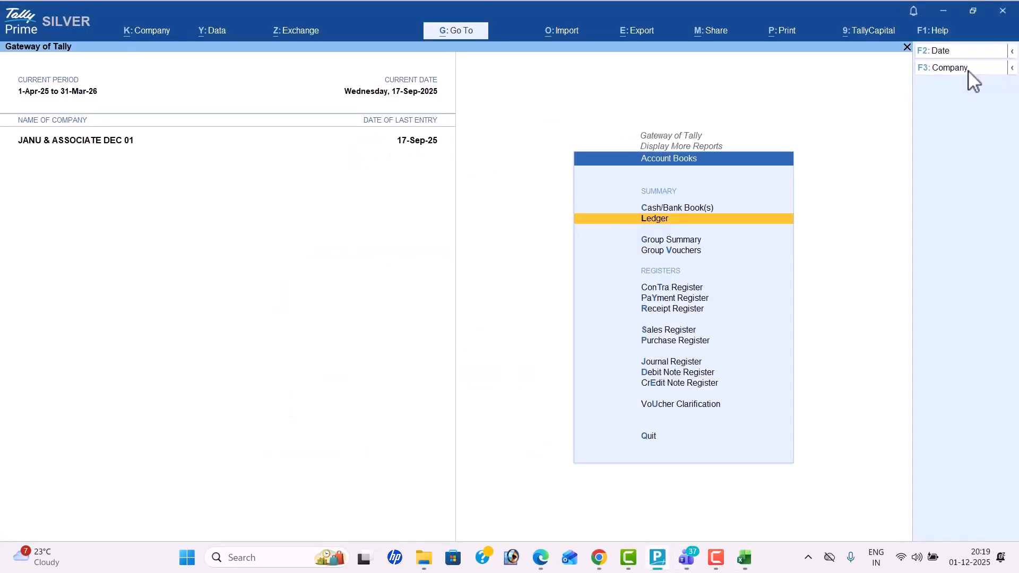
- Shut the open company JANU & ASSOCIATE DEC 01 and start creating a new company
left_click(981, 71)
key("Return")
key("y")
key("Up")
key("Up")
key("Up")
key("Up")
key("Up")
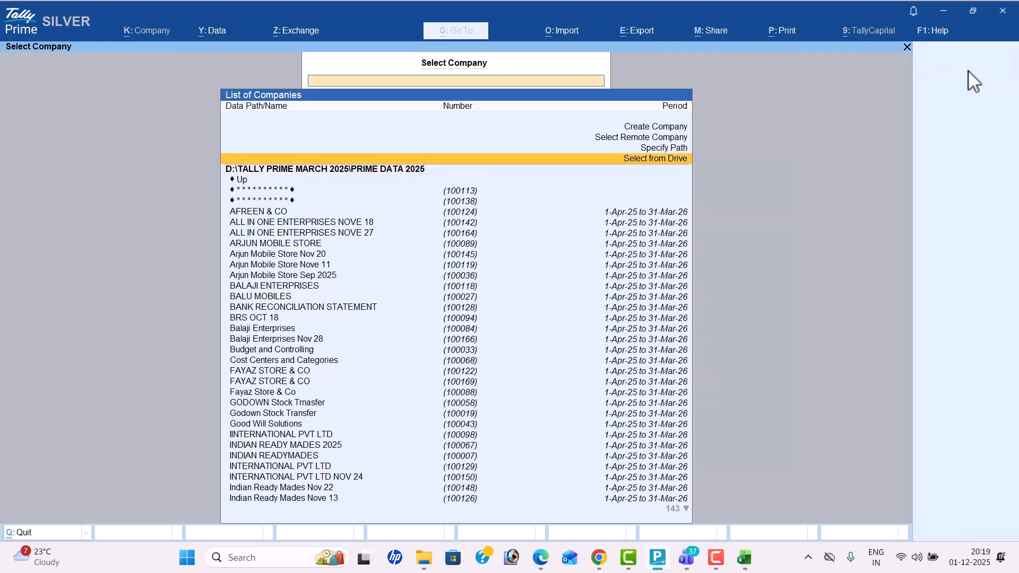
key("Return")
- Check the exercise's company in the PDF material and enter AFREEN & CO as the new company's name in TallyPrime
key("alt+Tab")
key("alt+Tab")
key("alt+Tab")
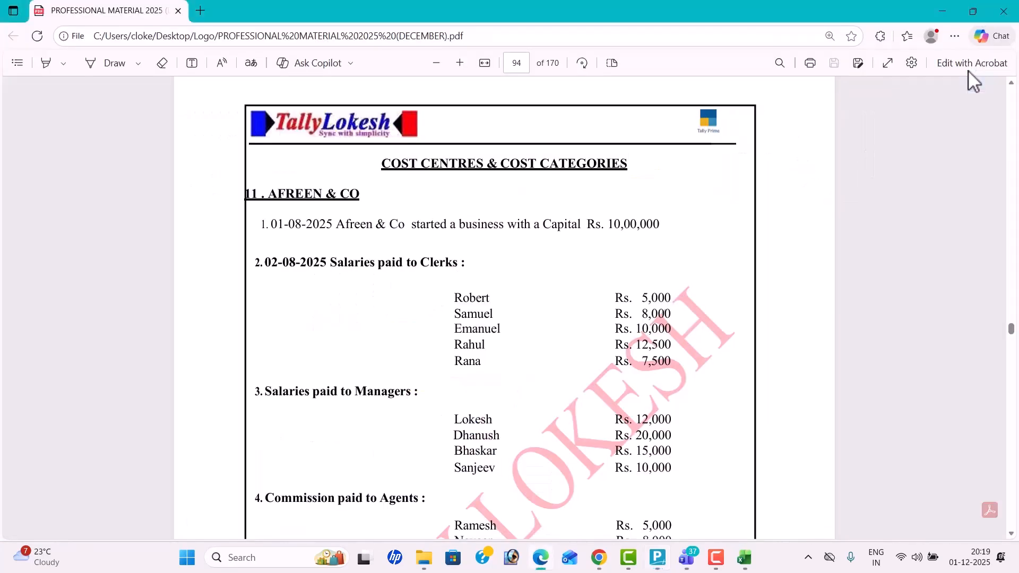
key("alt+Tab")
type("AFREEN")
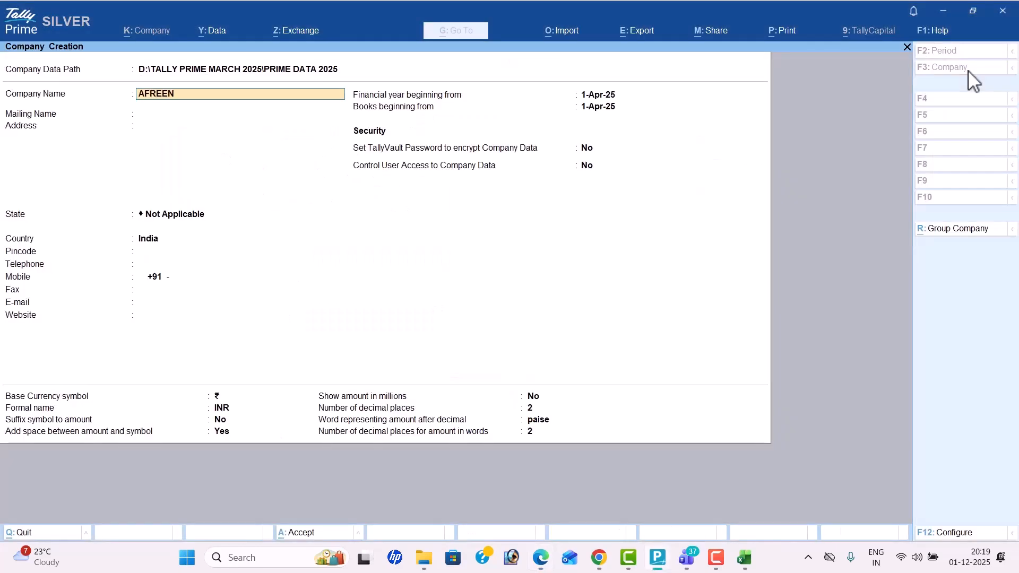
type(" & CO")
key("Return")
- Set the company's state to Andhra Pradesh and save the new company
key("Return")
key("Return")
key("Down")
key("Down")
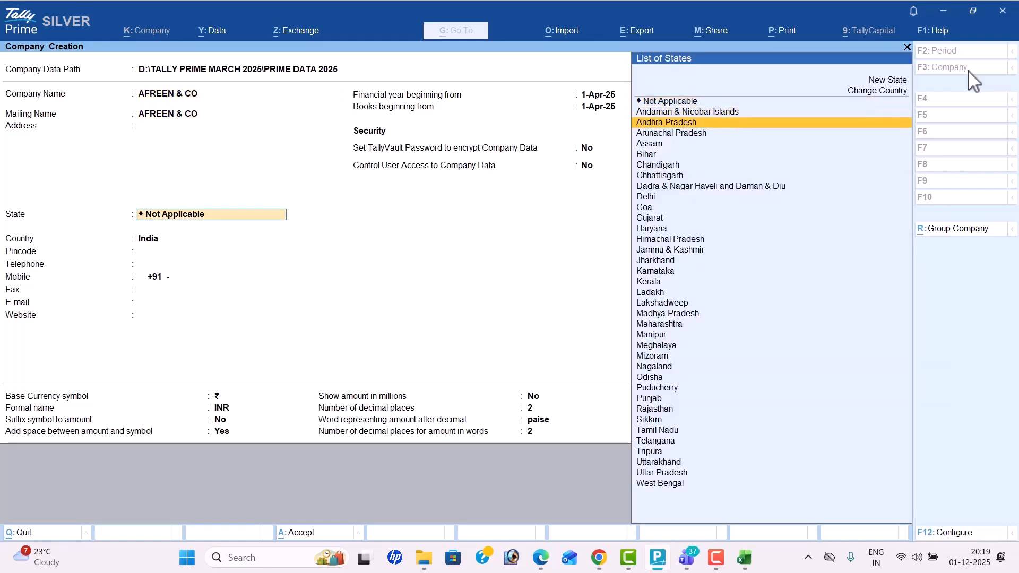
key("Return")
key("ctrl+a")
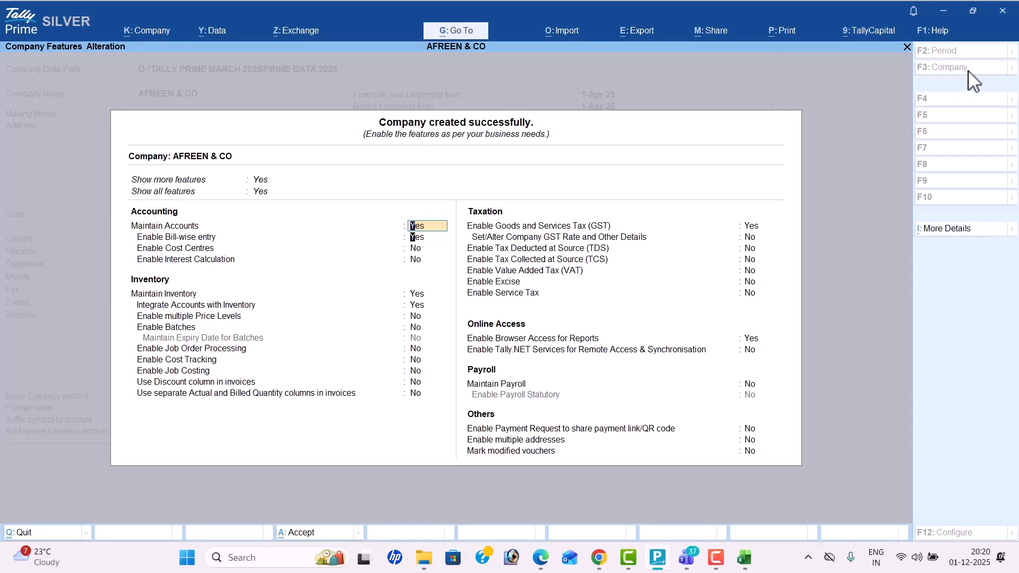
- Set bill-wise entry to No and cost centres to Yes in the company's accounting features
key("Return")
type("n")
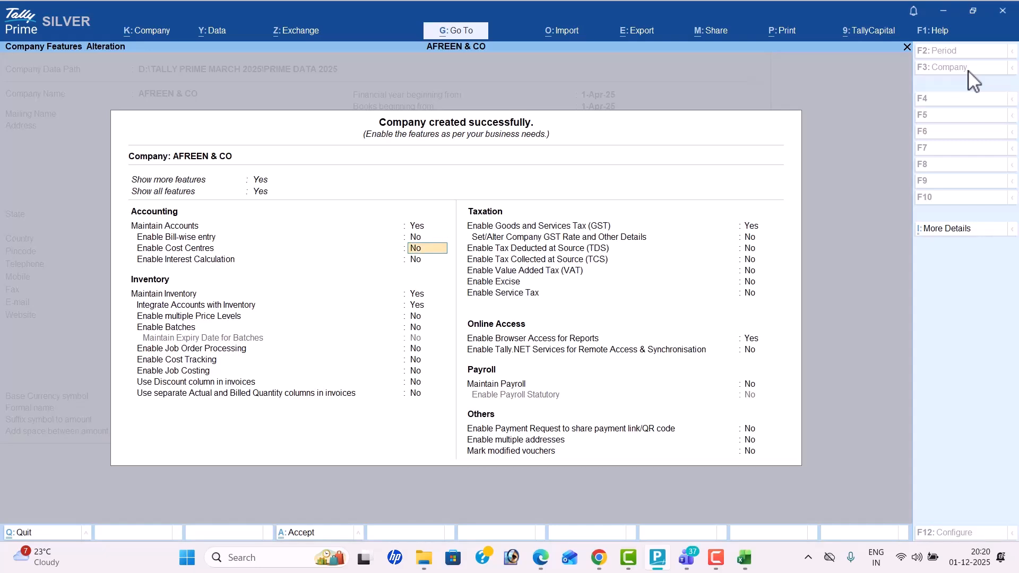
type("y")
key("Return")
key("Return")
- Set Maintain Inventory, Goods and Services Tax and Browser Access for Reports to No, and save the company features
type("n")
key("Return")
type("n")
key("Return")
key("Return")
key("Return")
key("Return")
key("Return")
type("n")
key("Return")
key("Return")
key("Return")
key("Return")
key("Return")
key("Return")
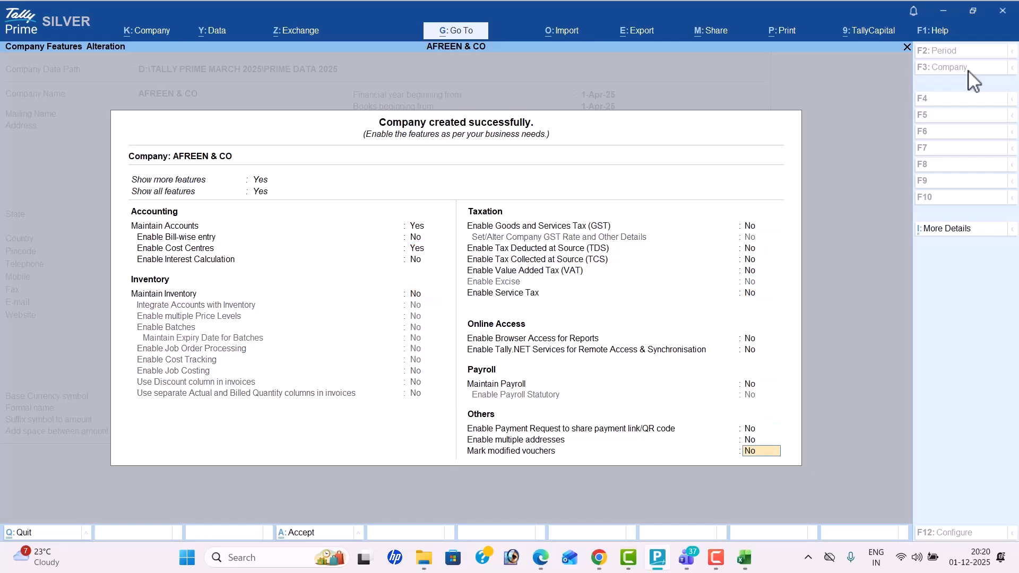
key("Return")
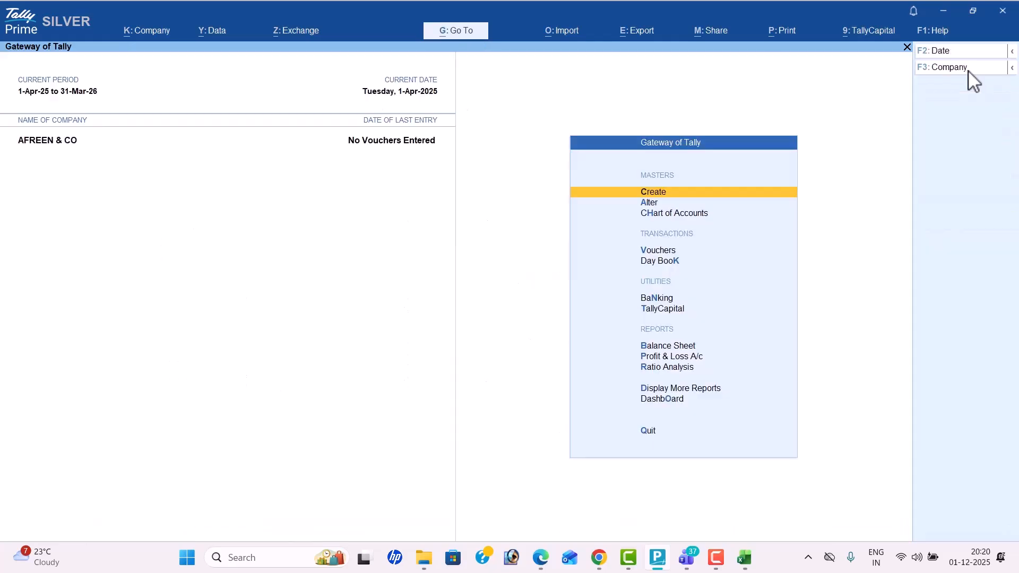
- Expand the list of masters to show all types and start creating a ledger
key("Return")
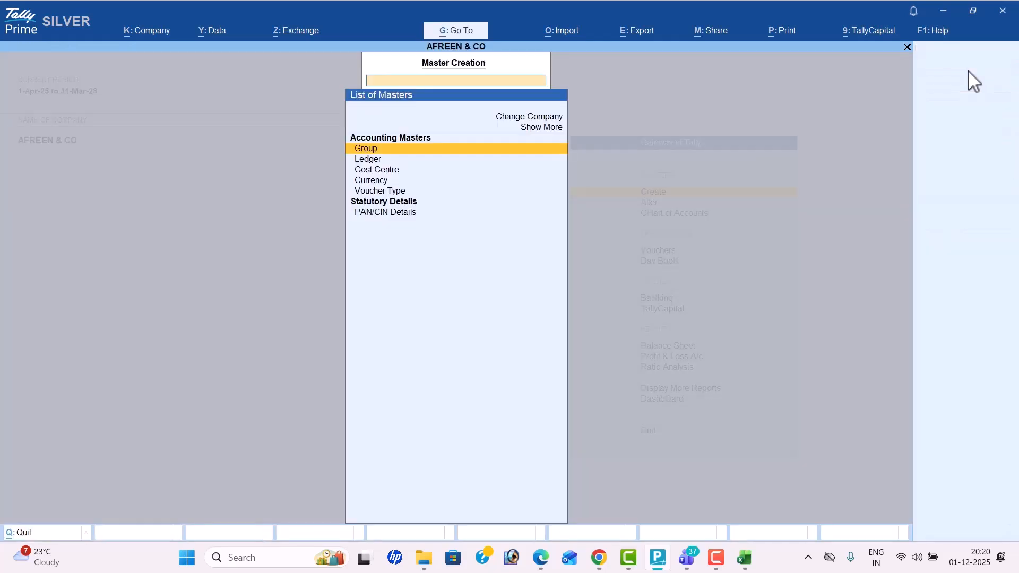
key("Up")
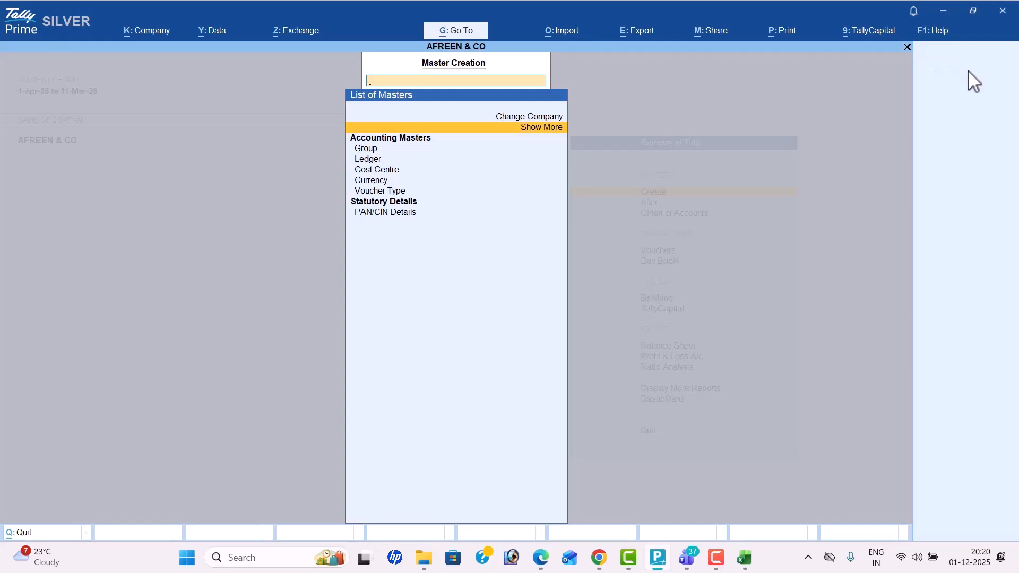
key("Return")
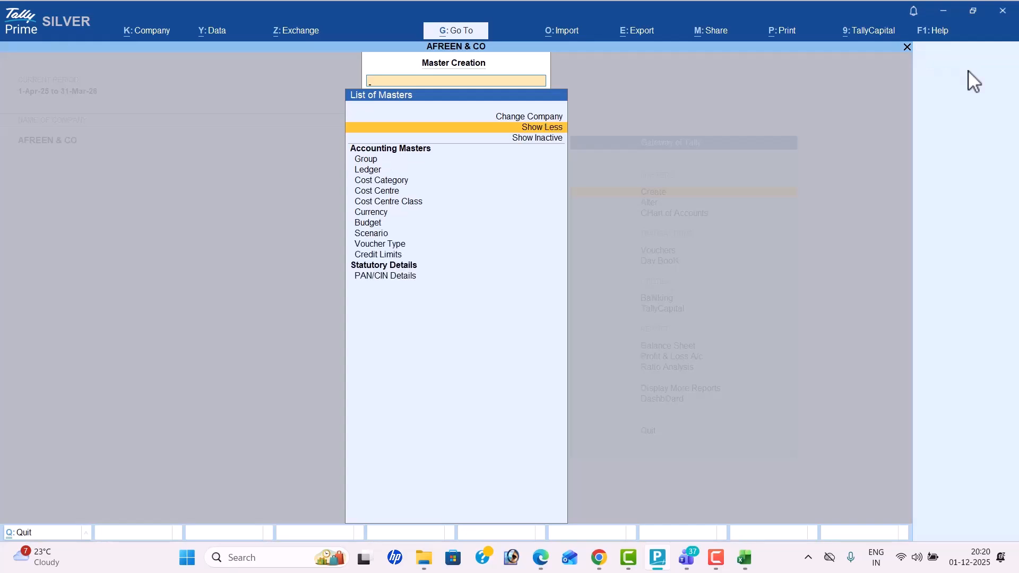
key("Down")
key("Down")
key("Down")
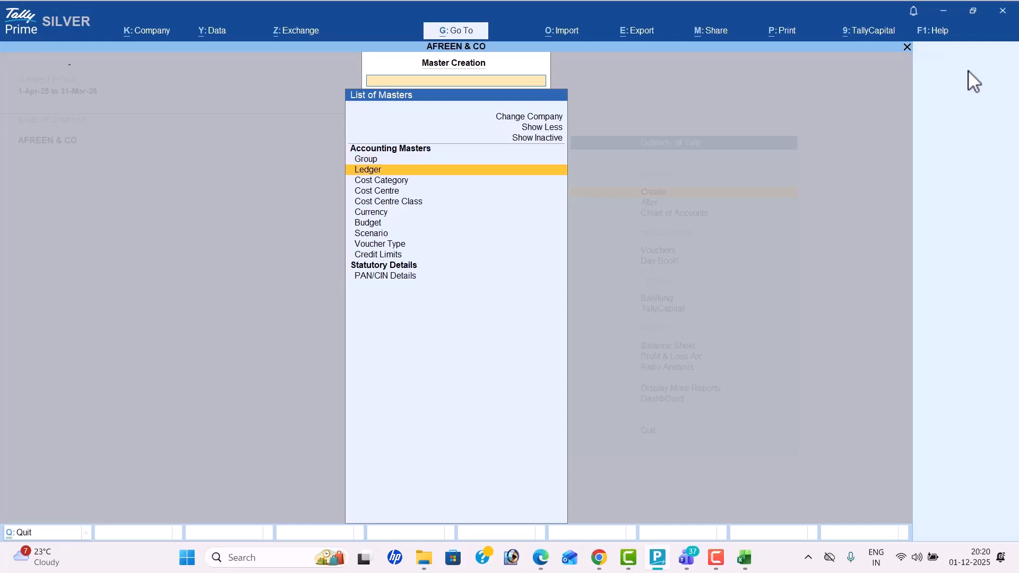
key("Return")
- Create a ledger named Capital under the Capital Account group and save it
type("CAP")
key("BackSpace")
key("BackSpace")
type("apita")
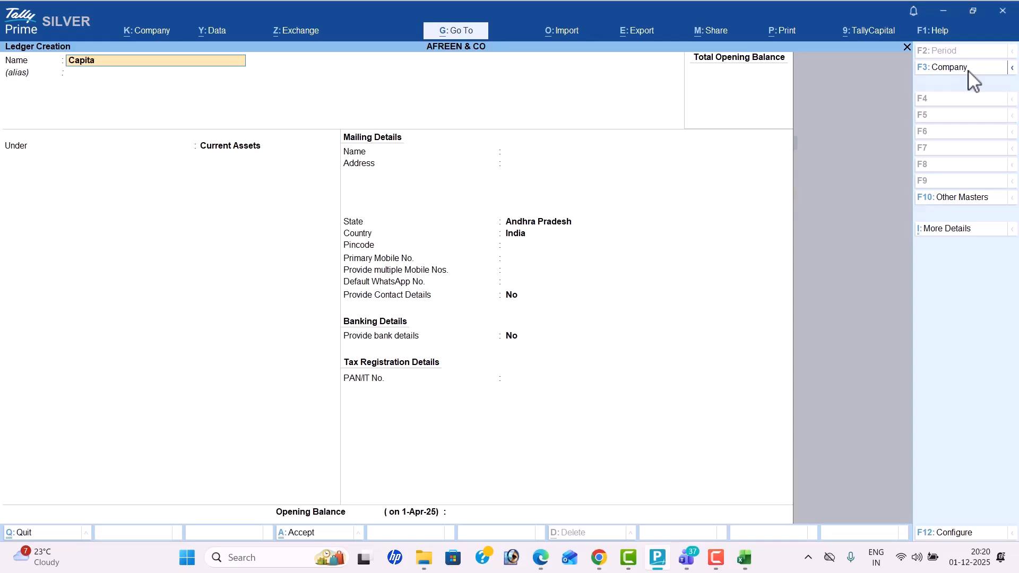
key("Return")
type("Ca")
key("Down")
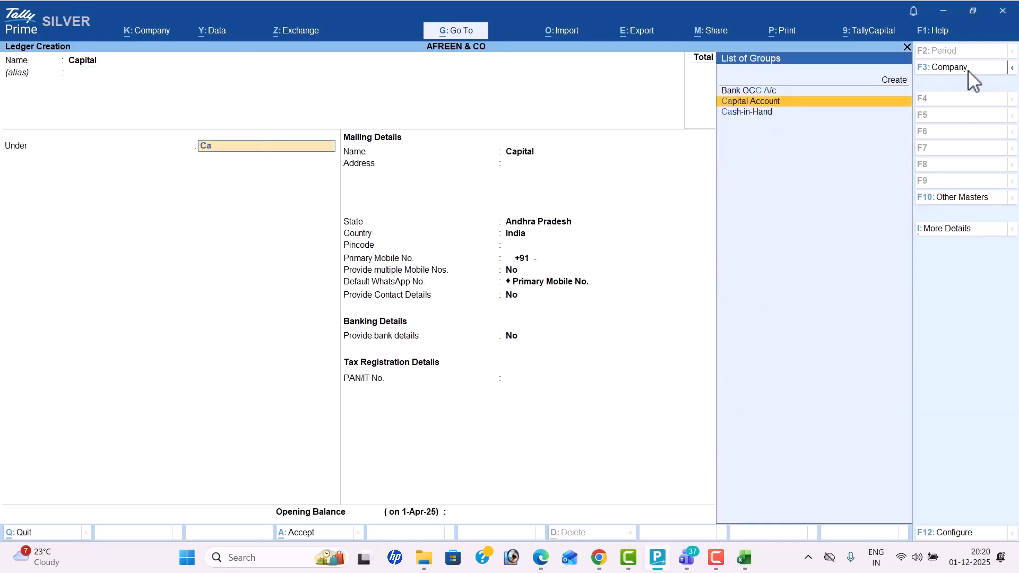
key("Return")
key("ctrl+a")
- Check the next transactions in the exercise PDF, and create a Salaries ledger under Indirect Expenses in TallyPrime
key("alt+Tab")
key("Down")
key("Down")
key("Down")
key("Down")
key("Down")
key("alt+Tab")
type("Salaries")
key("Return")
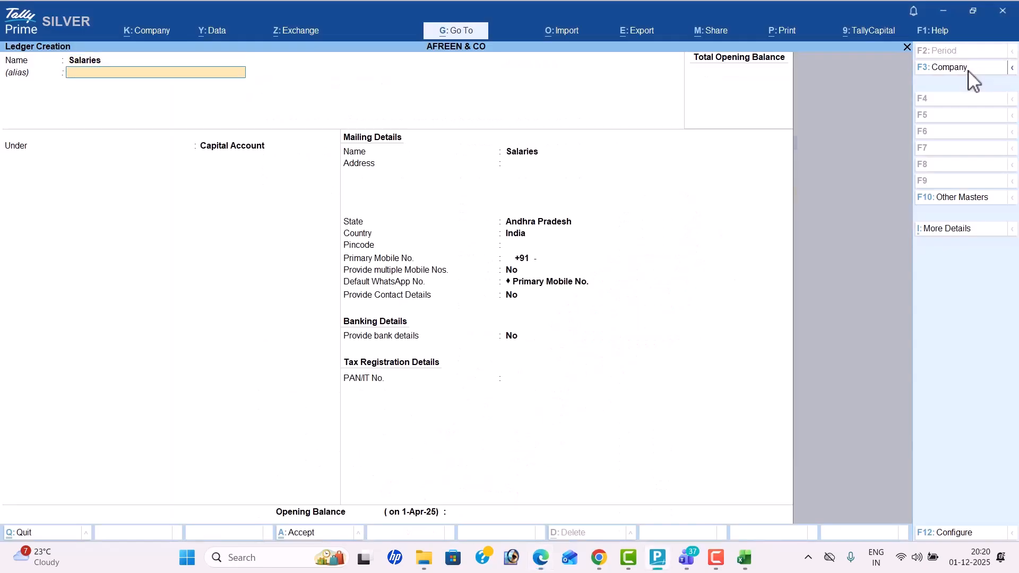
key("Return")
type("Ind")
key("Return")
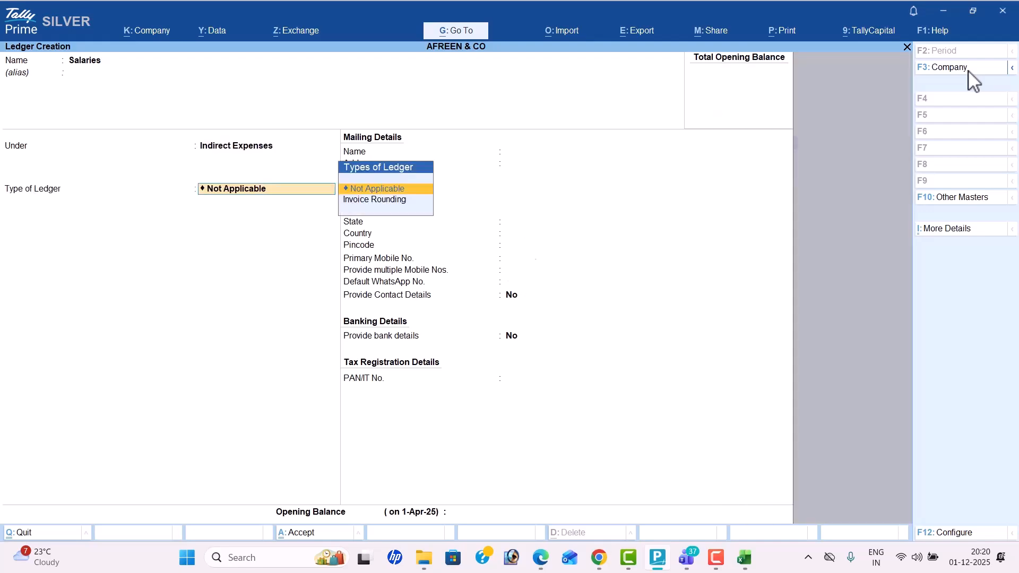
key("ctrl+a")
- Create a Commission ledger under Indirect Expenses with the ledger type Not Applicable
key("alt+Tab")
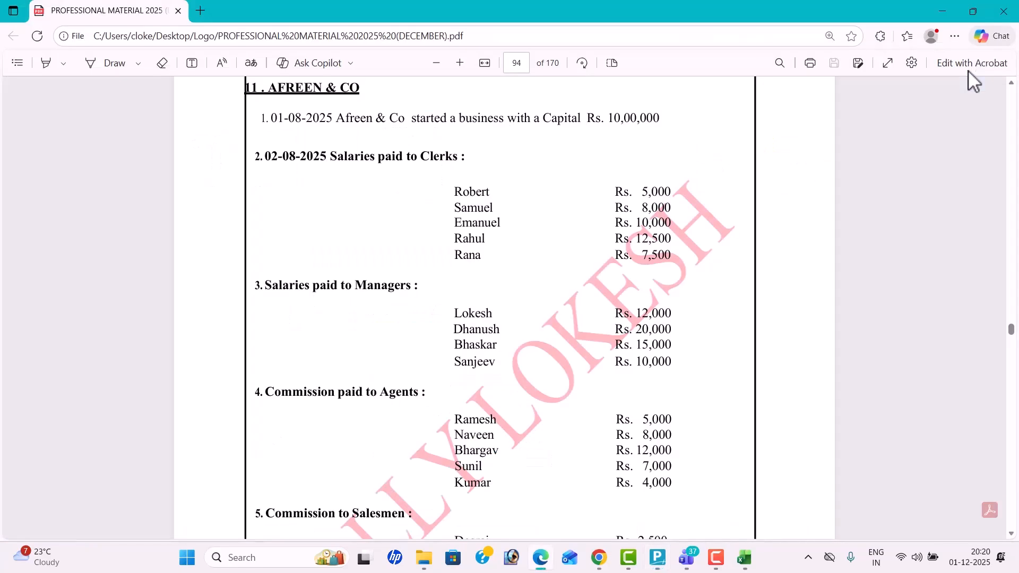
key("alt+Tab")
type("C")
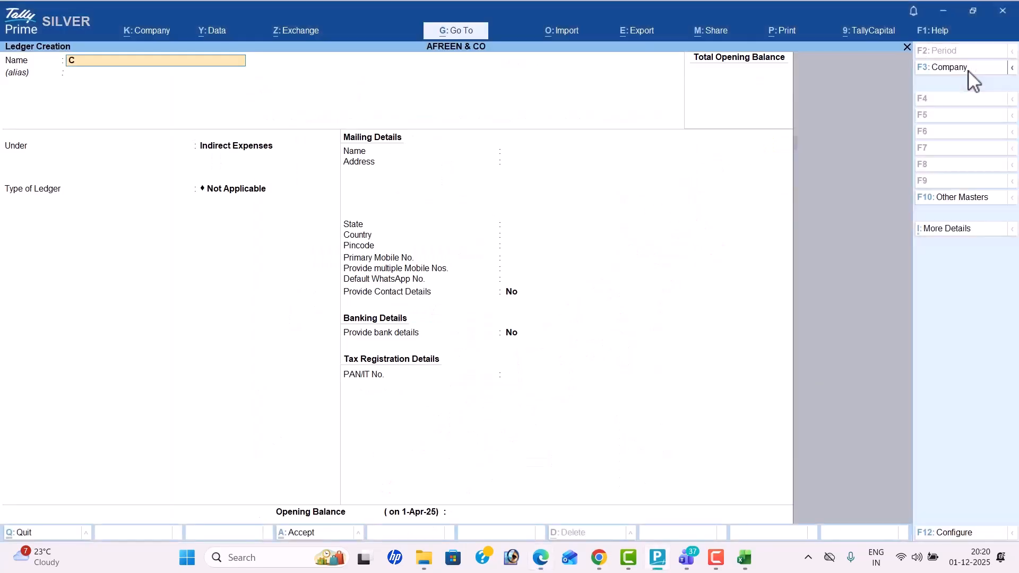
type("ommission")
key("Return")
key("Return")
key("Return")
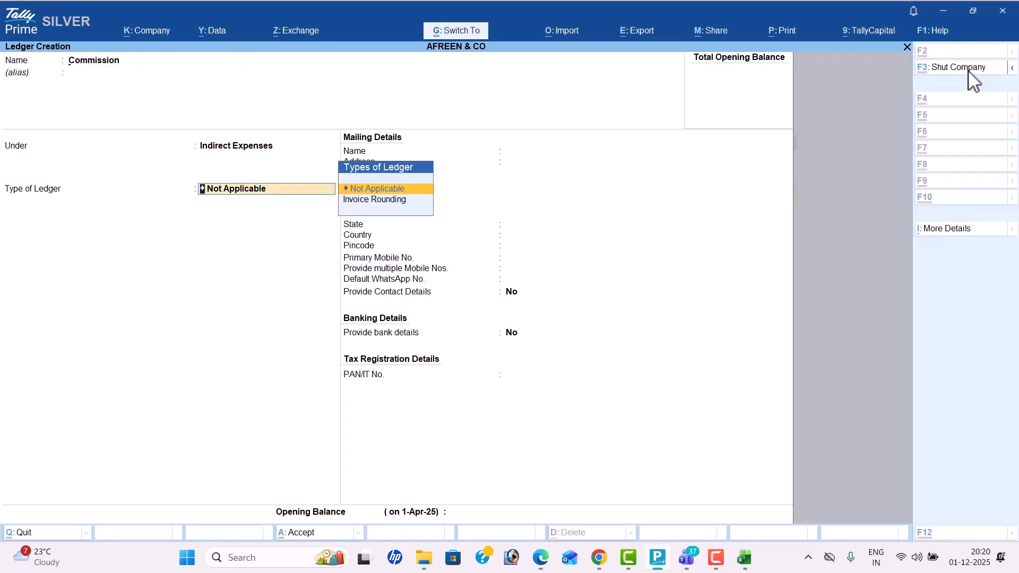
- Check the remaining entries in the exercise PDF, and create a Wages ledger under Direct Expenses in TallyPrime
key("alt+Tab")
key("Down")
key("Down")
key("Down")
key("Down")
key("Down")
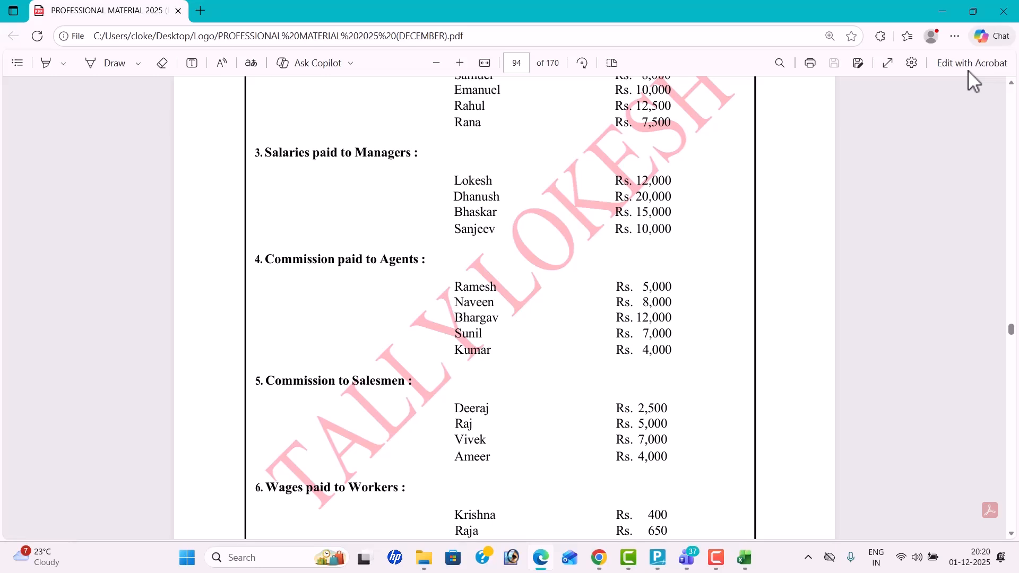
key("alt+Tab")
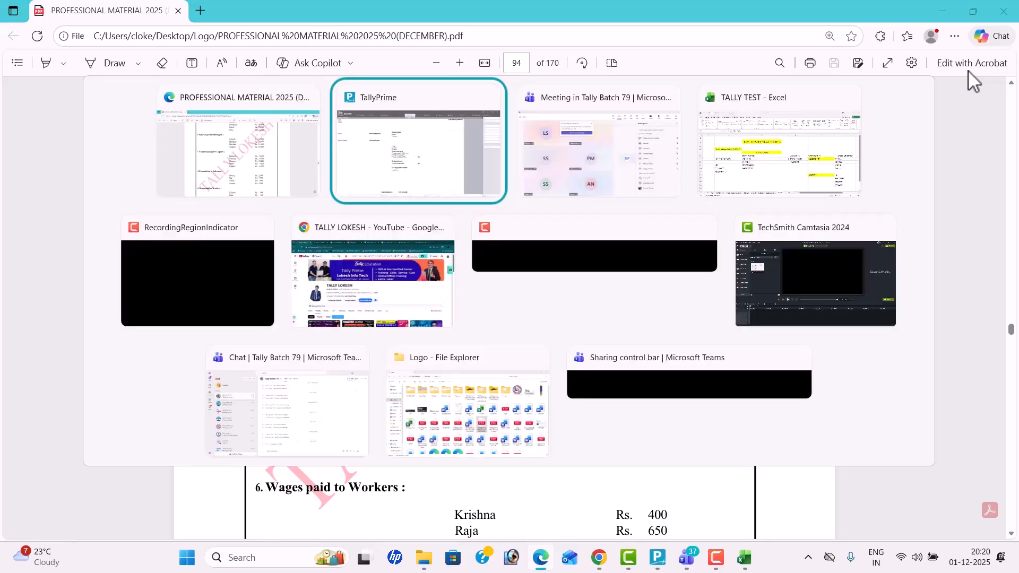
left_click(439, 146)
type("Wa")
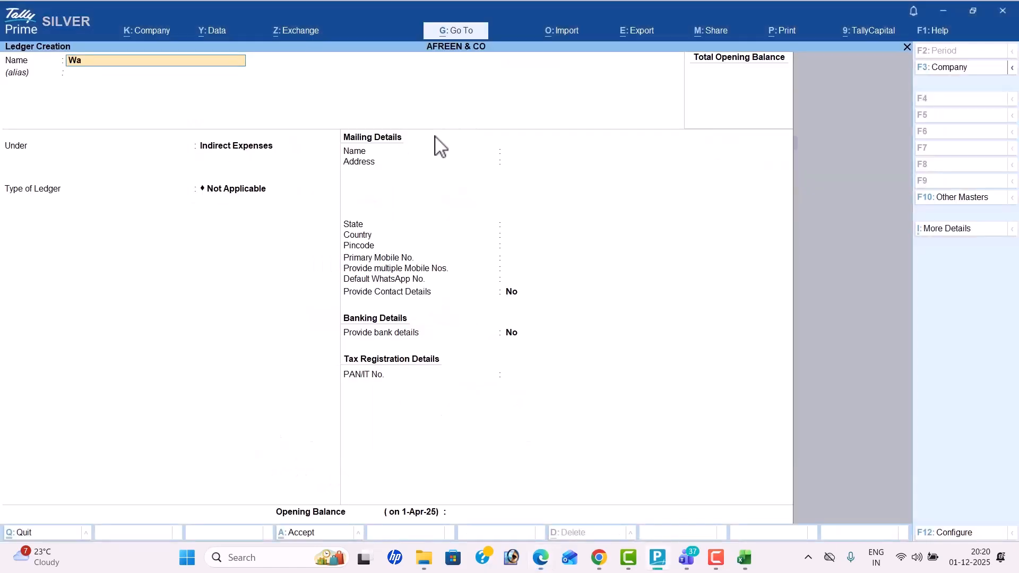
type("ges")
key("Return")
type("D")
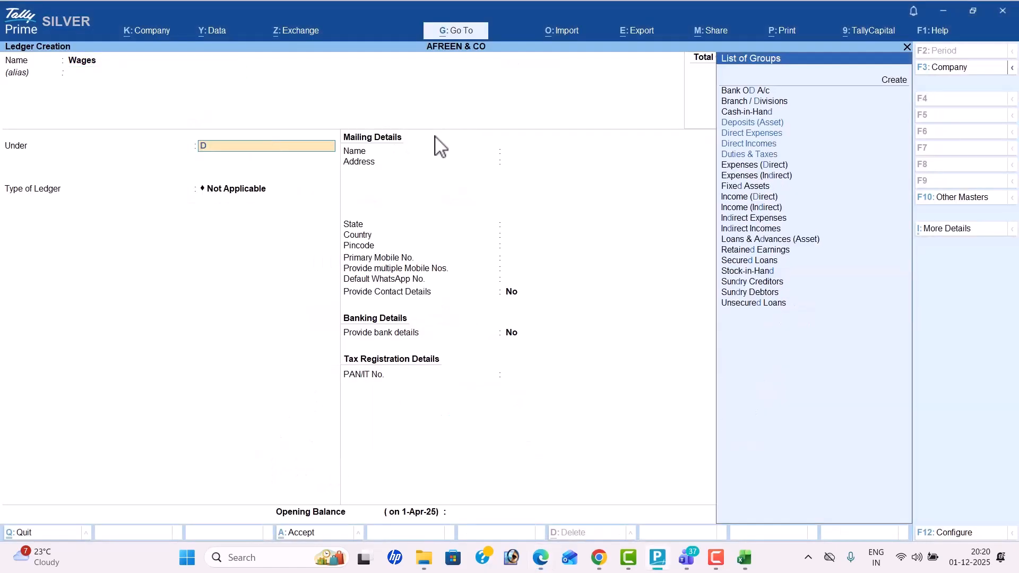
type("i")
key("Return")
key("ctrl+a")
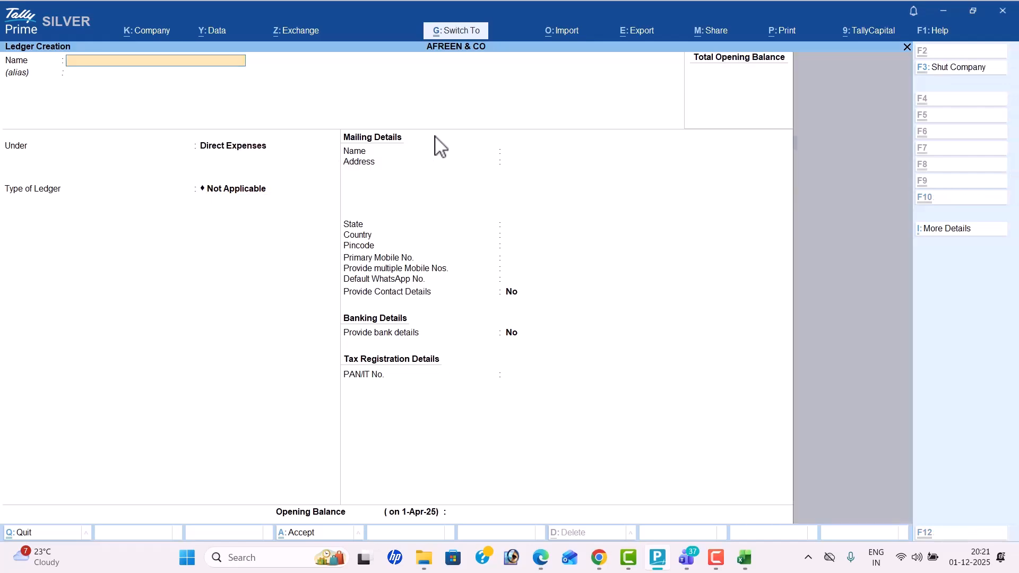
- Leave ledger creation and create a new cost category named Clerks, allocating revenue items but not non-revenue items
key("alt+Tab")
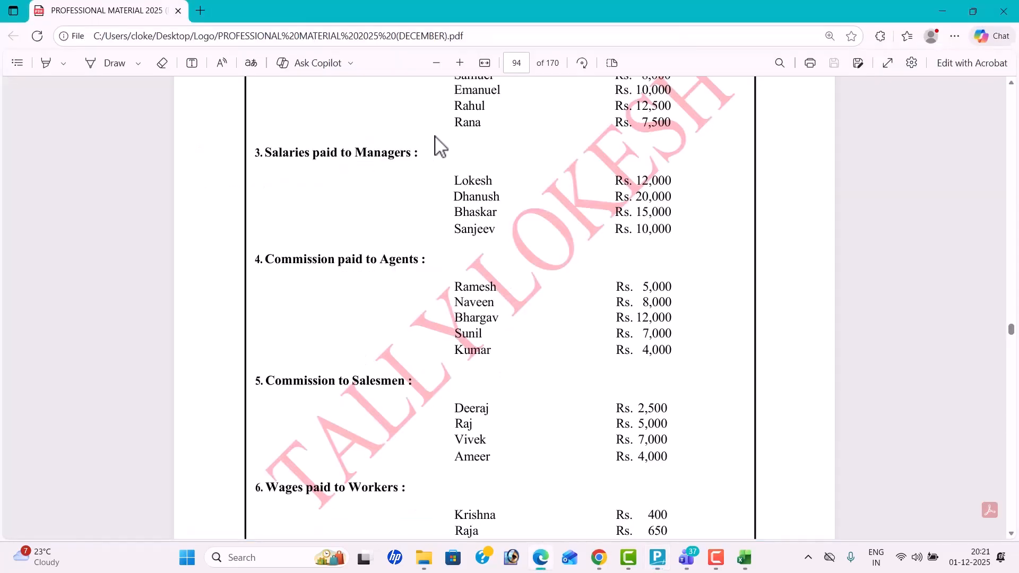
scroll(435, 145, "up", 5)
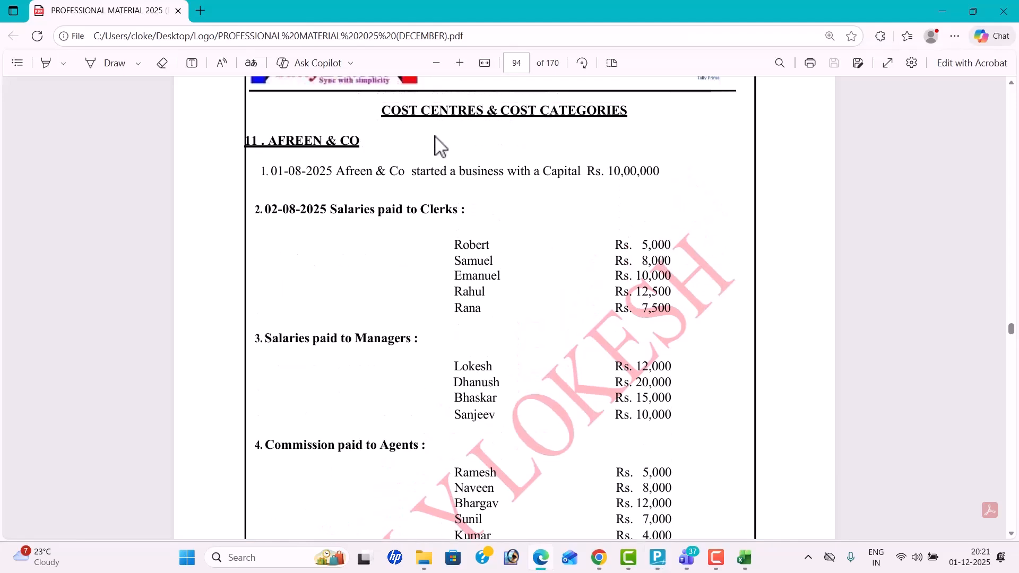
key("alt+Tab")
key("Escape")
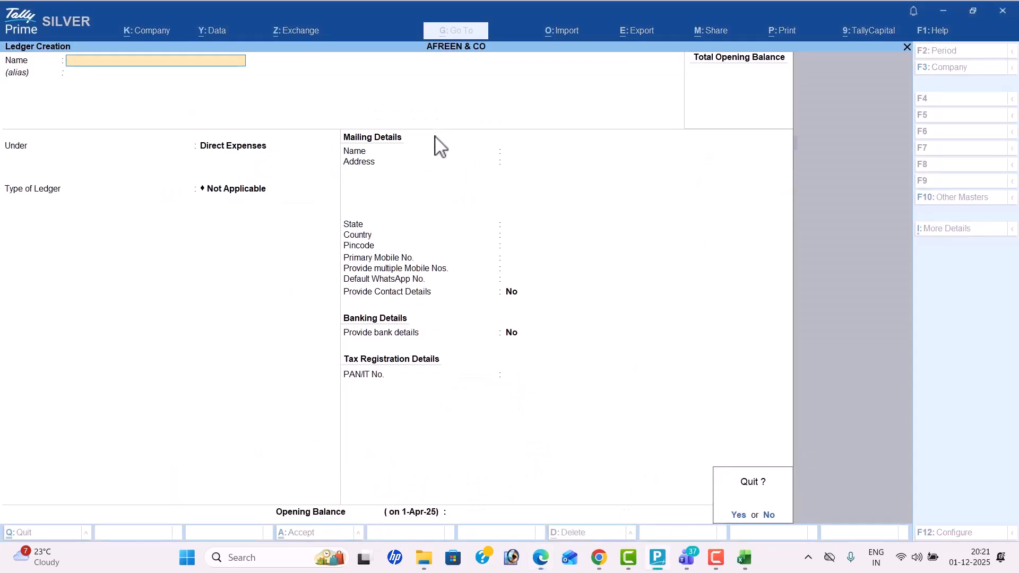
key("y")
key("Down")
key("Return")
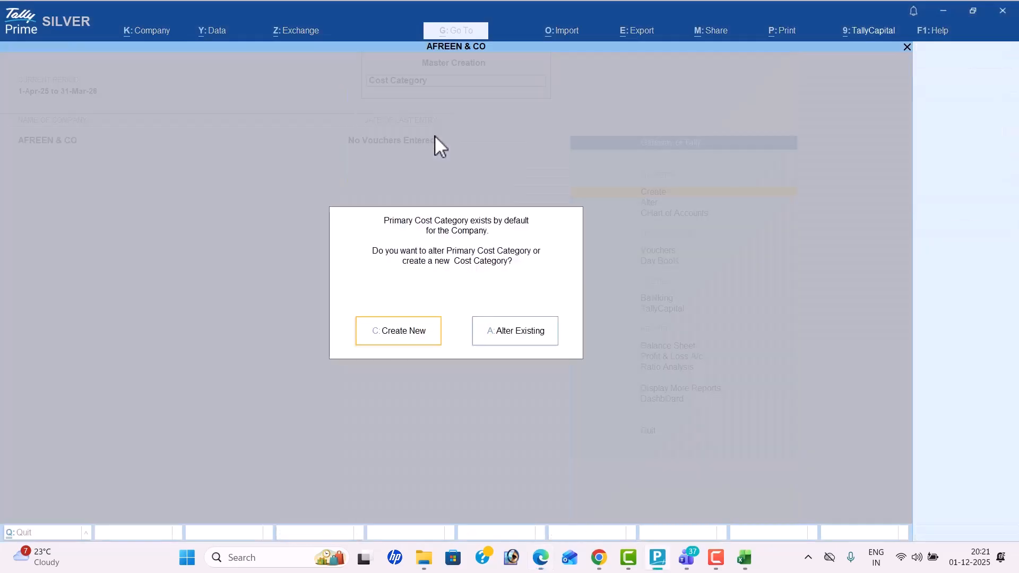
key("c")
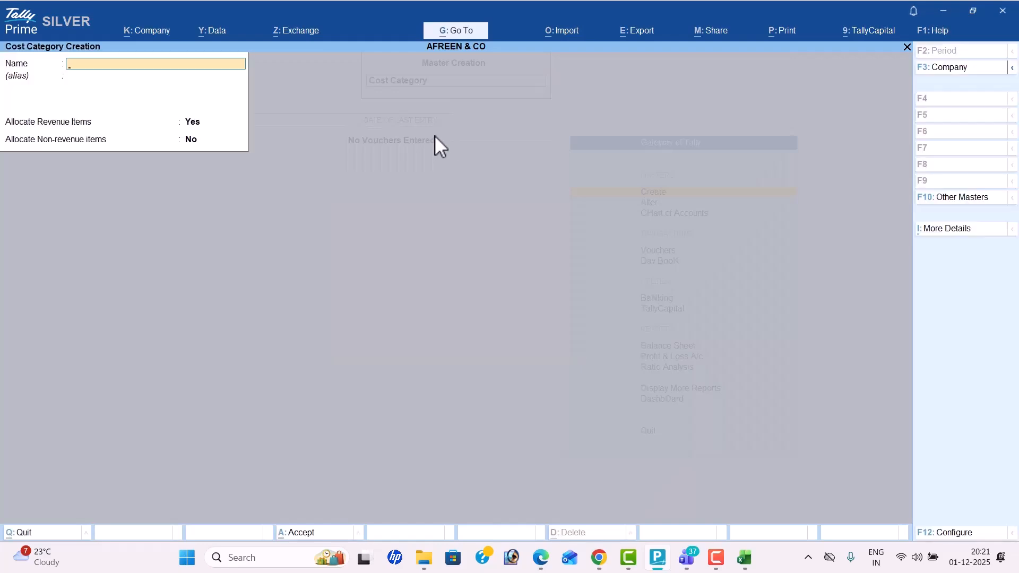
key("alt+Tab")
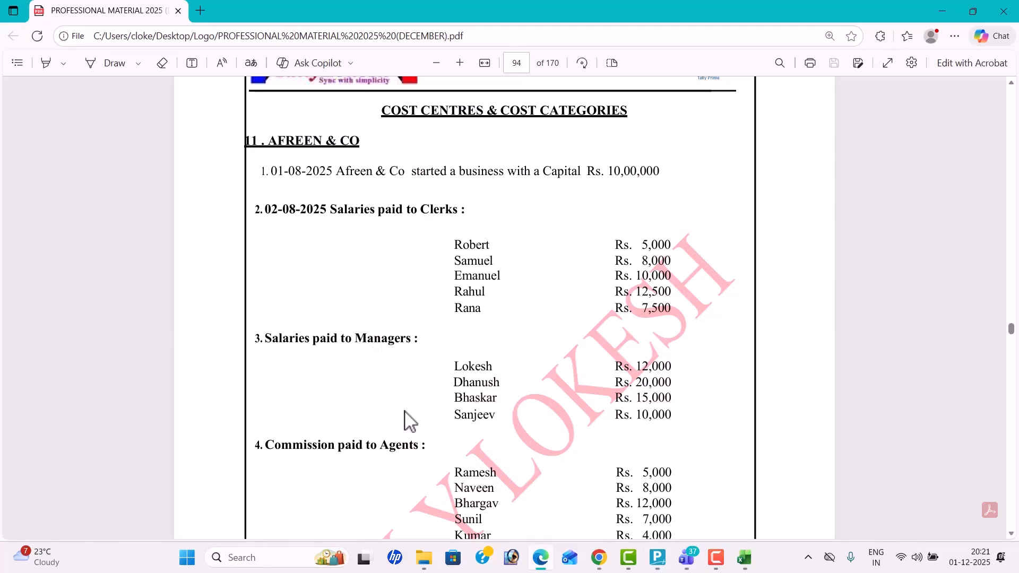
key("alt+Tab")
type("Clerks")
key("Return")
key("Return")
key("Return")
key("Return")
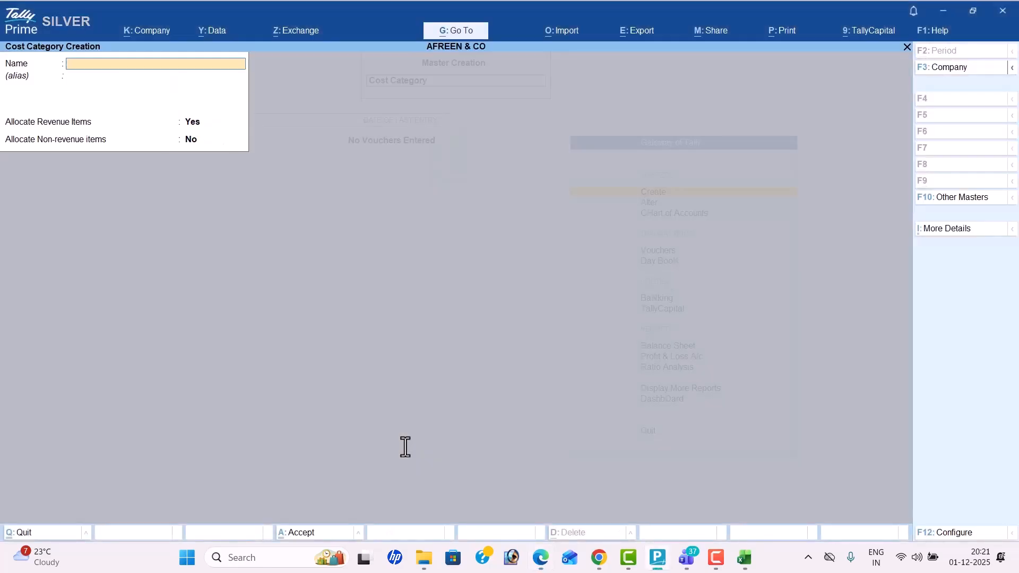
- Create a cost category named Managers, keeping the default allocation settings
type("Mangers")
key("Return")
key("Return")
key("Return")
key("Return")
- Create a cost category named Agents, keeping the default allocation settings
type("Agent")
key("Return")
key("Return")
key("Return")
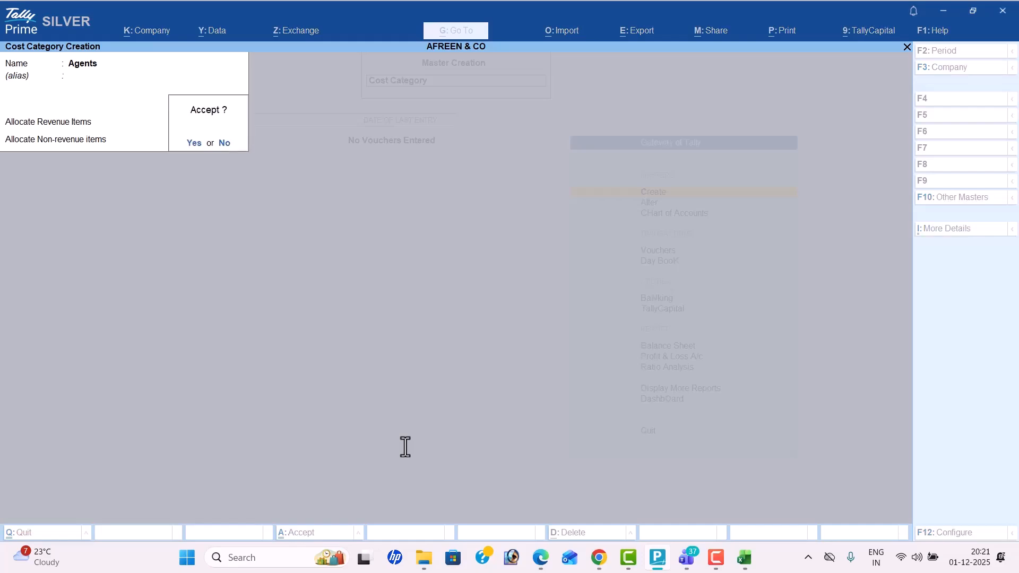
key("Return")
- Look up the next payee group in the exercise PDF, and create a cost category named Salesman in TallyPrime
key("alt+Tab")
scroll(405, 446, "down", 1)
scroll(405, 446, "down", 5)
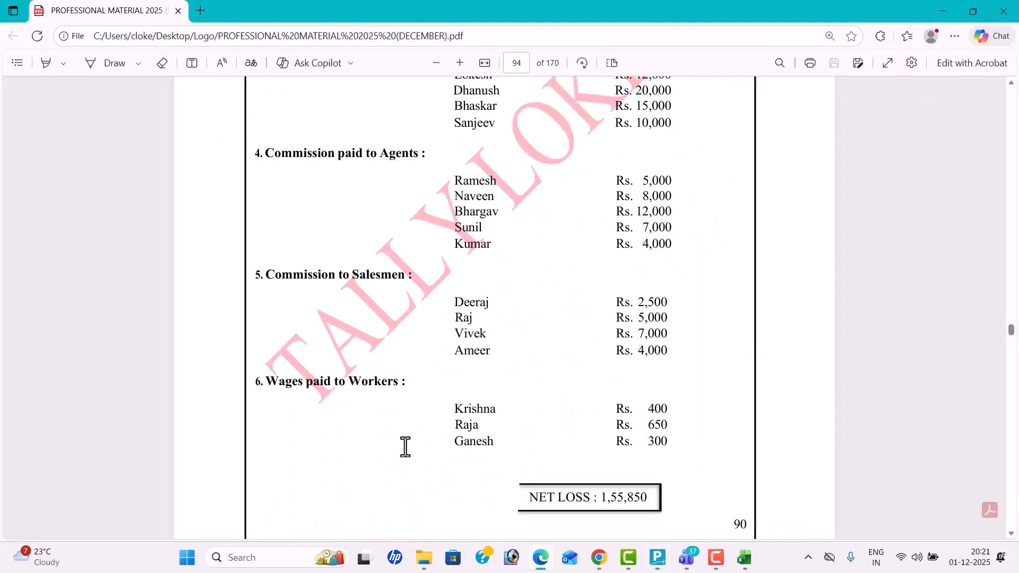
key("alt+Tab")
type("Salesa")
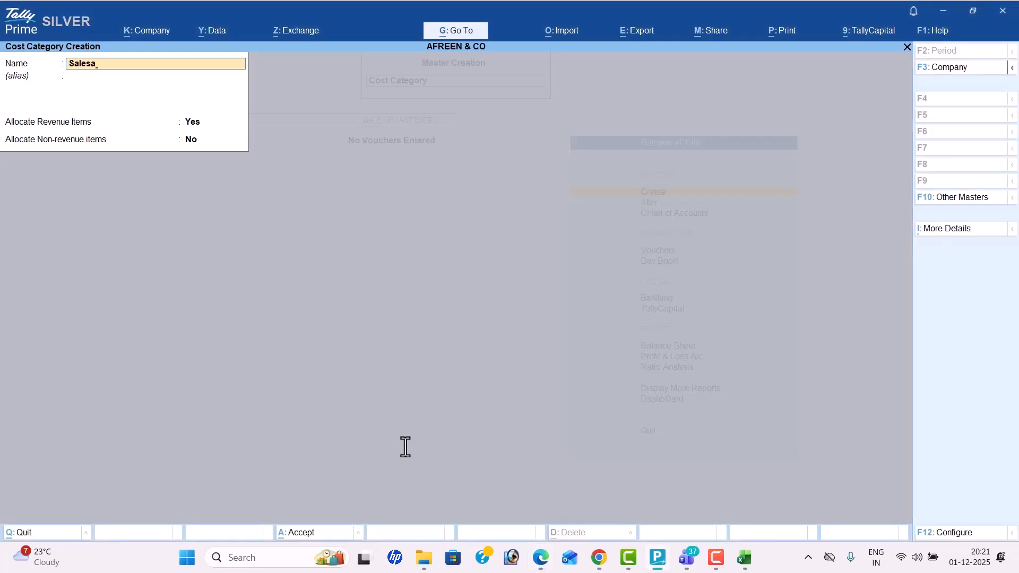
key("BackSpace")
type("man")
key("Return")
key("Return")
key("Return")
key("Return")
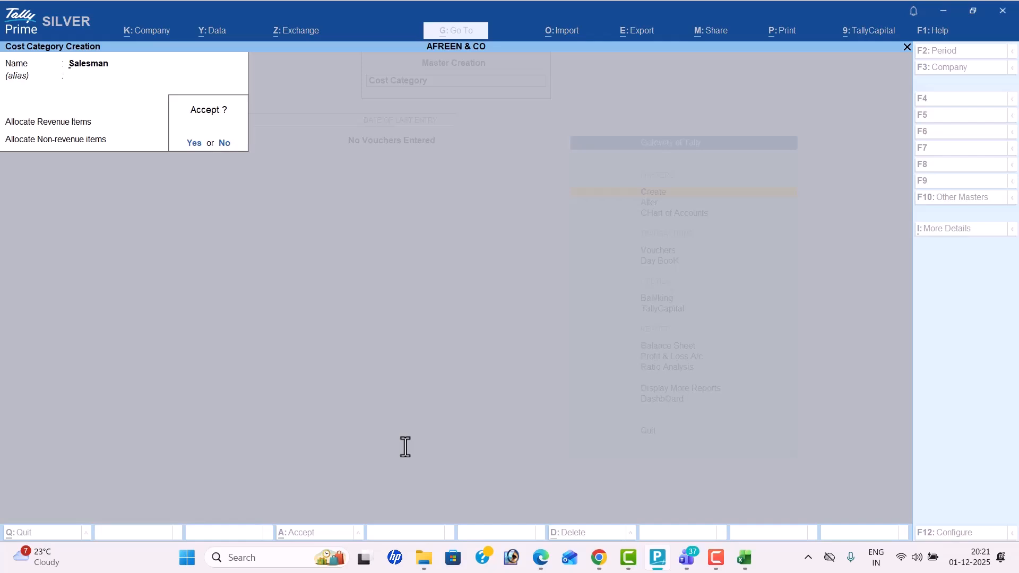
key("Return")
- Create a cost category named Workers, keeping the default allocation settings
type("Worke")
key("Return")
key("Return")
key("Return")
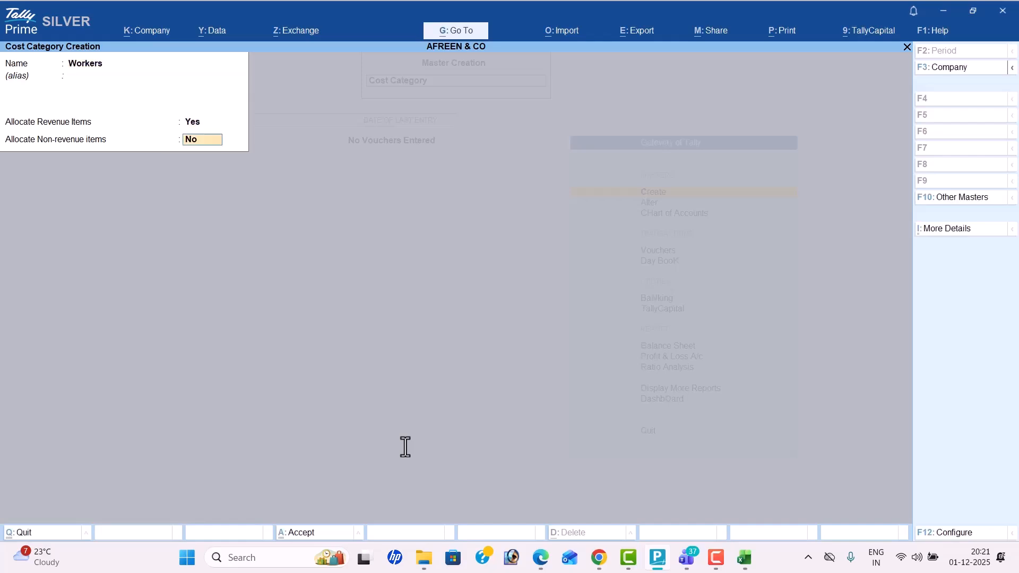
key("Return")
key("Return")
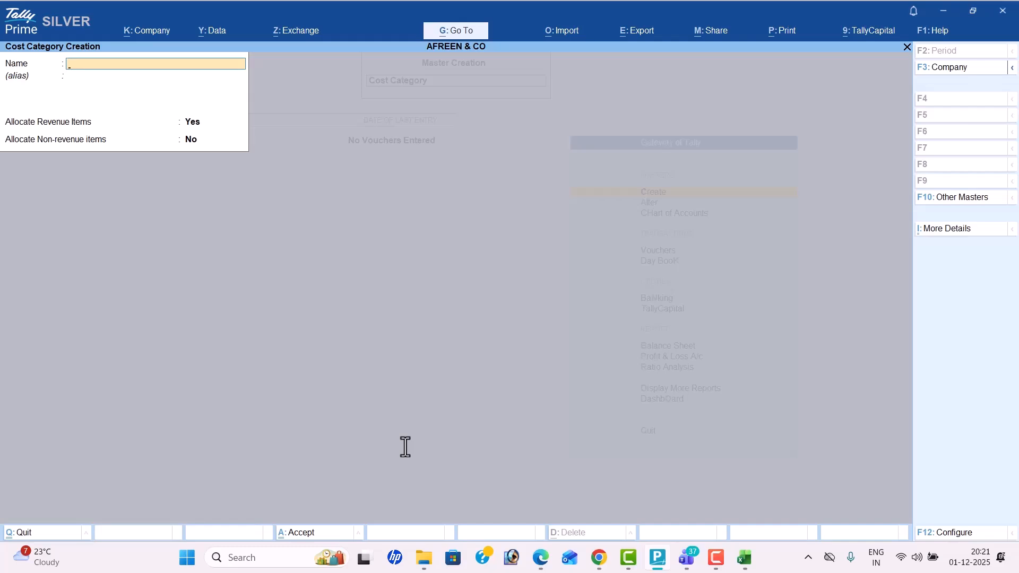
- Leave cost category creation, start creating a cost centre, and look up the clerks' names in the exercise PDF
key("Escape")
key("Return")
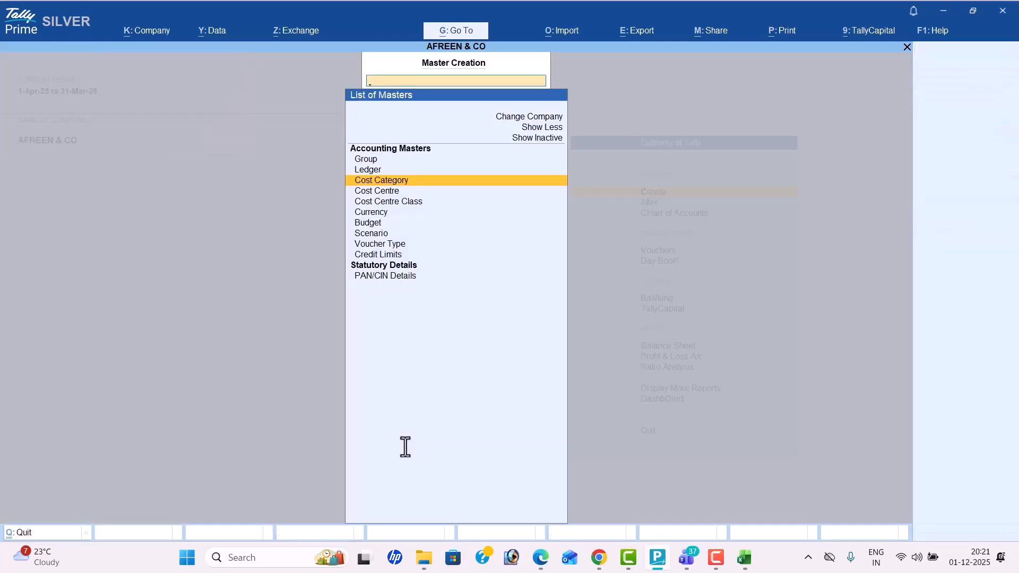
key("Down")
key("Return")
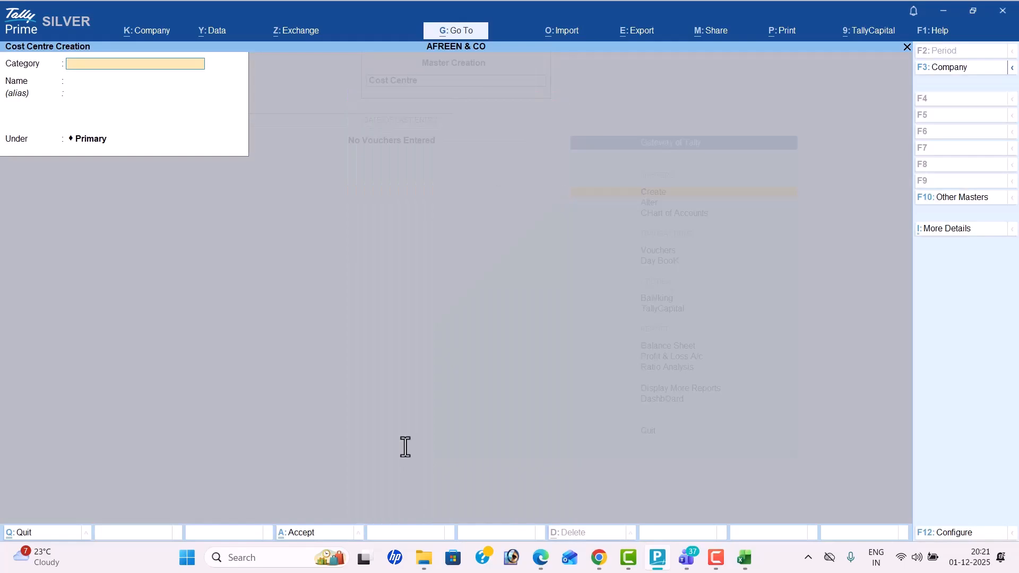
key("alt+Tab")
scroll(405, 447, "up", 3)
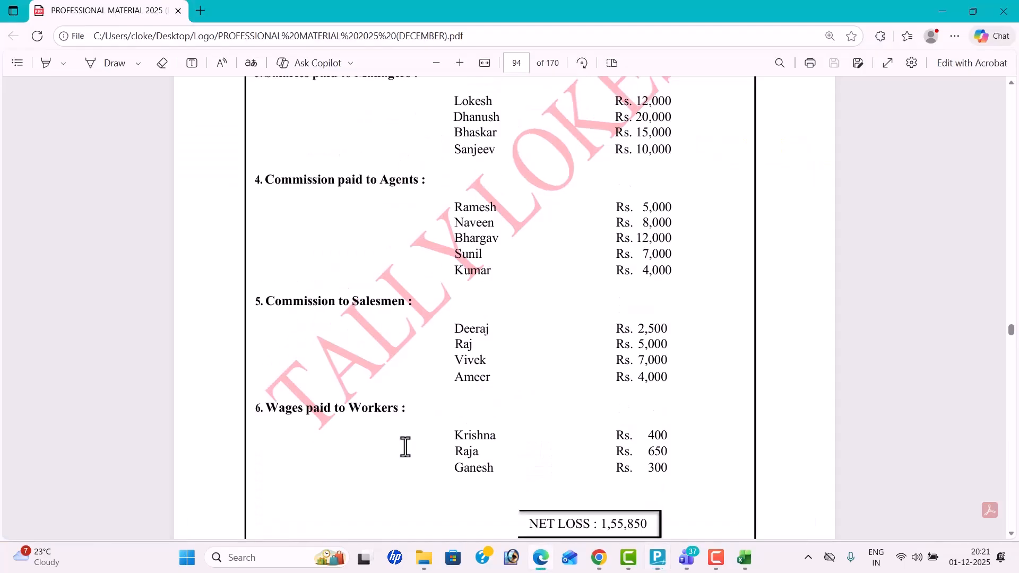
scroll(405, 447, "up", 3)
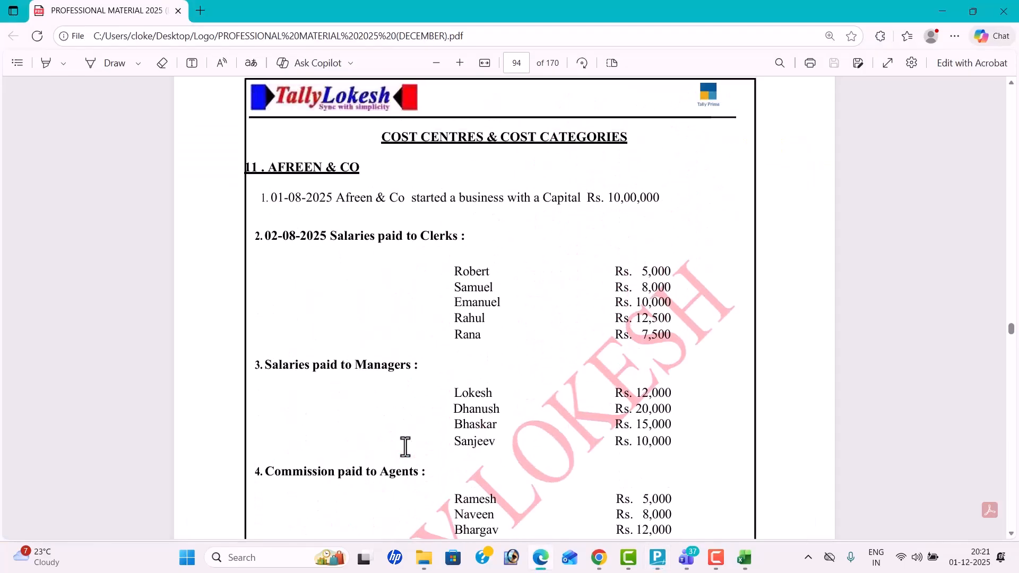
- Switch to TallyPrime and create a cost centre in the Clerks category, named after the first clerk in the PDF, under Primary
key("alt+Tab")
type("C")
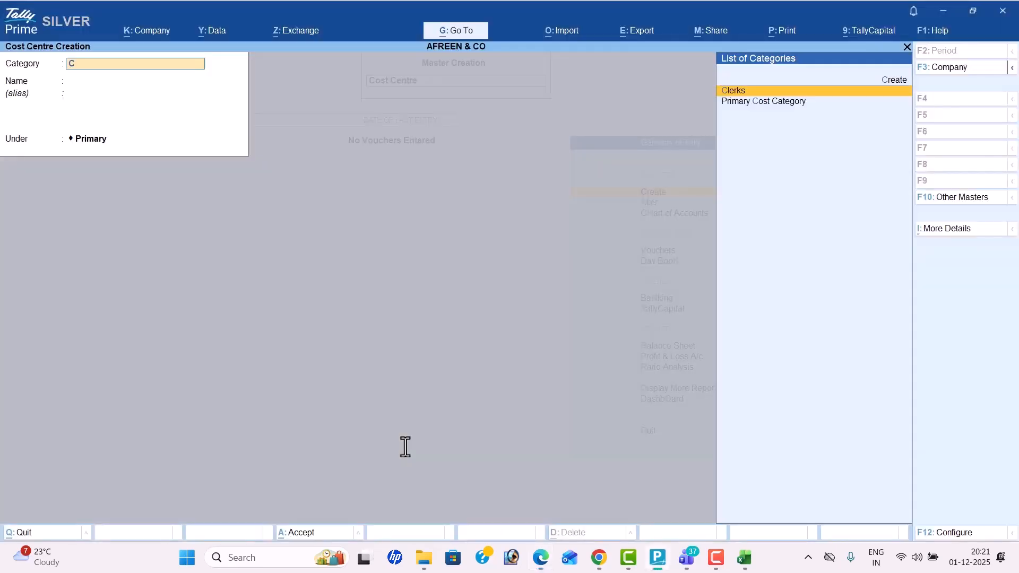
key("BackSpace")
key("Down")
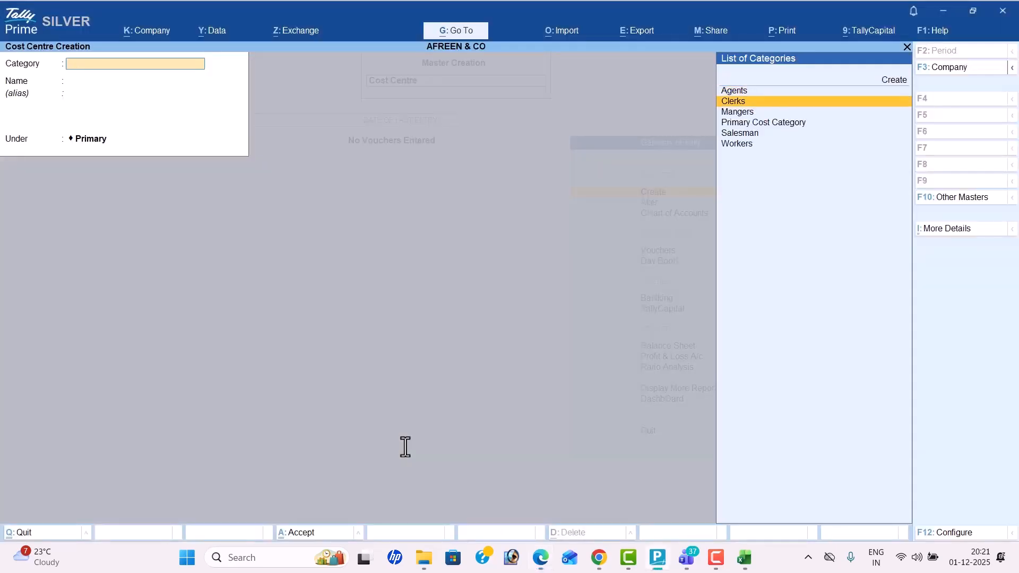
key("Return")
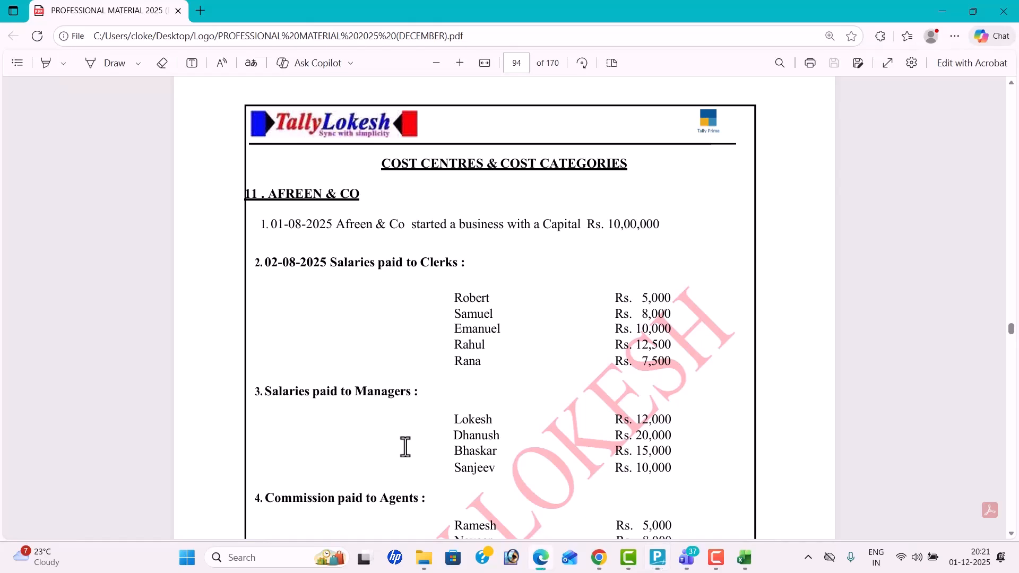
key("alt+Tab")
type("Rober")
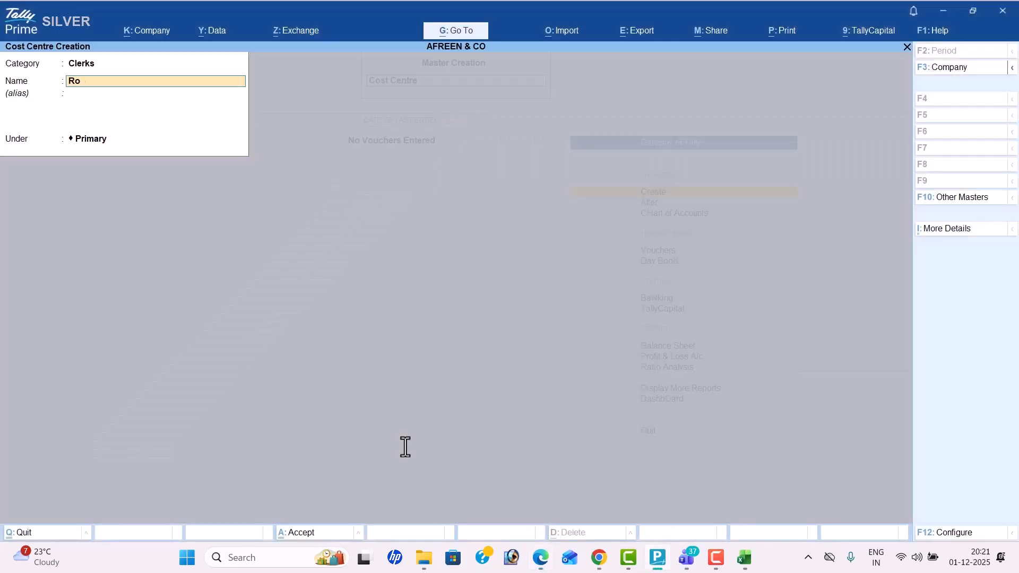
key("Return")
key("Return")
key("Return")
- Create a cost centre for the second listed clerk in the Clerks category, under Primary
type("Samuel")
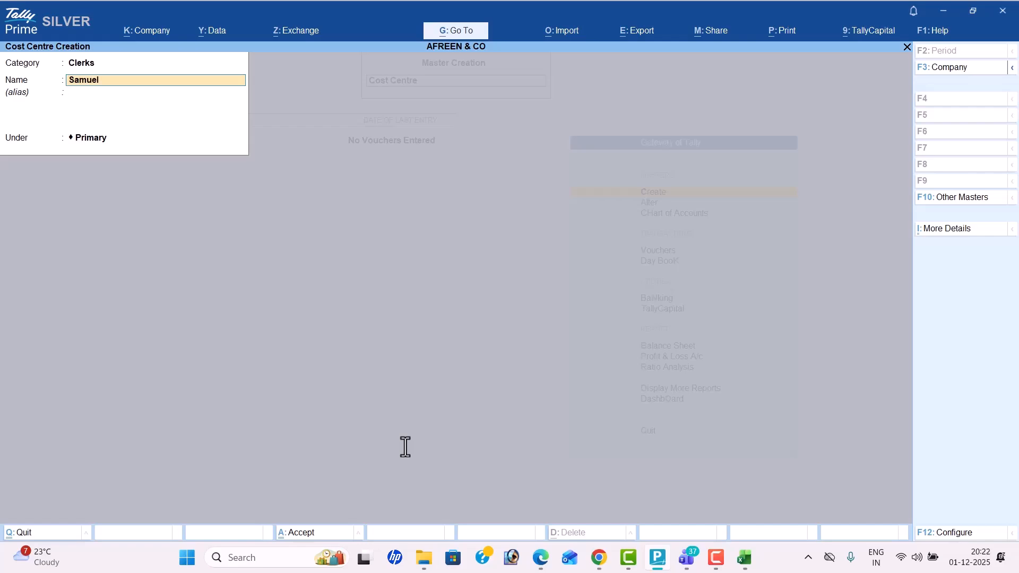
key("Return")
key("Return")
key("Return")
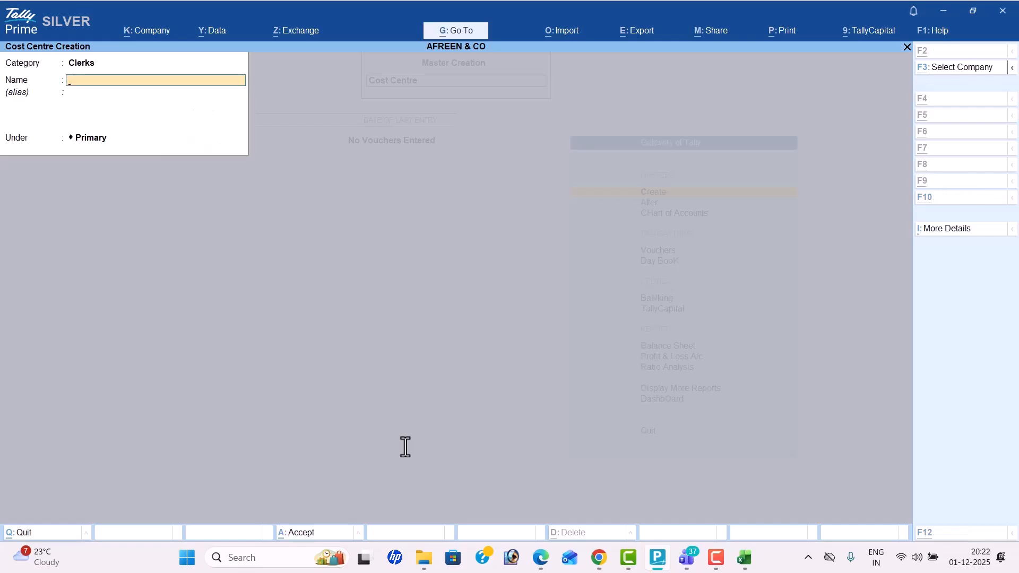
- Create a cost centre for the third clerk in the PDF list, in the Clerks category under Primary
key("alt+Tab")
key("alt+Tab")
type("Emanuel")
key("Return")
key("Return")
key("Return")
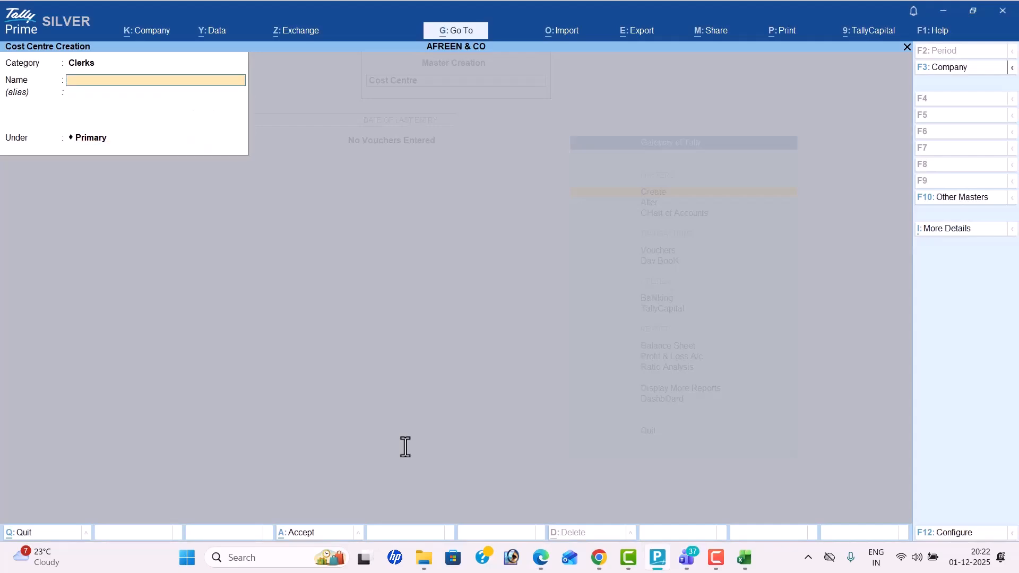
- Create a cost centre for the fourth clerk in the PDF list, in the Clerks category under Primary
key("alt+Tab")
key("alt+Tab")
type("Rahul")
key("Return")
key("Return")
key("Return")
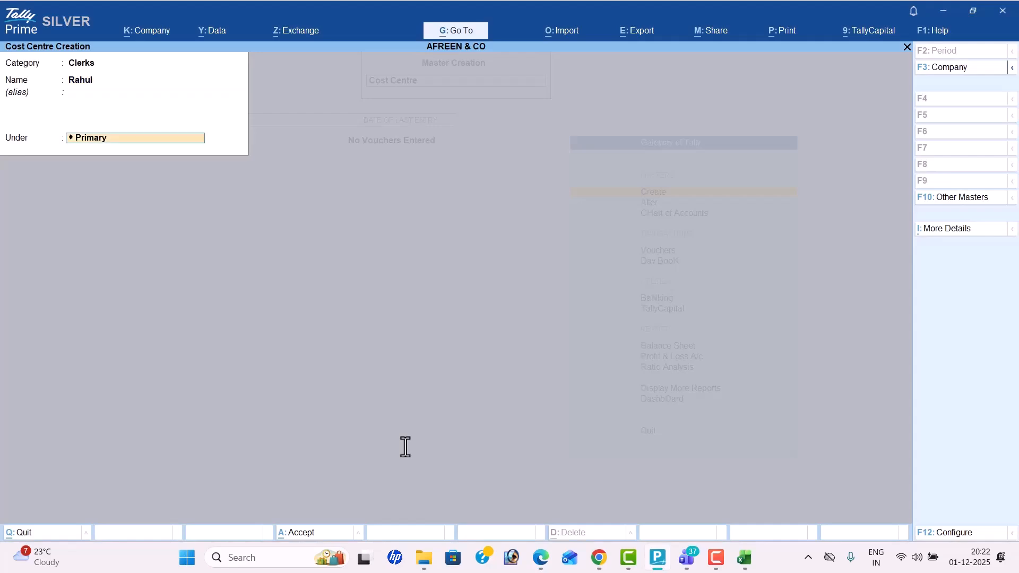
- Create a cost centre for the fifth clerk in the PDF list, in the Clerks category under Primary
key("alt+Tab")
key("alt+Tab")
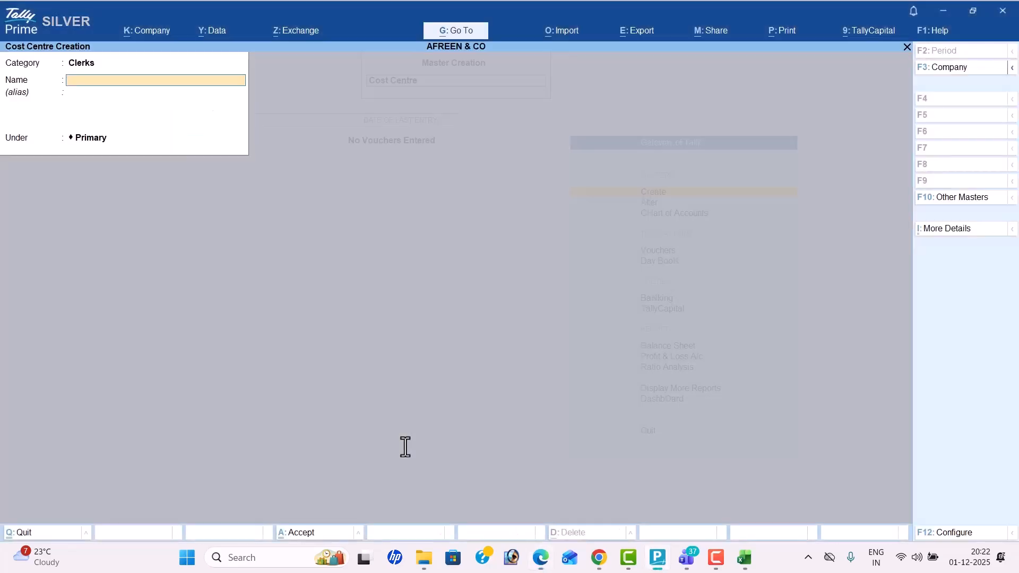
type("Rana")
key("Return")
key("Return")
key("Return")
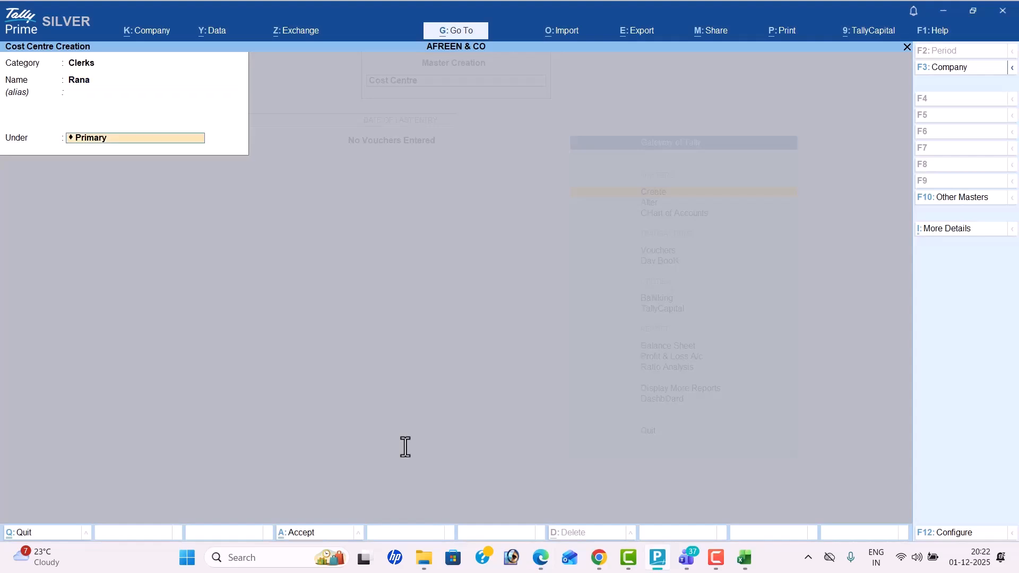
key("Return")
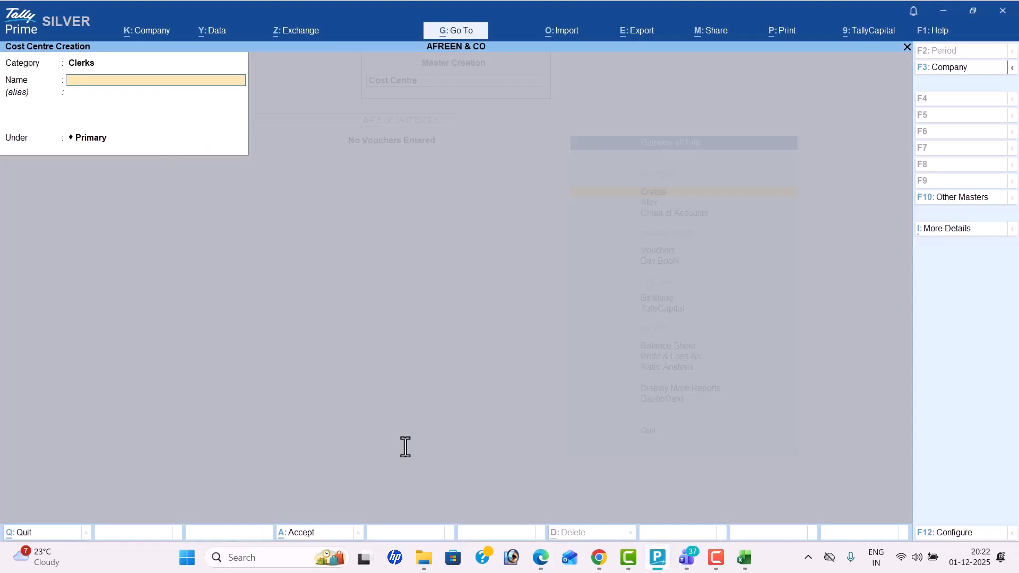
- Change the category to Mangers and create a cost centre for the first manager in the PDF list, under Primary
key("BackSpace")
key("alt+Tab")
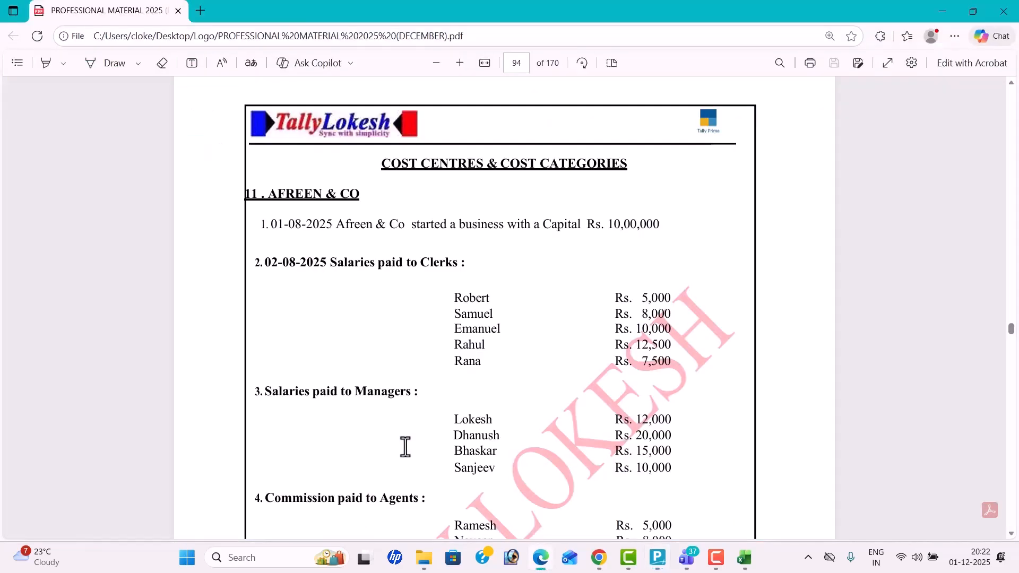
key("alt+Tab")
type("M")
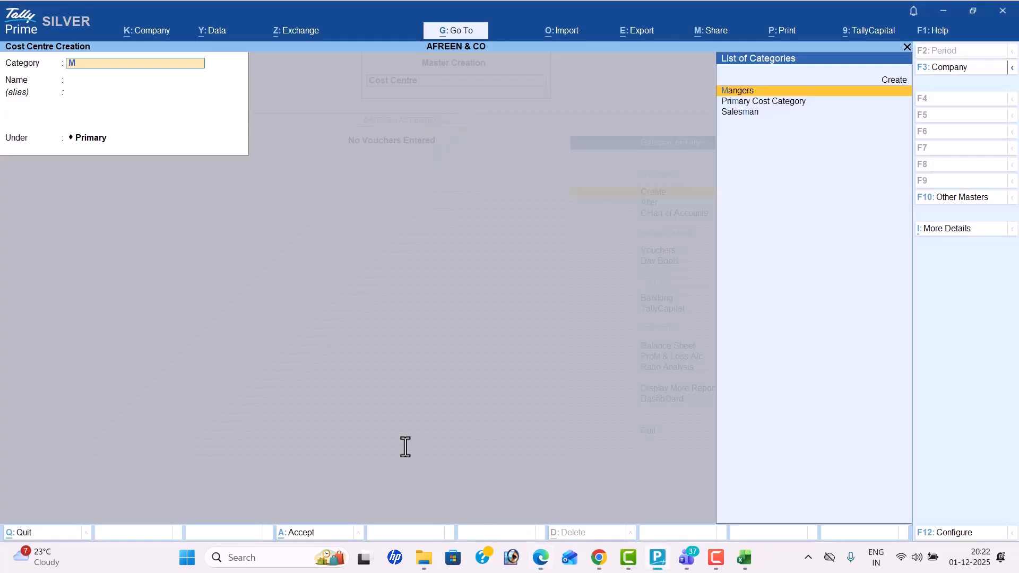
key("Return")
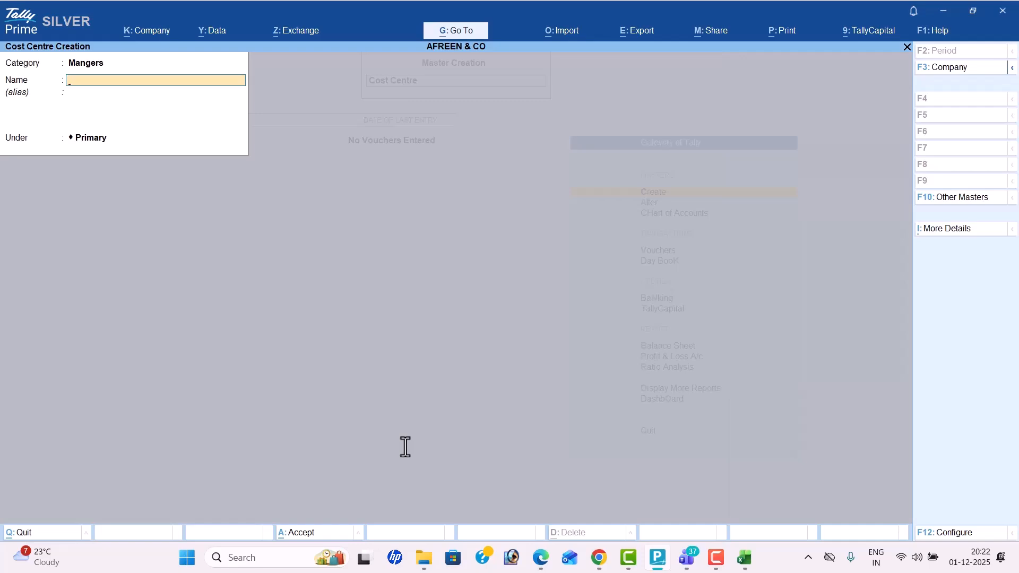
key("alt+Tab")
scroll(404, 447, "down", 3)
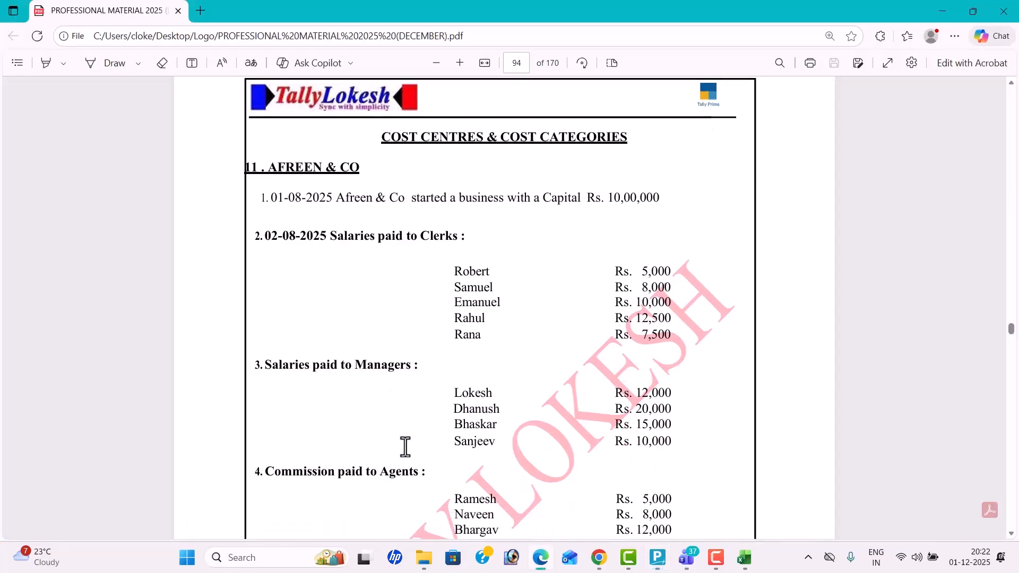
key("alt+Tab")
type("Lokesh")
key("Return")
key("Return")
key("Return")
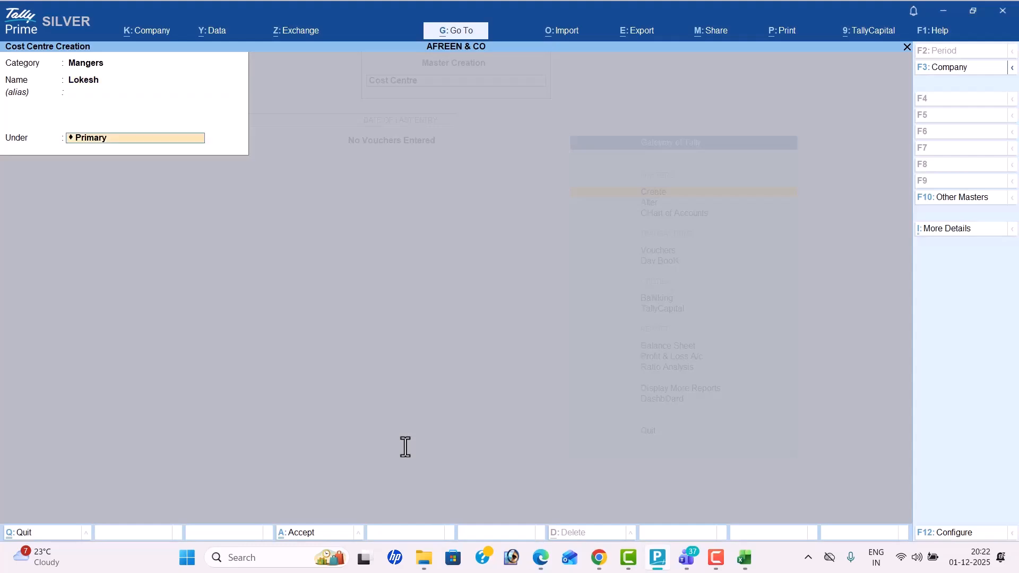
- Create a cost centre for the second listed manager in the Mangers category, under Primary
type("Dhanush")
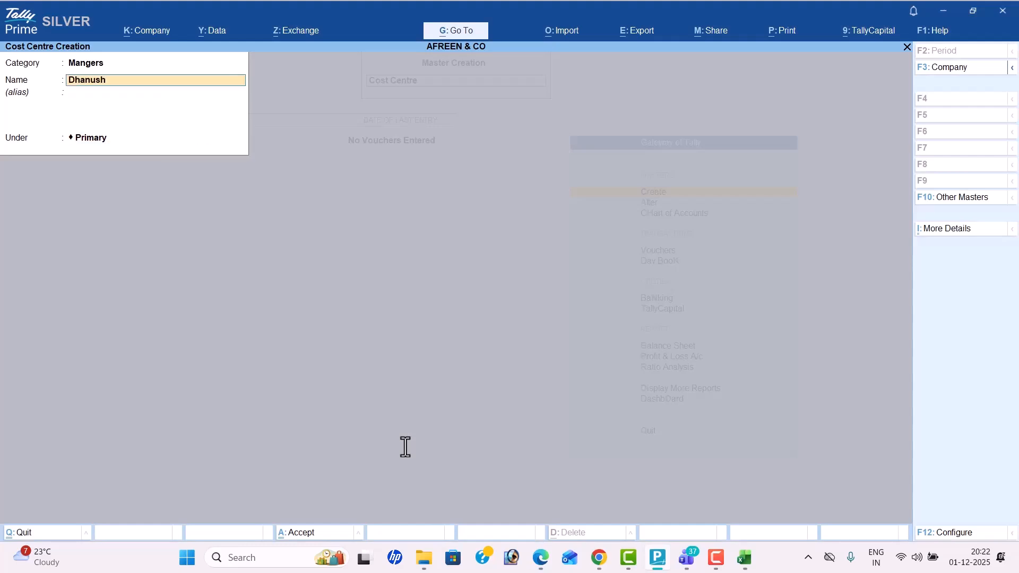
key("Return")
key("Return")
key("Return")
- Create a cost centre for the third manager in the PDF list, in the Mangers category under Primary
key("alt+Tab")
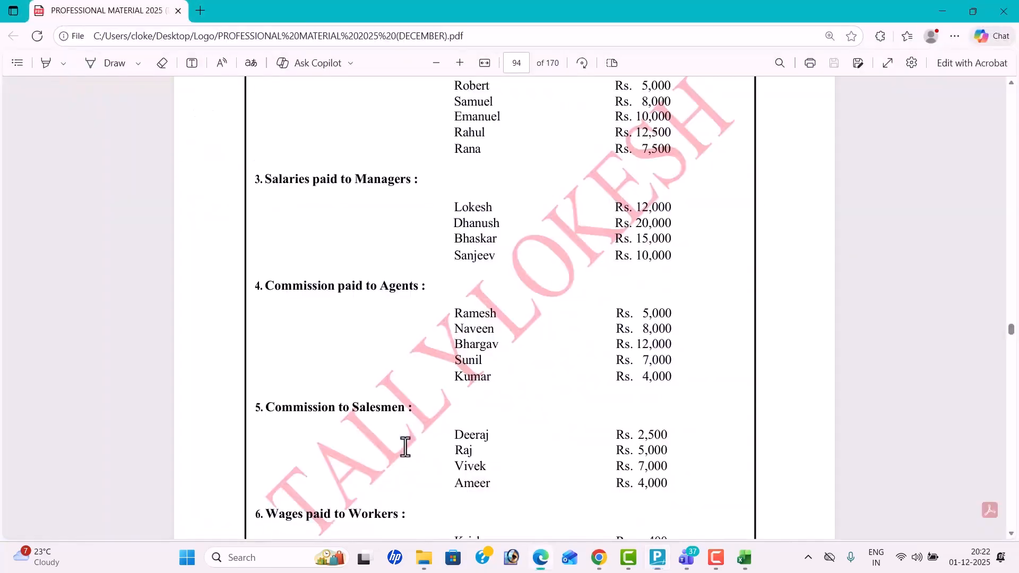
key("alt+Tab")
type("B")
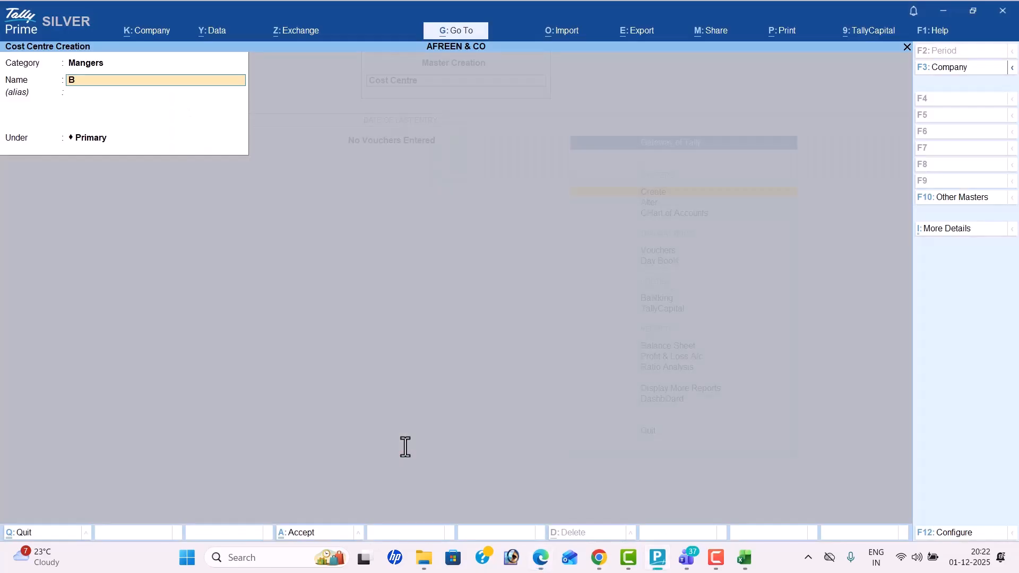
type("haskar")
key("Return")
key("Return")
key("Return")
- Create a cost centre for the fourth manager in the PDF list, in the Mangers category under Primary
key("alt+Tab")
key("alt+Tab")
type("Sa")
key("Return")
key("Return")
key("Return")
key("Return")
- Change the category to Agents and create a cost centre for the first agent in the PDF list, under Primary
key("BackSpace")
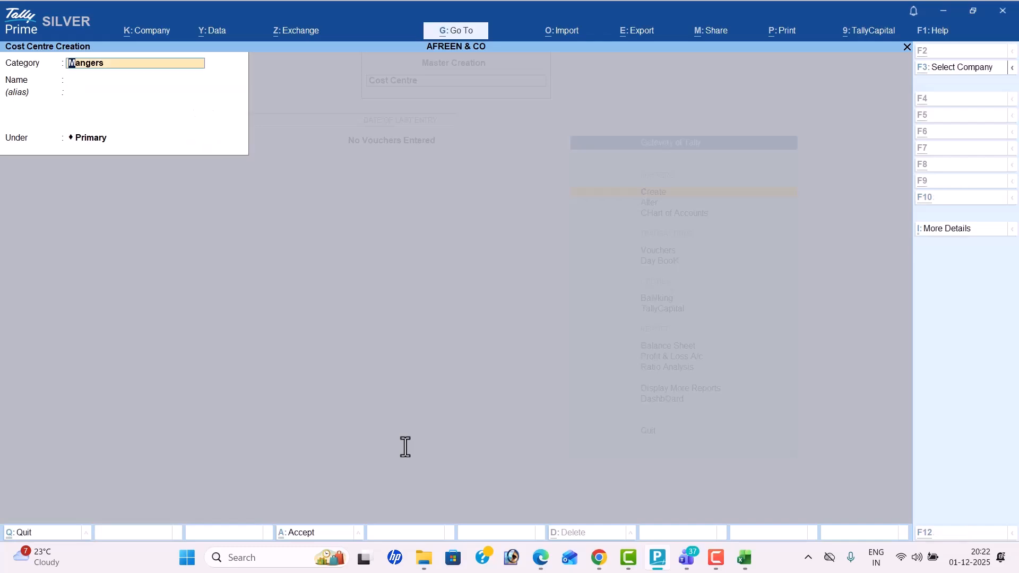
key("alt+Tab")
scroll(405, 447, "down", 1)
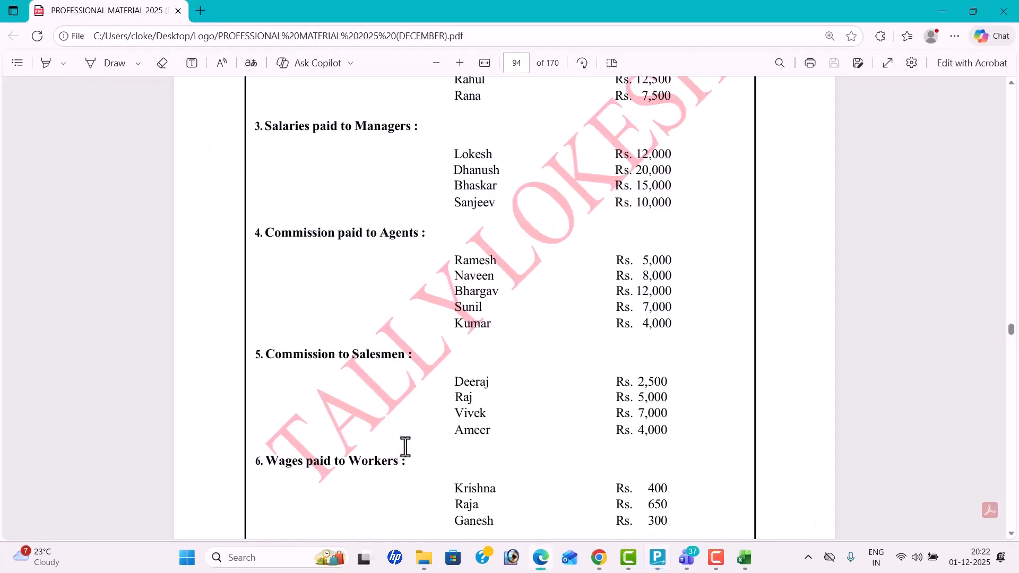
key("alt+Tab")
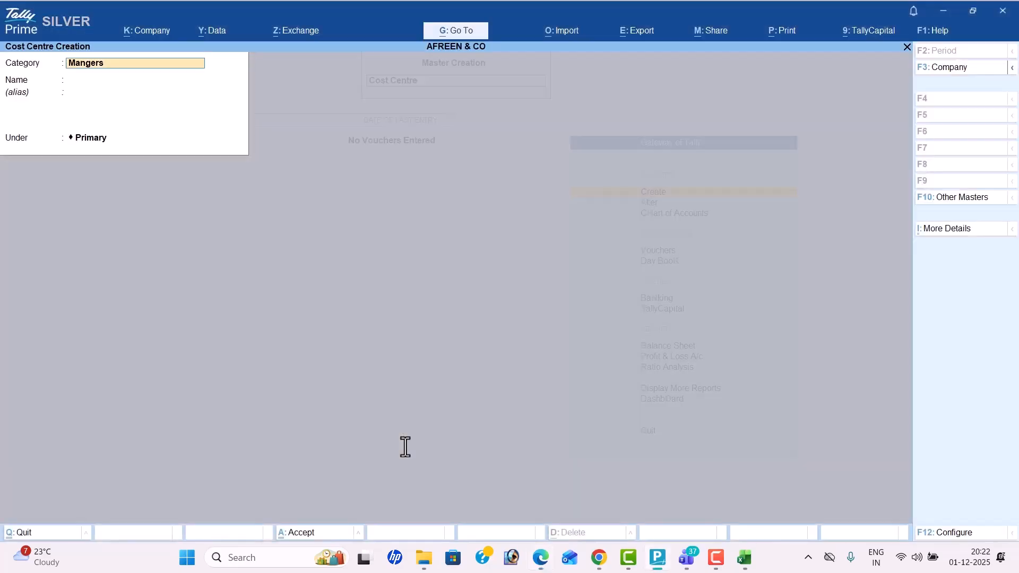
type("a")
key("Return")
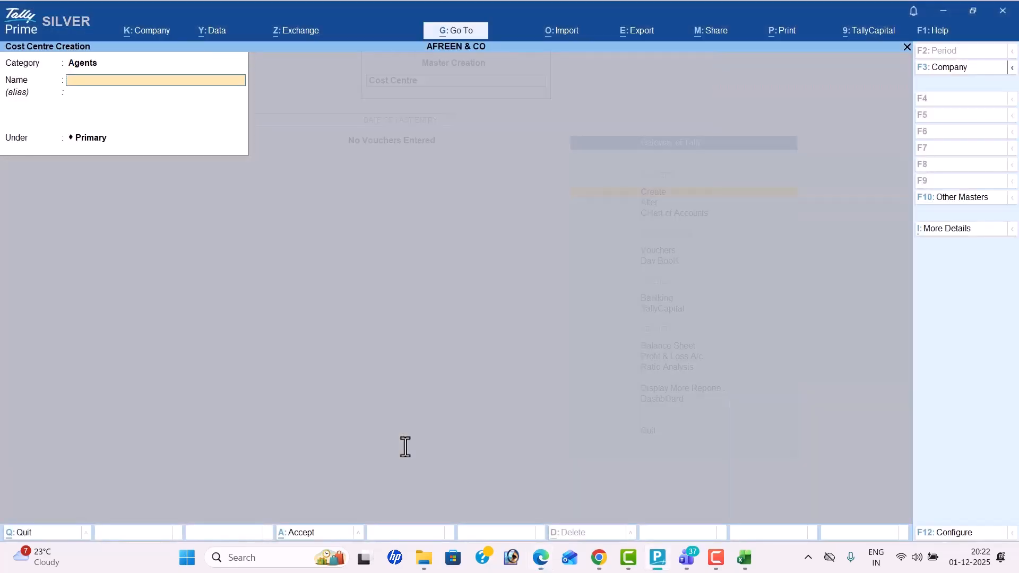
key("alt+Tab")
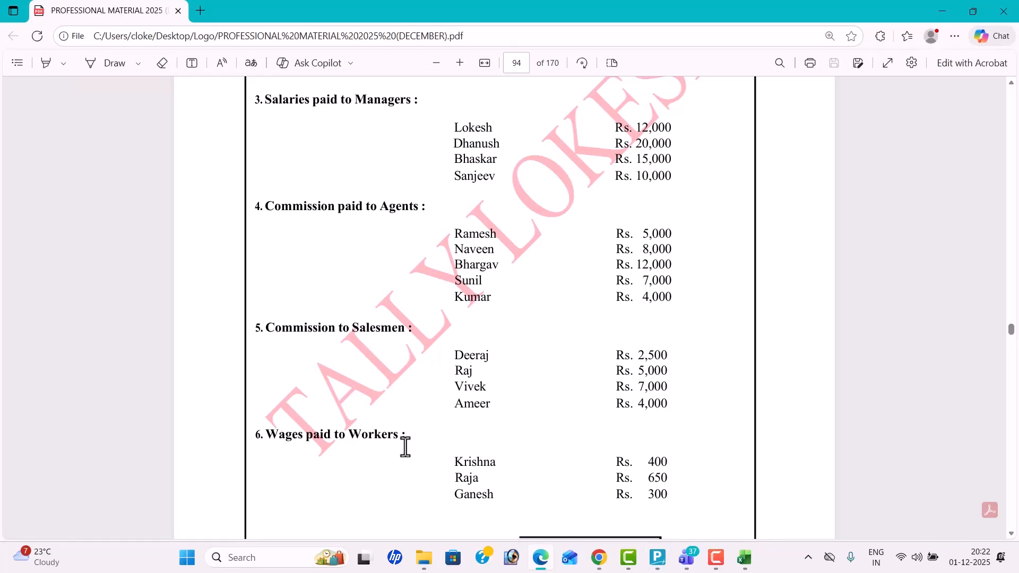
key("alt+Tab")
type("Ramesh")
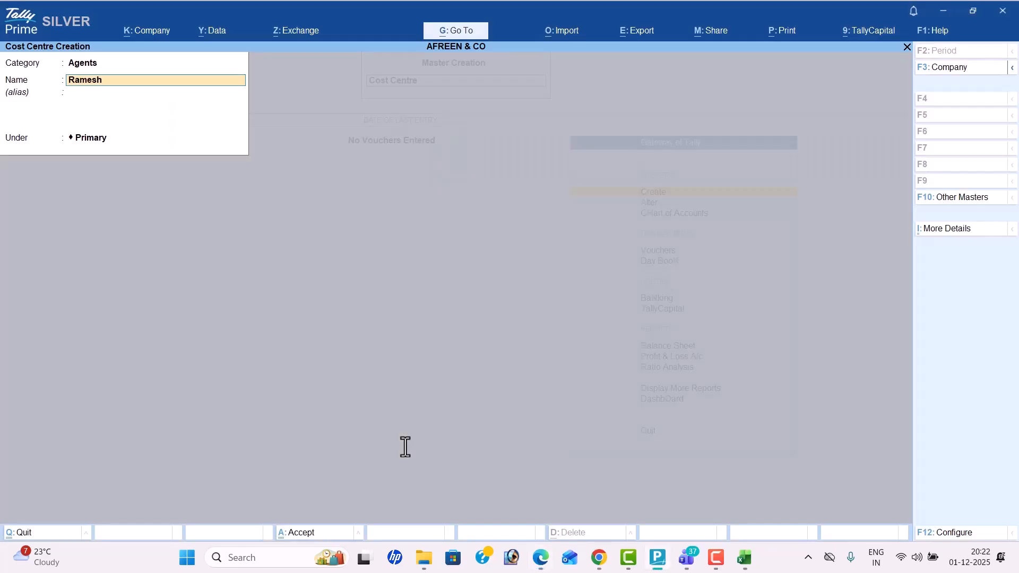
key("Return")
key("Return")
key("Return")
- Create a cost centre for the second agent in the PDF list, in the Agents category under Primary
key("alt+Tab")
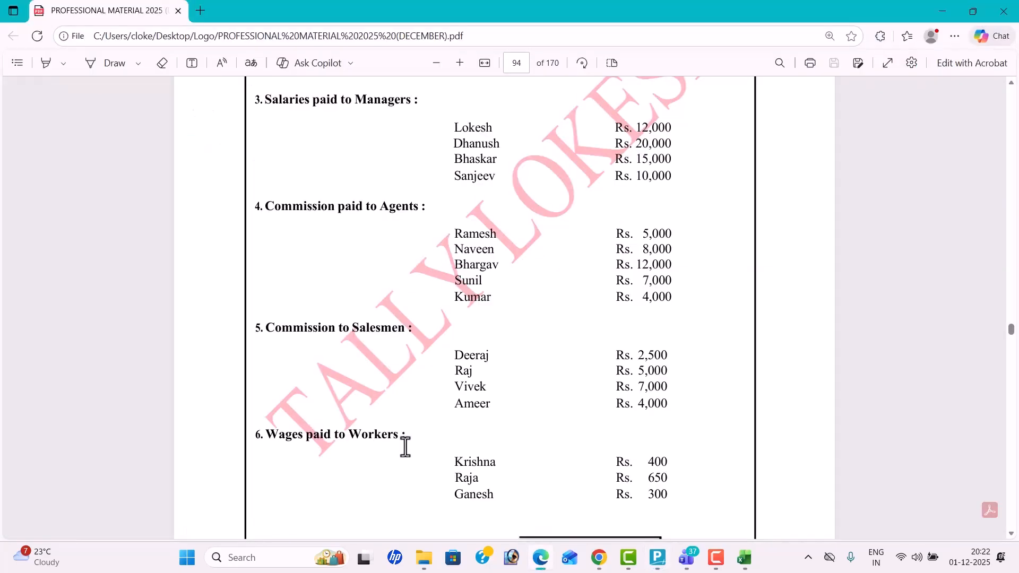
key("alt+Tab")
type("Navee")
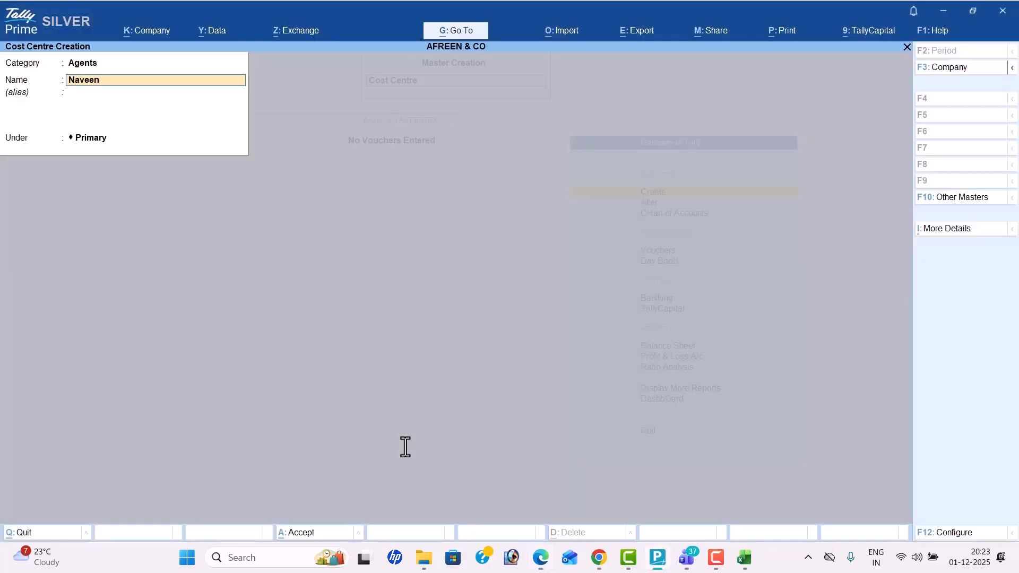
type("n")
key("Return")
key("Return")
key("Return")
- Create a cost centre for the third agent in the PDF list, in the Agents category under Primary
key("alt+Tab")
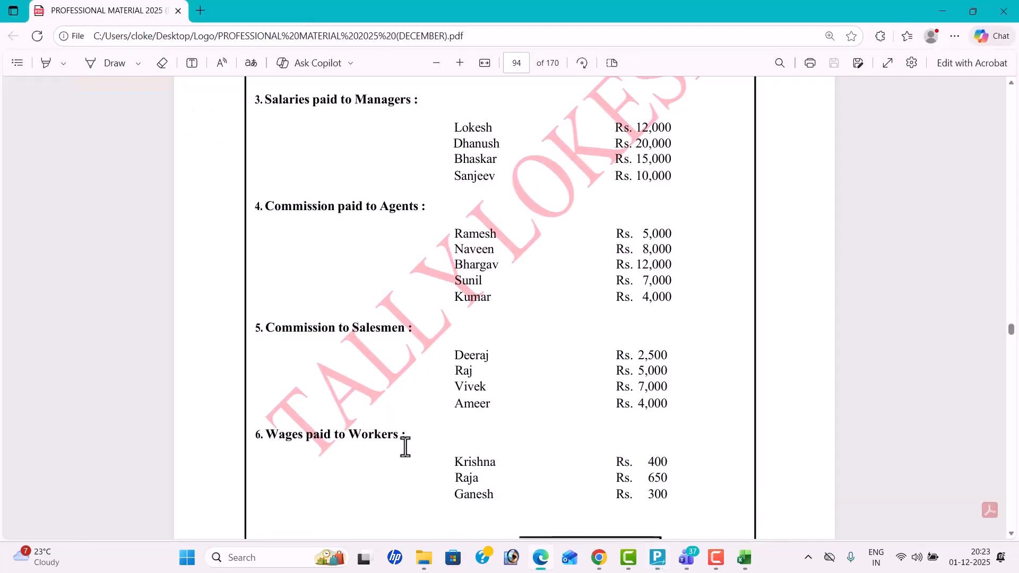
key("alt+Tab")
type("B")
type("ah")
key("BackSpace")
key("BackSpace")
type("hargav")
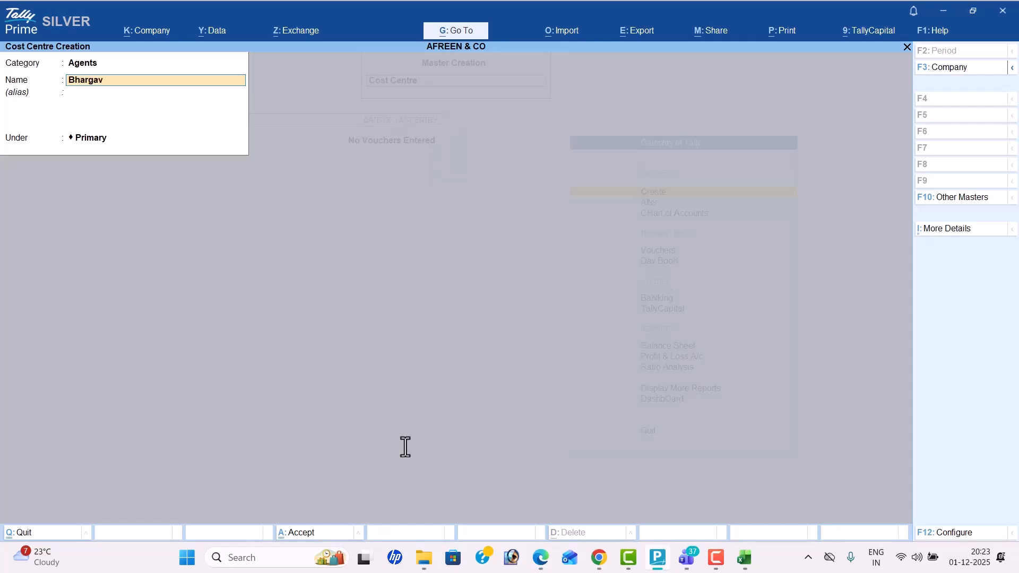
key("Return")
key("Return")
key("Return")
key("Return")
- Create a cost centre for the fourth agent in the PDF list, in the Agents category under Primary
key("alt+Tab")
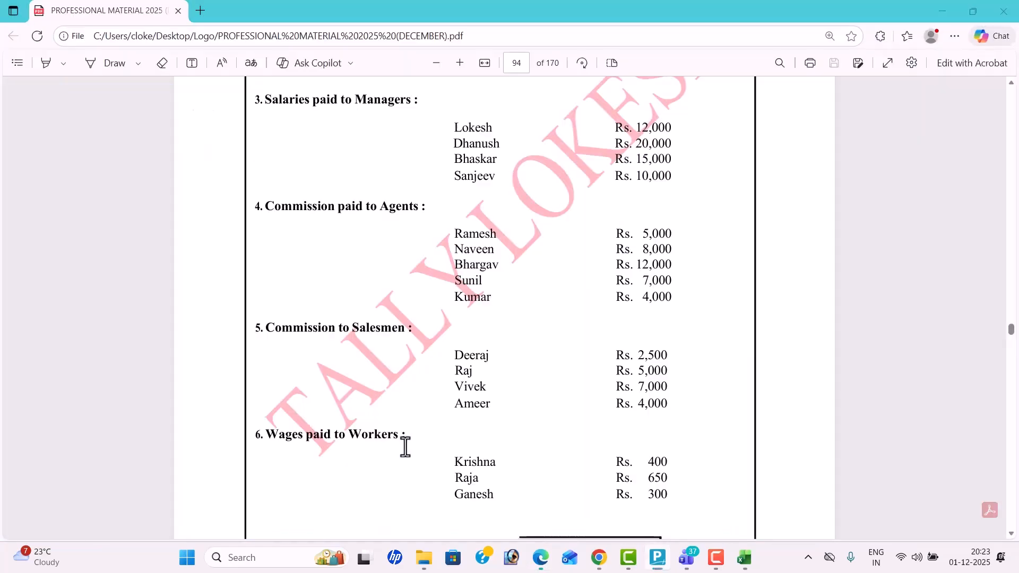
key("alt+Tab")
type("Sun")
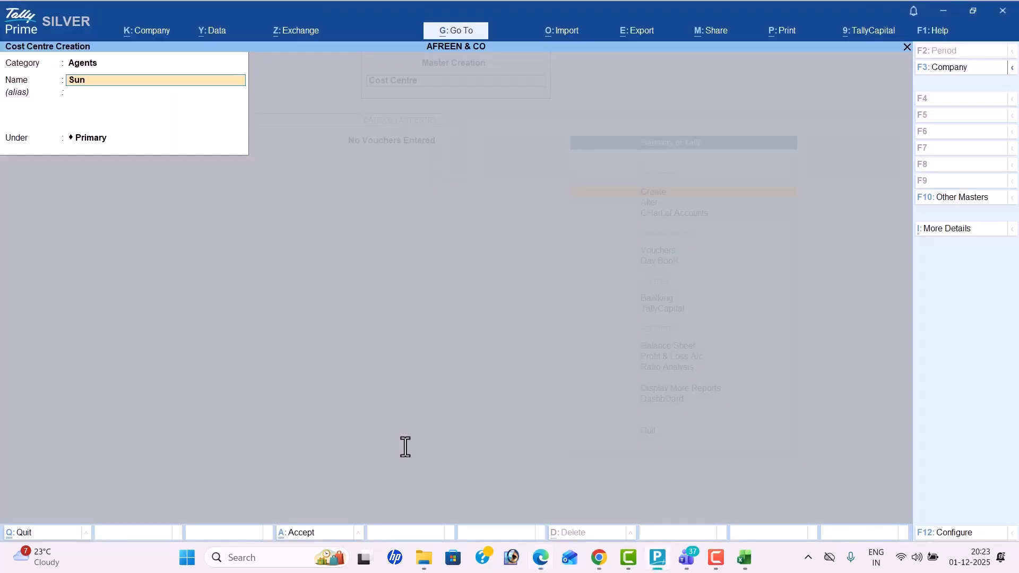
key("Return")
key("Return")
key("Return")
key("Return")
- Create a cost centre for the fifth agent in the PDF list, in the Agents category under Primary
key("alt+Tab")
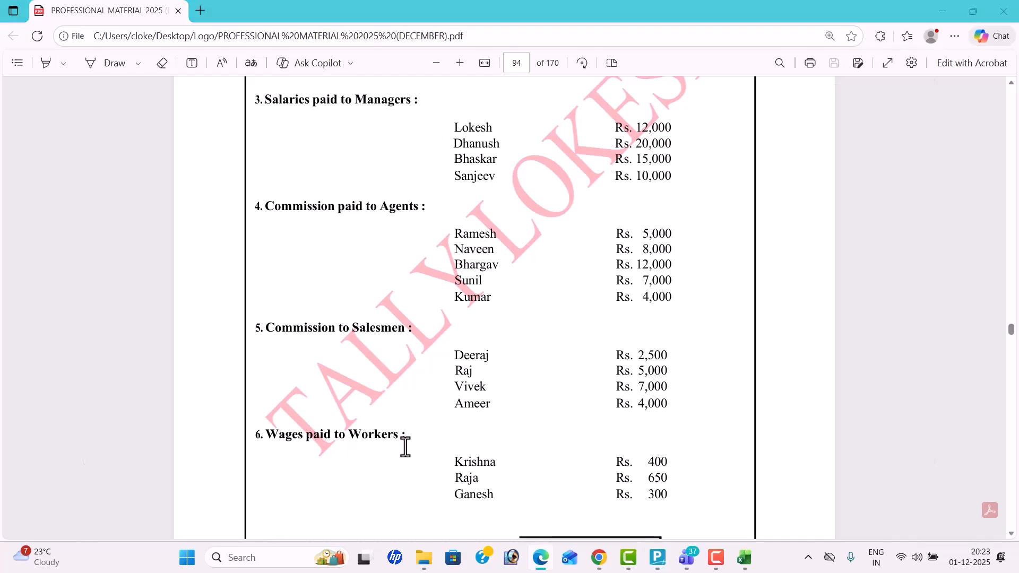
key("alt+Tab")
type("Kumar")
key("Return")
key("Return")
key("Return")
key("Return")
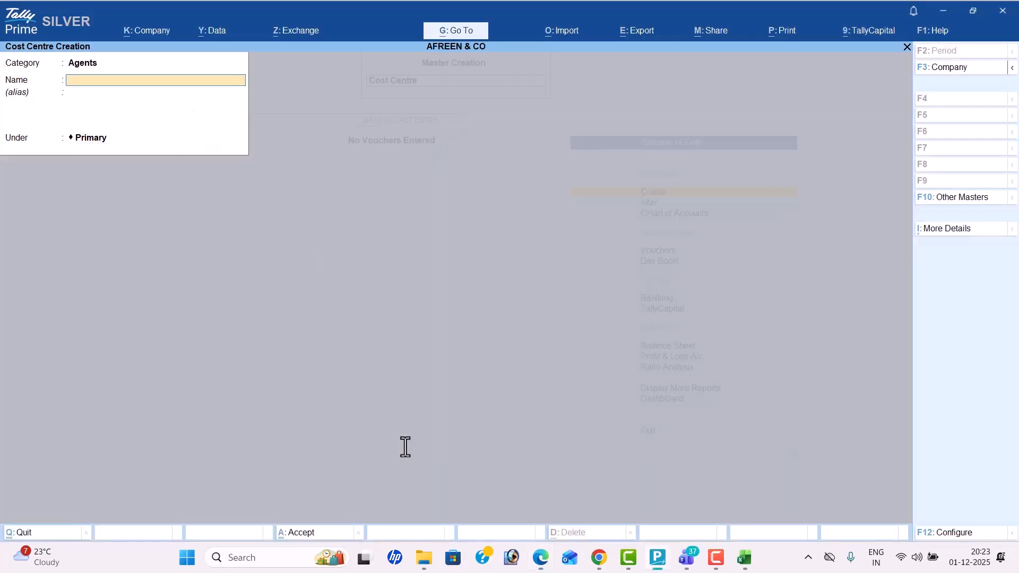
- Create a cost centre for the first salesman in the PDF list, in the Salesman category under Primary
key("BackSpace")
key("alt+Tab")
scroll(405, 447, "down", 3)
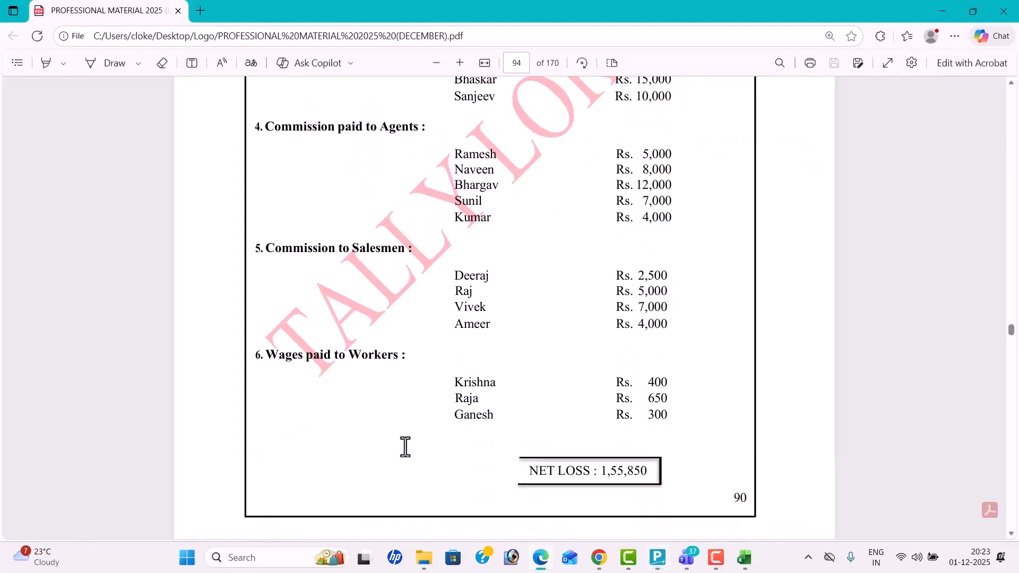
scroll(405, 448, "down", 1)
key("alt+Tab")
type("Sa")
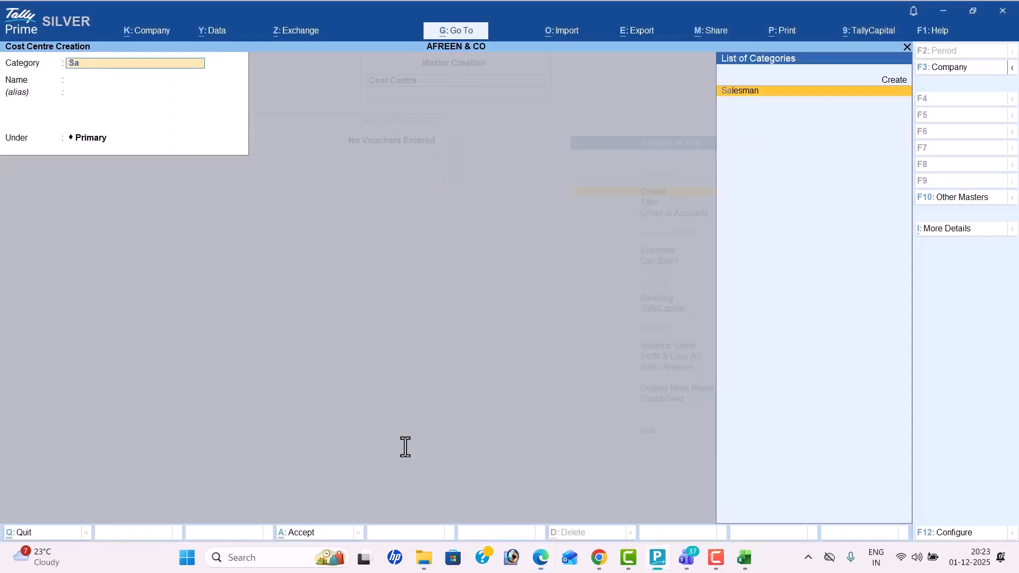
key("Return")
key("alt+Tab")
key("alt+Tab")
type("Deeraj")
key("Return")
key("Return")
key("Return")
- Create a cost centre for the second salesman in the PDF list, in the Salesman category under Primary
key("alt+Tab")
key("alt+Tab")
type("R")
key("Return")
key("Return")
key("Return")
- Create a cost centre for the third salesman in the PDF list, in the Salesman category under Primary
key("alt+Tab")
key("alt+Tab")
type("V")
key("Return")
key("Return")
key("Return")
- Create a cost centre for the fourth salesman in the PDF list, in the Salesman category under Primary
key("alt+Tab")
key("alt+Tab")
type("Ameer")
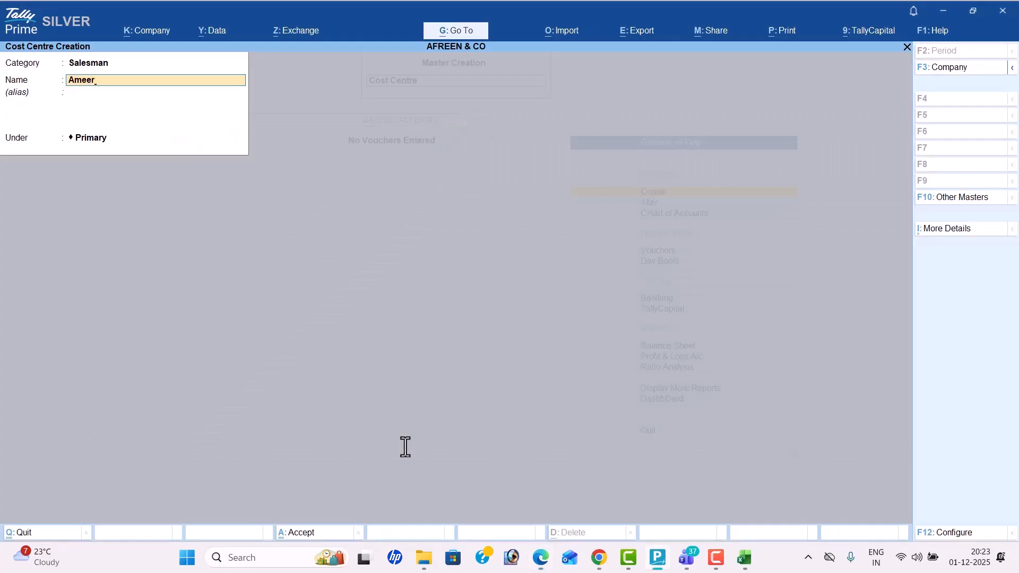
key("Return")
key("Return")
key("Return")
- Create a cost centre for the first worker in the PDF list, in the Workers category under Primary
key("BackSpace")
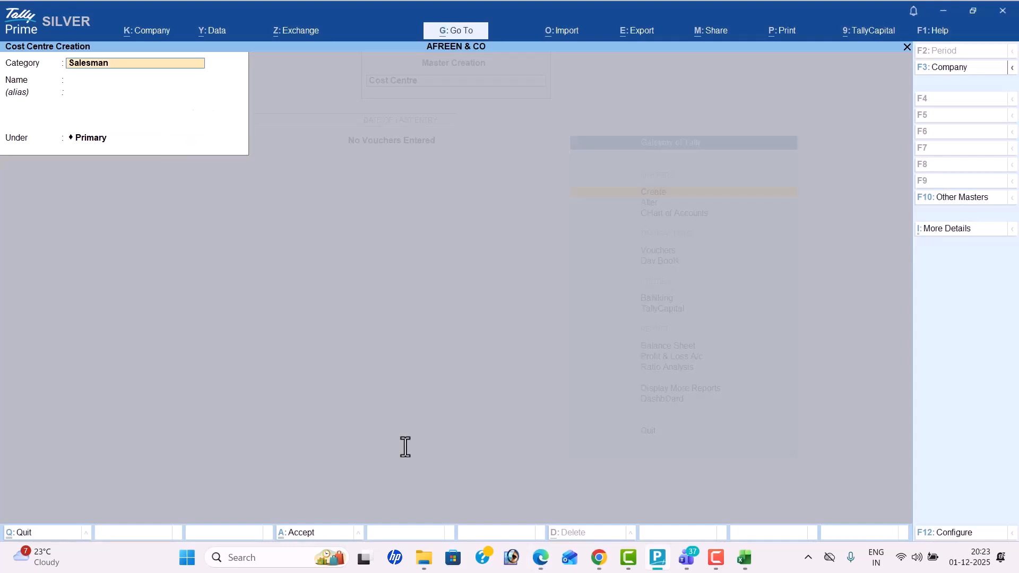
key("alt+Tab")
key("alt+Tab")
type("W")
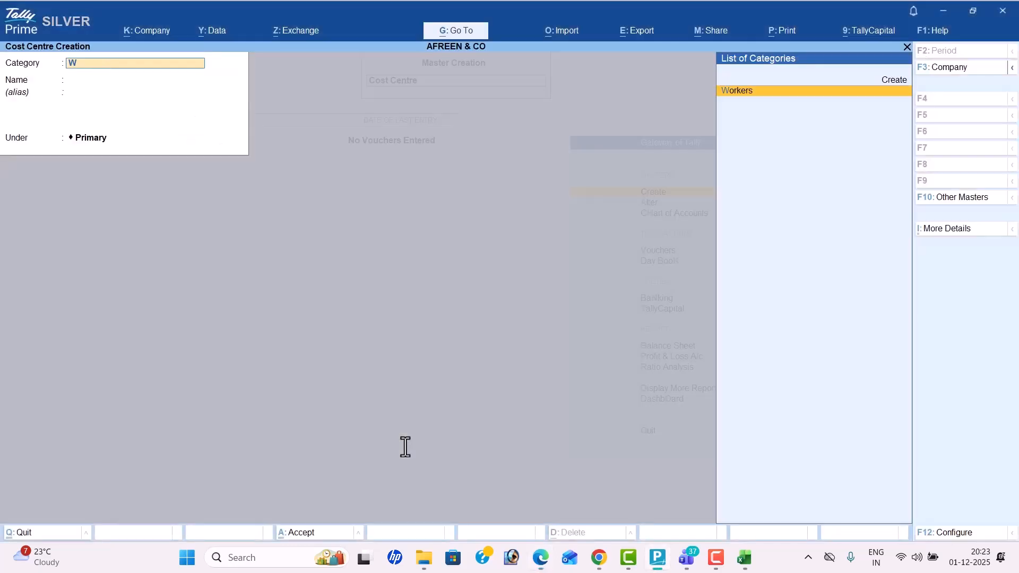
key("Return")
key("alt+Tab")
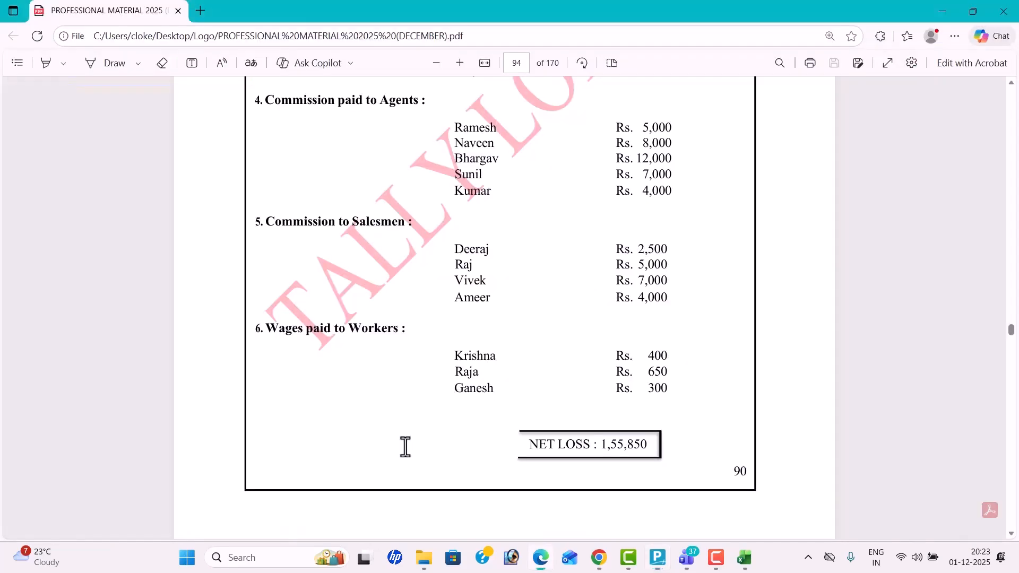
key("alt+Tab")
type("Krish")
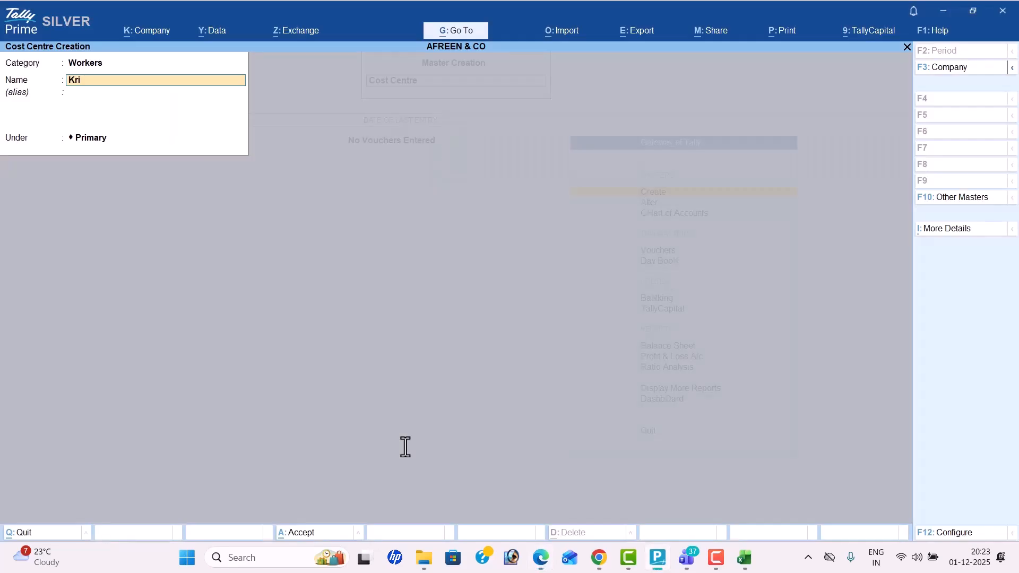
key("Return")
key("Return")
key("Return")
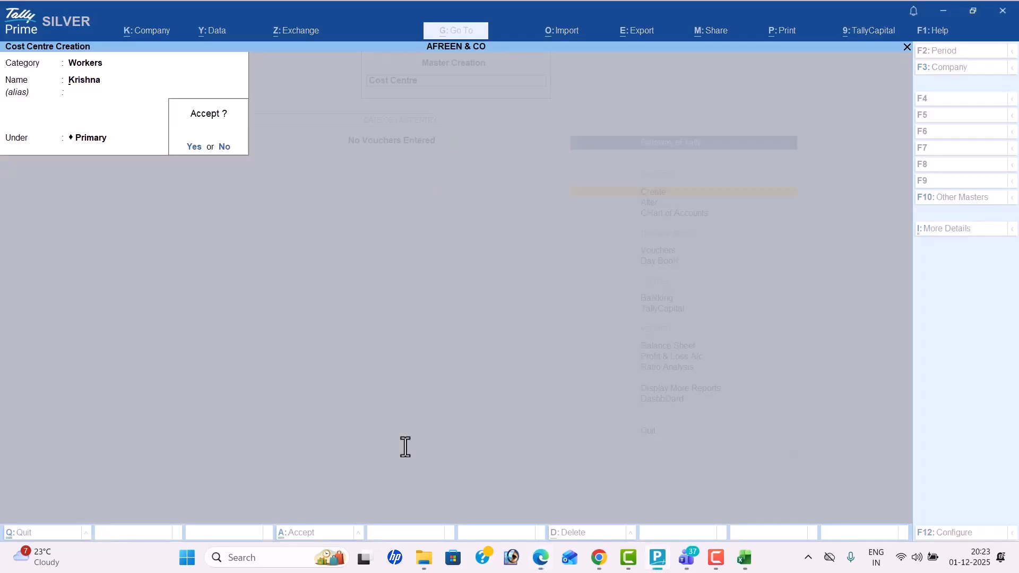
key("Return")
- Create a cost centre for the second worker in the PDF list, in the Workers category under Primary
key("alt+Tab")
key("alt+Tab")
type("Raja")
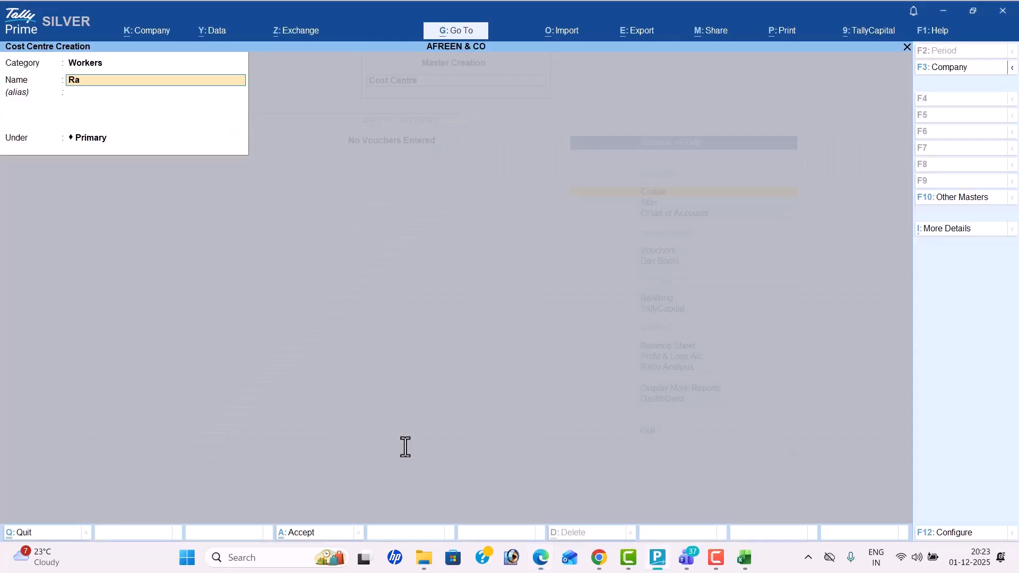
key("Return")
key("Return")
key("Return")
key("Return")
- Create a cost centre for the third worker in the PDF list, in the Workers category under Primary
key("alt+Tab")
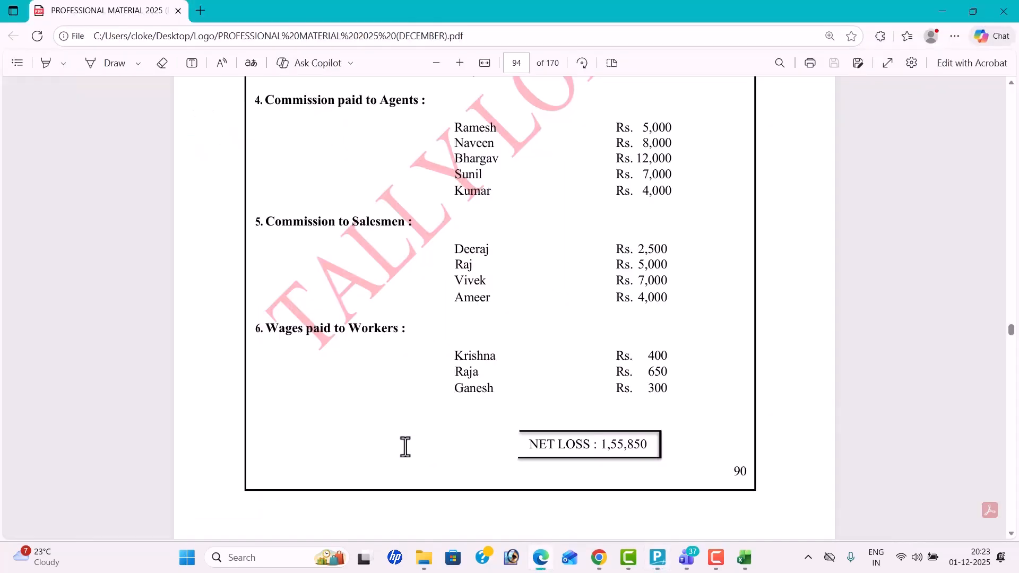
key("alt+Tab")
type("Ga")
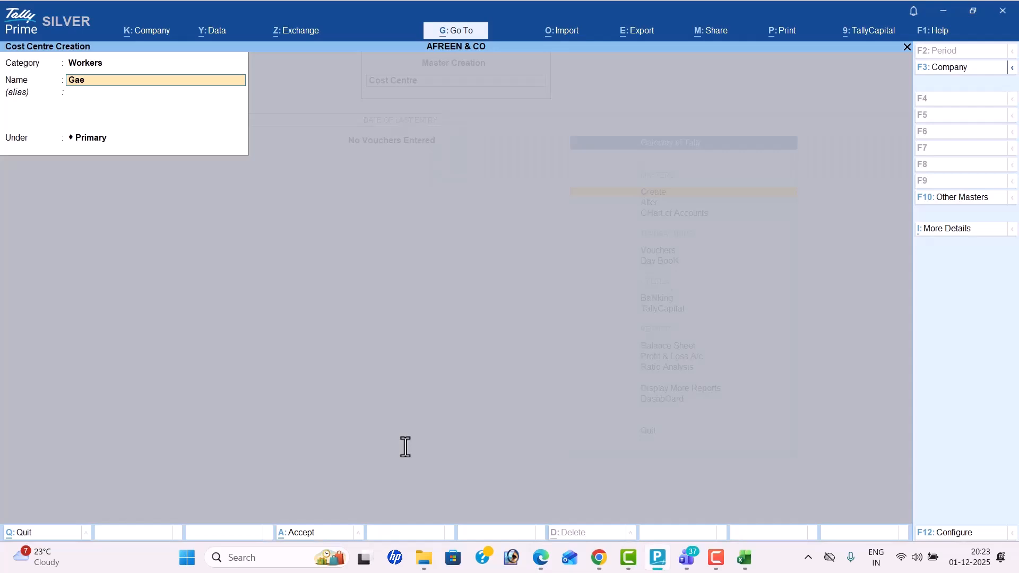
type("nesh")
key("Return")
key("Return")
key("Return")
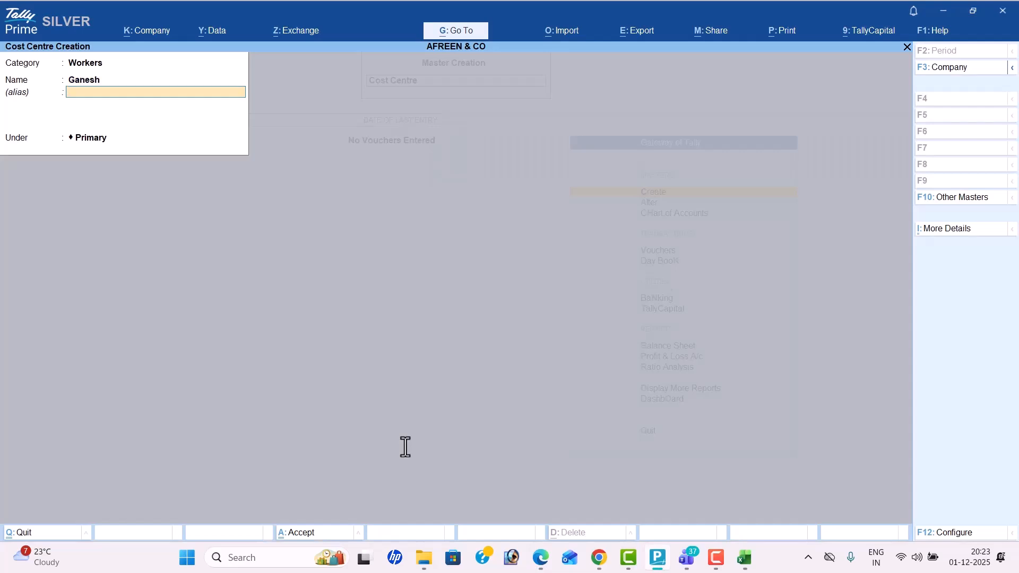
key("Return")
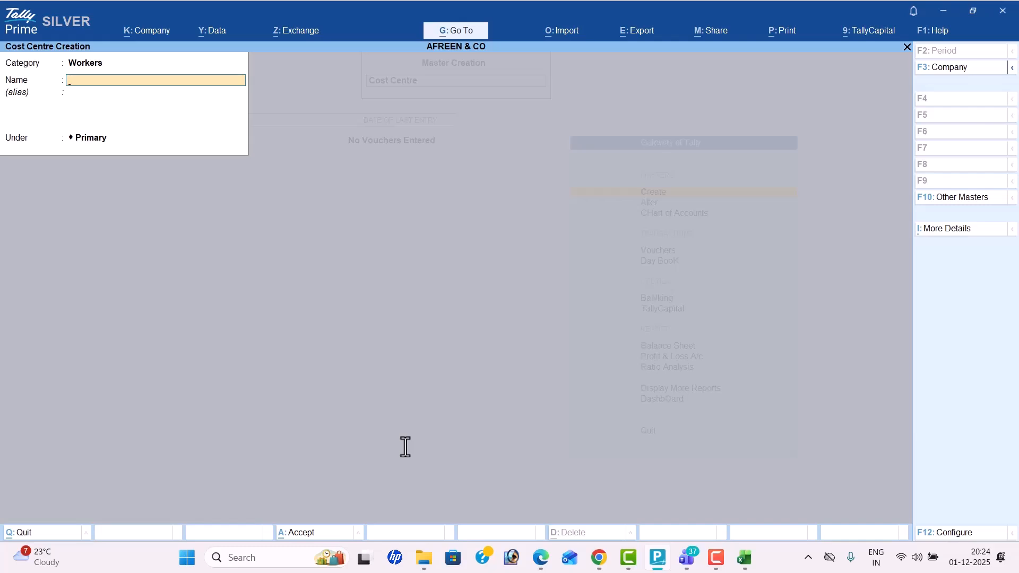
- Leave cost centre creation and start a new Receipt voucher
key("Escape")
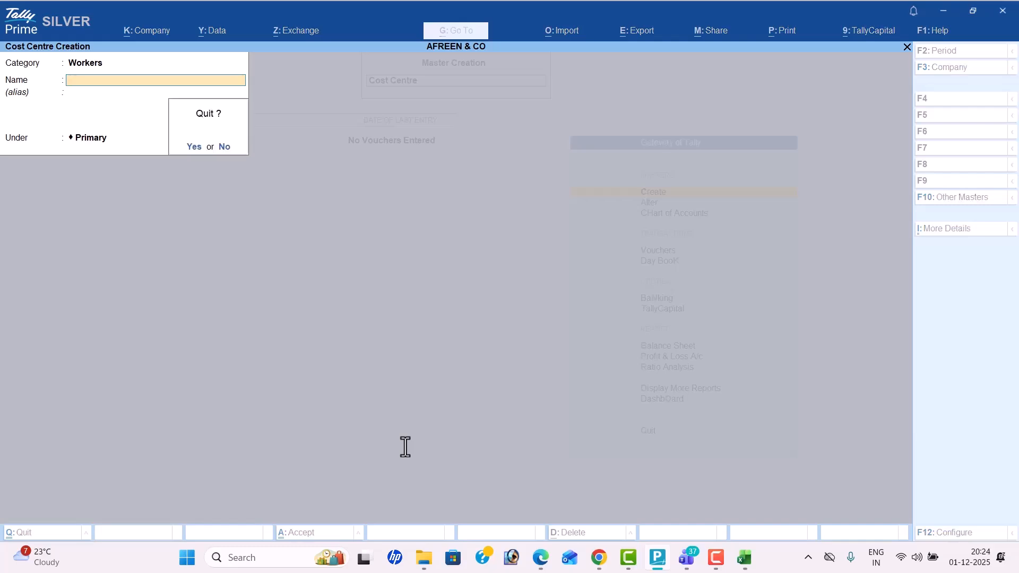
key("Return")
key("Escape")
key("Down")
key("Down")
key("Down")
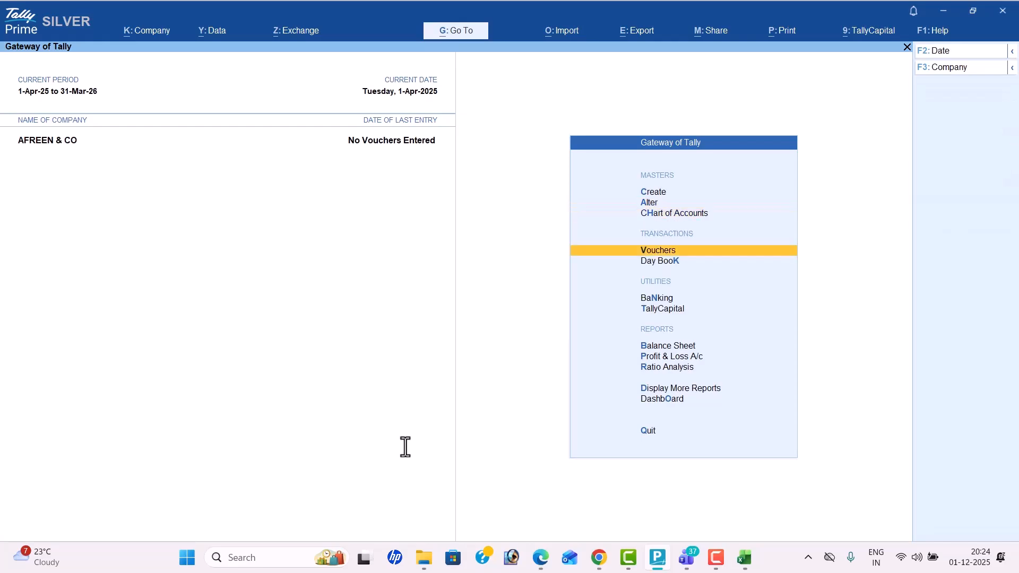
key("Return")
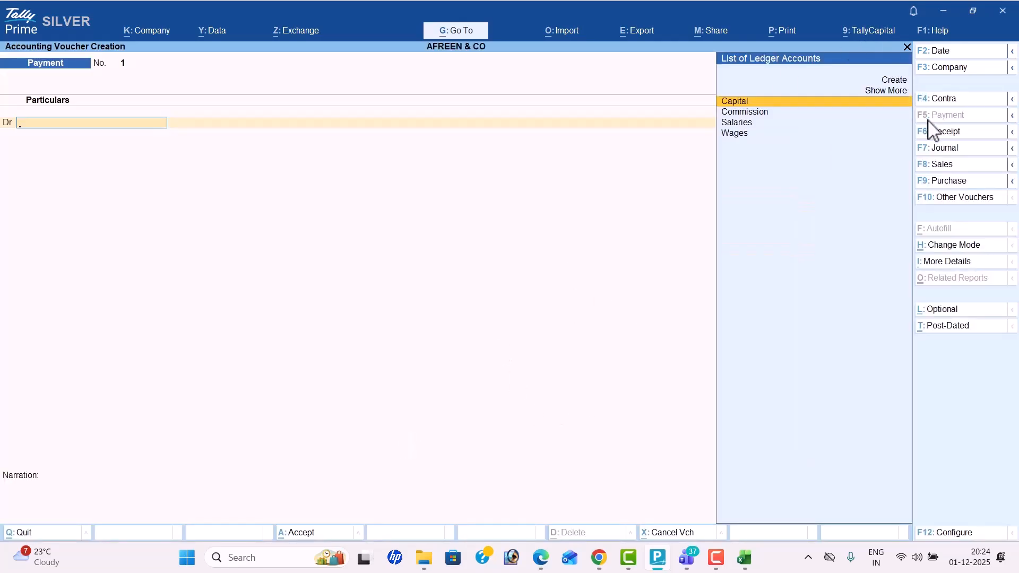
left_click(955, 133)
- Credit the Capital ledger with 1000000 in the Receipt voucher, following the first transaction in the PDF
key("alt+Tab")
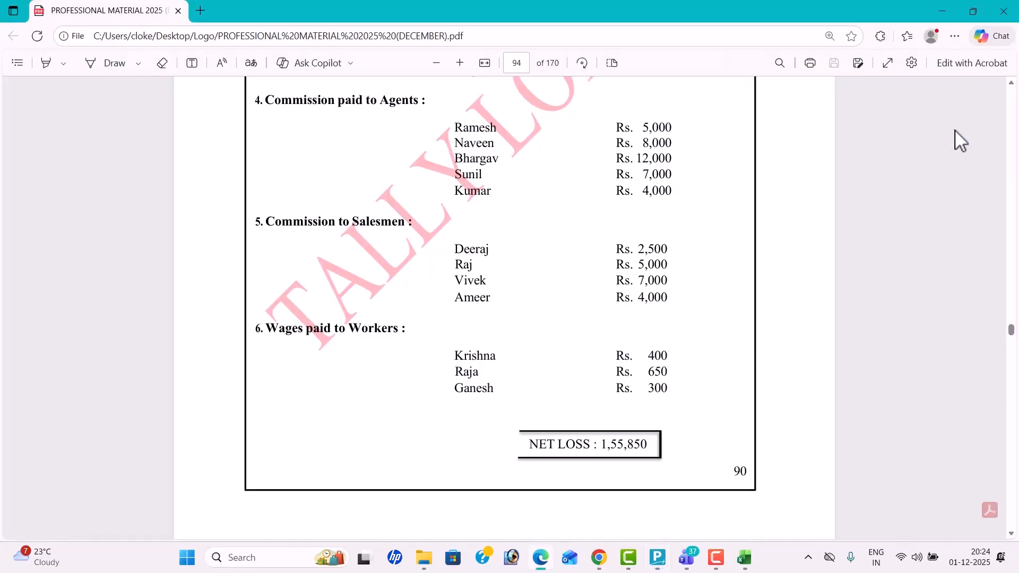
scroll(954, 129, "up", 7)
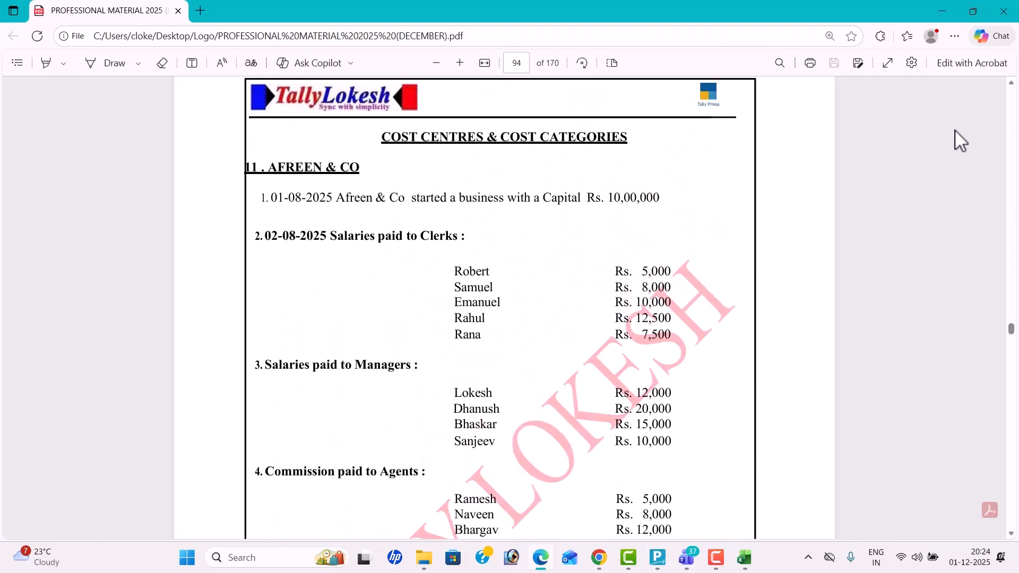
key("alt+Tab")
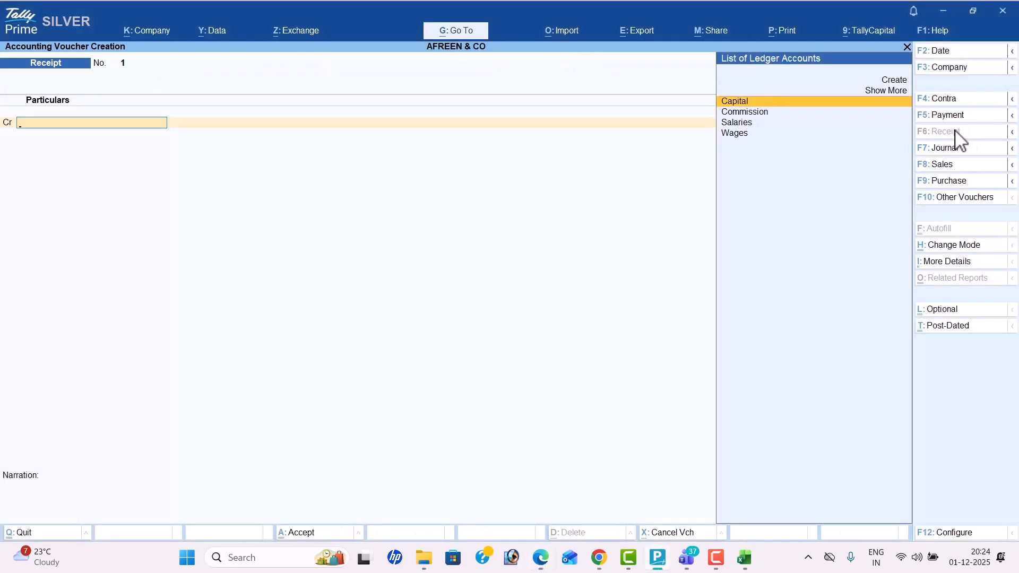
key("Return")
key("alt+Tab")
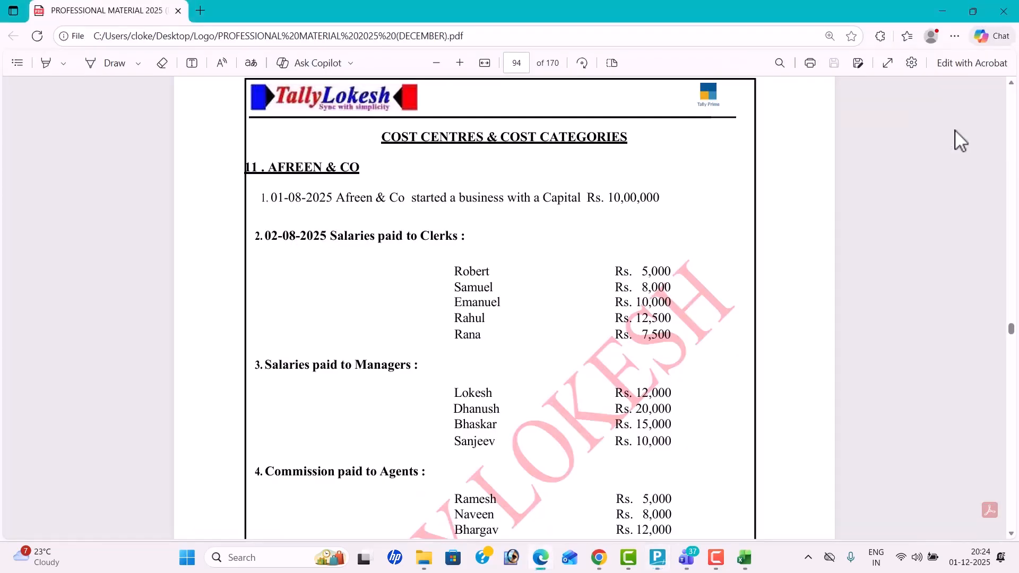
key("alt+Tab")
type("1000000")
key("Return")
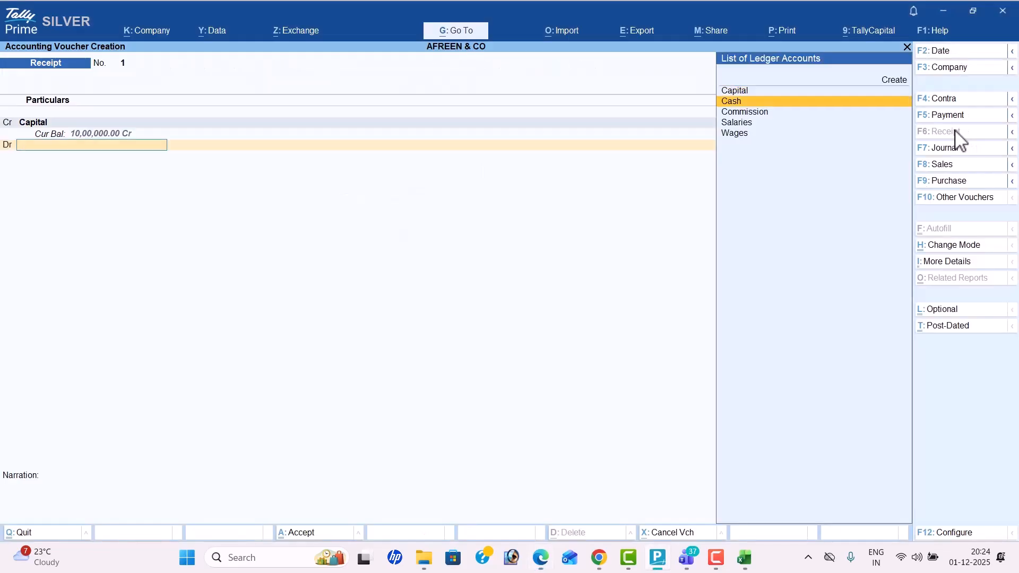
- Debit Cash with the full capital amount and save the Receipt voucher
key("Return")
key("Return")
key("Return")
key("Return")
key("Return")
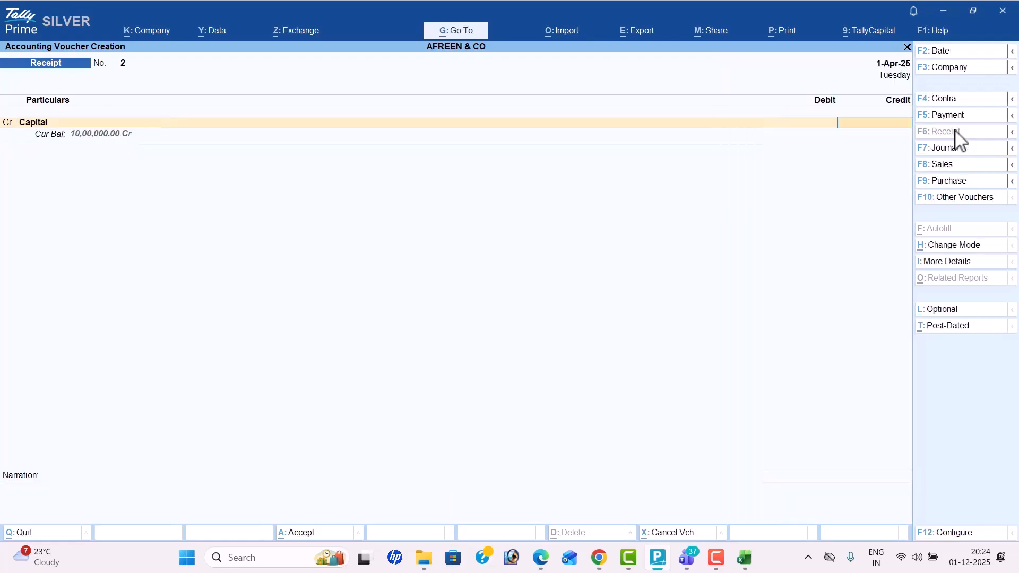
- Start a Payment voucher for the clerks' salaries and debit the Salaries ledger with 43000
key("alt+Tab")
key("alt+Tab")
left_click(961, 119)
type("Sa")
key("Return")
key("alt+Tab")
scroll(963, 121, "down", 2)
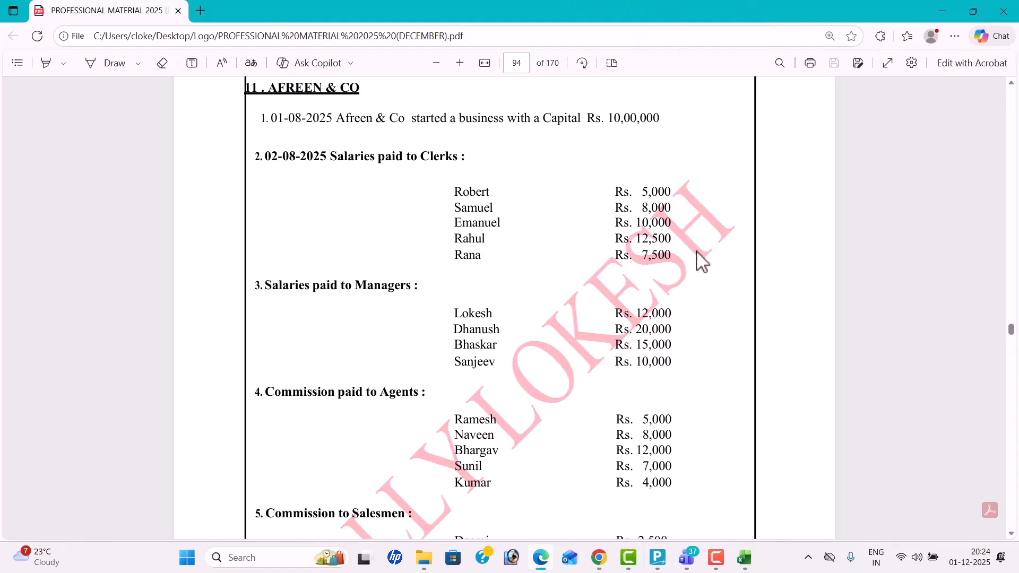
key("alt+Tab")
type("43000")
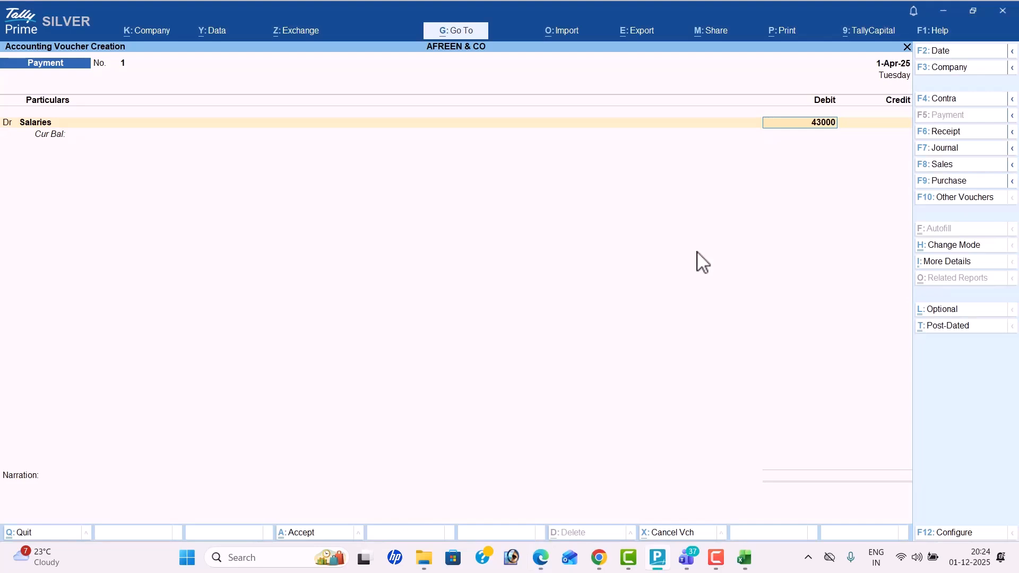
key("Return")
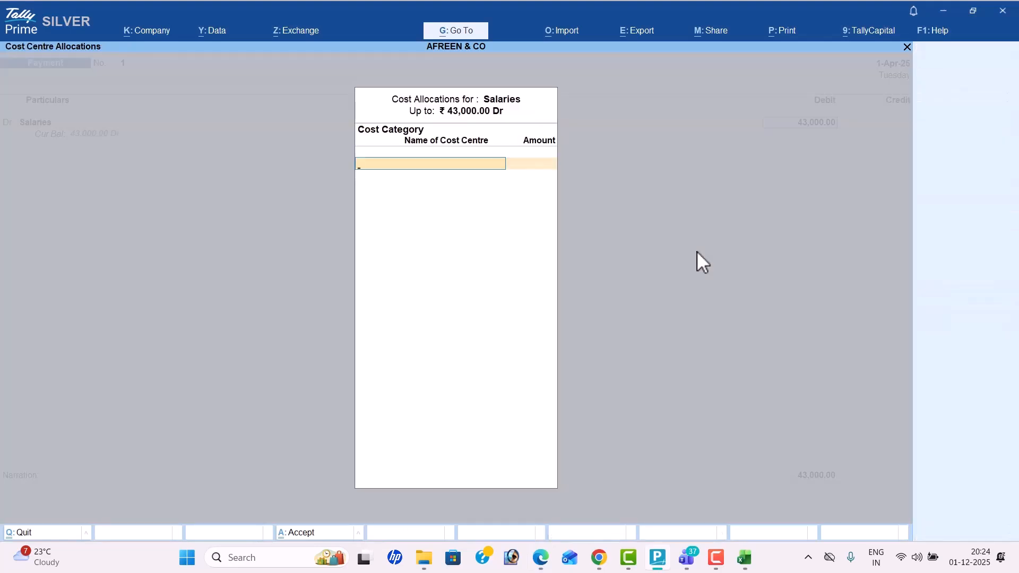
- Choose the Clerks cost category for the salaries and allocate 5000 to the first clerk in the PDF list
type("c")
key("Return")
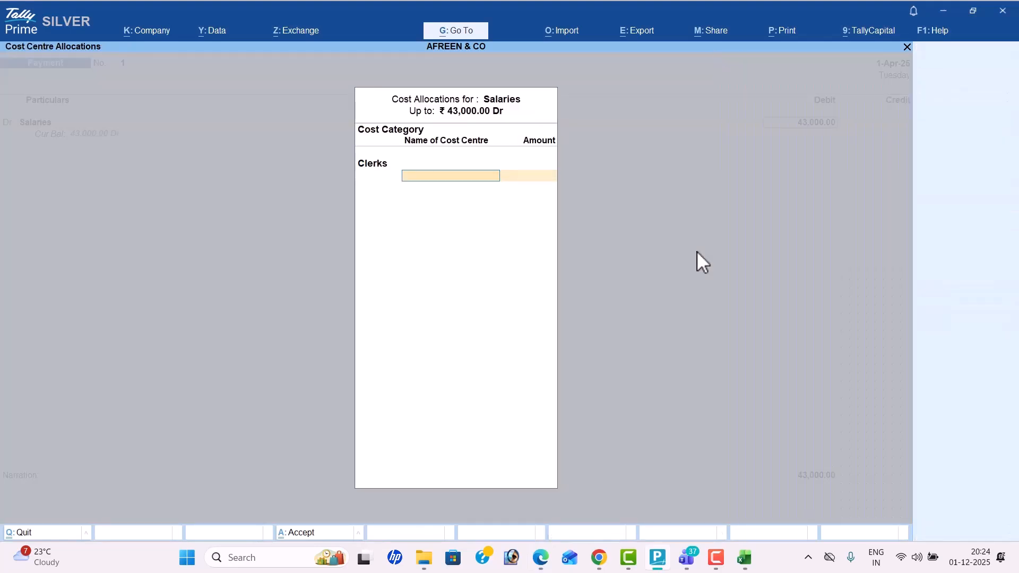
key("alt+Tab")
key("alt+Tab")
type("rob")
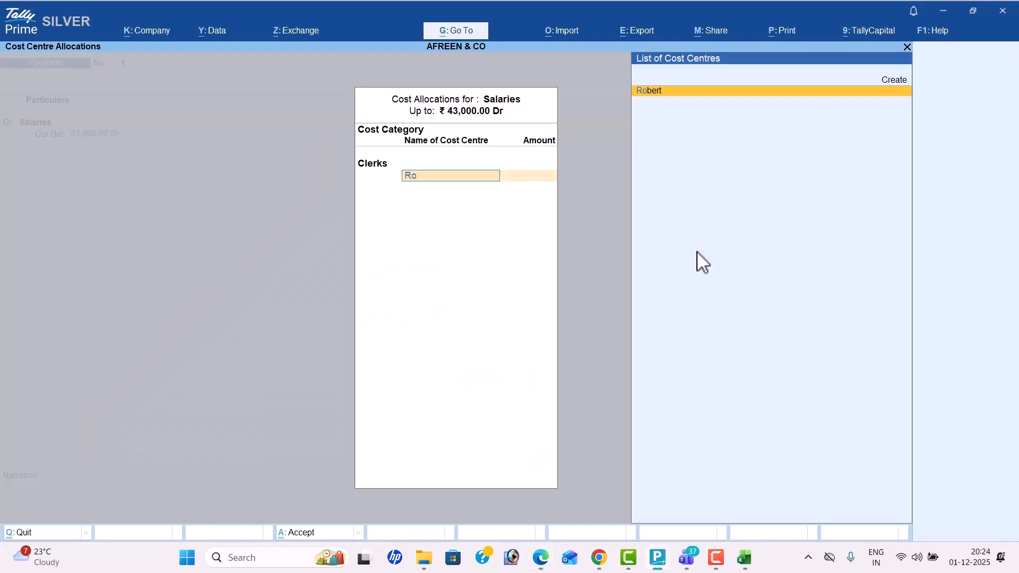
key("Return")
key("alt+Tab")
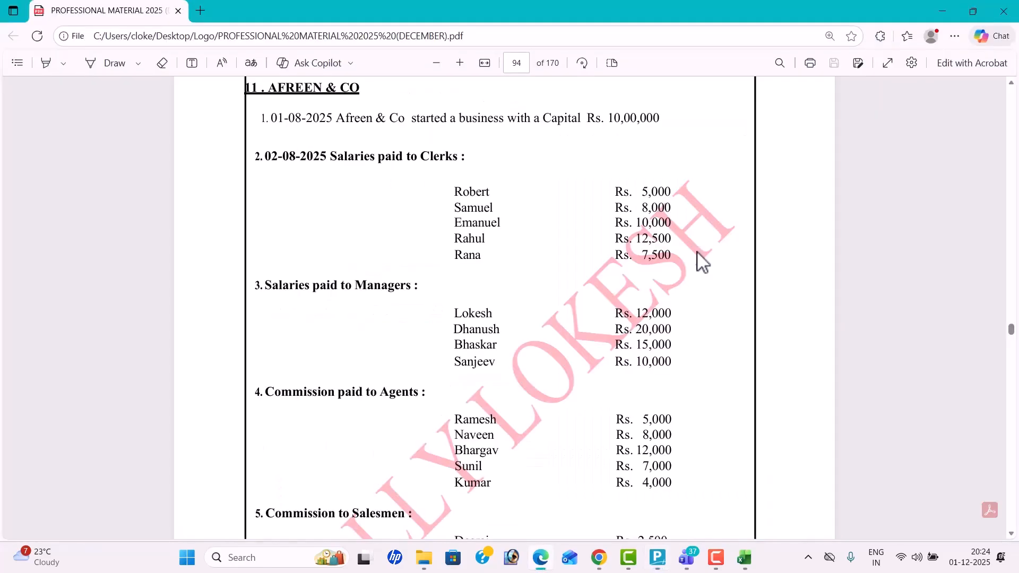
key("alt+Tab")
type("5000")
key("Return")
- Allocate 8000 of the salaries to the second clerk in the PDF list
key("alt+Tab")
key("alt+Tab")
type("sa")
key("Return")
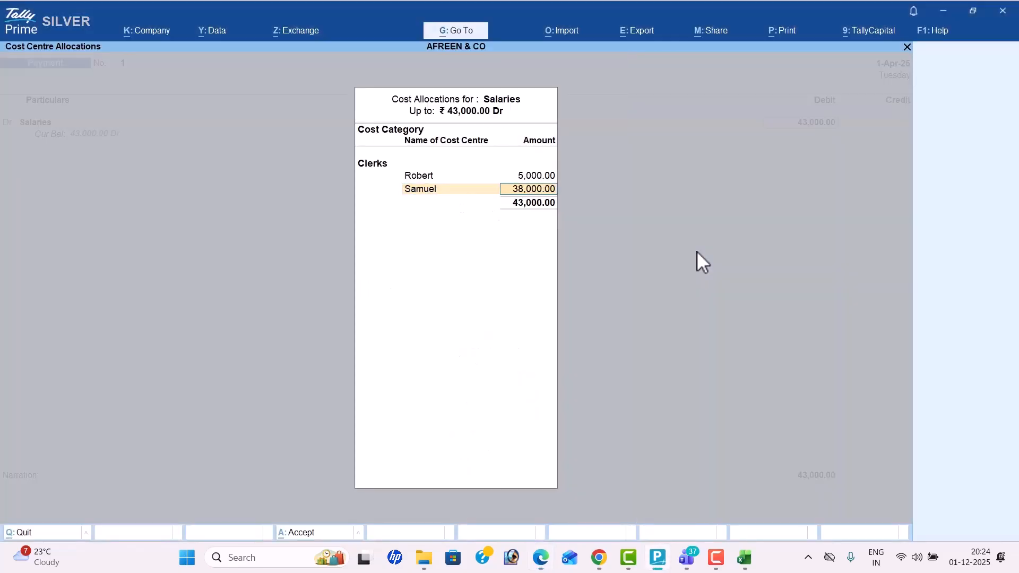
key("alt+Tab")
key("alt+Tab")
type("8000")
key("Return")
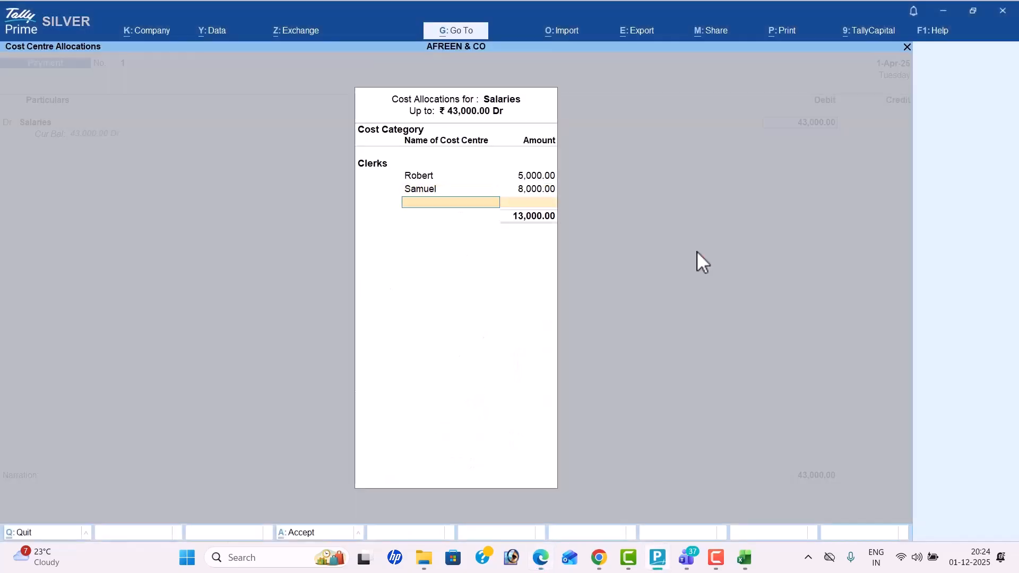
- Allocate 10000 of the salaries to the third clerk in the PDF list
key("alt+Tab")
key("alt+Tab")
type("Em")
key("Return")
key("alt+Tab")
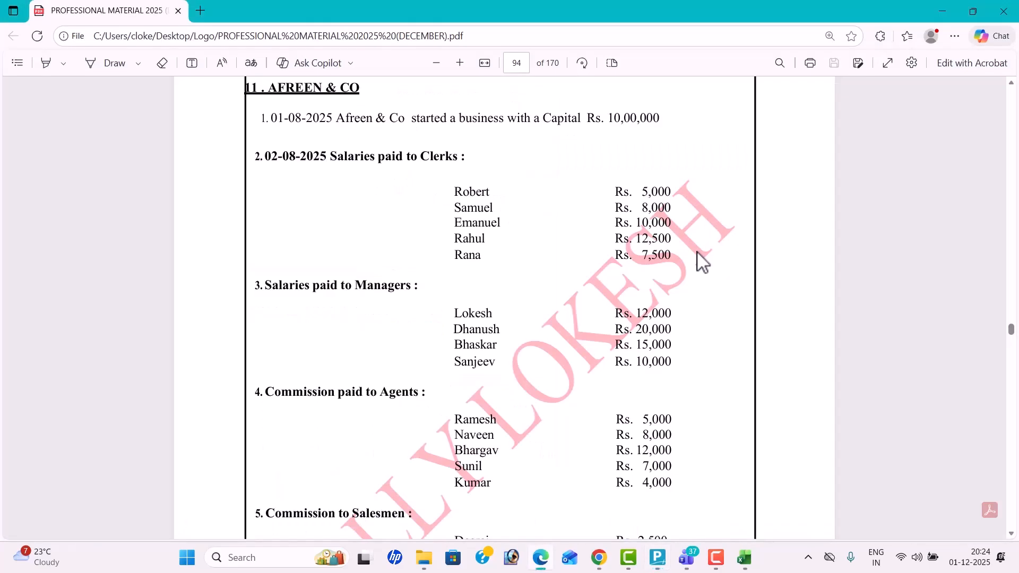
key("alt+Tab")
type("10000")
- Allocate 12500 of the salaries to the fourth clerk in the PDF list
key("alt+Tab")
key("alt+Tab")
type("Rah")
key("Return")
key("alt+Tab")
key("alt+Tab")
type("12500")
key("Return")
- Allocate the remaining 7,500 of the salaries to the fifth clerk in the PDF list and finish the cost allocation
key("alt+Tab")
key("alt+Tab")
type("Ra")
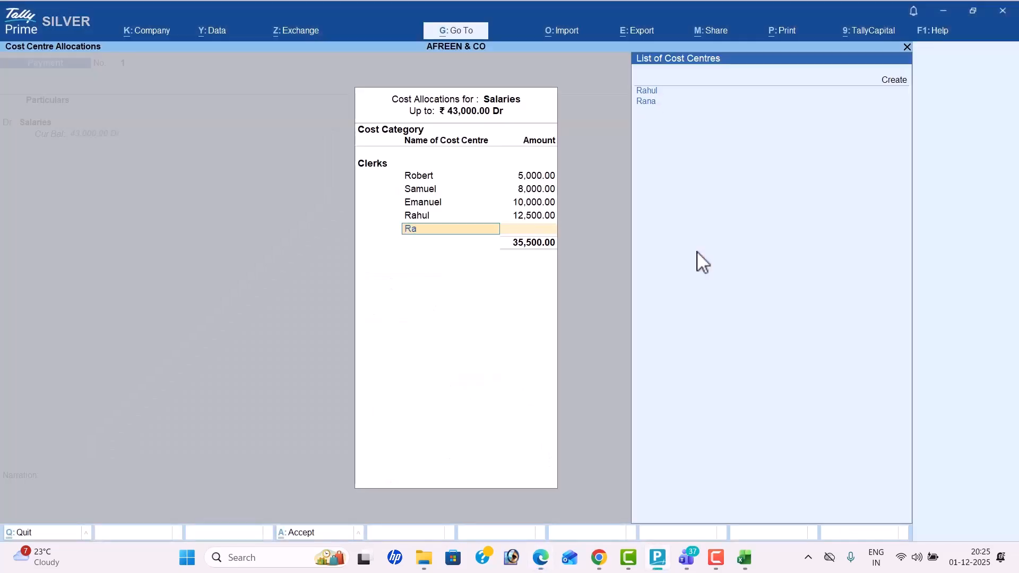
key("Down")
key("Return")
key("Return")
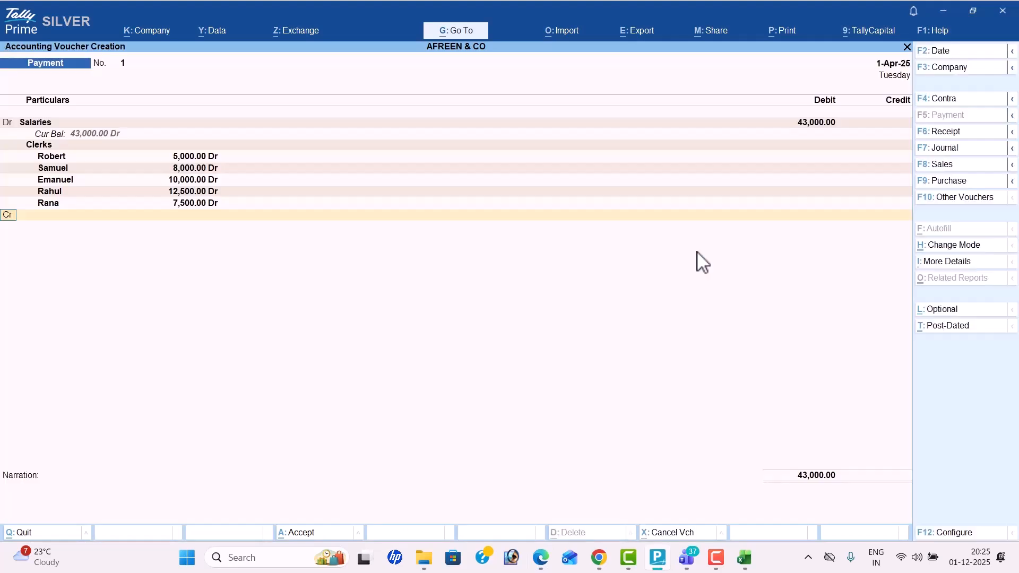
- Credit Cash with 43,000 and save the clerks' salary payment voucher
key("Down")
key("Return")
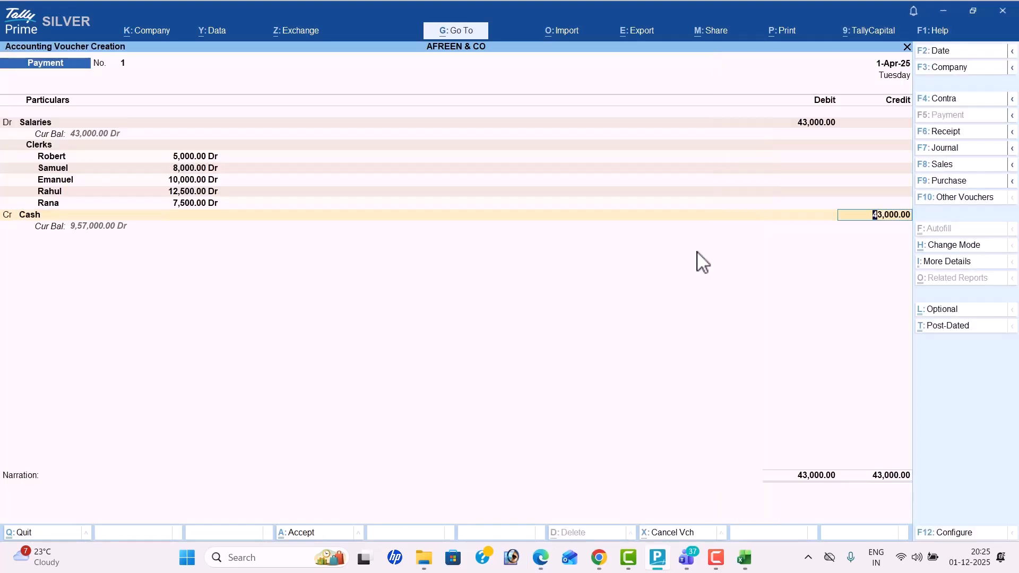
key("Return")
key("Return")
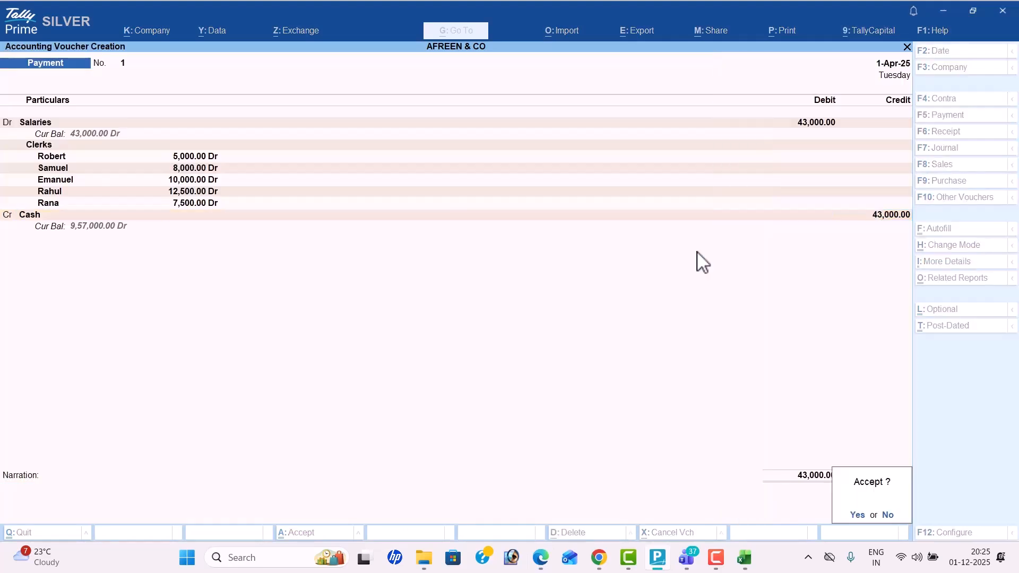
key("Return")
- Debit Salaries with 57000 in a new payment voucher for the managers' salaries in the PDF
key("Down")
key("Down")
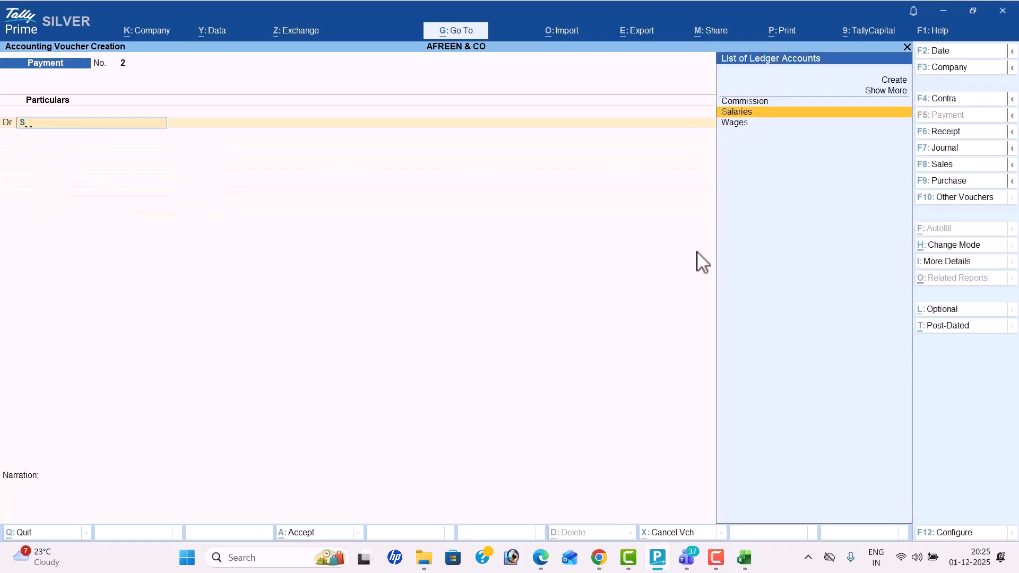
key("Return")
key("alt+Tab")
scroll(700, 260, "down", 2)
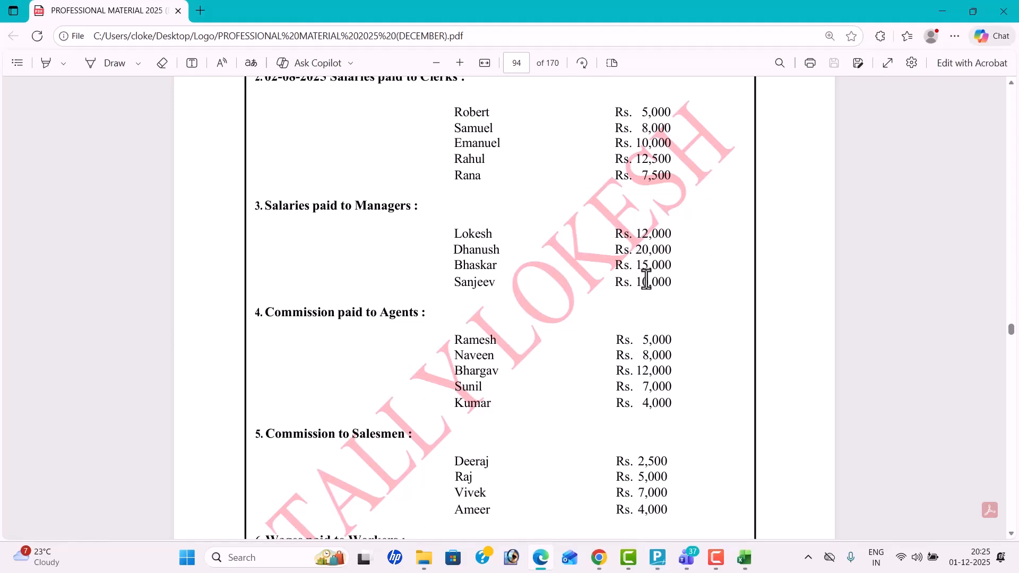
key("alt+Tab")
type("57000")
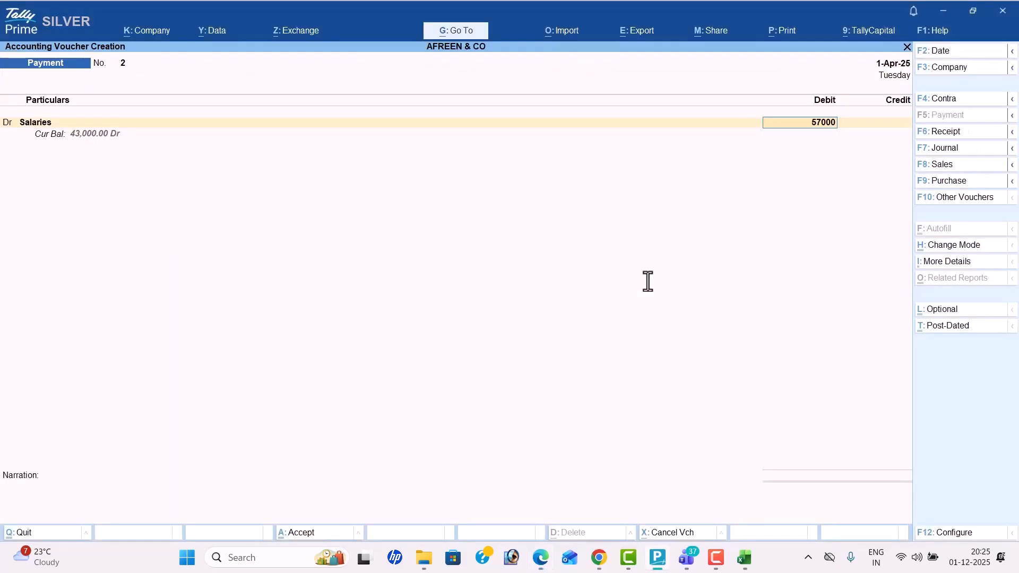
key("Return")
- Select the Mangers cost category and allocate 12000 of the salaries to the first manager in the PDF list
type("M")
key("Return")
key("alt+Tab")
key("alt+Tab")
key("Return")
key("alt+Tab")
key("alt+Tab")
type("12000")
key("Return")
- Allocate 20000 of the salaries to the second manager in the PDF list
key("alt+Tab")
key("alt+Tab")
type("dh")
key("Return")
key("alt+Tab")
key("alt+Tab")
type("20000")
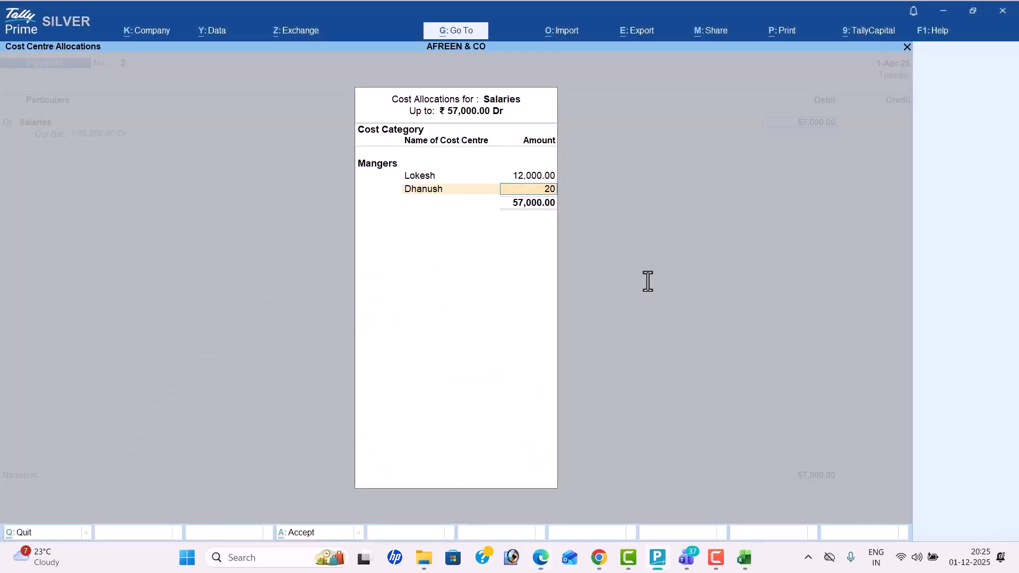
key("Return")
- Allocate 15000 of the salaries to the third manager in the PDF list
key("alt+Tab")
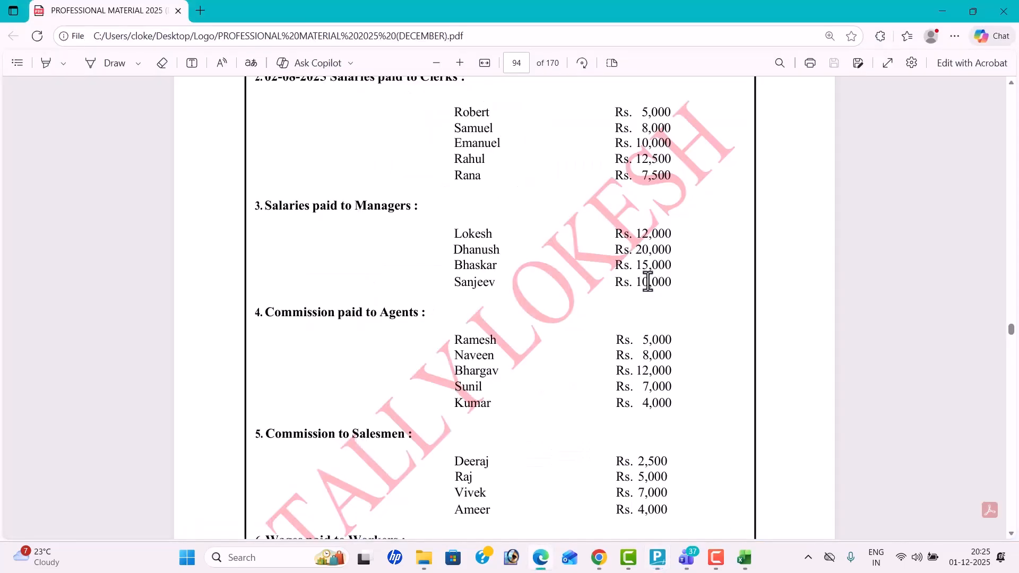
key("alt+Tab")
type("bh")
key("Return")
key("alt+Tab")
key("alt+Tab")
type("15000")
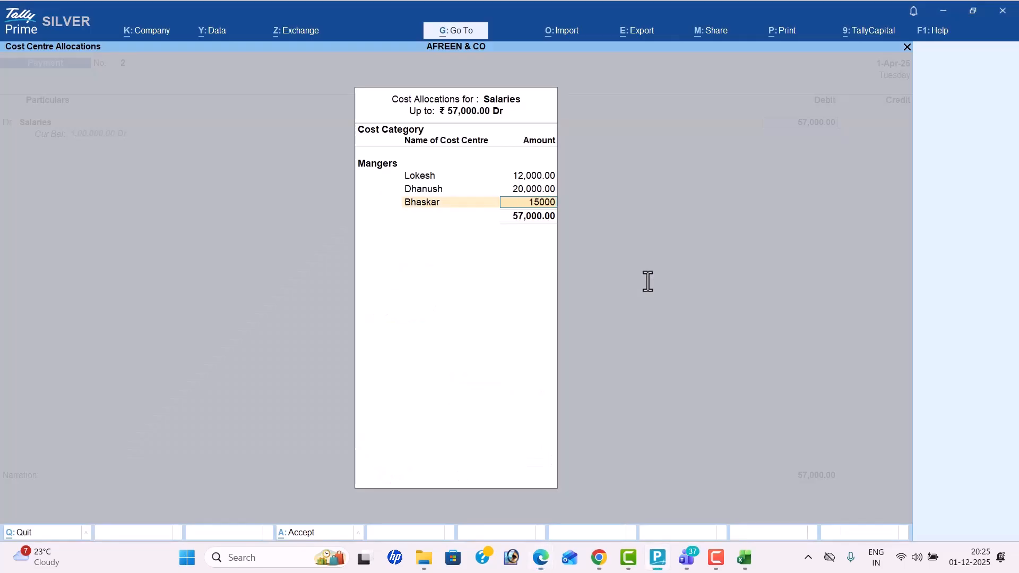
key("Return")
- Allocate the remaining 10,000 of the salaries to the fourth manager in the PDF list and finish the cost allocation
key("alt+Tab")
key("alt+Tab")
type("sa")
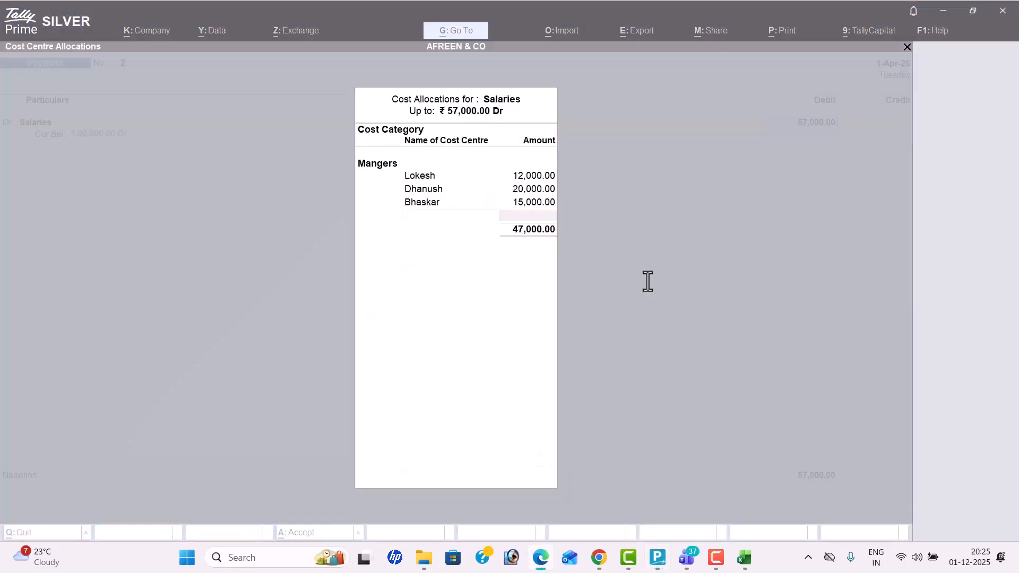
key("Return")
key("Return")
key("Return")
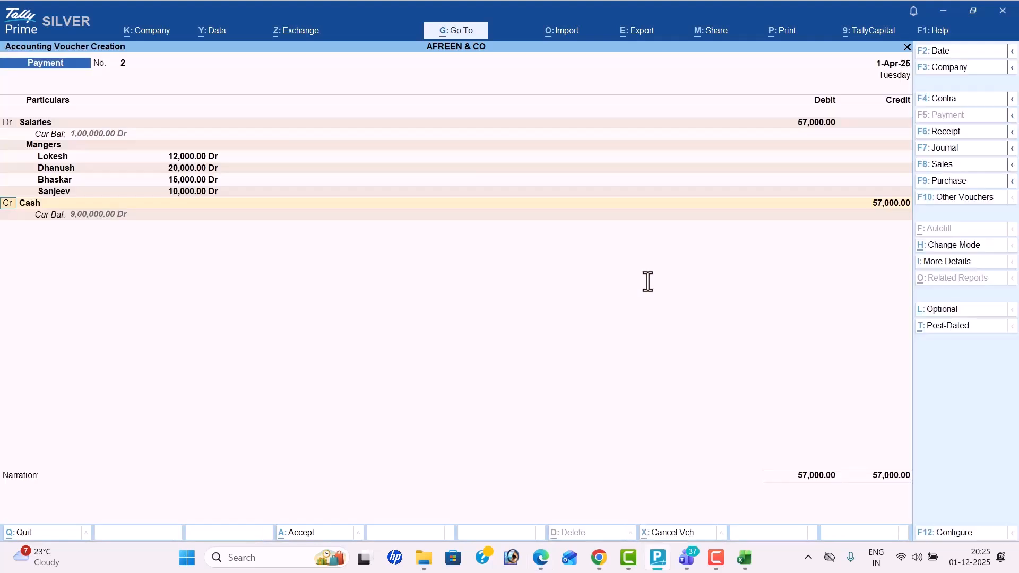
- Credit Cash with 57,000 and save the managers' salary payment voucher
key("Return")
key("Return")
key("Return")
key("Return")
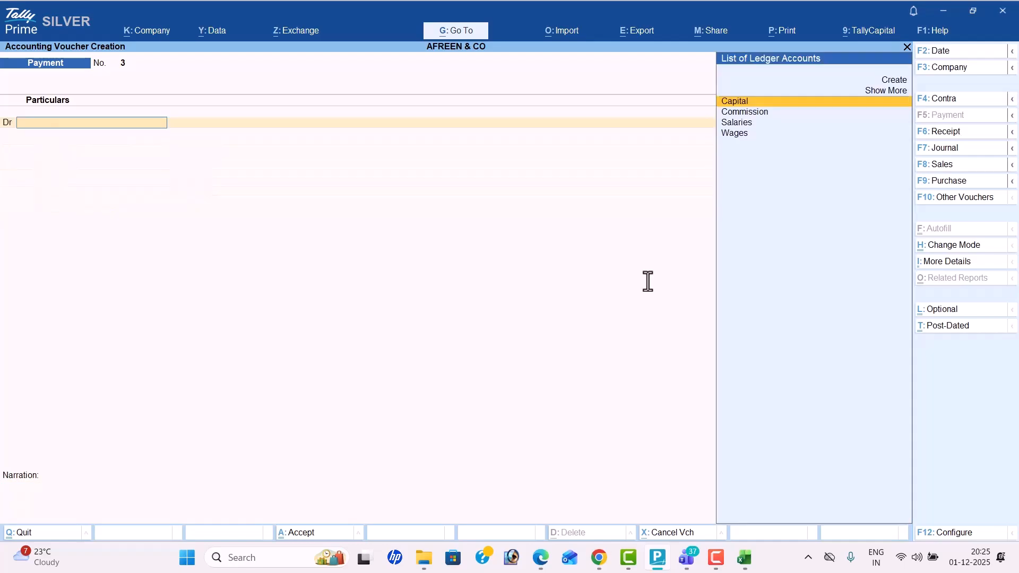
- Debit Commission with 36000 in a new payment voucher for the agents' commission in the PDF
type("c")
key("Down")
key("Return")
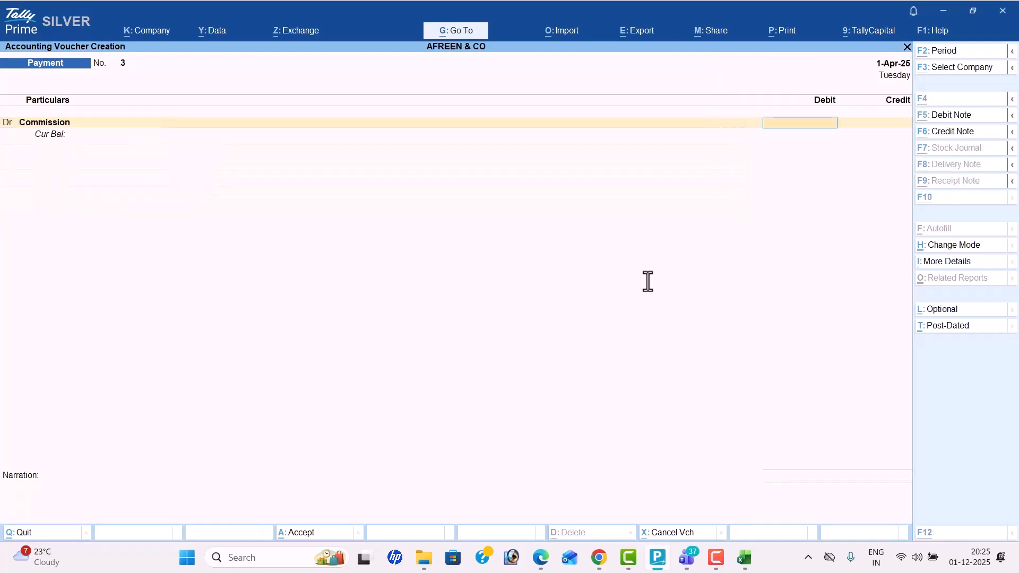
key("alt+Tab")
scroll(647, 281, "down", 2)
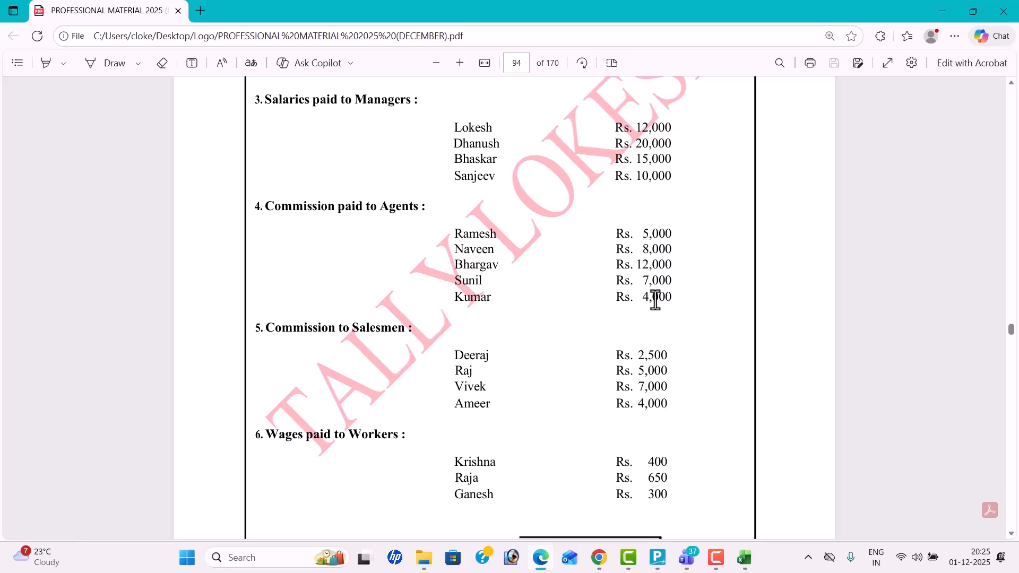
key("alt+Tab")
type("36000")
key("Return")
- Select the Agents cost category and allocate 5000 of the commission to the first agent in the PDF list
key("alt+Tab")
key("alt+Tab")
type("Ag")
key("Return")
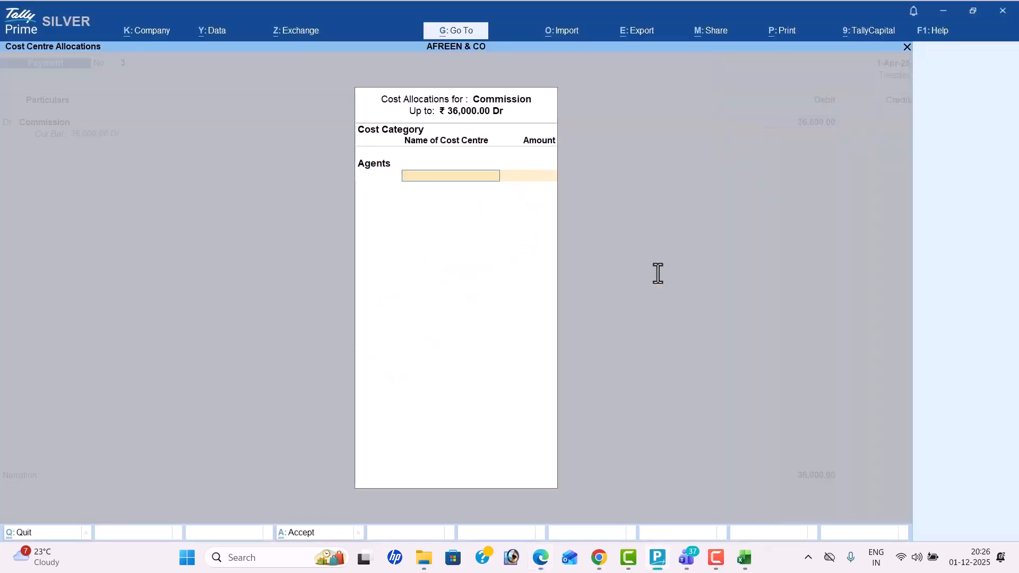
key("alt+Tab")
key("alt+Tab")
type("Ra")
key("Return")
key("alt+Tab")
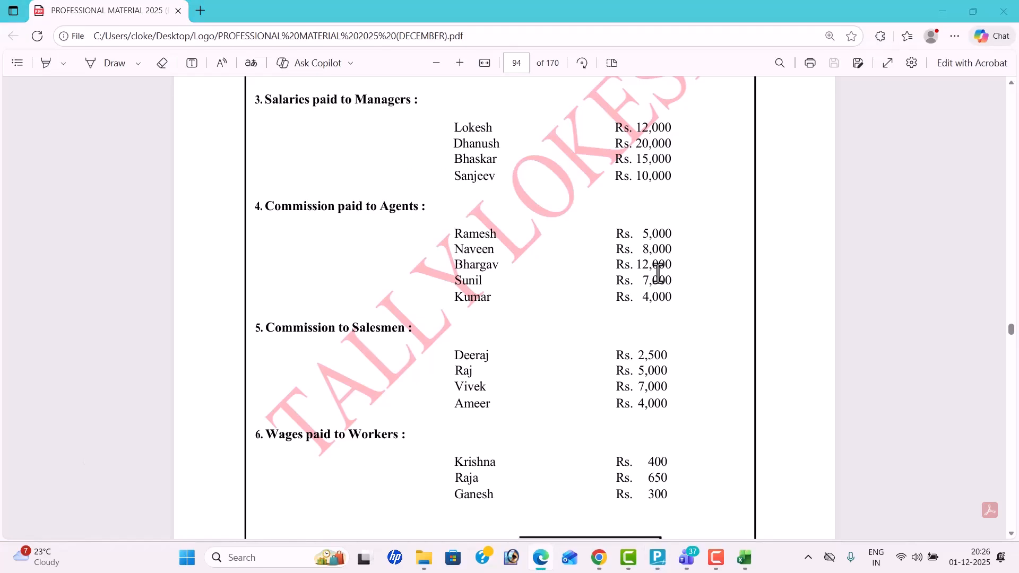
key("alt+Tab")
type("5000")
key("Return")
- Allocate 8000 of the commission to the second agent in the PDF list
key("alt+Tab")
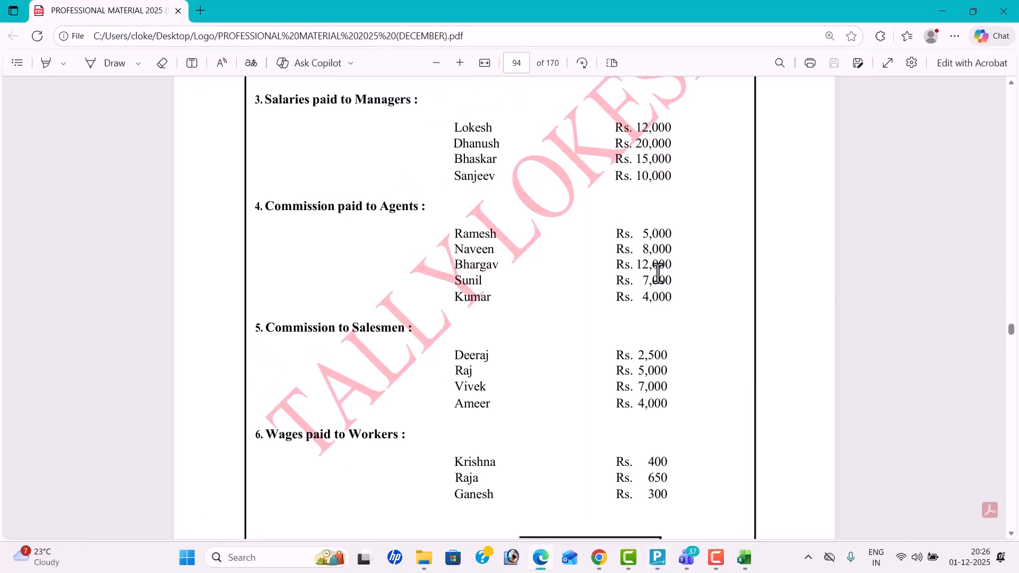
key("alt+Tab")
type("Na")
key("Return")
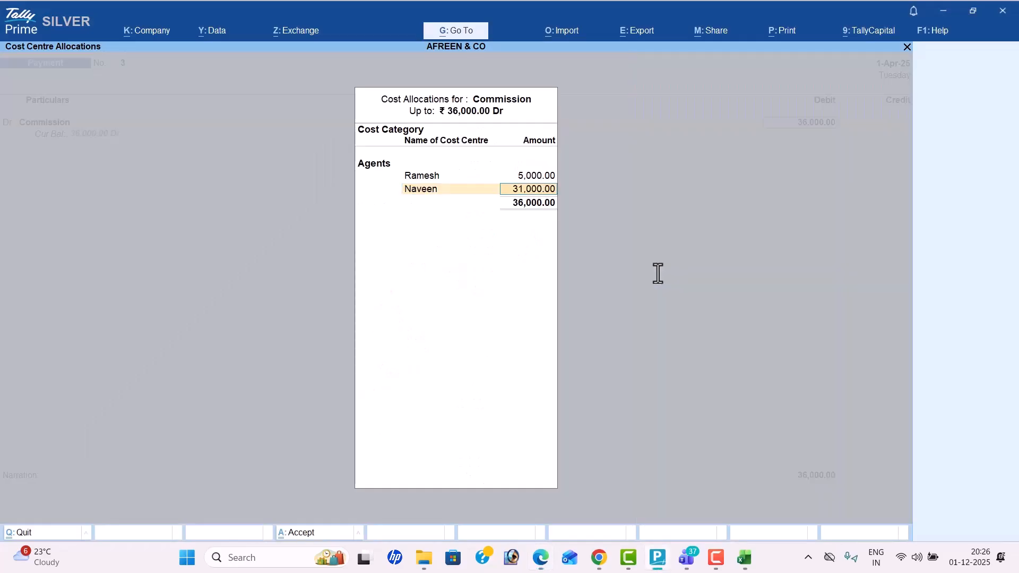
key("alt+Tab")
key("alt+Tab")
type("55")
key("BackSpace")
key("BackSpace")
type("8000")
key("Return")
- Allocate 12000 of the commission to the third agent in the PDF list
key("alt+Tab")
key("alt+Tab")
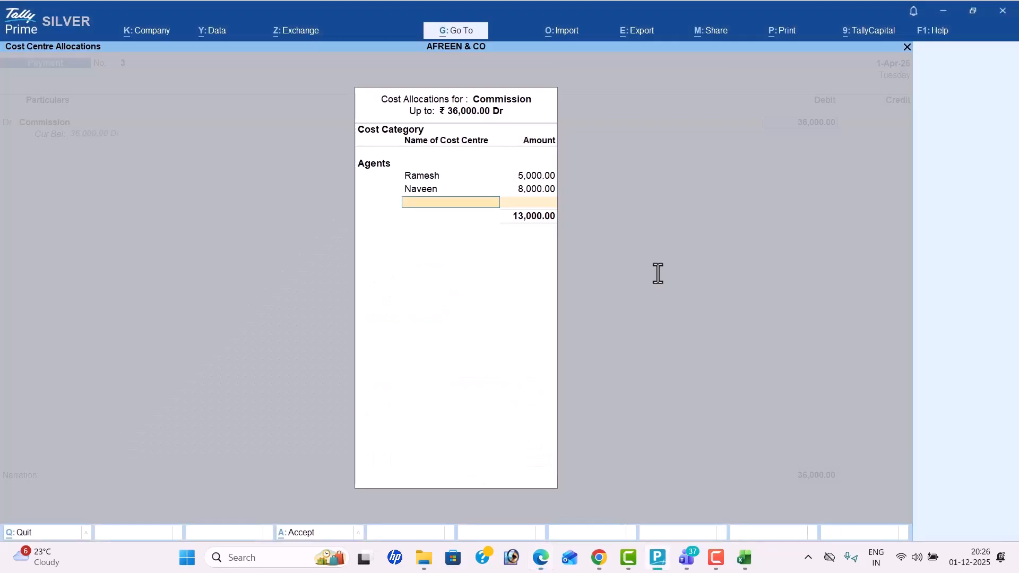
type("Bh")
key("Return")
key("alt+Tab")
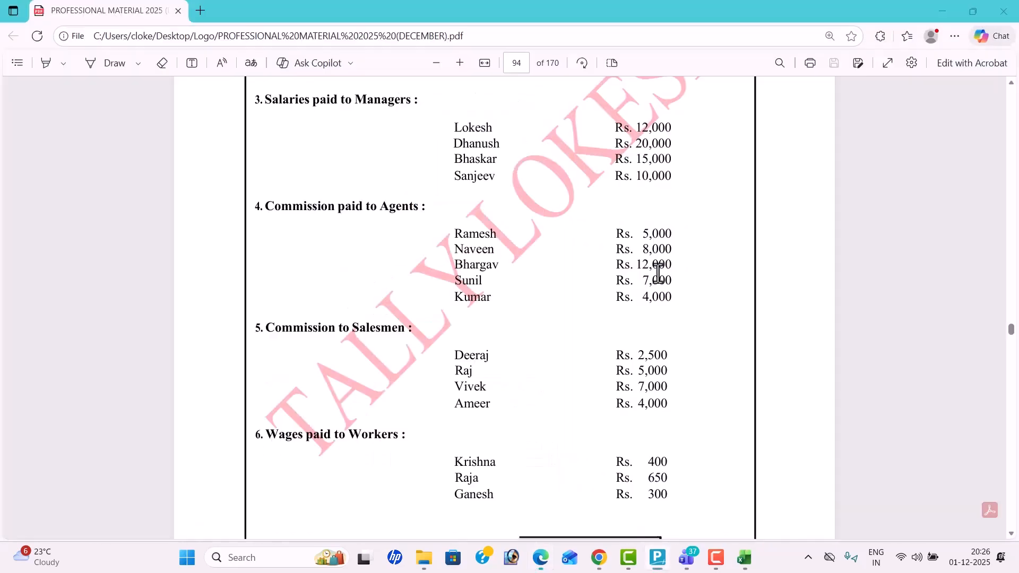
key("alt+Tab")
type("12000")
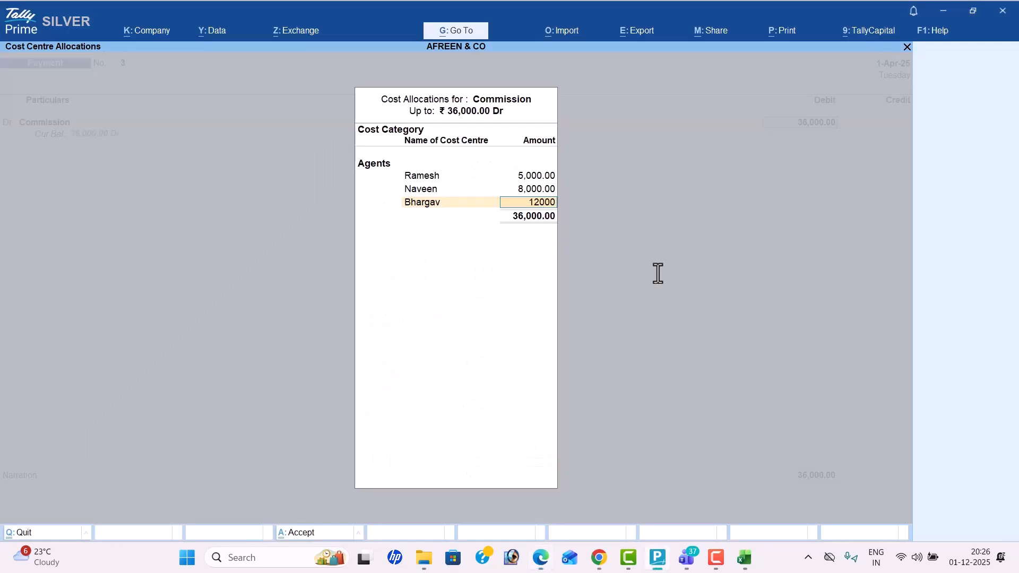
key("Return")
- Allocate 7000 of the commission to the fourth agent in the PDF list
key("alt+Tab")
key("alt+Tab")
type("S")
key("Return")
key("alt+Tab")
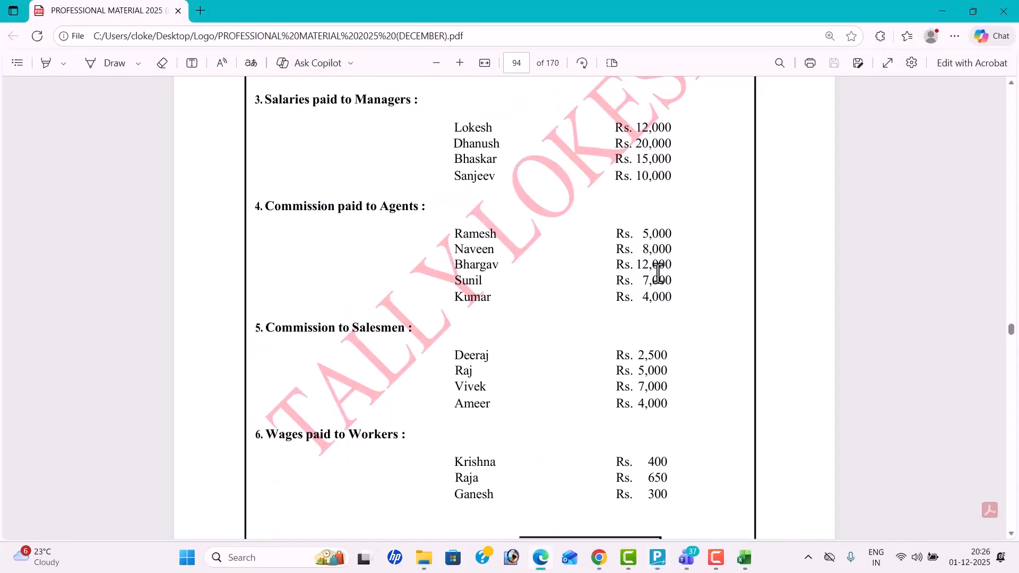
key("alt+Tab")
type("7000")
key("Return")
- Allocate the remaining 4,000 of the commission to the fifth agent in the PDF list and finish the cost allocation
key("alt+Tab")
key("alt+Tab")
type("K")
key("Return")
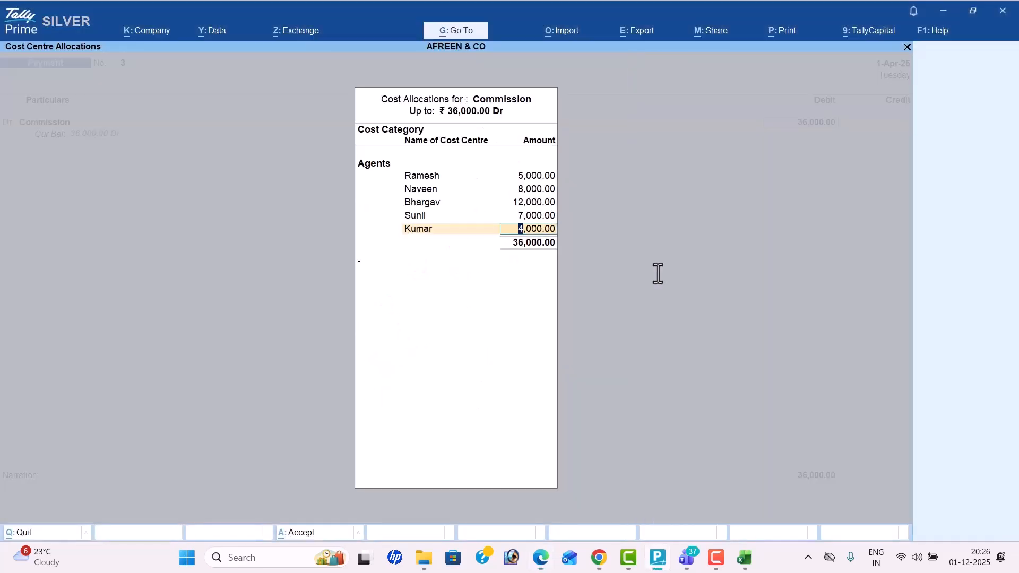
key("Return")
- Credit Cash with 36,000 and save the agents' commission payment voucher
key("Down")
key("Return")
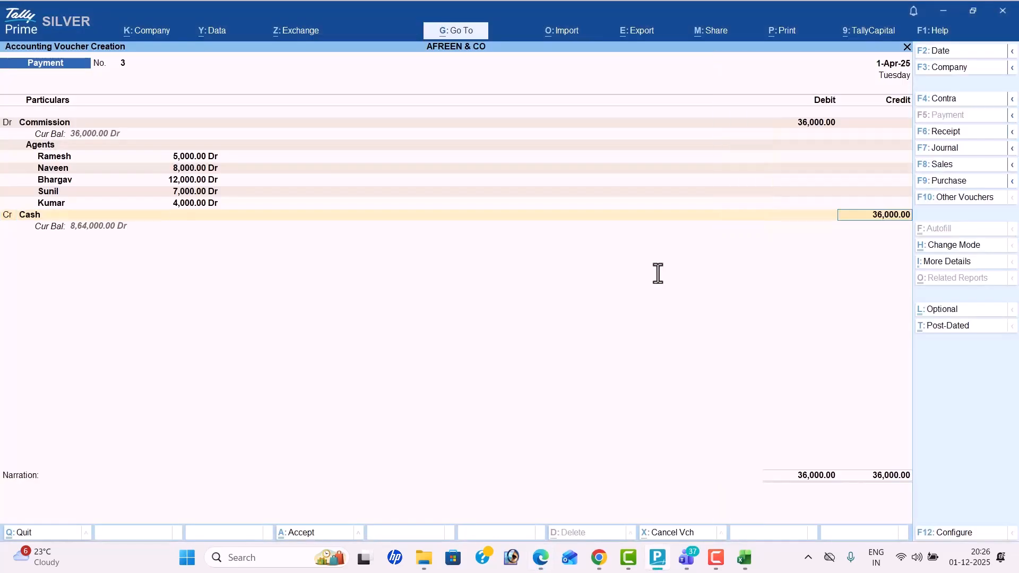
key("Return")
key("Return")
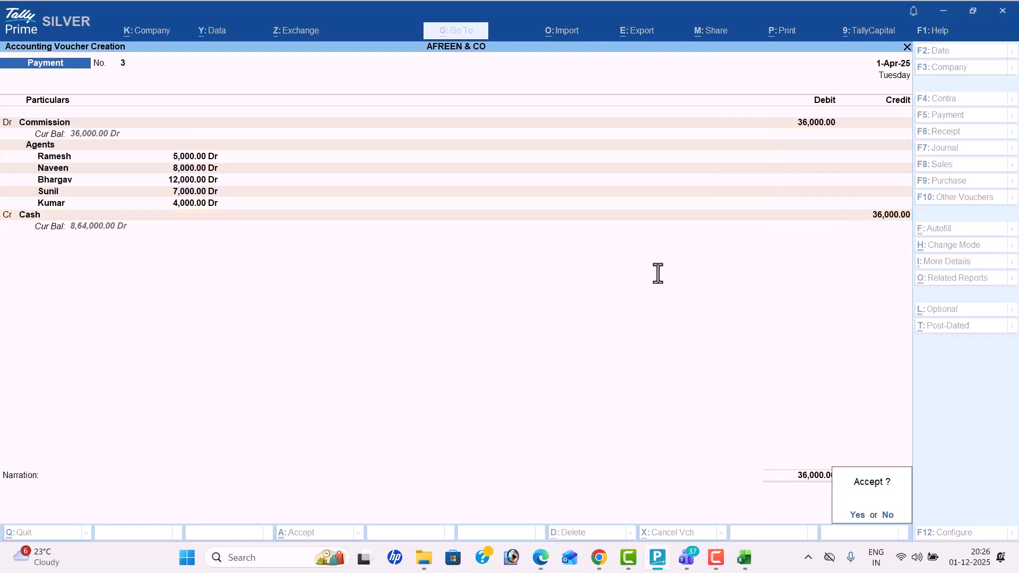
key("Return")
- Debit Commission with 18500 in a new payment voucher for the salesmen's commission in the PDF
type("co")
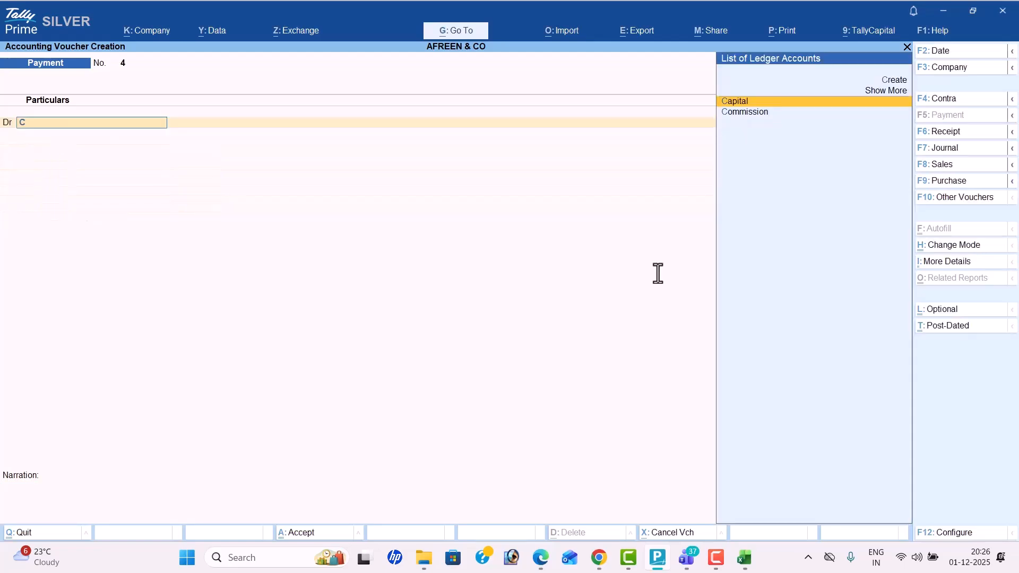
key("Return")
key("alt+Tab")
scroll(658, 273, "down", 1)
scroll(658, 274, "down", 1)
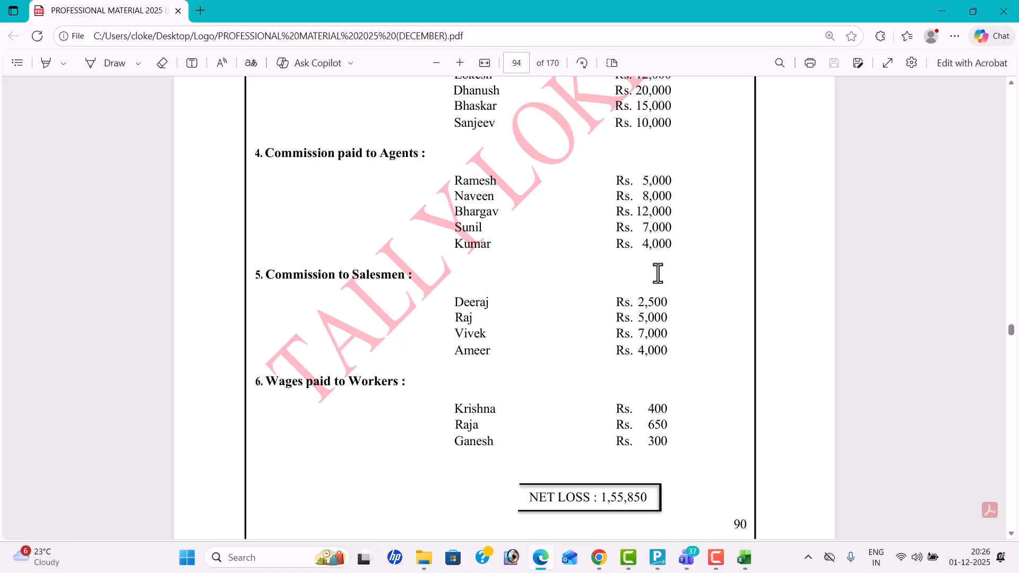
key("alt+Tab")
type("18500")
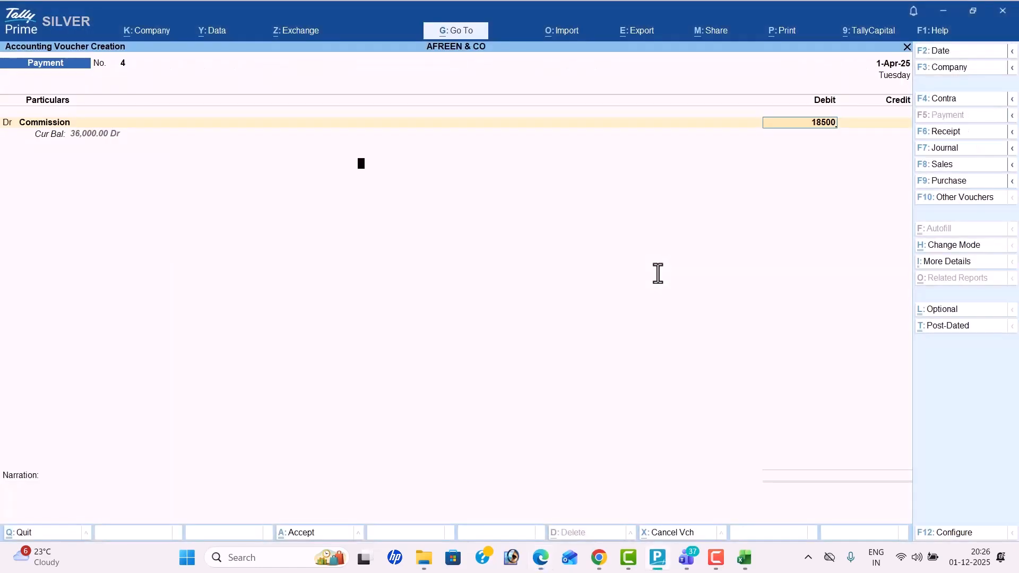
key("Return")
- Select the Salesman cost category and allocate 2500 of the commission to the first salesman in the PDF list
type("S")
key("Return")
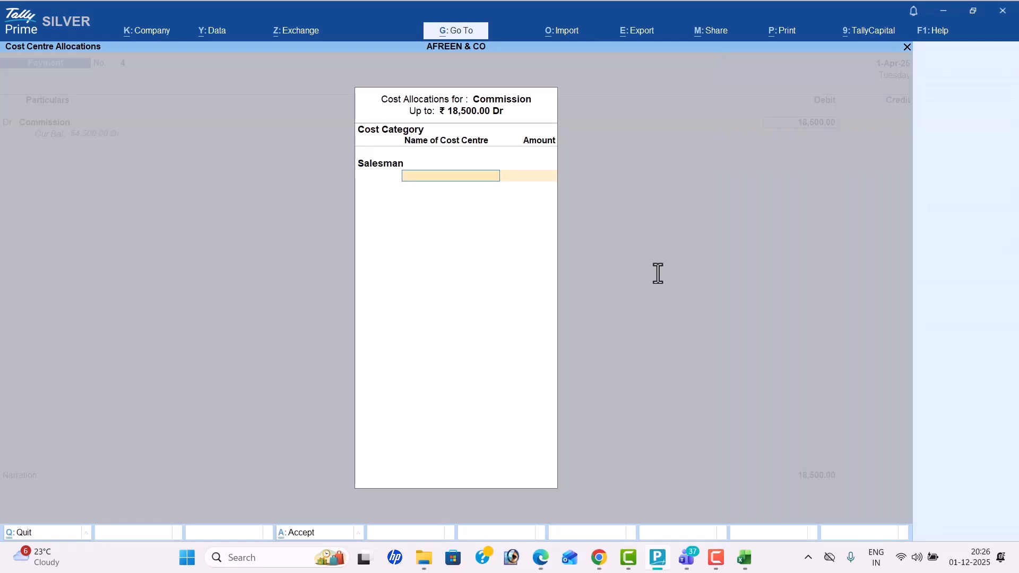
key("alt+Tab")
key("alt+Tab")
type("D")
key("Return")
key("alt+Tab")
key("alt+Tab")
type("2500")
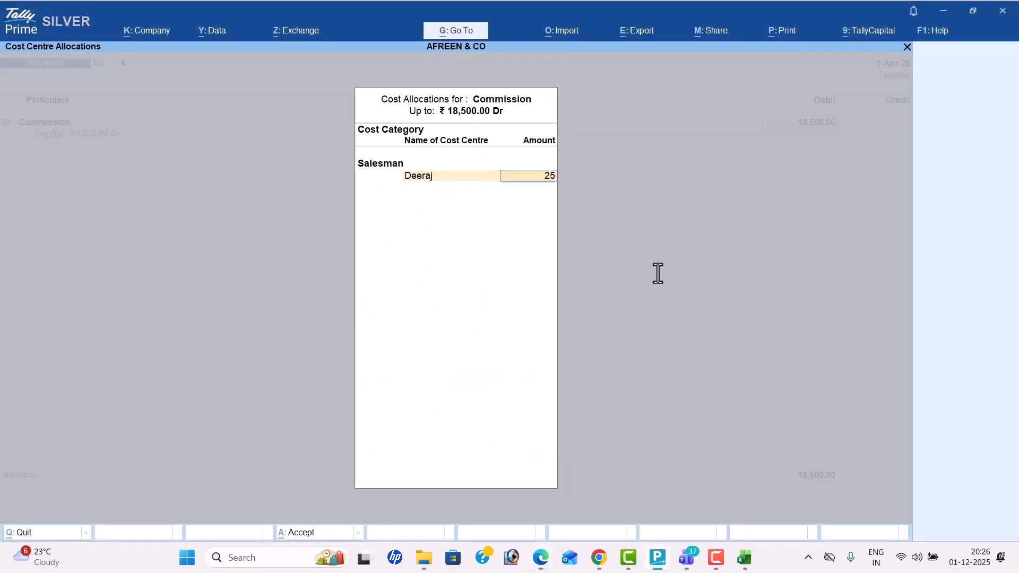
key("Return")
- Allocate 5000 of the commission to the second salesman in the PDF list
key("alt+Tab")
key("alt+Tab")
type("R")
key("Return")
key("alt+Tab")
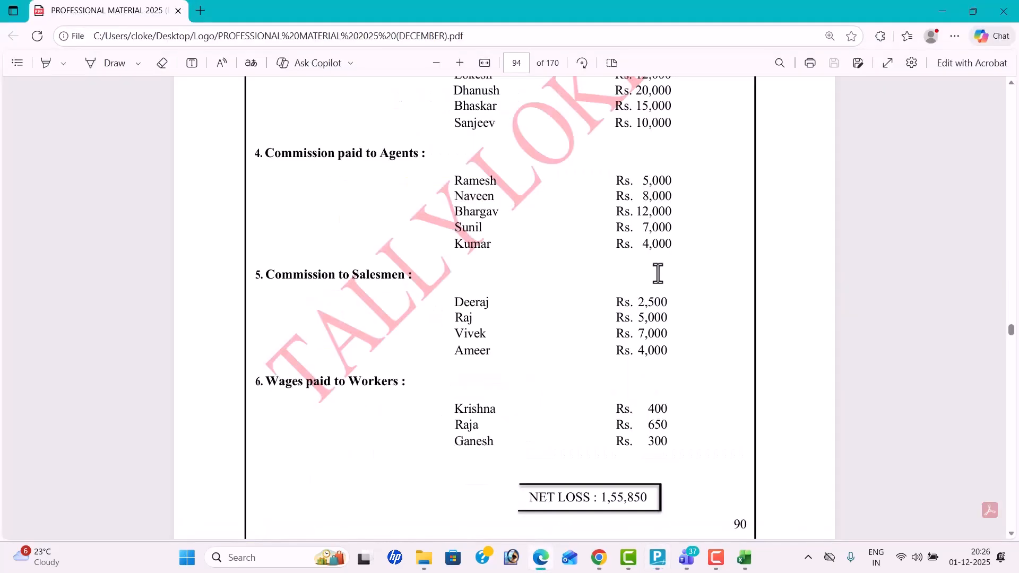
key("alt+Tab")
type("5000")
key("Return")
- Allocate 7,000 of the commission to the third salesman in the PDF list
key("alt+Tab")
key("alt+Tab")
type("V")
key("Return")
key("alt+Tab")
key("alt+Tab")
type("7,000")
key("Return")
- Allocate the remaining 4,000 of the commission to the fourth salesman in the PDF list
key("alt+Tab")
key("alt+Tab")
type("A")
key("Return")
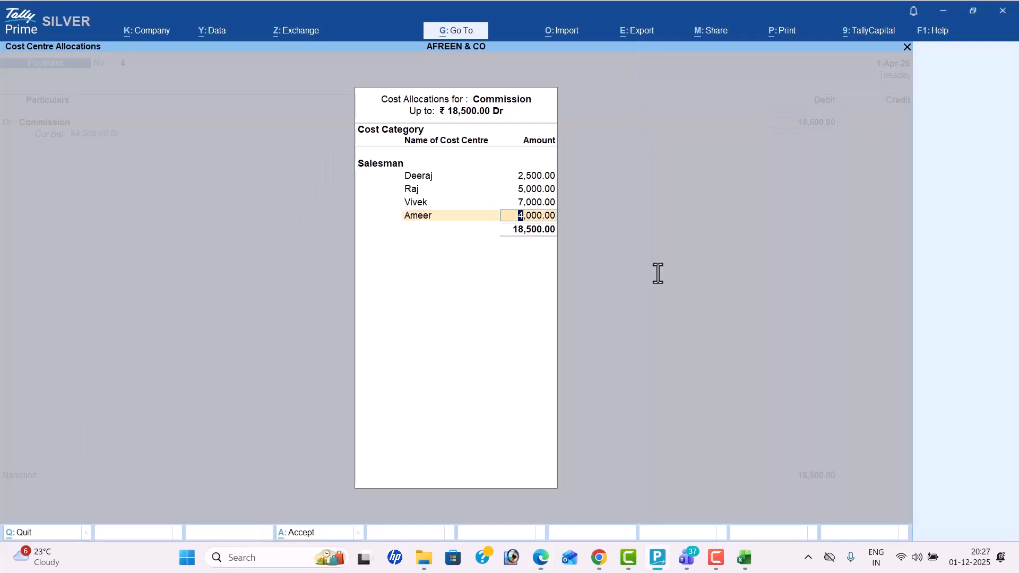
key("Return")
- Credit Cash with 18,500 and save the salesmen's commission payment voucher
key("Return")
key("Return")
key("Return")
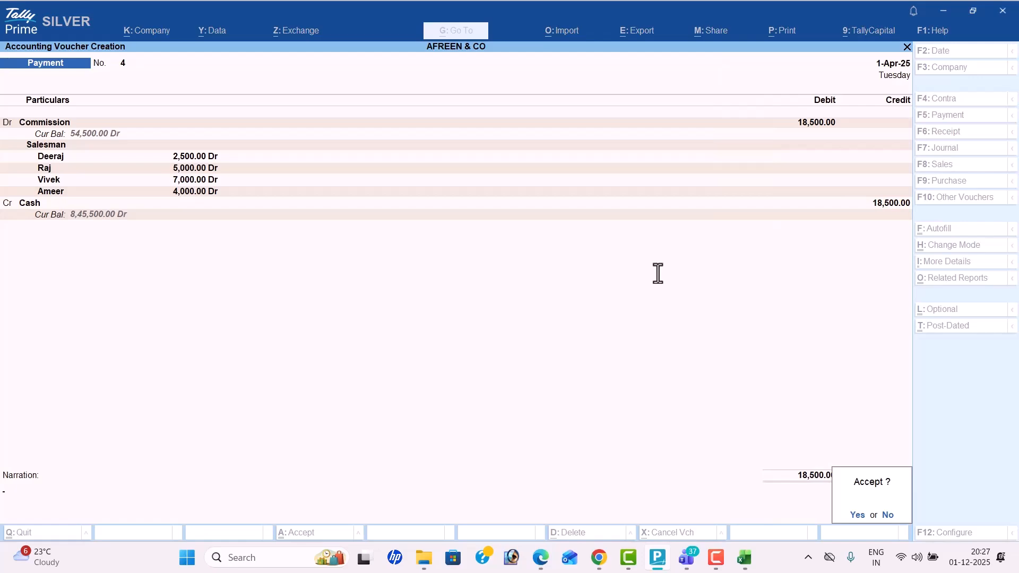
key("Return")
- Debit Wages with 1350 in a new payment voucher for the workers' wages in the PDF
type("w")
key("Return")
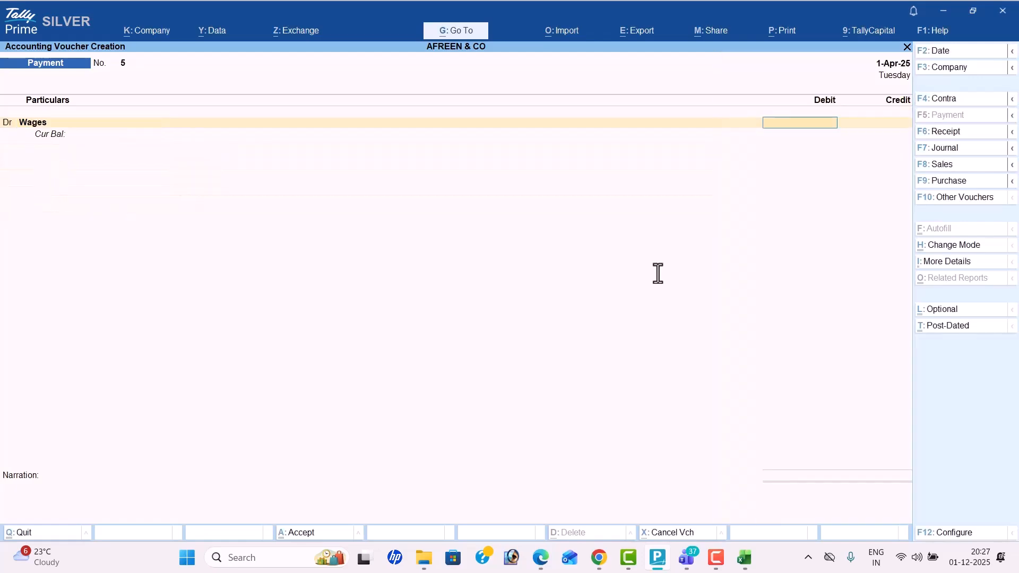
key("alt+Tab")
key("alt+Tab")
type("1350")
key("Return")
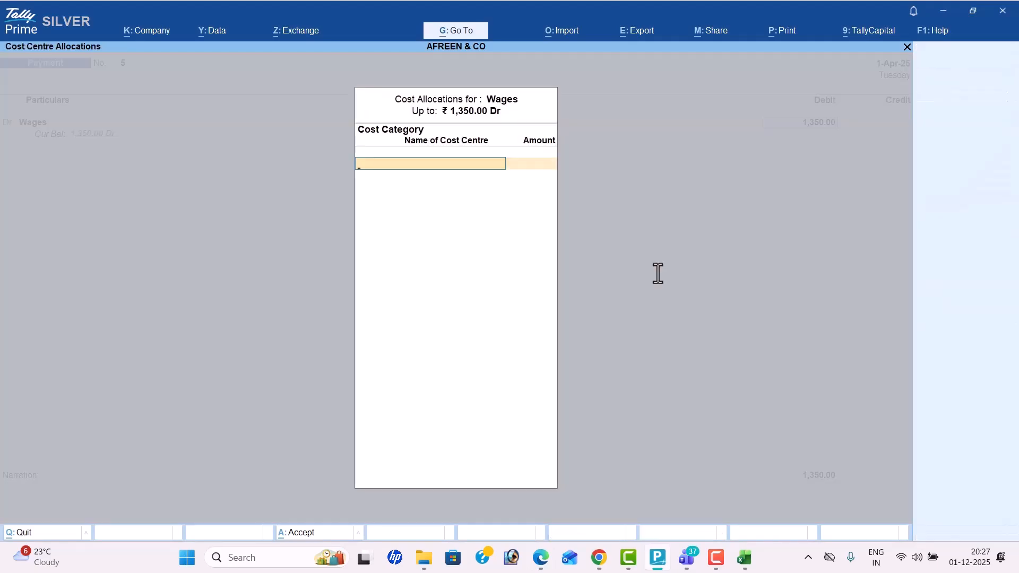
- Allocate 400 of the wages to the first worker in the PDF list under the Workers cost category
type("W")
key("Return")
key("alt+Tab")
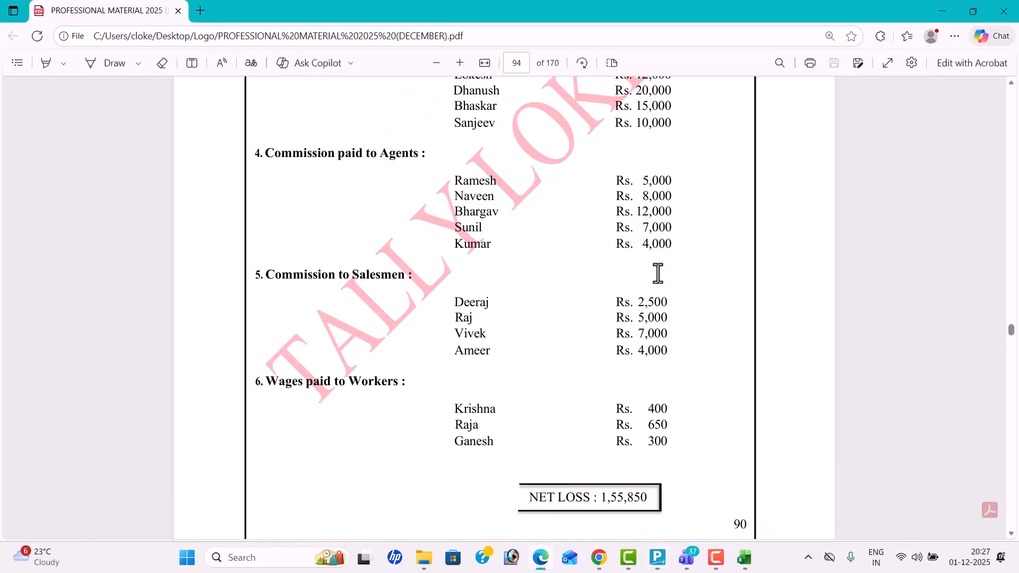
key("alt+Tab")
type("K")
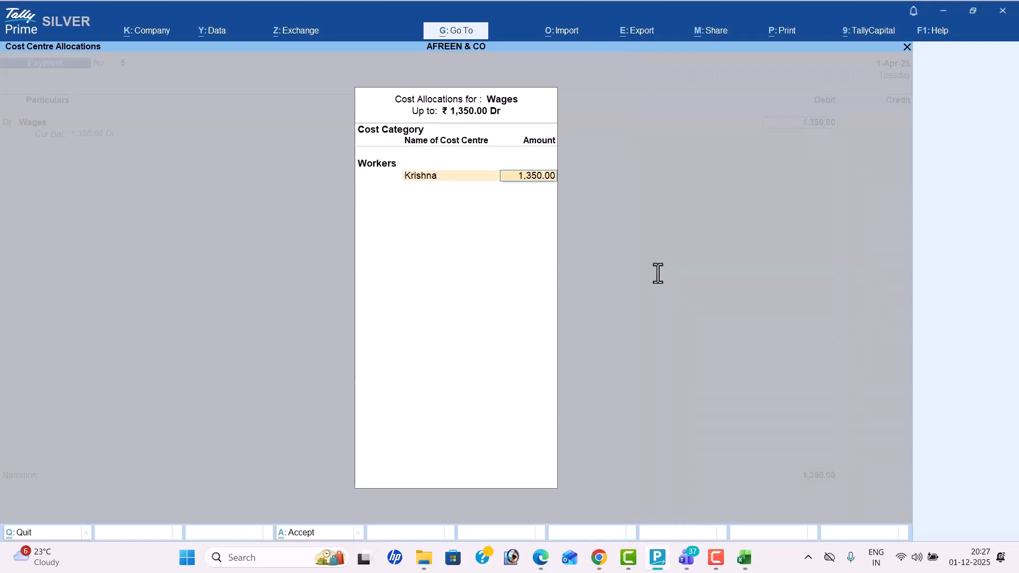
key("Return")
key("alt+Tab")
key("alt+Tab")
type("400")
key("Return")
- Allocate 650 of the wages to the second worker in the PDF list
key("alt+Tab")
key("alt+Tab")
type("Ra")
key("Return")
key("alt+Tab")
key("alt+Tab")
type("650")
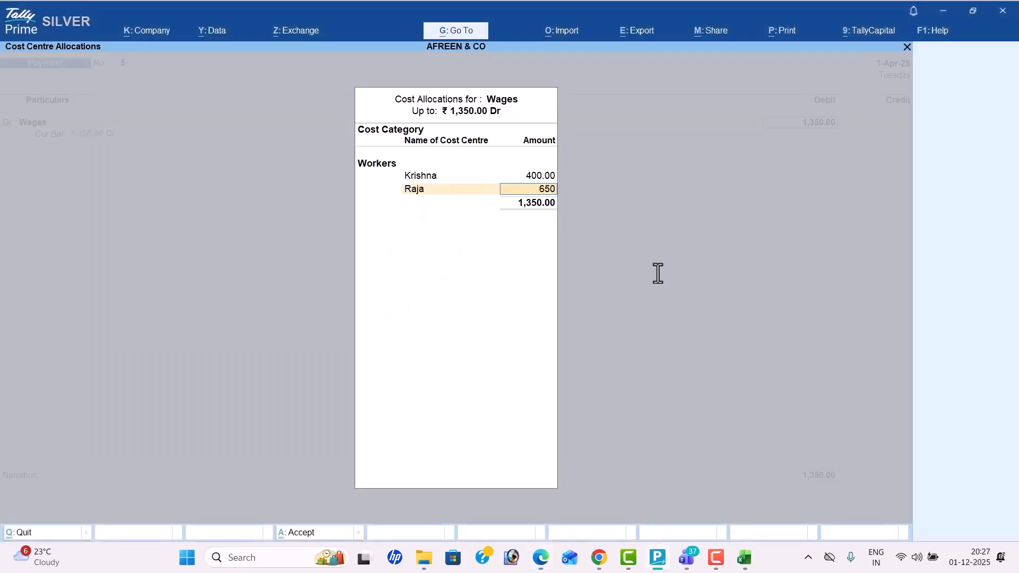
key("Return")
- Allocate the remaining 300 of the wages to the third worker in the PDF list
key("alt+Tab")
key("alt+Tab")
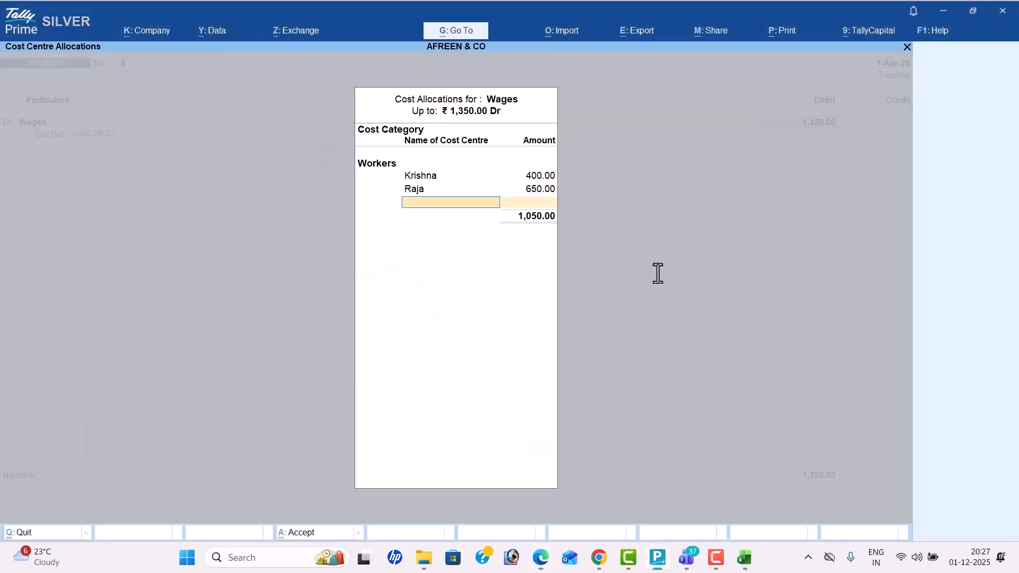
type("Ganesh")
key("Return")
key("Return")
key("Return")
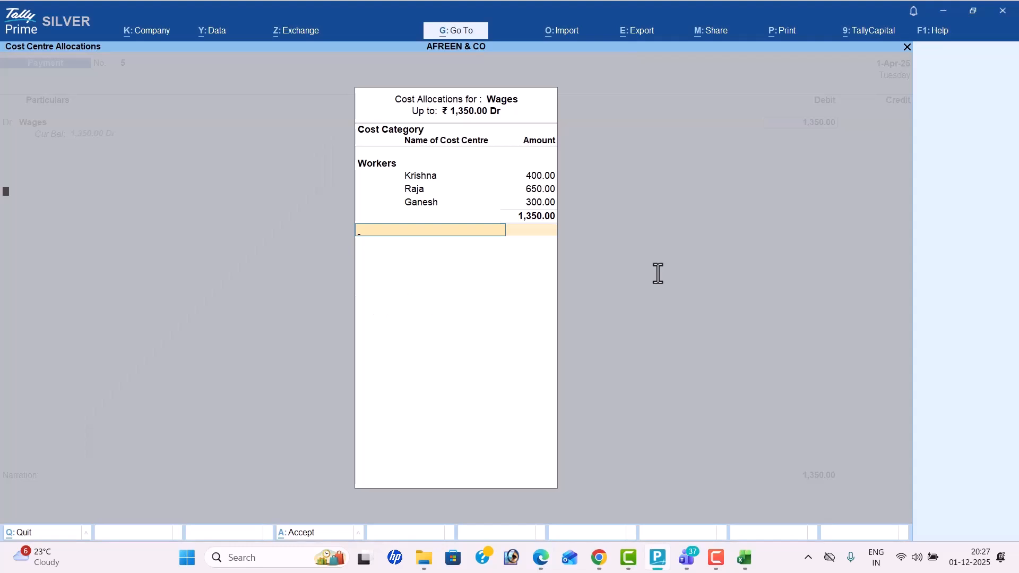
- Finish the cost allocations, credit Cash with 1,350 and save the workers' wages payment voucher
key("Down")
key("Return")
key("Return")
key("Return")
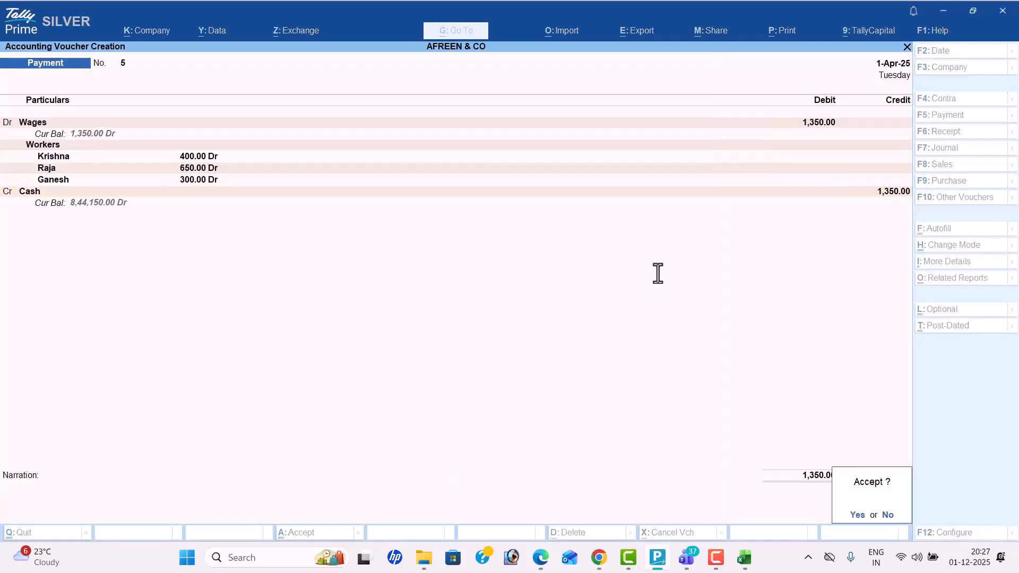
key("Return")
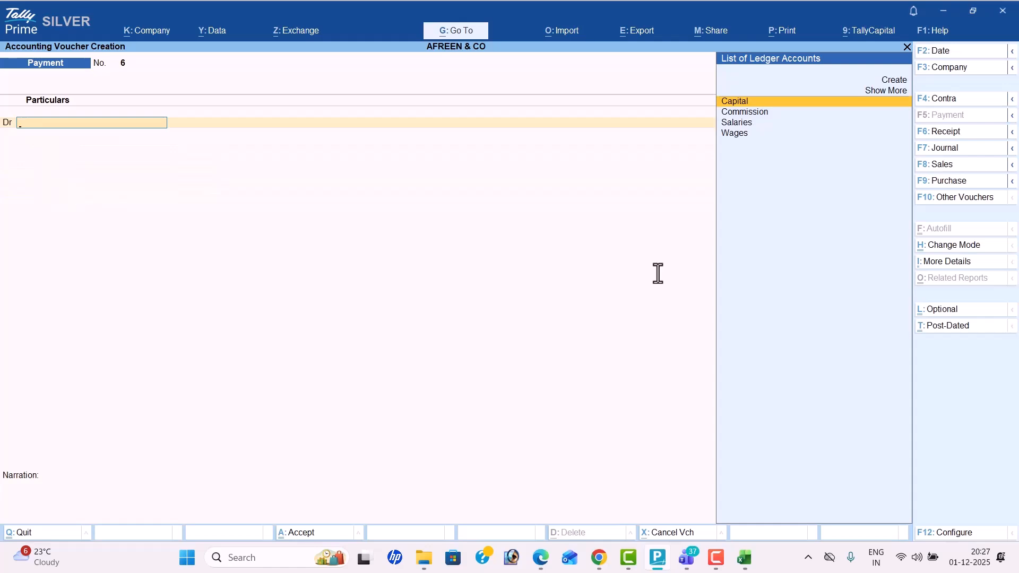
- Leave voucher entry and review the recorded payment and receipt vouchers in the Day Book
key("Escape")
key("Return")
key("Down")
key("Return")
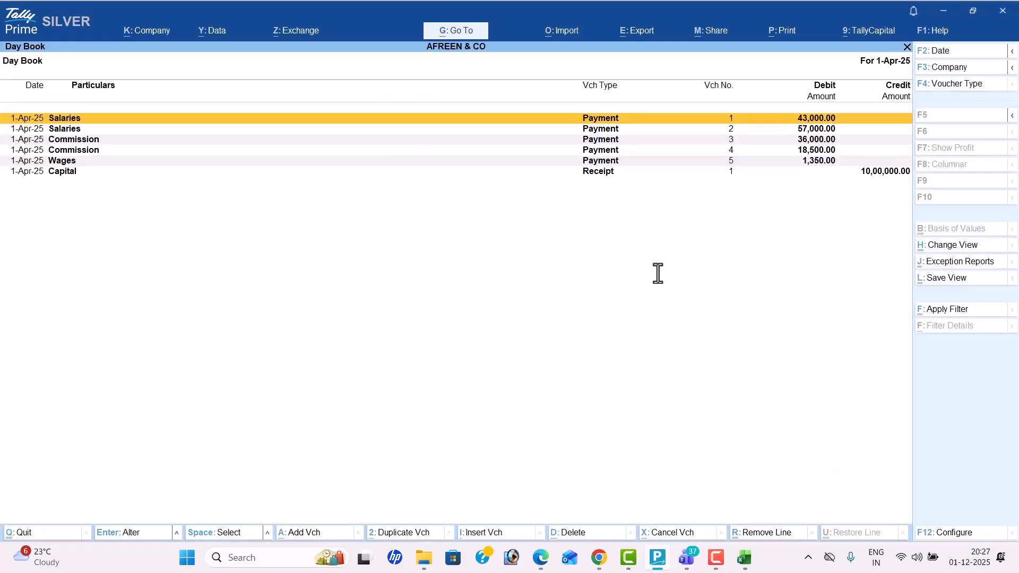
key("Down")
key("Down")
key("Down")
key("Down")
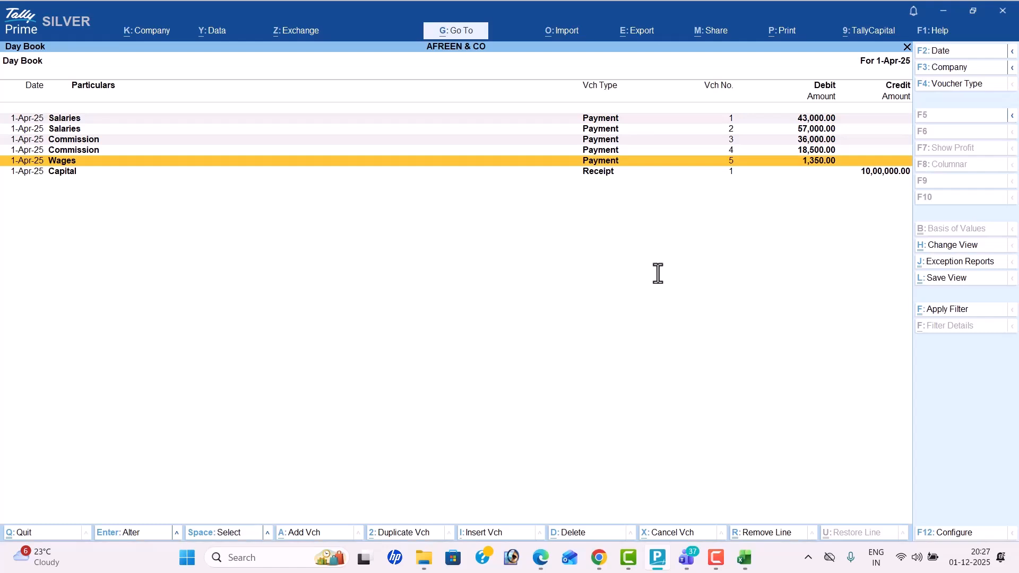
- View the detailed Profit & Loss A/c and compare its net loss with the figure in the PDF
key("Escape")
key("Down")
key("Down")
key("Down")
key("Down")
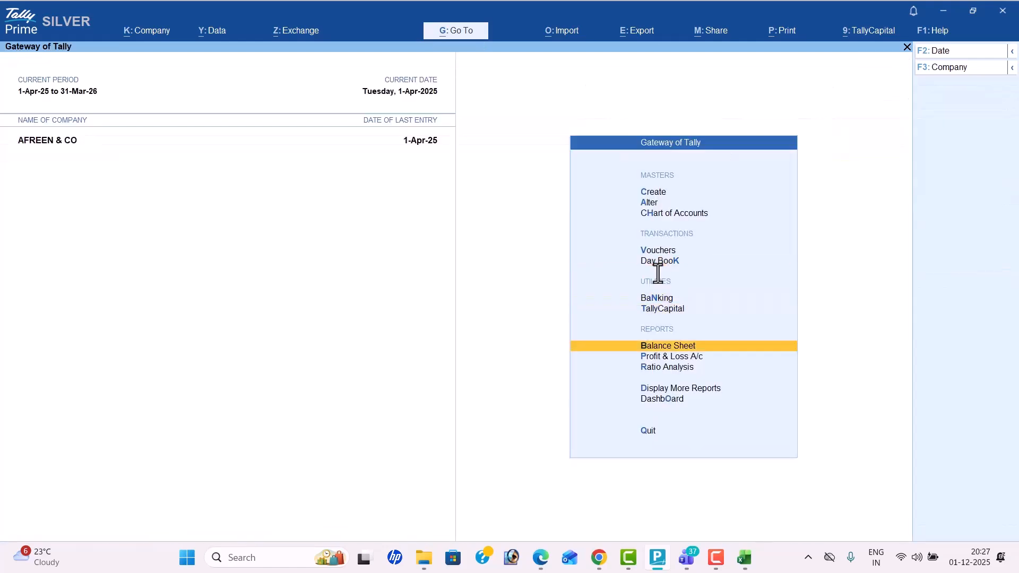
key("Return")
key("alt+F5")
key("Right")
key("alt+Tab")
scroll(658, 273, "down", 2)
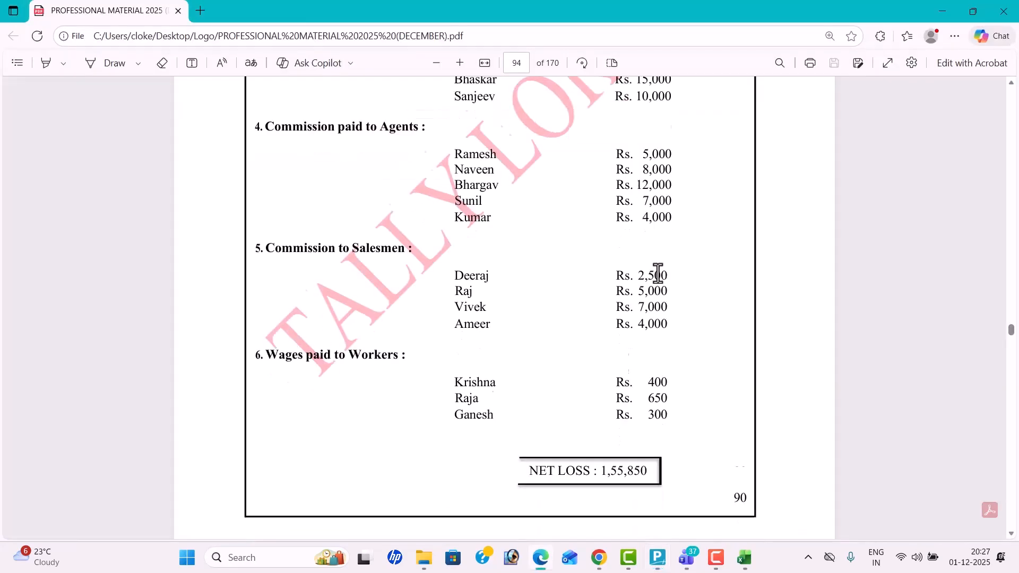
key("alt+Tab")
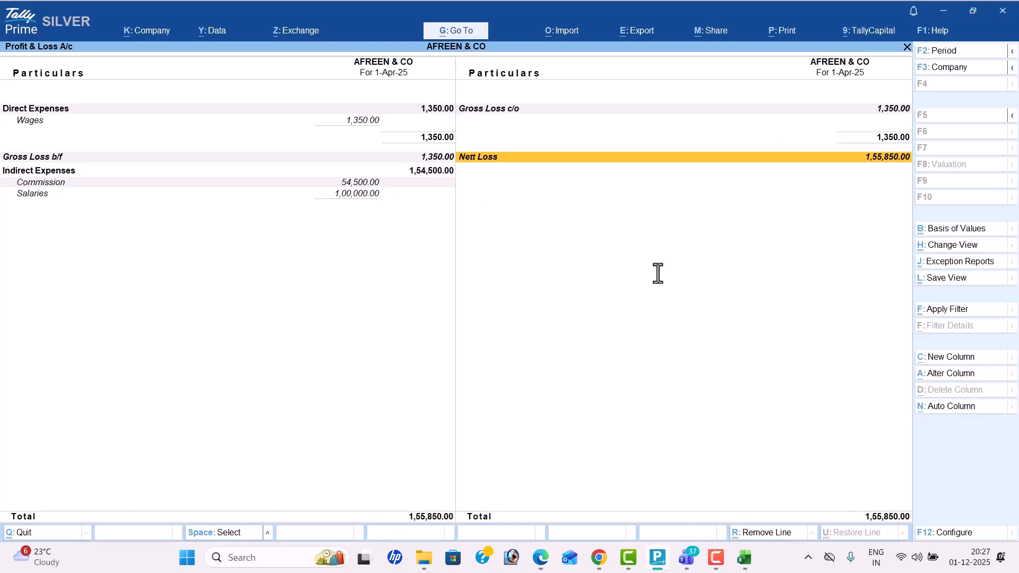
- View the Trial Balance in detailed form
key("Escape")
key("Down")
key("Down")
key("Down")
key("Return")
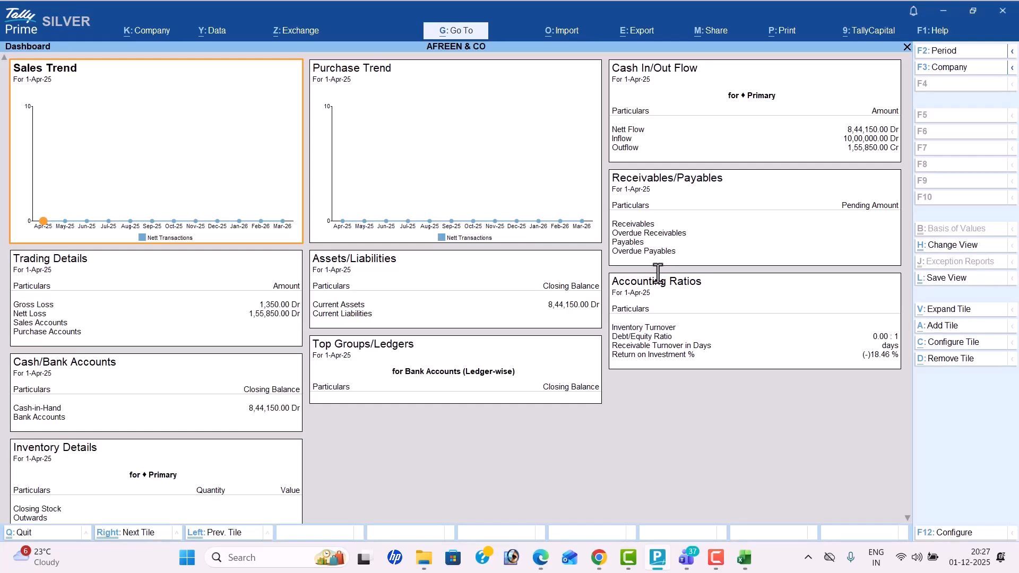
key("Escape")
key("Up")
key("Return")
key("Return")
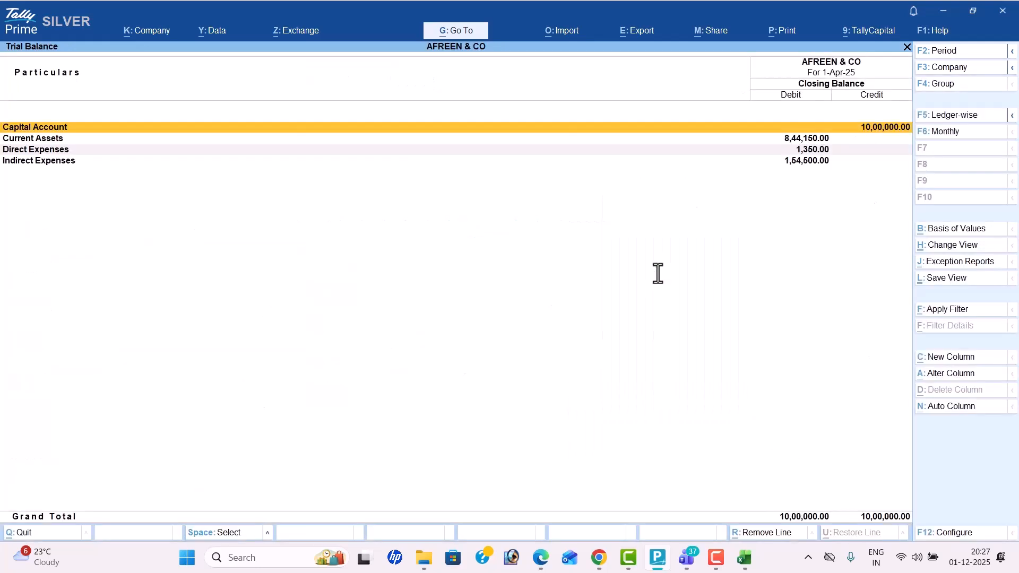
key("alt+F1")
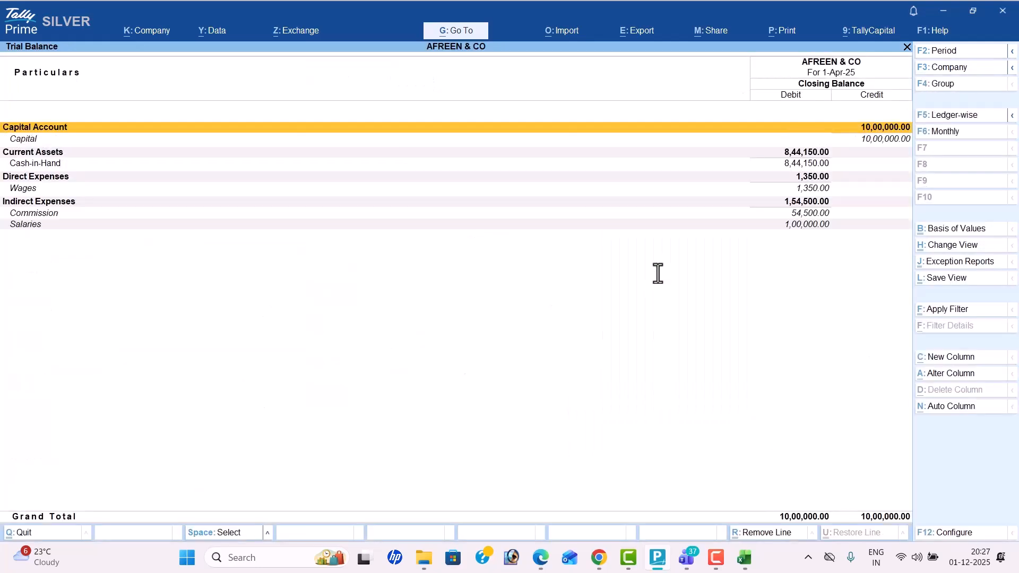
- Look through the Cash/Bank Books and the Ledger report in Account Books
key("Escape")
key("Down")
key("Down")
key("Down")
key("Down")
key("Return")
key("Return")
key("Escape")
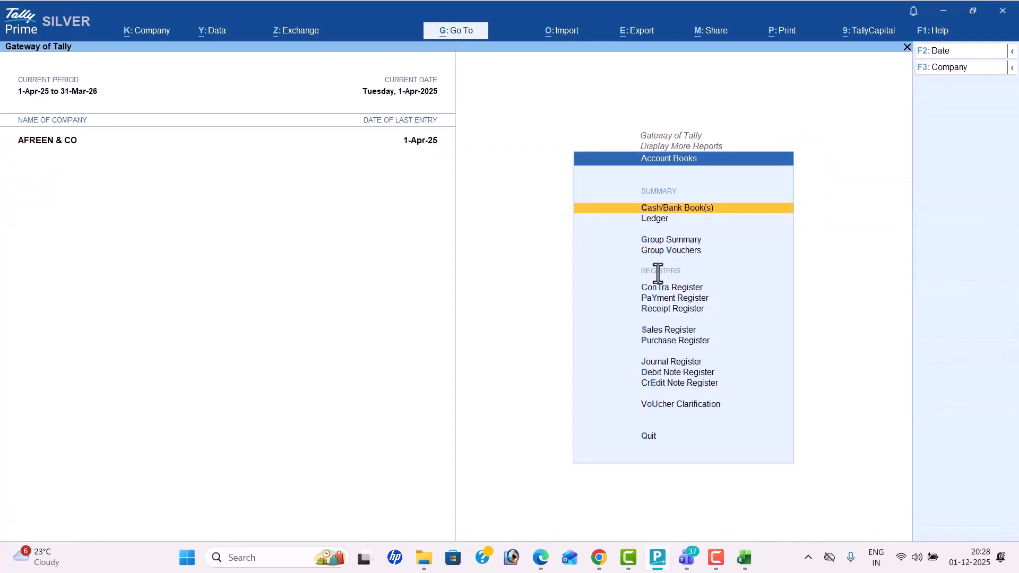
key("Down")
key("Return")
key("Escape")
key("Escape")
- Examine the Cost Category Summary in Statements of Accounts and close it
key("Down")
key("Return")
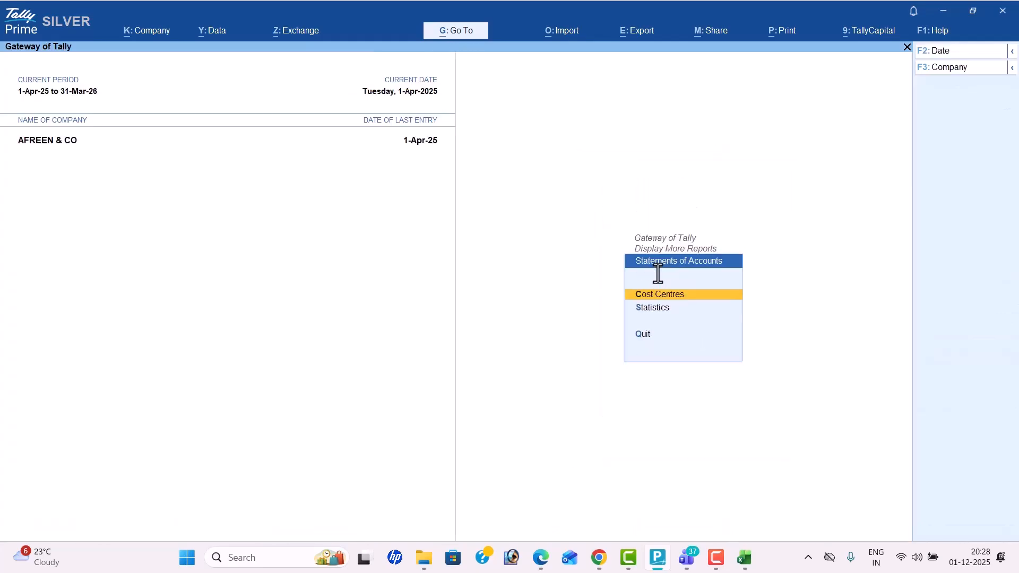
key("Return")
key("Return")
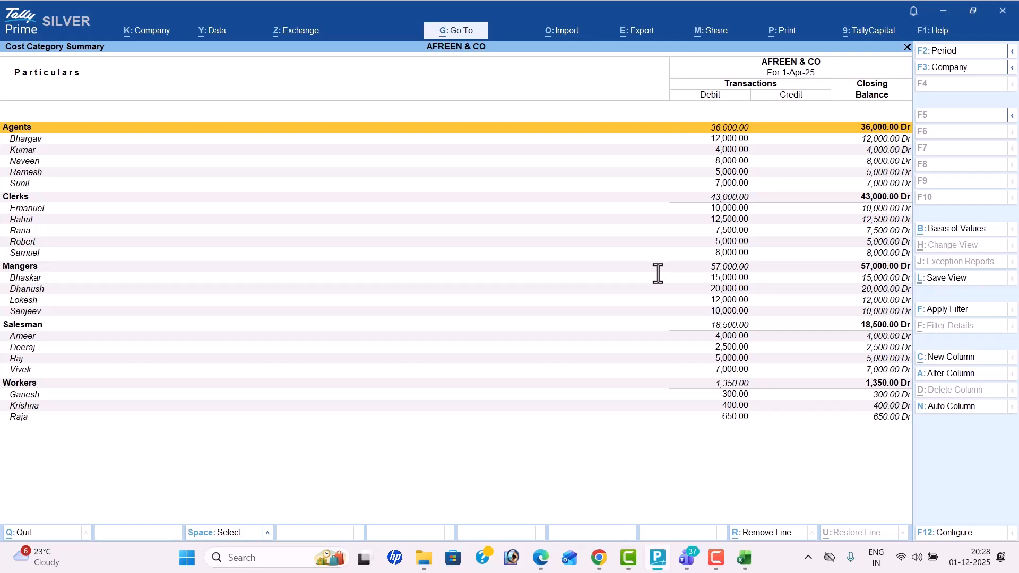
key("Escape")
key("Escape")
key("Escape")
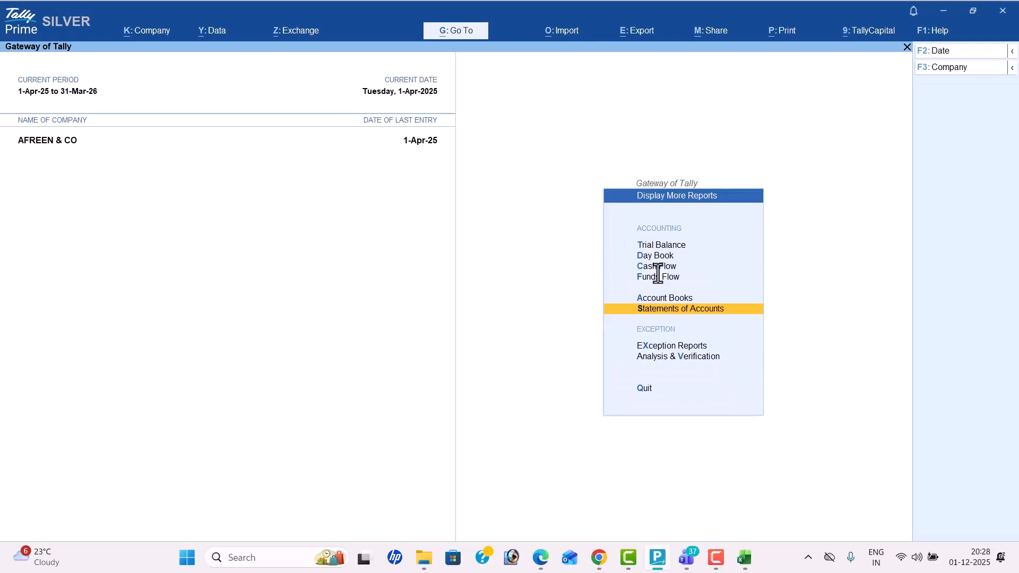
- Examine exercise 12, DEVID SUPER MARKET, in the PDF, especially the case, packet and box unit conversions for the biscuit purchase
key("alt+Tab")
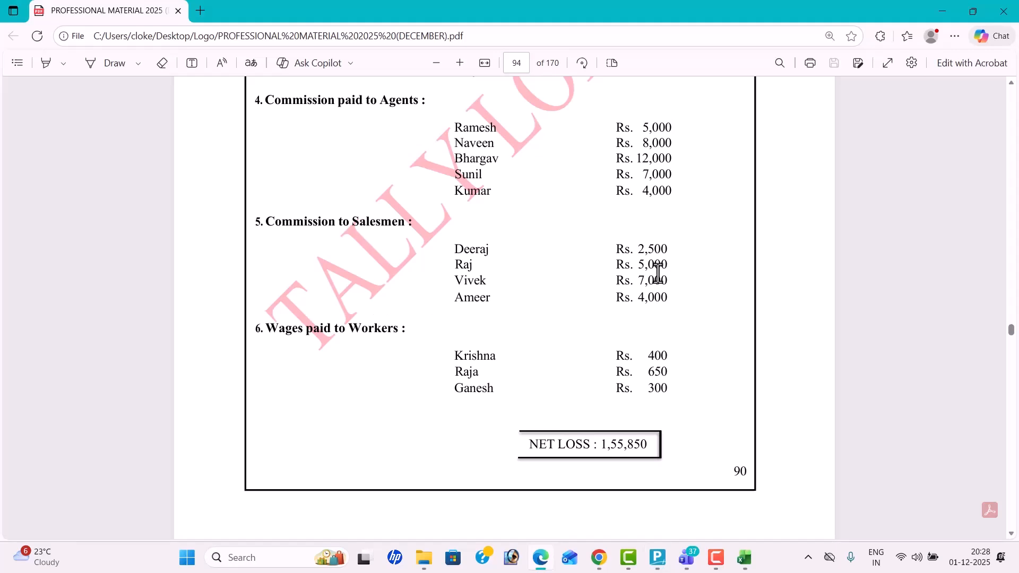
scroll(658, 274, "down", 10)
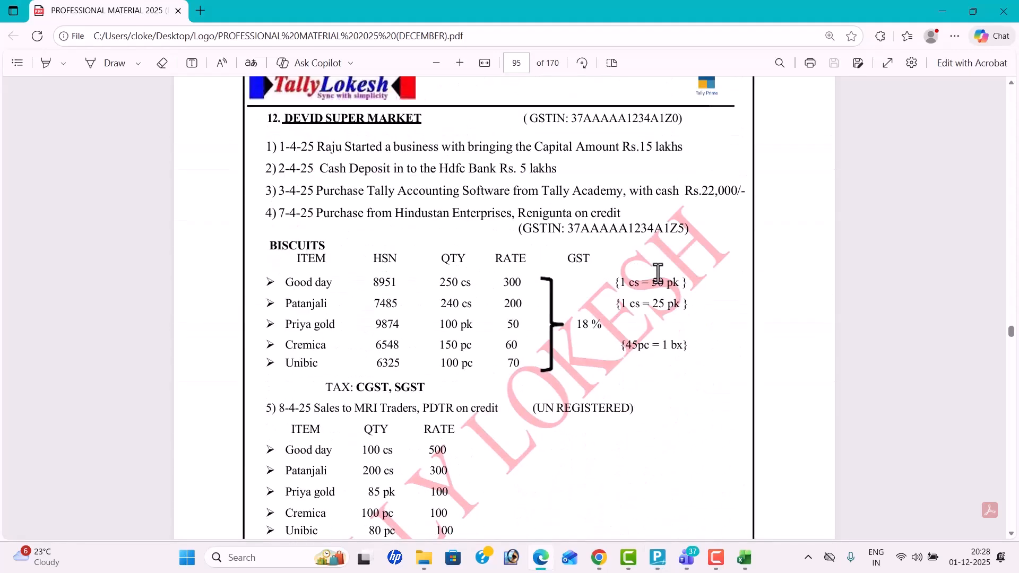
scroll(658, 273, "down", 1)
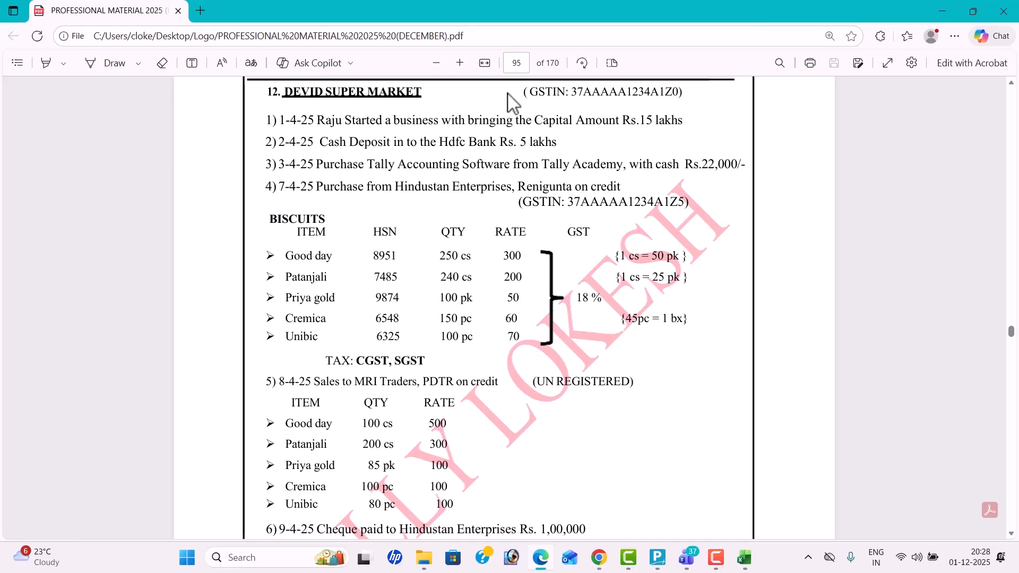
left_click_drag(619, 255, 689, 318)
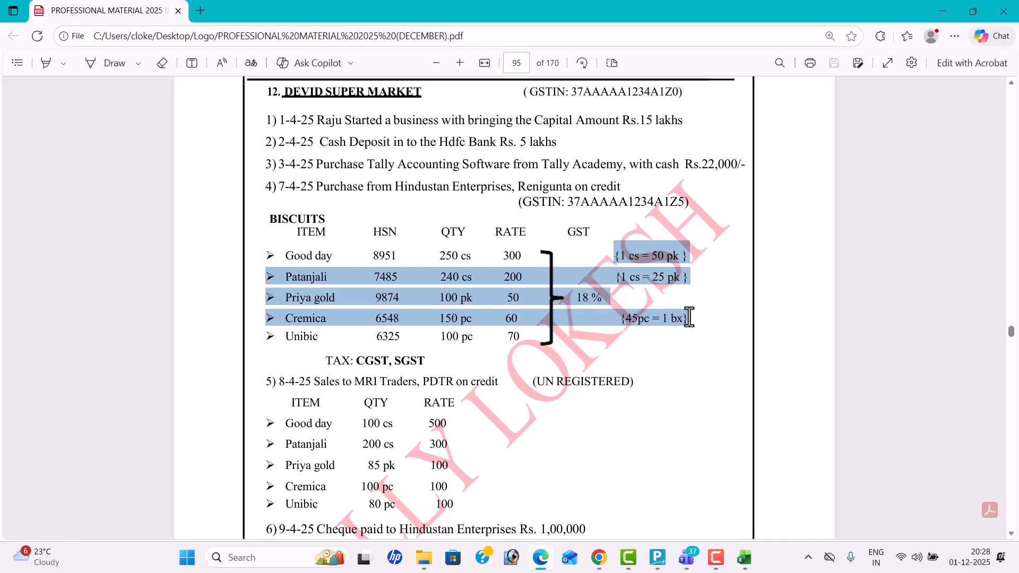
left_click(635, 259)
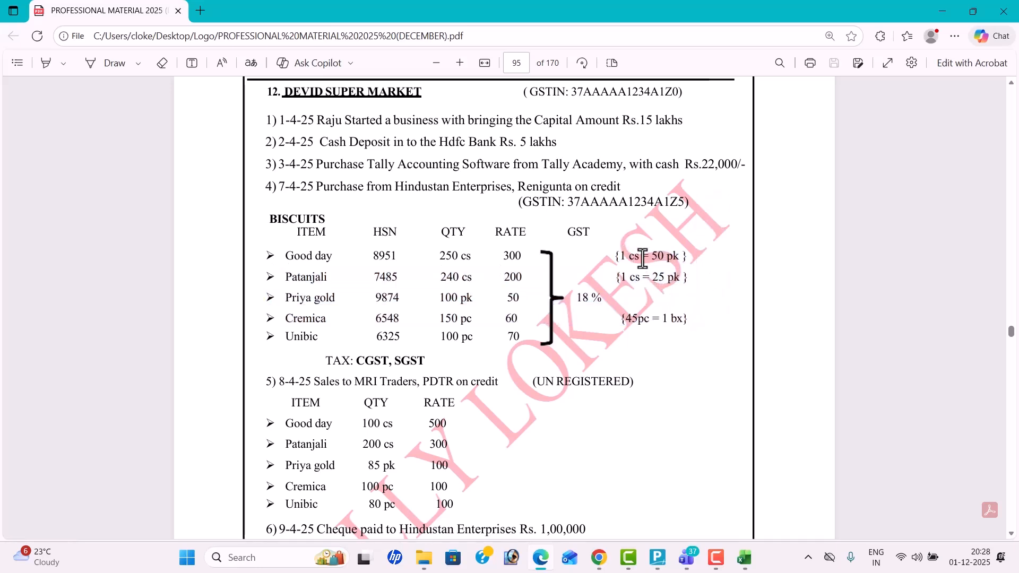
left_click_drag(623, 281, 683, 277)
left_click_drag(652, 319, 678, 319)
left_click(627, 320)
- Return to TallyPrime and shut the company AFREEN & CO
key("alt+Tab")
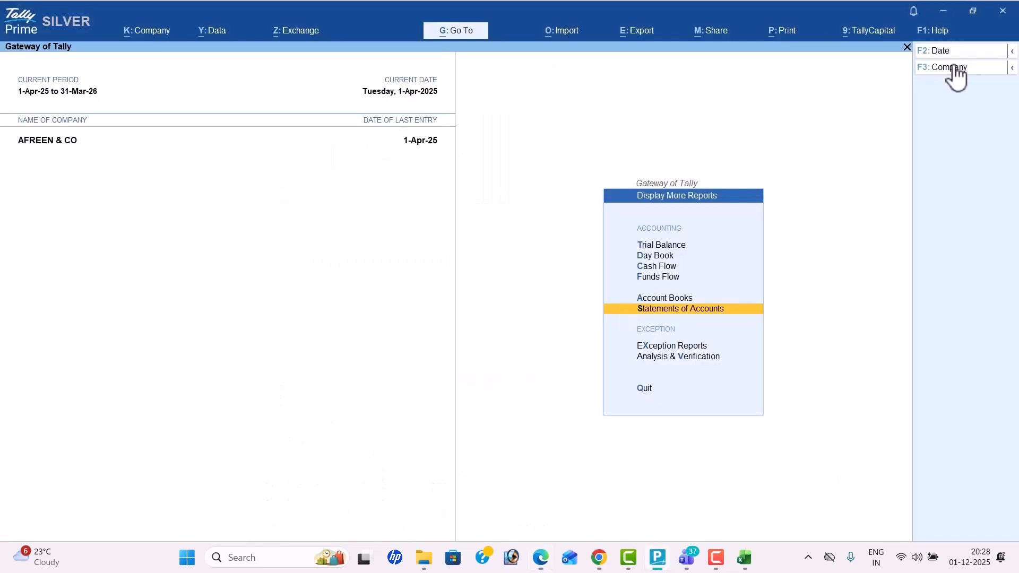
left_click(956, 72)
key("Return")
key("Return")
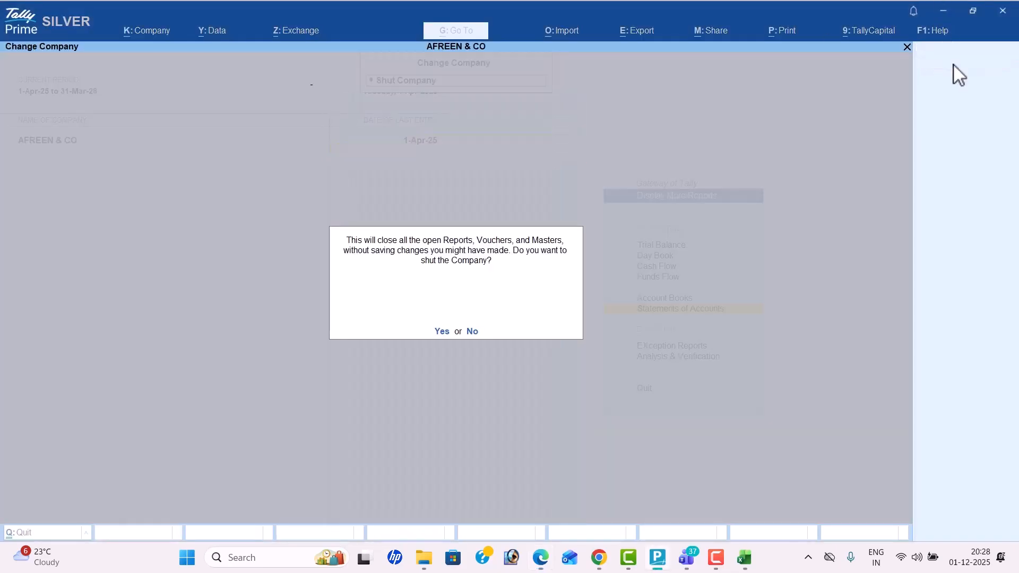
key("Return")
- Open the company KUNDANA SUPER MARKET NOV 25
type("kun")
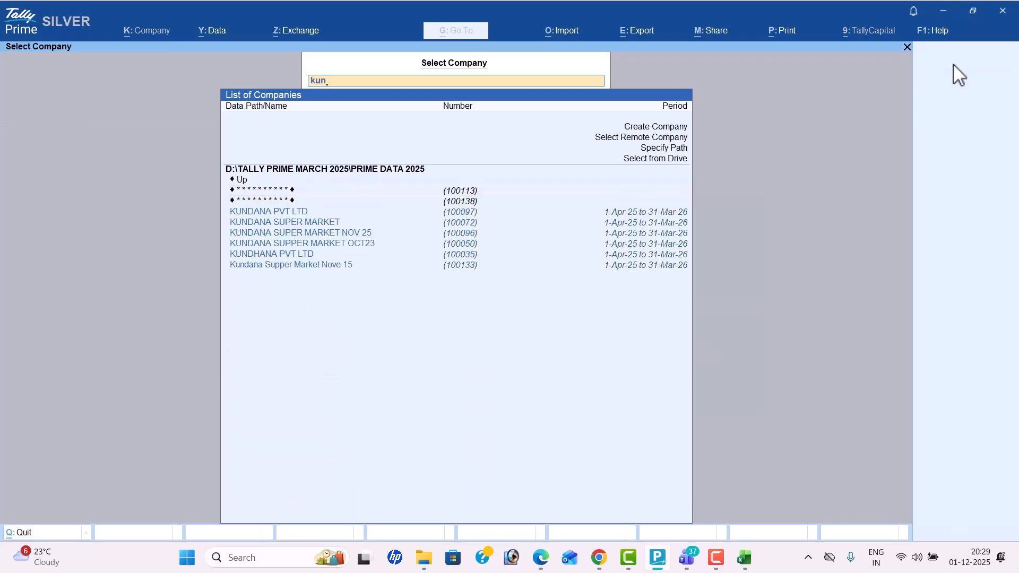
key("Down")
key("Down")
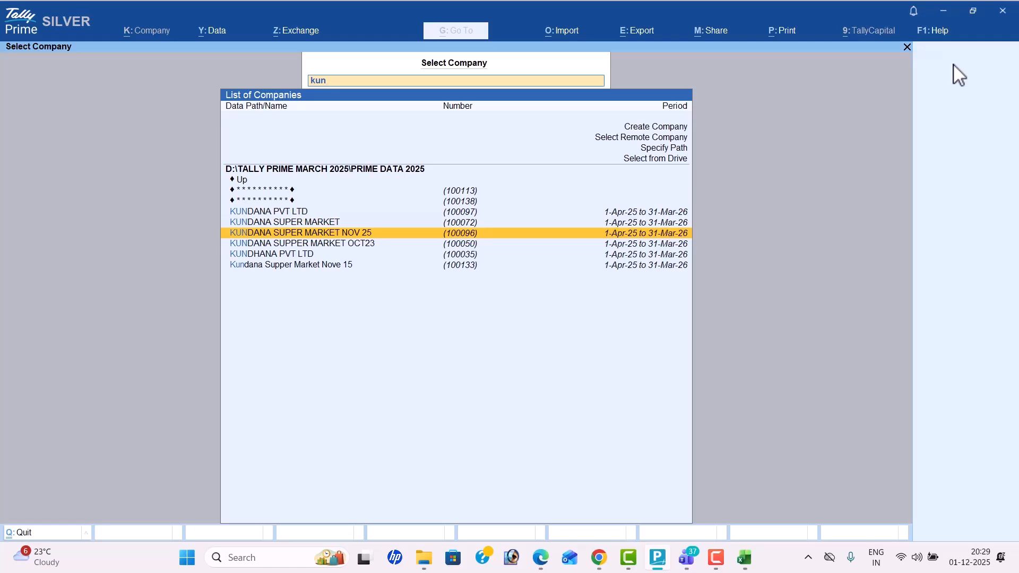
key("Return")
- Start a new purchase voucher and leave the supplier invoice number blank
key("Down")
key("Down")
key("Down")
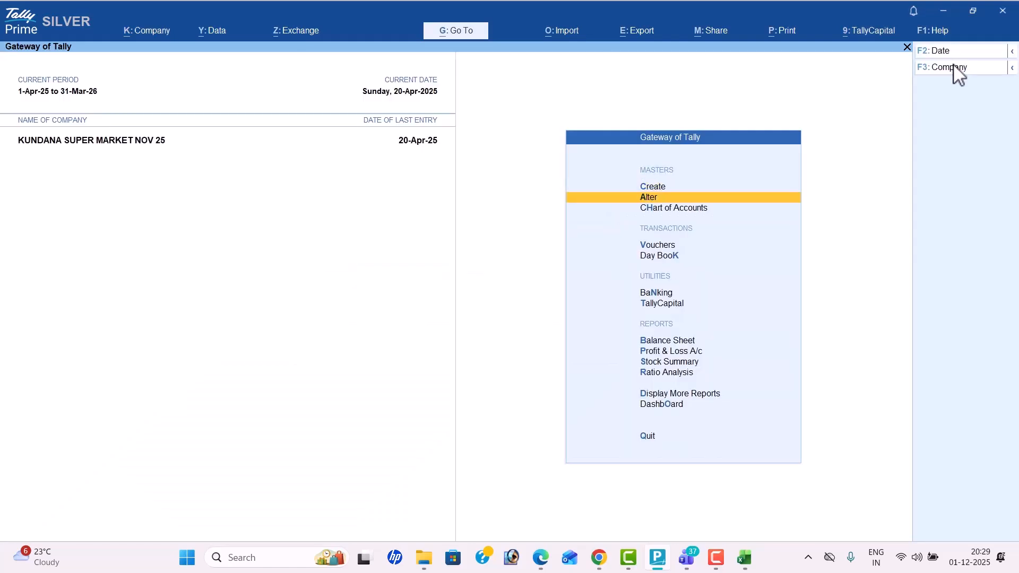
key("Return")
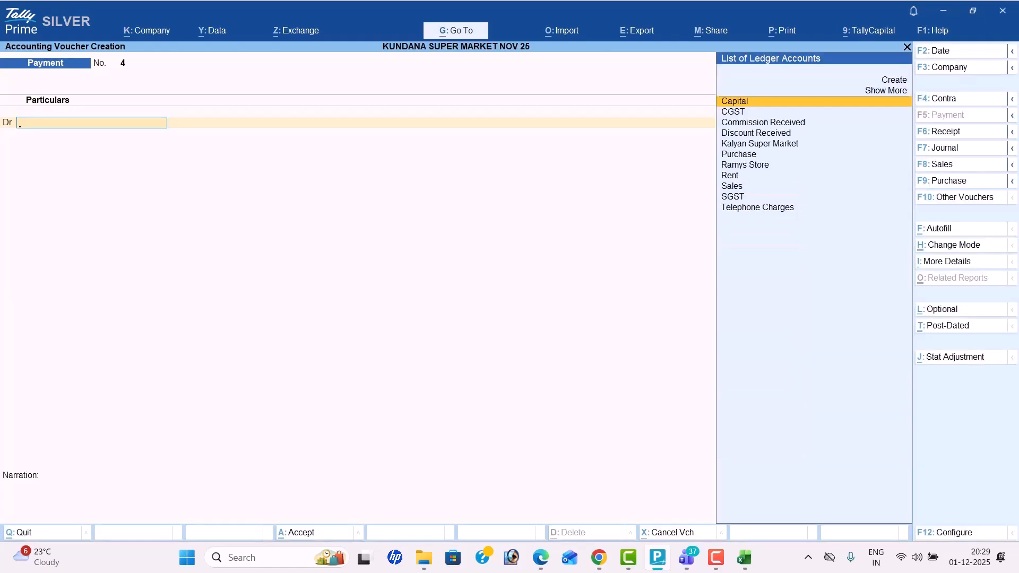
left_click(964, 183)
key("Return")
- Create a new party ledger from the purchase voucher, named Hindustan Enterprises as in the PDF
key("alt+c")
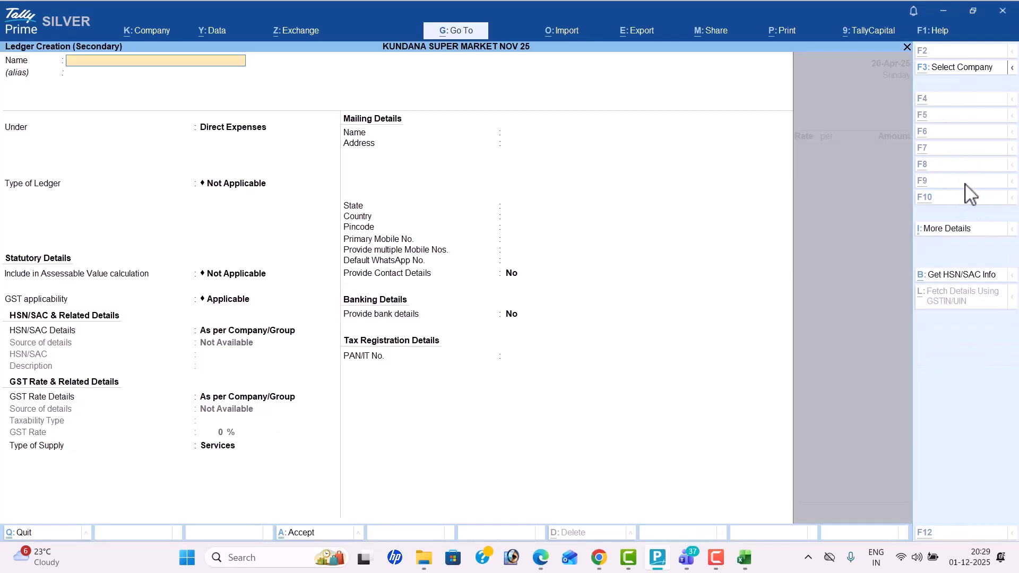
key("alt+Tab")
key("alt+Tab")
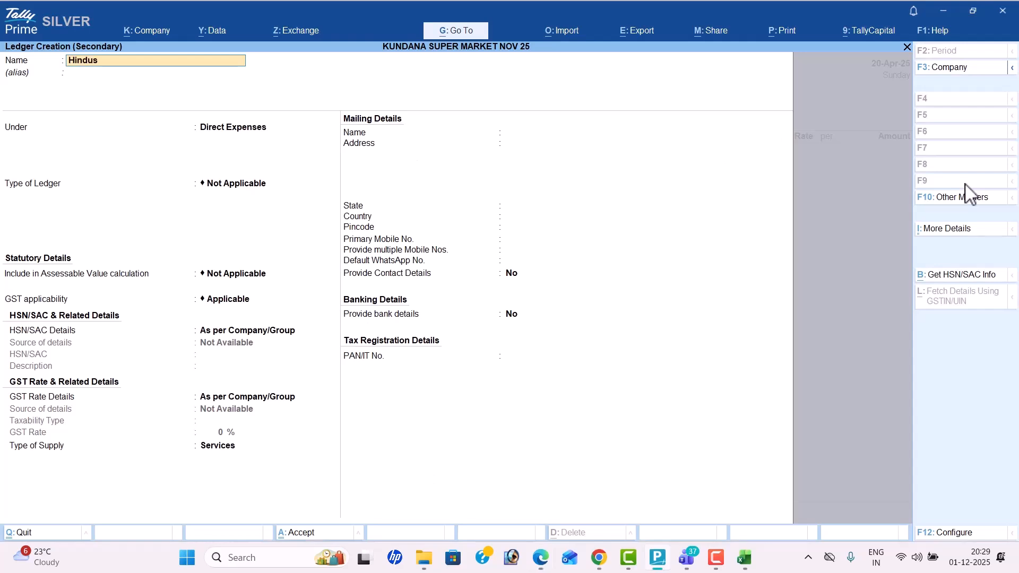
type("Hindustan Enterprises")
key("Return")
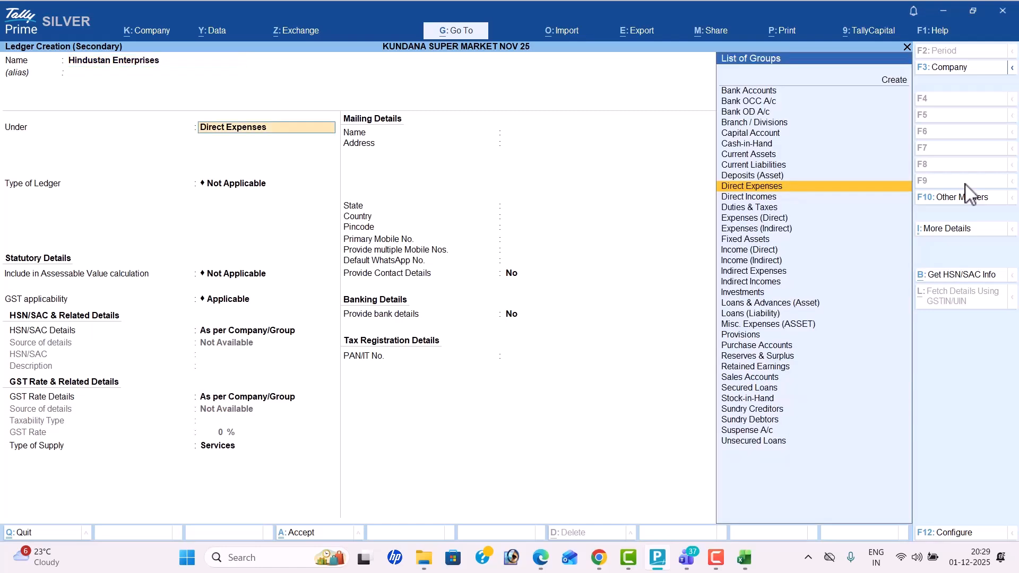
- Group the Hindustan Enterprises ledger under Sundry Creditors, accept its default mailing and banking details, and set the registration type to Regular
type("Sun")
key("Return")
key("Return")
key("Return")
key("Return")
key("Return")
key("Return")
key("Return")
key("Return")
key("Return")
key("Return")
key("Return")
key("Return")
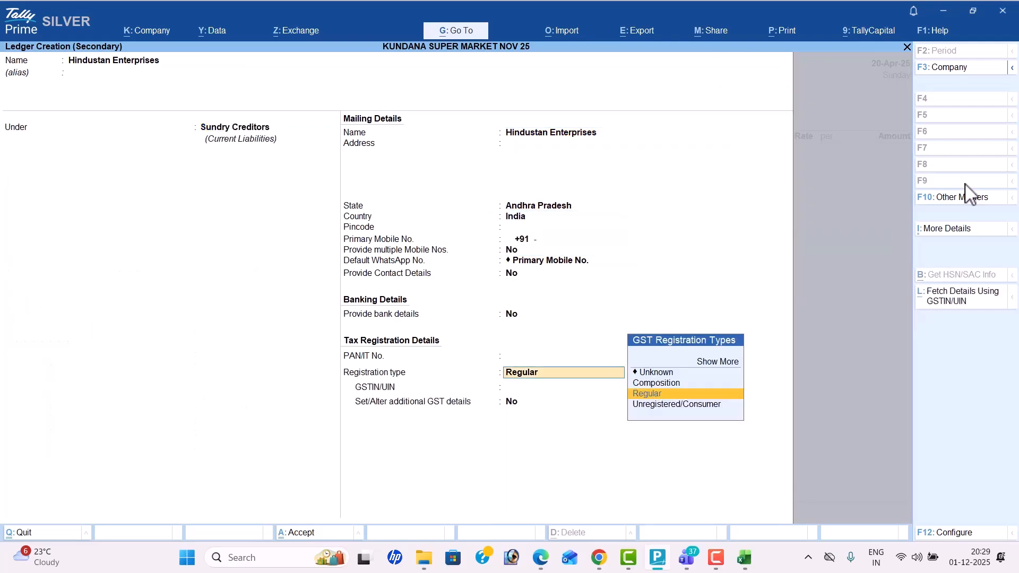
key("Return")
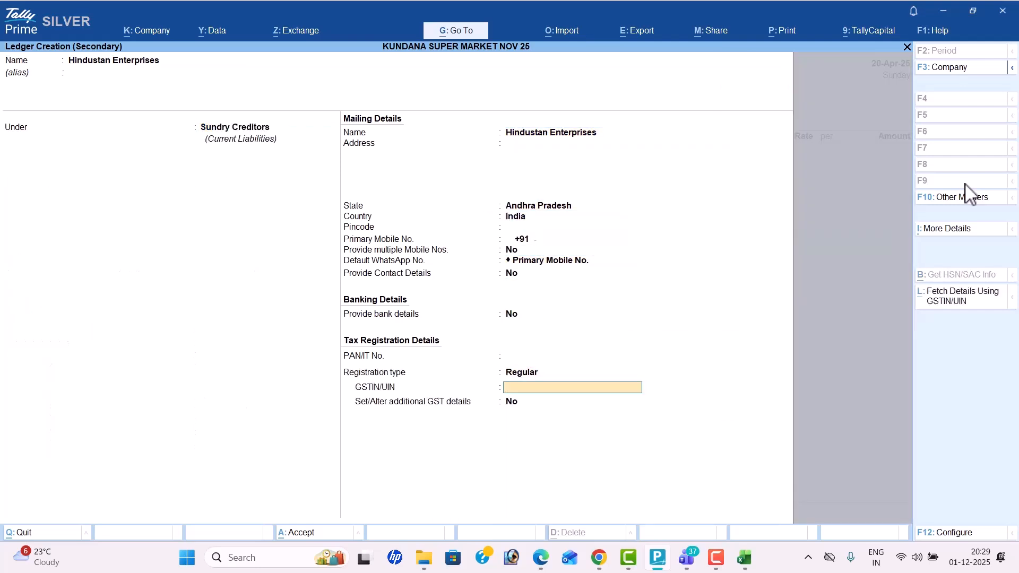
- Leave the GSTIN blank, save the Hindustan Enterprises ledger, and use Purchase as the voucher's purchase ledger
key("Return")
key("ctrl+a")
key("ctrl+a")
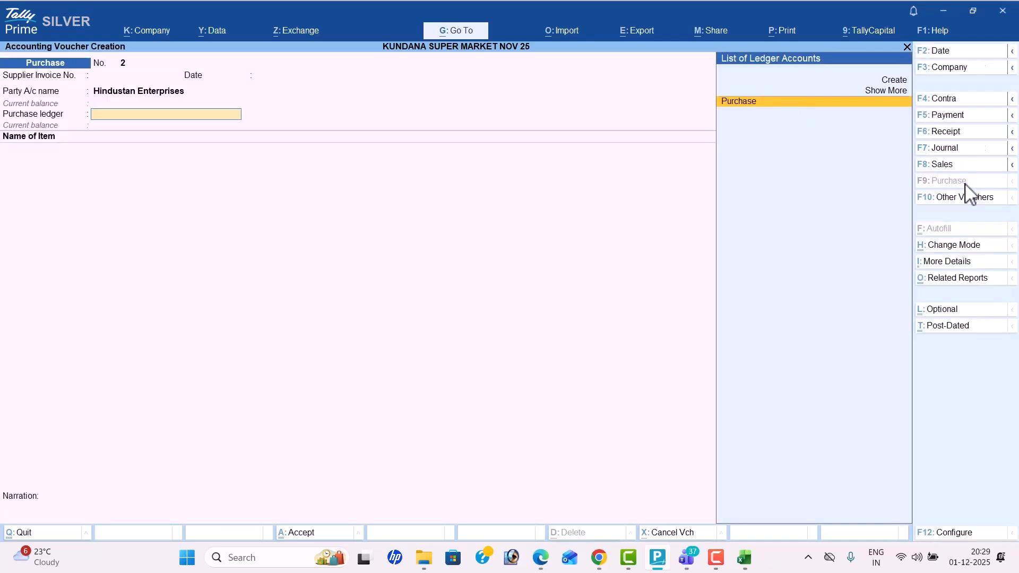
key("Return")
- Create a new stock item from the purchase voucher, named Good Day, without an alias and under Primary
key("alt+c")
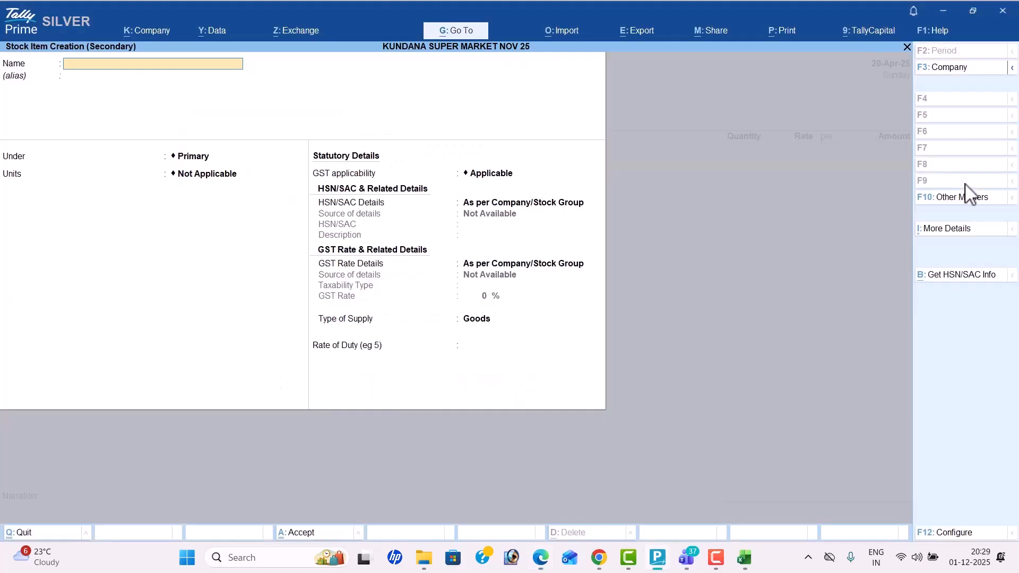
type("DOO")
key("BackSpace")
key("BackSpace")
key("BackSpace")
type("GOod Day")
key("Return")
key("Return")
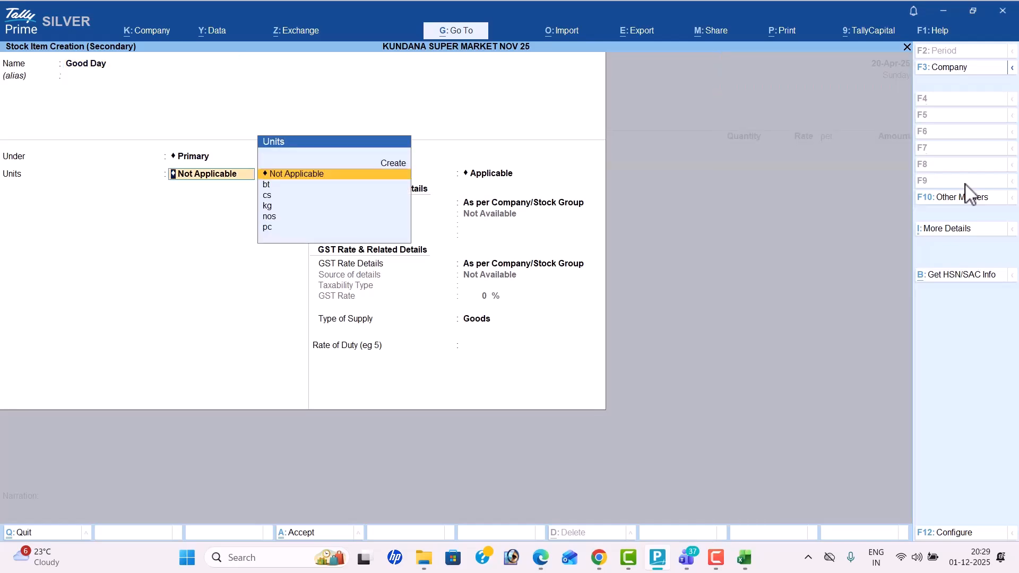
- Look up Good Day's unit in the PDF and set the item's unit of measure to cs
key("alt+Tab")
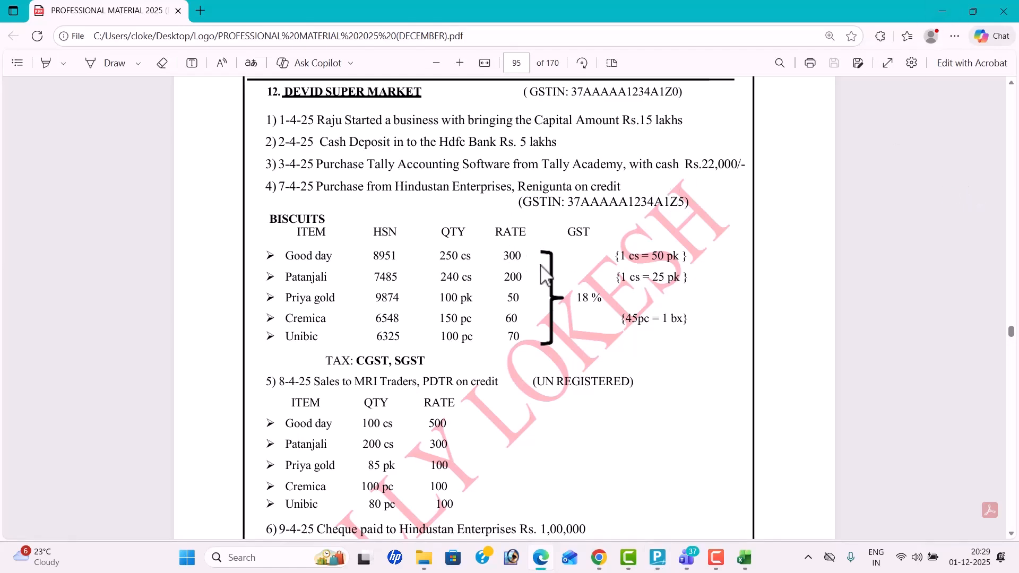
key("alt+Tab")
key("Down")
key("Down")
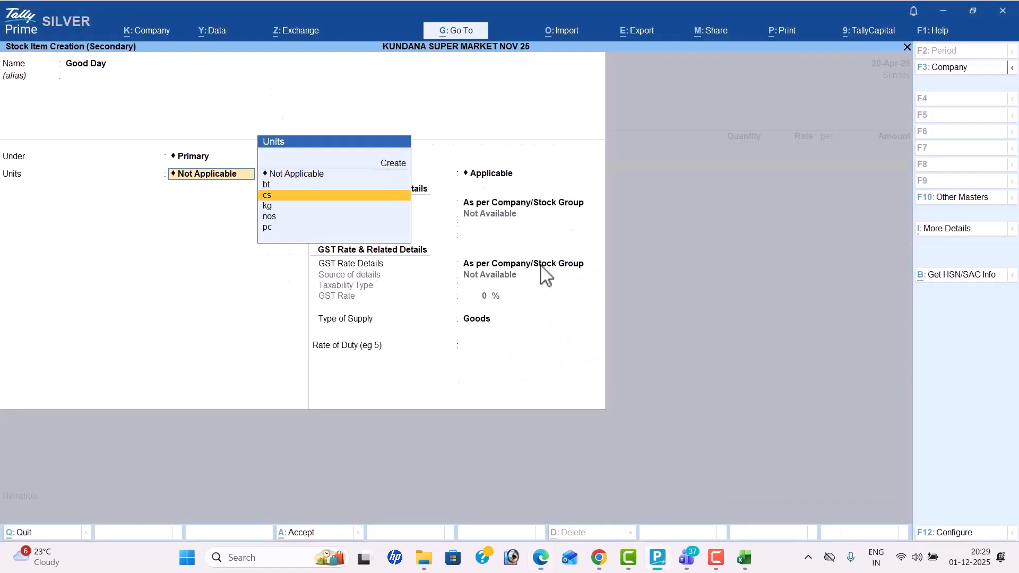
type("c")
key("Return")
key("BackSpace")
key("Down")
key("Down")
key("Return")
key("BackSpace")
key("ctrl+Return")
key("Return")
key("Return")
key("Return")
key("Return")
key("Return")
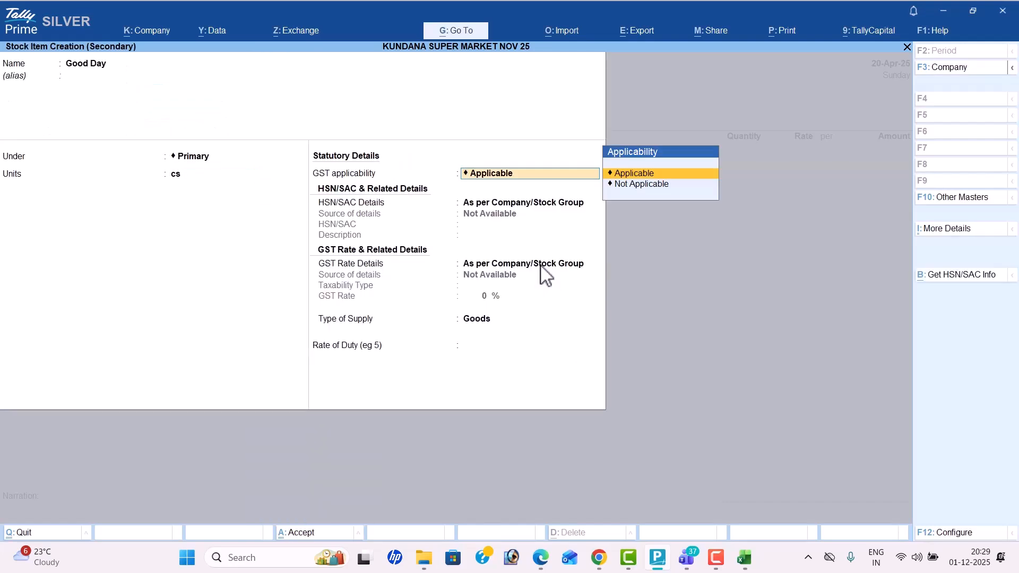
key("BackSpace")
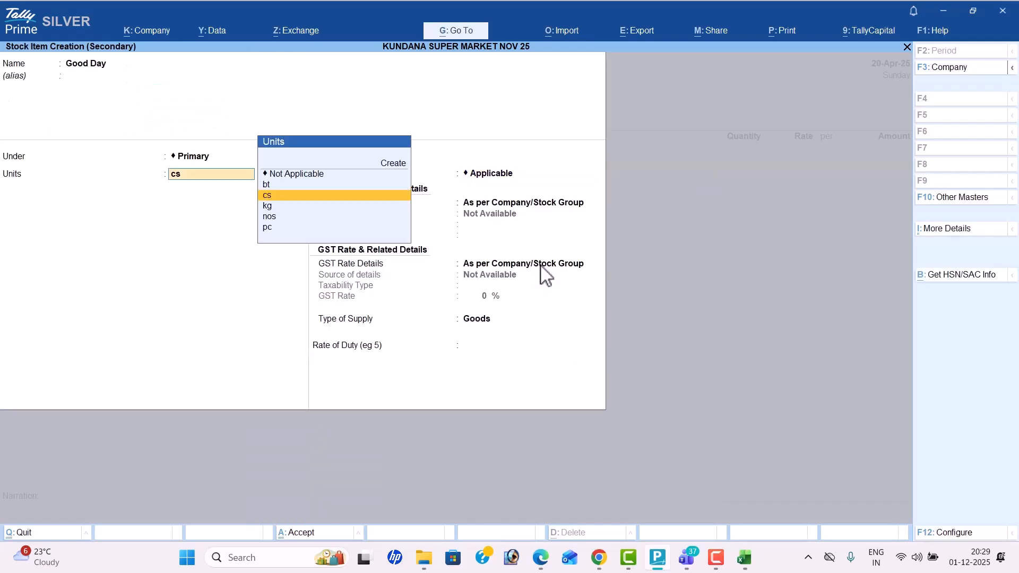
- Enable the use of alternate units in the stock item configuration and save the setting
left_click(967, 532)
key("Down")
key("Down")
key("Down")
key("Down")
key("Down")
key("Down")
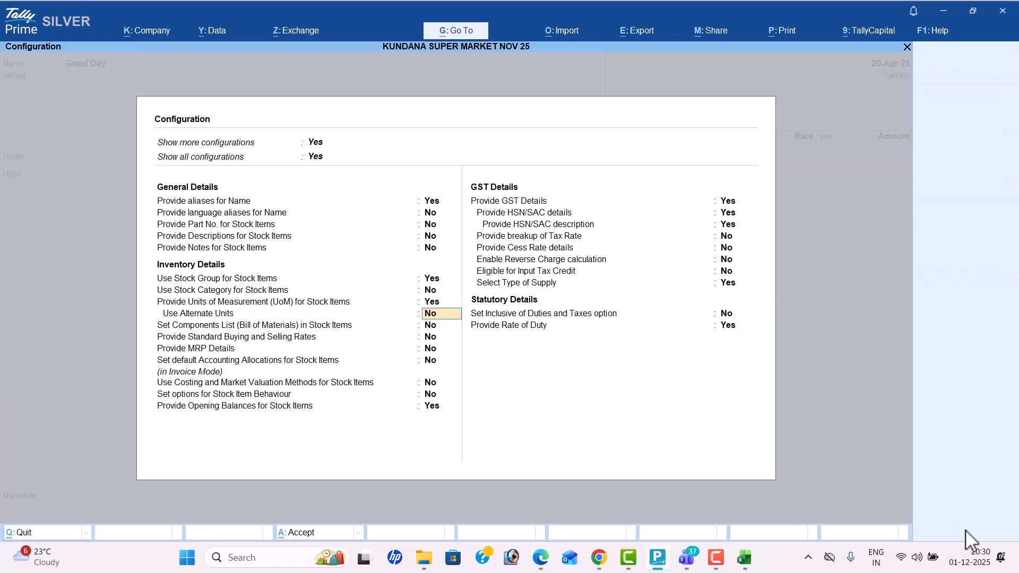
key("y")
key("ctrl+a")
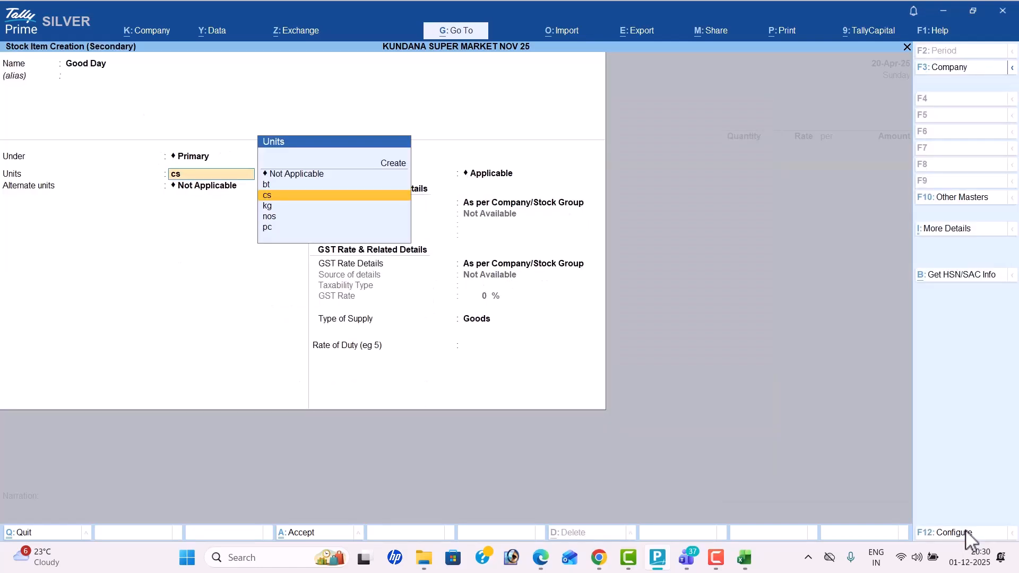
- Create a new alternate unit for Good Day with the symbol pk and quantity code PAC-PACKS, keeping zero decimal places
key("Return")
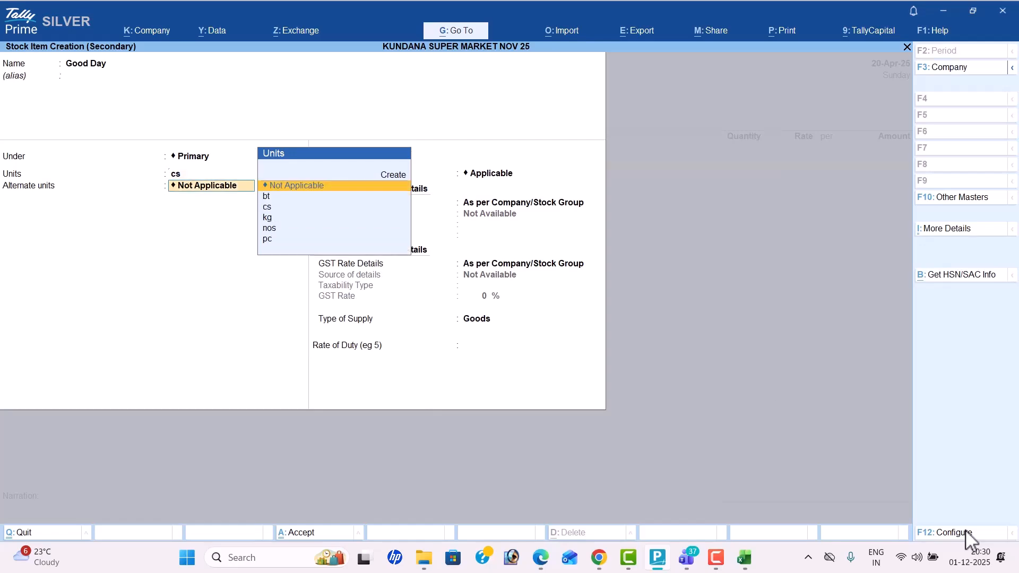
key("alt+Tab")
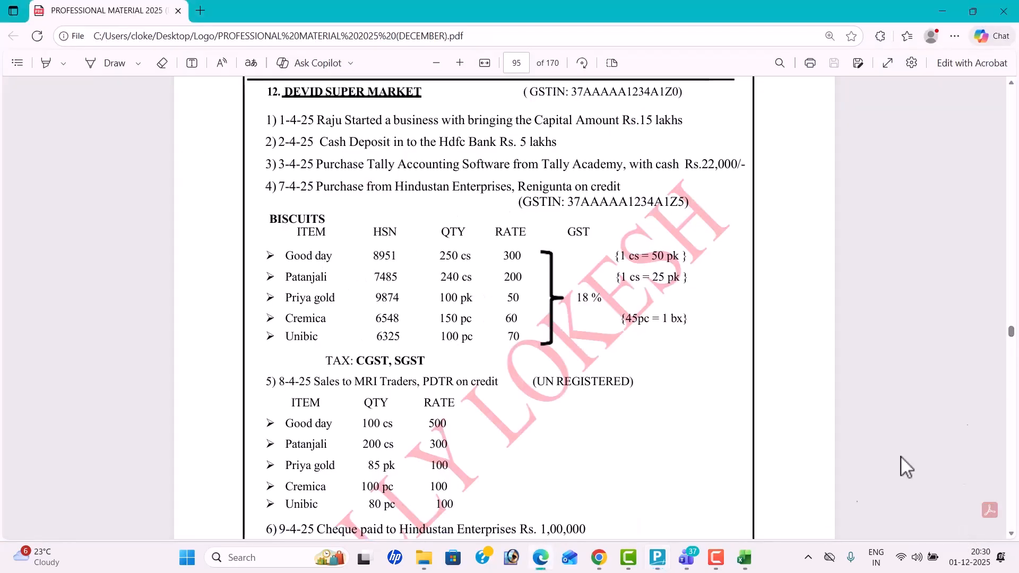
key("alt+Tab")
key("Down")
key("Down")
key("Down")
key("Down")
key("Down")
key("Up")
key("Up")
key("Up")
key("Up")
key("Up")
key("Up")
key("Return")
type("pk")
key("Return")
key("Return")
type("pa")
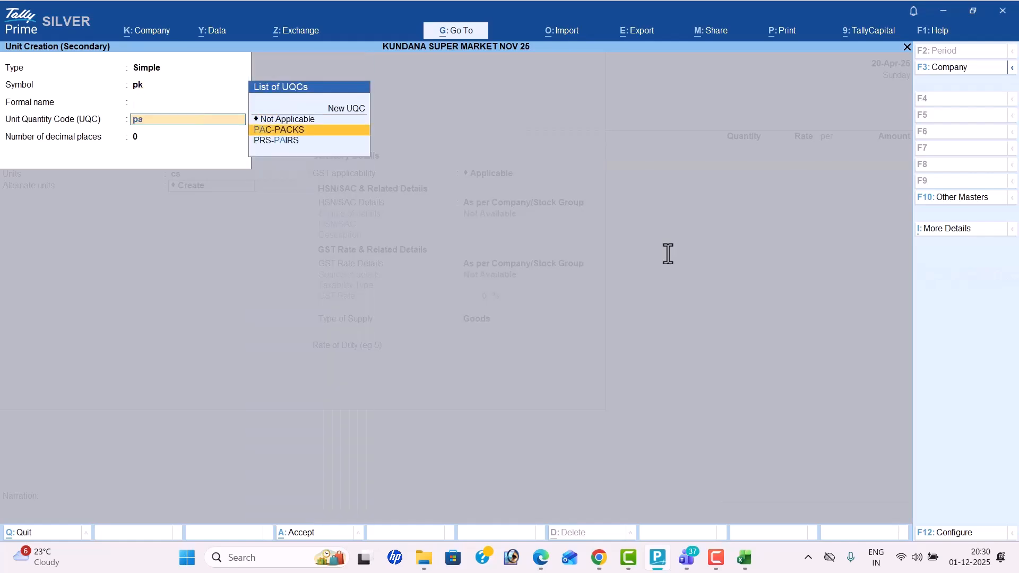
key("Return")
key("Return")
key("Return")
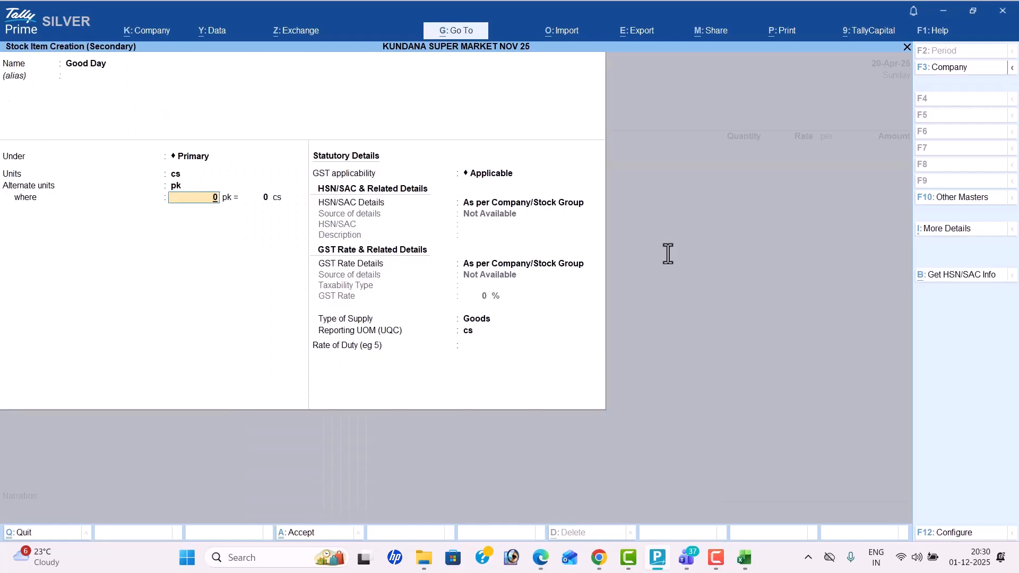
- Set Good Day's unit conversion to 50 pk = 1 cs as given in the PDF
key("alt+Tab")
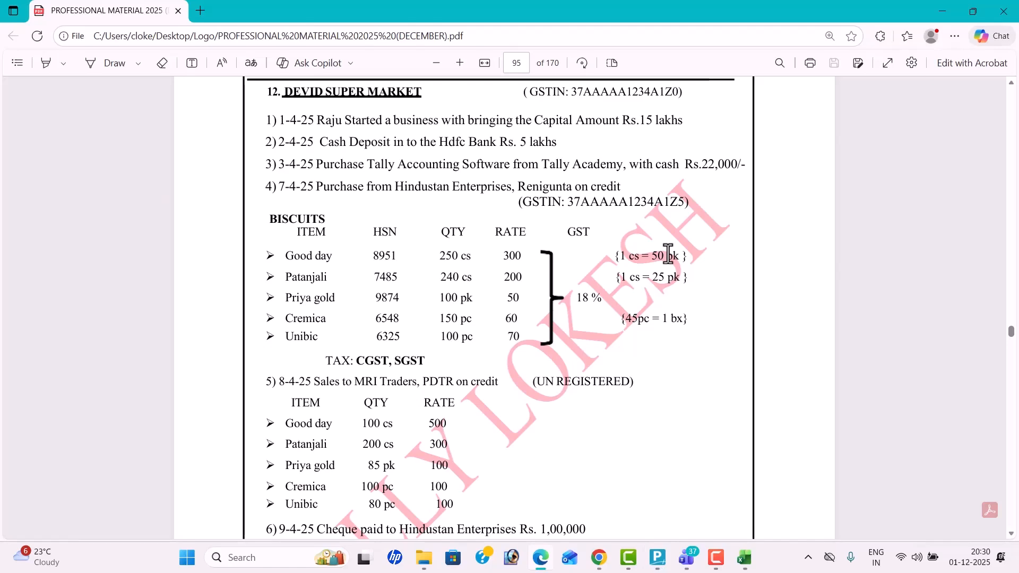
key("alt+Tab")
type("50")
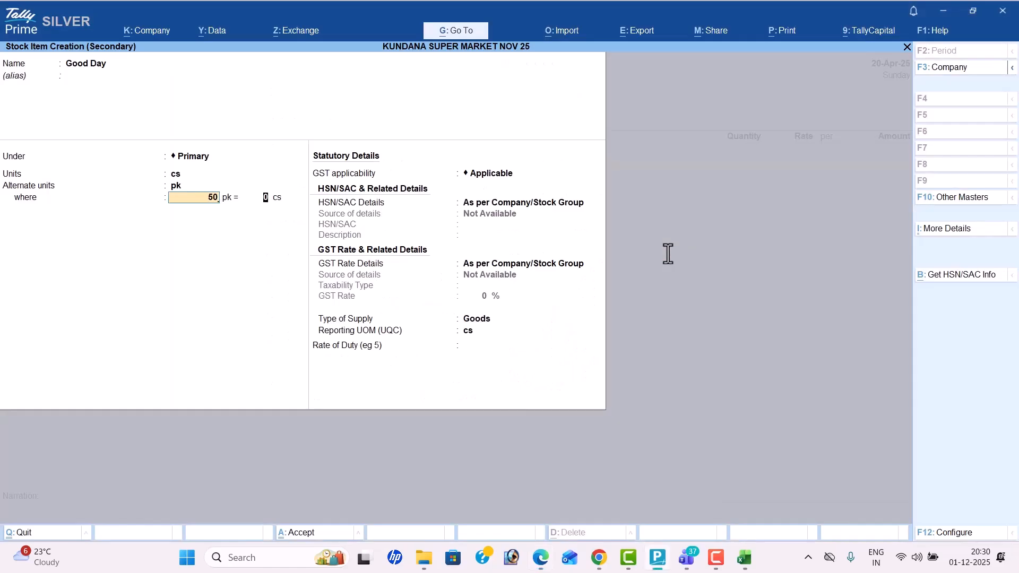
key("Return")
key("Return")
- Keep GST applicable for Good Day, specify its HSN/SAC details directly with code 8875, and leave the description blank
key("Return")
key("Down")
key("Return")
type("887")
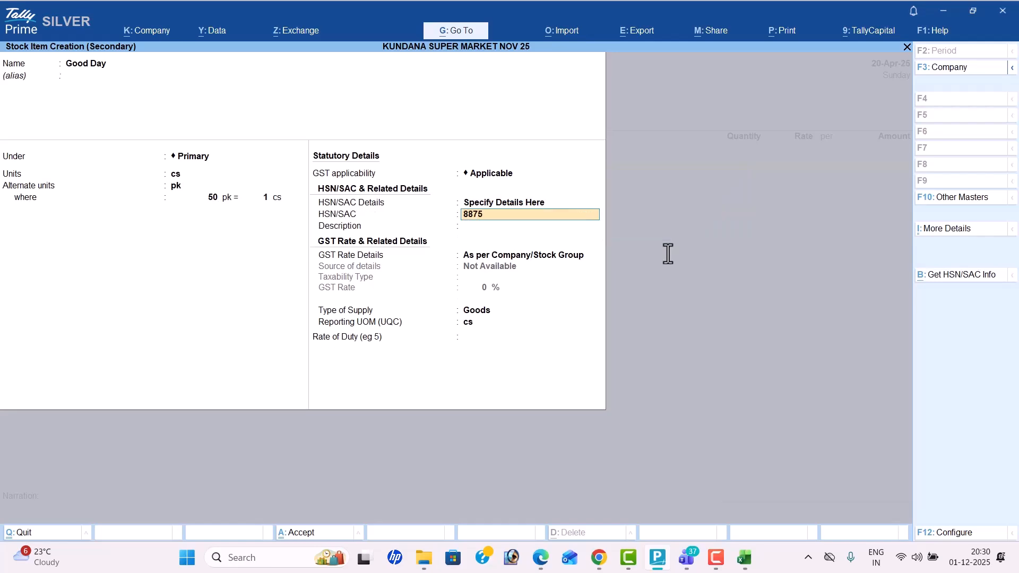
type("5")
key("Return")
key("Return")
- Specify Good Day's GST rate details as Taxable at 18% and save the stock item
key("Down")
key("Return")
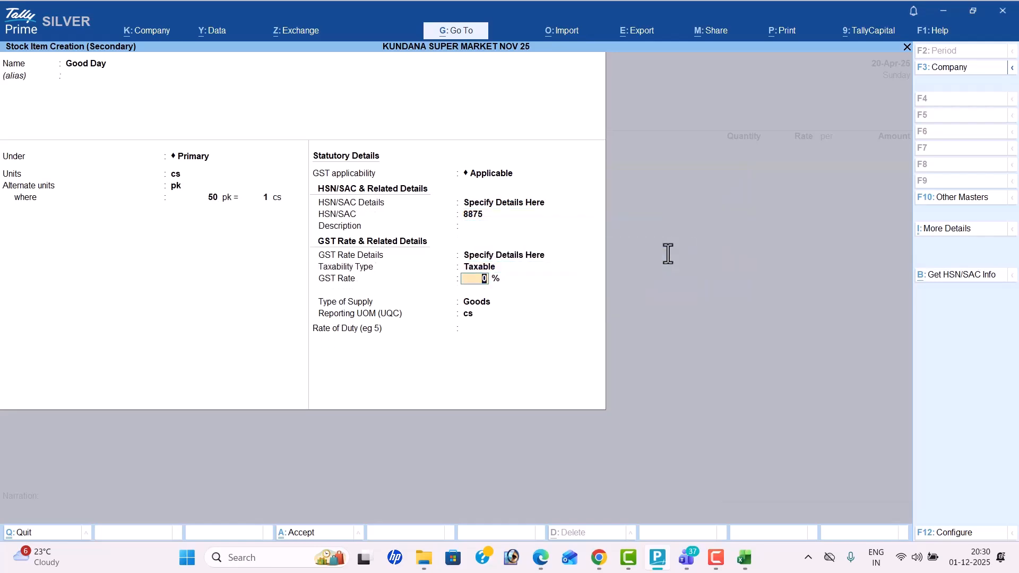
key("alt+Tab")
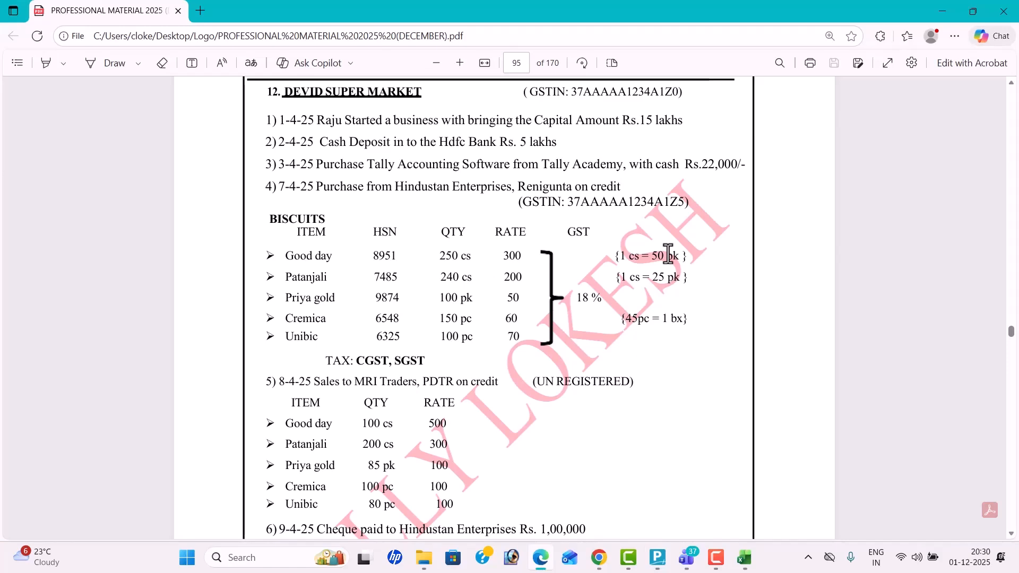
key("alt+Tab")
type("18")
key("Return")
key("Return")
key("Return")
key("Return")
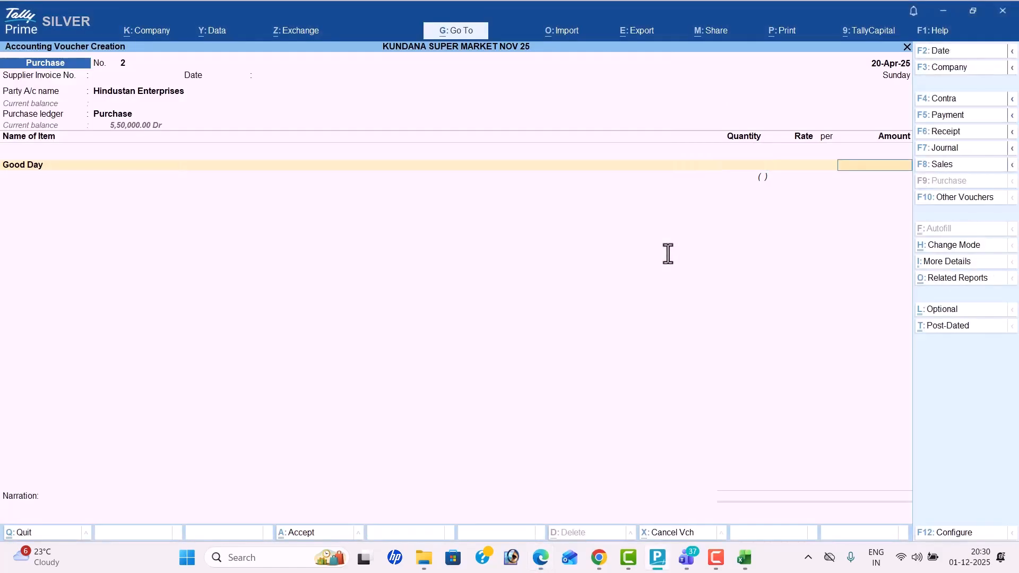
- Enter Good Day in the voucher with quantity 250 cs at a rate of 300 per cs, following the PDF
key("alt+Tab")
key("alt+Tab")
type("250")
key("Return")
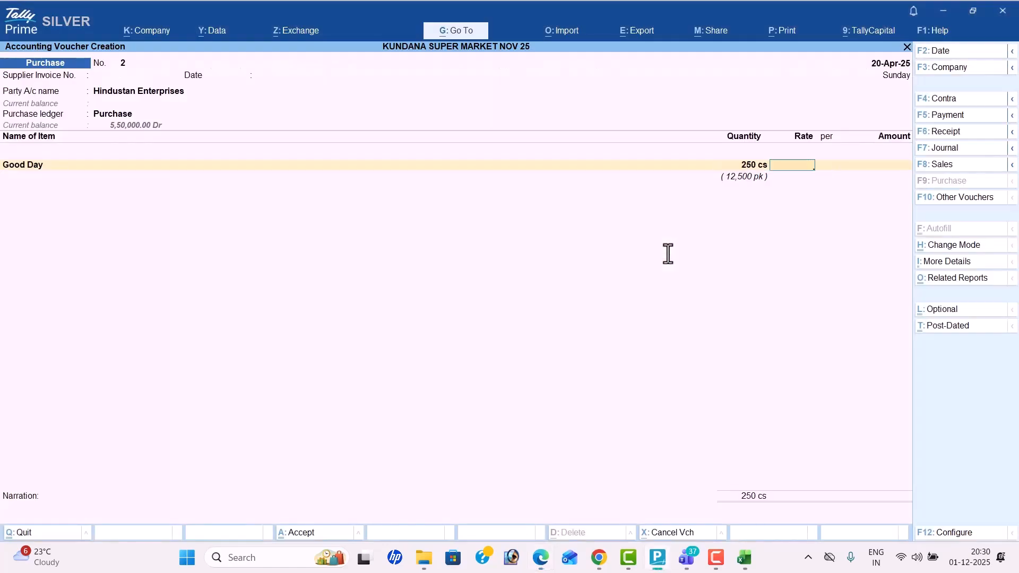
key("alt+Tab")
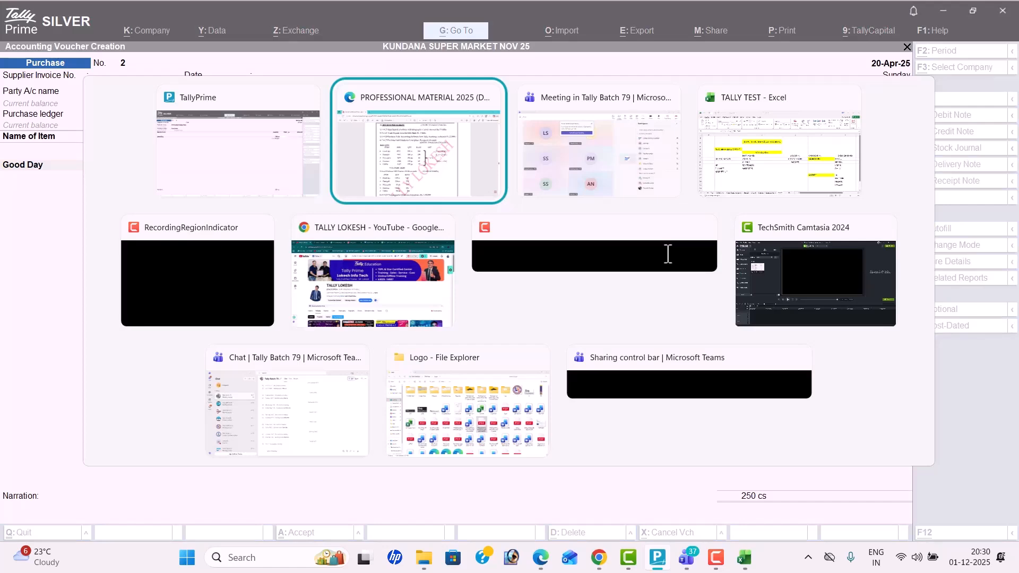
key("alt+Tab")
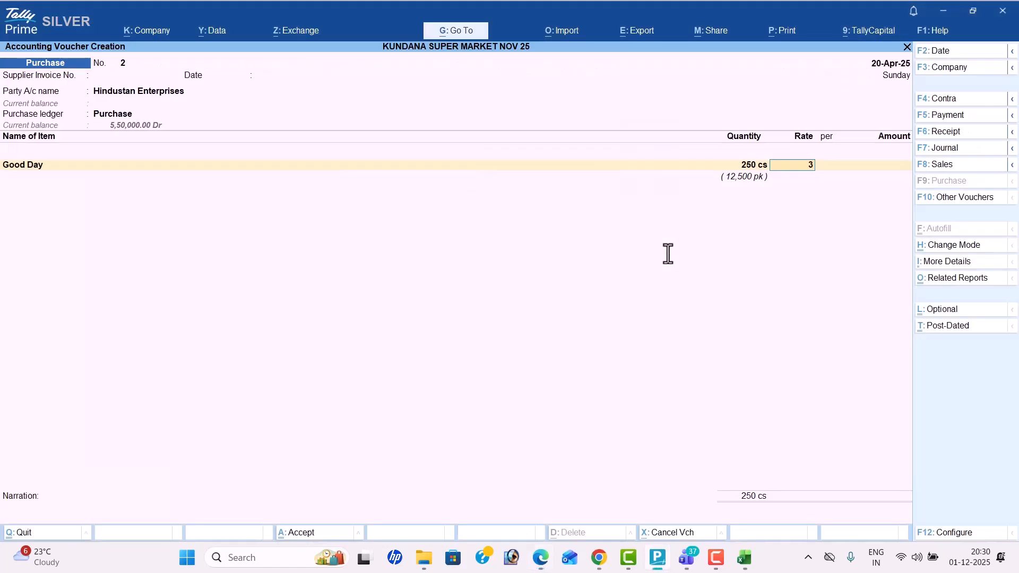
key("Return")
key("Return")
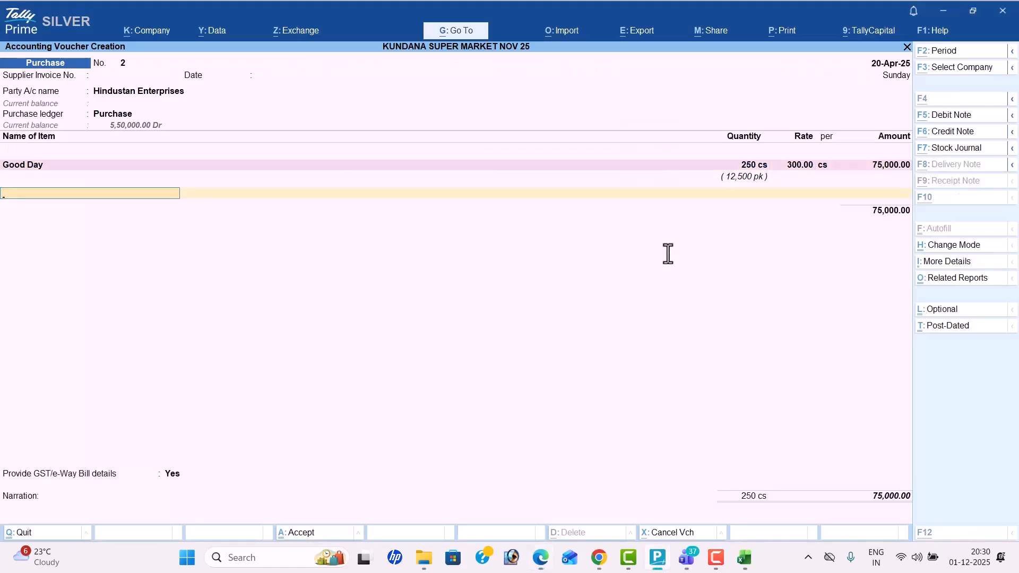
- Create the next stock item from the PDF list, named Patanjali
key("alt+c")
key("alt+Tab")
key("alt+Tab")
type("Pa")
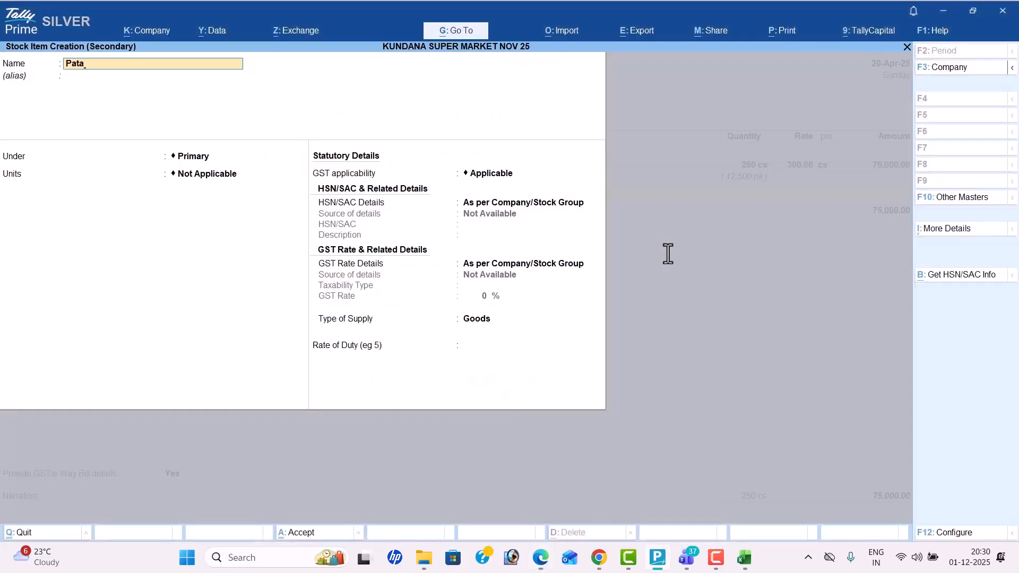
type("tanjali")
key("Return")
key("Return")
- Set Patanjali's unit to cs and its alternate unit to pk
key("Down")
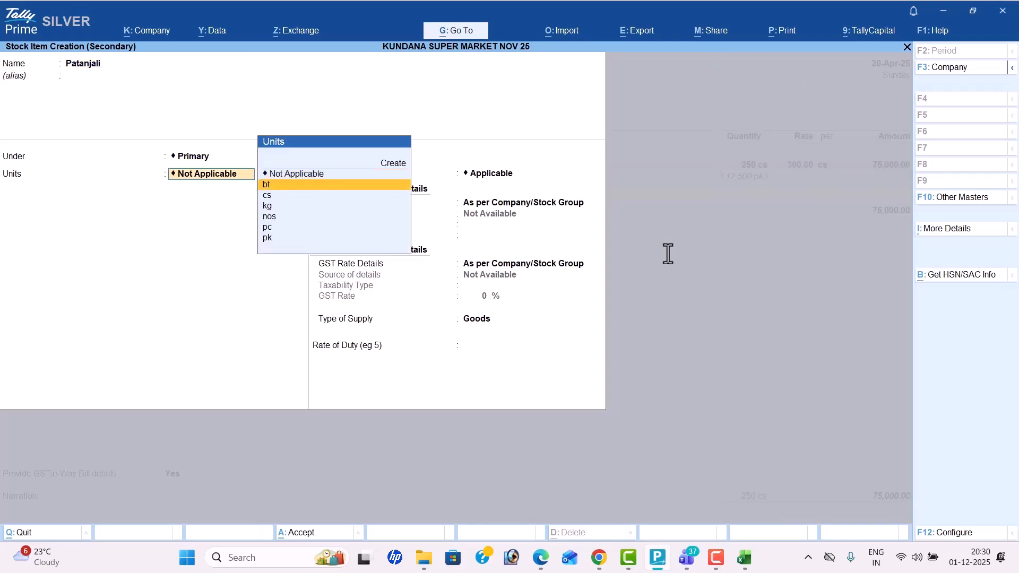
key("Down")
key("Return")
key("Down")
key("Down")
key("Down")
key("Down")
key("Down")
key("Down")
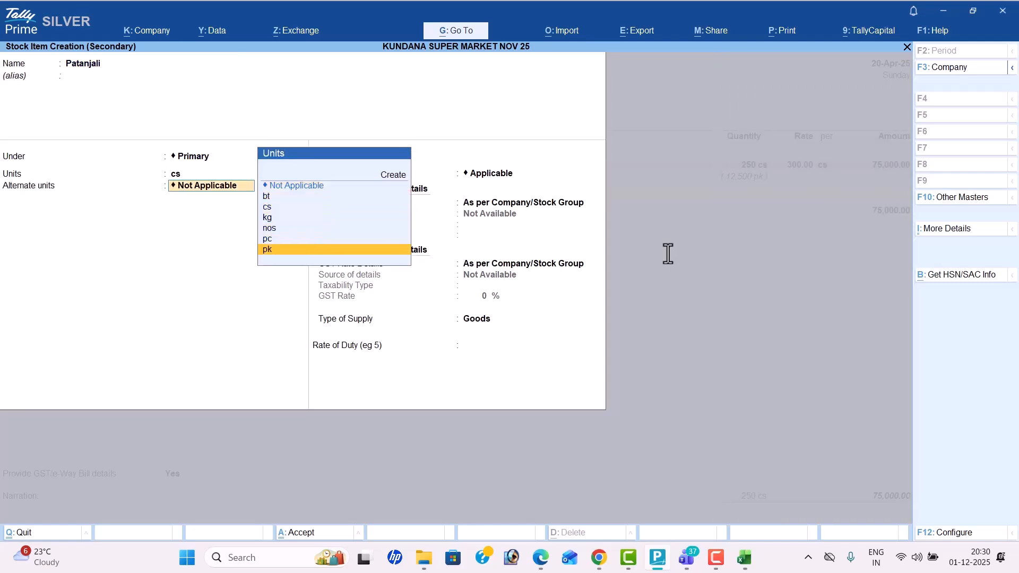
key("Return")
- Set Patanjali's unit conversion to 25 pk = 1 cs as given in the PDF
key("alt+Tab")
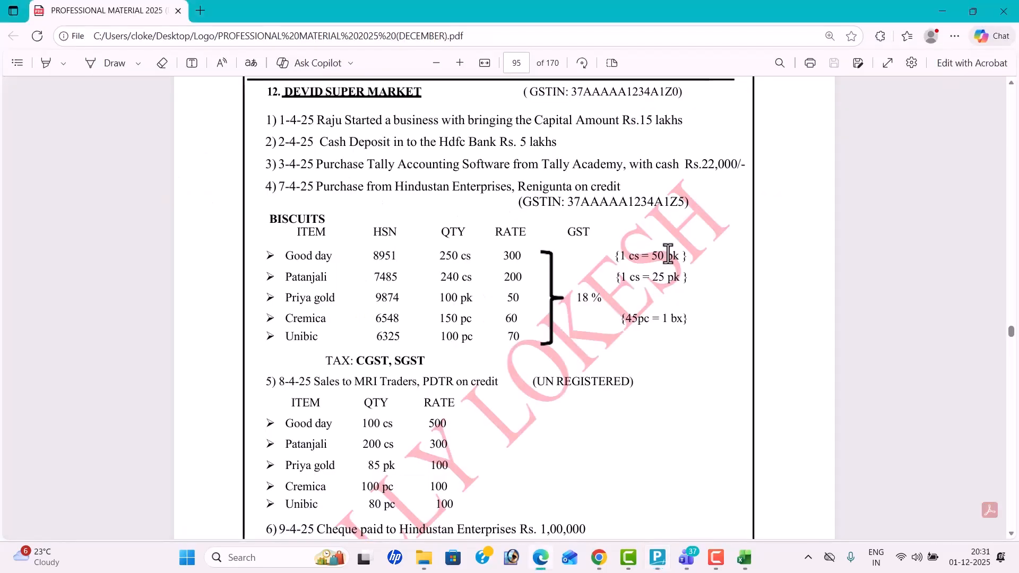
key("alt+Tab")
type("25")
key("Return")
type("1")
key("Return")
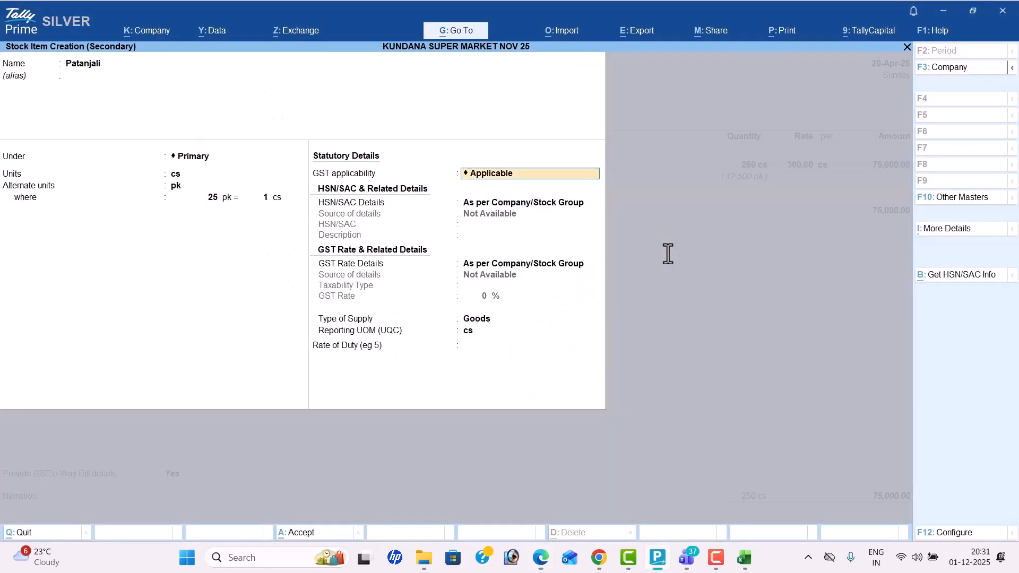
- Keep GST applicable for Patanjali and specify HSN/SAC code 852369 with no description
key("Return")
key("Down")
key("Return")
type("852369")
key("Return")
key("Return")
- Specify Patanjali's GST rate details as taxable at 18% and save the stock item
key("Down")
key("Return")
key("Return")
type("18")
key("Return")
key("Return")
key("Return")
key("Return")
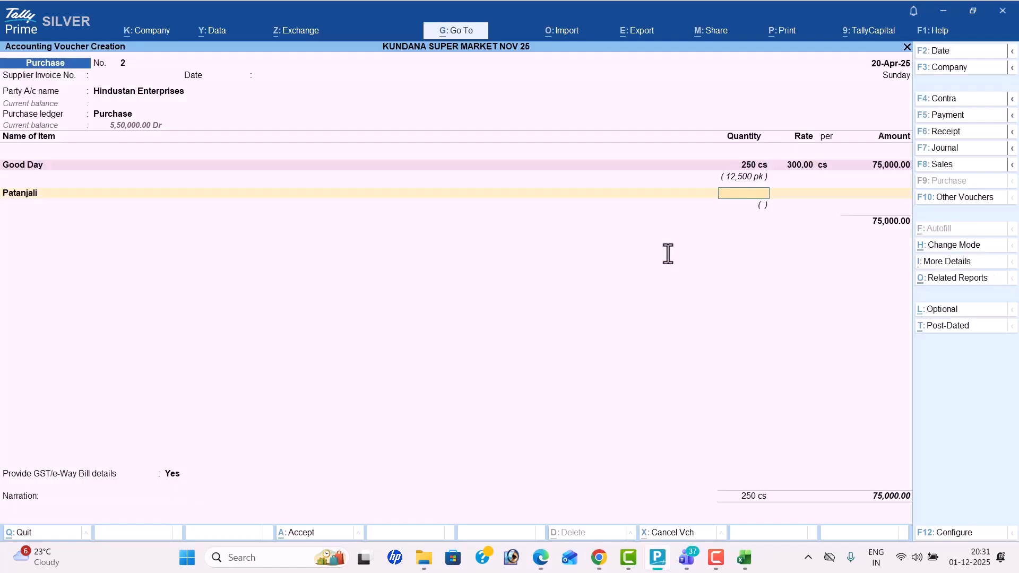
- Enter Patanjali in the voucher with quantity 240 cs at a rate of 200 per cs, following the PDF
key("alt+Tab")
key("alt+Tab")
type("240")
key("Return")
key("alt+Tab")
key("alt+Tab")
type("200")
key("Return")
key("Return")
key("Return")
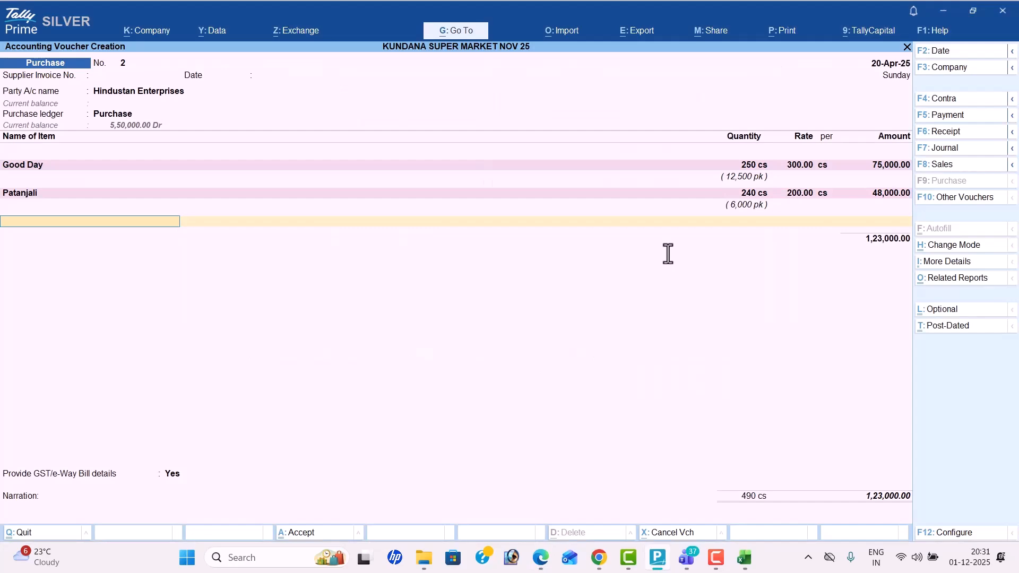
- Create a third stock item named Priya Gold, without an alias and under Primary
key("alt+c")
key("alt+Tab")
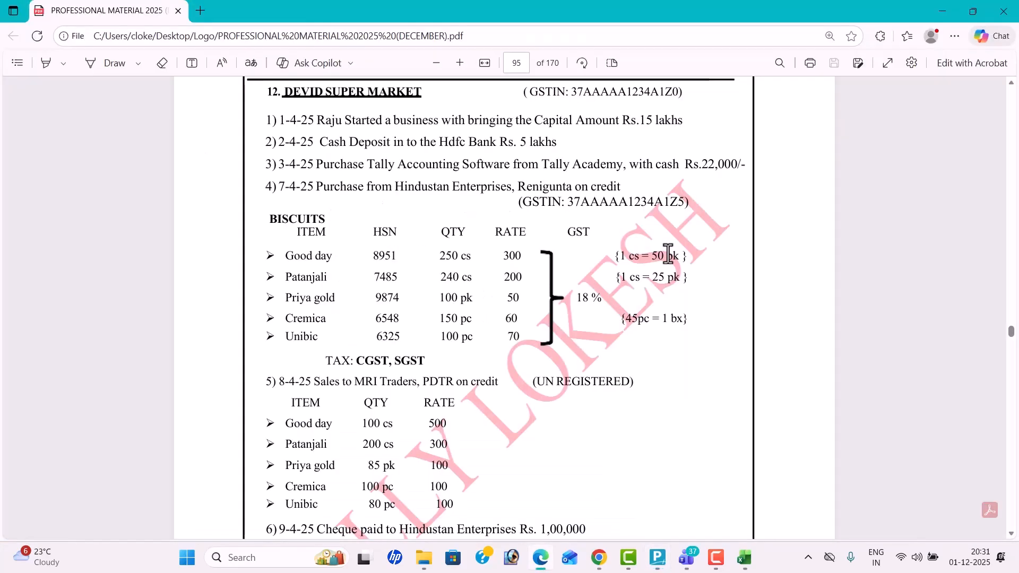
key("alt+Tab")
type("Priya Gold")
key("Return")
key("Return")
key("Return")
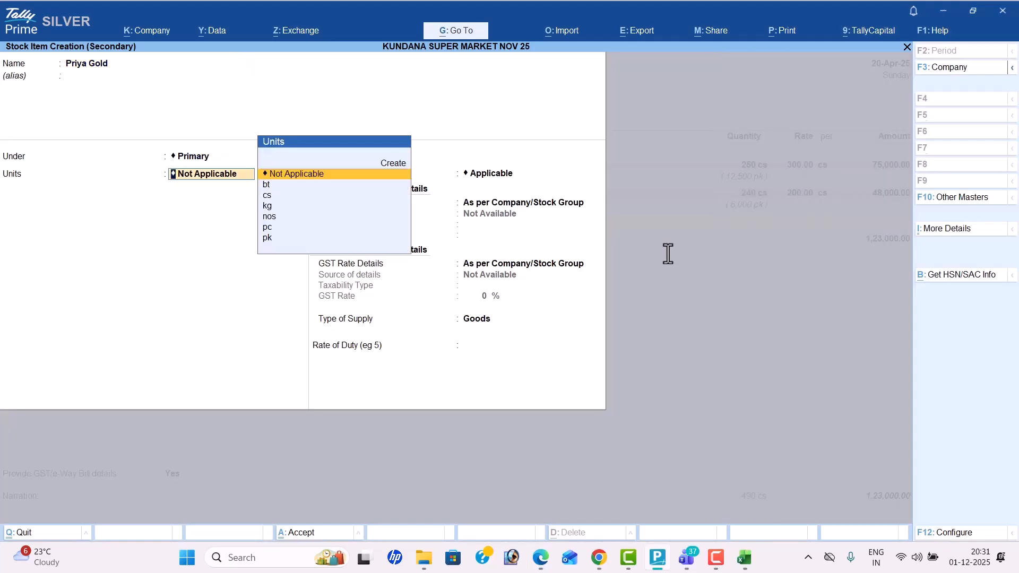
- Set Priya Gold's unit to pk as in the PDF and leave its alternate unit as Not Applicable
key("alt+Tab")
key("alt+Tab")
key("Down")
key("Down")
key("Down")
key("Down")
key("Down")
key("Down")
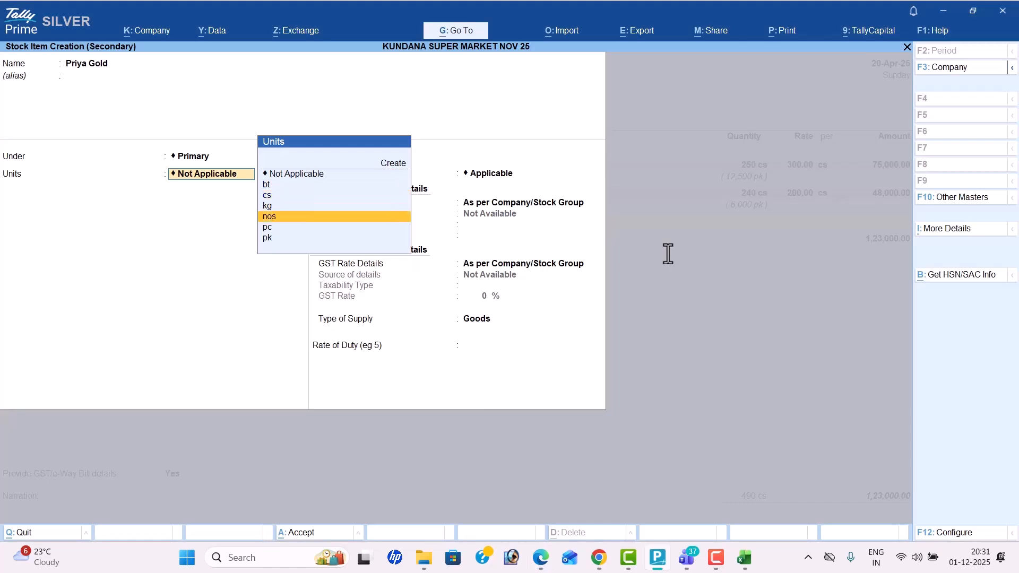
key("Return")
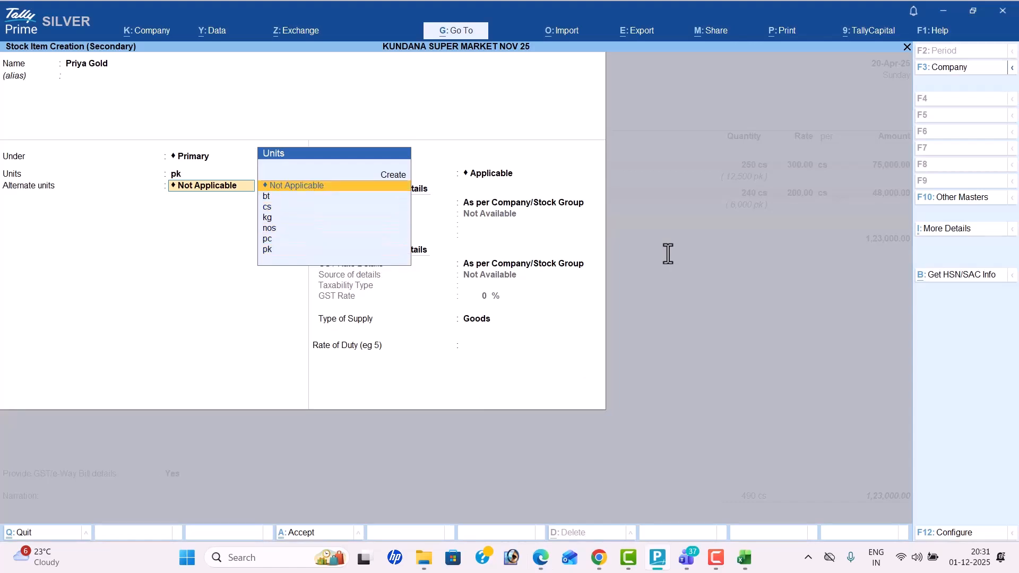
key("Return")
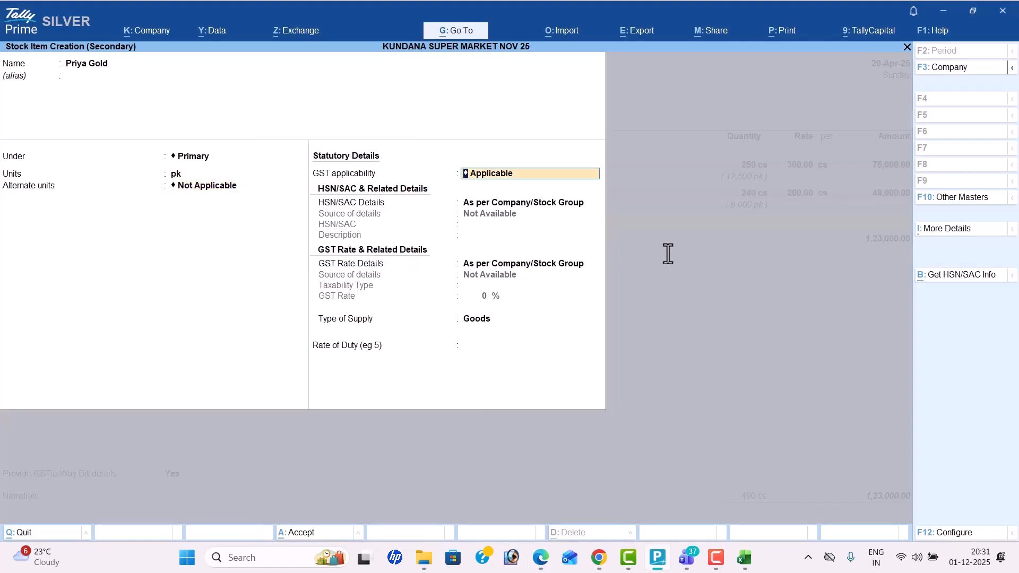
- Keep GST applicable for Priya Gold and specify its HSN/SAC as 8855, leaving the description blank
key("Return")
key("Down")
key("Return")
type("8855")
key("Return")
key("Return")
- Specify Priya Gold's GST rate details as taxable at 18% and save the stock item
key("Down")
key("Return")
key("Return")
type("1")
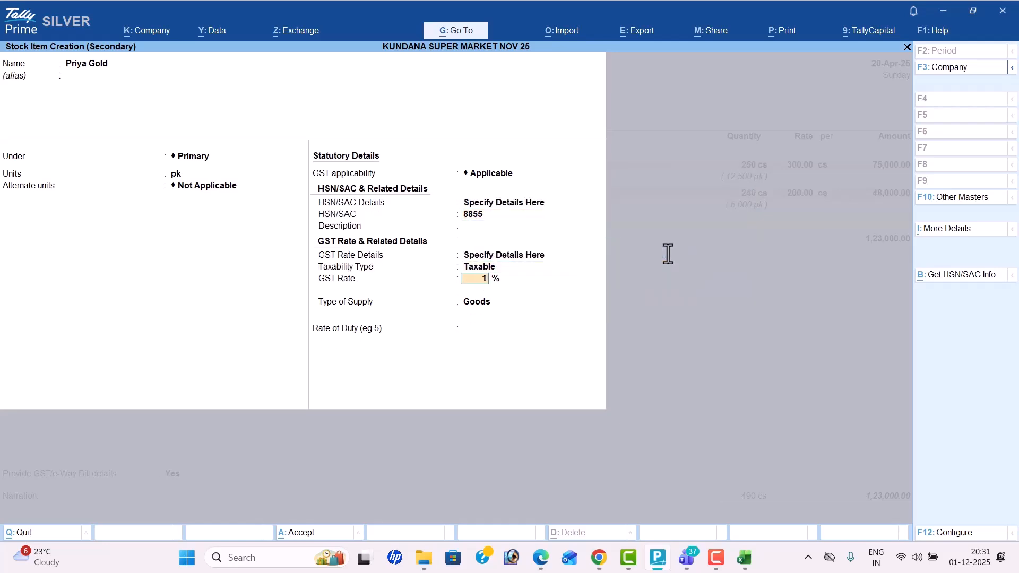
type("8")
key("Return")
key("Return")
key("Return")
- Enter Priya Gold in the voucher with quantity 100 pk at a rate of 50 per pk, following the PDF
key("alt+Tab")
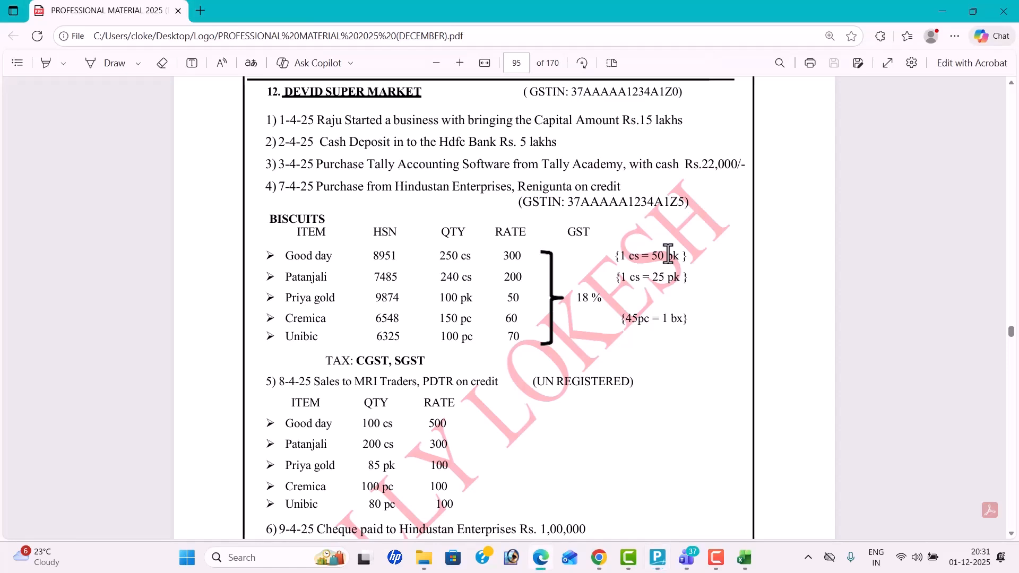
key("alt+Tab")
type("100")
key("Return")
type("50")
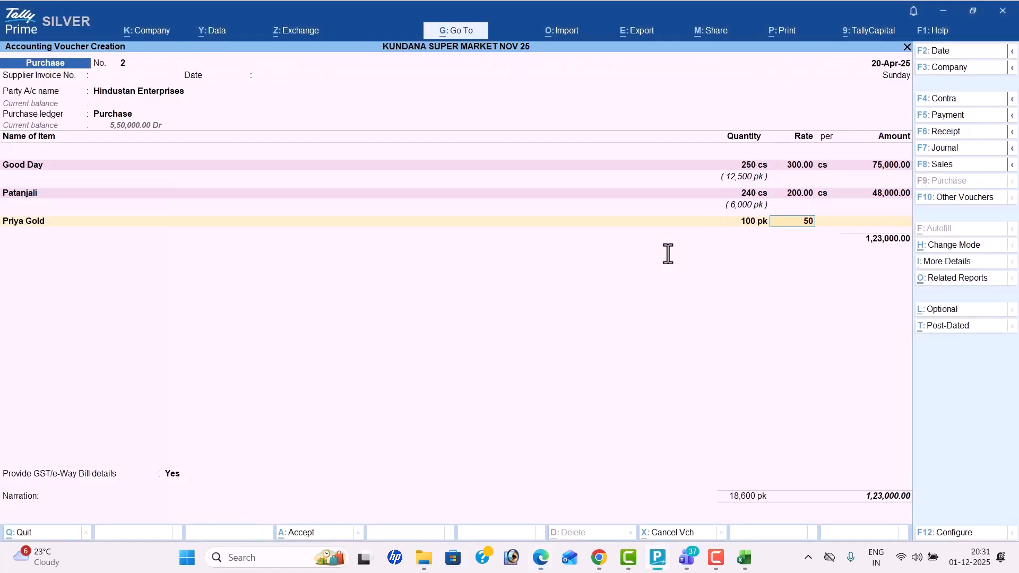
key("Return")
key("Return")
- Create a fourth stock item named Cremica as listed in the PDF, without an alias and under Primary
key("alt+c")
key("alt+Tab")
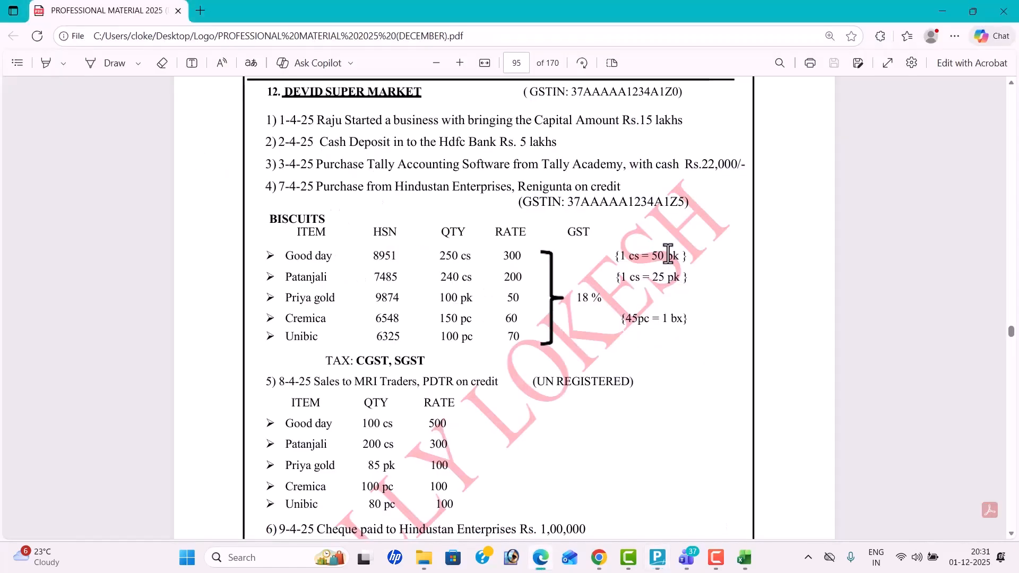
key("alt+Tab")
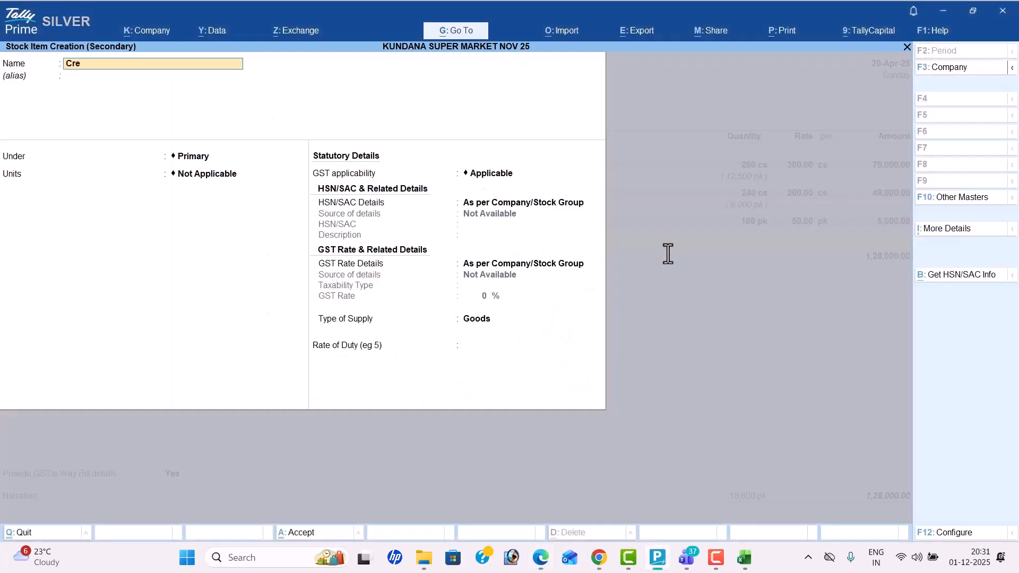
key("Return")
key("Return")
key("Return")
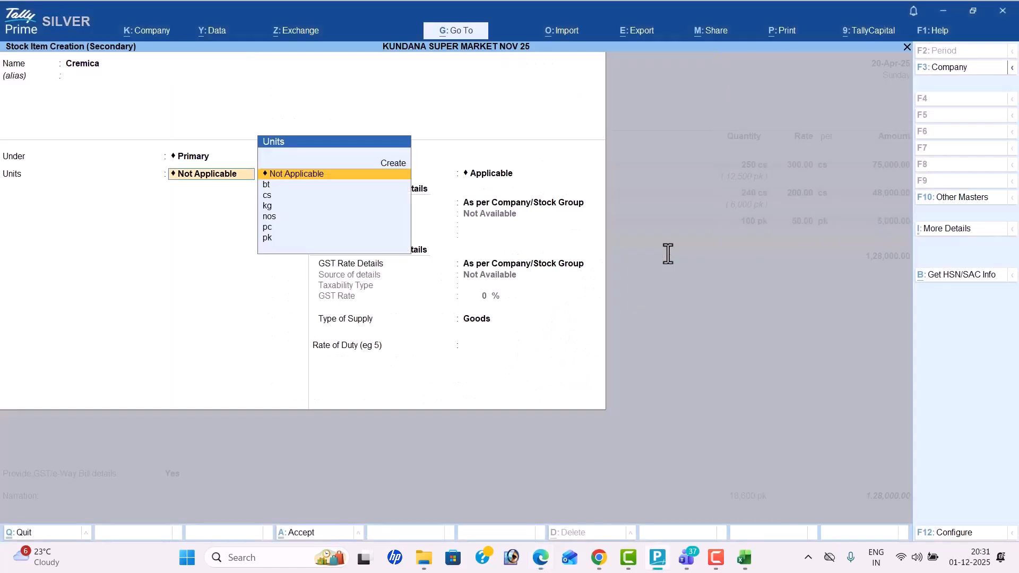
- Check Cremica's quantity unit in the PDF and set the item's unit to pc
key("alt+Tab")
key("alt+Tab")
key("Down")
key("Down")
key("Down")
key("Down")
key("Down")
key("Return")
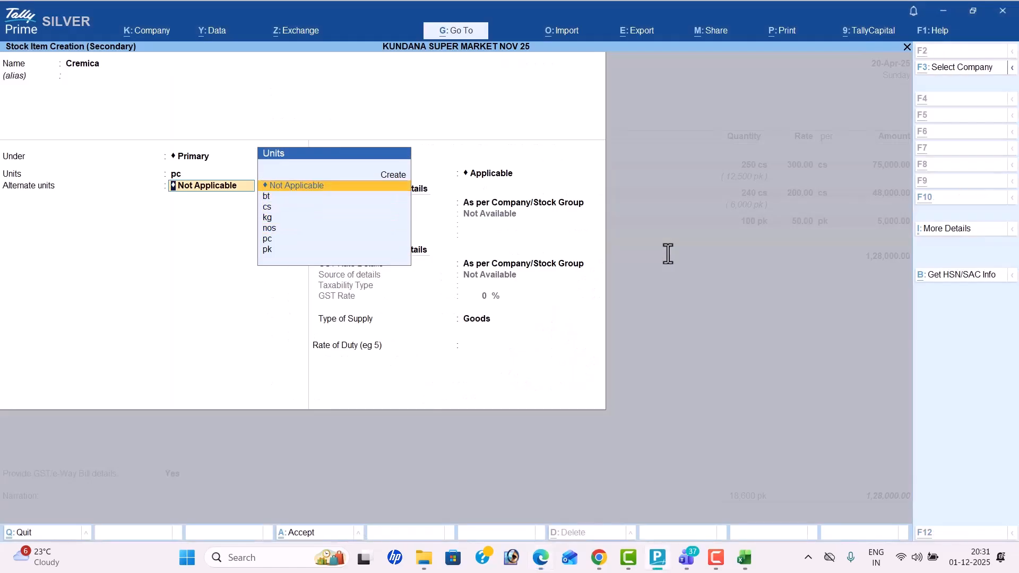
- Check Cremica's alternate unit in the PDF and start creating it with symbol bx and no formal name
key("alt+Tab")
key("alt+Tab")
key("Down")
key("Down")
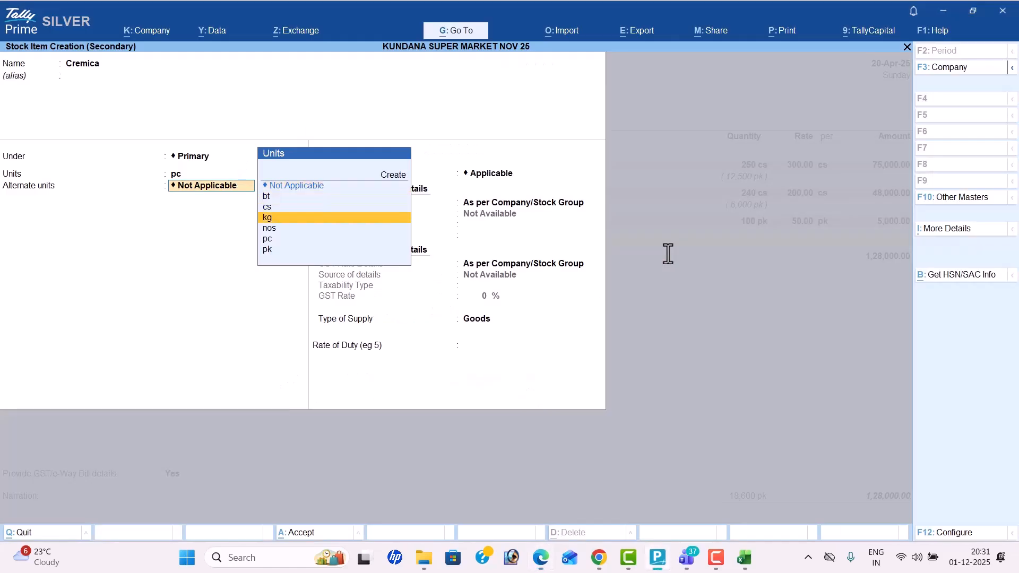
key("Down")
key("Up")
key("Up")
key("Up")
key("Up")
key("Up")
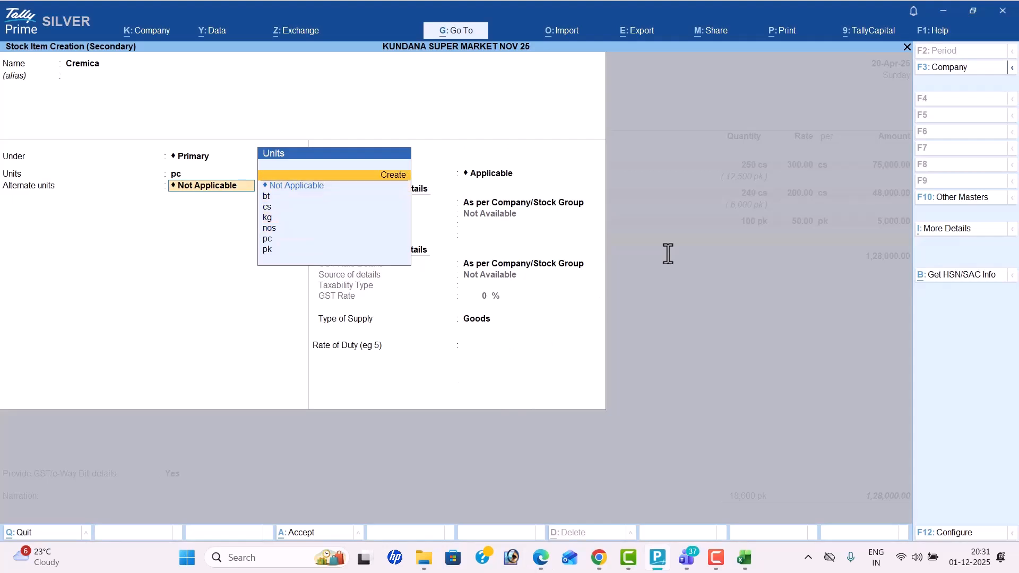
key("Return")
type("bx")
key("Return")
key("Return")
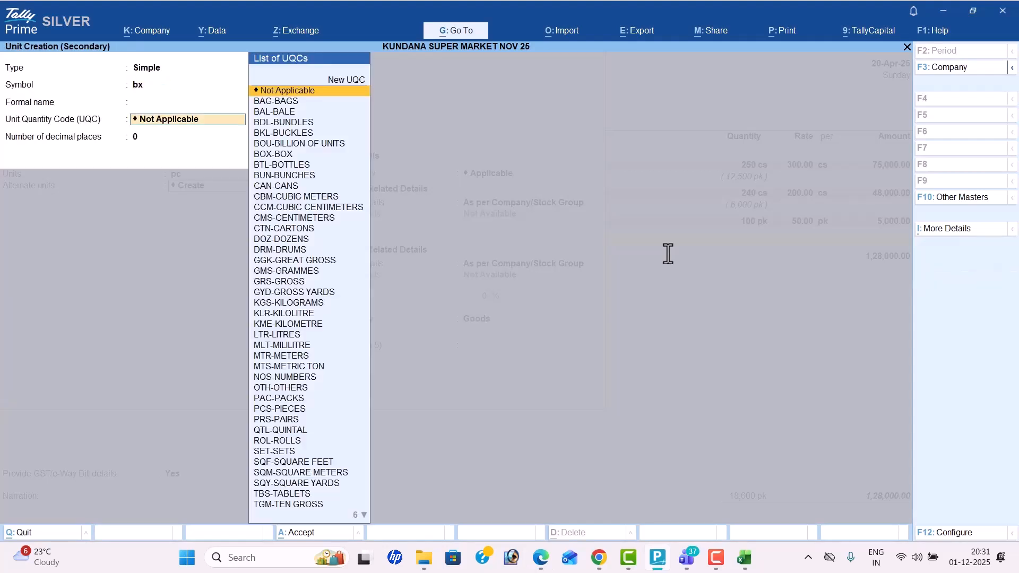
- Assign BOX-BOX as the bx unit's quantity code, keep 0 decimal places and save the unit
type("b")
type("x")
key("Return")
key("Return")
key("Return")
- Set Cremica's unit conversion to 1 bx = 45 pc, as given in the PDF
type("1")
key("Return")
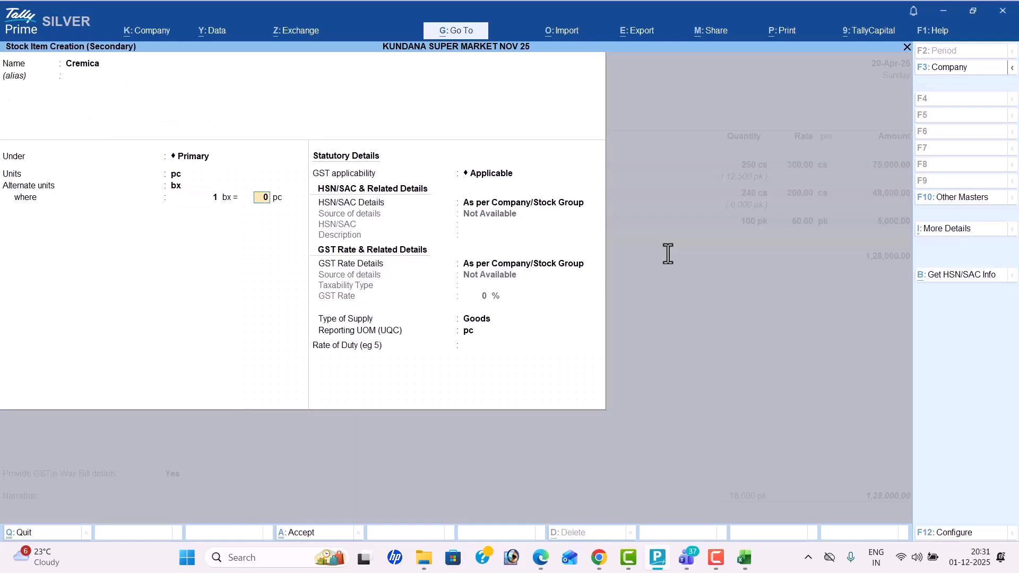
key("alt+Tab")
key("alt+Tab")
type("45")
key("Return")
- Keep GST applicable for Cremica and specify its HSN/SAC as 98547
key("Return")
key("Down")
key("Return")
type("98")
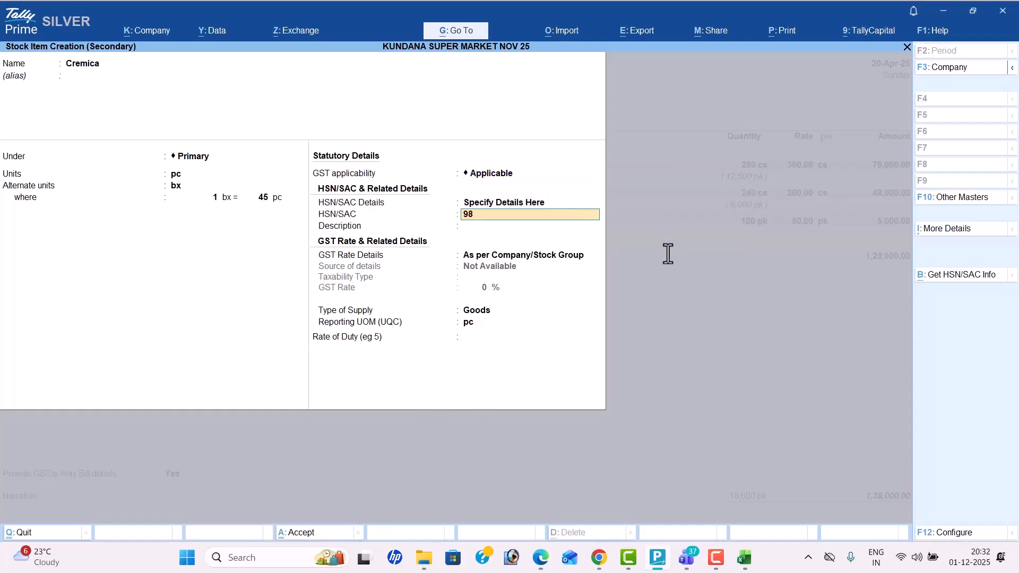
key("Return")
- Specify Cremica's GST rate details as taxable at 18% and save the stock item
key("Down")
key("Return")
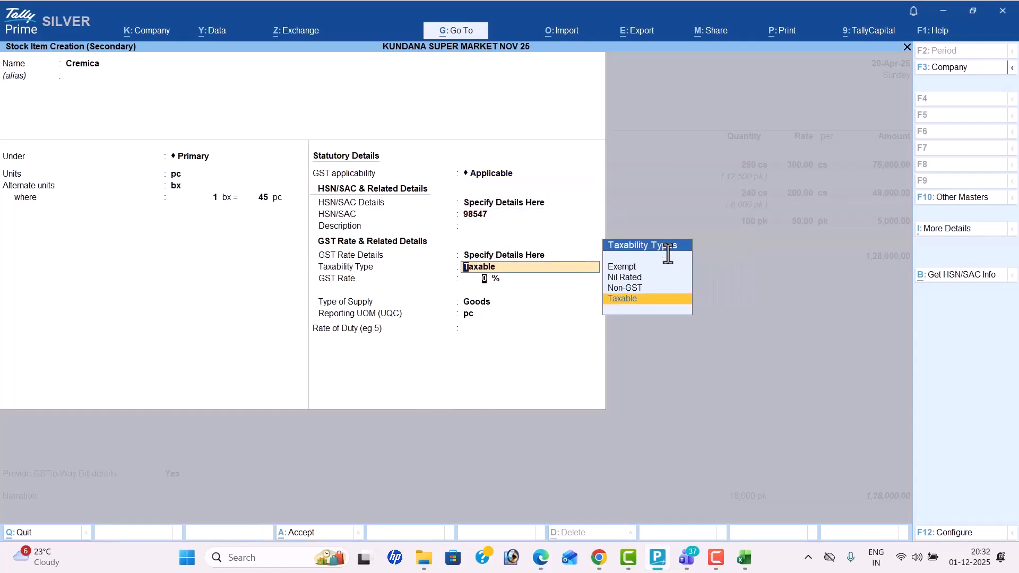
key("Return")
type("18")
key("Return")
key("Return")
key("Return")
key("Return")
key("Return")
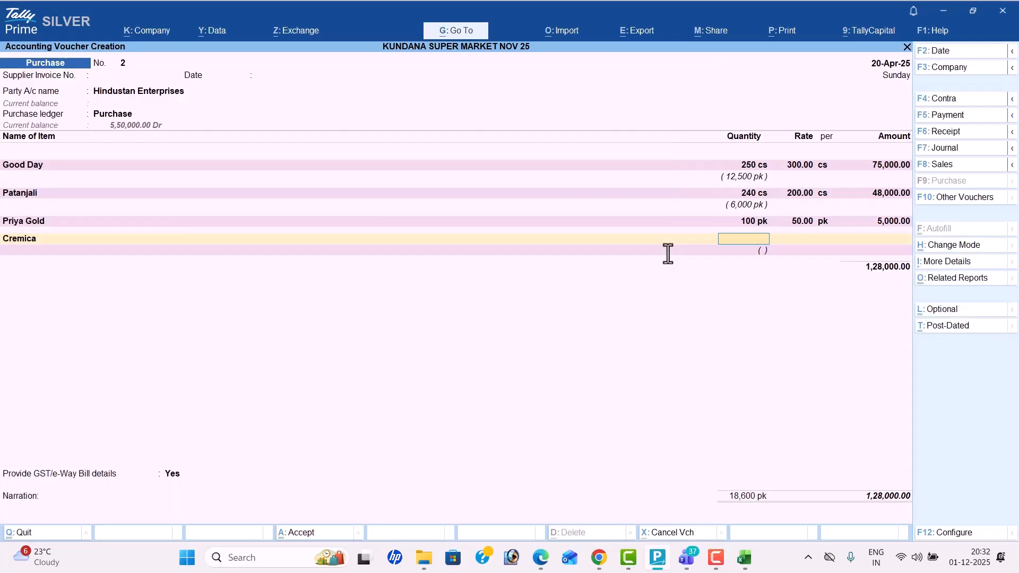
- Enter Cremica in the voucher with quantity 150 pc at a rate of 60 per pc, following the PDF
key("alt+Tab")
key("alt+Tab")
type("150")
key("Return")
key("alt+Tab")
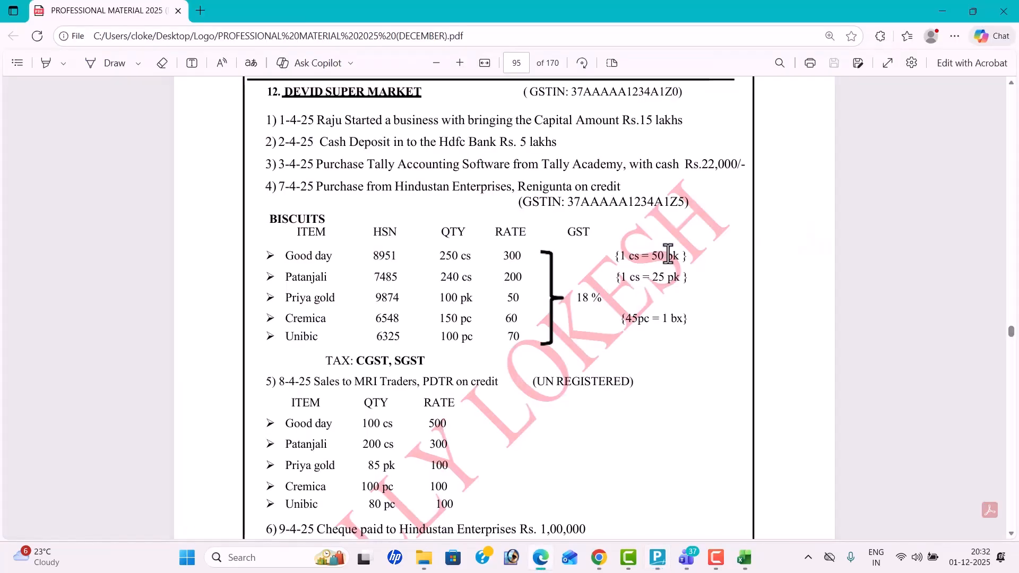
key("alt+Tab")
type("60")
key("Return")
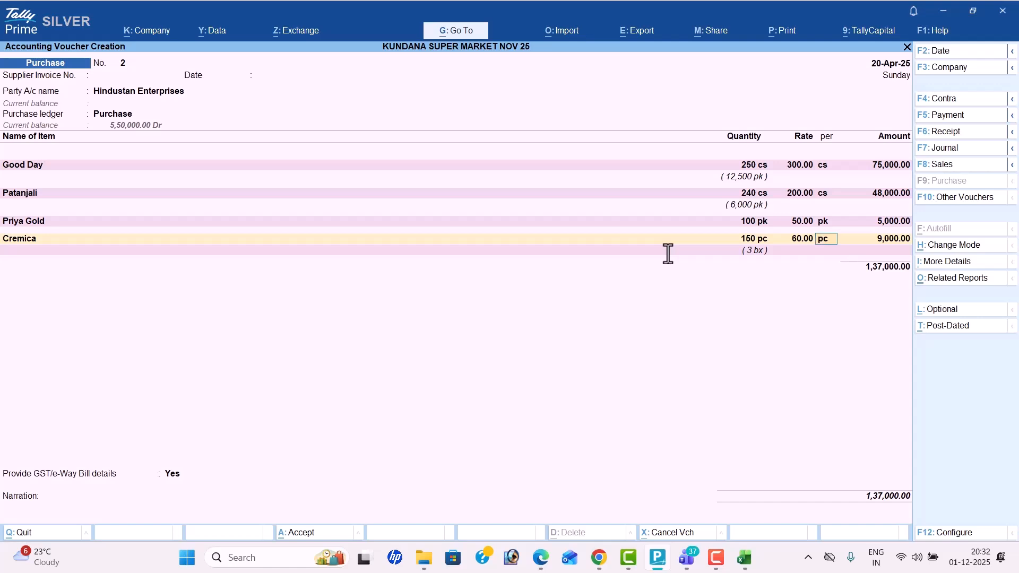
- Open Cremica's stock item for alteration from the voucher and set its pc unit to 2 decimal places
key("BackSpace")
key("BackSpace")
key("BackSpace")
key("ctrl+Return")
key("Return")
key("Return")
key("Return")
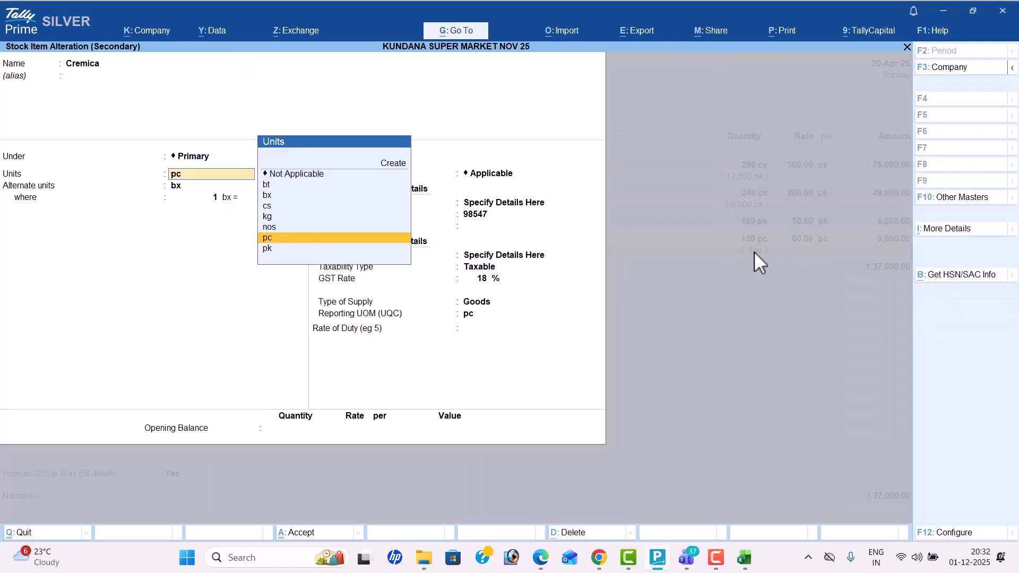
key("ctrl+Return")
key("Return")
key("Return")
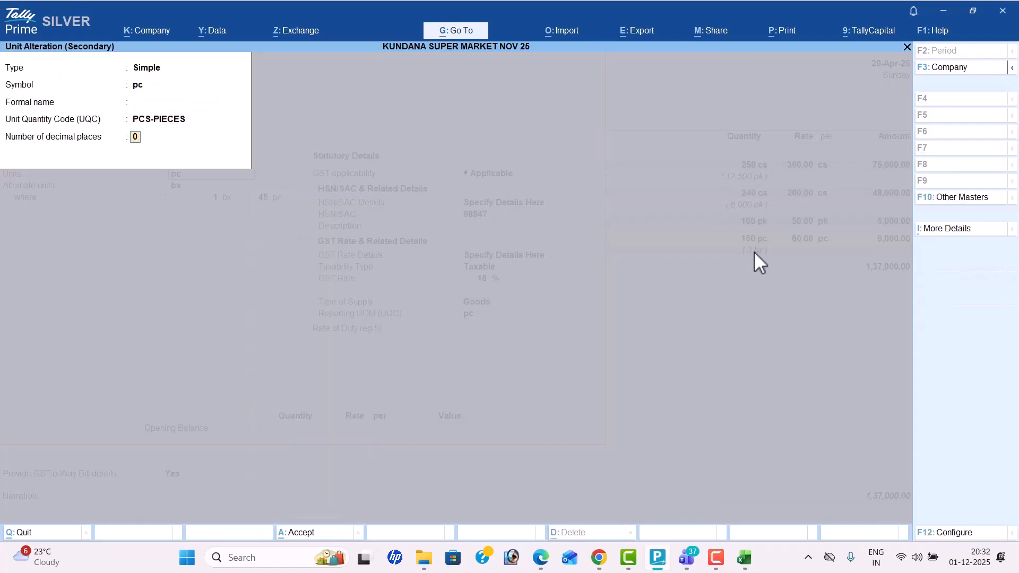
type("2")
key("Return")
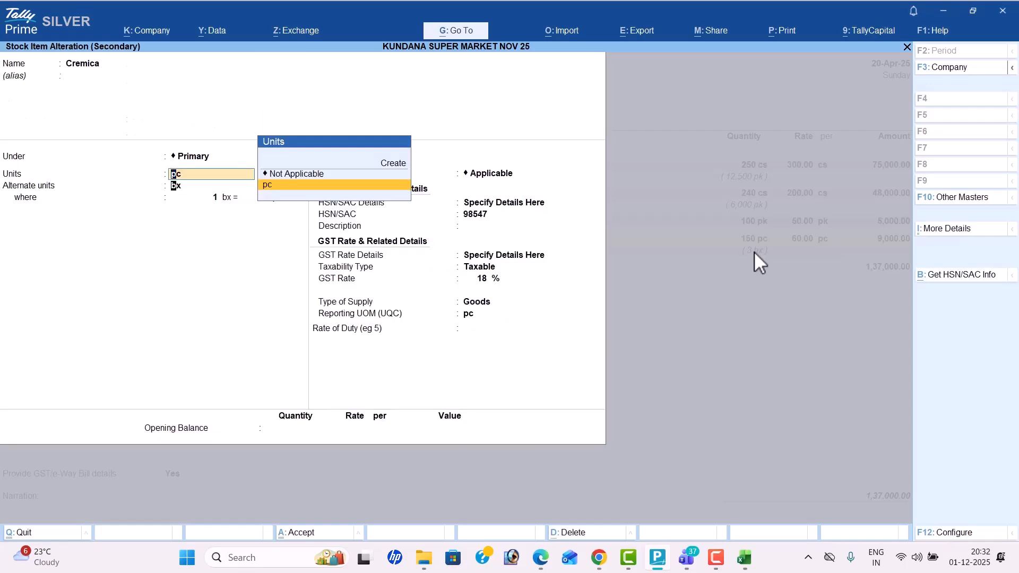
- Set Cremica's alternate unit bx to 2 decimal places and save the altered stock item
key("Return")
key("ctrl+Return")
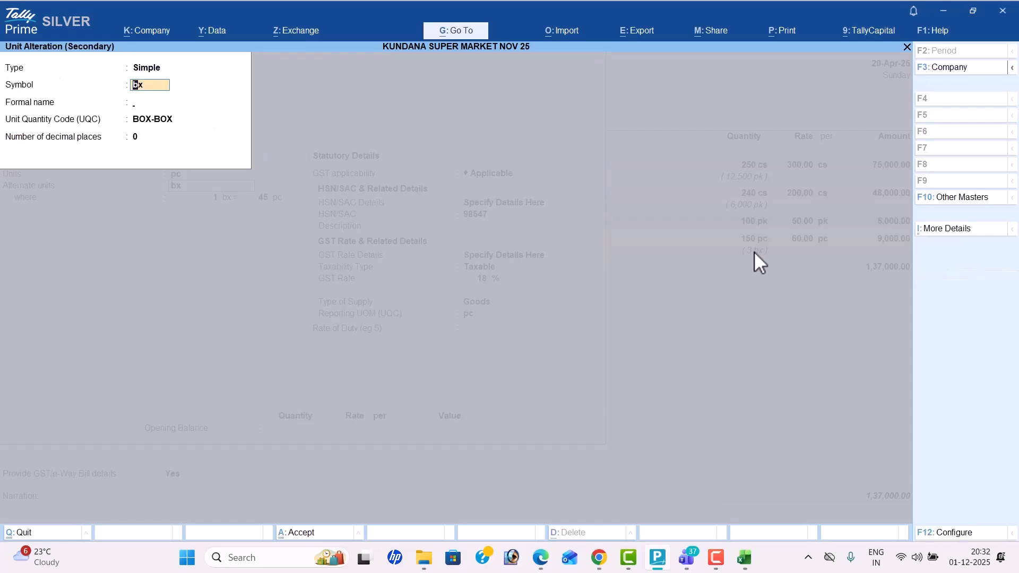
key("Return")
key("Return")
key("Return")
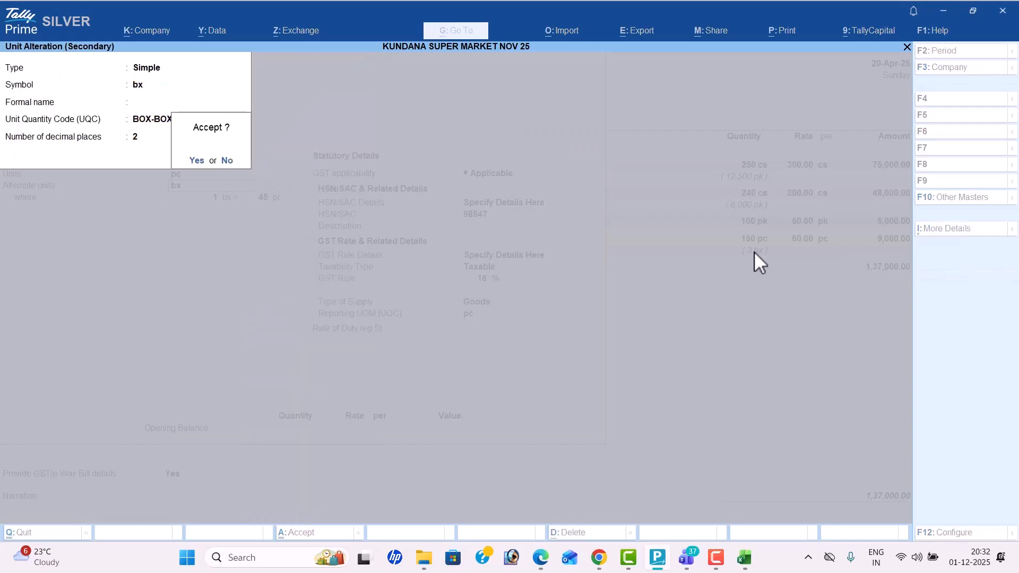
key("Return")
key("Return")
key("ctrl+a")
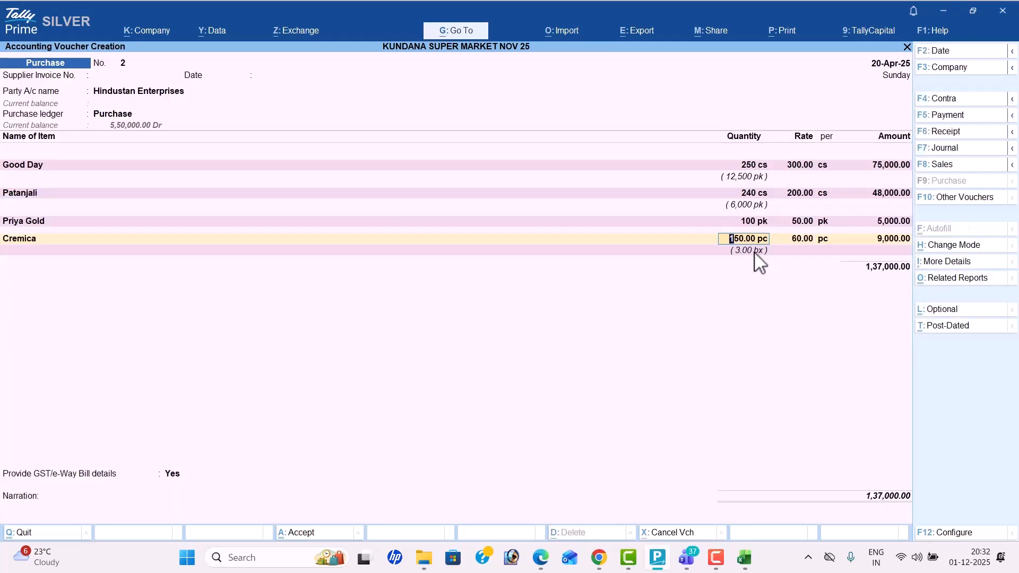
- Re-enter Cremica's quantity as 150 pc in the voucher, keeping the rate of 60 per pc
key("BackSpace")
key("Return")
key("BackSpace")
type("150")
key("Return")
key("Return")
key("Return")
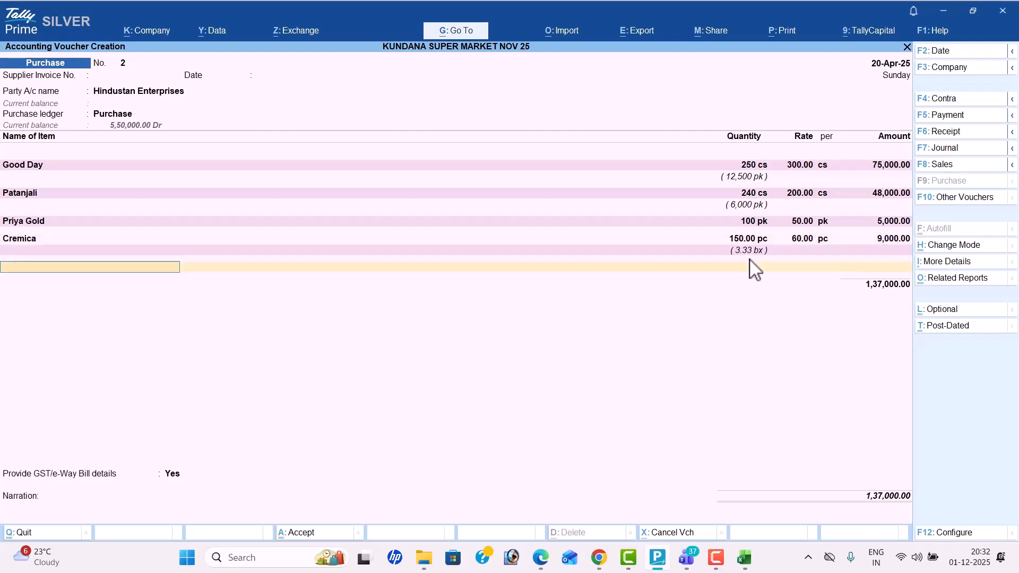
- Create a fifth stock item named Unibic as listed in the PDF, without an alias and under Primary
key("alt+c")
key("alt+Tab")
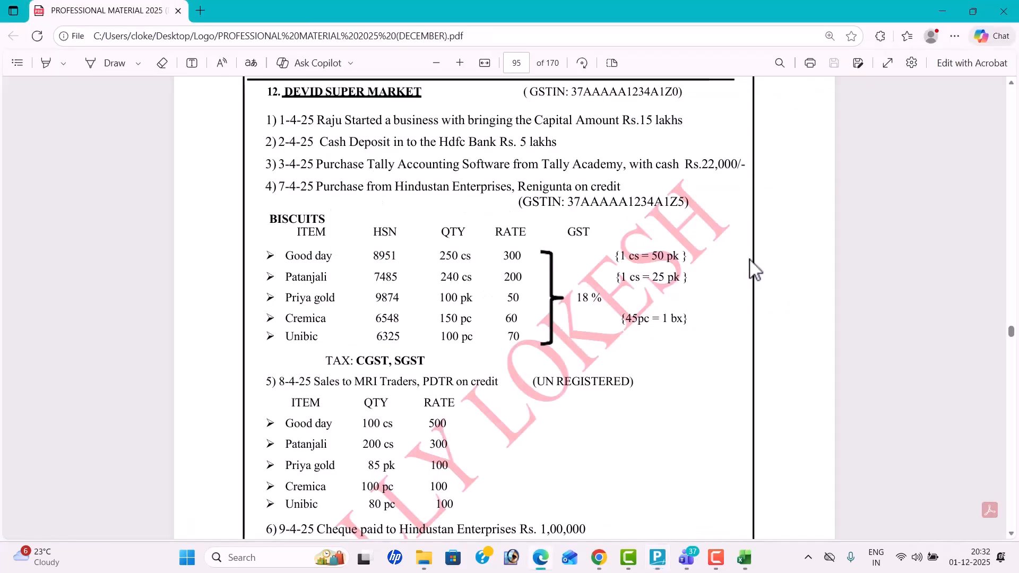
key("alt+Tab")
type("Unibic")
key("Return")
key("Return")
key("Return")
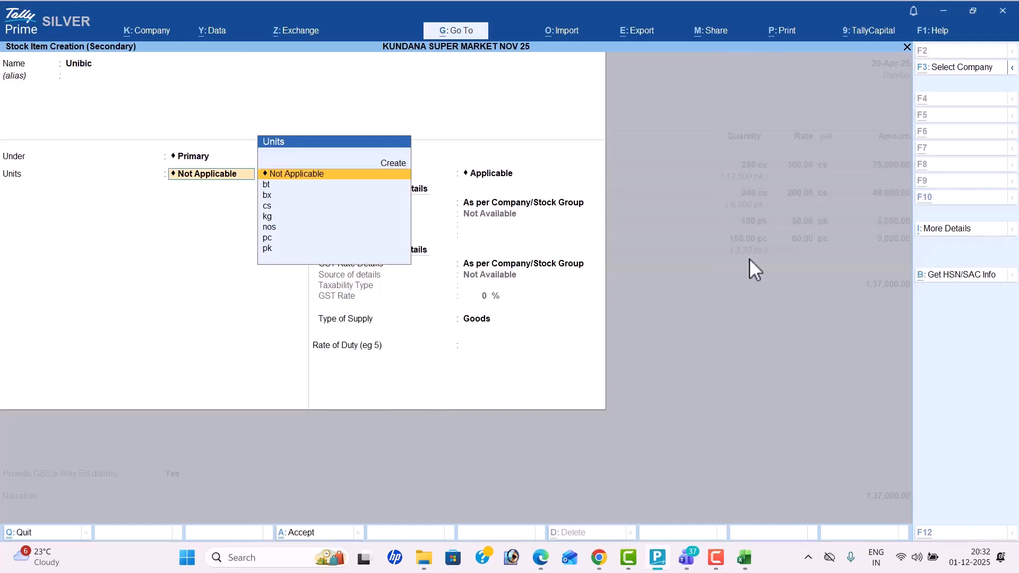
- Set Unibic's unit to pc as in the PDF and leave its alternate unit as Not Applicable
key("alt+Tab")
key("alt+Tab")
key("Down")
key("Down")
key("Down")
key("Down")
key("Down")
key("Down")
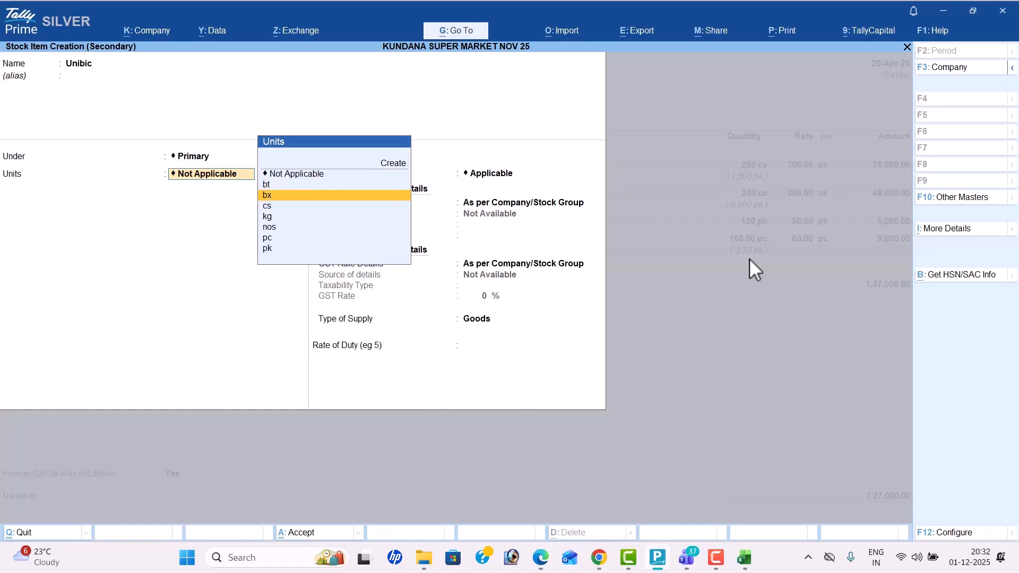
key("Return")
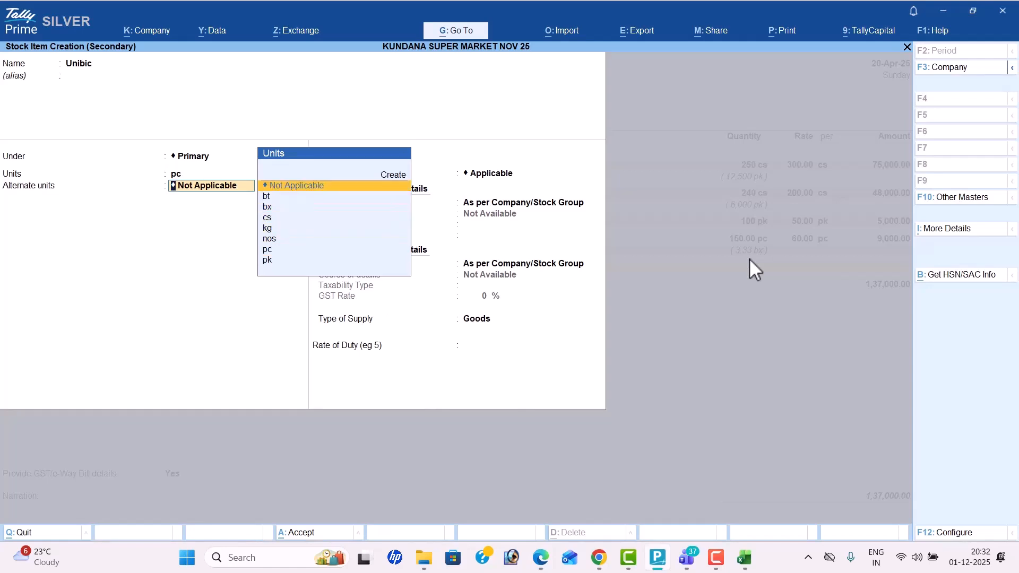
key("Return")
- Keep GST applicable for Unibic and specify its HSN/SAC as 8547
key("Return")
key("Down")
key("Return")
type("8547")
key("Return")
- Specify Unibic's GST rate details as taxable at 18% and save the stock item
key("Return")
key("Return")
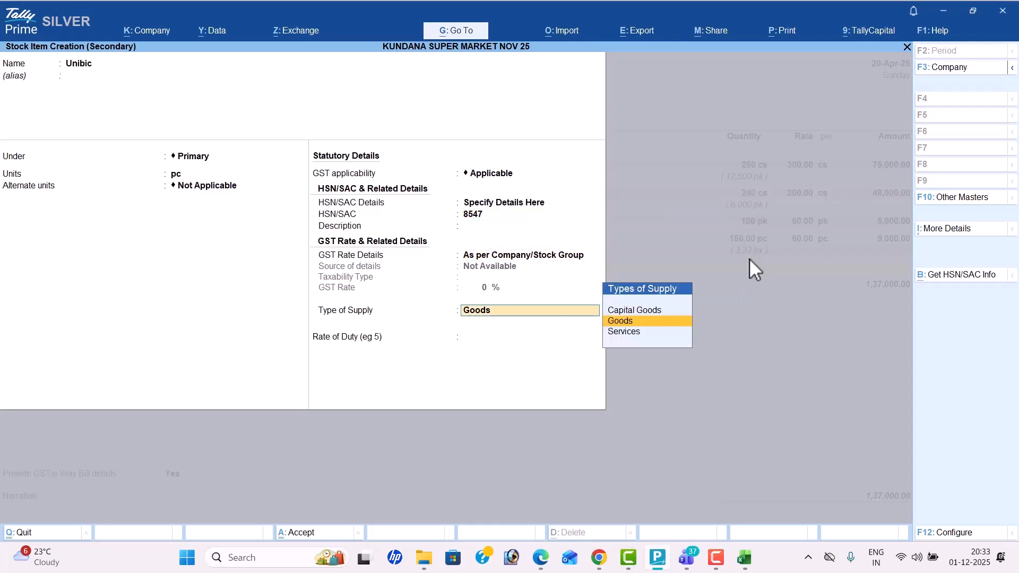
key("BackSpace")
key("Down")
key("Return")
key("Return")
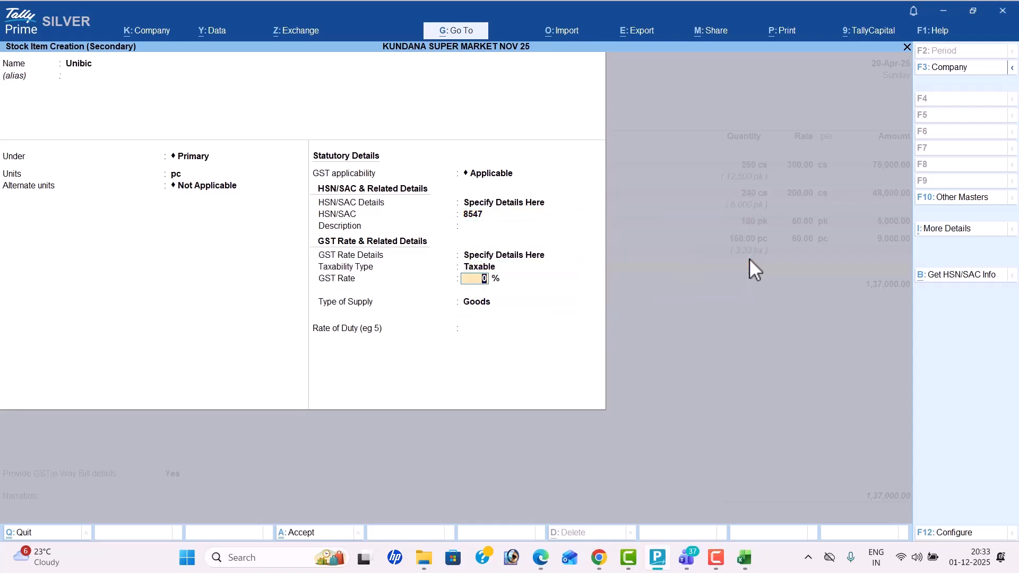
key("Return")
key("Return")
- Enter Unibic in the voucher with quantity 100 pc at a rate of 70 per pc, following the PDF
key("alt+Tab")
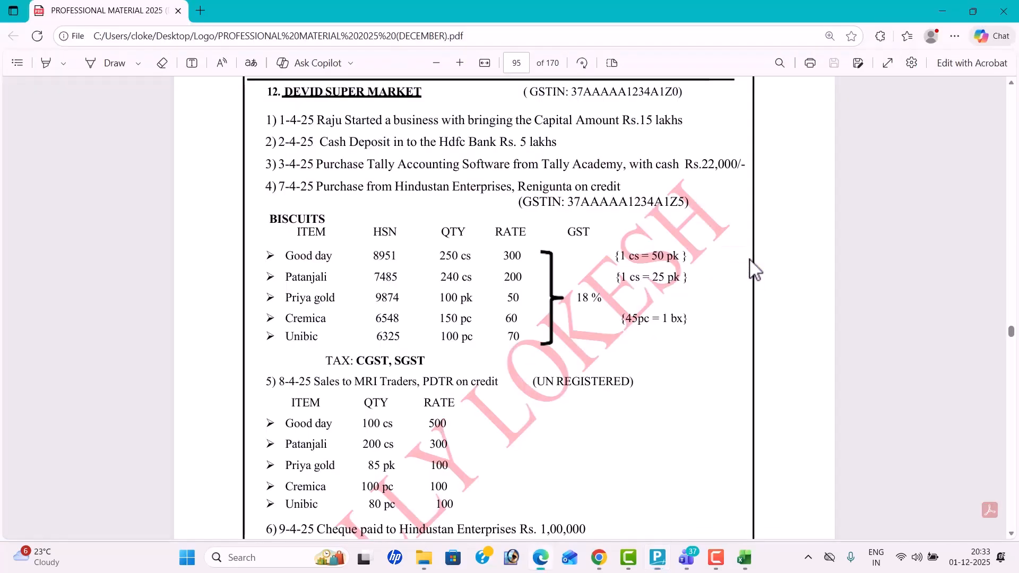
key("alt+Tab")
type("100")
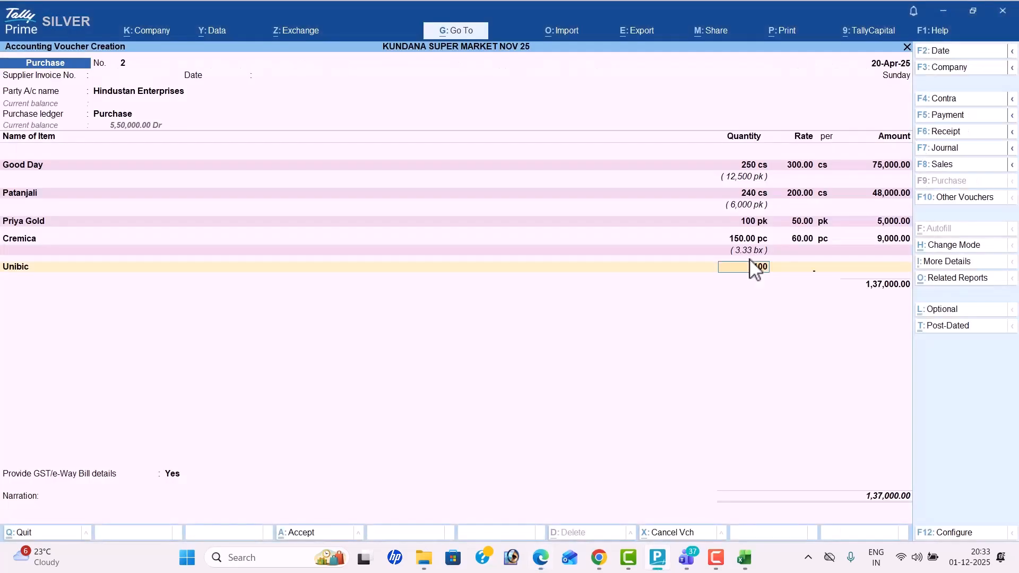
key("Return")
type("70")
key("Return")
key("Return")
key("Return")
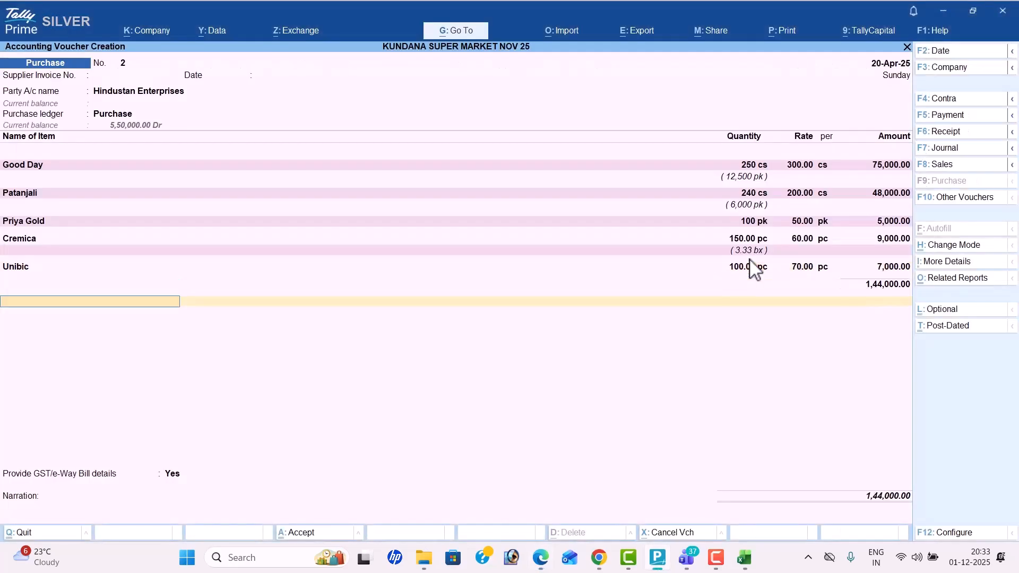
- Add the CGST and SGST ledgers, set Provide GST/e-Way Bill details to No, and accept the purchase voucher
type("Cg")
key("Return")
type("sg")
key("Return")
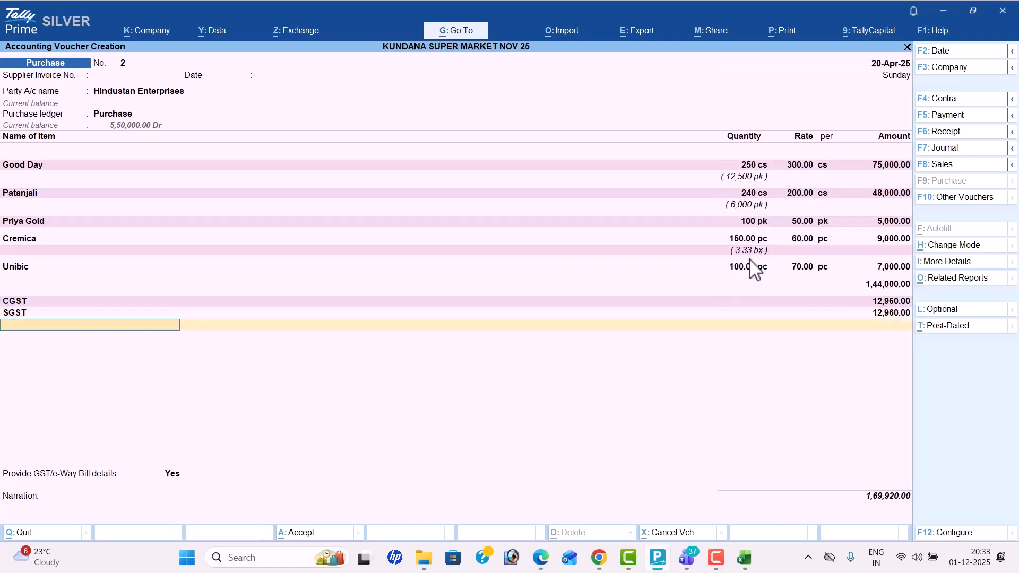
key("Return")
key("n")
key("Return")
key("Return")
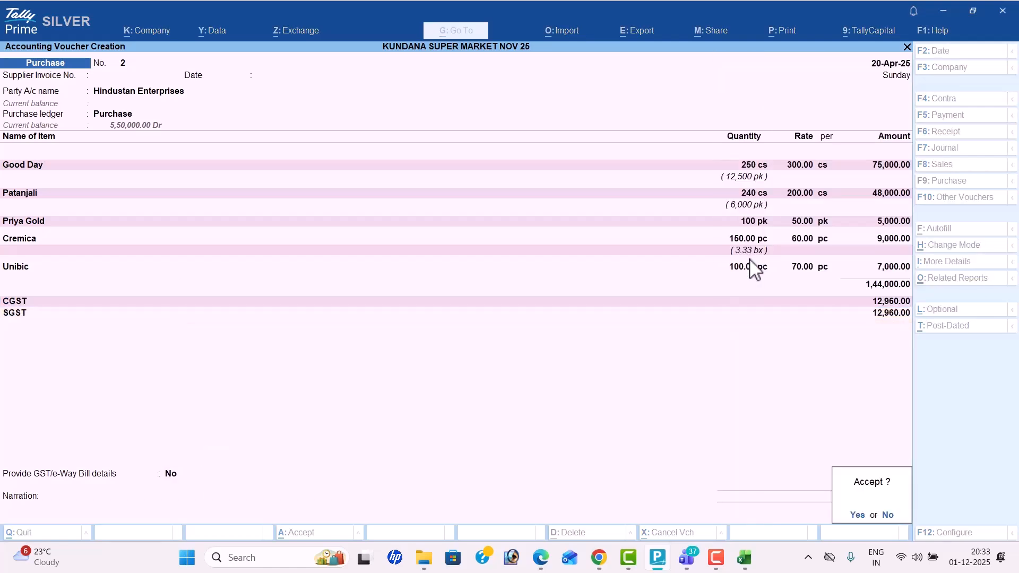
key("y")
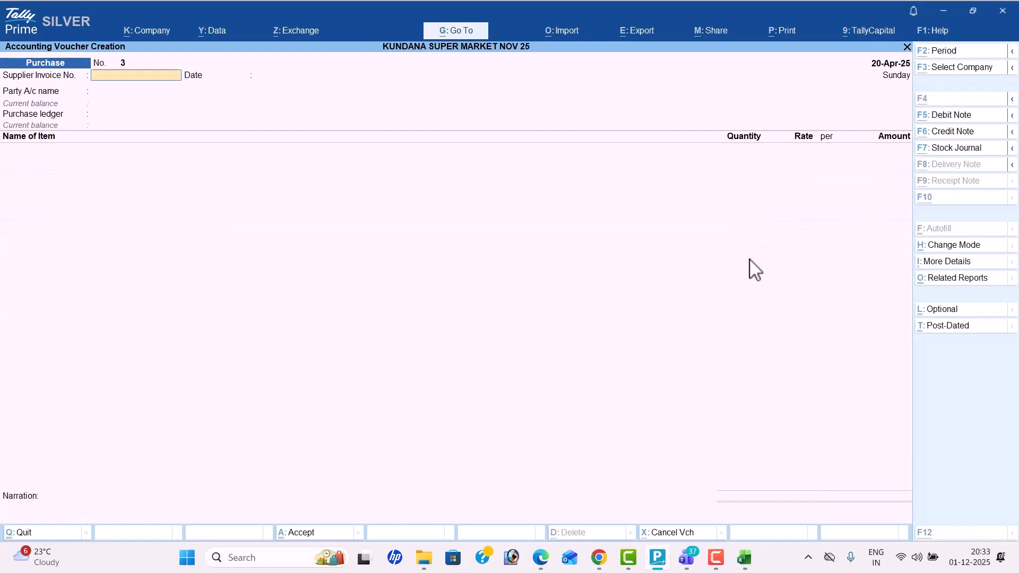
- Consult the exercise PDF for the 8-4-25 sale to MRI Traders and open a sales voucher in TallyPrime
key("alt+Tab")
scroll(753, 268, "down", 5)
scroll(753, 268, "down", 3)
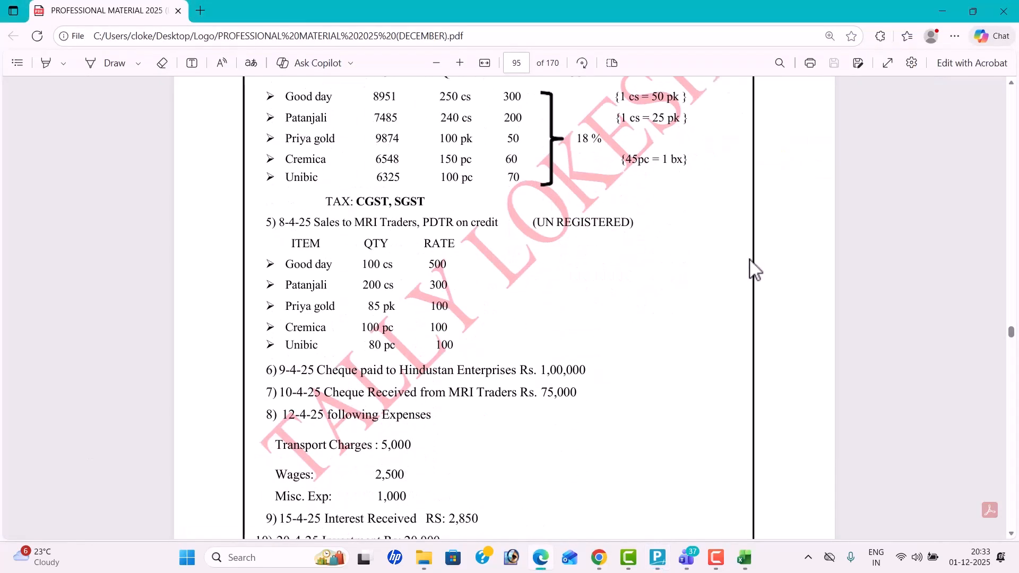
key("alt+Tab")
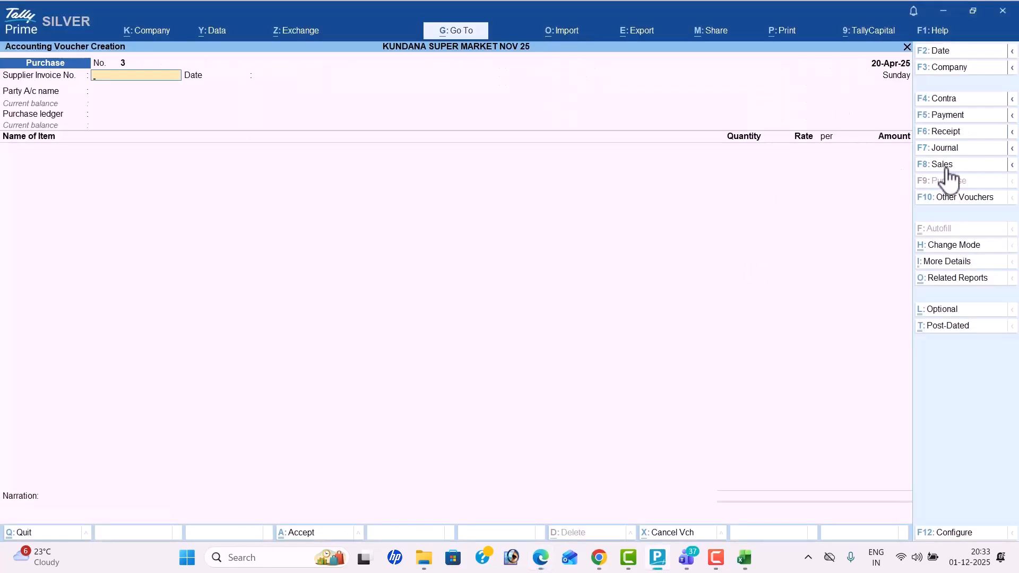
key("Return")
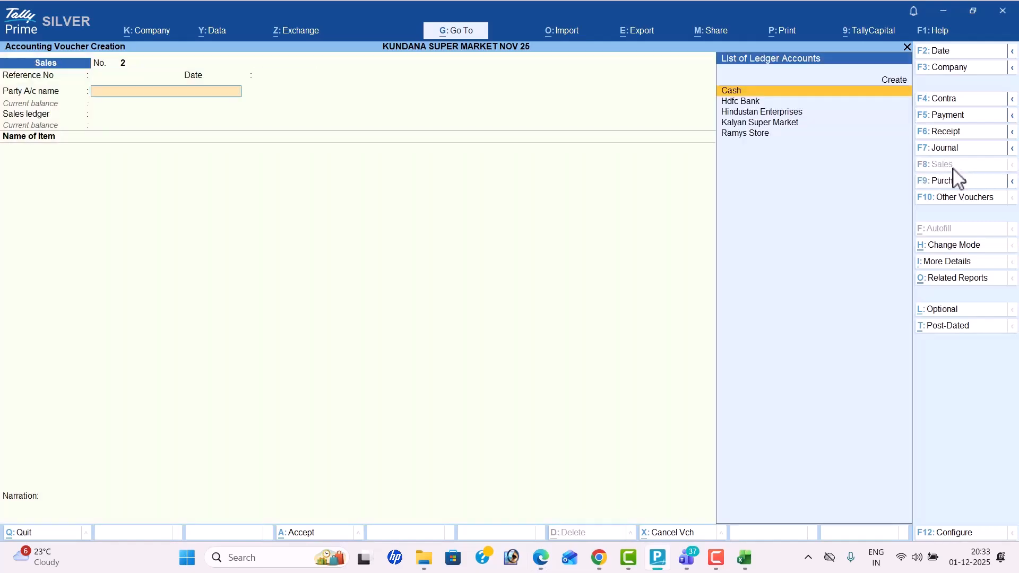
key("alt+Tab")
key("alt+Tab")
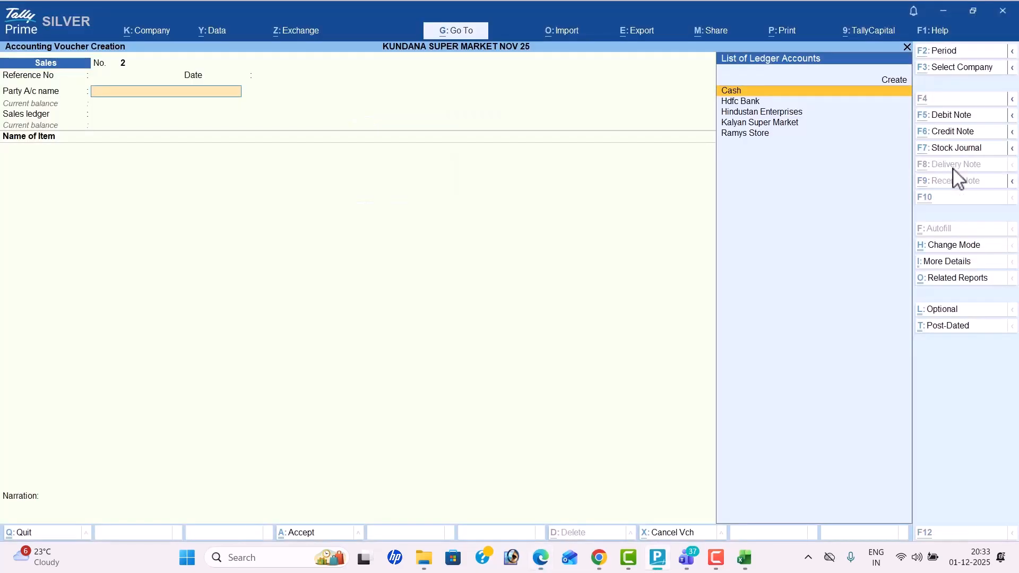
- Create a party ledger named Mri Traders under Sundry Debtors from the sales voucher
key("alt+c")
type("Mri traders")
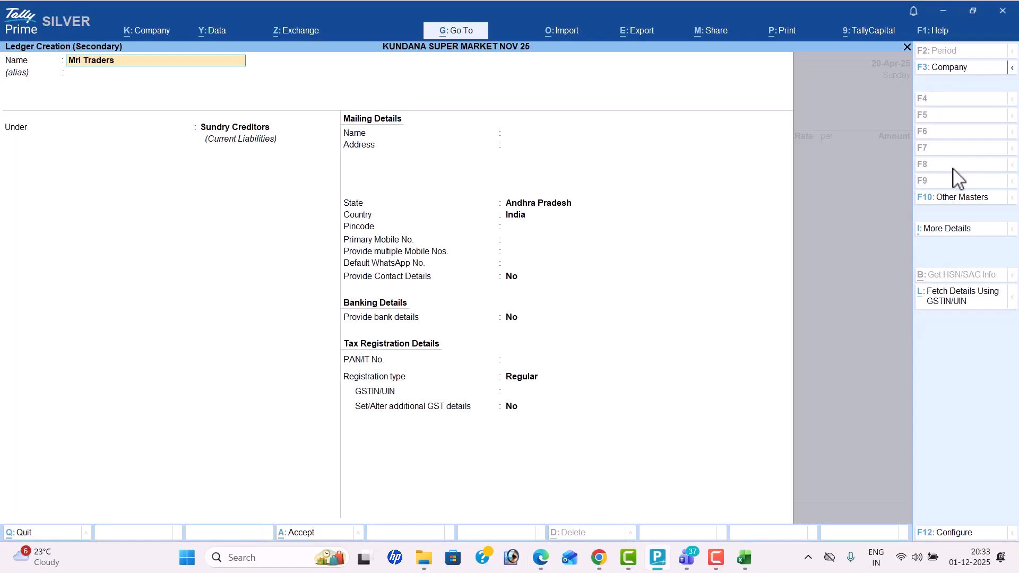
key("Return")
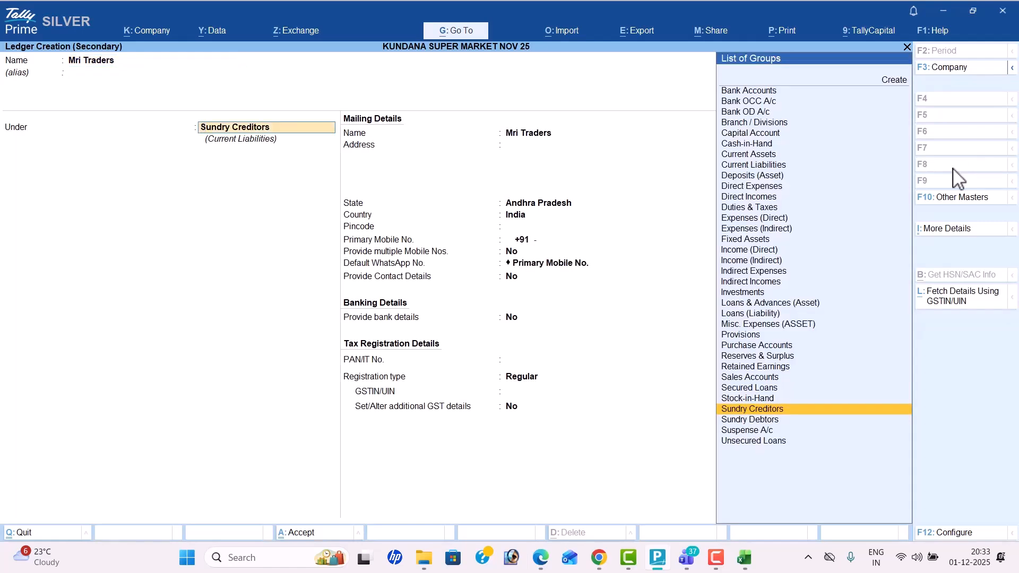
key("Down")
key("Return")
- Keep the default mailing and contact details for Mri Traders, save the ledger and accept its party details in the voucher
key("Return")
key("Return")
key("Return")
key("Return")
key("Return")
key("Return")
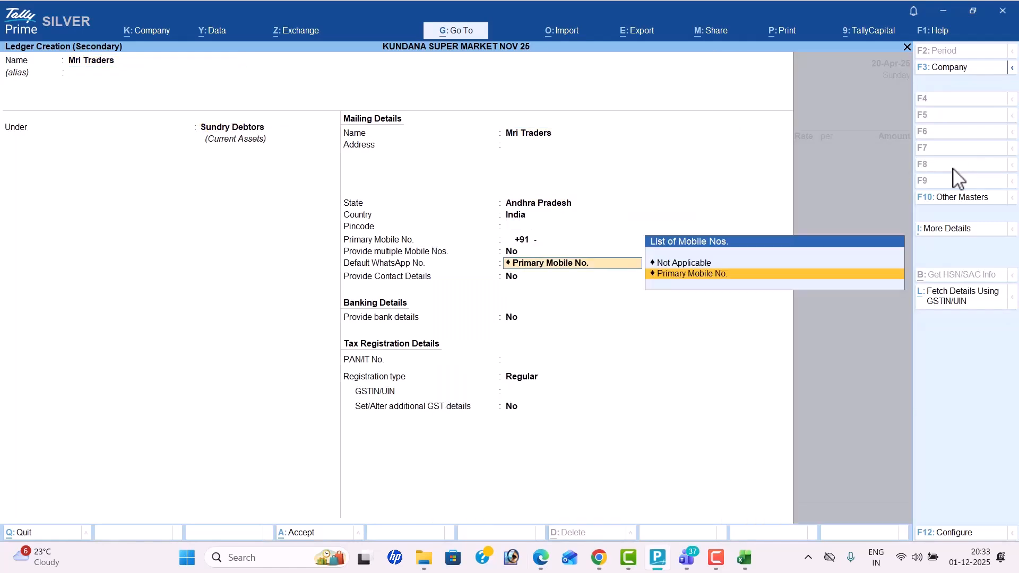
key("Return")
key("Return")
key("Return")
key("ctrl+a")
key("ctrl+a")
key("ctrl+a")
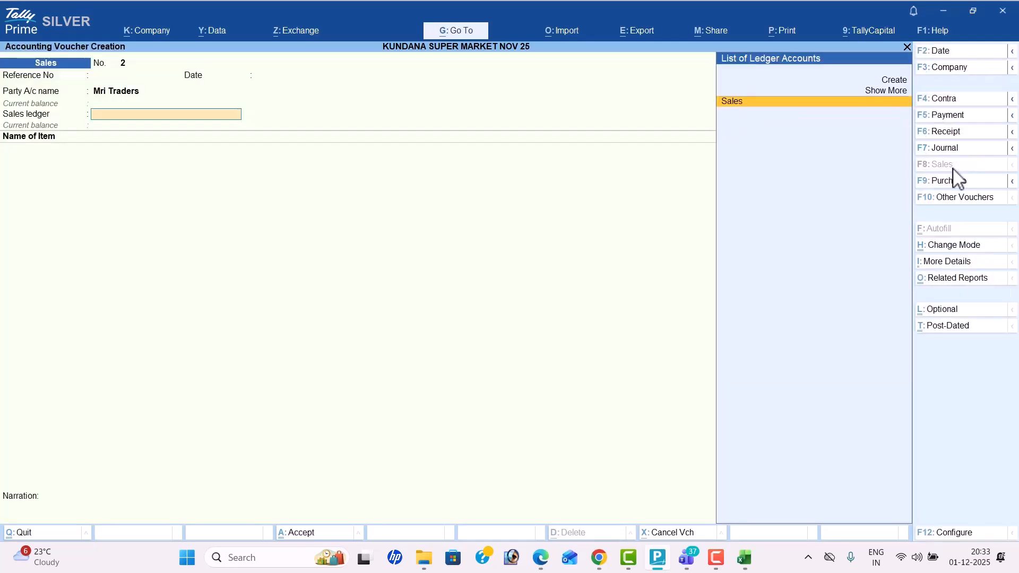
- Choose Sales as the sales ledger and select Good Day as the first stock item
key("Return")
key("alt+Tab")
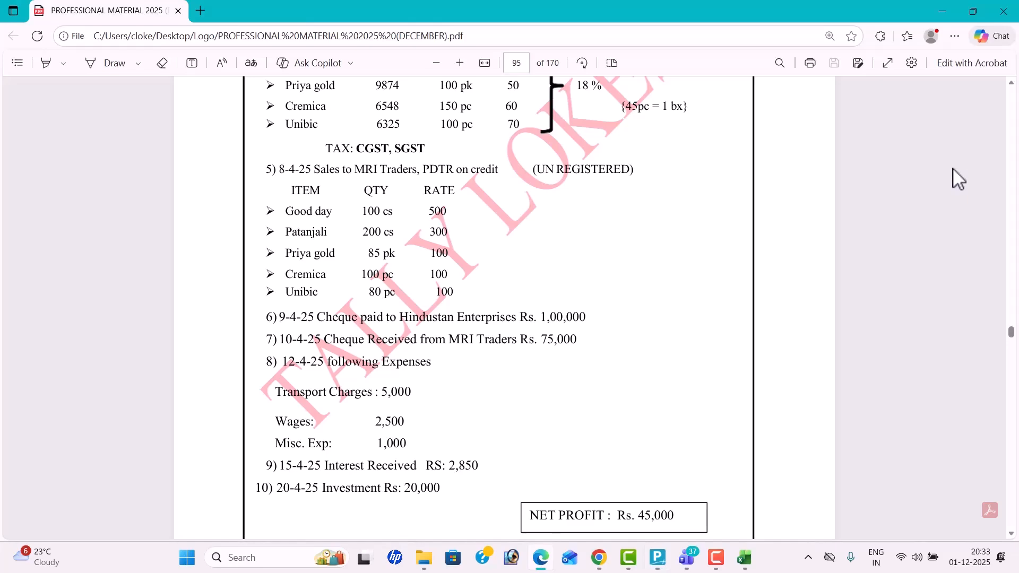
key("alt+Tab")
key("Return")
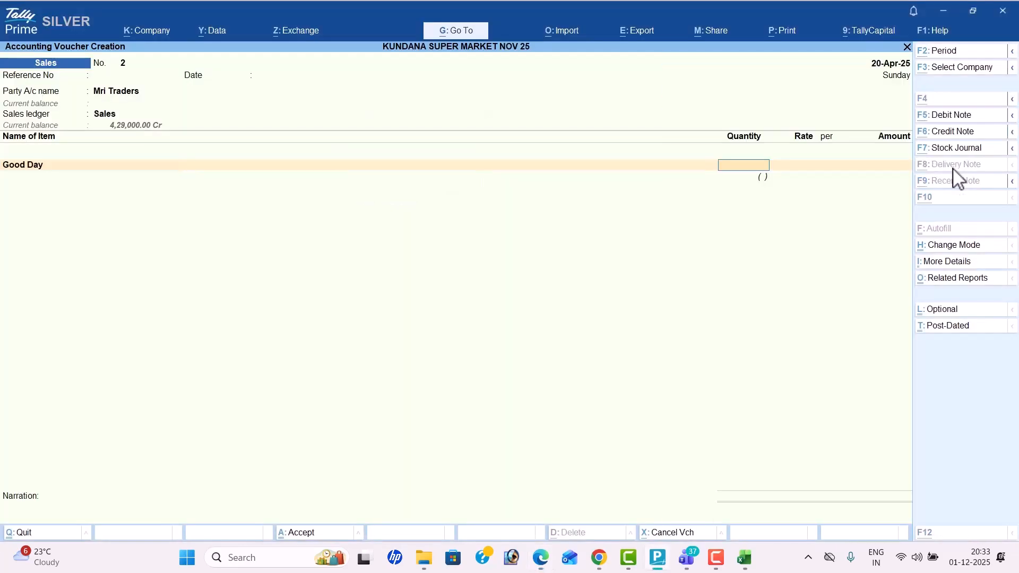
- Enter Good Day's quantity as 100 cs at a rate of 500 per cs, following the PDF
key("alt+Tab")
key("alt+Tab")
type("100")
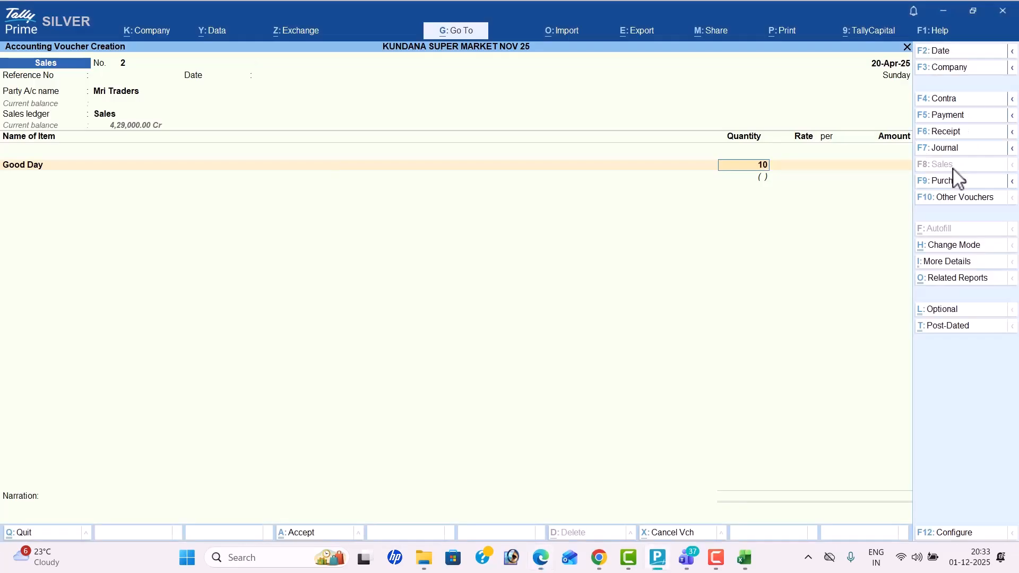
key("Return")
key("alt+Tab")
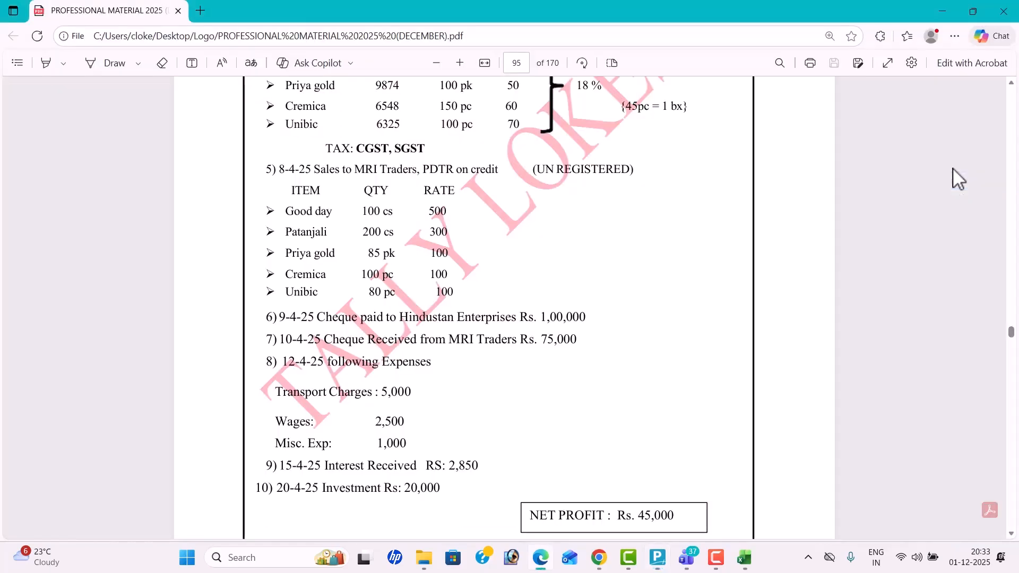
key("alt+Tab")
type("500")
key("Return")
key("Return")
key("Return")
- Add Patanjali to the sales voucher with quantity 200 cs at a rate of 300 per cs
key("alt+Tab")
key("alt+Tab")
type("P")
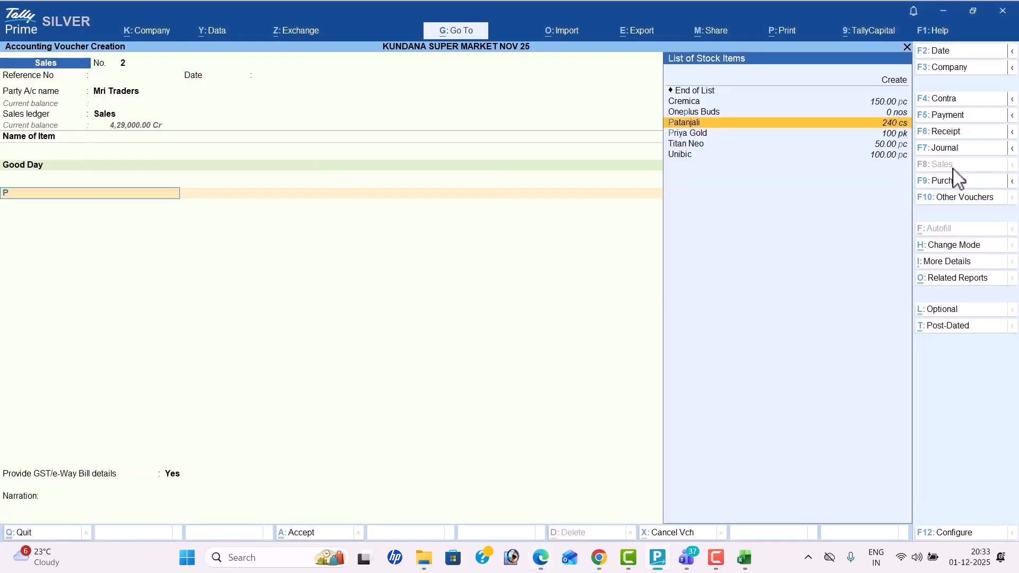
key("Return")
key("alt+Tab")
key("alt+Tab")
type("200")
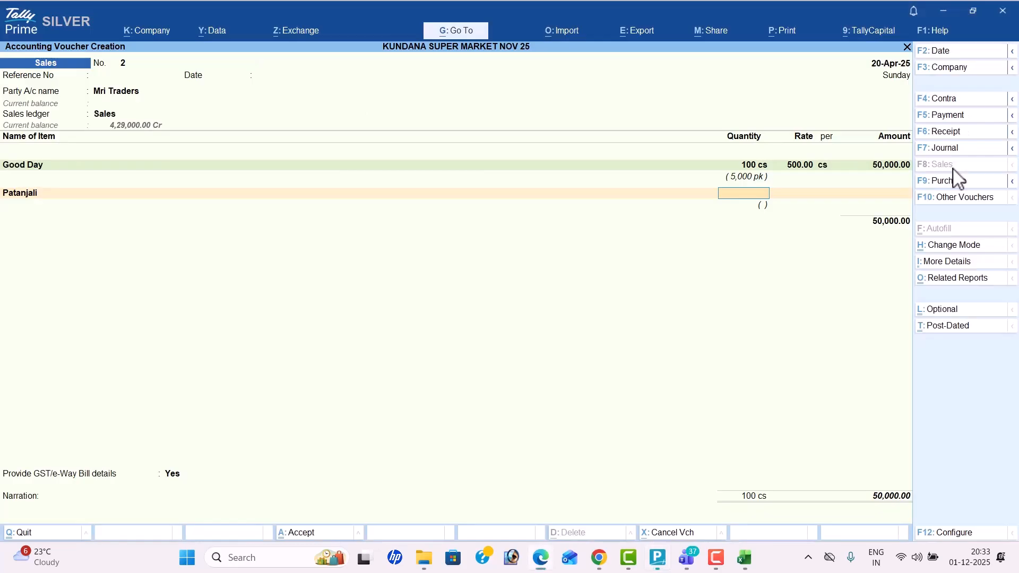
key("Return")
type("300")
key("Return")
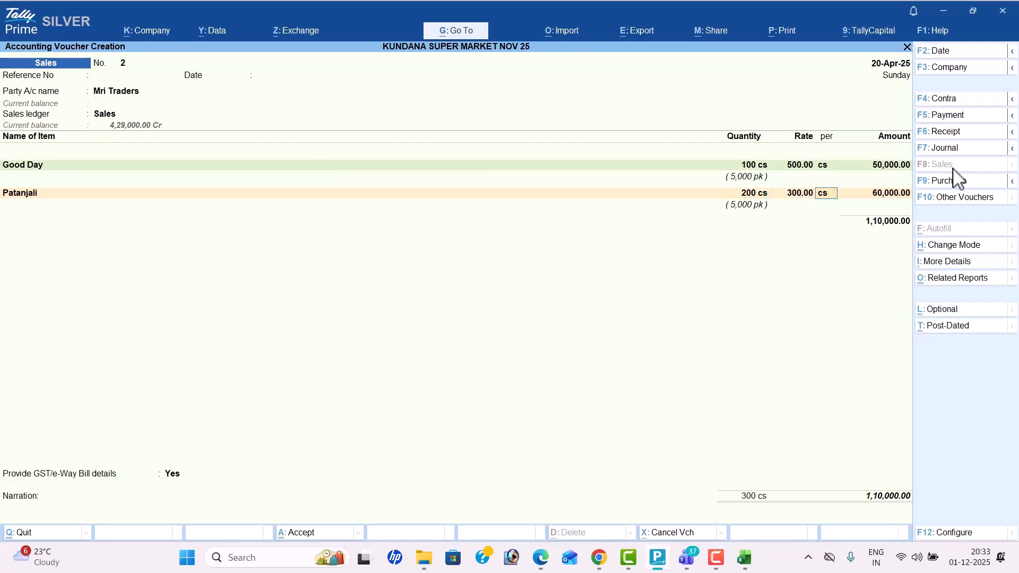
key("Return")
key("Return")
- Add Priya Gold to the sales voucher with quantity 85 pk at a rate of 100 per pk
key("alt+Tab")
key("alt+Tab")
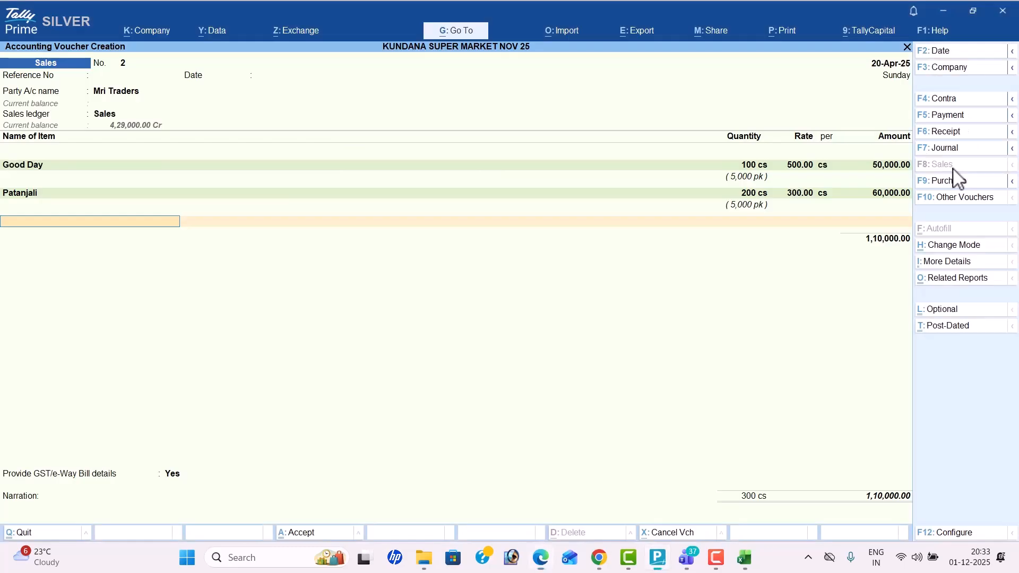
type("Pr")
key("Return")
key("alt+Tab")
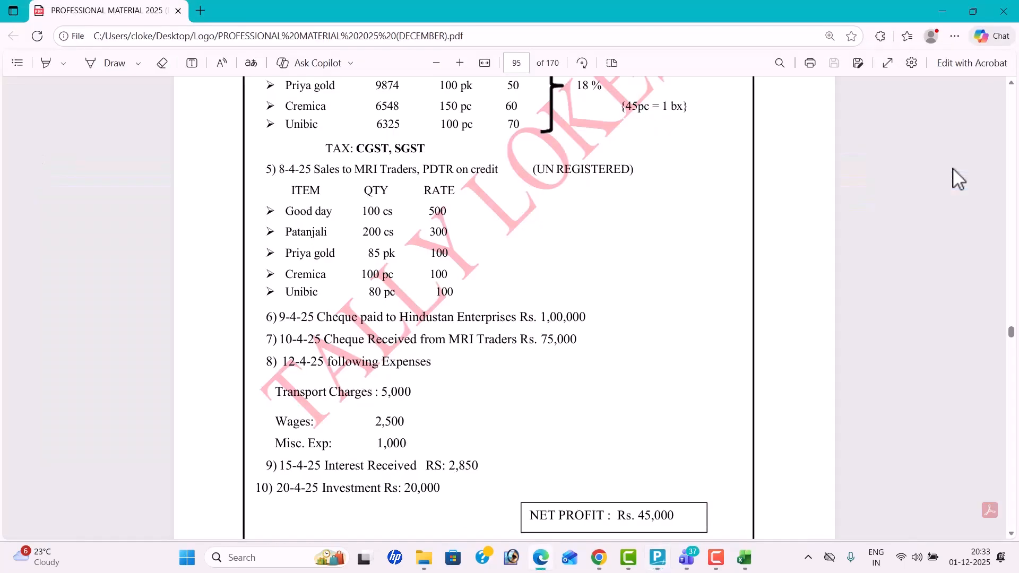
key("alt+Tab")
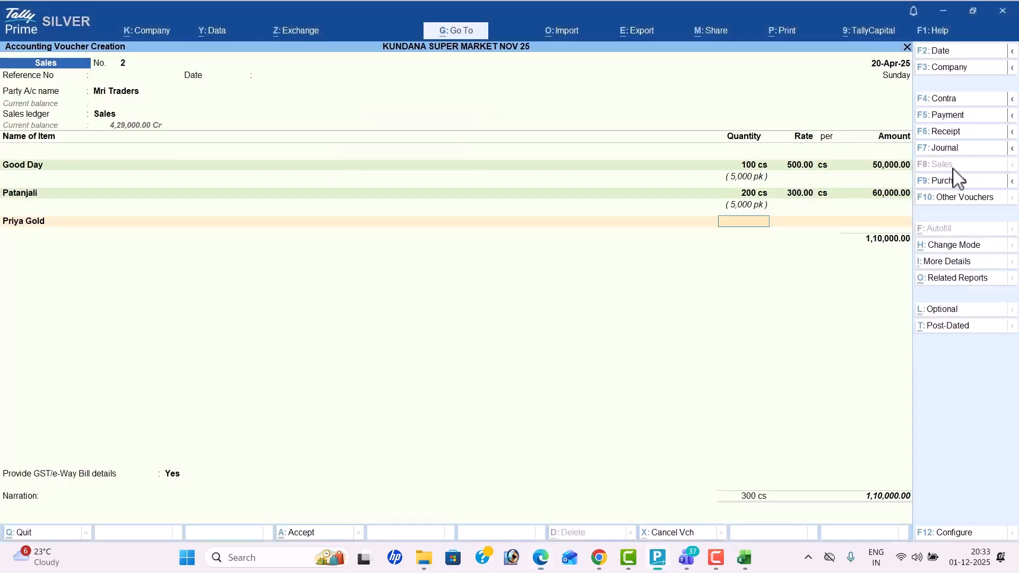
key("Return")
key("alt+Tab")
key("alt+Tab")
type("100")
key("Return")
key("Return")
- Add Cremica to the sales voucher with quantity 100 pc at a rate of 100 per pc
key("alt+Tab")
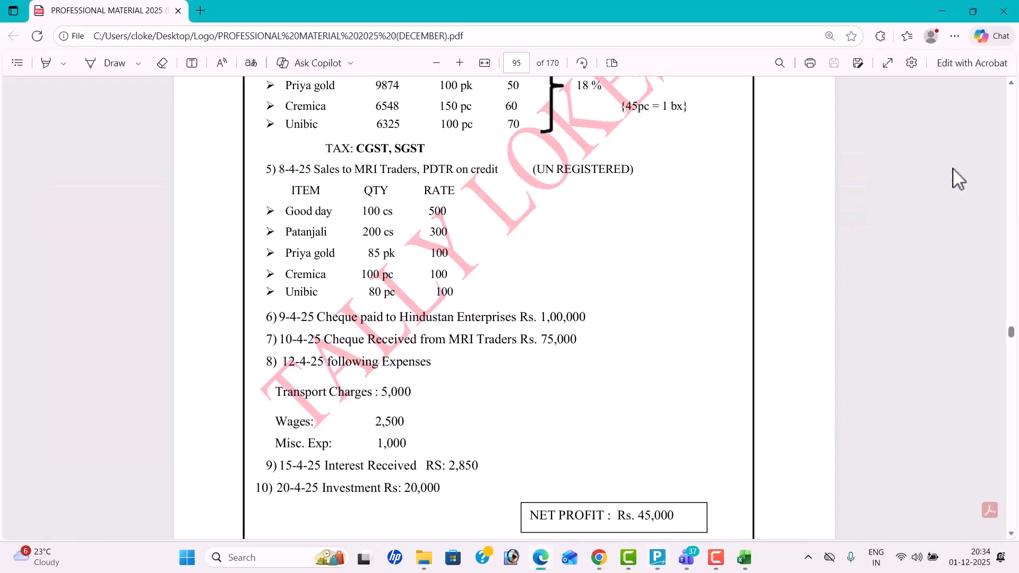
key("alt+Tab")
type("C")
key("Return")
key("Down")
key("Down")
key("Return")
key("alt+Tab")
key("alt+Tab")
type("100")
key("Return")
type("10")
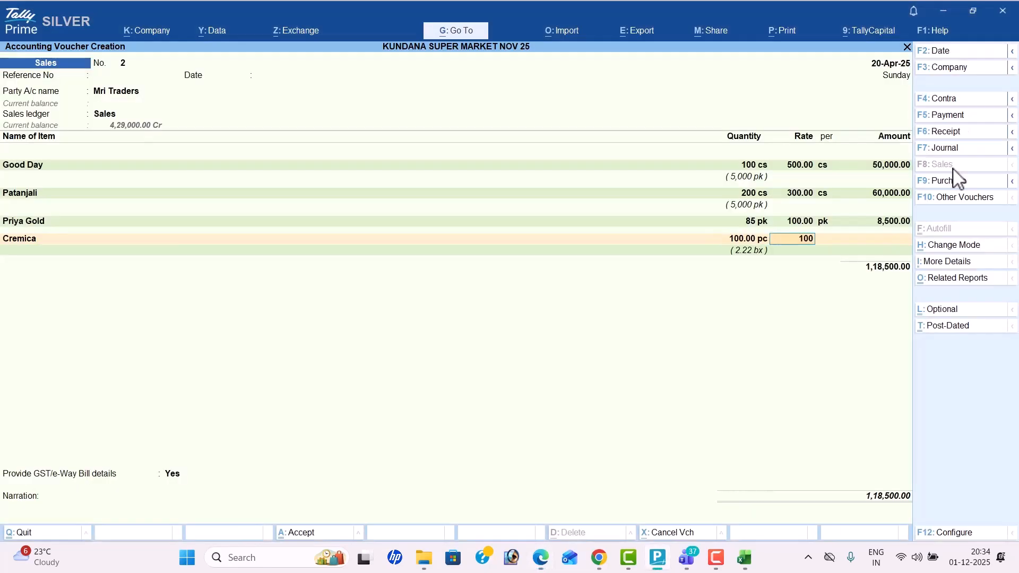
type("0")
key("Return")
key("Return")
key("Return")
- Add Unibic to the sales voucher with quantity 80 pc at a rate of 100 per pc
key("alt+Tab")
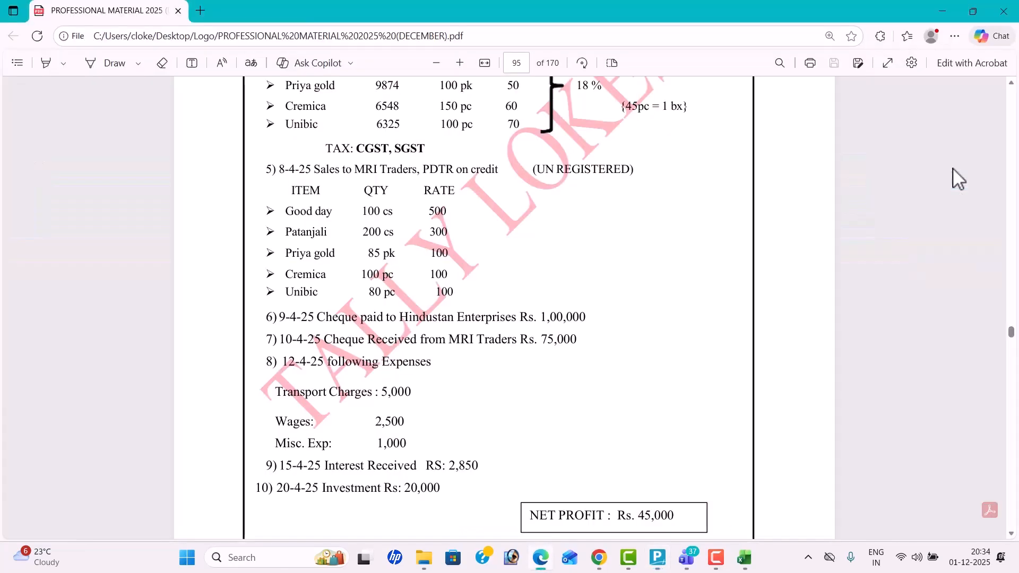
key("alt+Tab")
type("uni")
key("Return")
key("alt+Tab")
key("alt+Tab")
type("80")
key("Return")
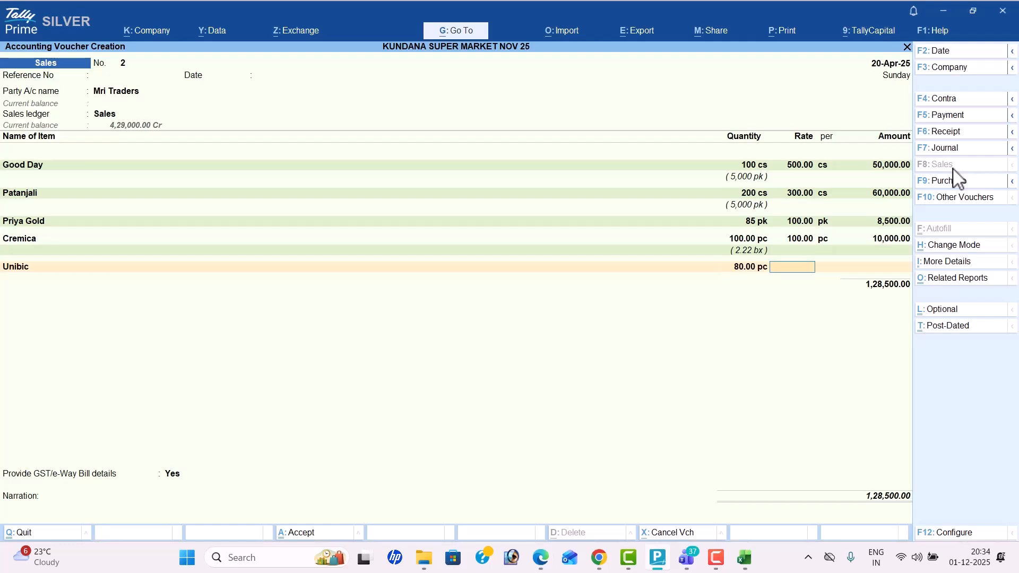
key("alt+Tab")
key("alt+Tab")
type("100")
key("Return")
key("Return")
key("Return")
- End the item list and add the CGST and SGST ledgers to the sales voucher
key("Return")
type("cg")
key("Return")
type("sg")
key("Return")
- Preview the Mri Traders tax invoice enlarged, check its items and tax summary, and save the sales voucher
key("ctrl+a")
key("Left")
key("Return")
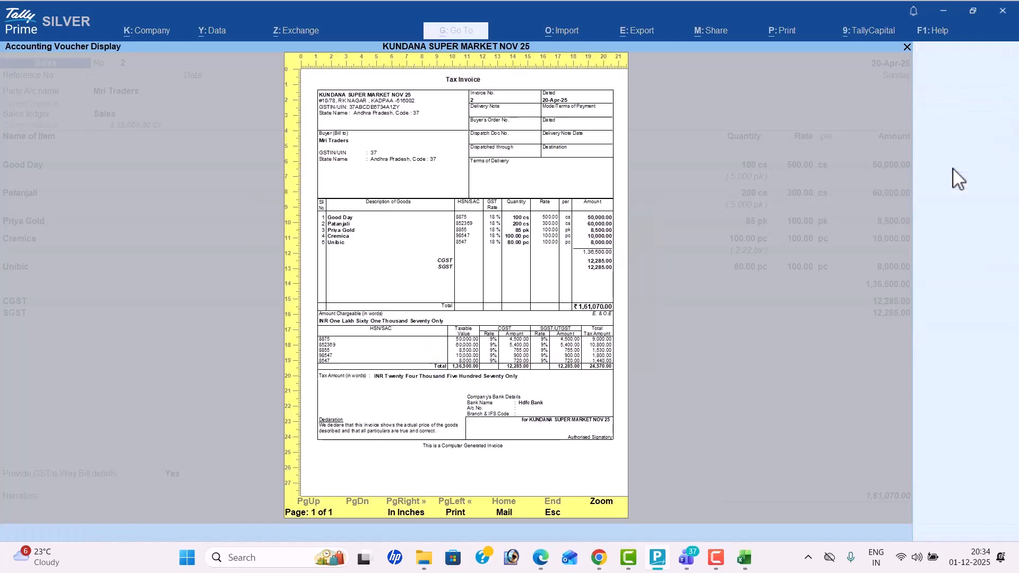
key("Return")
key("Up")
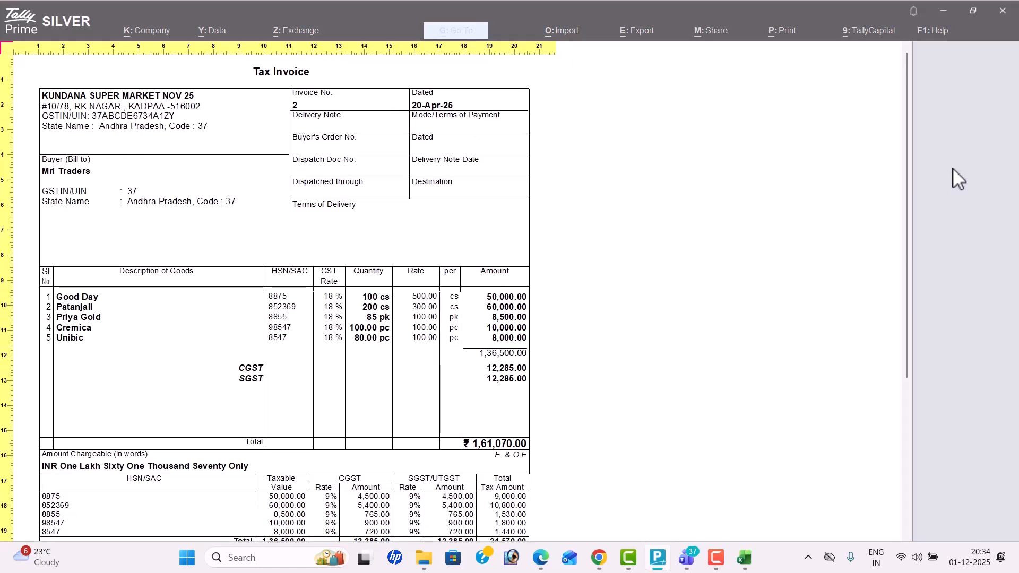
scroll(953, 167, "down", 5)
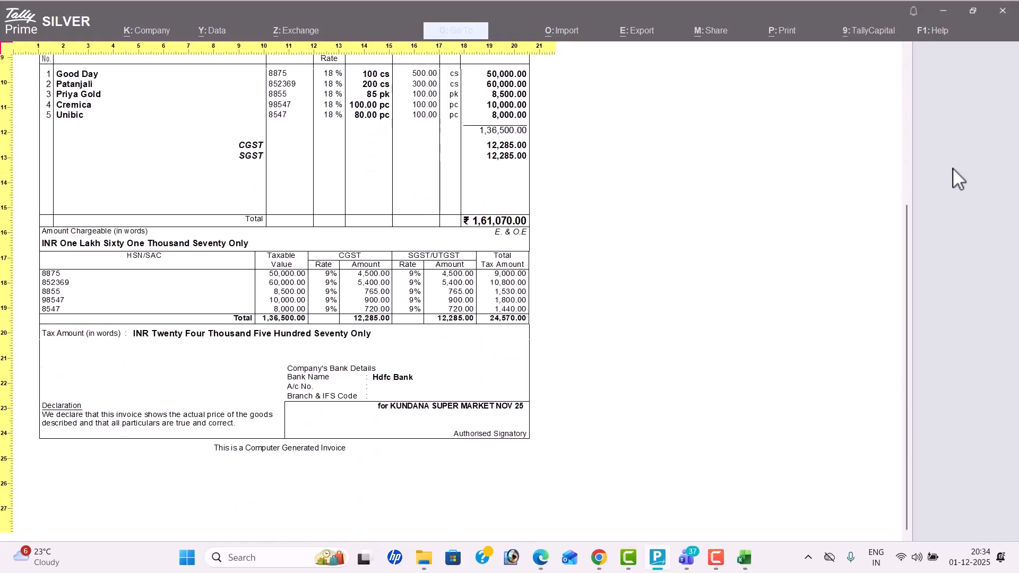
key("Escape")
key("Escape")
key("Escape")
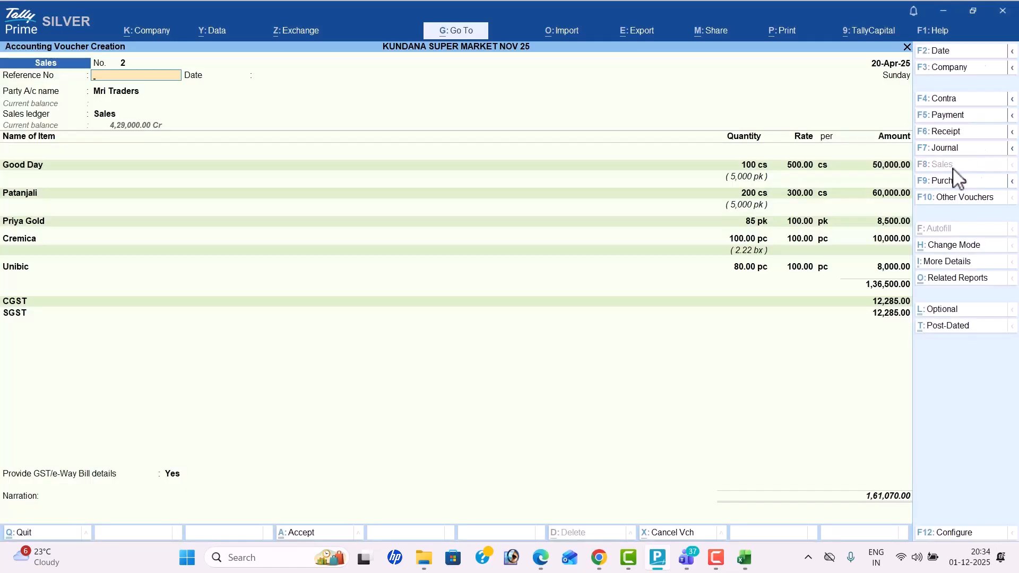
key("ctrl+a")
key("n")
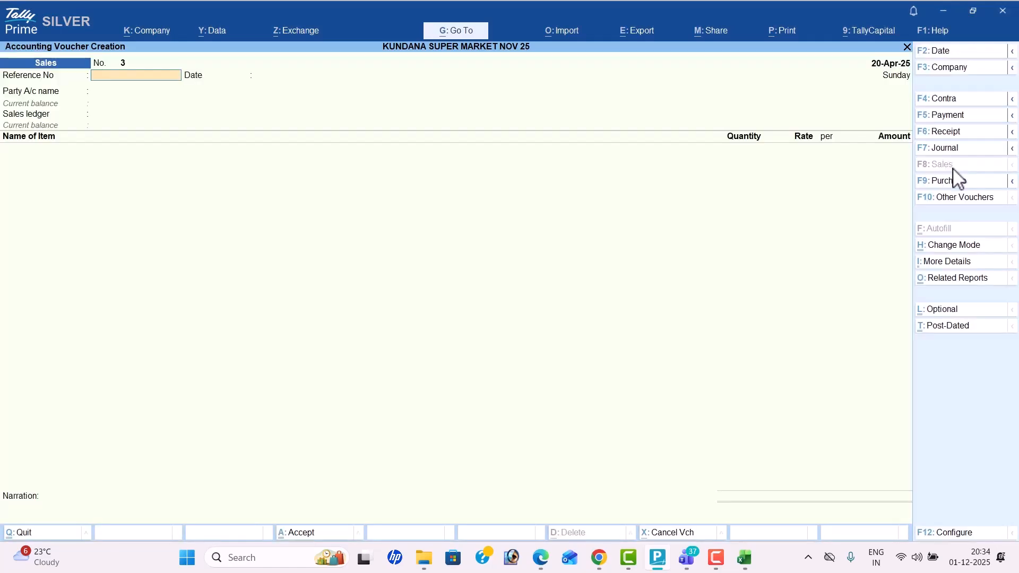
- Review exercise 13, WALTAIR HOTELS, in the PDF, including its opening expenses and the wheat, chapati and oil transactions
key("alt+Tab")
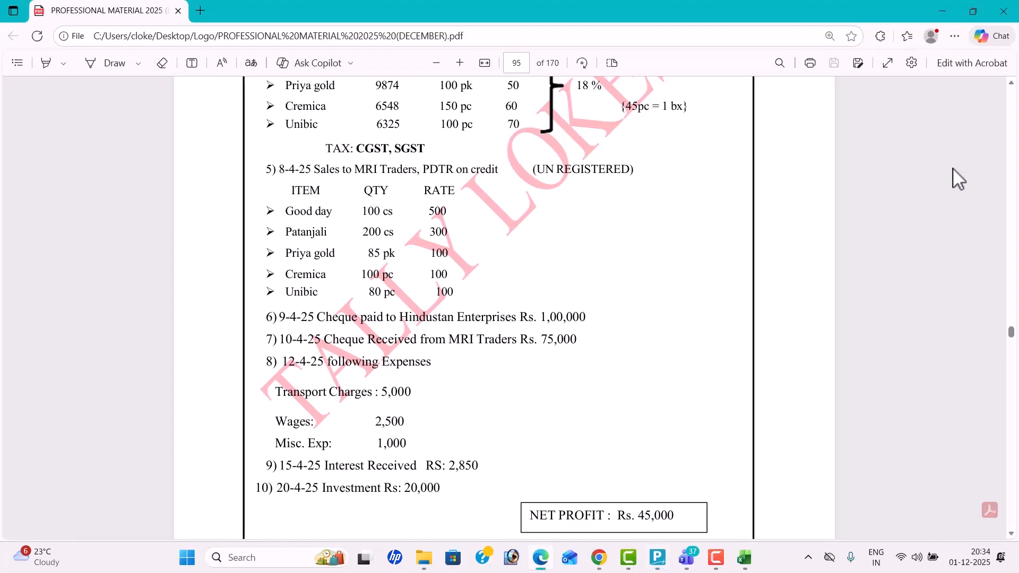
scroll(954, 168, "down", 10)
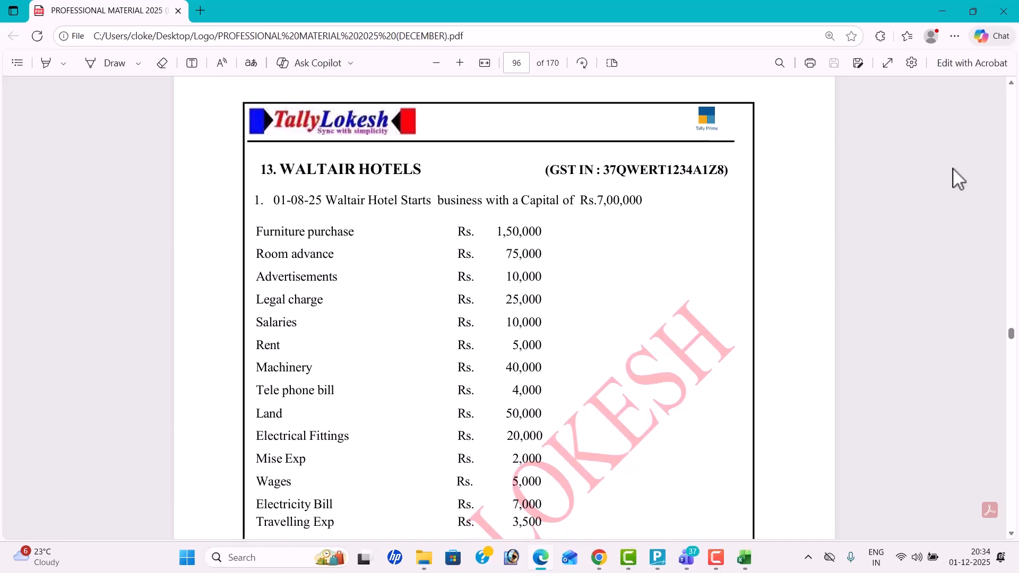
scroll(953, 168, "down", 2)
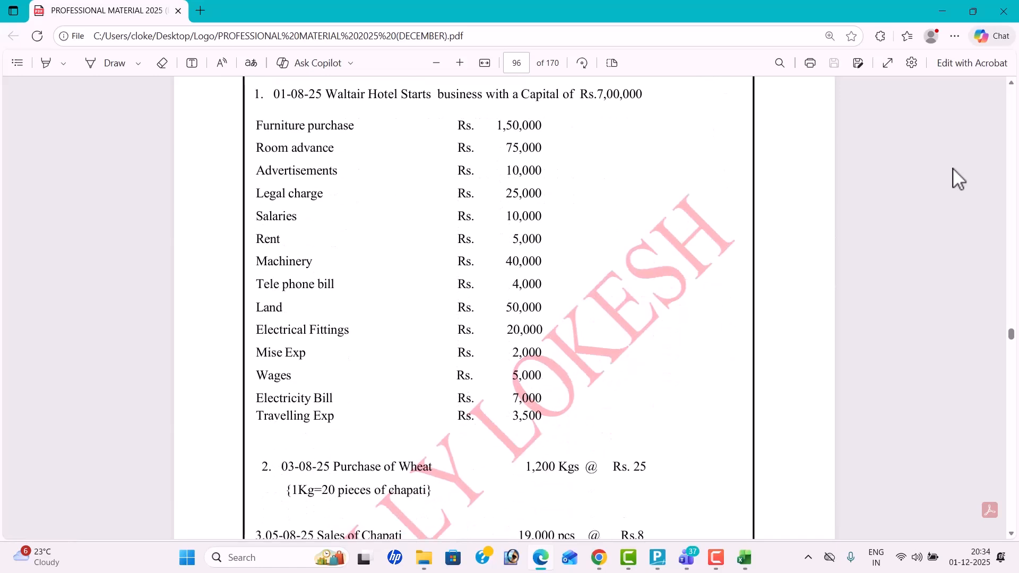
left_click_drag(254, 125, 577, 407)
left_click(404, 244)
scroll(404, 244, "down", 5)
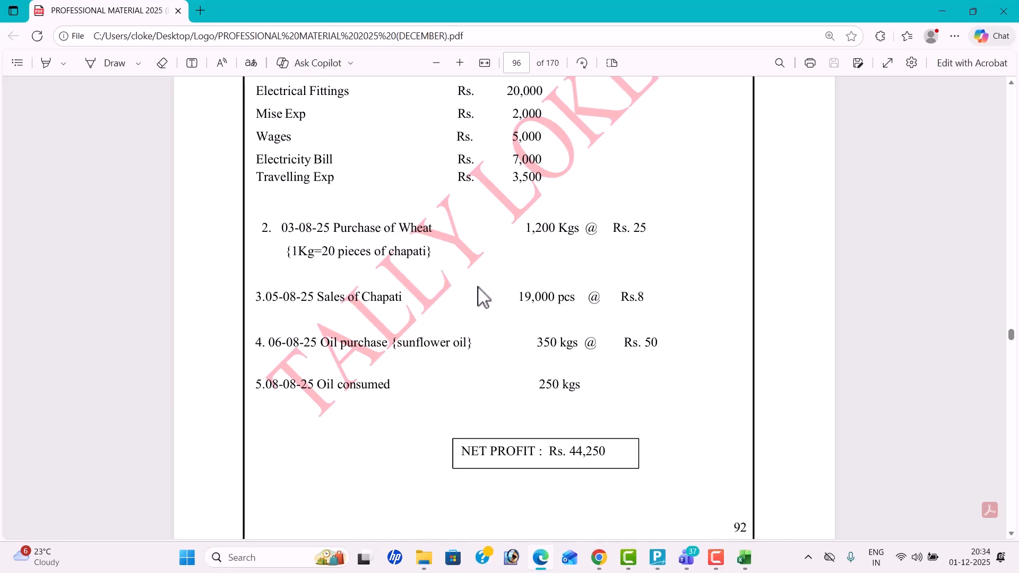
- Open a purchase voucher in TallyPrime with Cash as the party, default party details and Purchase as the ledger
key("alt+Tab")
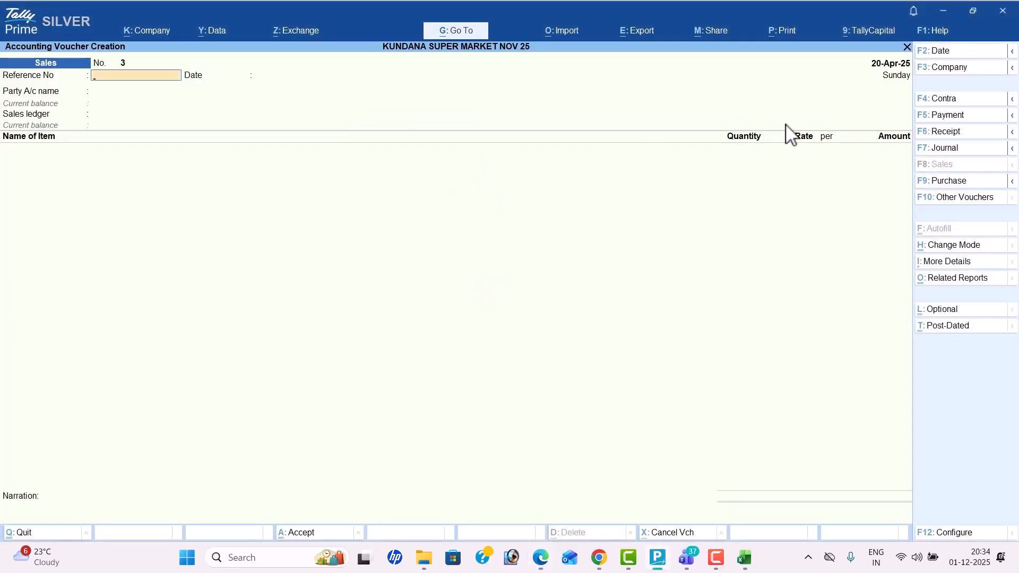
left_click(969, 183)
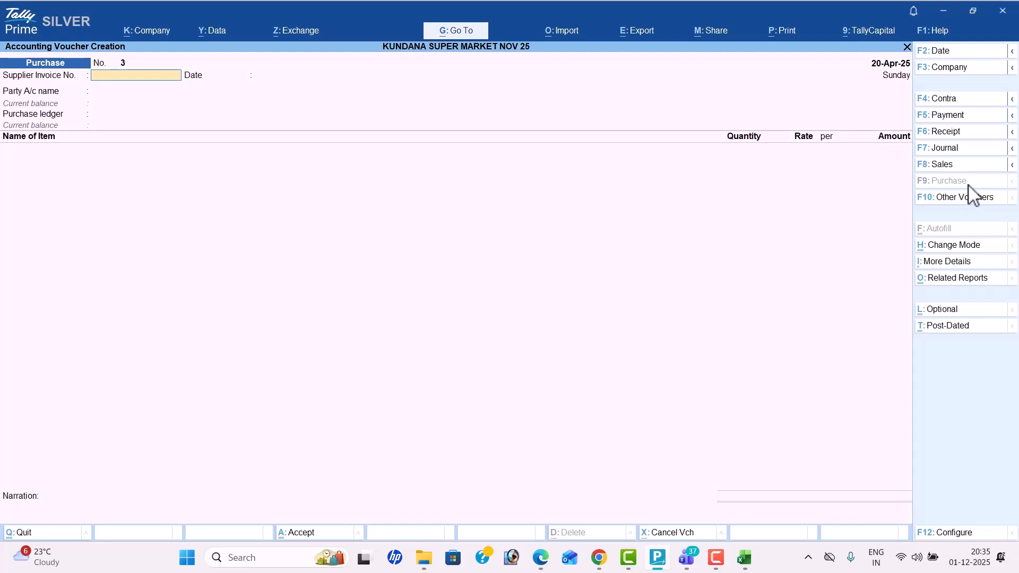
key("Return")
key("Return")
key("Return")
key("Return")
key("Return")
key("Return")
key("Return")
key("Return")
key("Return")
key("Return")
key("Return")
key("Return")
key("Return")
key("Return")
key("Return")
key("Return")
key("Return")
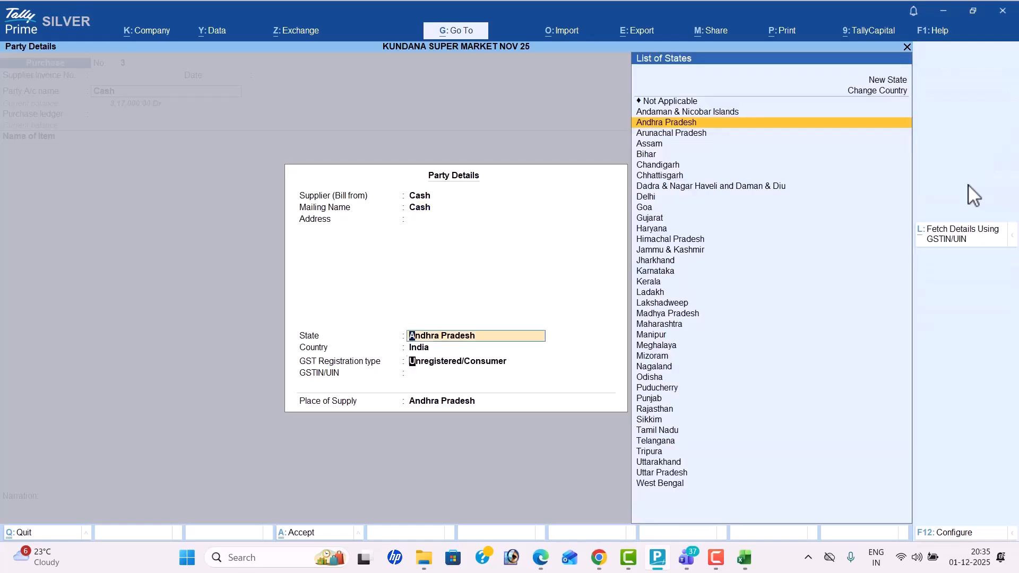
key("Return")
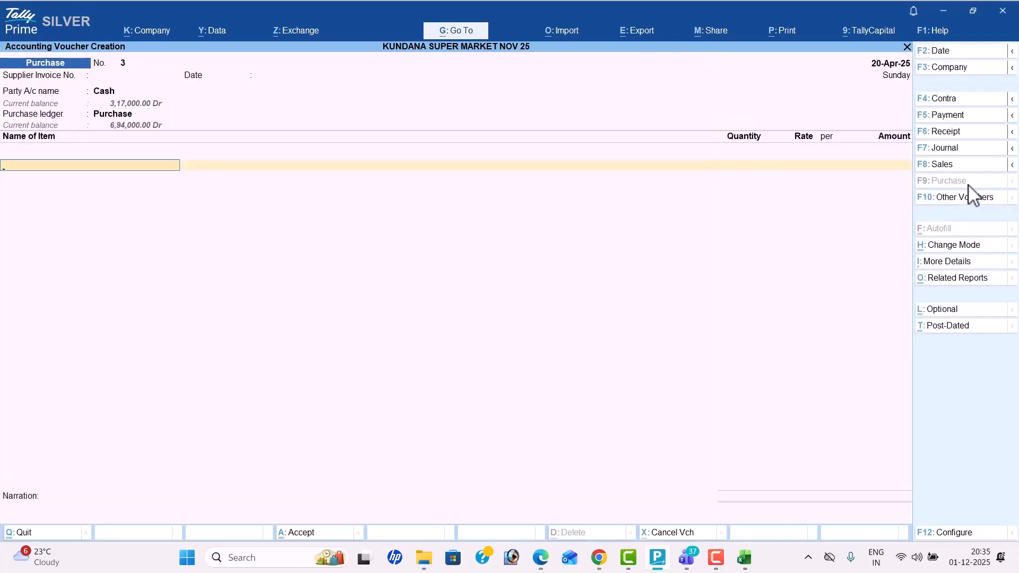
- Switch to the exercise 13 PDF and review the wheat and oil quantities, the chapati conversion and the pieces sold
key("alt+Tab")
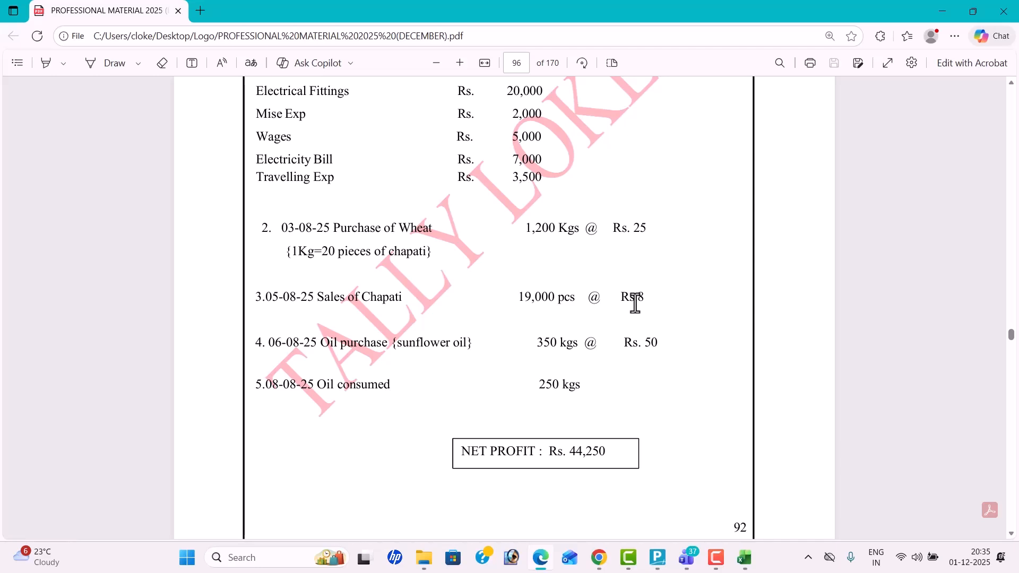
left_click_drag(525, 229, 572, 234)
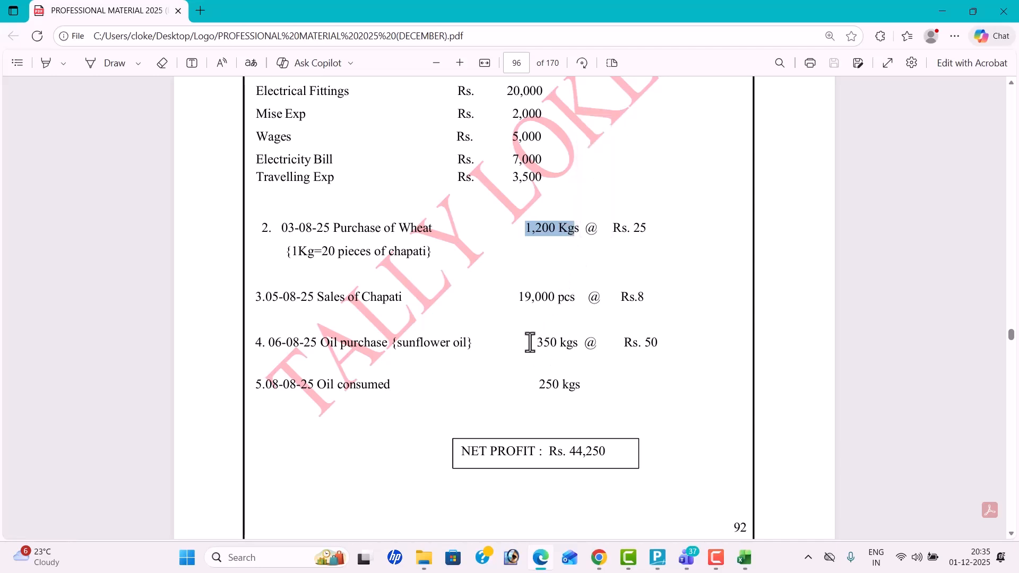
left_click_drag(535, 342, 577, 349)
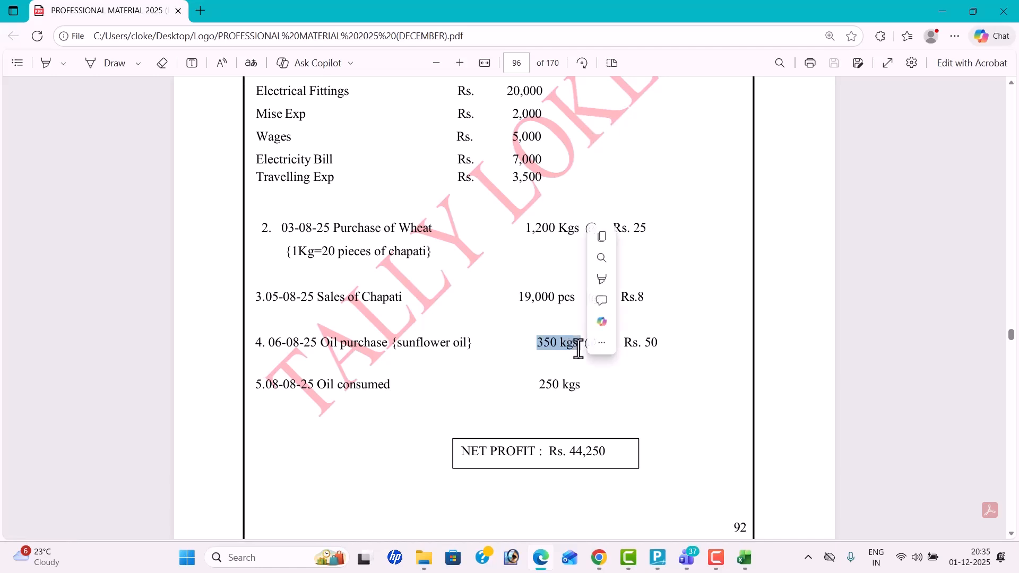
left_click_drag(527, 234, 577, 237)
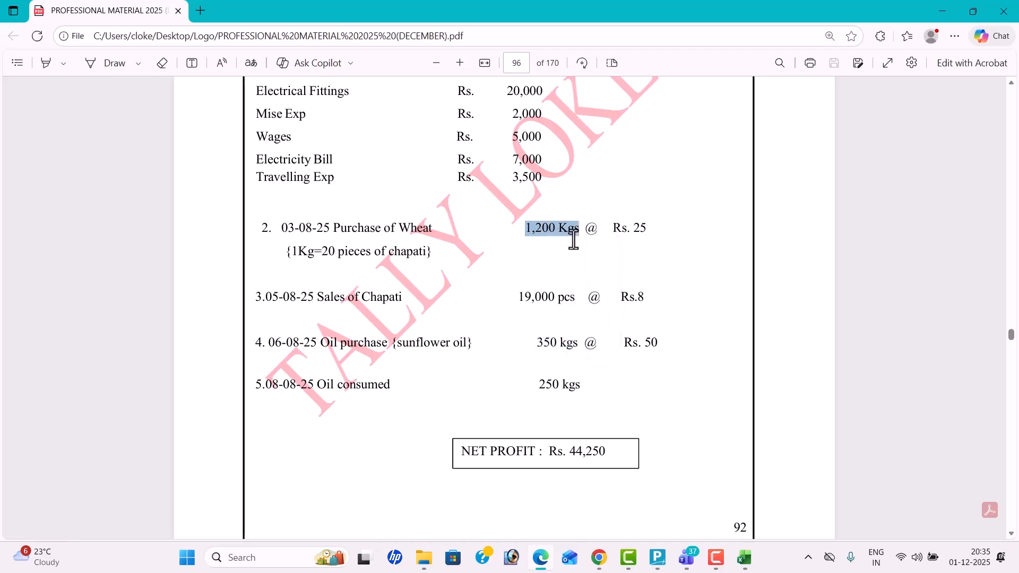
left_click_drag(528, 345, 577, 350)
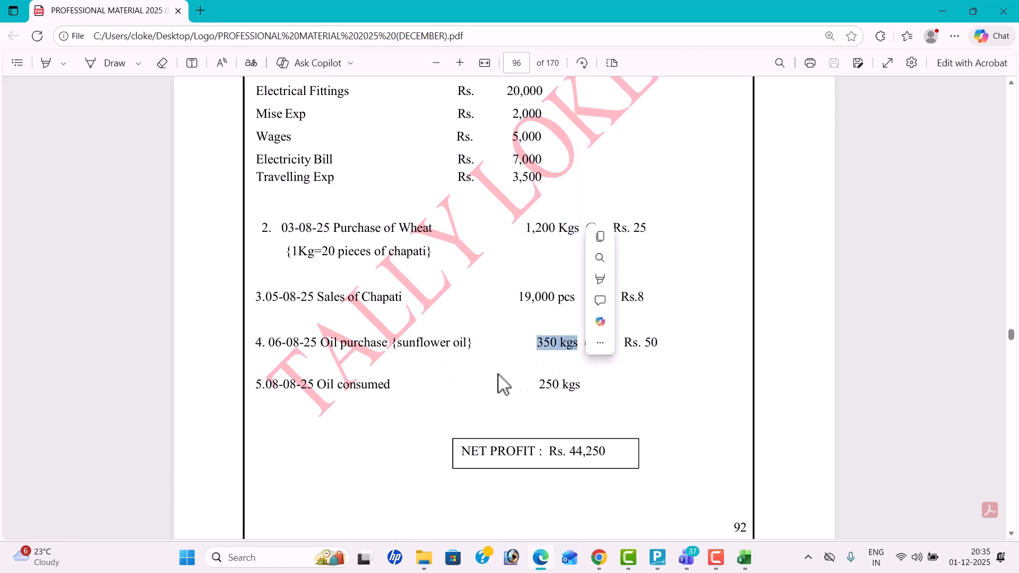
left_click_drag(531, 383, 573, 387)
left_click_drag(525, 229, 572, 237)
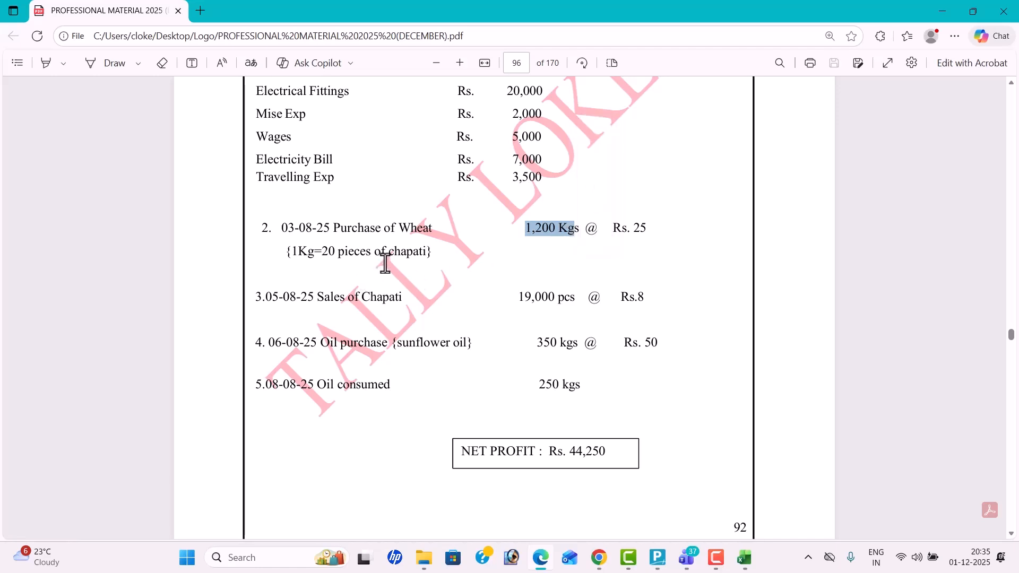
left_click_drag(519, 298, 579, 296)
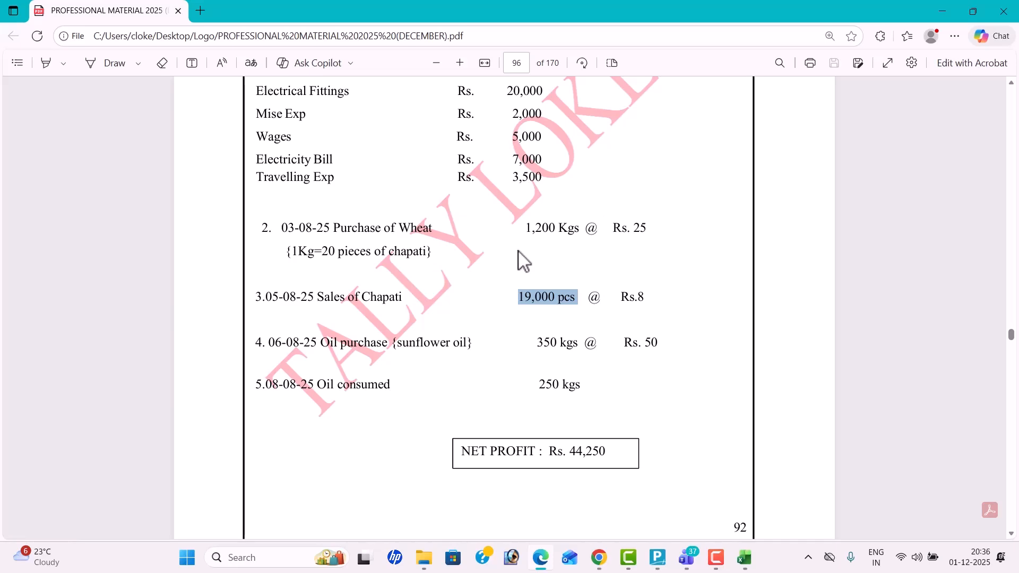
- Return to TallyPrime and start a new stock item named Wheat under the Primary group from the purchase voucher
key("alt+Tab")
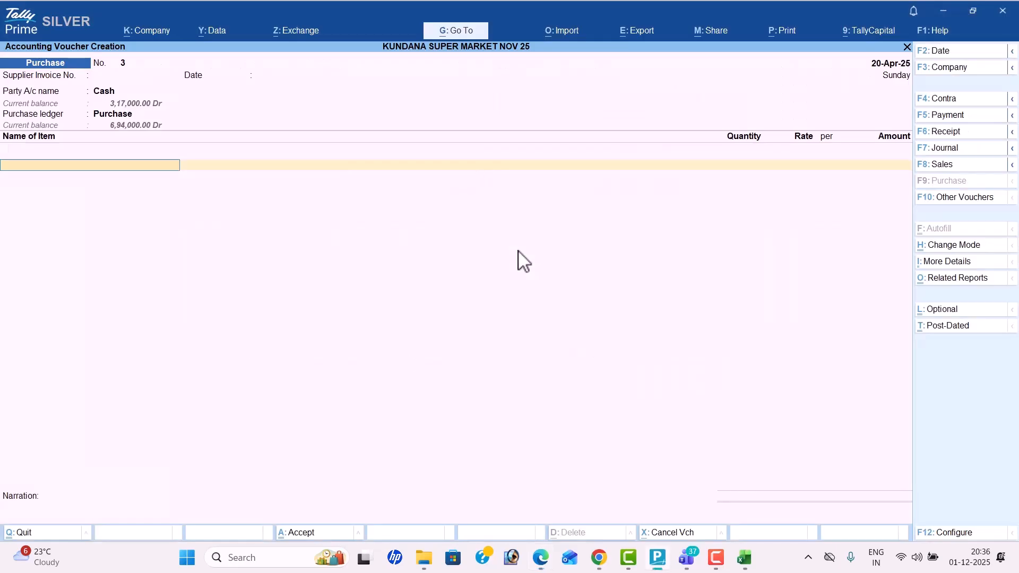
key("alt+c")
type("She")
key("BackSpace")
key("BackSpace")
key("BackSpace")
type("Wheat")
key("Return")
key("Return")
key("Return")
- Set Wheat's unit to kg, keep the default GST details and save the stock item
key("alt+Tab")
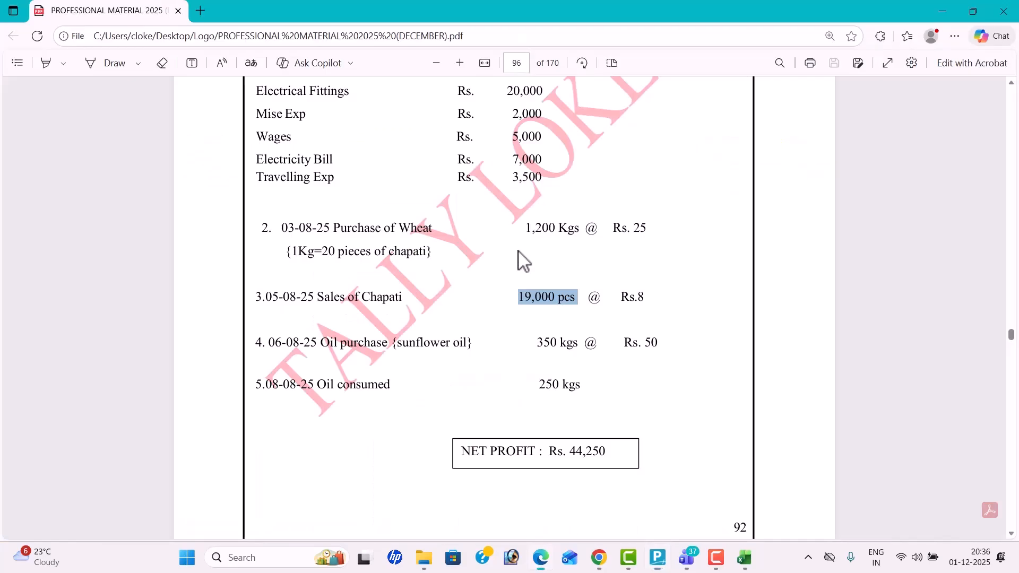
key("alt+Tab")
key("Down")
key("Down")
key("Down")
key("Down")
key("Return")
key("Return")
key("Return")
key("Return")
key("Return")
key("Return")
key("Return")
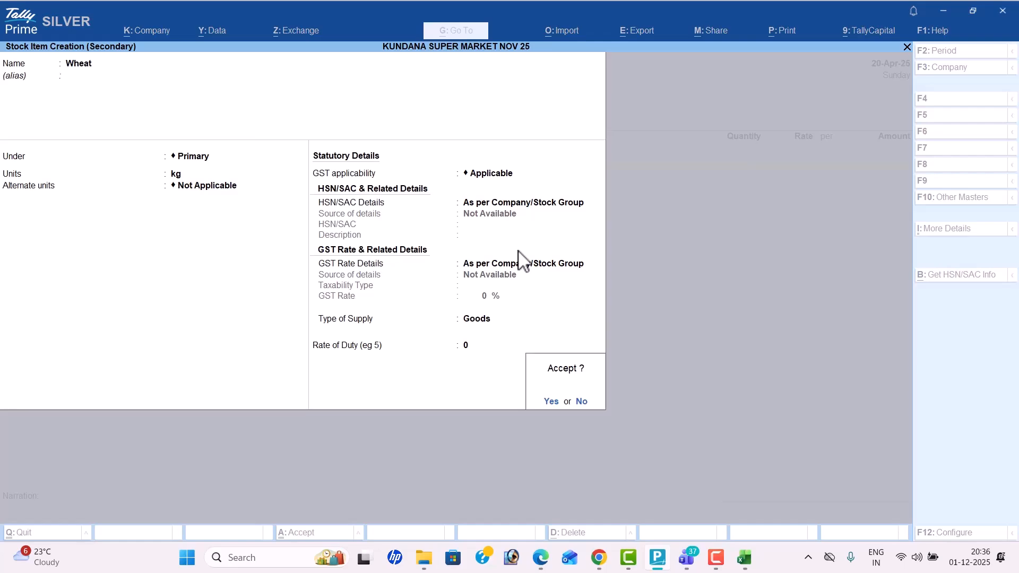
key("Return")
- Enter the wheat purchase line as 1200 kg at a rate of 25, following the exercise
key("alt+Tab")
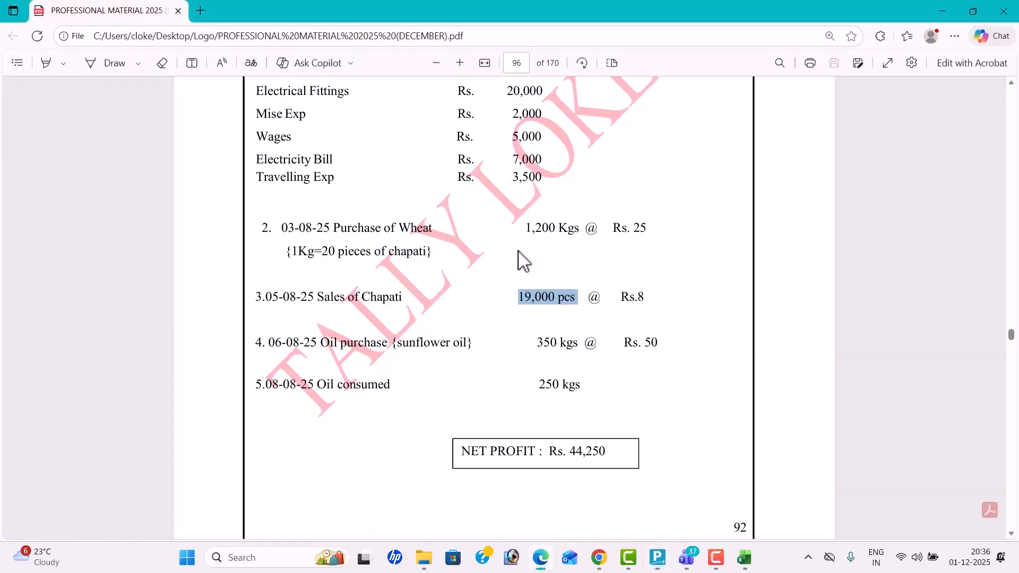
key("alt+Tab")
type("1200")
key("Return")
key("alt+Tab")
key("alt+Tab")
type("25")
key("Return")
key("Return")
key("Return")
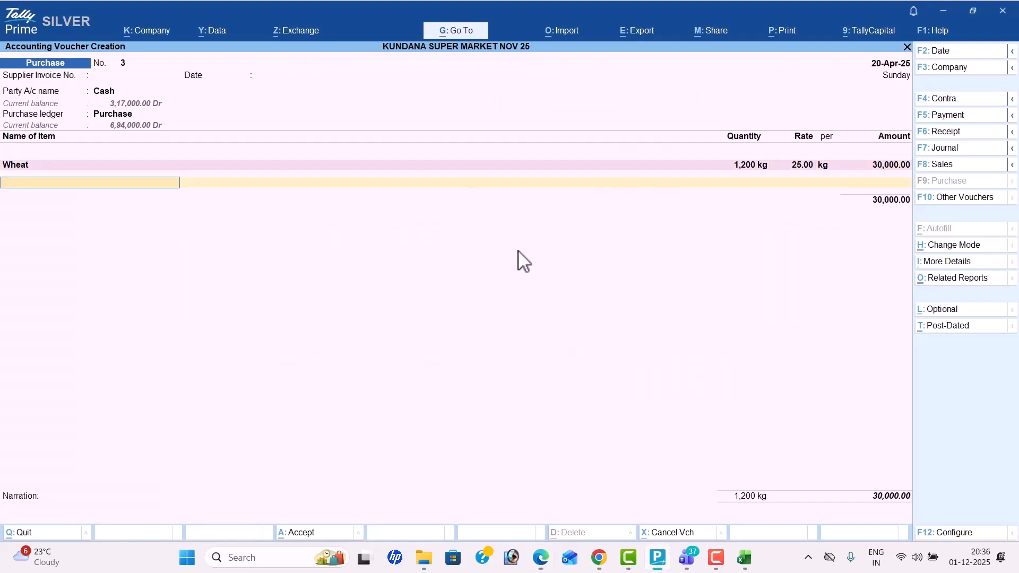
- Create a second stock item named Oil under Primary with unit kg and default GST details
key("alt+c")
key("Return")
key("Return")
key("Return")
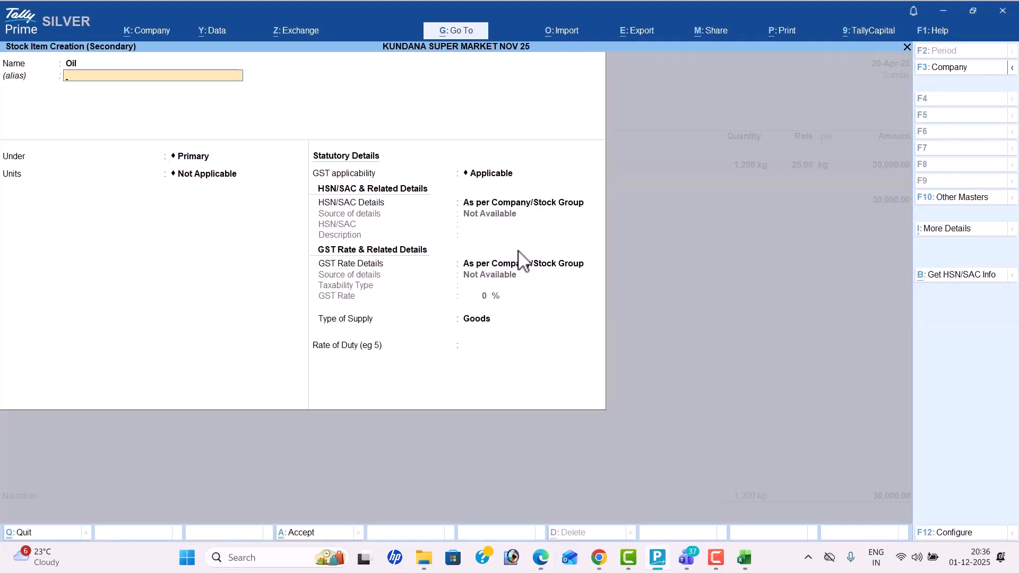
key("Down")
key("Down")
key("Down")
key("Down")
key("Return")
key("Return")
key("Return")
key("Return")
key("Return")
key("Return")
key("Return")
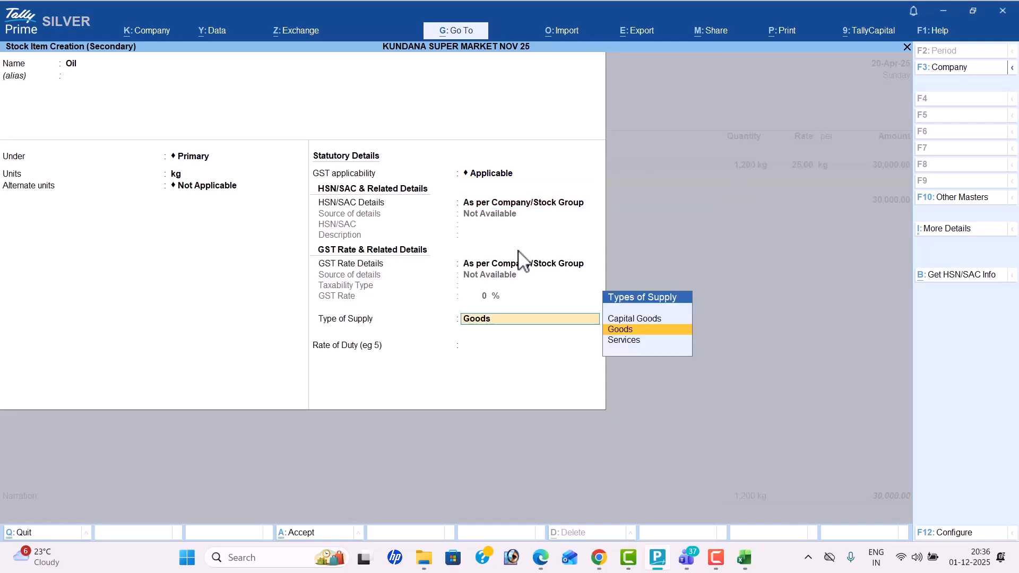
- Save the Oil item and enter its purchase line as 350 kg at a rate of 50
type("y350")
key("Return")
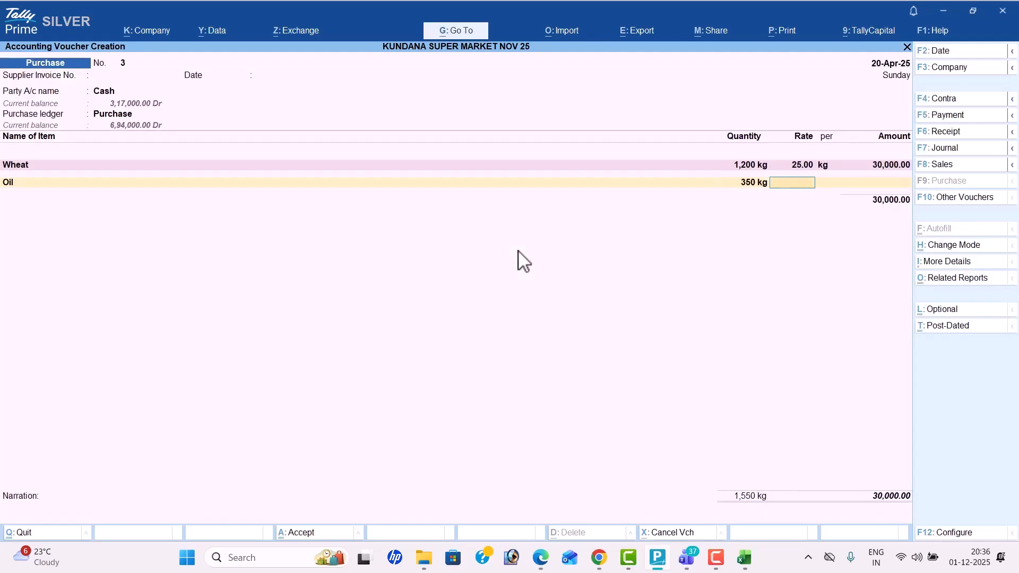
key("alt+Tab")
key("alt+Tab")
type("50")
key("Return")
key("Return")
key("Return")
- End the item and ledger lists, leave the narration blank and save the cash purchase voucher
key("Return")
key("Return")
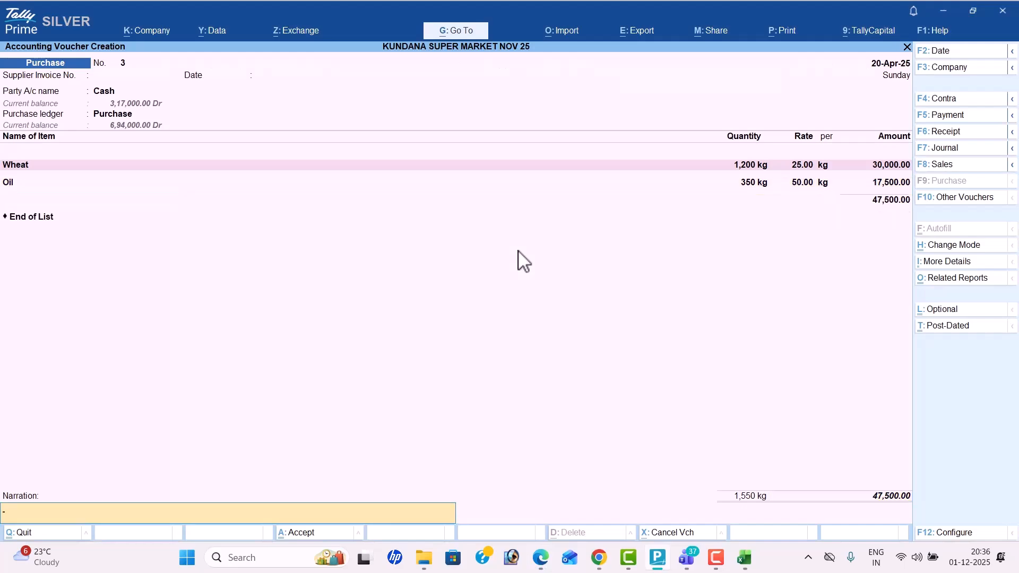
key("Return")
key("Return")
- Recheck the exercise's transactions in the PDF, then open a Stock Journal voucher in TallyPrime
key("alt+Tab")
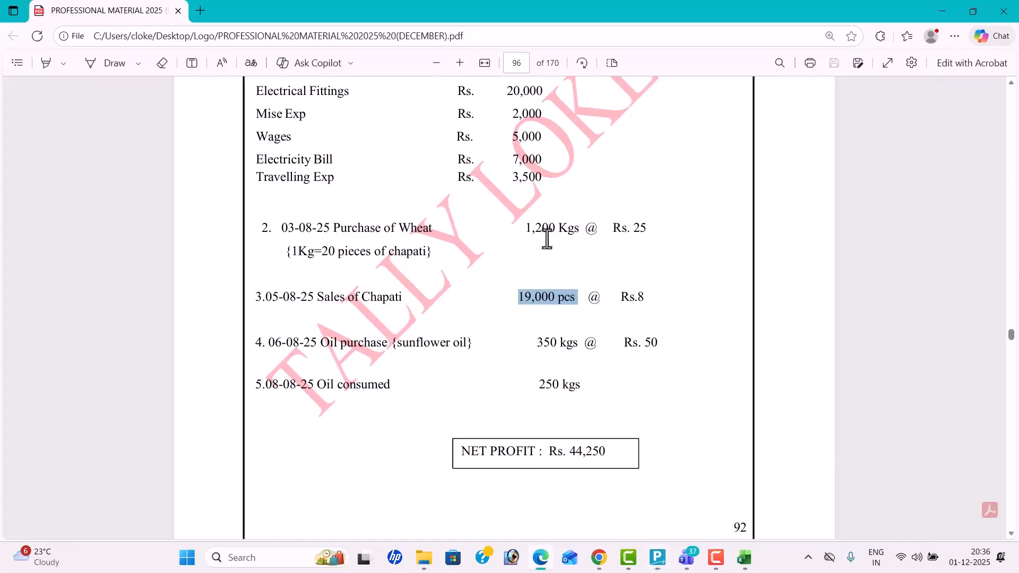
left_click(549, 357)
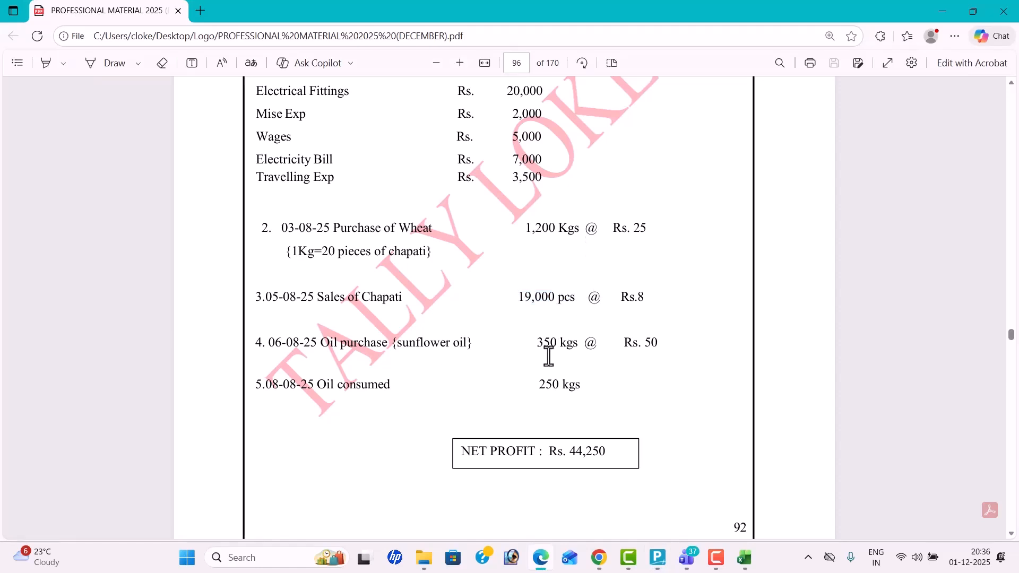
key("alt+Tab")
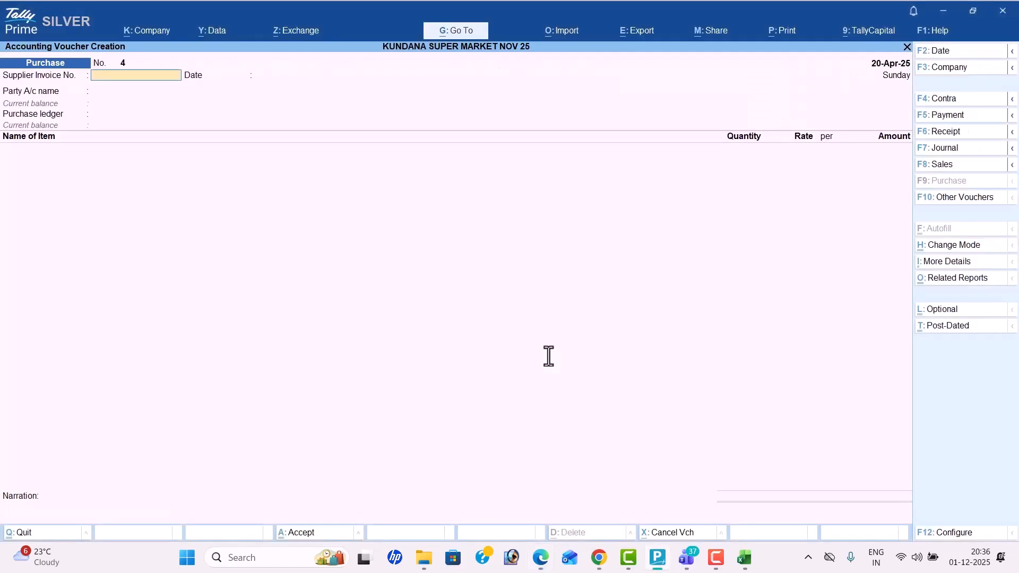
left_click(981, 202)
key("Down")
key("Down")
key("Down")
key("Down")
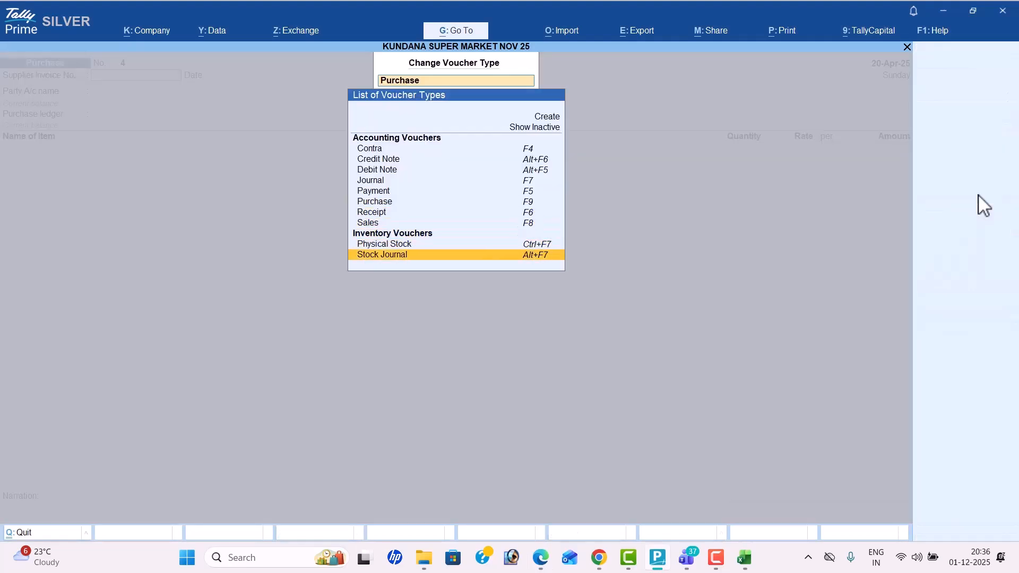
key("Return")
- Add Wheat as a consumed item with 950 kg, using the built-in calculator to work out 19000/20
type("Wheat")
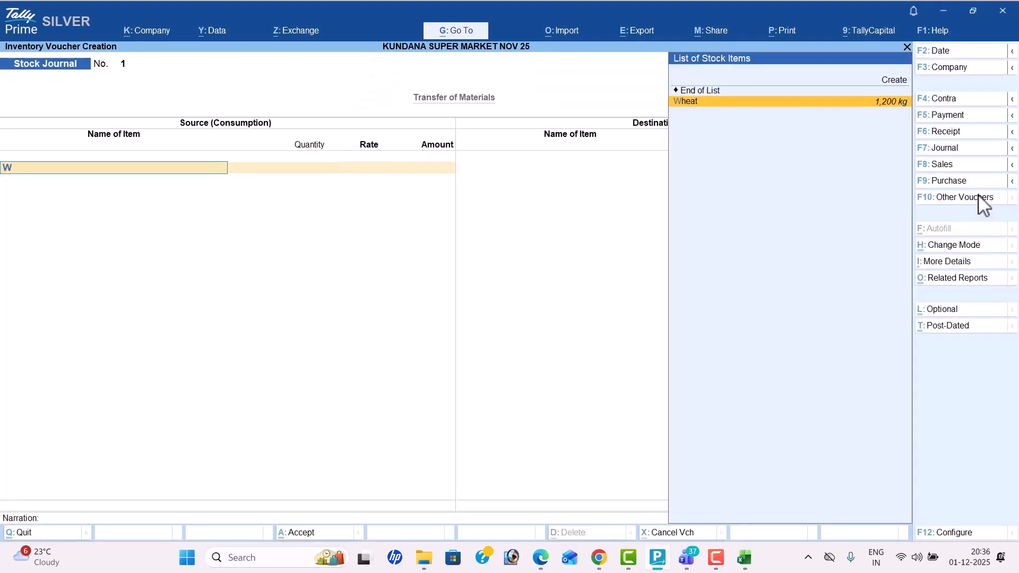
key("Return")
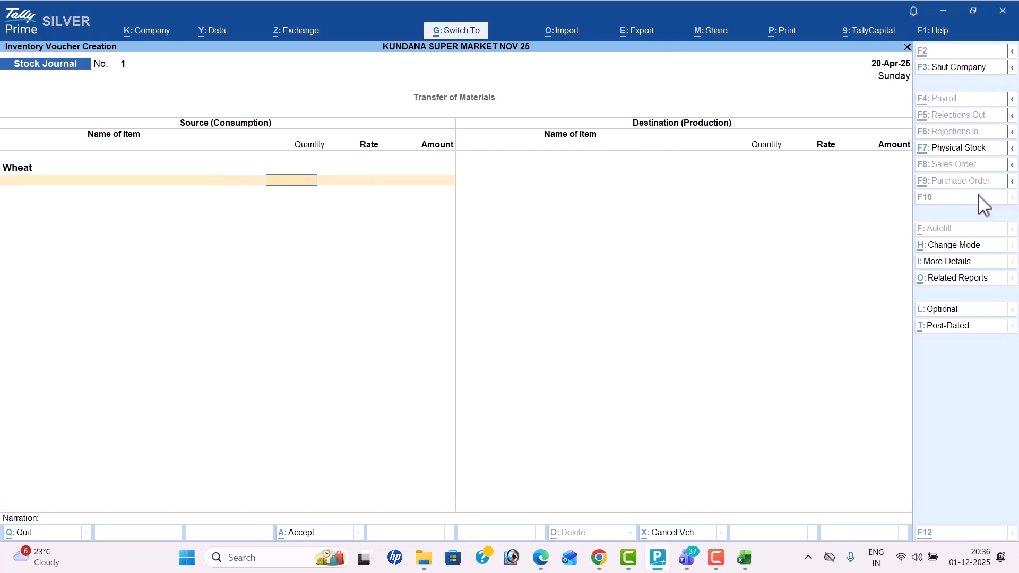
key("ctrl+n")
key("alt+Tab")
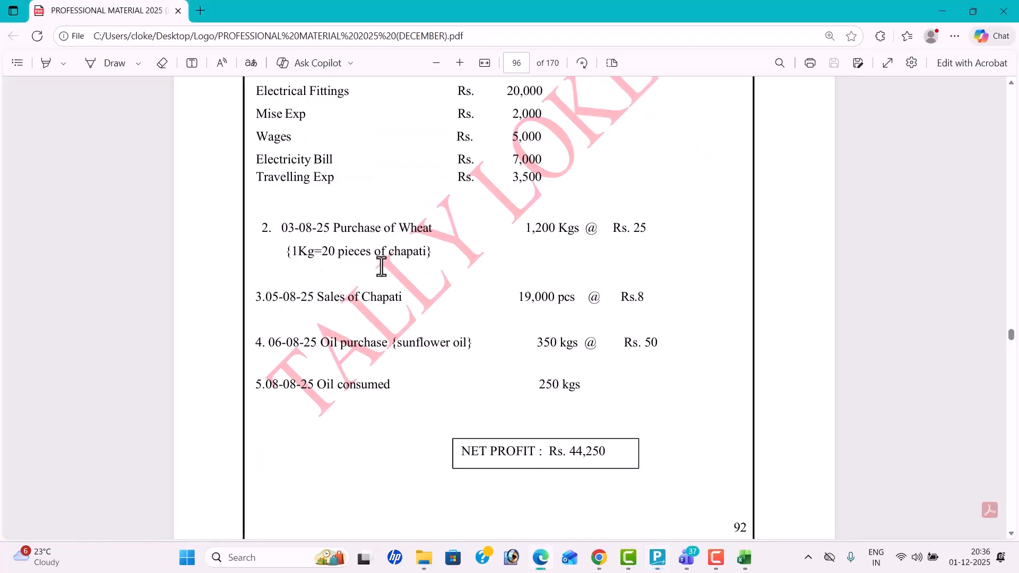
key("alt+Tab")
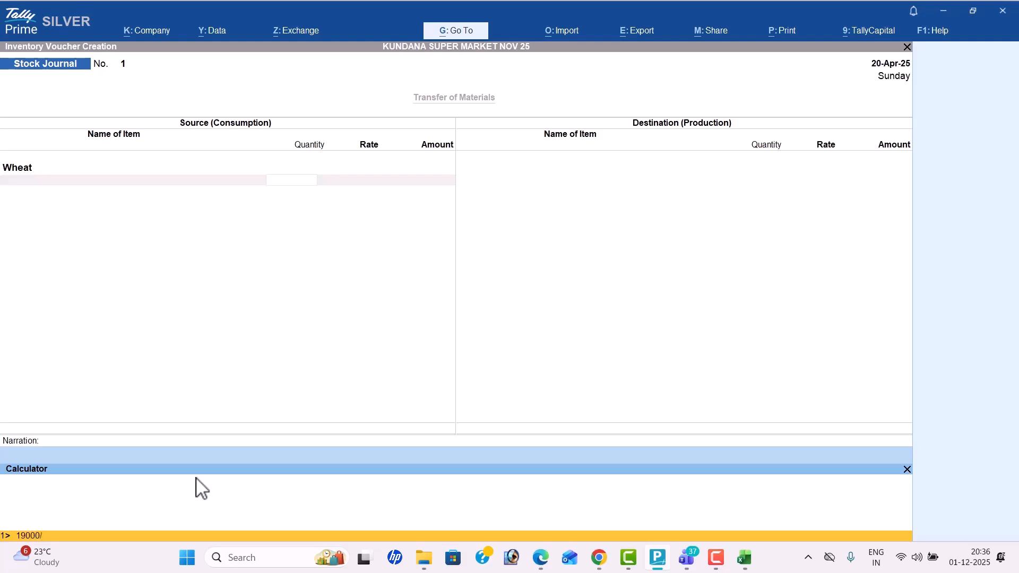
key("Return")
left_click(294, 182)
type("950")
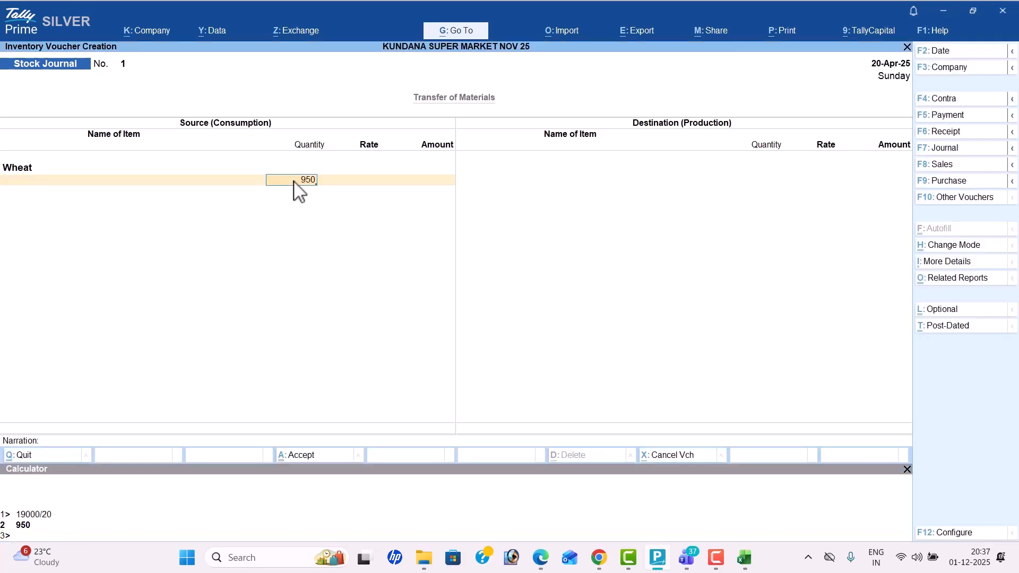
key("Return")
key("Return")
key("Return")
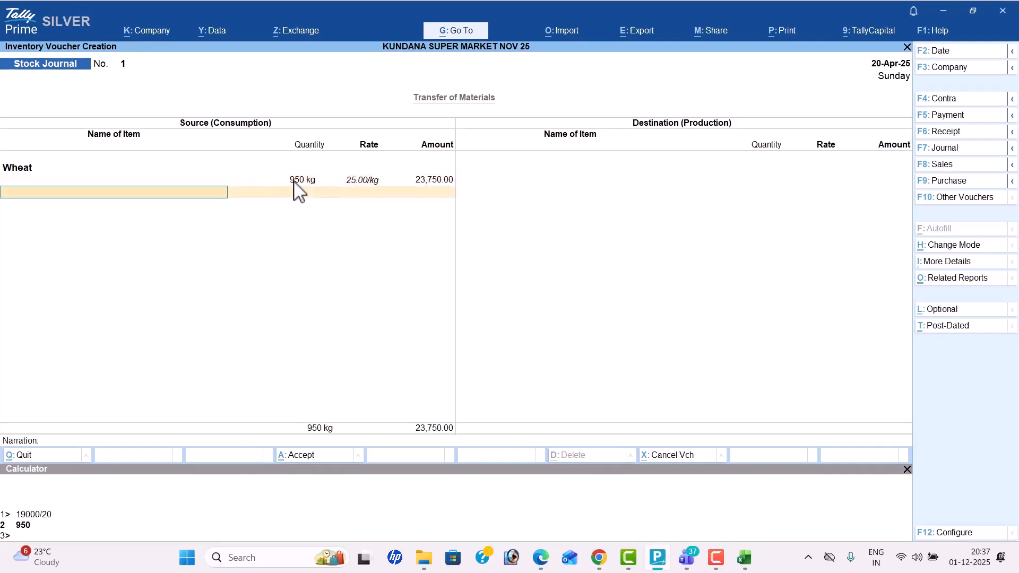
- Add Oil as the second consumed item with the exercise's 250 kg and end the source list
type("O")
key("Down")
key("Down")
key("Up")
key("Up")
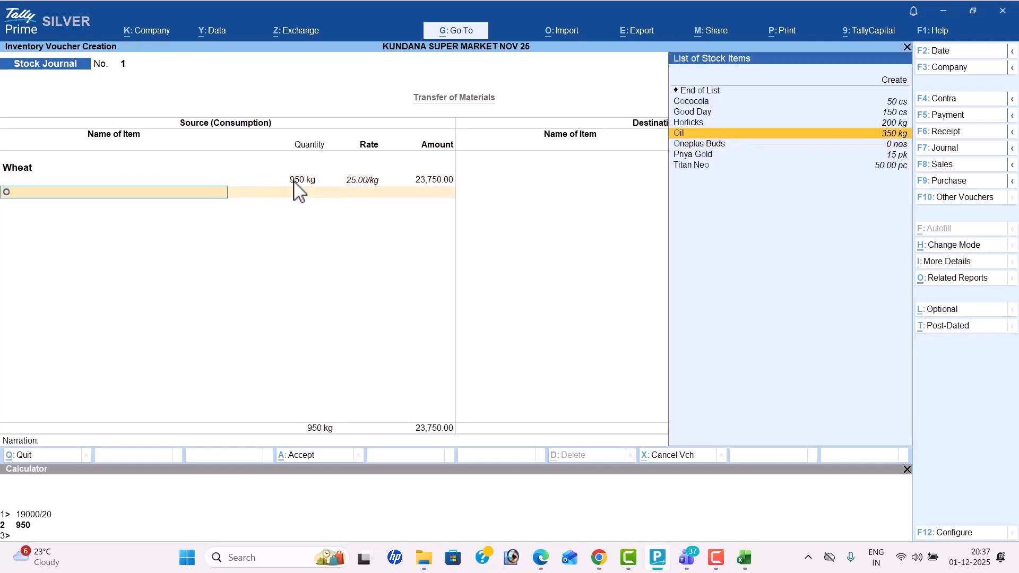
key("Return")
key("alt+Tab")
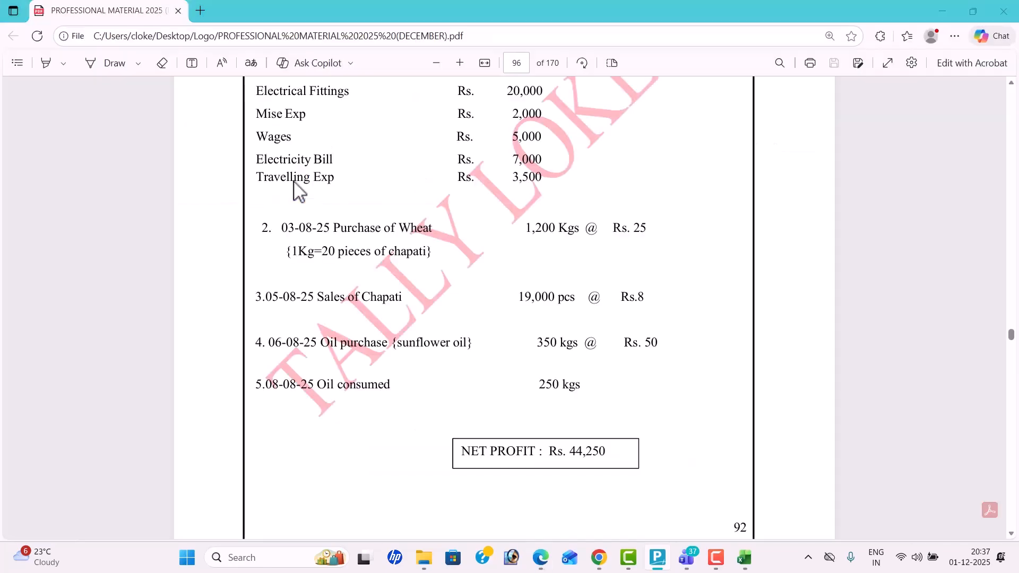
left_click_drag(533, 384, 596, 387)
key("alt+Tab")
type("250")
key("Return")
key("Return")
key("Return")
key("Return")
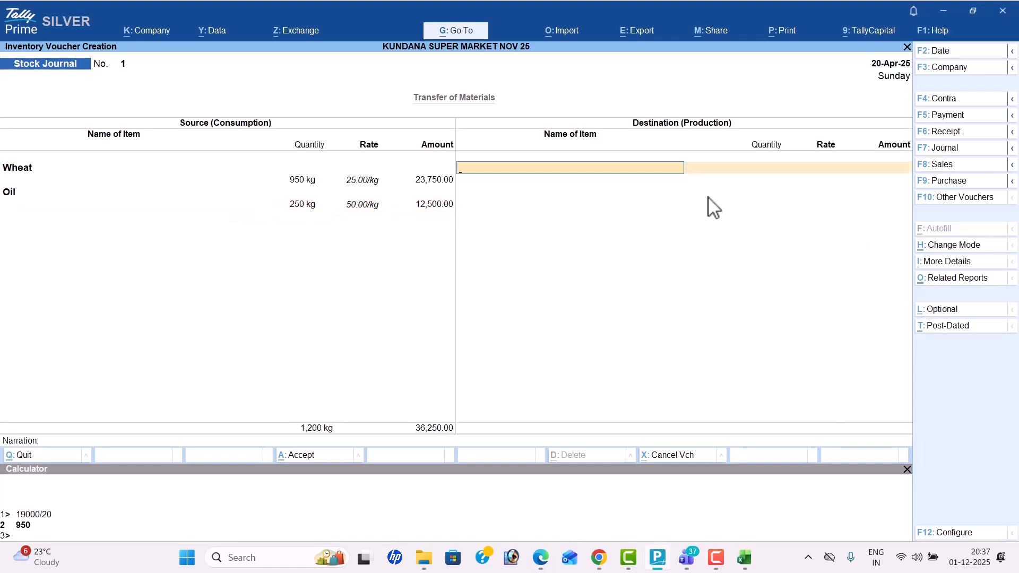
- Start a new stock item named Chapati under the Primary group from the production side of the stock journal
key("alt+c")
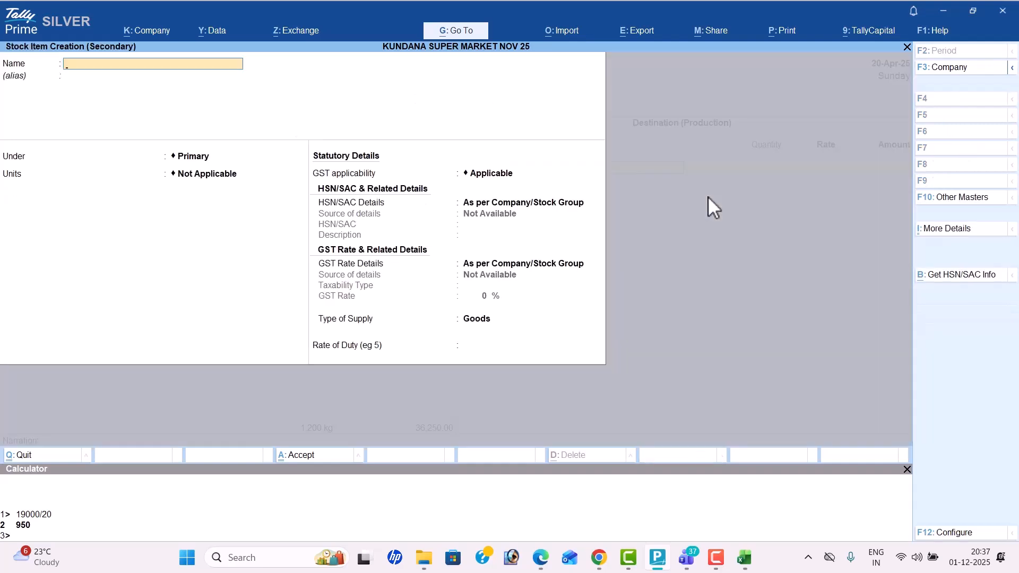
type("Oi")
type("ha")
key("Return")
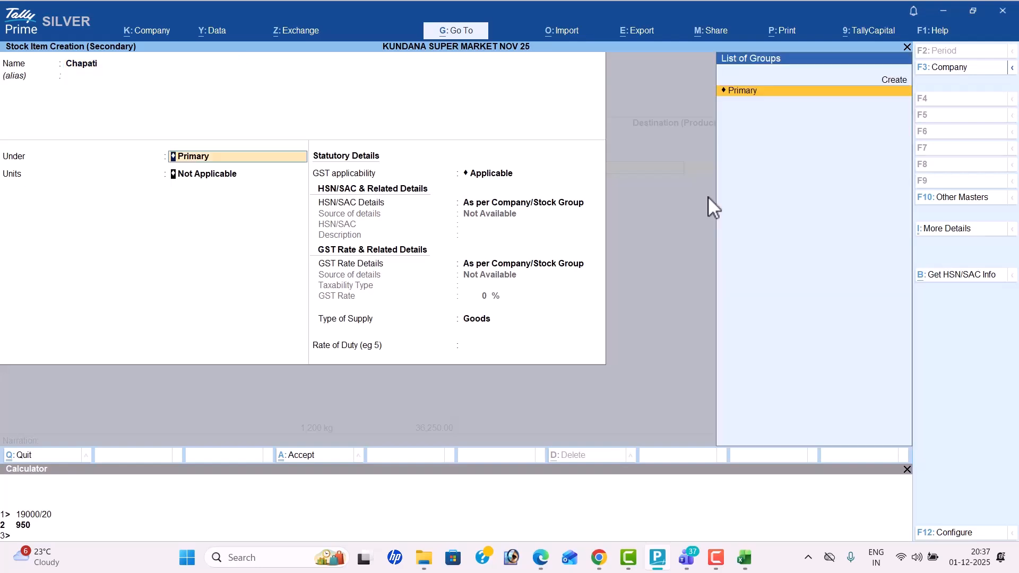
key("Return")
- Set Chapati's unit to pc, keep the default GST details and save the stock item
key("Down")
key("Down")
key("Down")
key("Down")
key("Down")
key("Down")
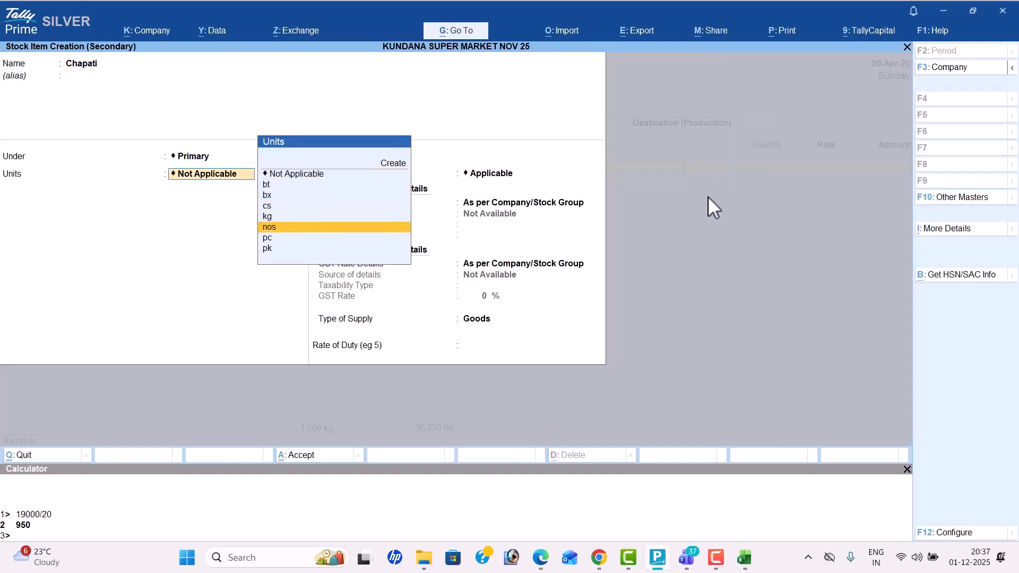
key("Return")
key("Return")
key("Return")
key("Return")
key("Return")
key("Return")
key("Return")
key("Return")
- Enter the produced chapati as 19,000 pc with an amount of 36250, then end the production list and skip the narration
type("19,000")
key("Return")
key("Return")
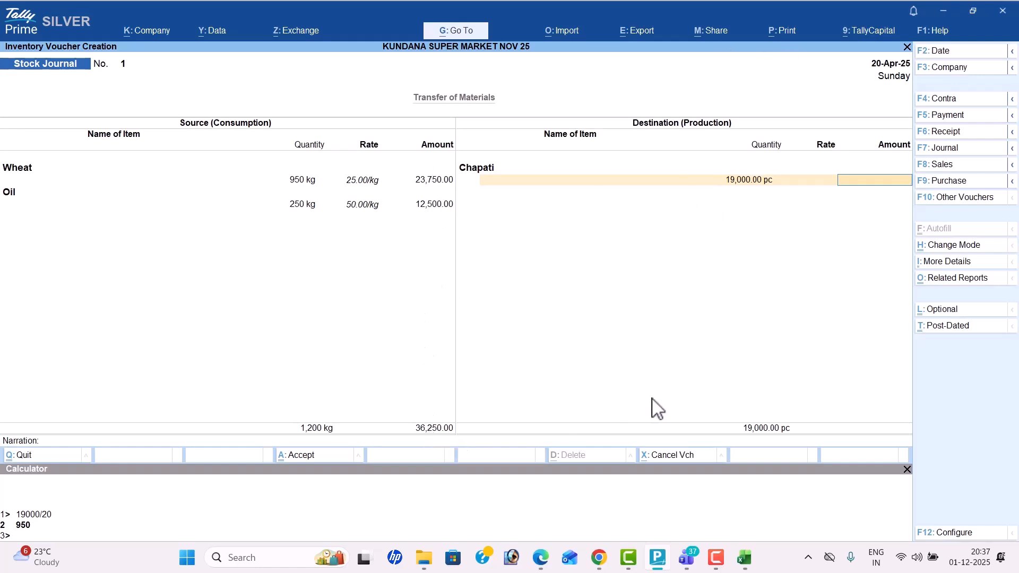
type("36250")
key("Return")
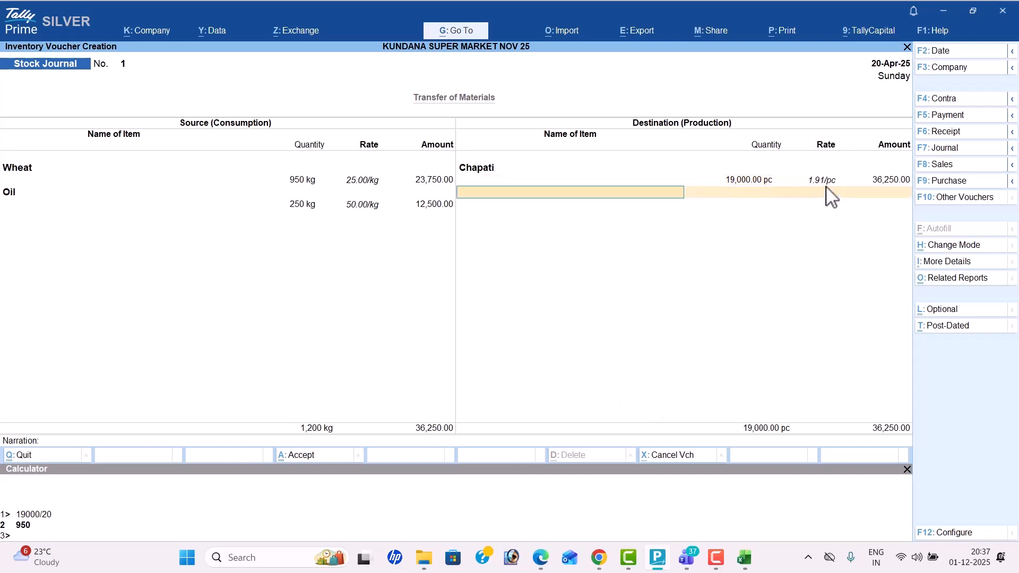
key("Return")
key("Return")
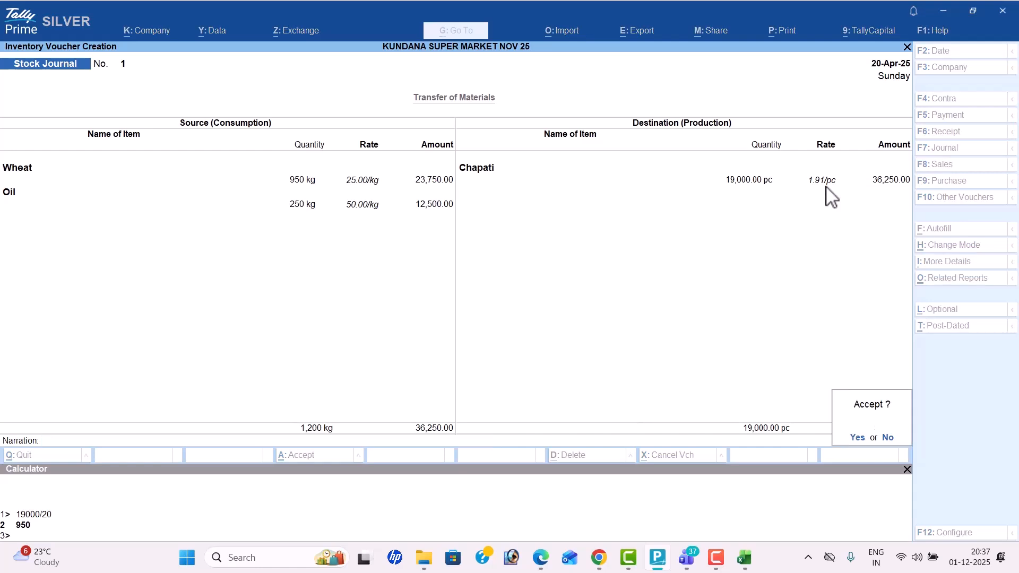
- Accept the stock journal and start a sales voucher with Cash as the party, keeping the default party details
key("Return")
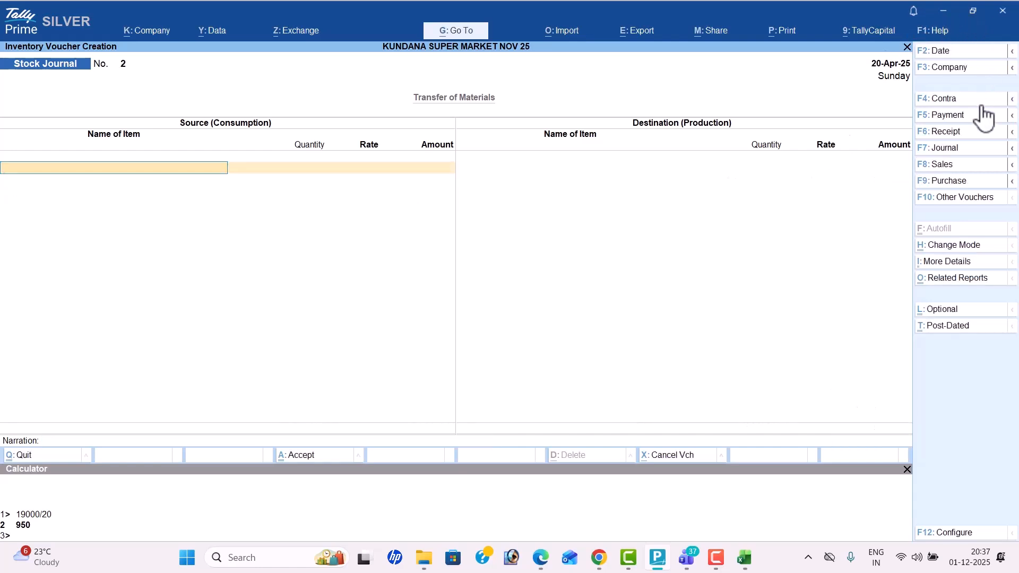
left_click(968, 166)
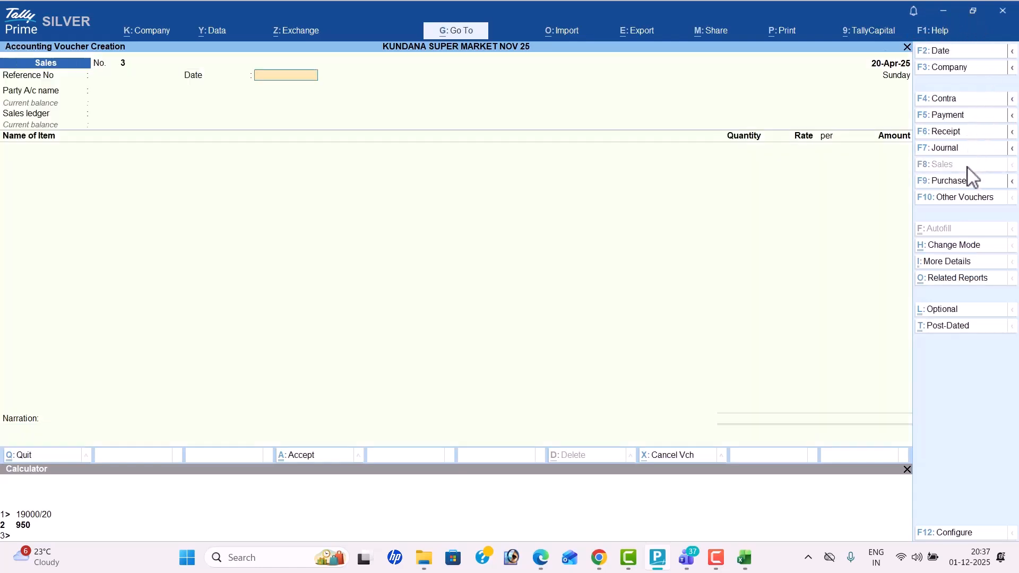
key("Return")
key("Return")
key("Return")
key("Return")
key("Return")
key("Return")
key("Return")
key("Return")
key("Return")
key("Return")
key("Return")
key("Return")
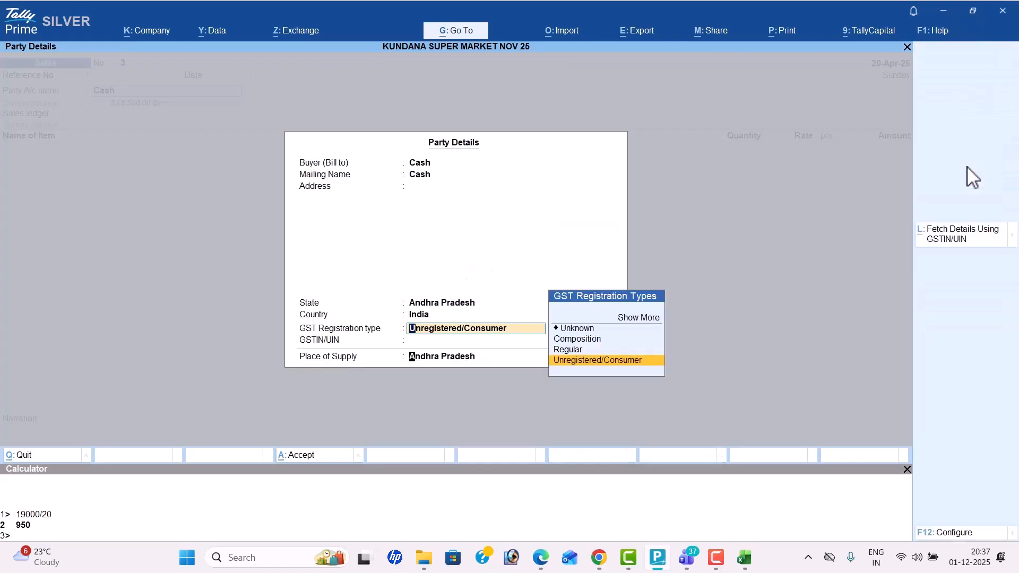
key("Return")
- Add Chapati to the sales voucher with the exercise's 19,000 pc at a rate of 8
key("Down")
key("Return")
type("19000")
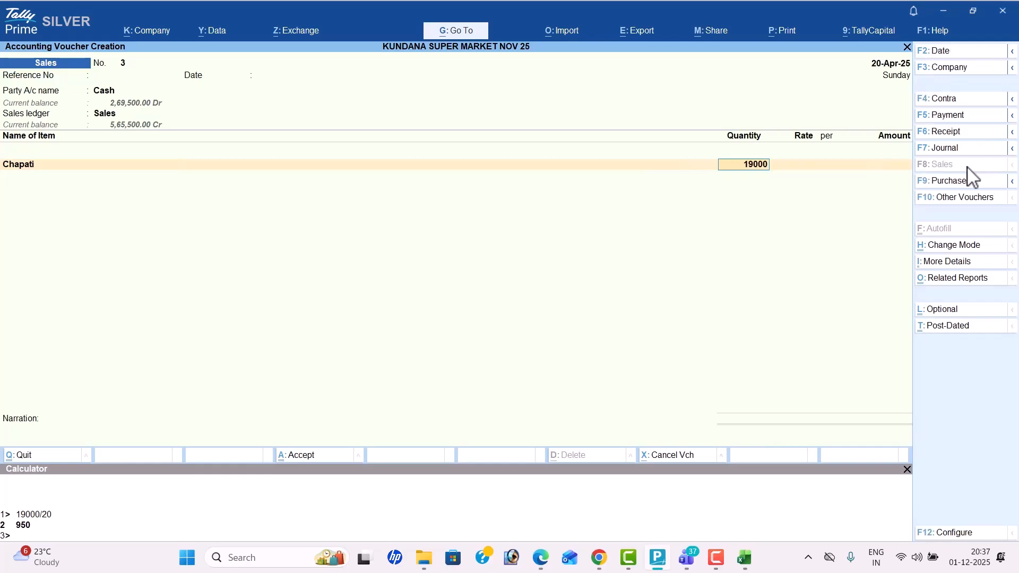
key("Return")
key("alt+Tab")
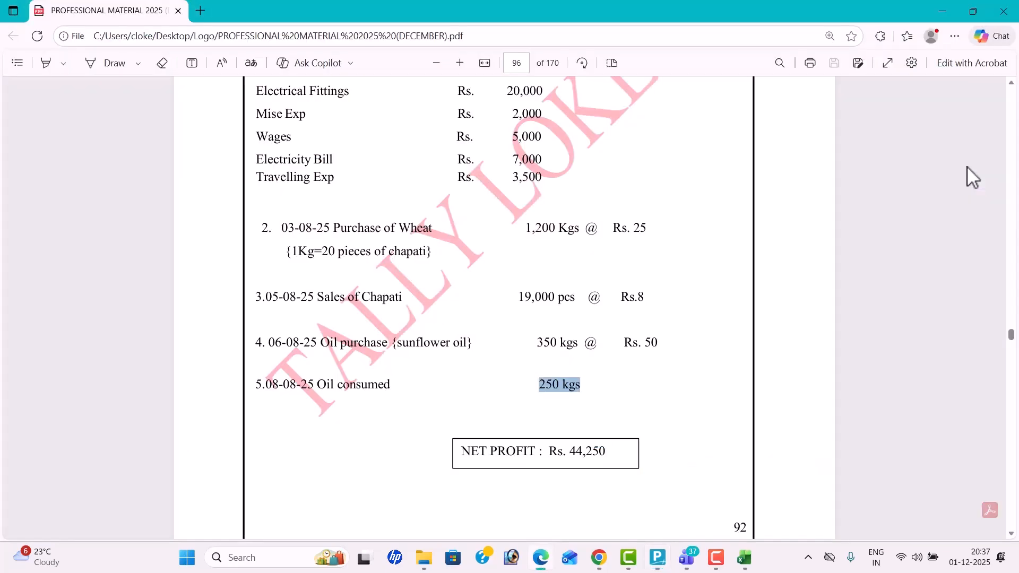
key("alt+Tab")
type("8")
key("Return")
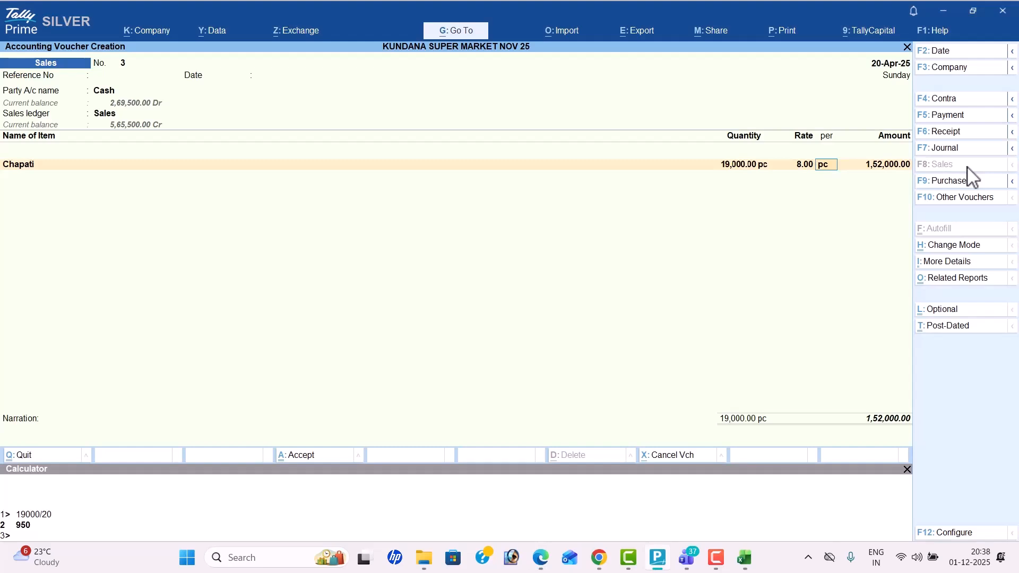
- End the item list, save the chapati sales voucher and decline sending its details for e-Way Bill generation
key("Return")
key("Return")
key("Return")
key("Down")
key("Return")
key("Return")
key("Return")
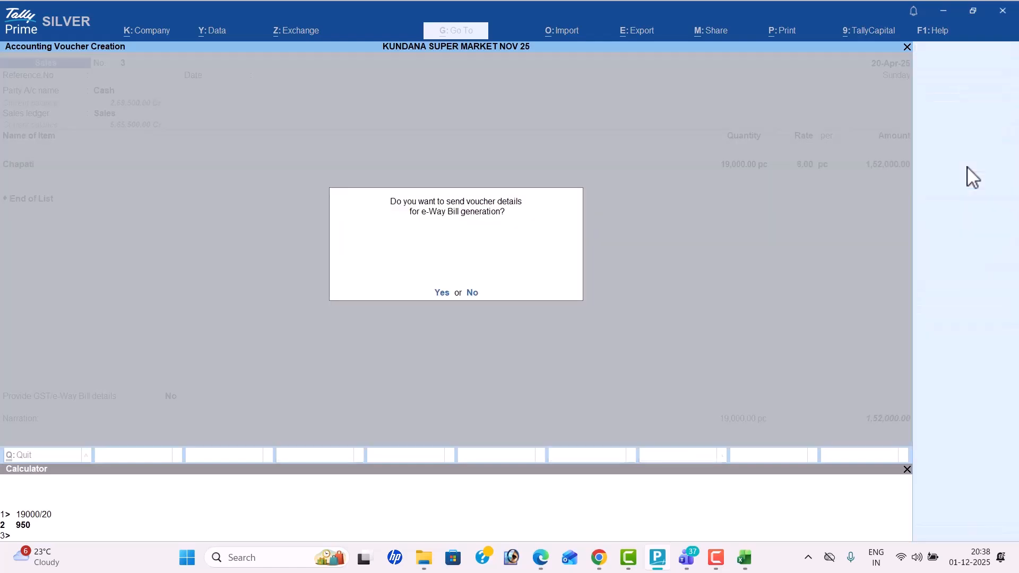
key("n")
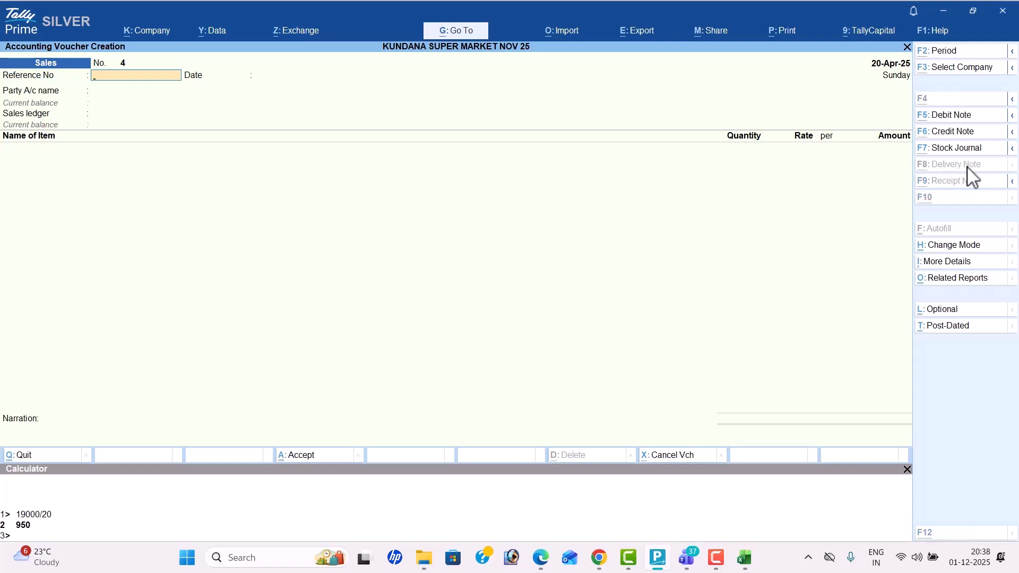
- Look over the rest of the Waltair Hotels exercise and the exercise that follows it in the PDF material
key("alt+Tab")
scroll(967, 167, "up", 6)
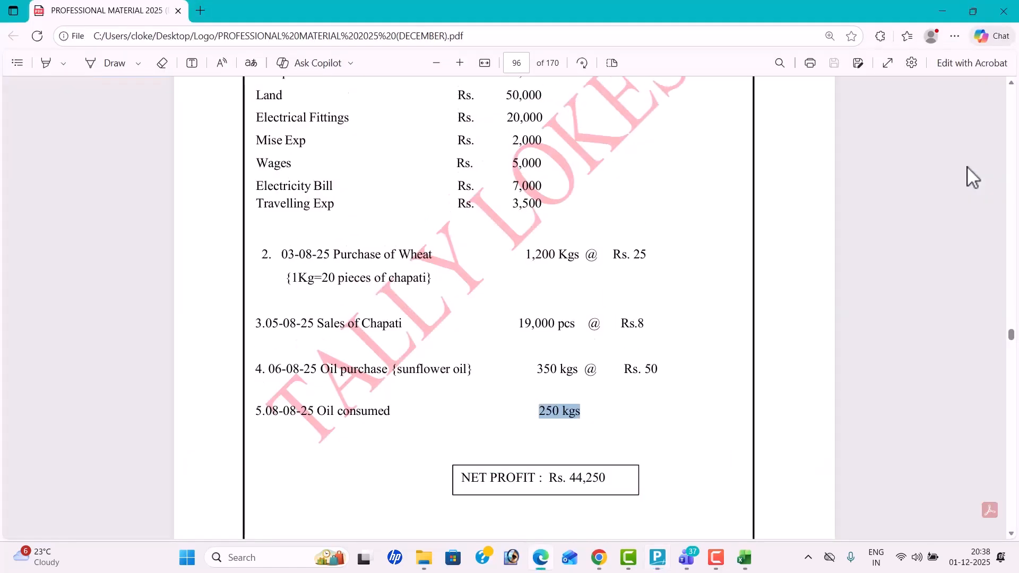
scroll(967, 167, "down", 8)
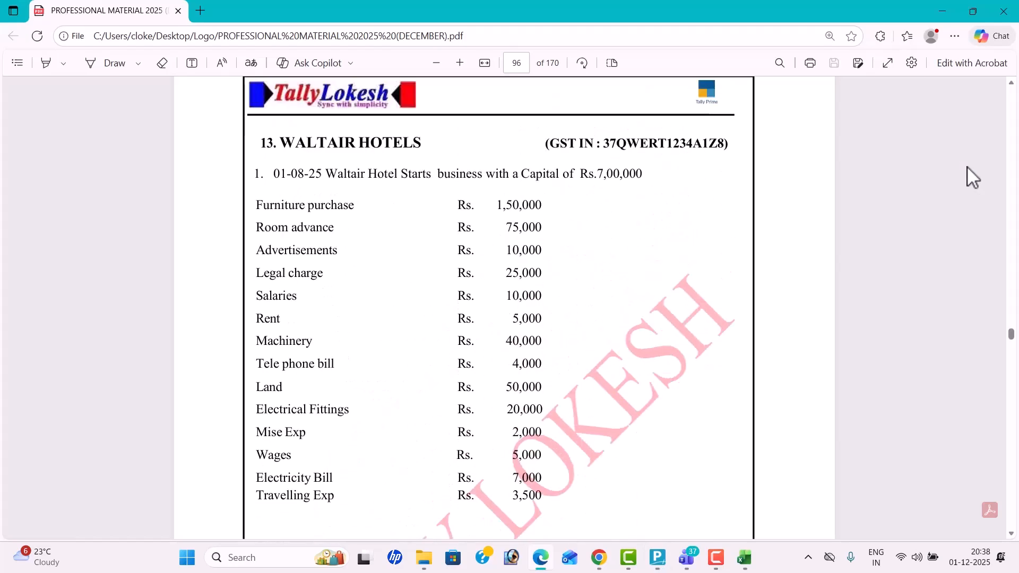
scroll(967, 166, "down", 5)
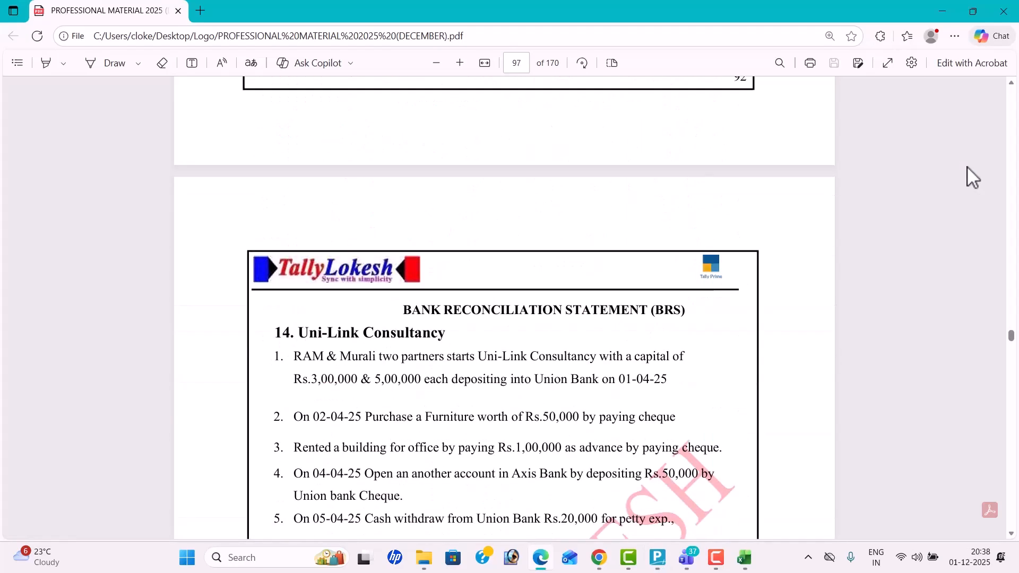
key("alt+Tab")
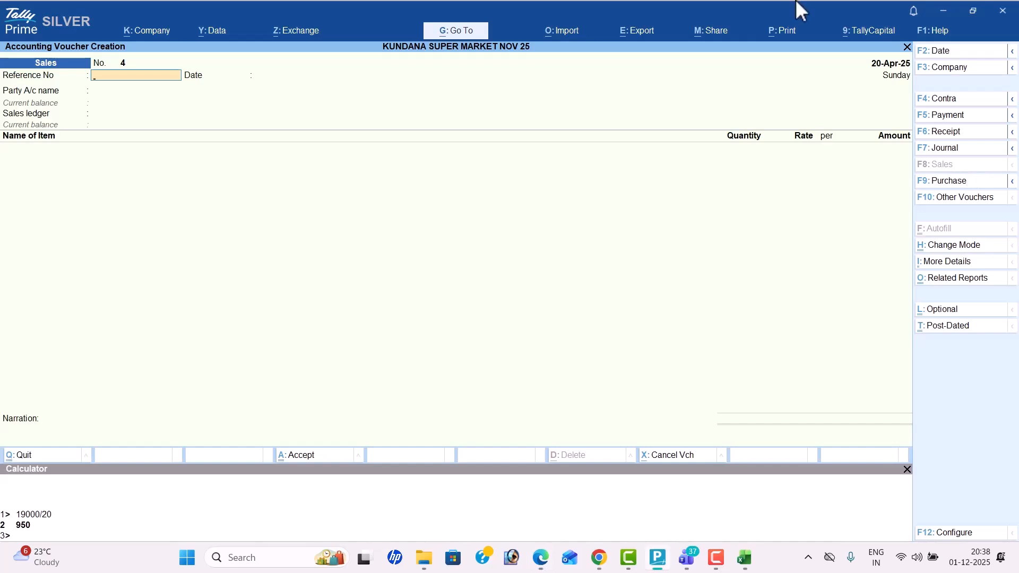
- Quit voucher entry to return to the Gateway of Tally and close the calculator
key("Escape")
key("y")
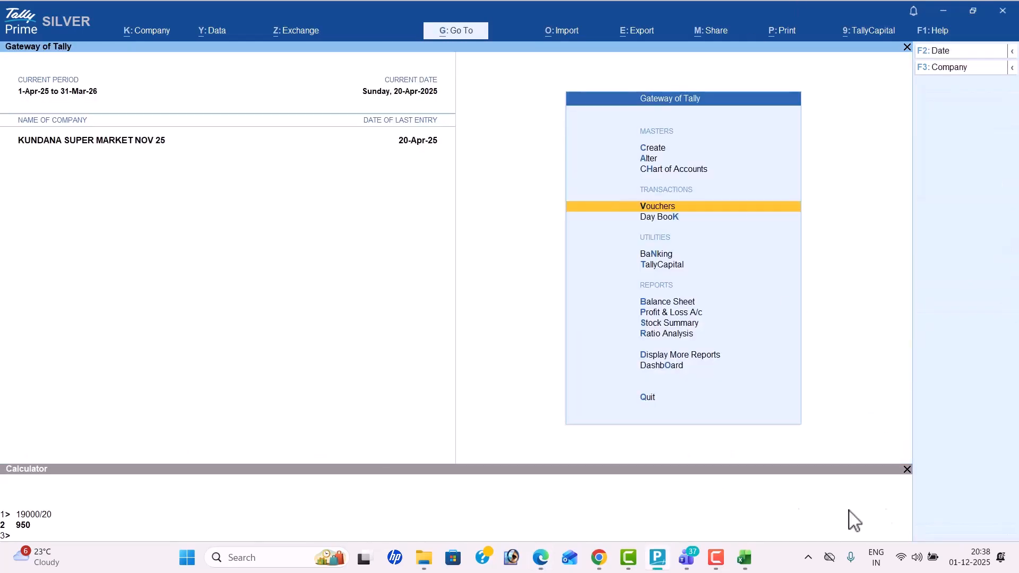
left_click(907, 469)
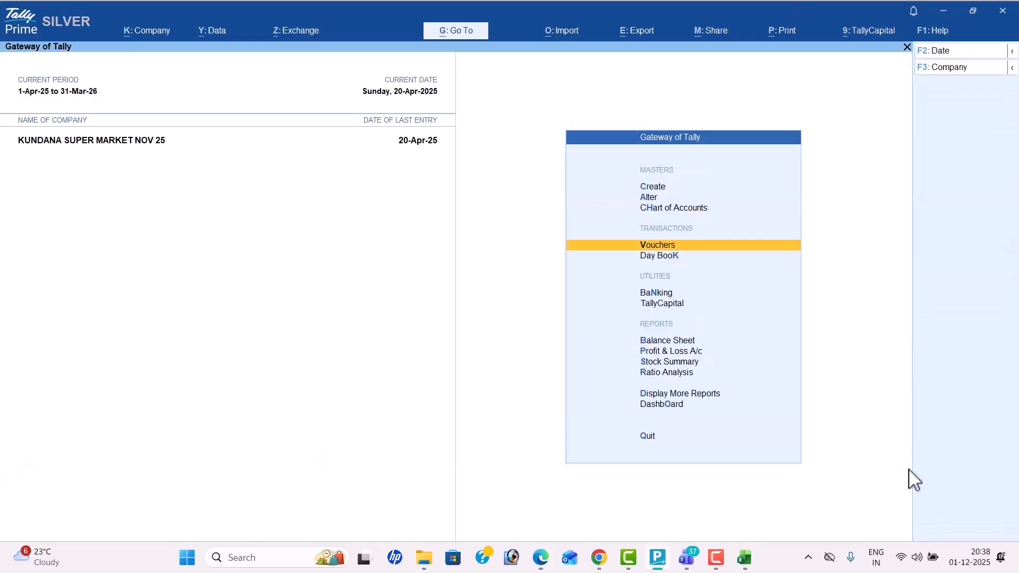
- Switch to the Tally Batch 79 meeting in Microsoft Teams and leave the call
key("alt+Tab")
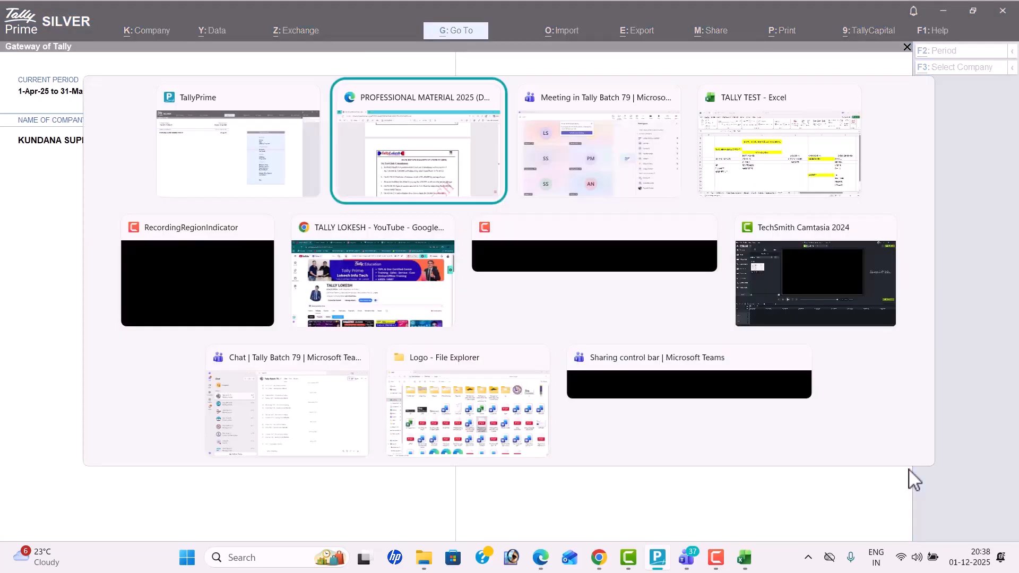
key("alt+Tab")
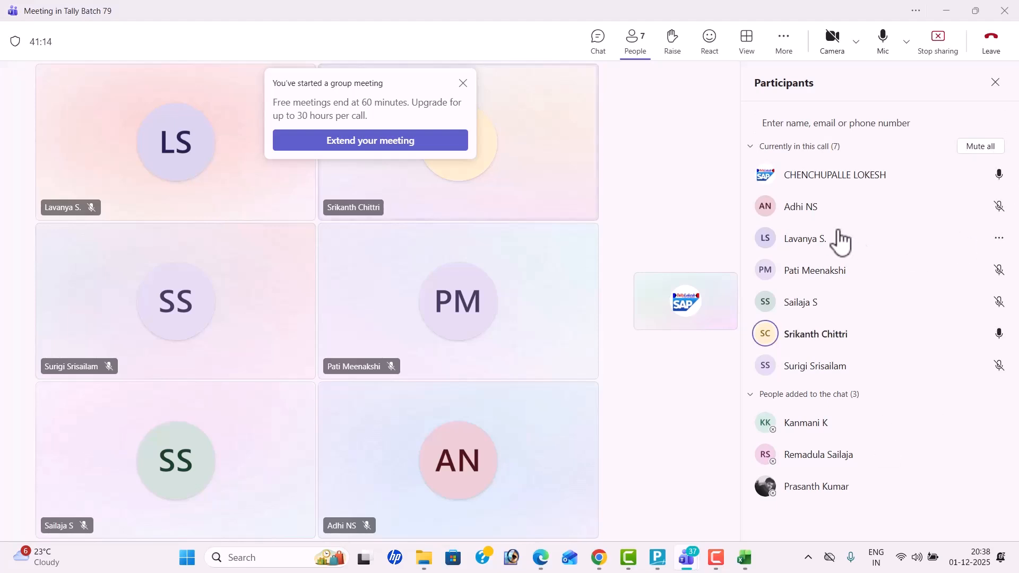
left_click(990, 49)
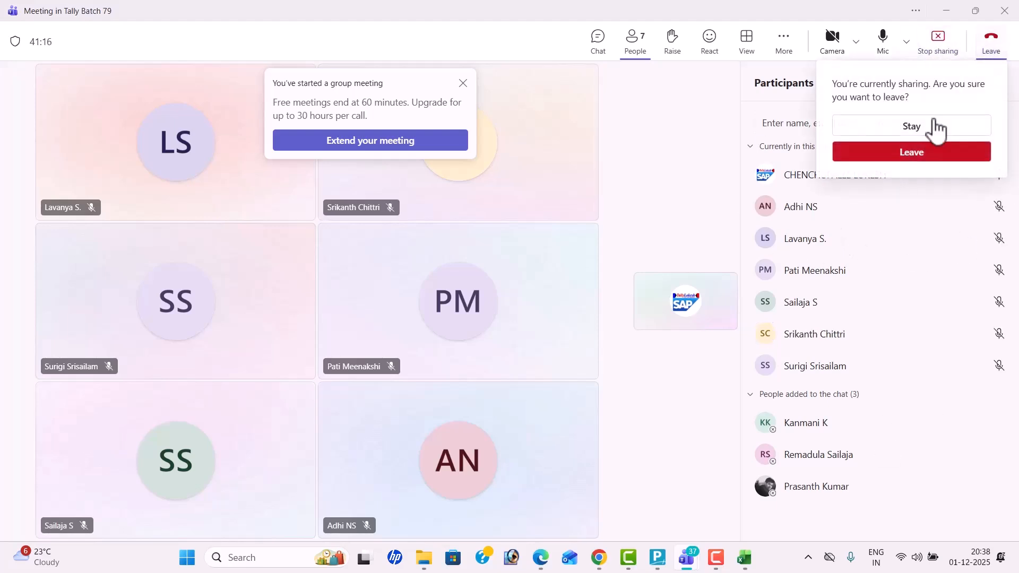
left_click(911, 160)
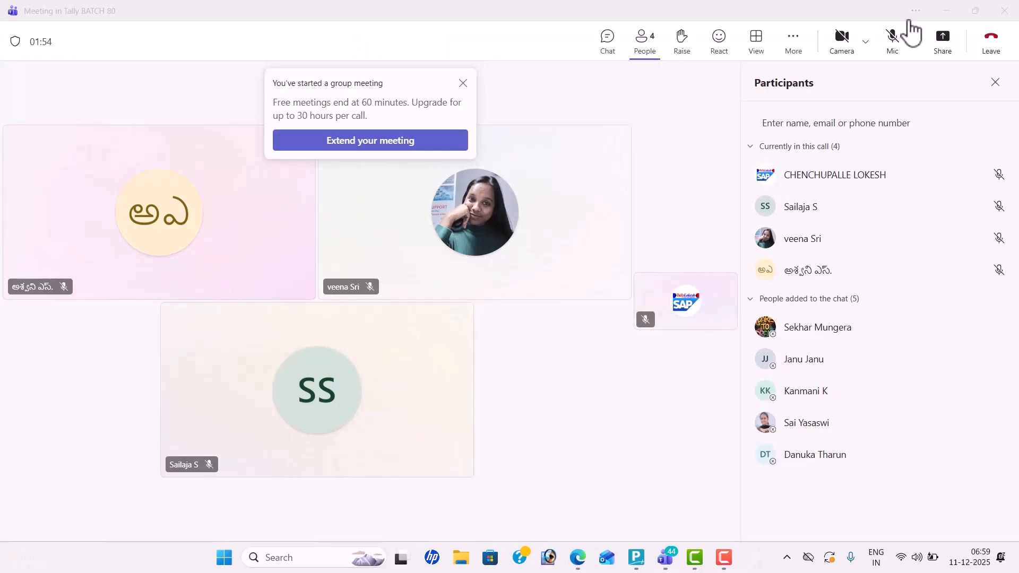
- Unmute the microphone in the Tally BATCH 80 meeting, share the whole screen and switch to TallyPrime
left_click(893, 42)
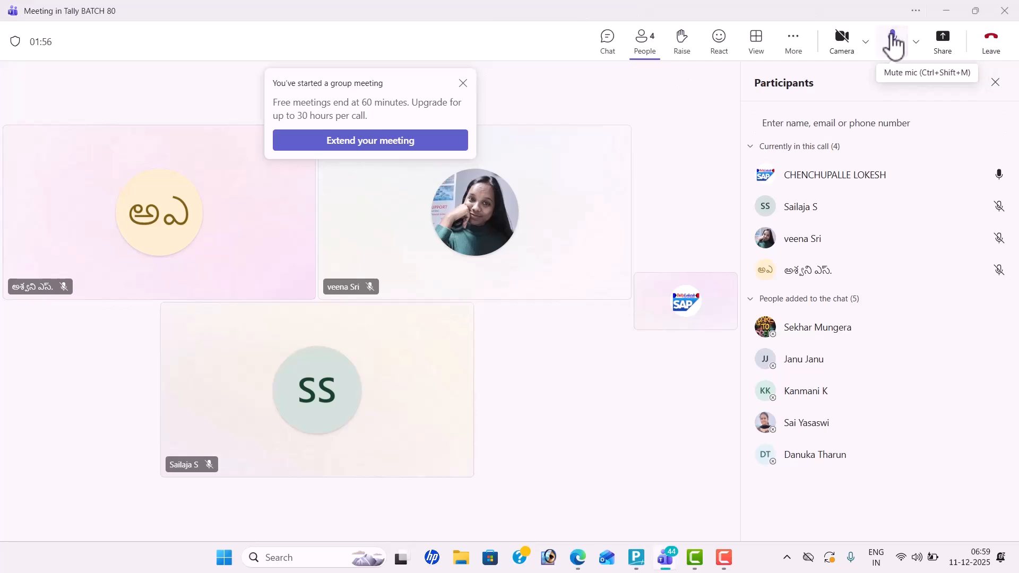
left_click(940, 43)
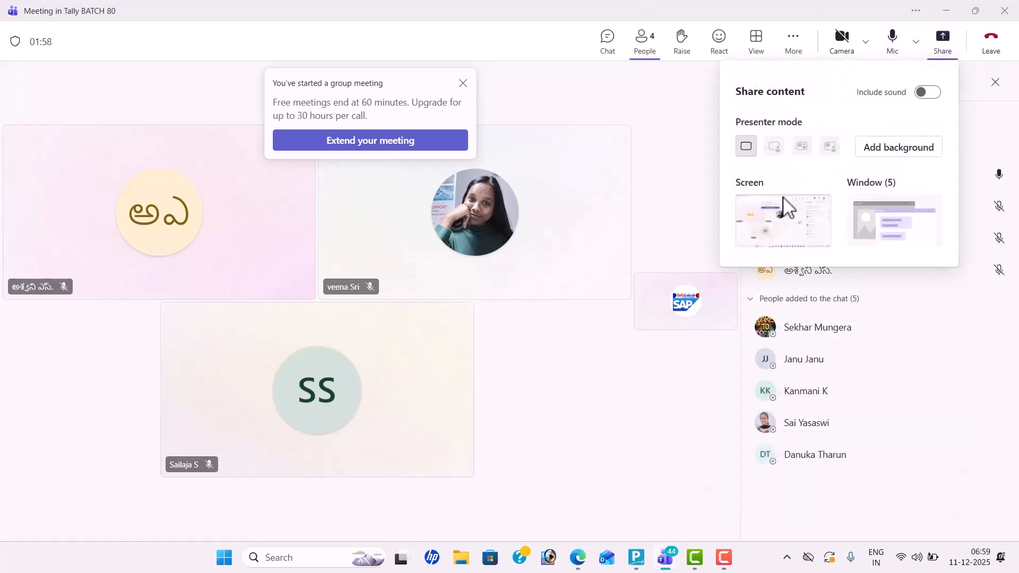
left_click(780, 220)
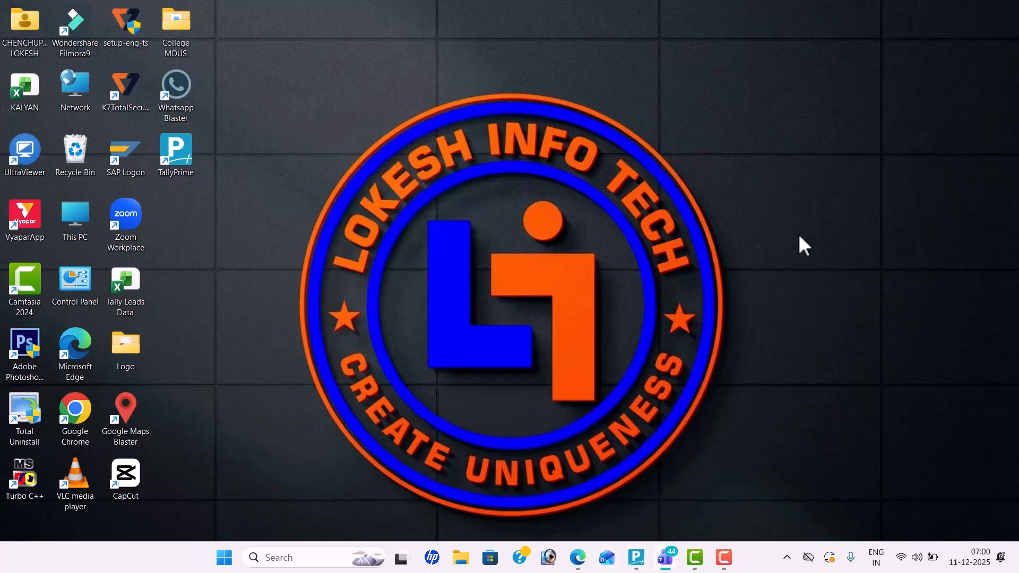
left_click(638, 566)
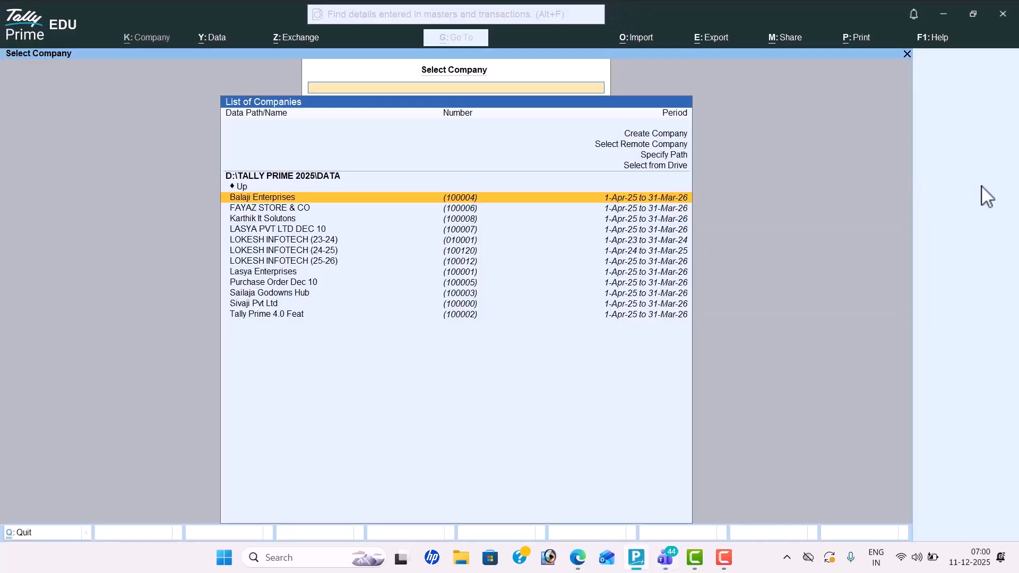
- Return to the Teams meeting, request the absent chat members to join the call and minimize the meeting window
key("alt+Tab")
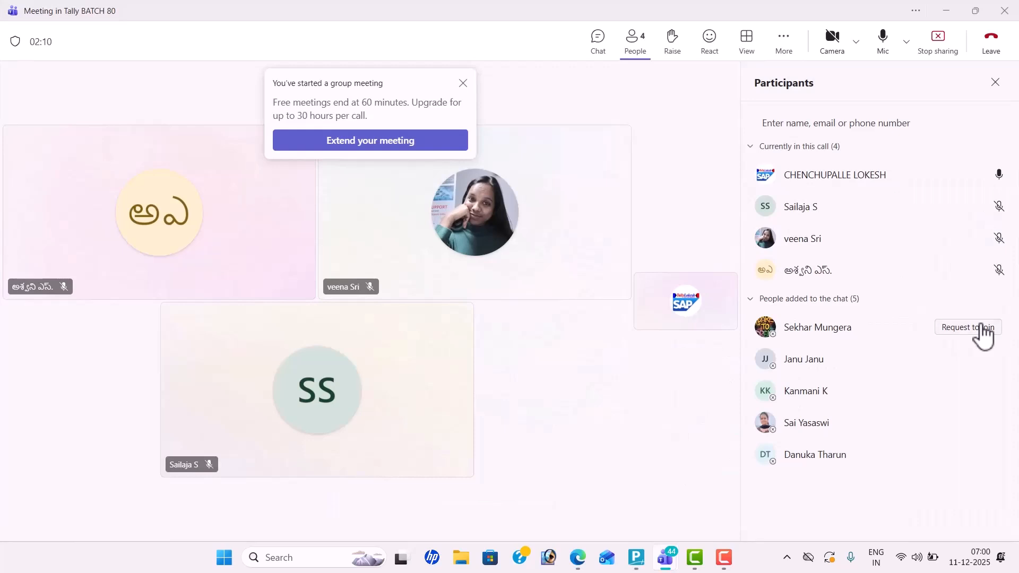
left_click(979, 327)
left_click(986, 358)
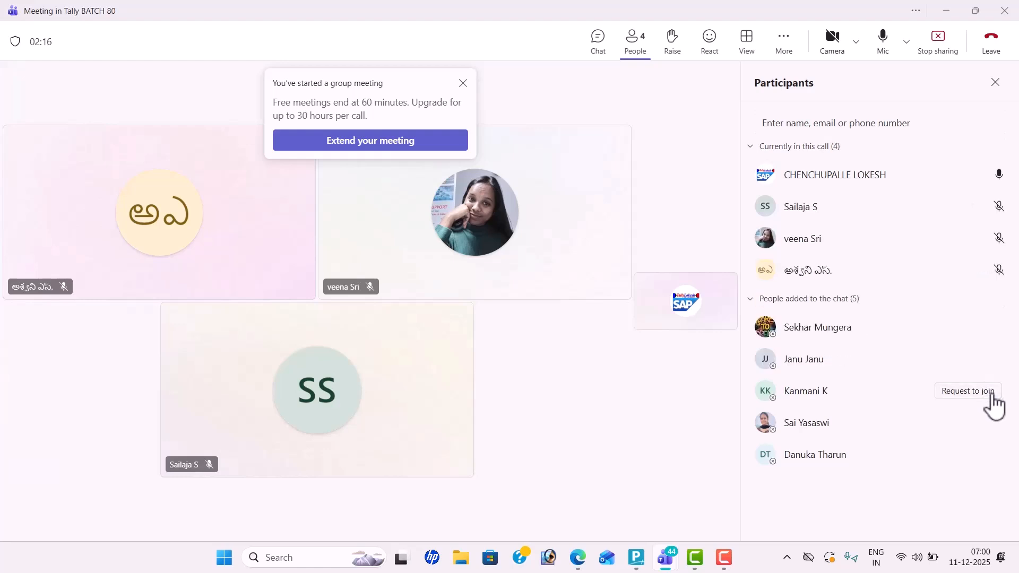
left_click(991, 394)
left_click(990, 423)
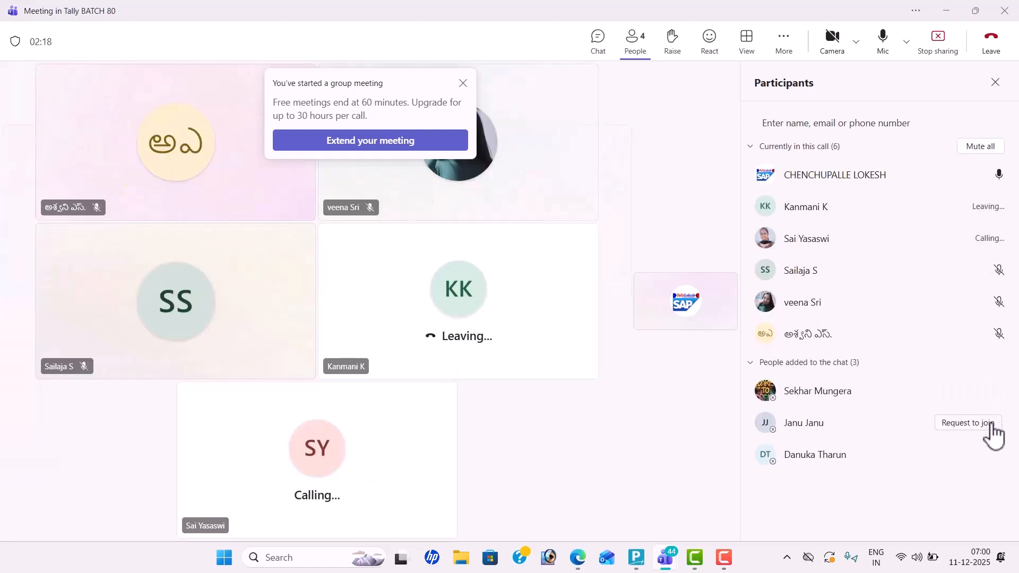
left_click(989, 455)
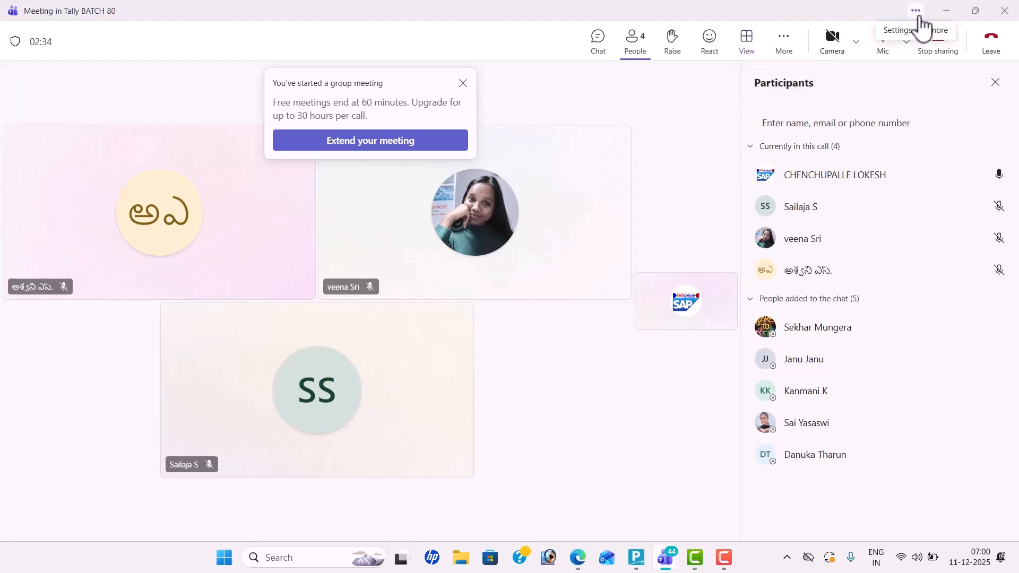
left_click(945, 12)
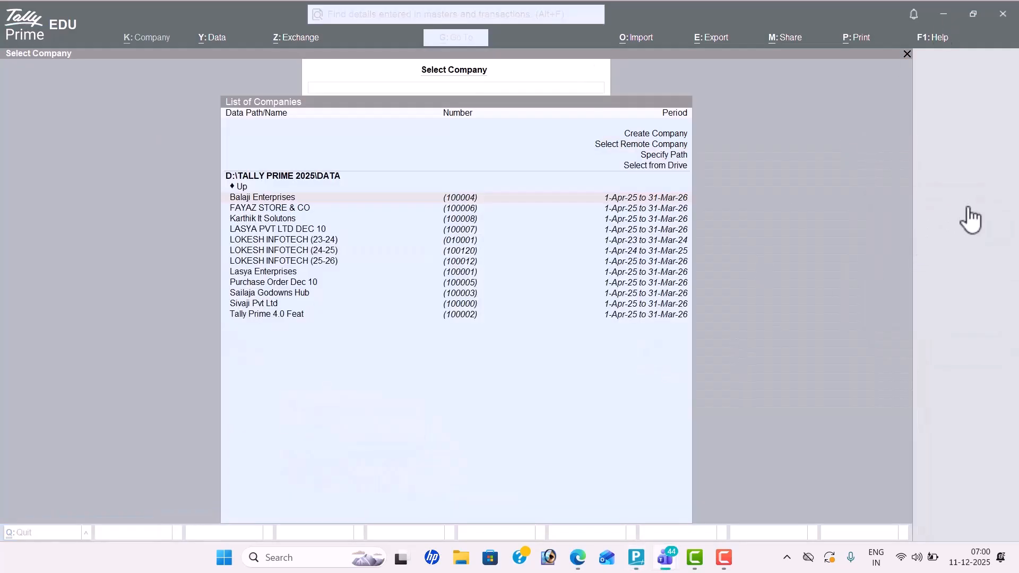
- Switch to the PDF material in Edge and read the Budget introduction and exercise 10, JANU & ASSOCIATE
left_click(578, 557)
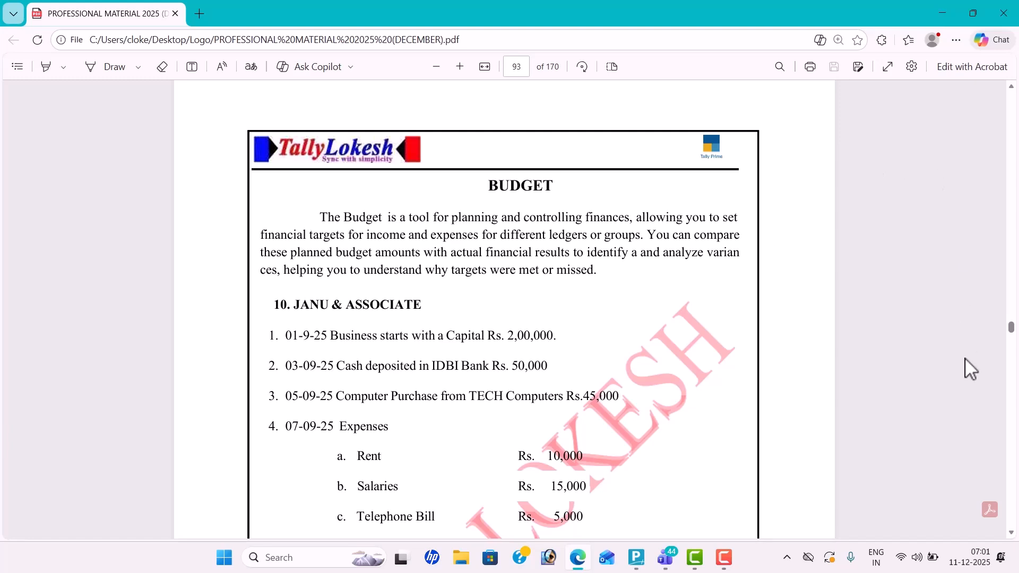
left_click(1011, 532)
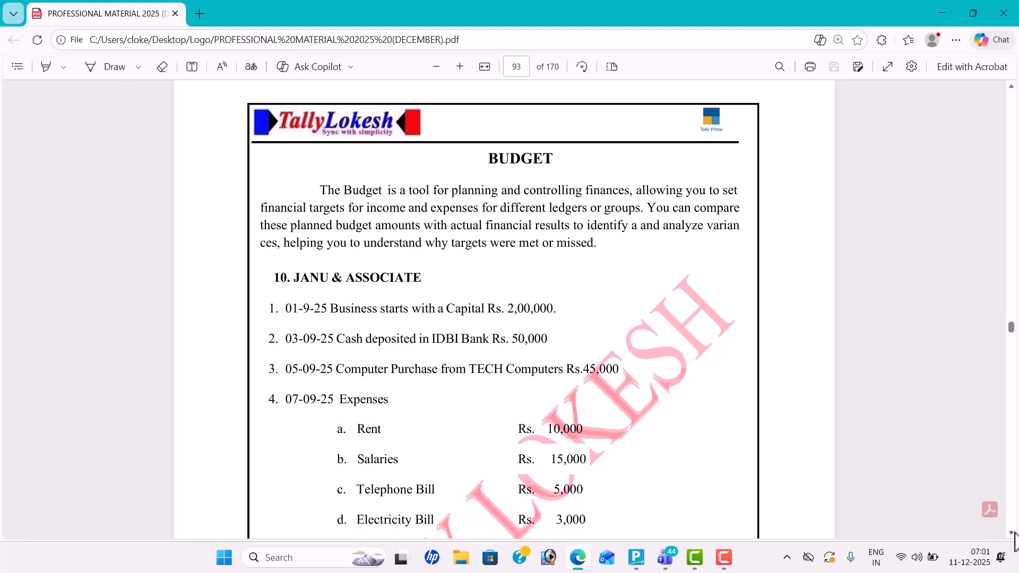
scroll(1014, 537, "down", 2)
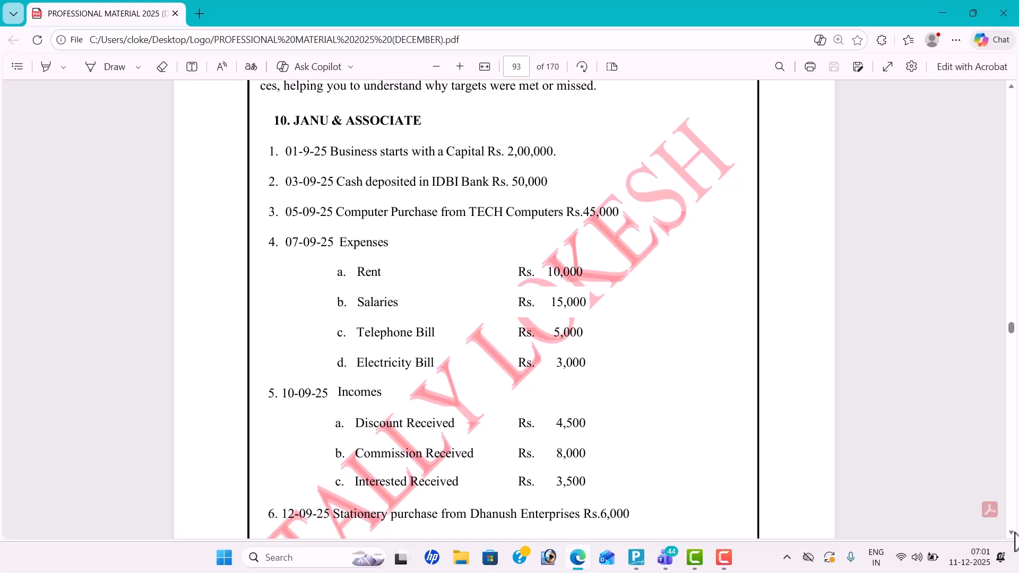
scroll(1014, 533, "down", 1)
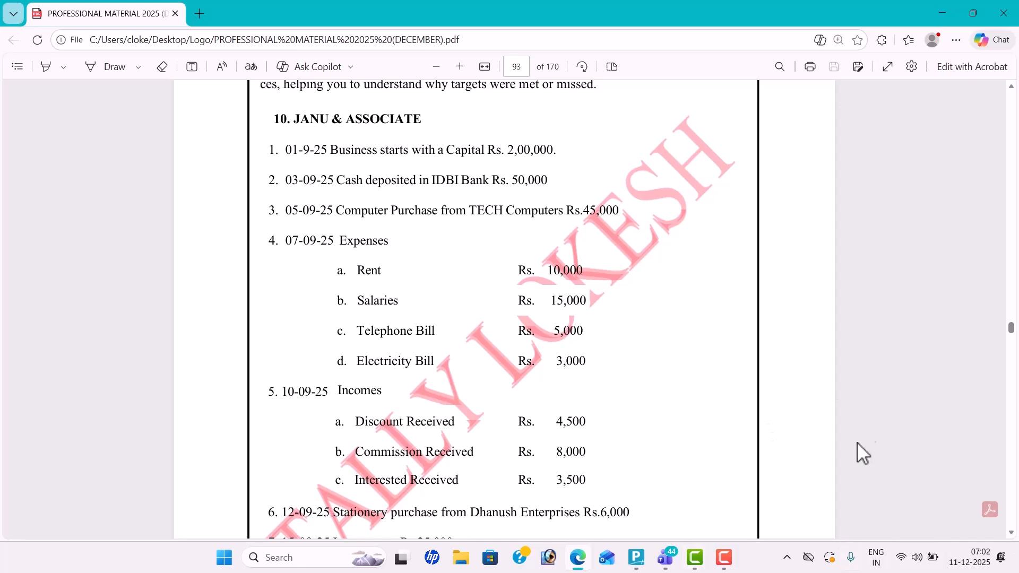
- Search Windows for Excel and open the recent TALLY TEST workbook
left_click(296, 555)
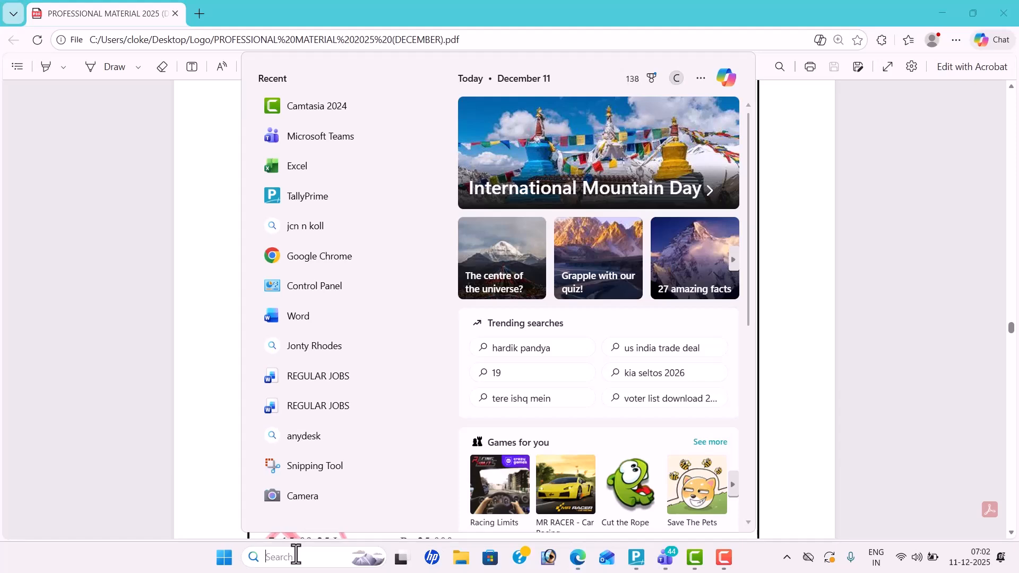
type("ta")
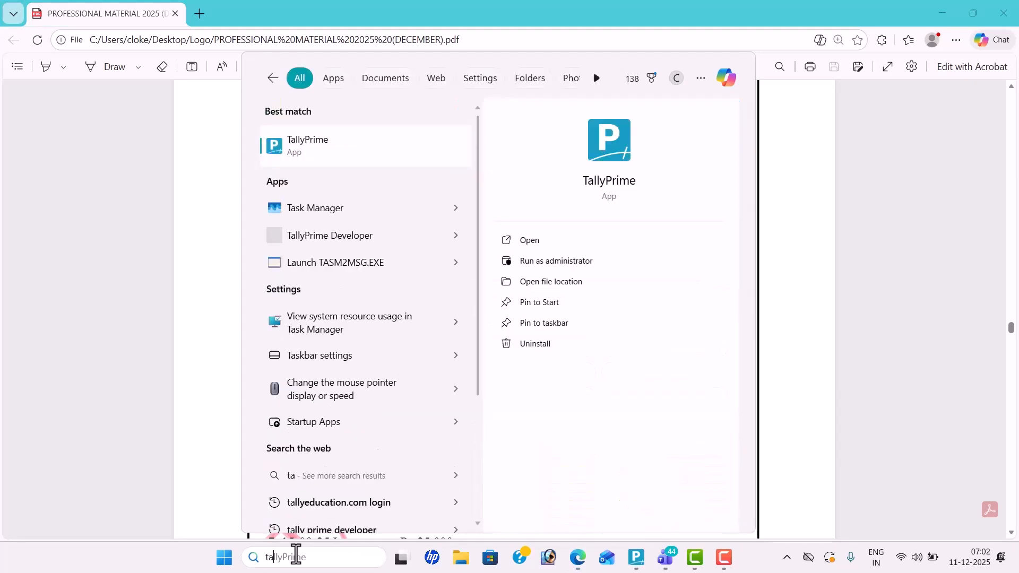
key("BackSpace")
key("BackSpace")
key("BackSpace")
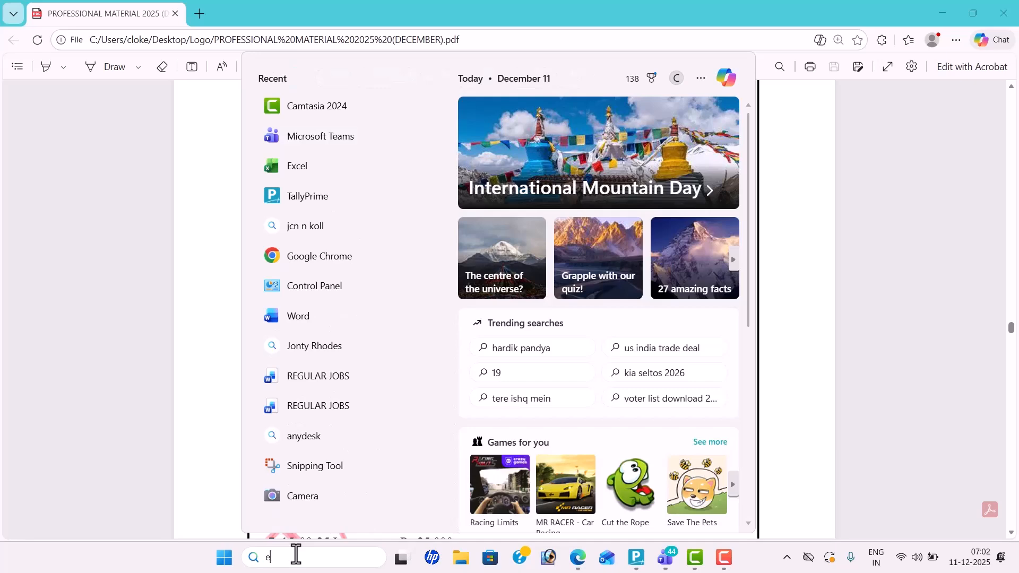
type("exc")
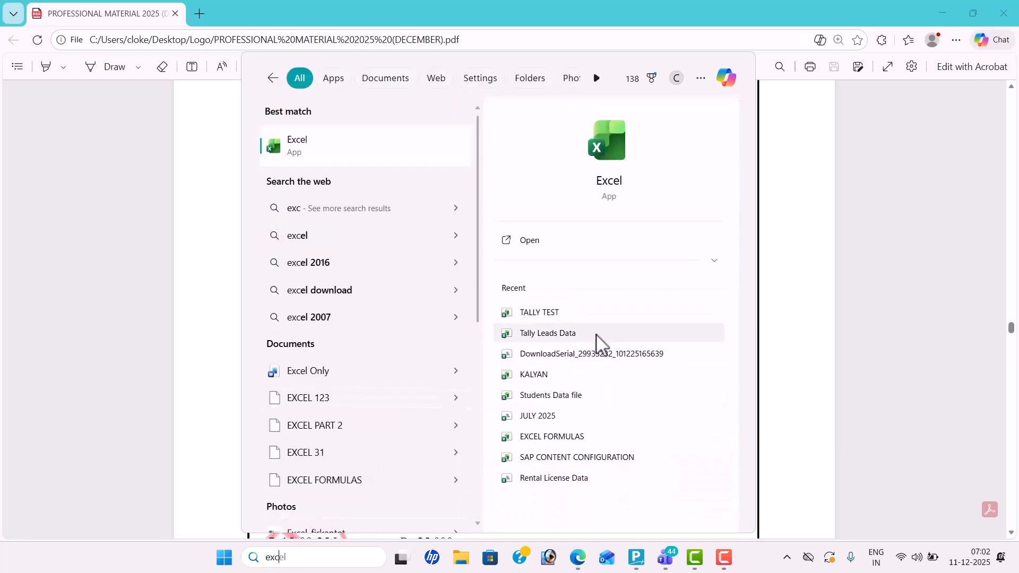
left_click(595, 317)
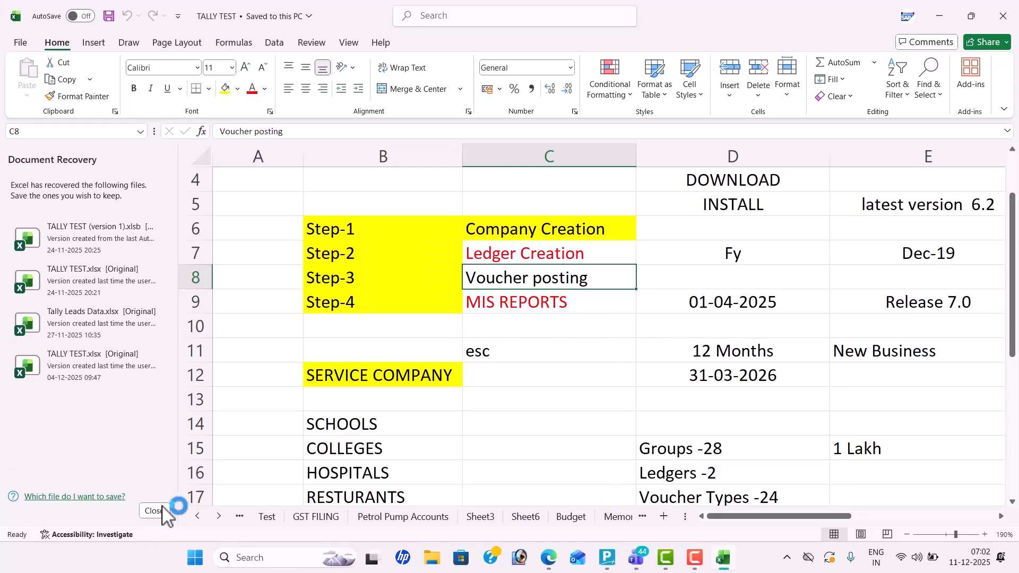
- Close the Document Recovery pane, choosing to view the recovered files later
left_click(159, 510)
left_click(206, 181)
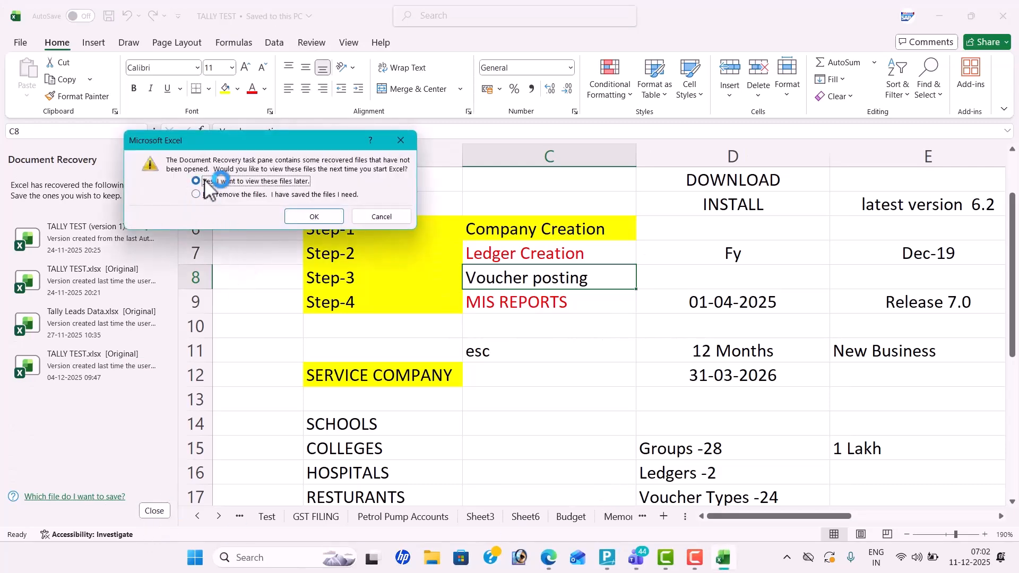
left_click(336, 218)
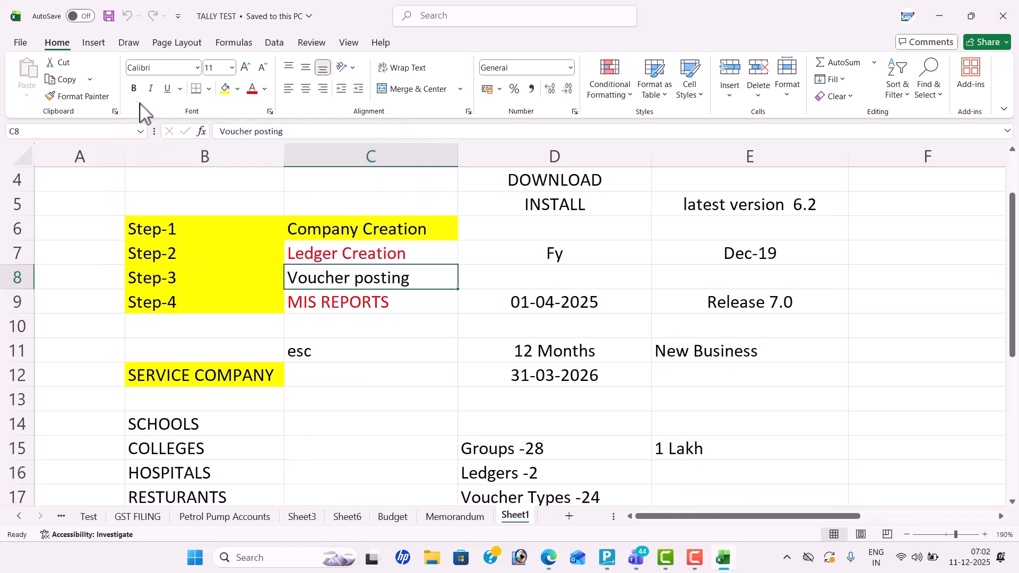
- Clear all contents and formatting from the whole of Sheet1
left_click(27, 161)
key("Delete")
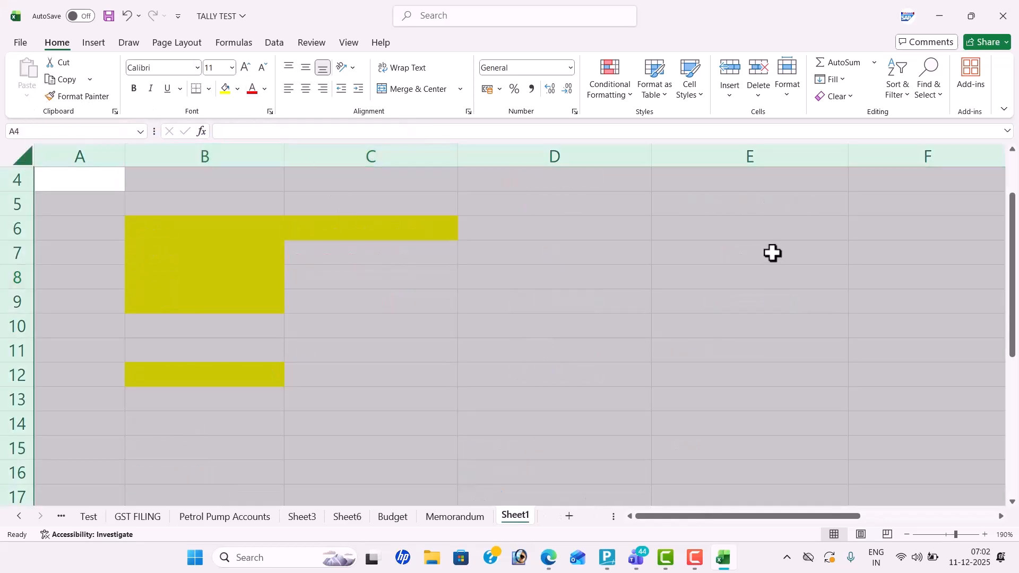
left_click(845, 97)
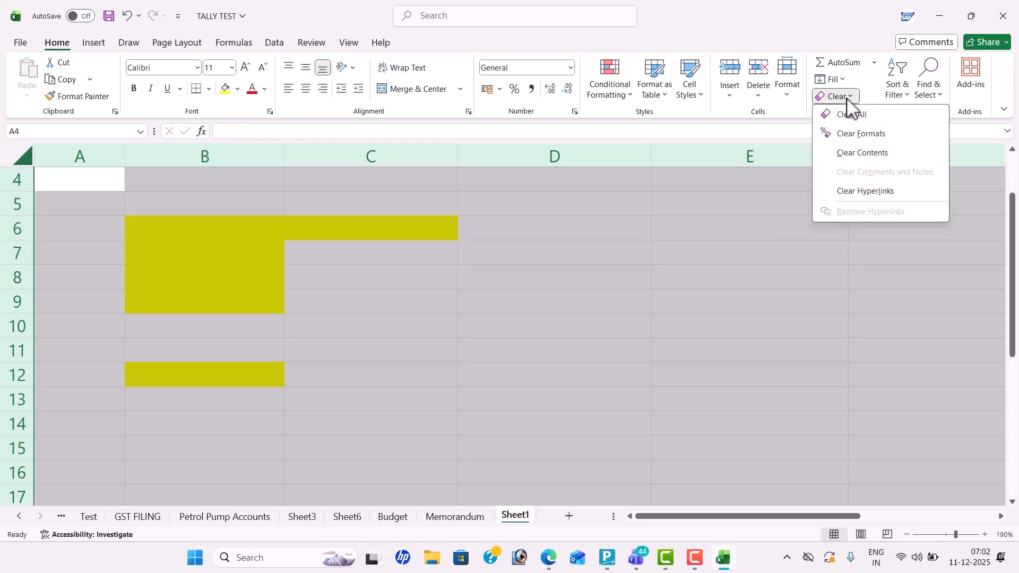
left_click(846, 114)
left_click(371, 320)
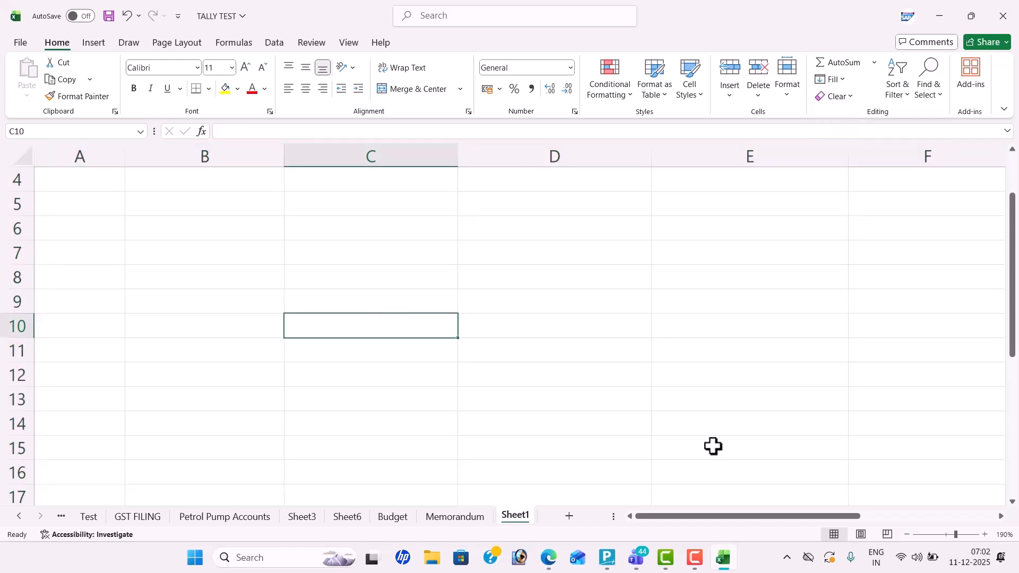
- Switch to TallyPrime, quit it and relaunch it through the Windows search
mouse_move(610, 569)
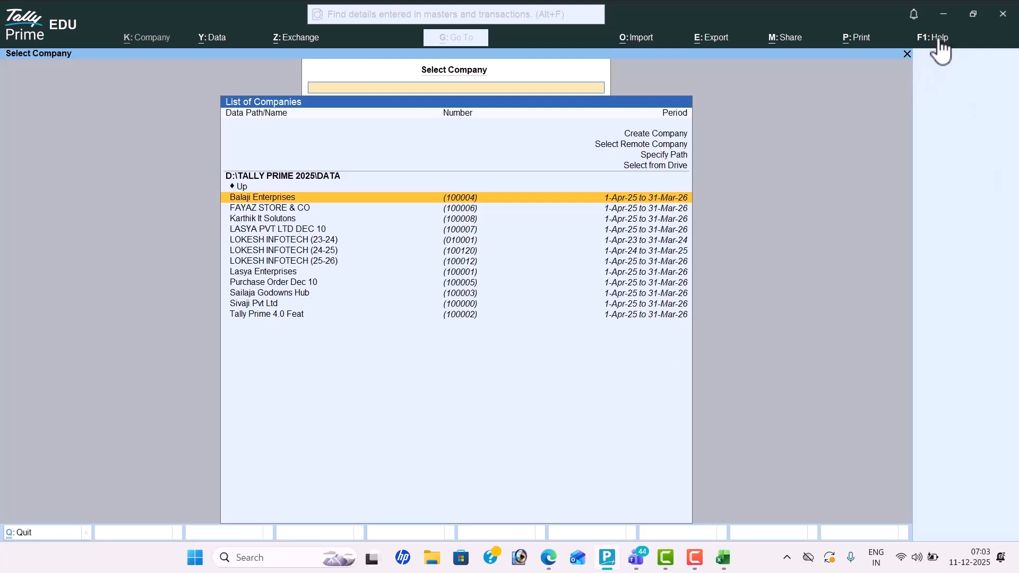
key("Escape")
key("Return")
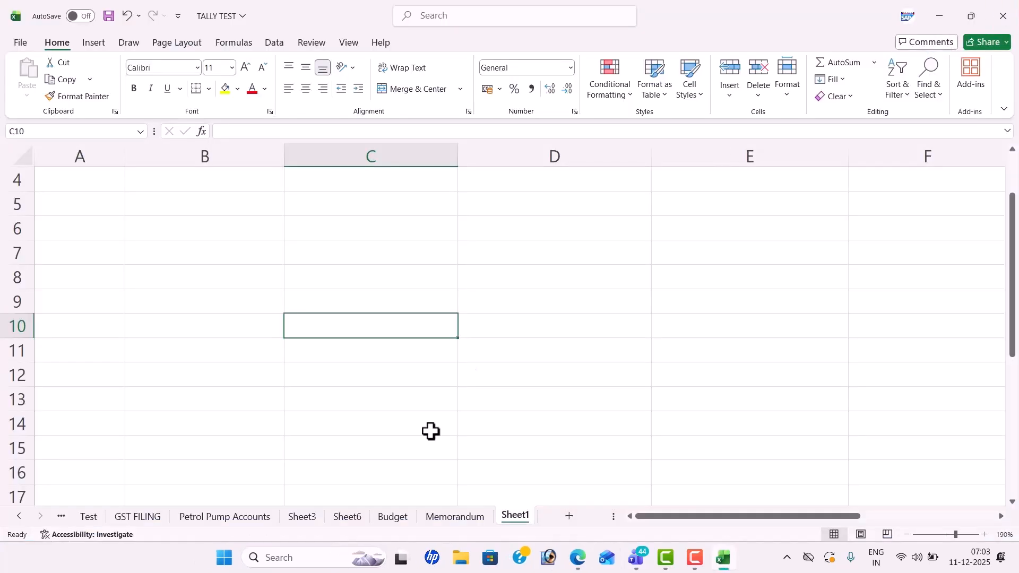
left_click(302, 557)
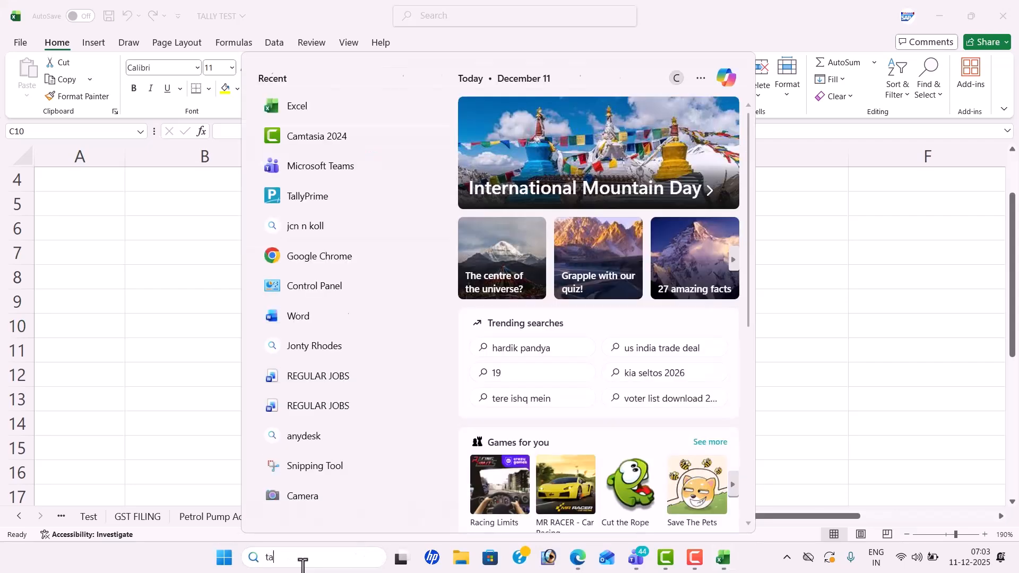
type("tally")
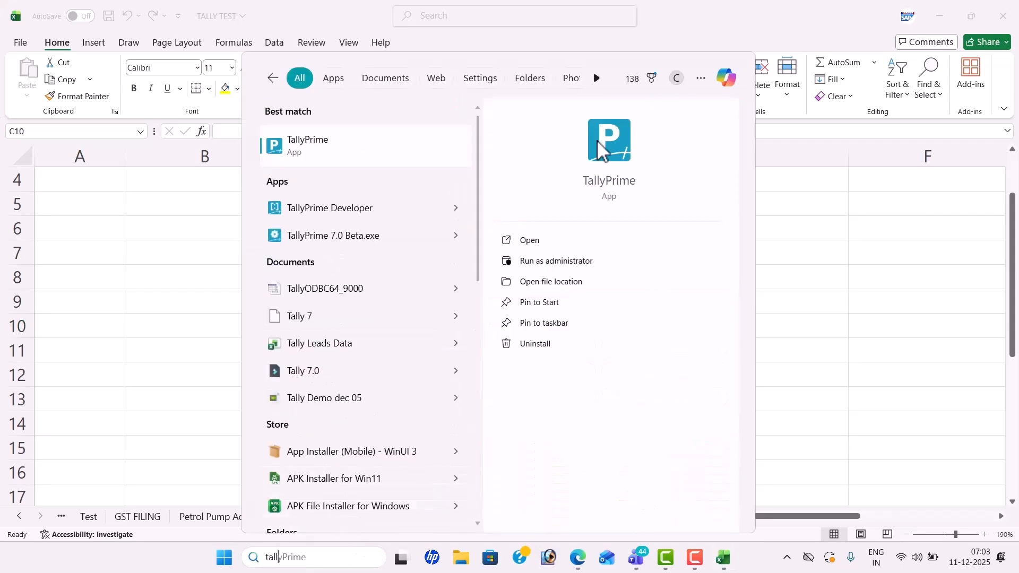
left_click(558, 245)
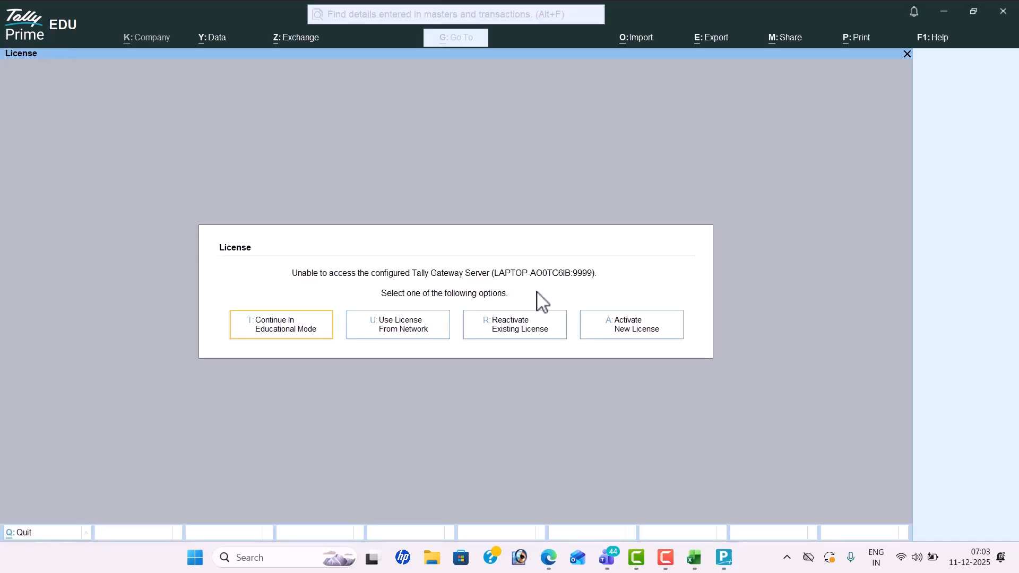
- Reactivate the existing licence, restarting TallyPrime with administrator rights and entering the Tally.NET password
left_click(534, 325)
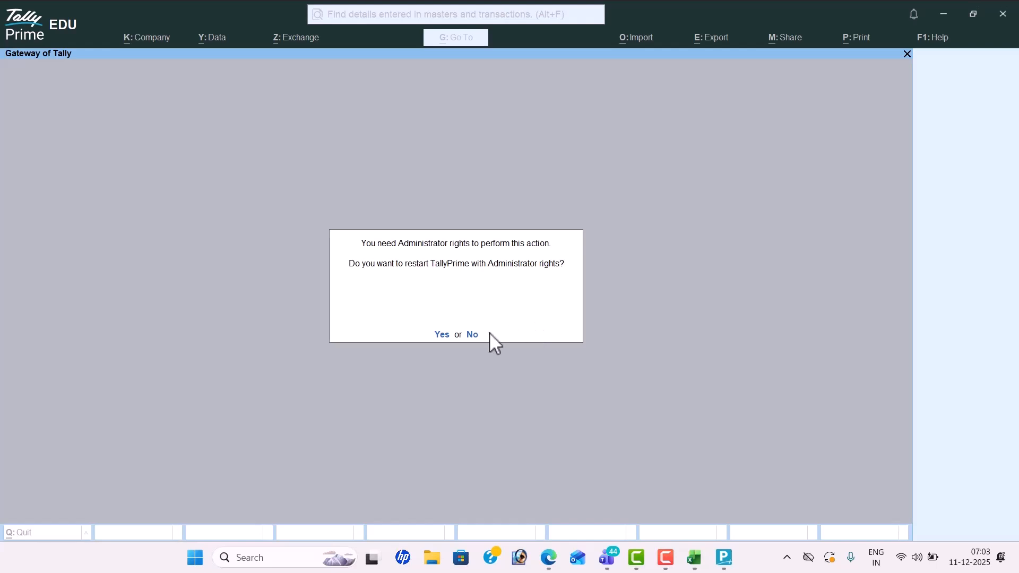
left_click(444, 334)
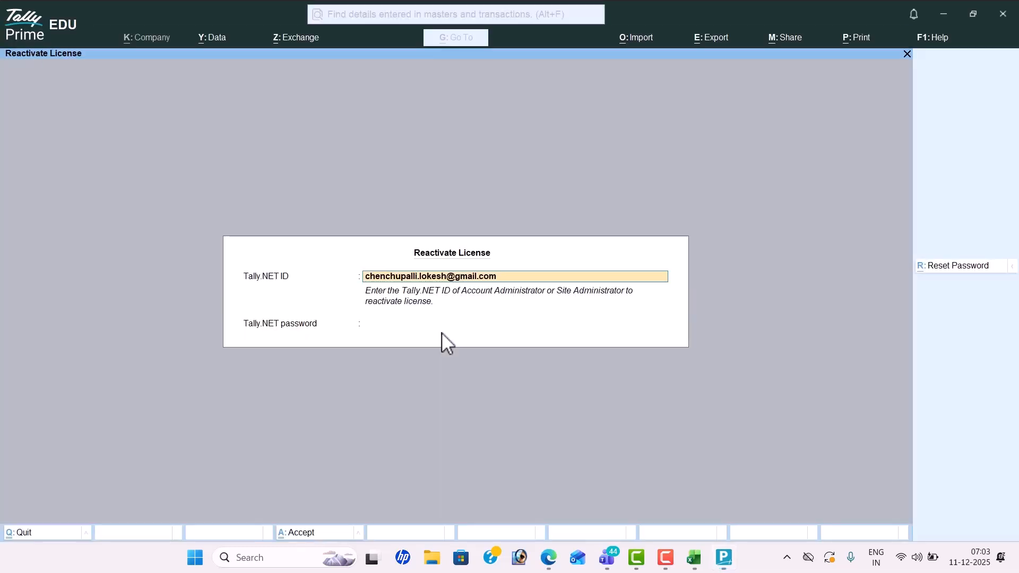
key("Return")
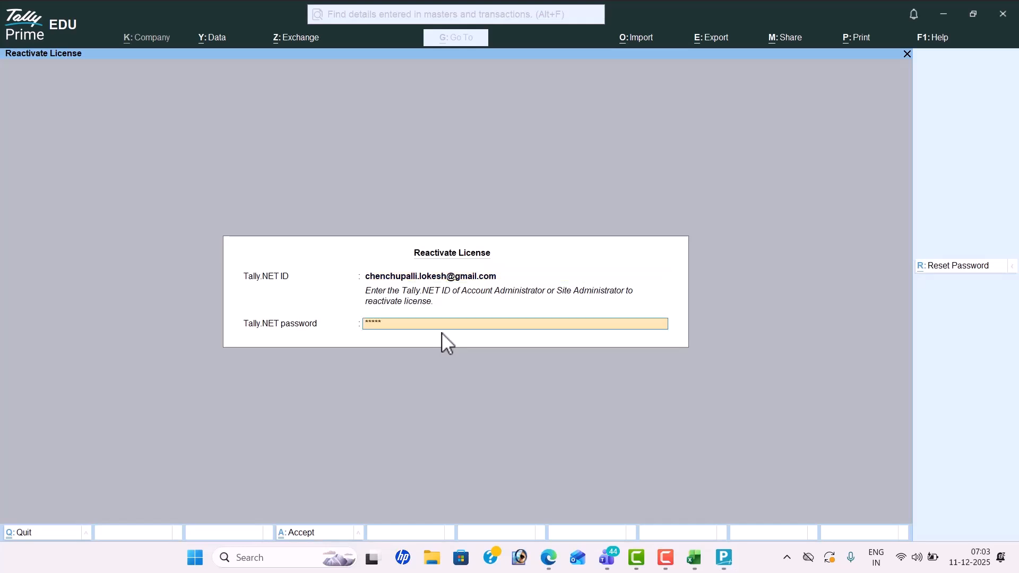
type("**********")
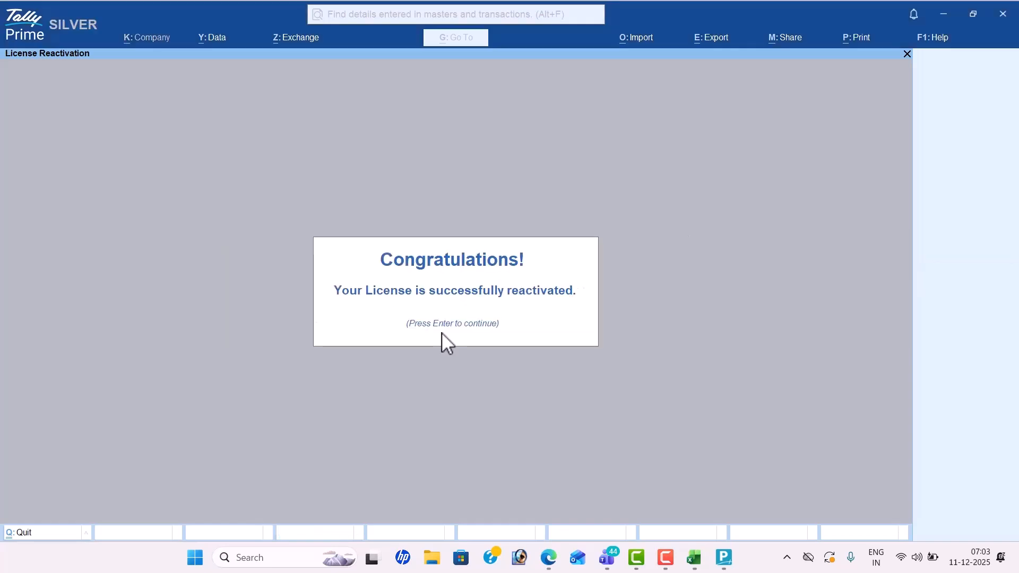
key("Return")
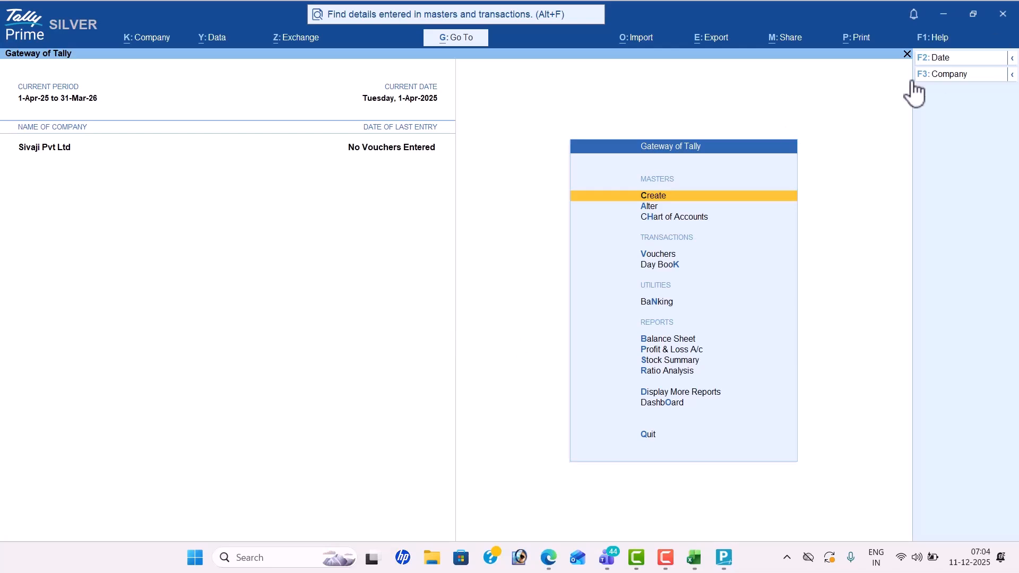
- Shut the loaded company Sivaji Pvt Ltd
left_click(963, 82)
key("Up")
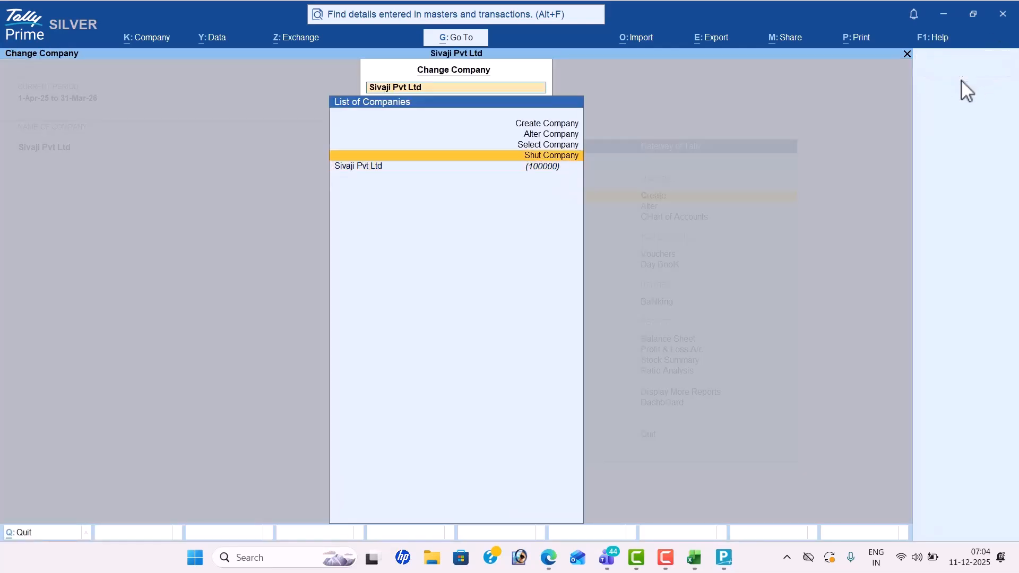
key("Return")
key("Return")
key("y")
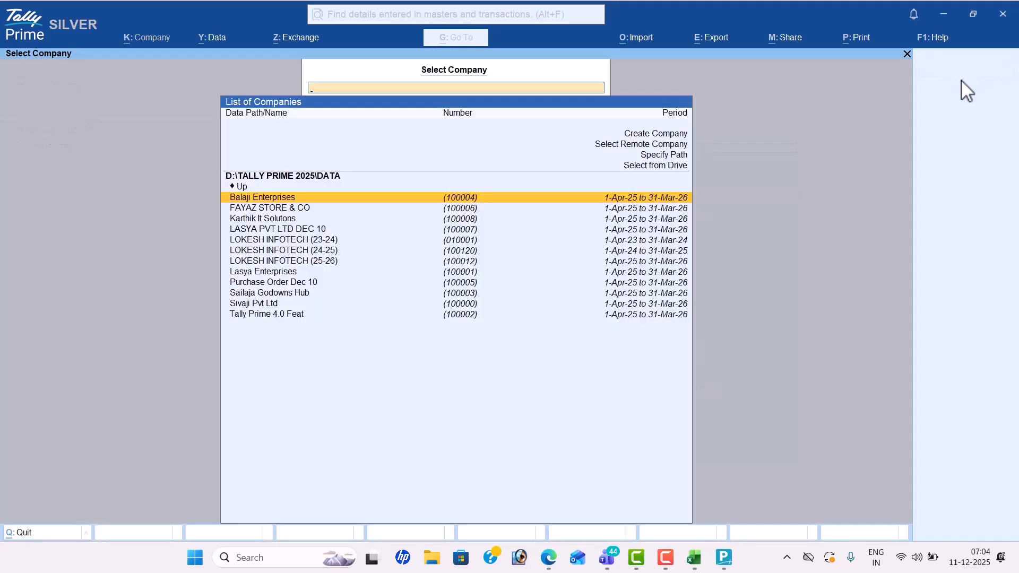
- Start creating a company, check the exercise title in the PDF material and name it Janu & Associate Dec 11
key("Up")
key("Up")
key("Up")
key("Up")
key("Up")
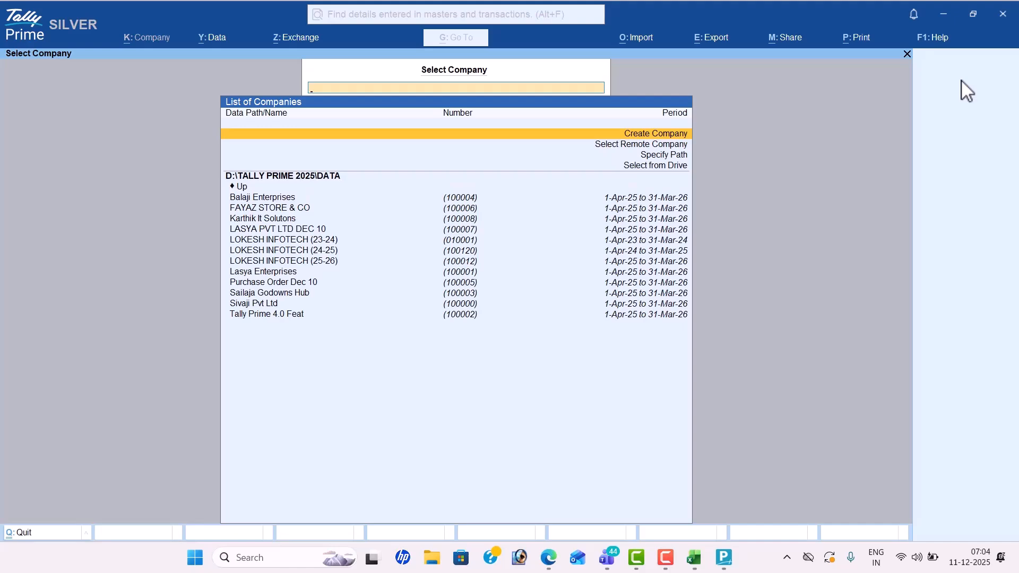
key("Return")
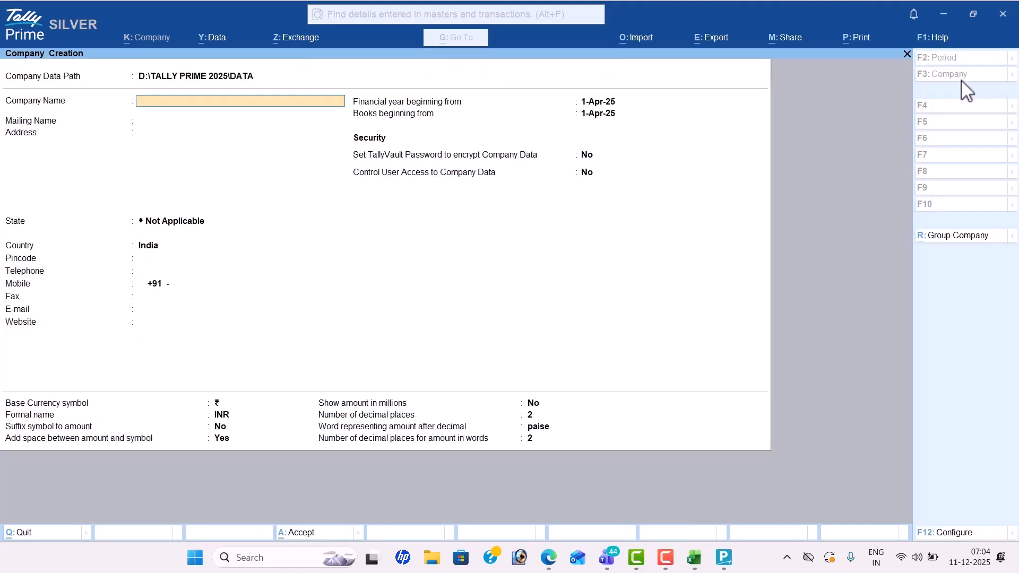
key("alt+Tab")
key("alt+Tab")
key("alt+Tab")
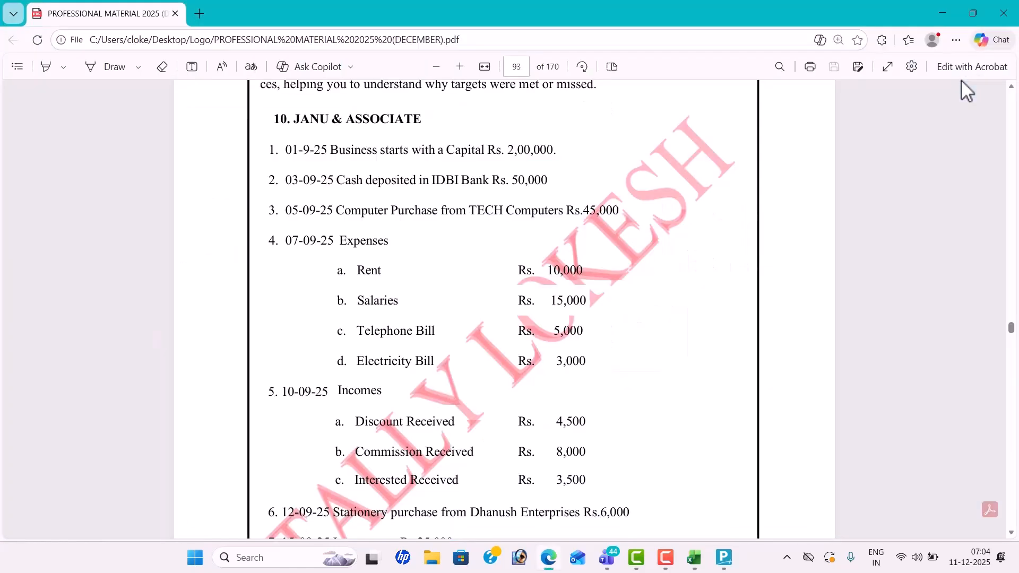
key("alt+Tab")
type("Janu & Associate")
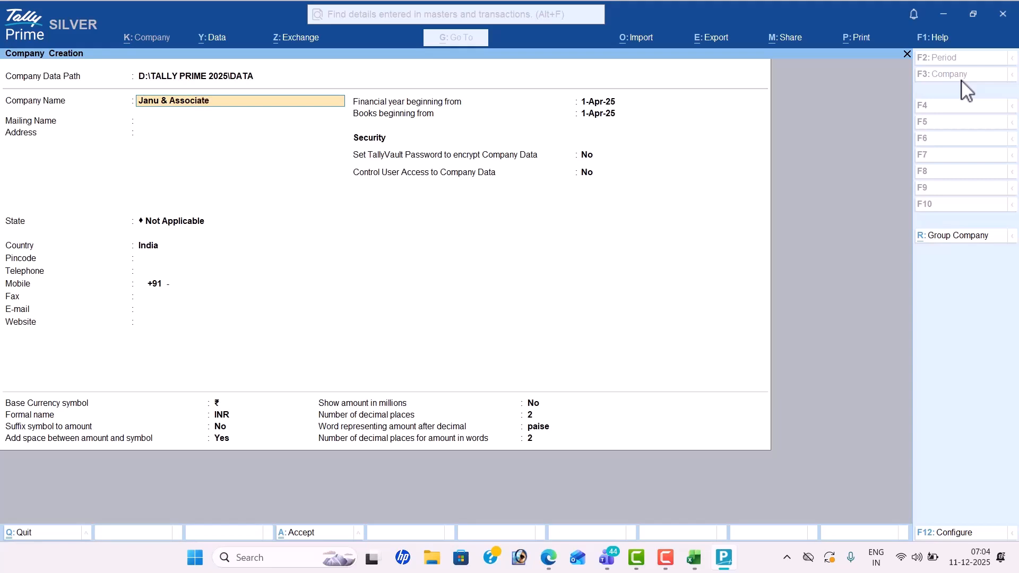
type(" dec 11")
- Set the company's state to Andhra Pradesh and save the new company
key("Return")
key("Return")
key("Return")
key("Down")
key("Down")
key("Return")
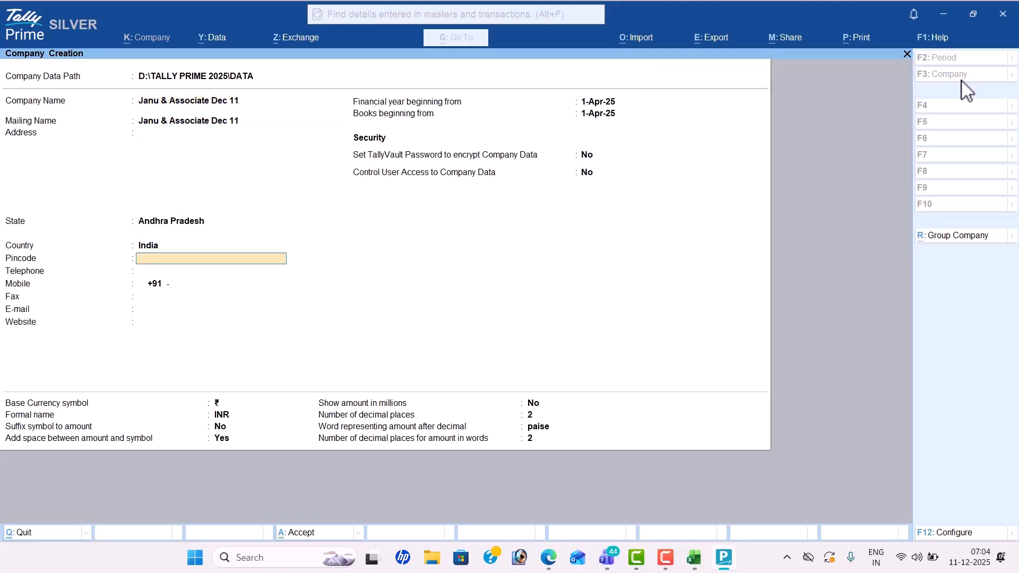
key("ctrl+a")
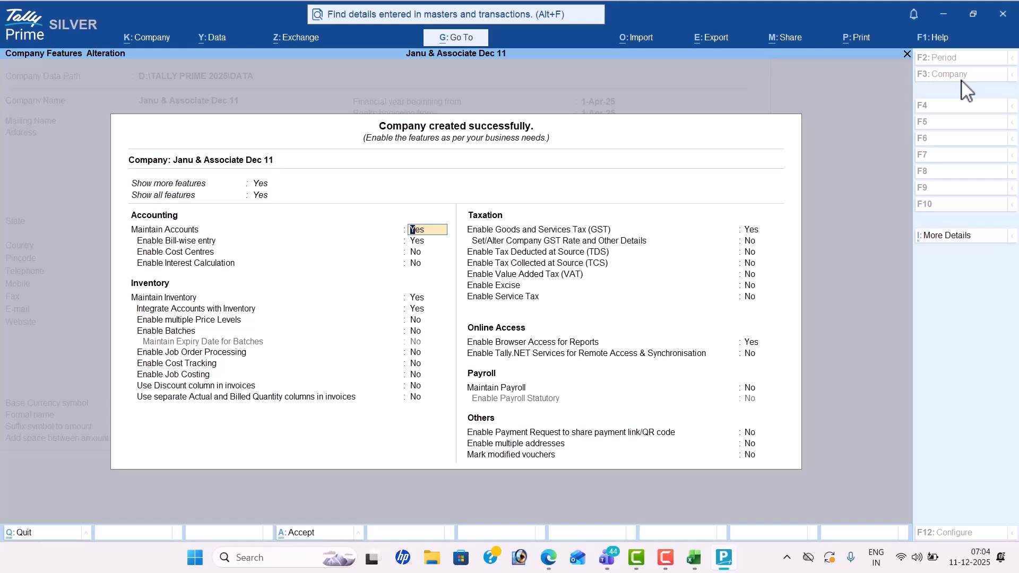
- Disable bill-wise entry and inventory maintenance in the new company's features
key("Return")
type("n")
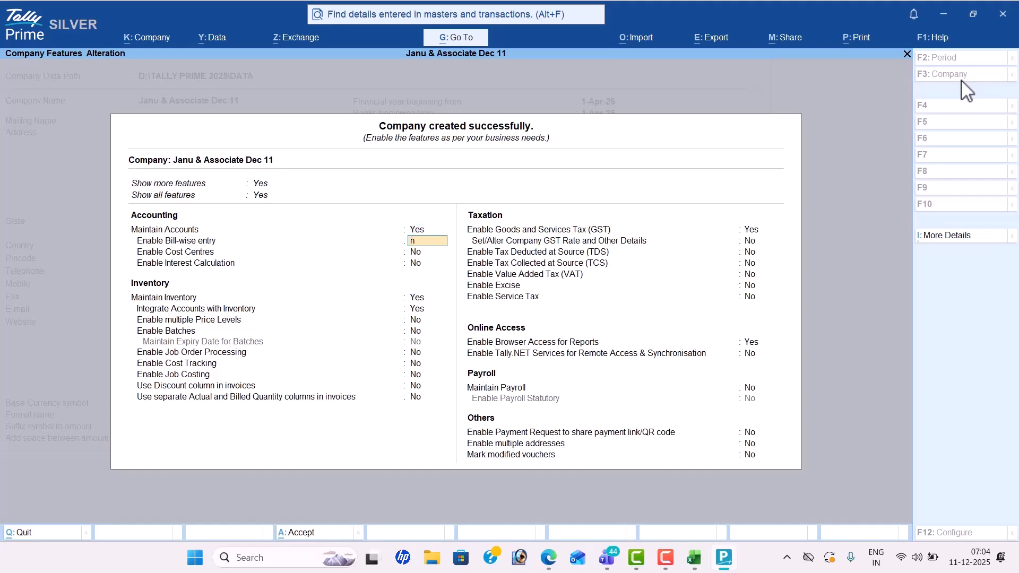
key("Return")
key("Return")
key("Return")
type("n")
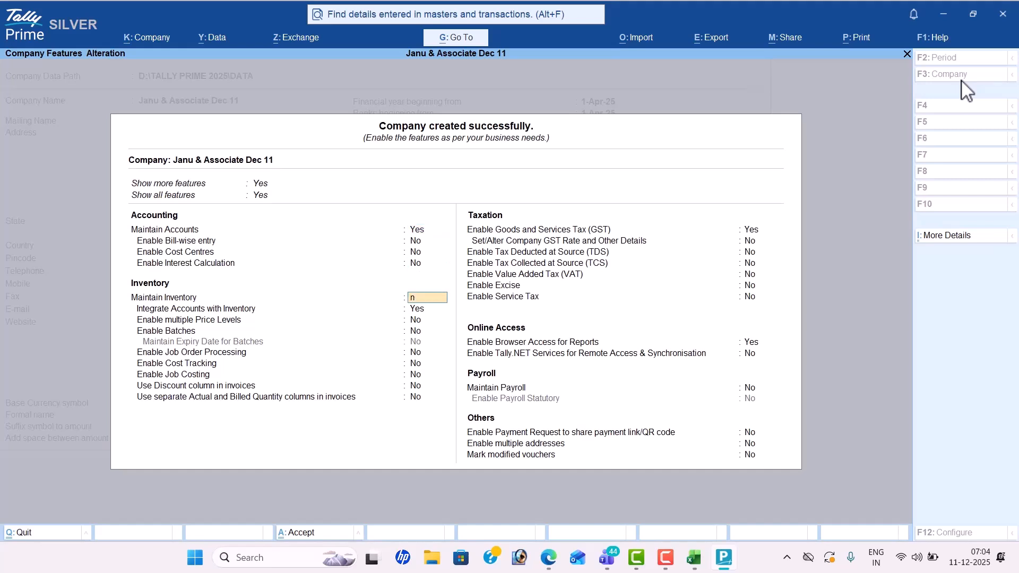
key("Return")
- Disable Goods and Services Tax and browser access for reports, and accept the company features
type("n")
key("Return")
key("Return")
key("Return")
key("Return")
key("Return")
type("n")
key("Return")
key("Return")
key("Return")
key("Return")
key("Return")
key("Return")
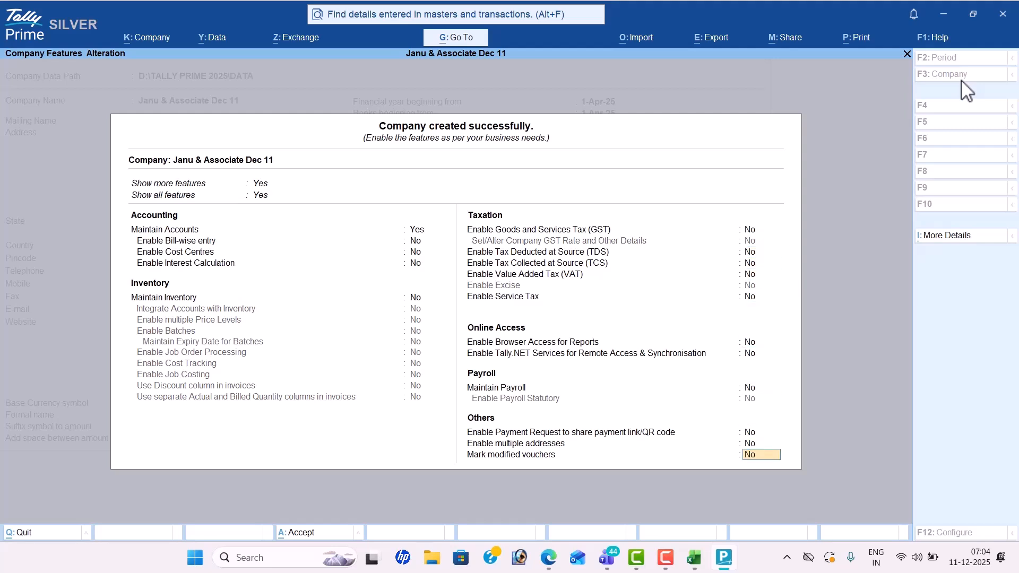
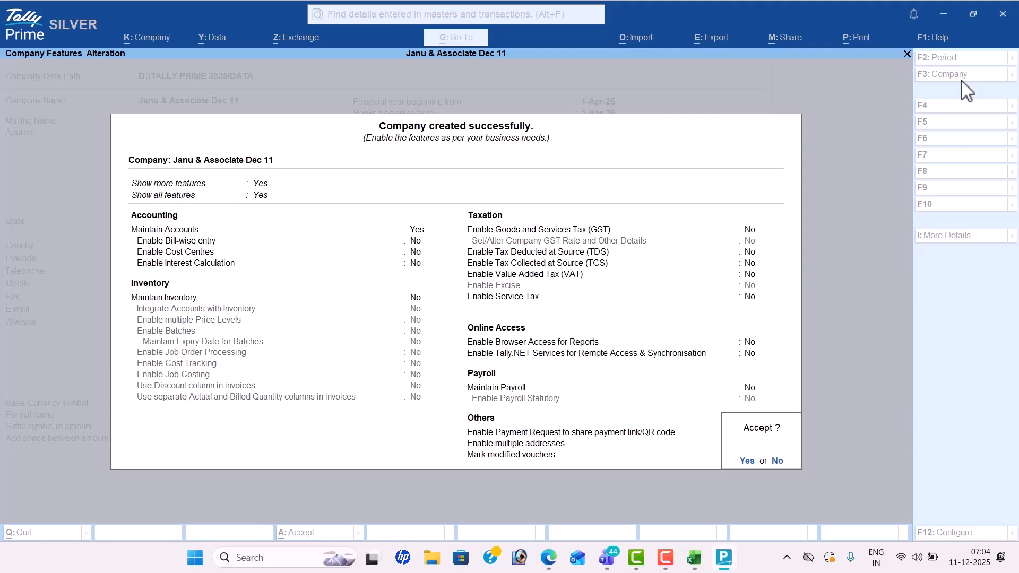
key("Return")
- Open voucher entry for Janu & Associate Dec 11 from the Gateway of Tally
key("Down")
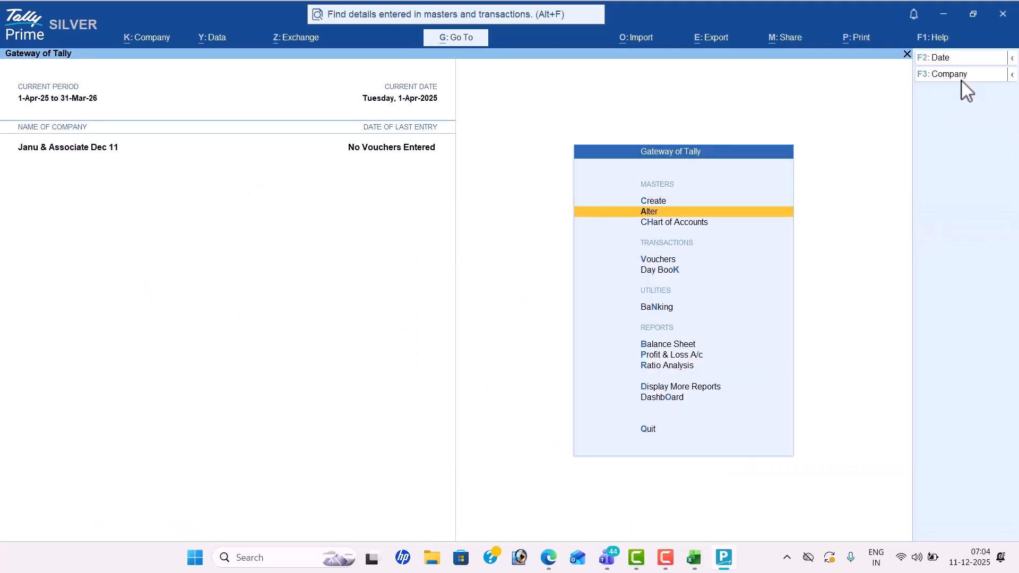
key("Down")
key("Down")
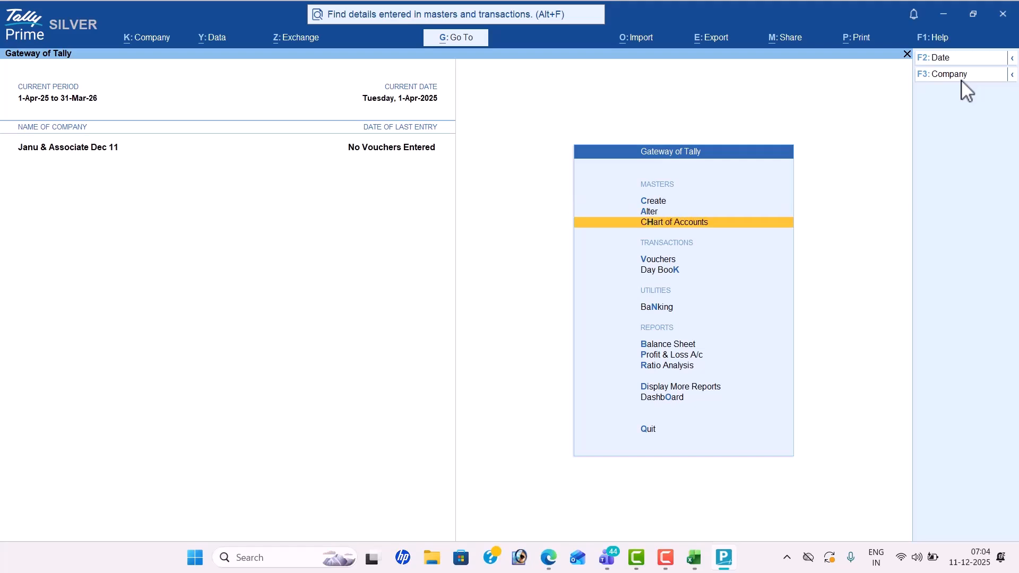
key("Return")
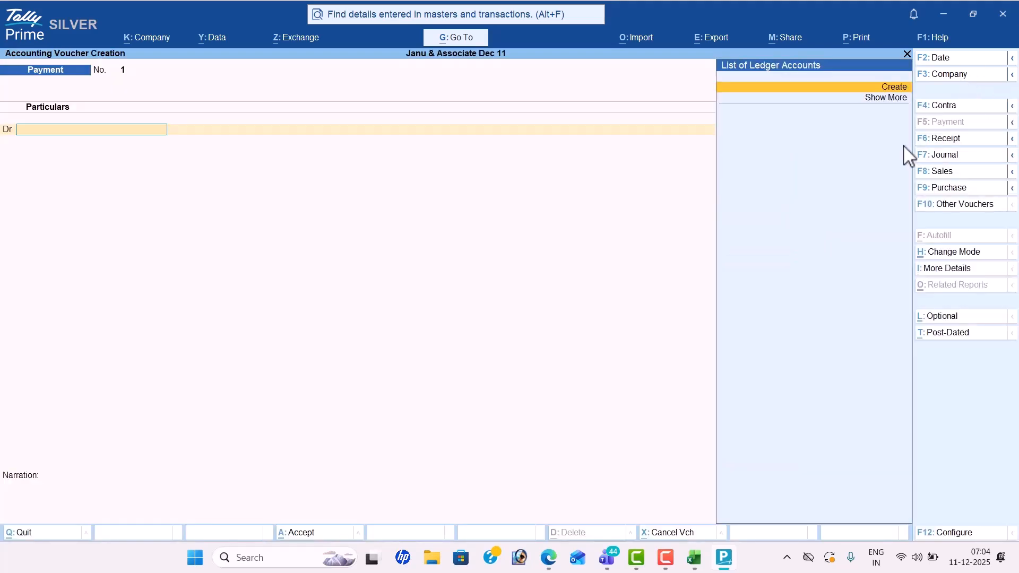
- Start a receipt voucher and set its date to 1-9, matching the first transaction in the exercise PDF
left_click(952, 140)
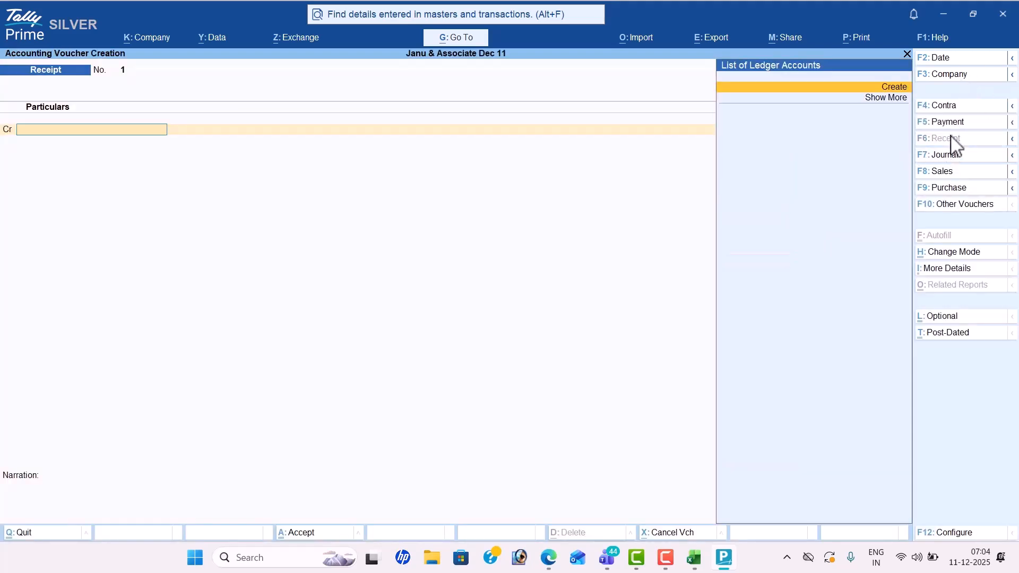
left_click(953, 62)
key("alt+Tab")
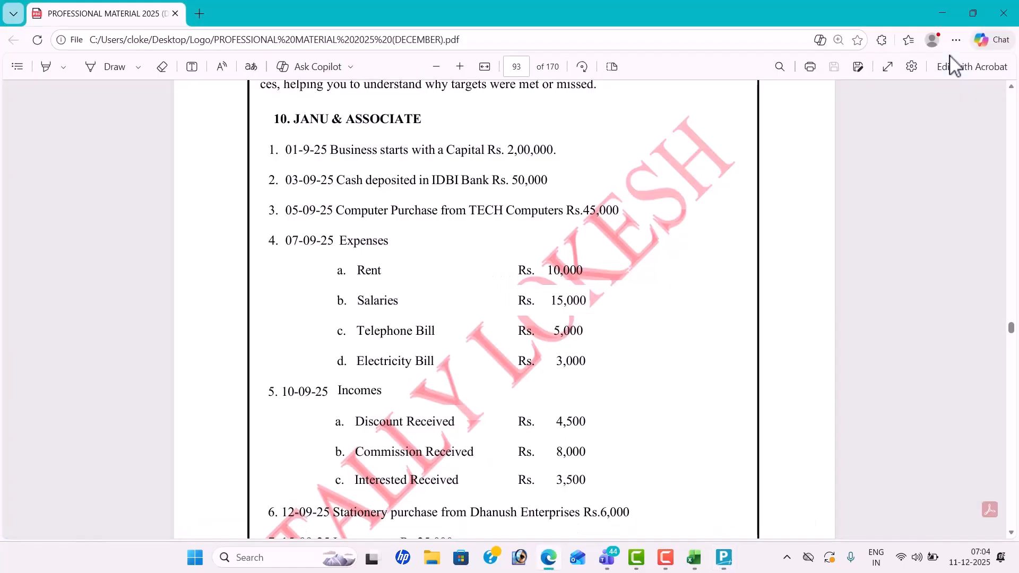
key("alt+Tab")
type("1-9")
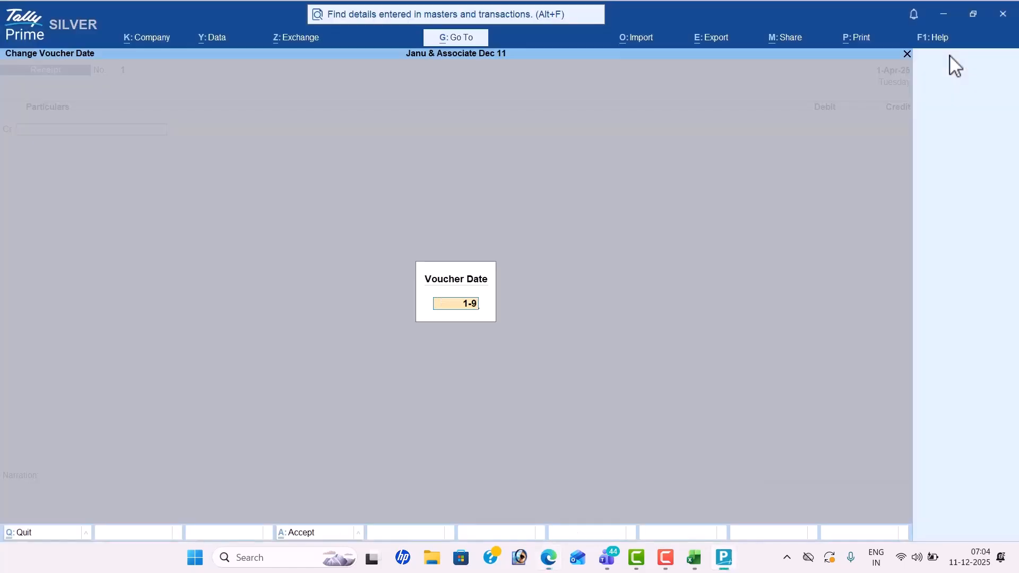
key("Return")
- Create a Capital ledger under Capital Account for the credit line of the receipt voucher
key("alt+c")
type("Capital")
key("Return")
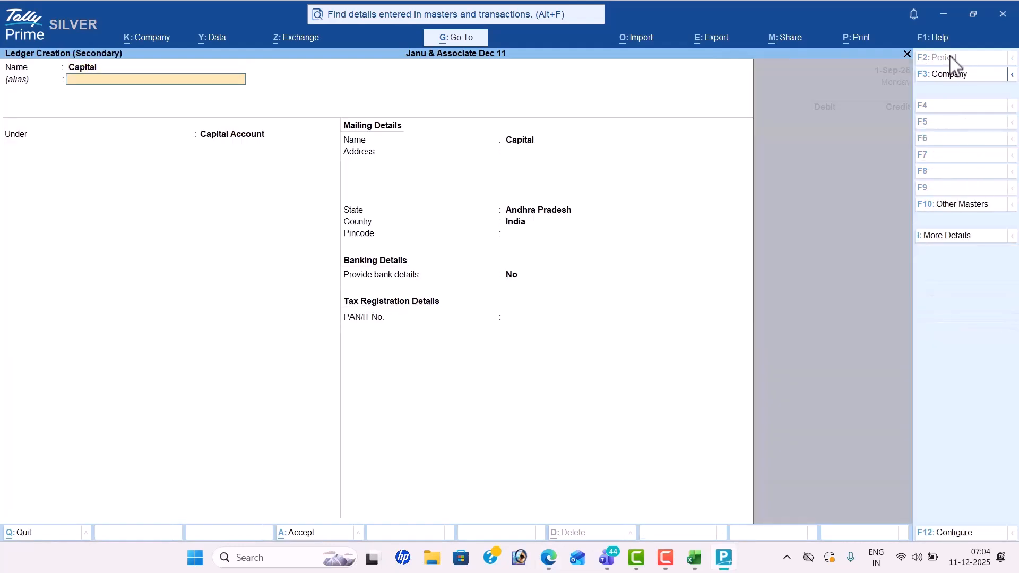
key("Return")
key("ctrl+a")
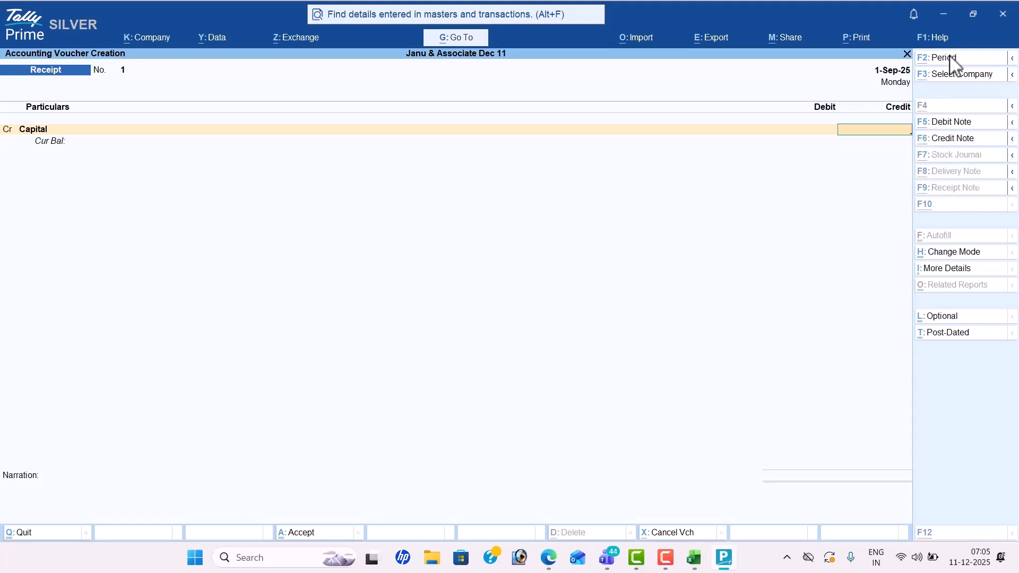
- Credit Capital with 200000, debit Cash for the same amount, and save the receipt voucher
key("alt+Tab")
key("alt+Tab")
type("200000")
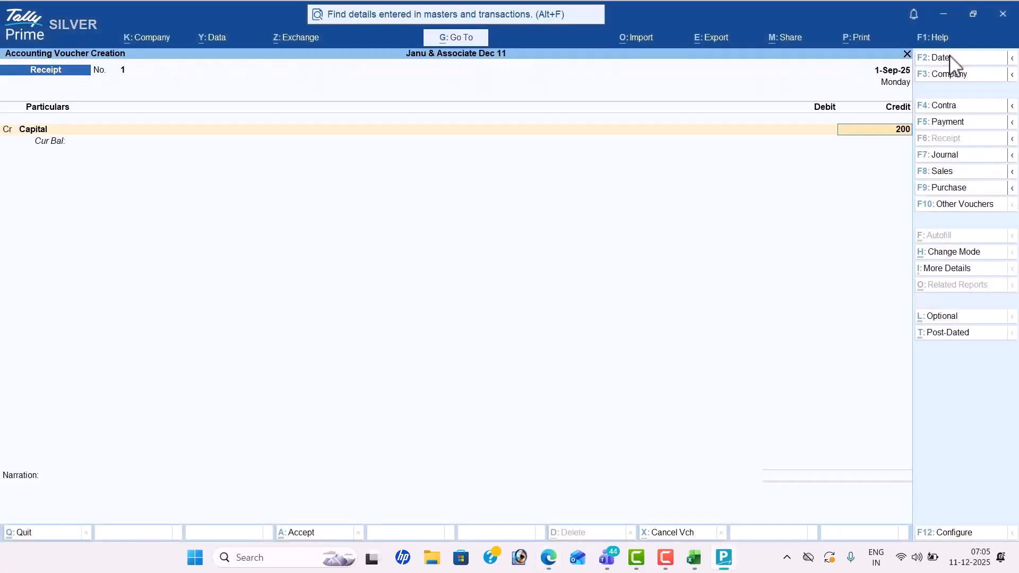
key("Return")
key("Return")
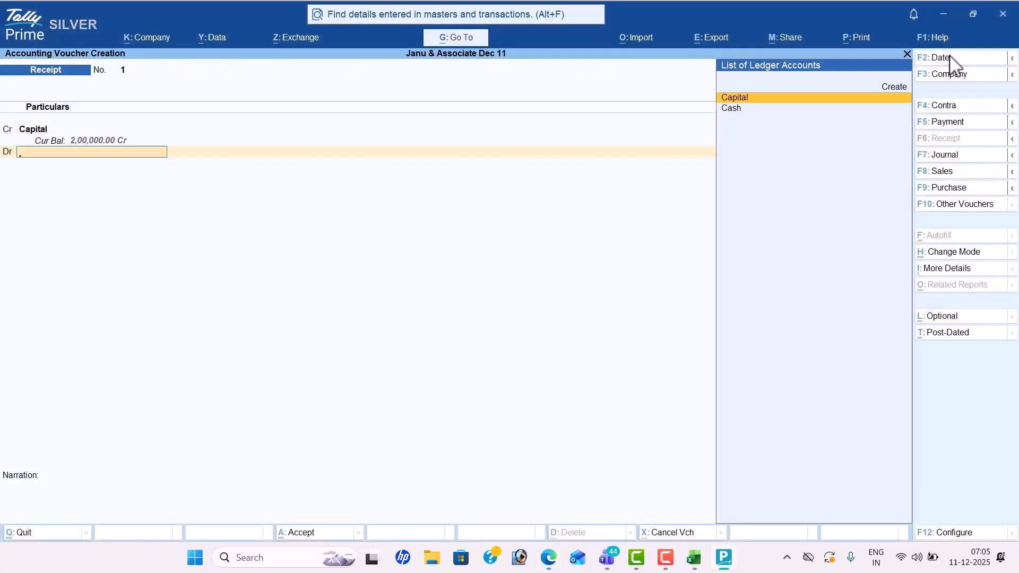
key("Down")
key("Return")
key("Return")
key("Return")
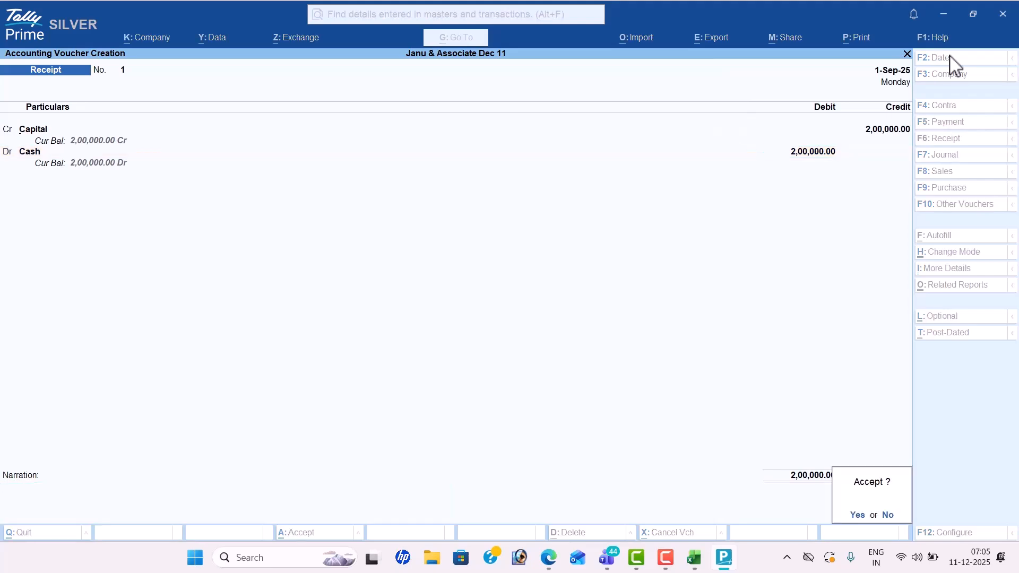
key("Return")
- Check the second transaction in the exercise PDF and start a contra voucher dated 3-9
key("alt+Tab")
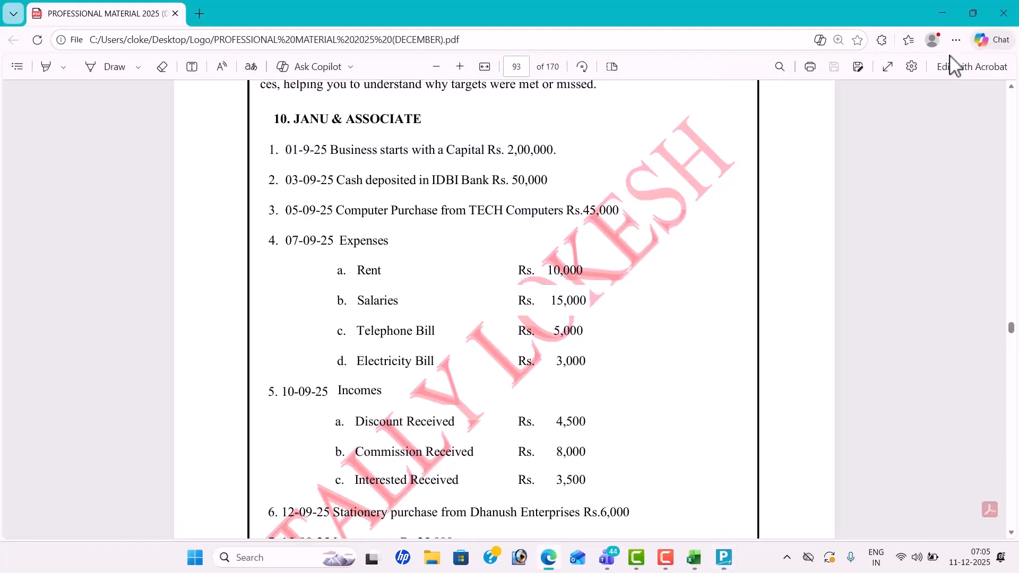
key("alt+Tab")
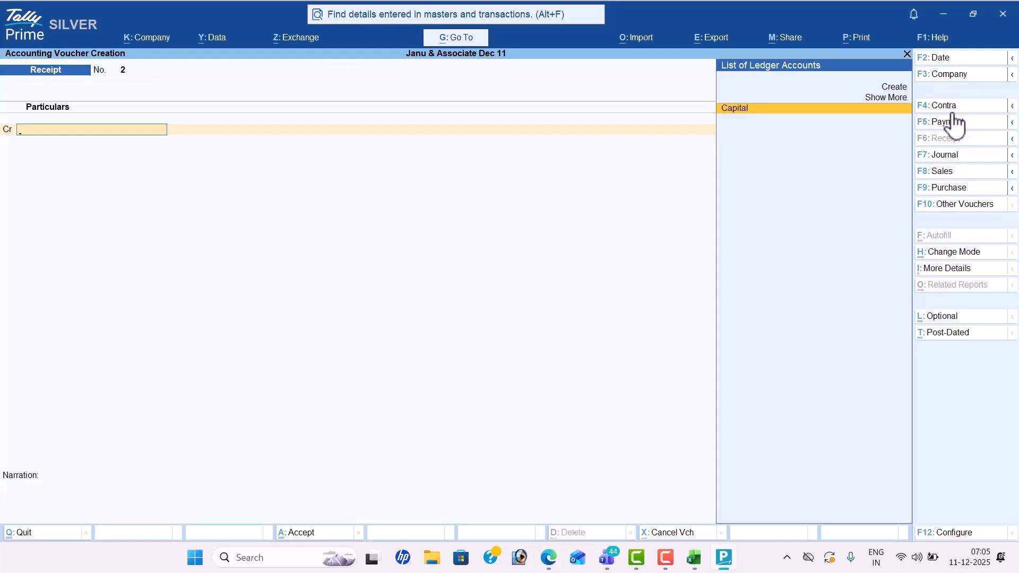
left_click(963, 108)
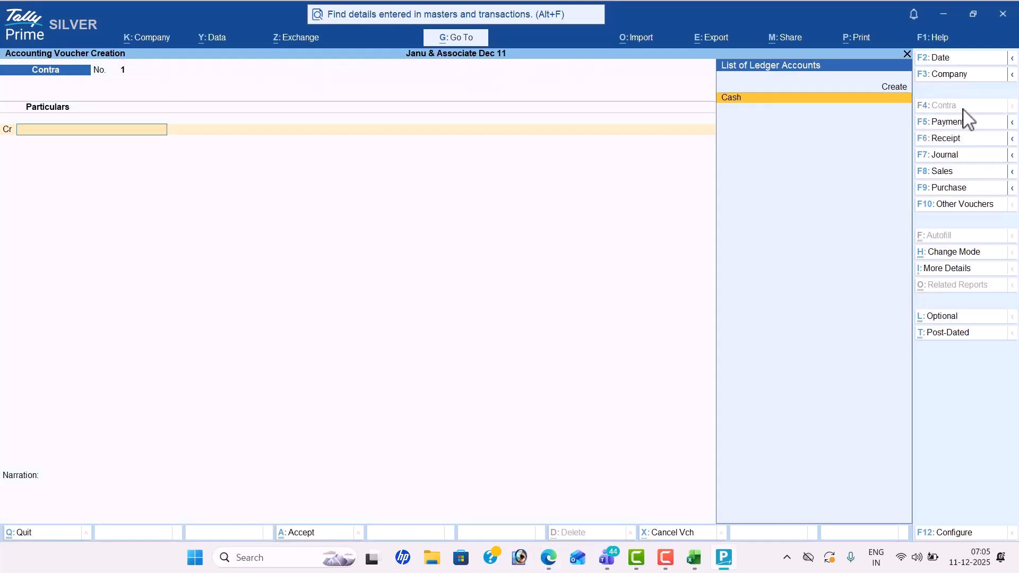
left_click(950, 59)
key("alt+Tab")
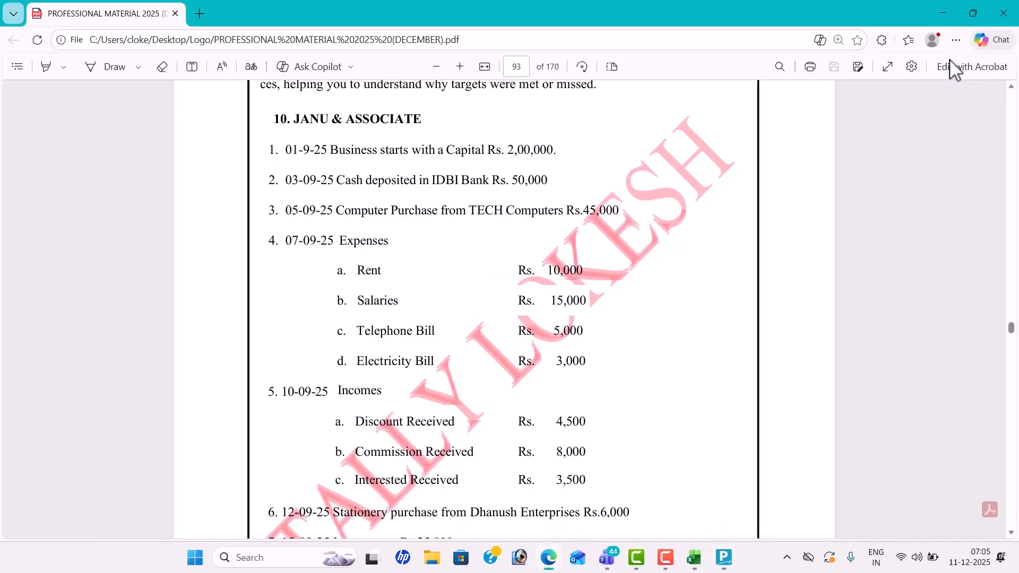
key("alt+Tab")
type("3-9")
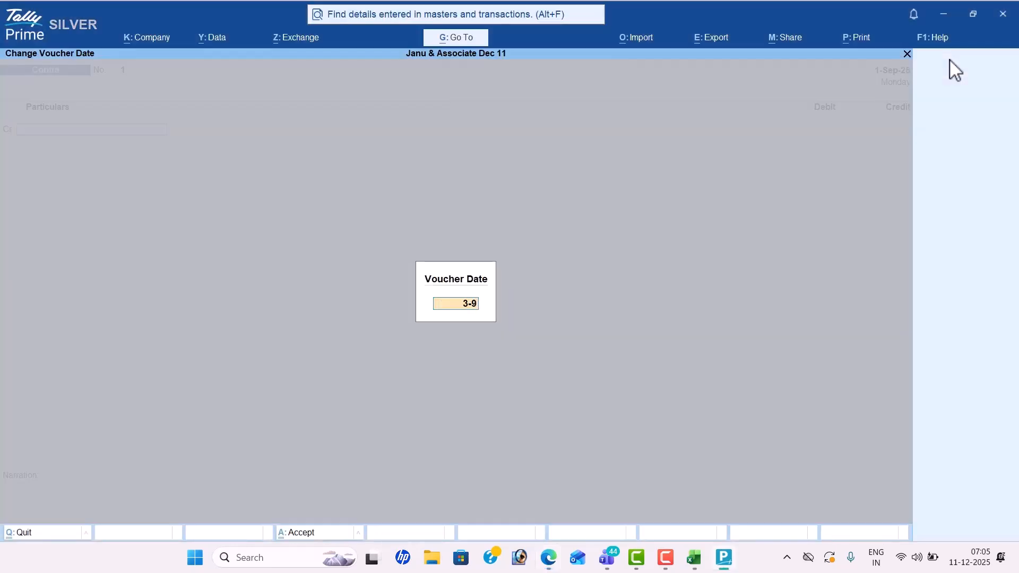
key("Return")
- Credit Cash with 50000 in the contra voucher, taking the amount from the exercise PDF
key("alt+Tab")
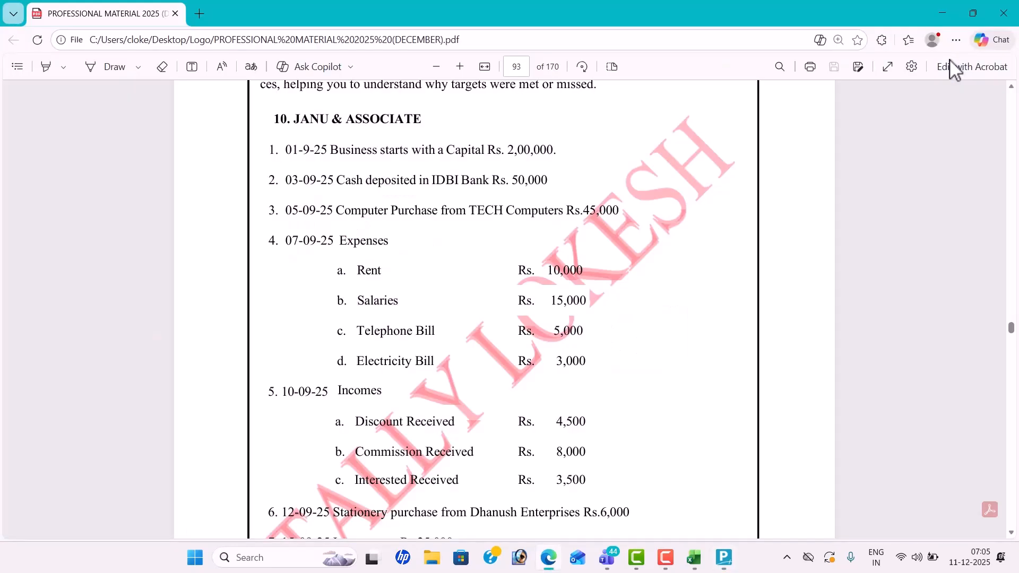
key("alt+Tab")
type("50000")
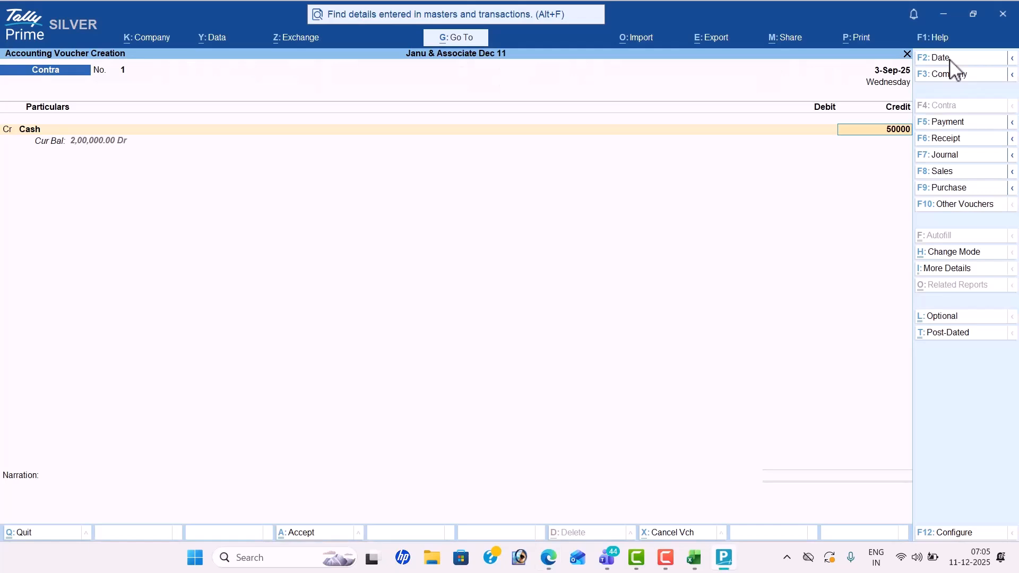
key("Return")
- Create an IDBI BANK ledger under Bank Accounts for the debit line of the contra voucher
key("alt+c")
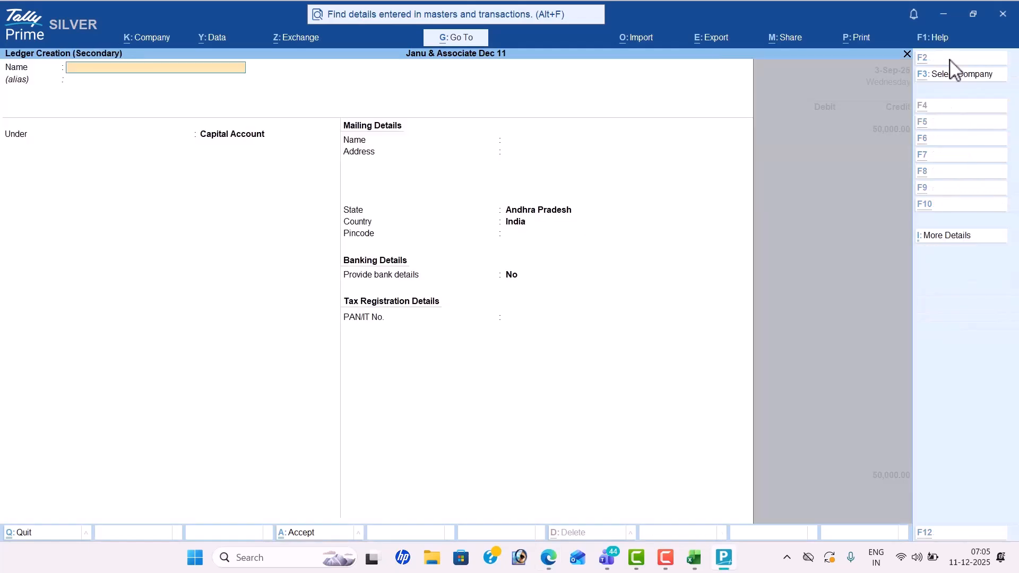
type("IDBI BANK")
key("Return")
type("B")
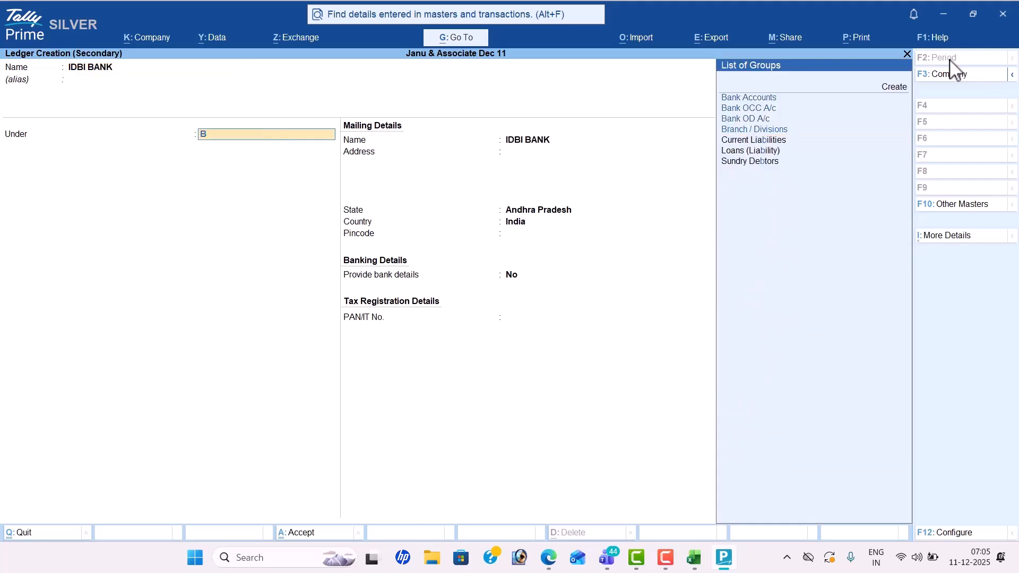
type("a")
key("Return")
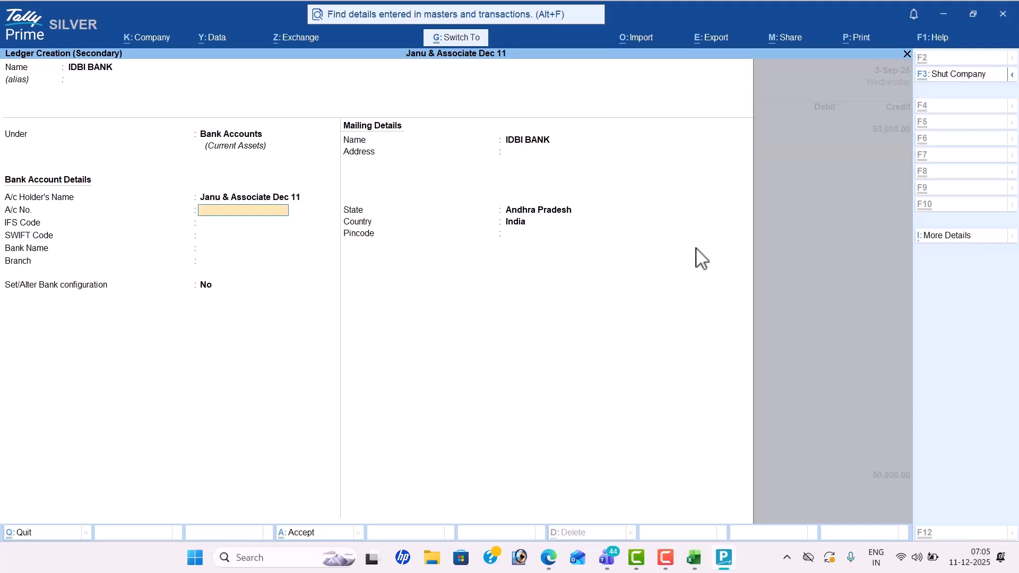
key("ctrl+a")
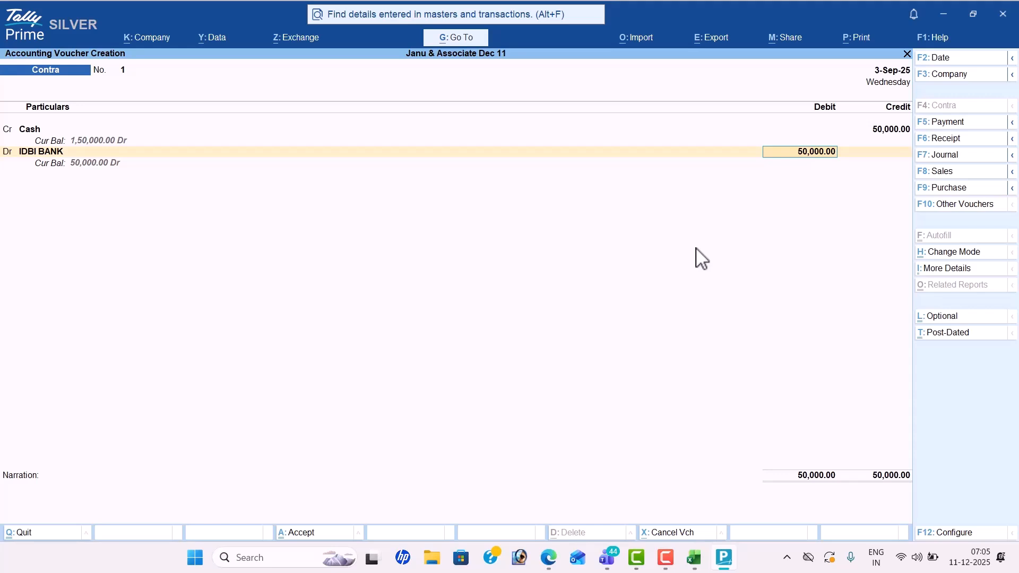
- Debit IDBI BANK with 50,000, accept its cash bank allocation, and save the contra voucher
key("Return")
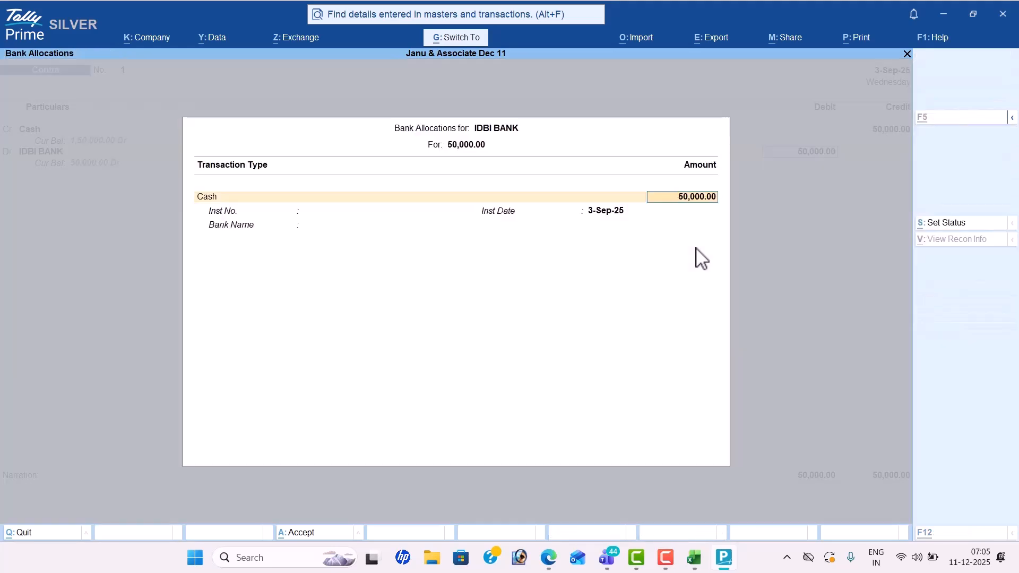
key("ctrl+a")
key("ctrl+a")
- Check the computer purchase in the exercise PDF and switch to a journal voucher
key("alt+Tab")
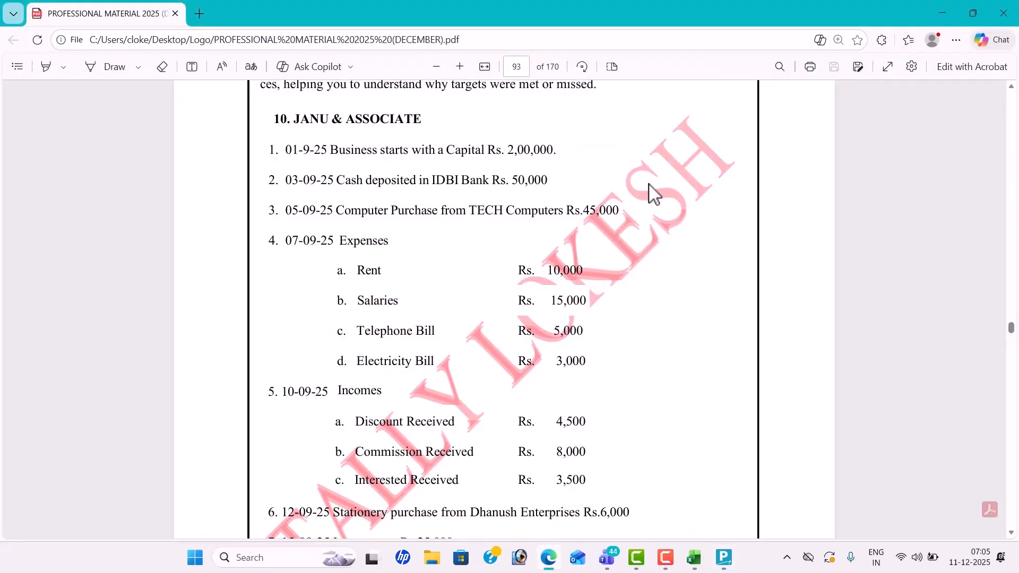
key("alt+Tab")
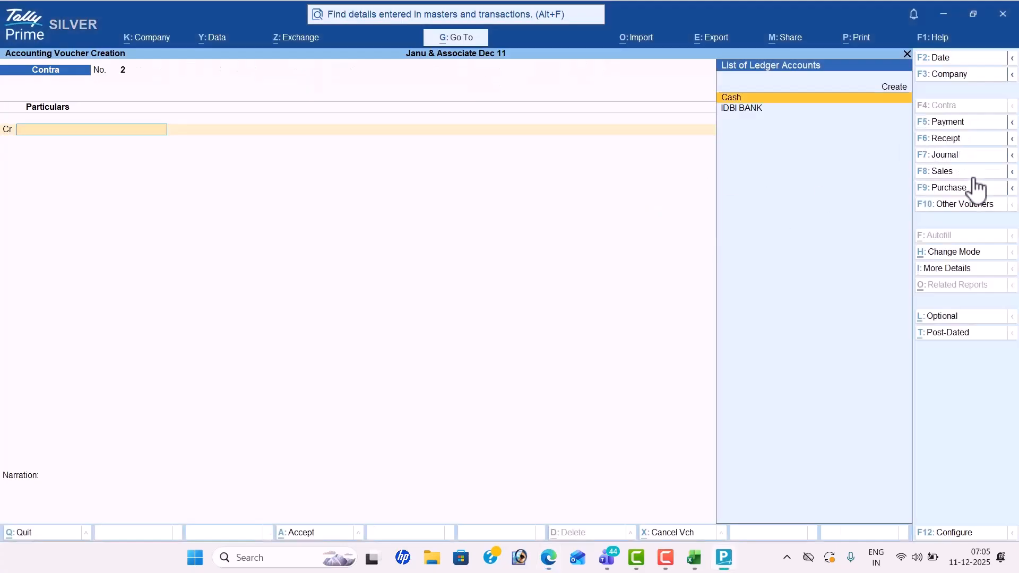
left_click(963, 155)
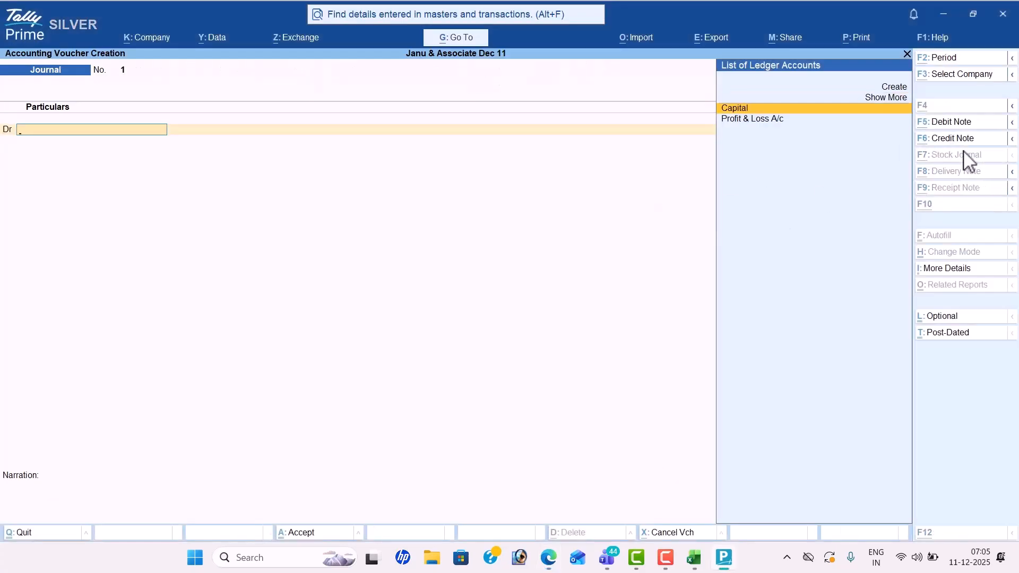
key("alt+Tab")
key("alt+Tab")
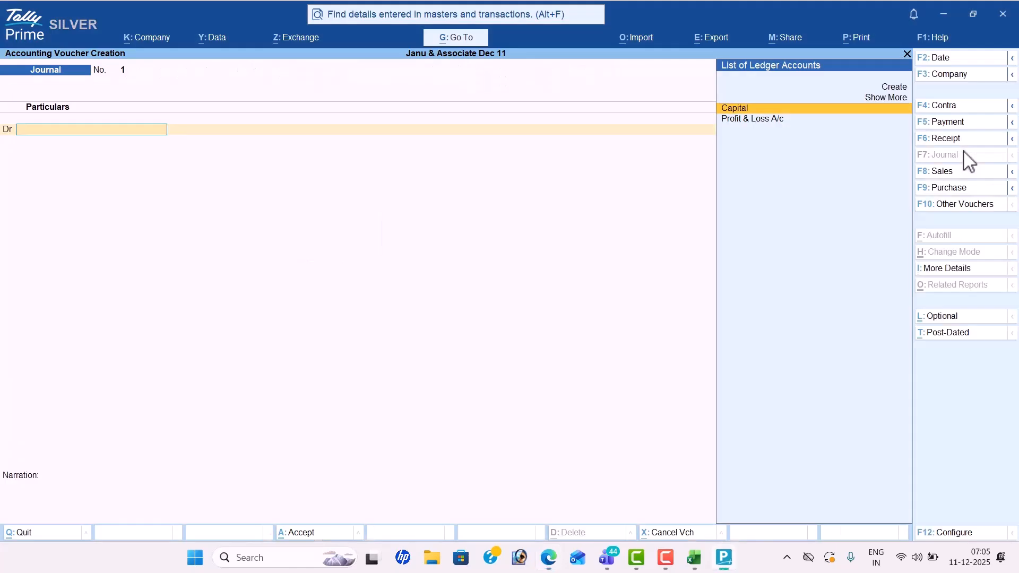
- Create a Computer ledger under Fixed Assets for the debit line of the journal voucher
key("alt+c")
type("C")
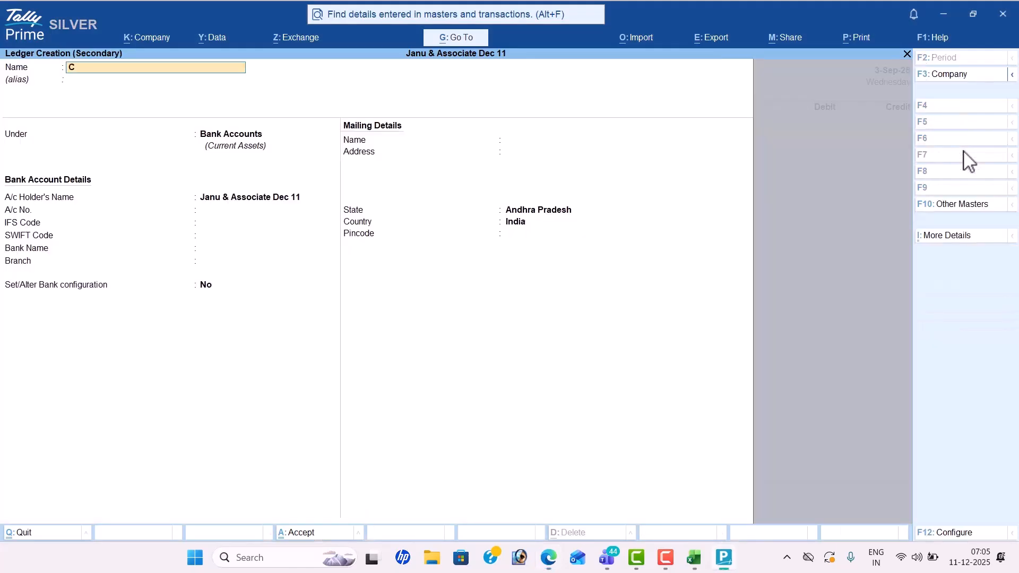
type("omputer")
key("Return")
key("Return")
type("F")
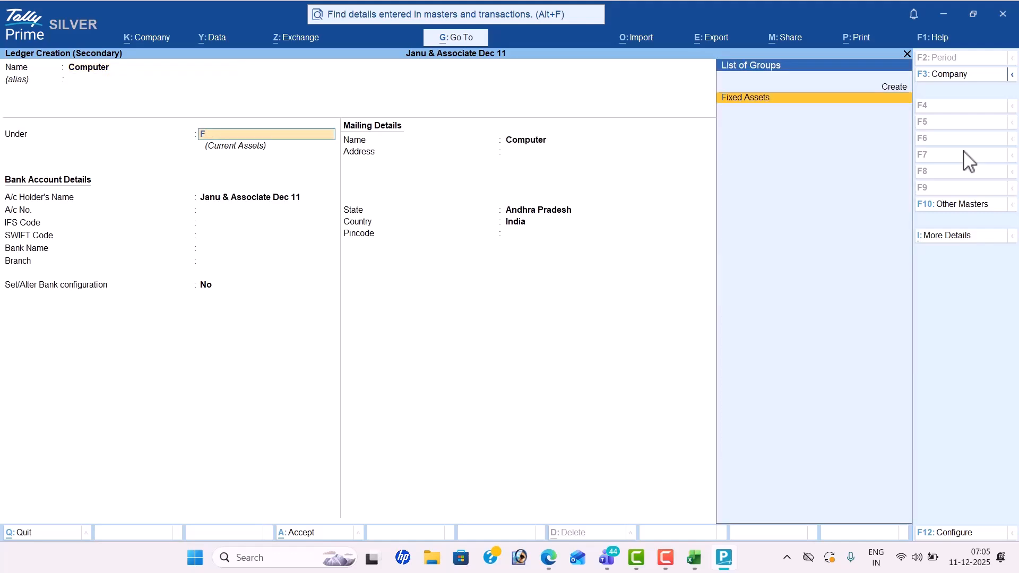
key("Return")
key("ctrl+a")
- Debit Computer with 45,000 in the journal voucher, taking the amount from the exercise PDF
key("Return")
key("alt+Tab")
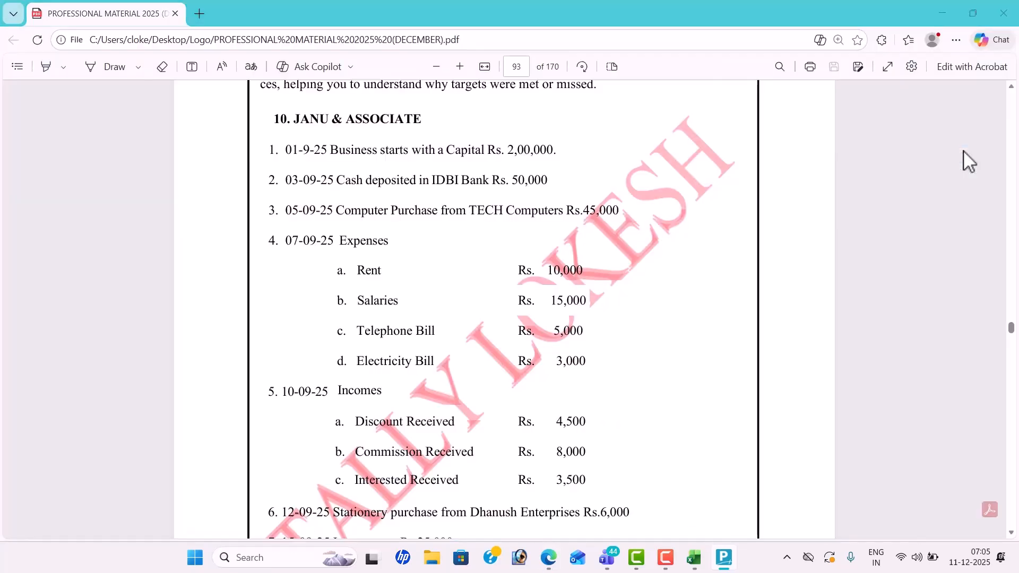
key("alt+Tab")
type("45,000")
key("Return")
key("Return")
- Create a Tech Computers ledger under Sundry Creditors for the credit line of the journal voucher
key("alt+c")
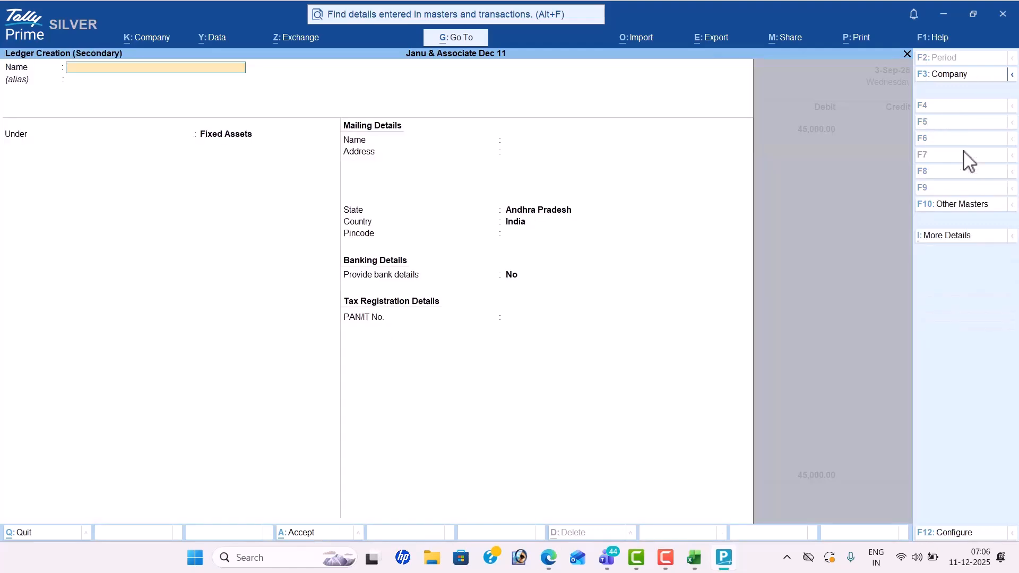
key("alt+Tab")
key("alt+Tab")
type("Tech computers")
key("Return")
type("Sun")
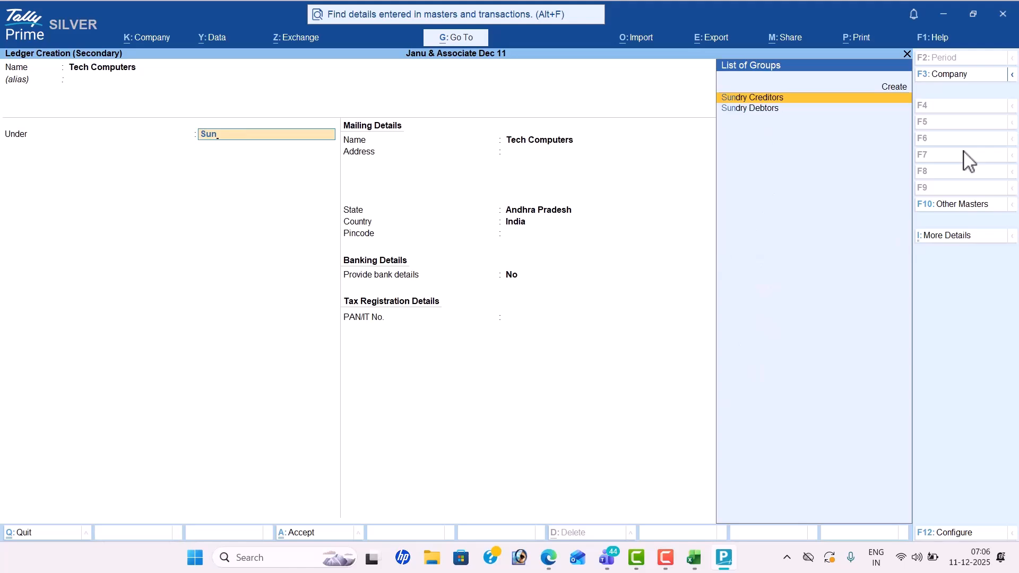
- Create the Tech Computers ledger under Sundry Creditors and save the 45,000 computer purchase journal voucher
key("Return")
key("ctrl+a")
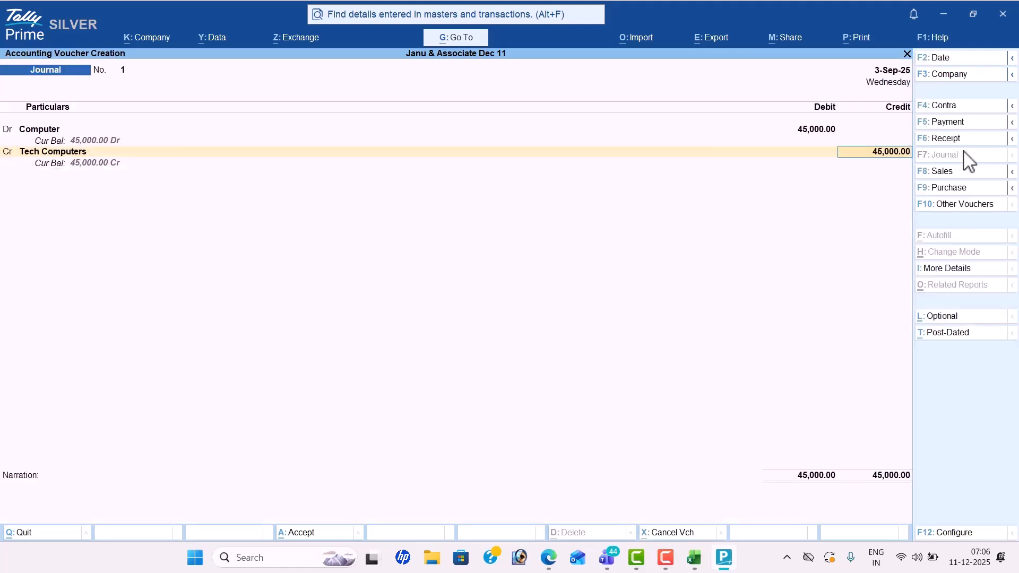
key("ctrl+a")
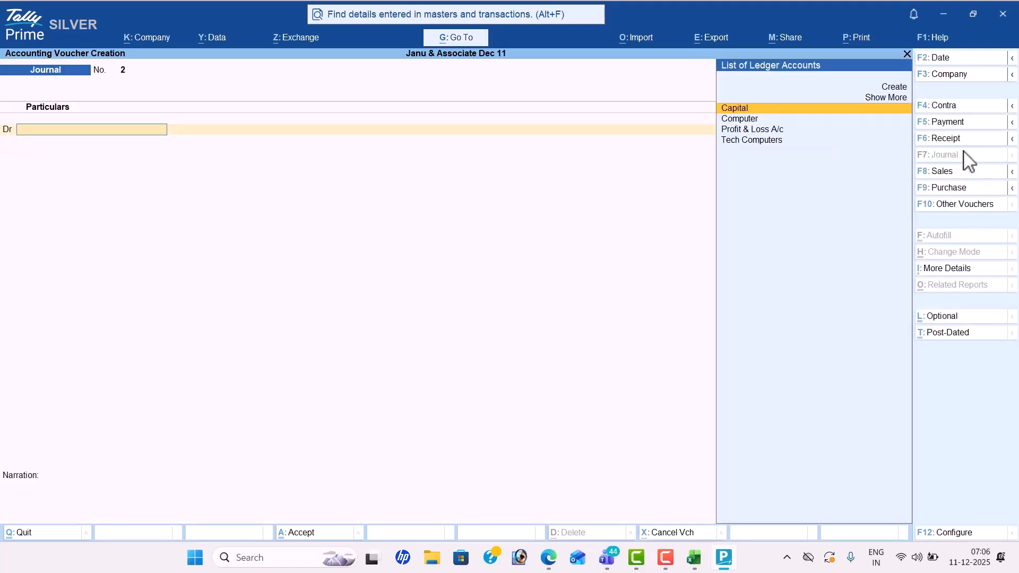
- Check the exercise PDF, switch to a Payment voucher, set the date to 7-Sep-2025, and leave voucher entry
key("alt+Tab")
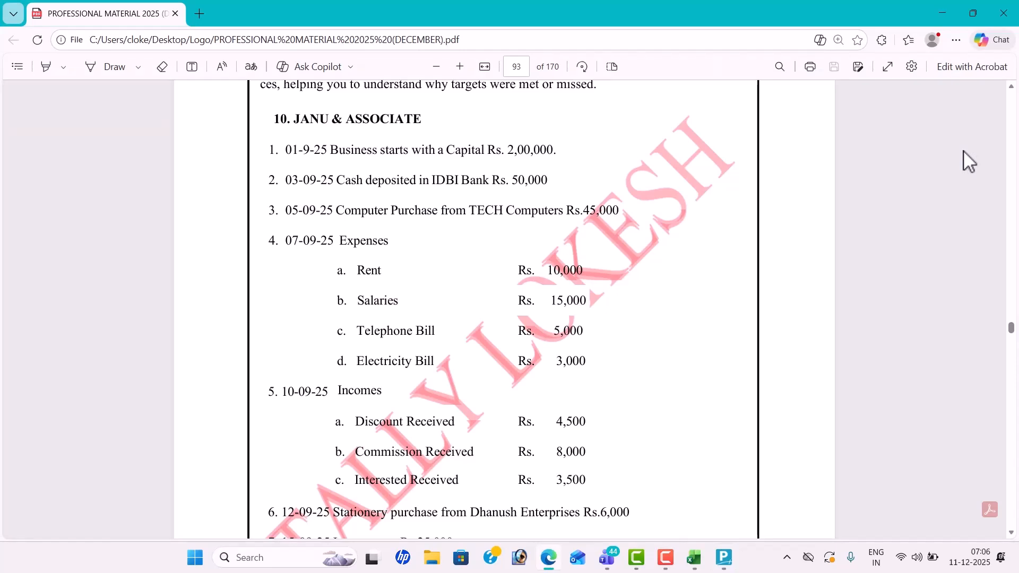
key("alt+Tab")
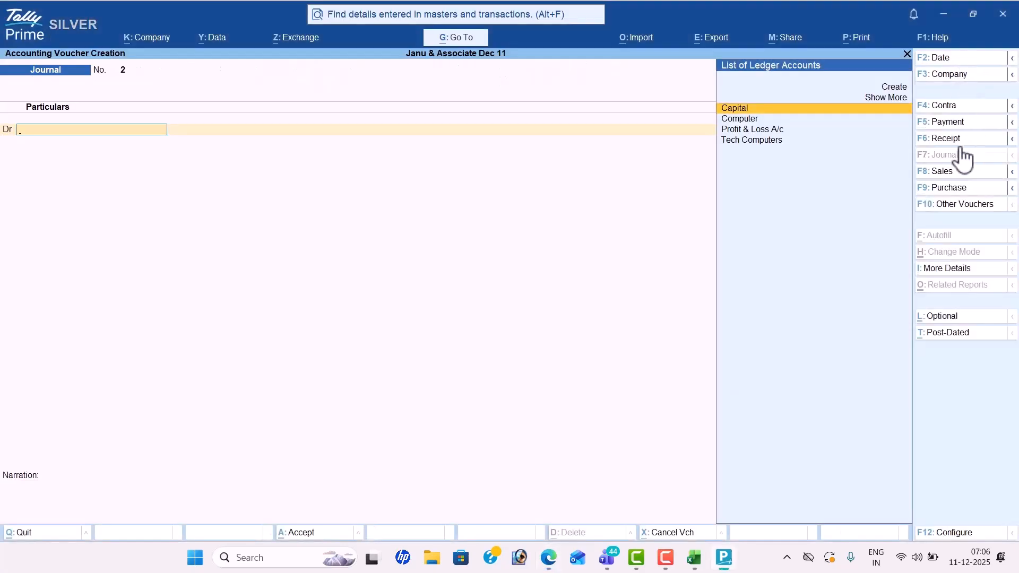
left_click(955, 123)
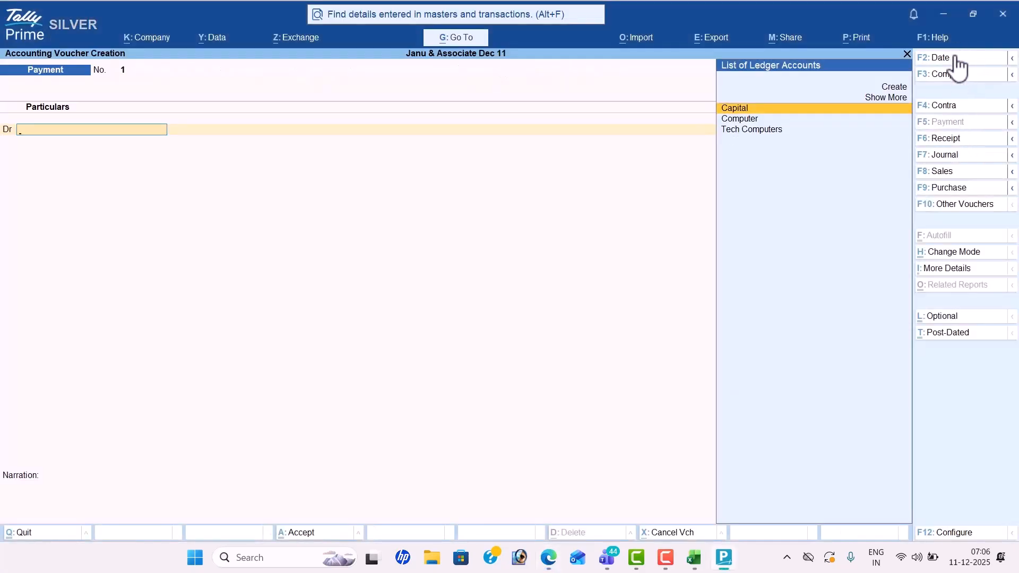
left_click(956, 58)
type("7-8")
key("Return")
key("Escape")
key("y")
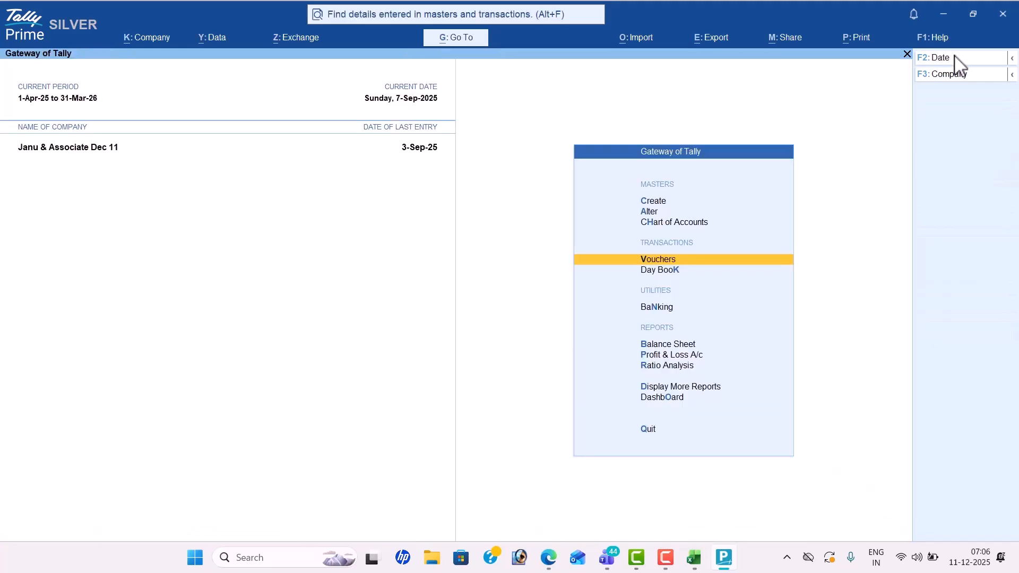
- Create a ledger named Rent under Indirect Expenses, following the expenses listed in the exercise PDF
key("Up")
key("Up")
key("Up")
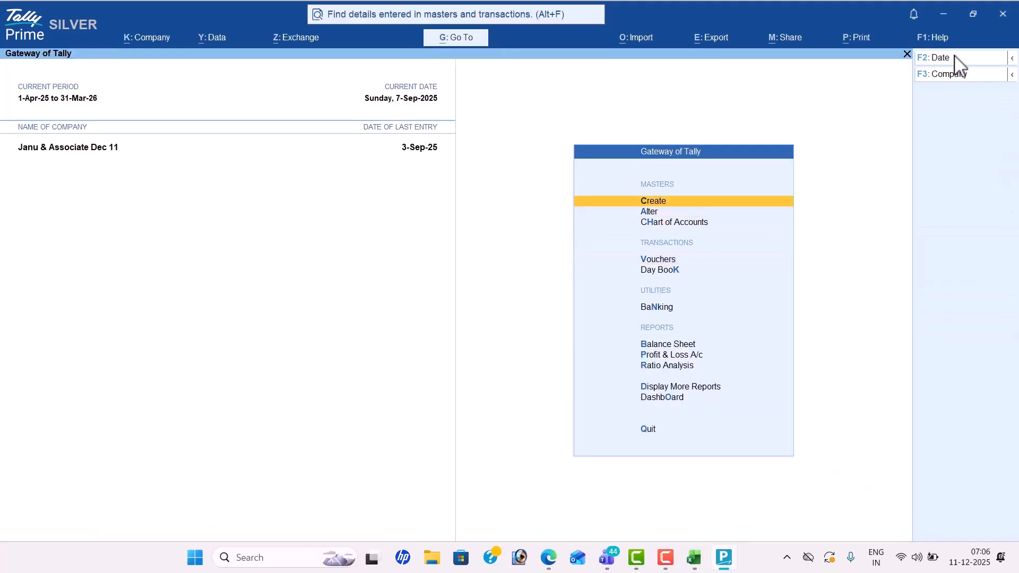
key("Return")
key("Down")
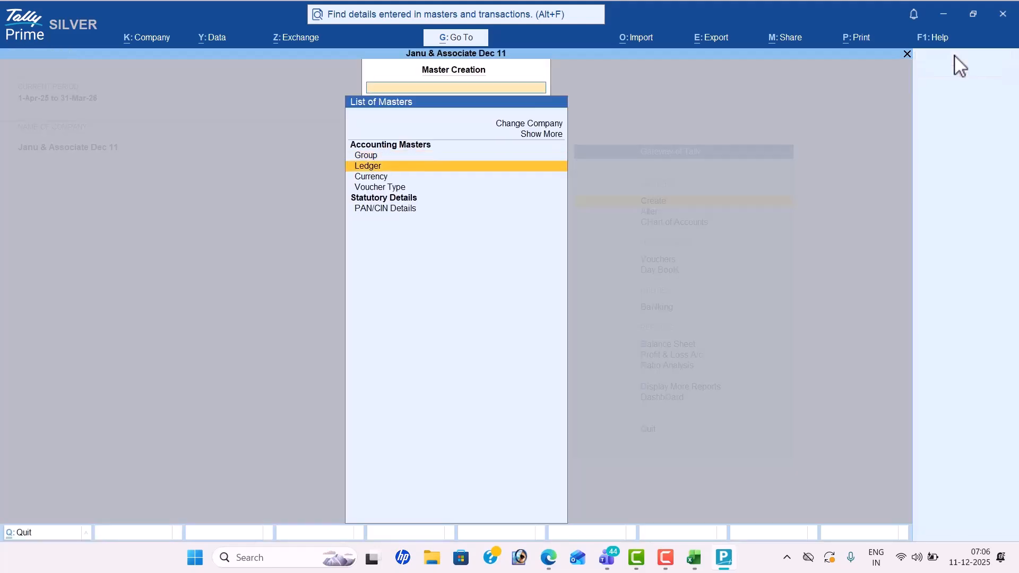
key("Return")
key("alt+Tab")
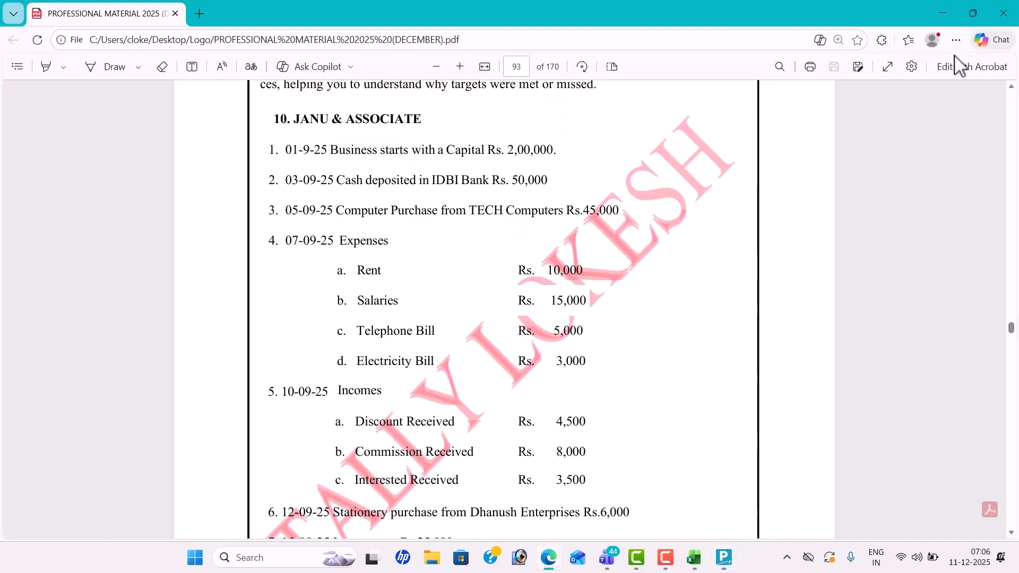
key("alt+Tab")
type("Re")
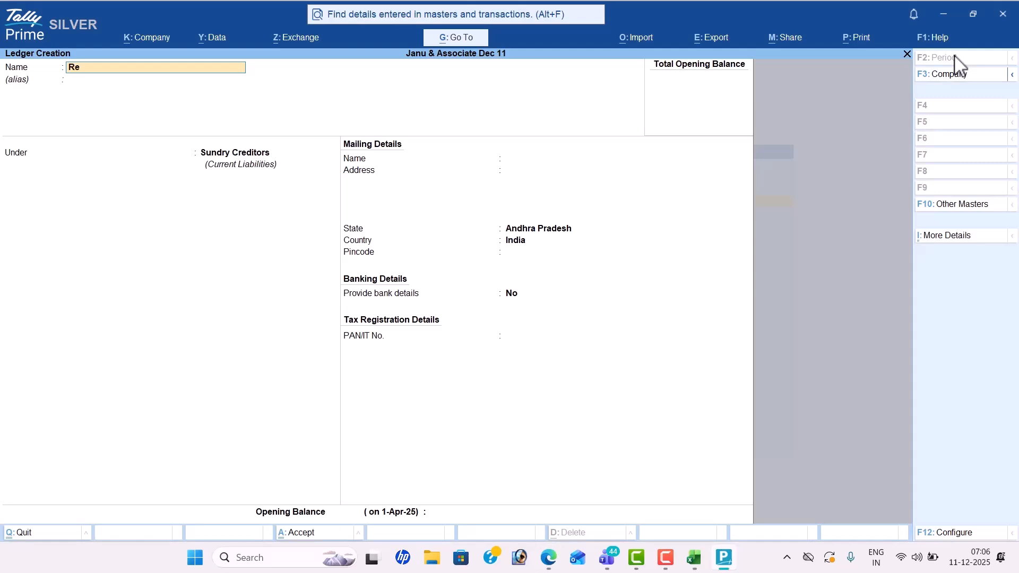
key("Return")
key("Return")
type("Ind")
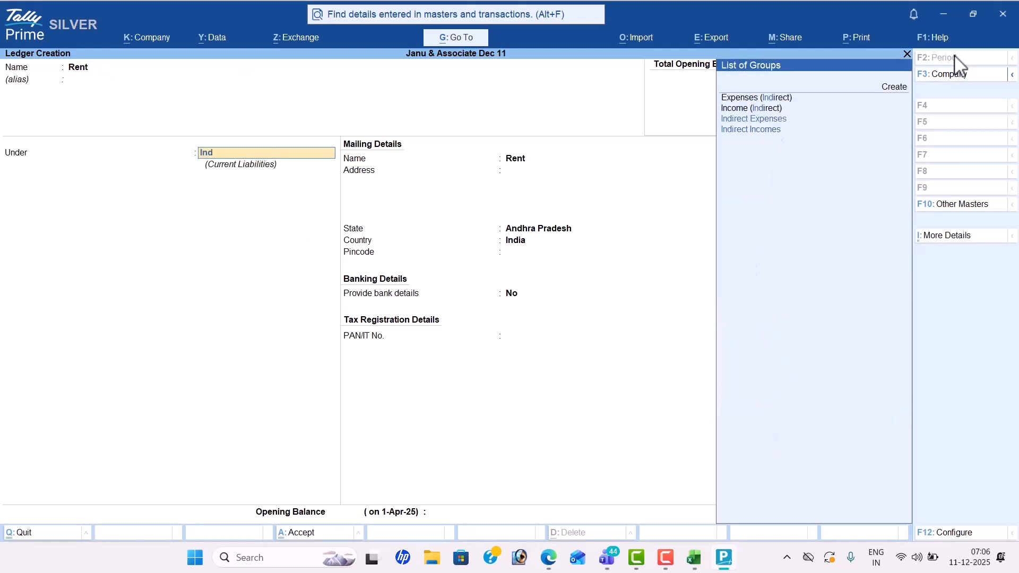
key("Return")
key("ctrl+a")
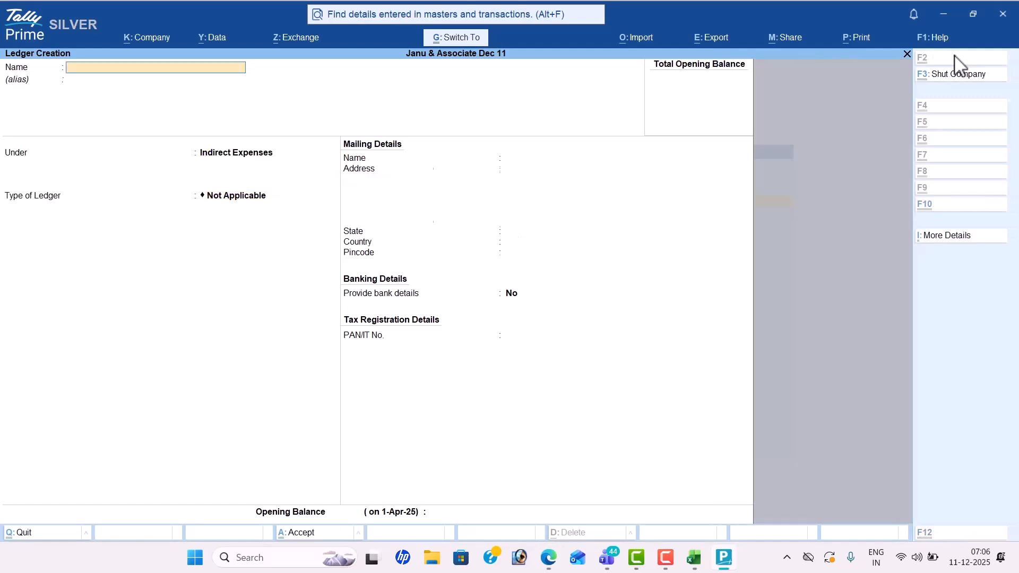
- Create a ledger named Salaries under Indirect Expenses with Type of Ledger Not Applicable
type("Salaries")
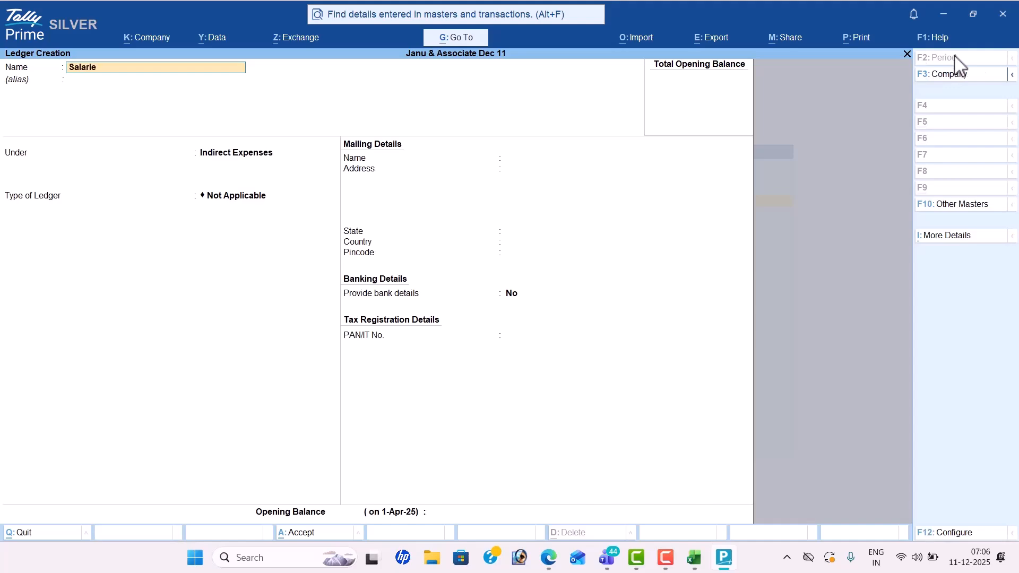
key("Return")
key("Return")
key("Return")
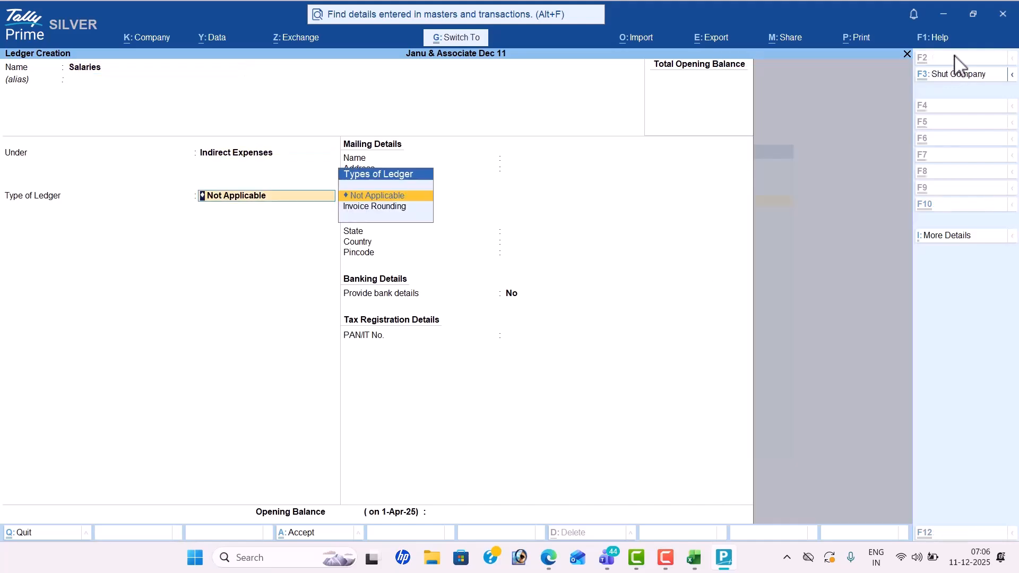
key("ctrl+a")
- Look up the third expense in the exercise PDF and create the Telephone Bill ledger under Indirect Expenses
key("alt+Tab")
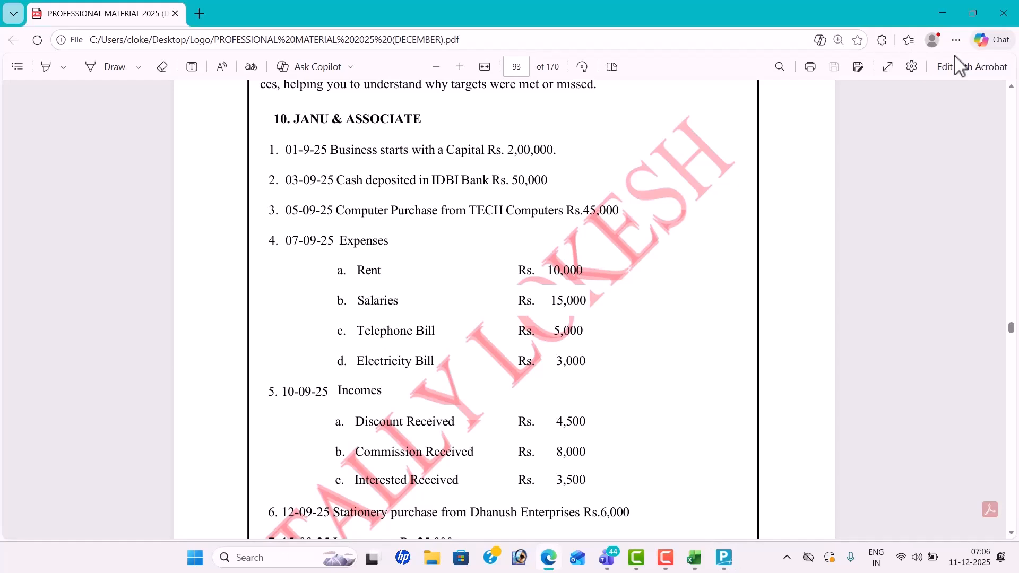
key("alt+Tab")
type("Telephone Bill")
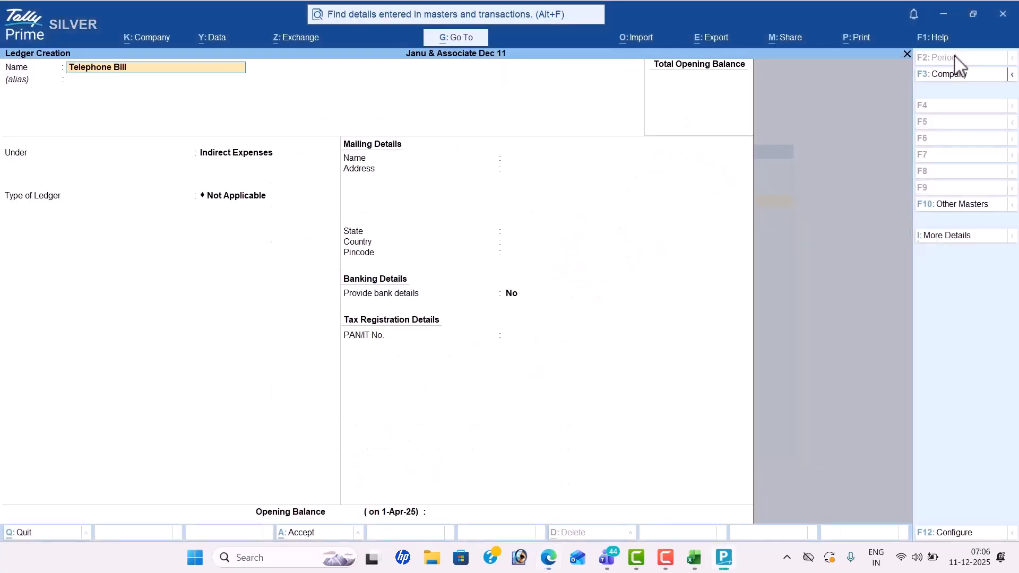
key("Return")
key("Return")
key("ctrl+a")
- Create the Electricity Bill ledger under Indirect Expenses from the exercise PDF and quit ledger creation
key("alt+Tab")
key("alt+Tab")
type("Eel")
type("le")
type("ctric")
type("ity b")
key("BackSpace")
type("Bi")
key("Return")
key("Return")
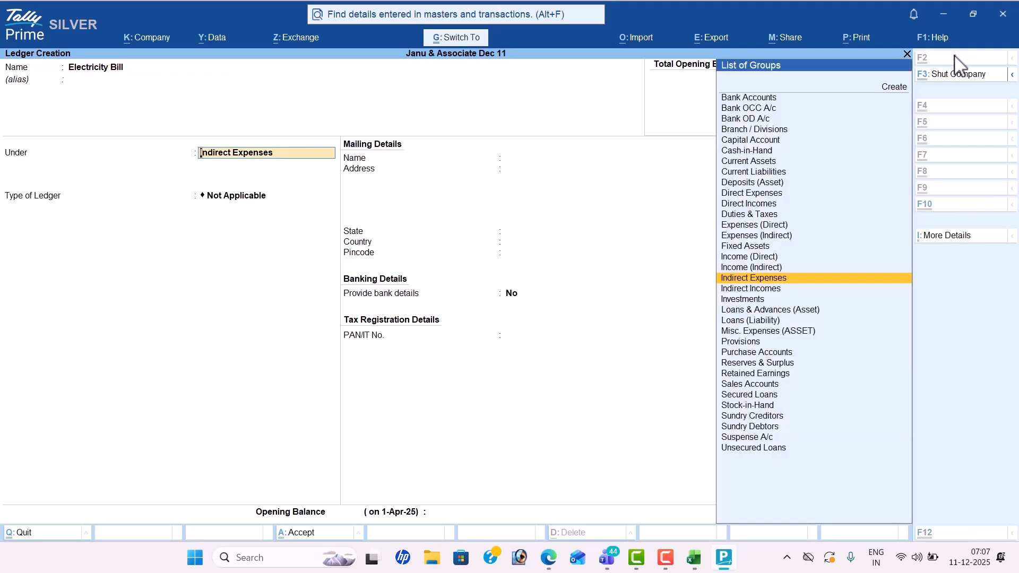
key("ctrl+a")
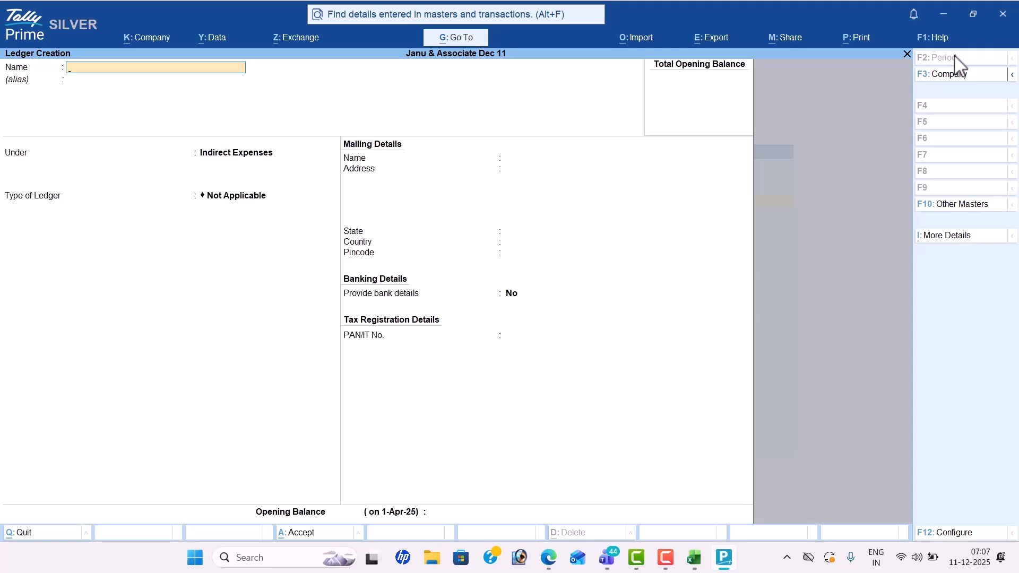
key("Escape")
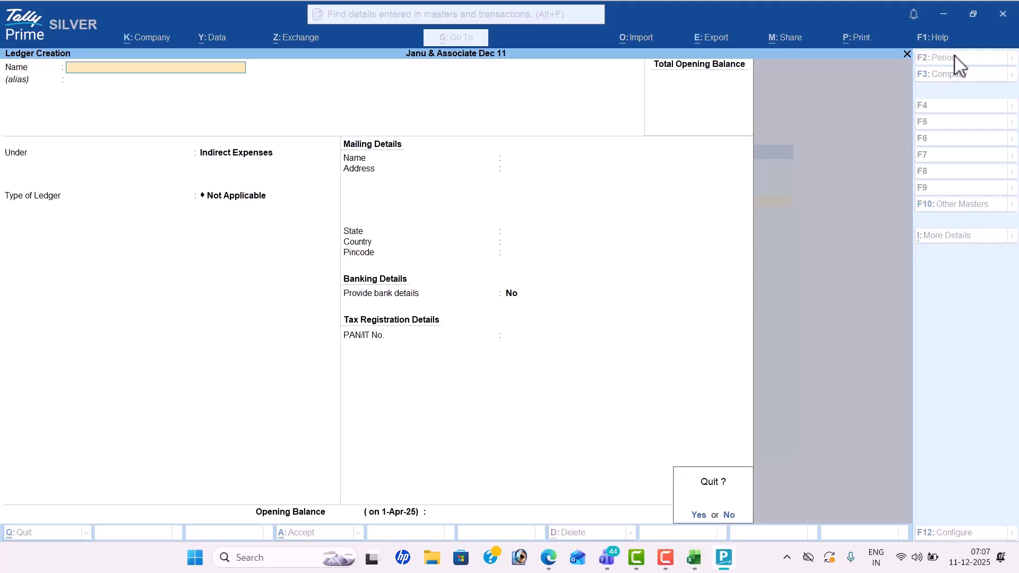
key("Return")
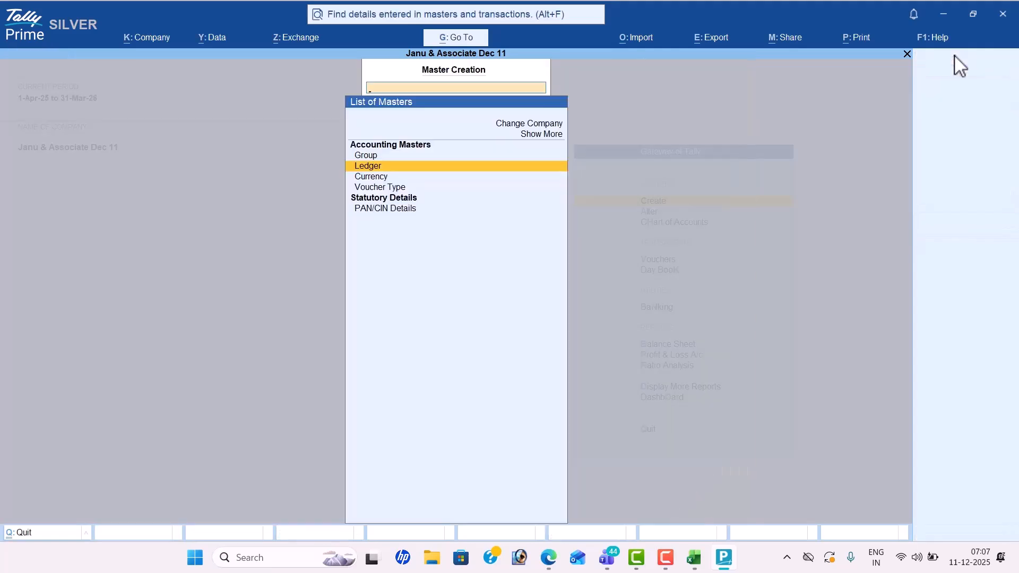
- Show the additional master types and start a new budget named Telephone Bill under Primary
key("Up")
key("Up")
key("Return")
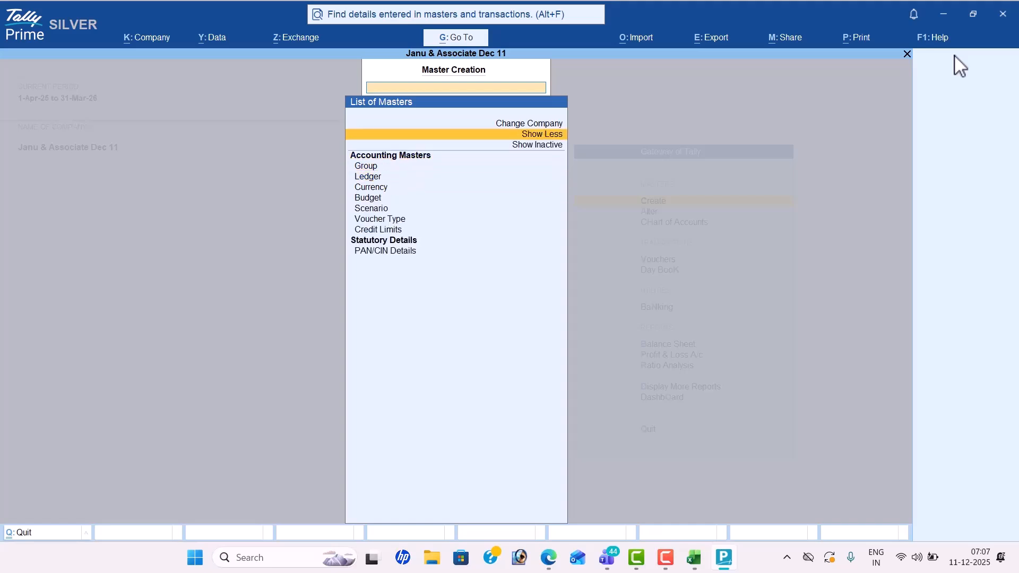
key("Down")
key("Down")
key("Down")
key("Down")
key("Down")
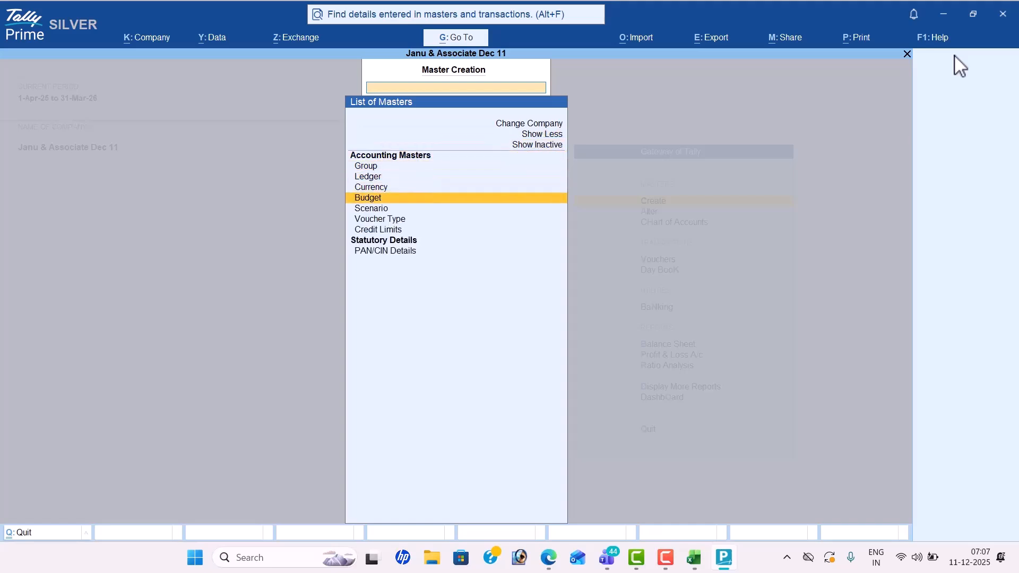
key("Return")
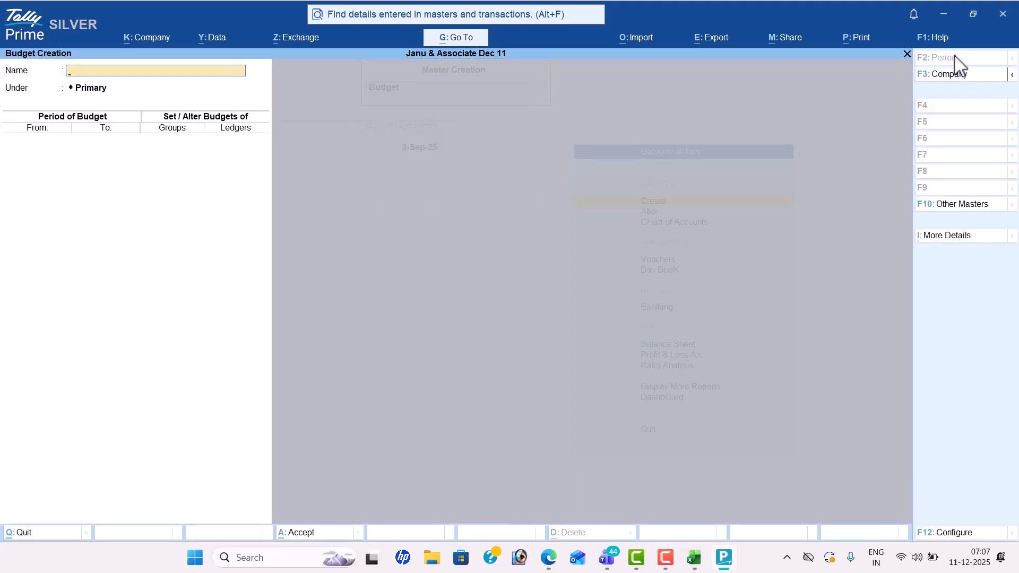
type("Telephone Bill")
key("Return")
key("Return")
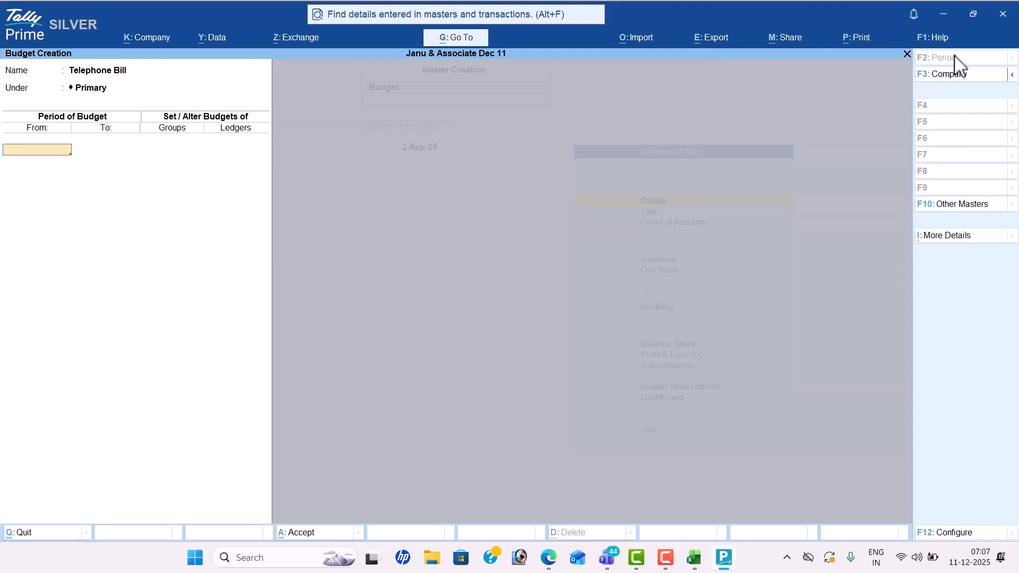
- Set the budget period from 1-Sep-25 to 30-Sep-25 and leave the group budgets at No
key("alt+Tab")
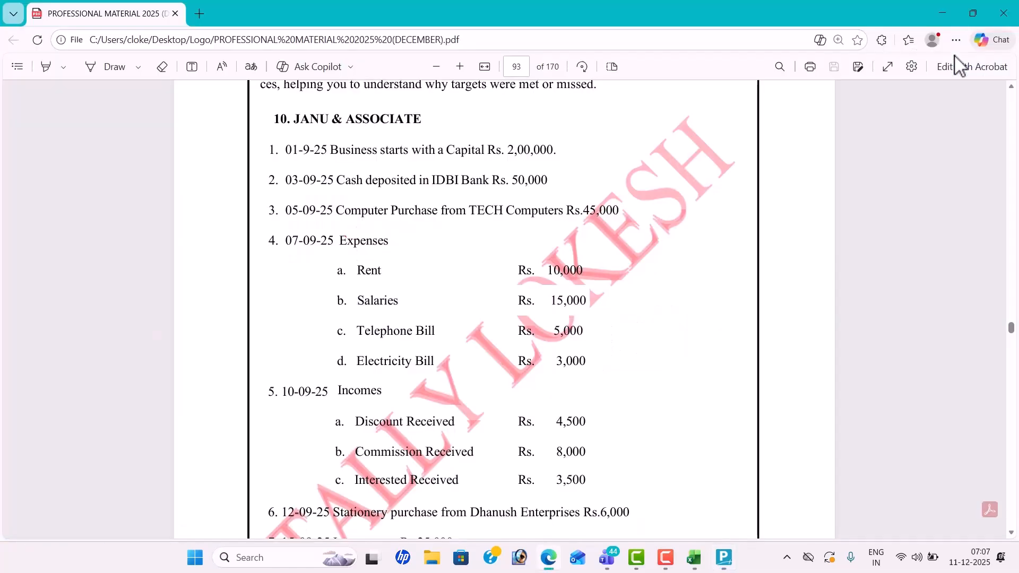
key("alt+Tab")
type("1-9")
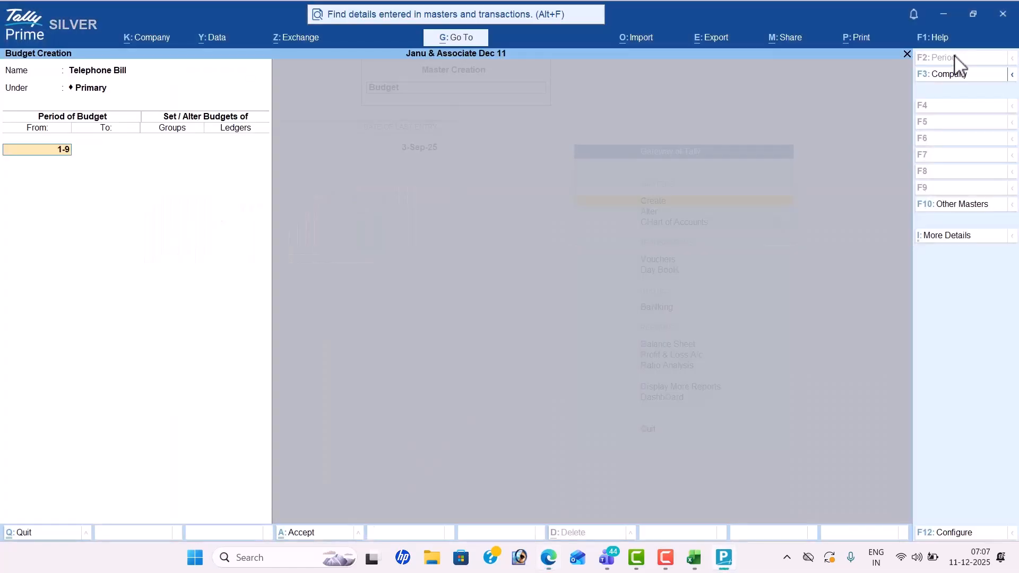
key("Return")
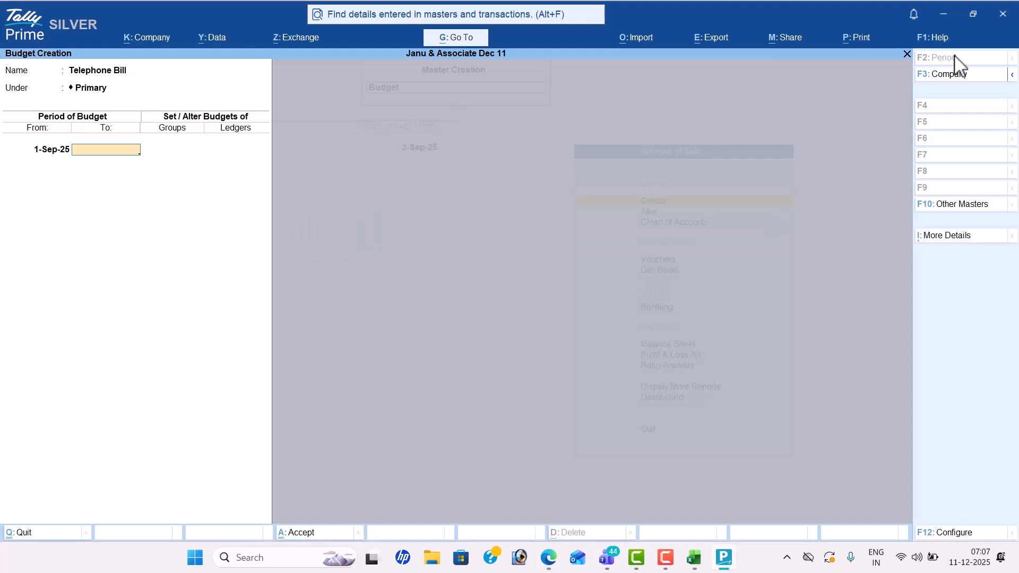
type("31-9")
key("BackSpace")
key("BackSpace")
key("BackSpace")
type("0-")
type("9")
key("Return")
key("Return")
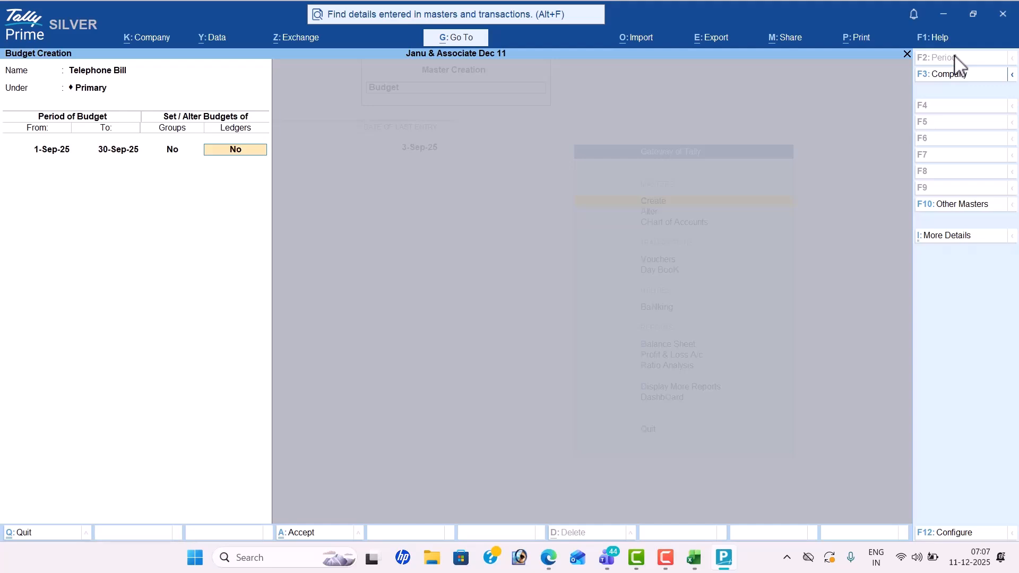
- Enable ledger budgets and add Telephone Bill with type On Closing Balance and an amount of 5000
type("y")
key("Return")
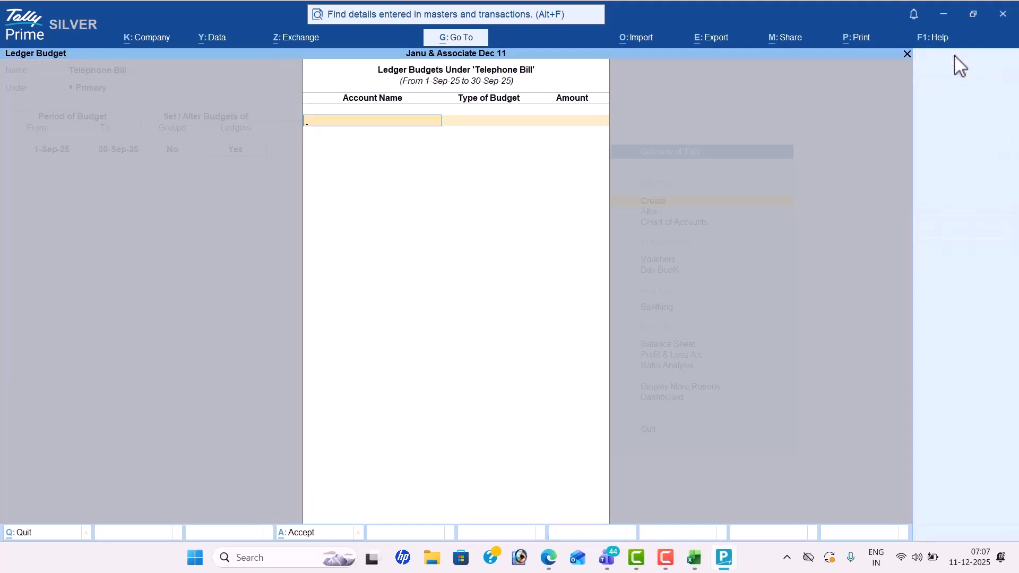
type("Tel")
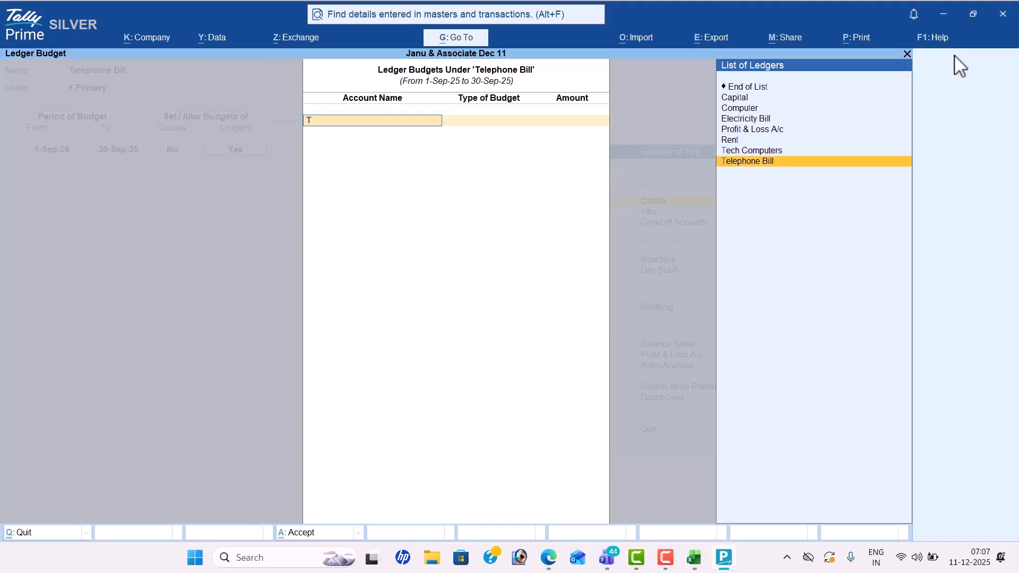
key("Return")
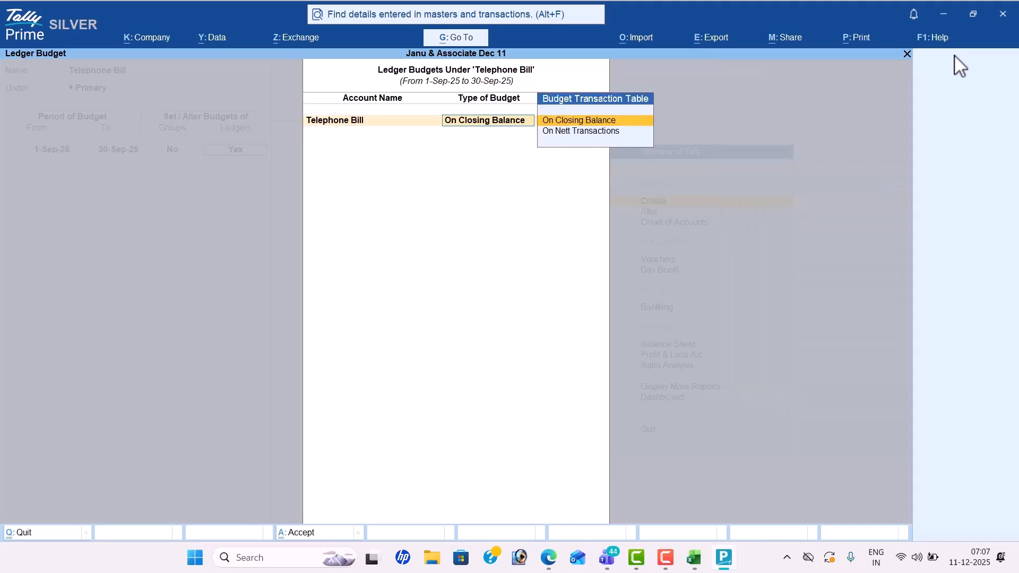
key("Return")
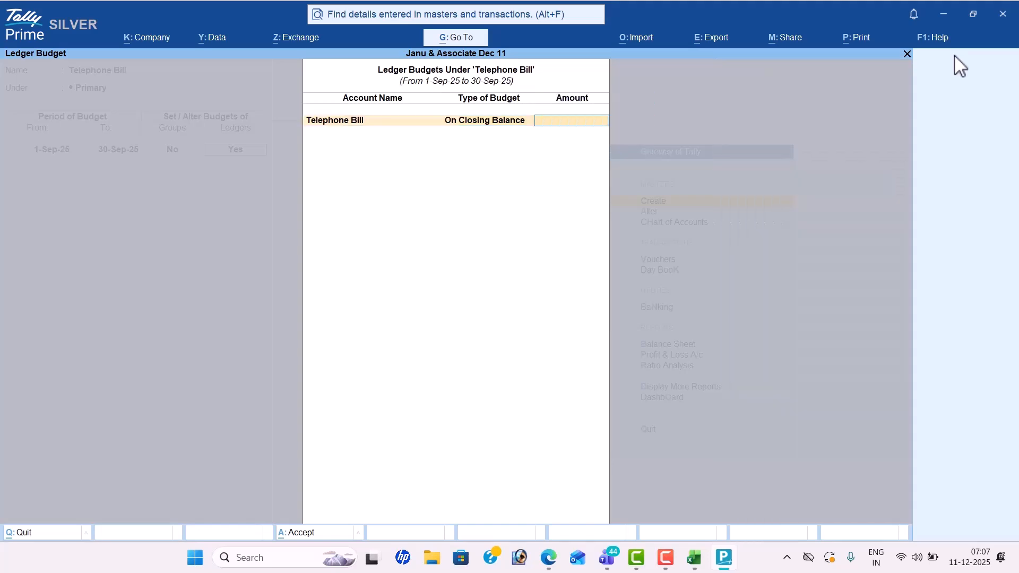
key("alt+Tab")
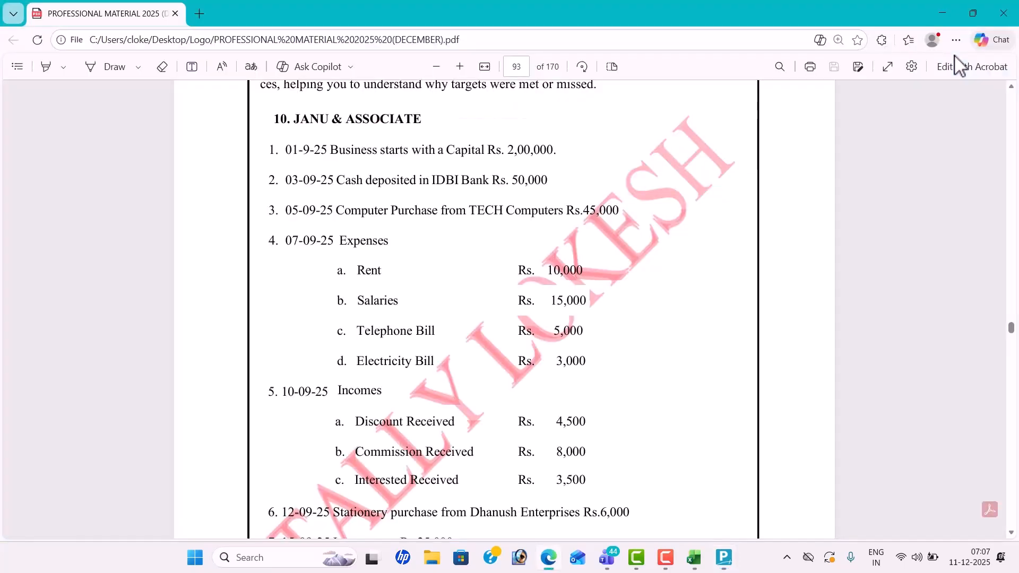
key("alt+Tab")
type("5000")
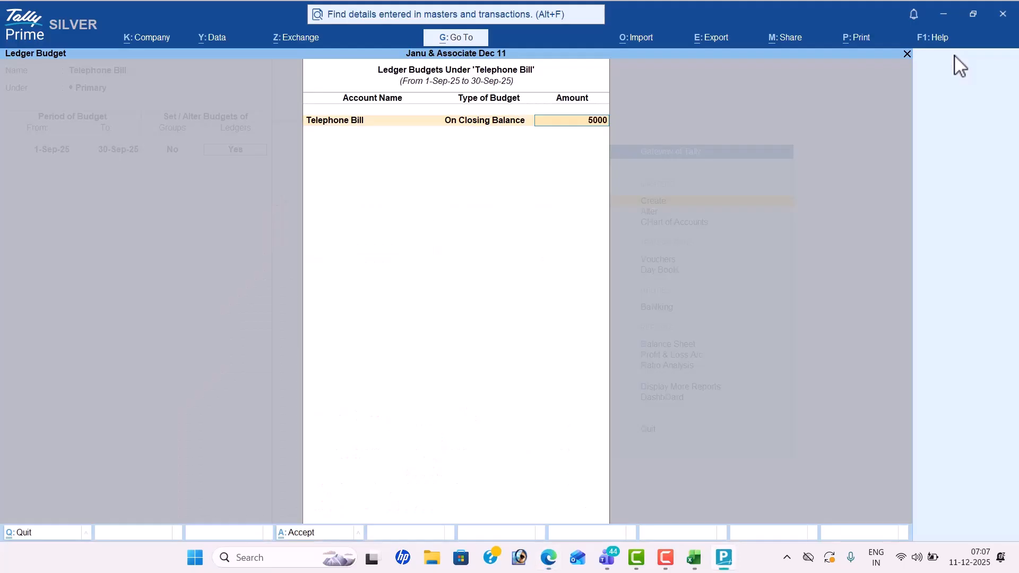
key("Return")
key("Return")
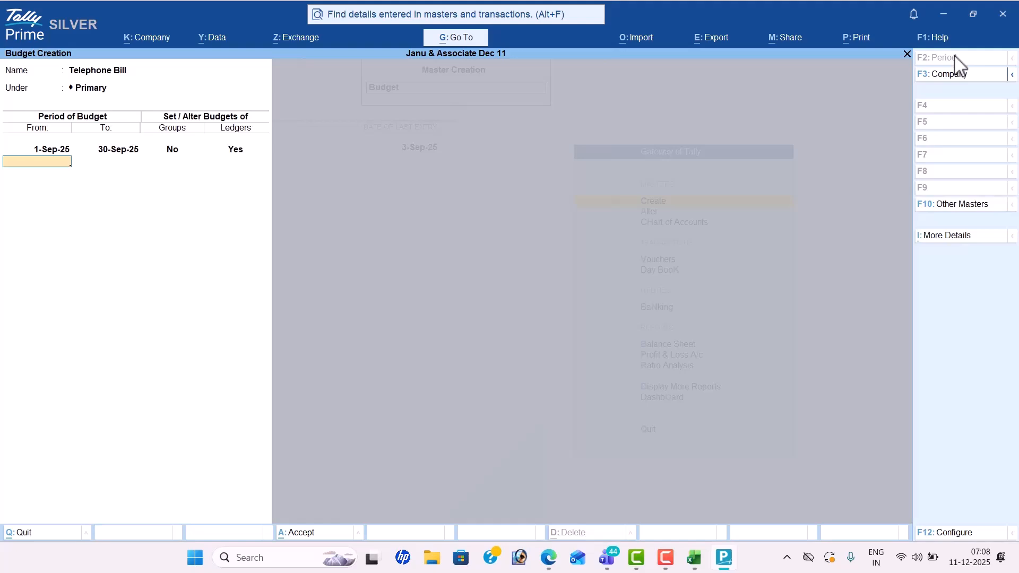
- Save the Telephone Bill budget and start another budget named Electricity Bill under Primary
key("Return")
key("Return")
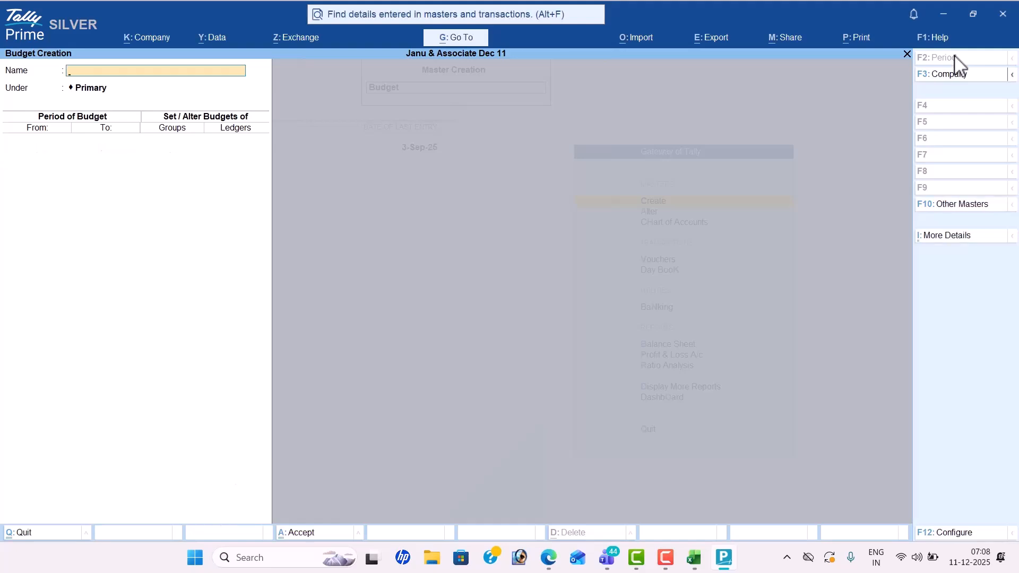
key("alt+Tab")
key("alt+Tab")
type("Electricity Bill")
key("Return")
key("Return")
- Set the Electricity Bill budget period from 1-Sep-25 to 30-Sep-25 and leave its group budgets at No
type("1-")
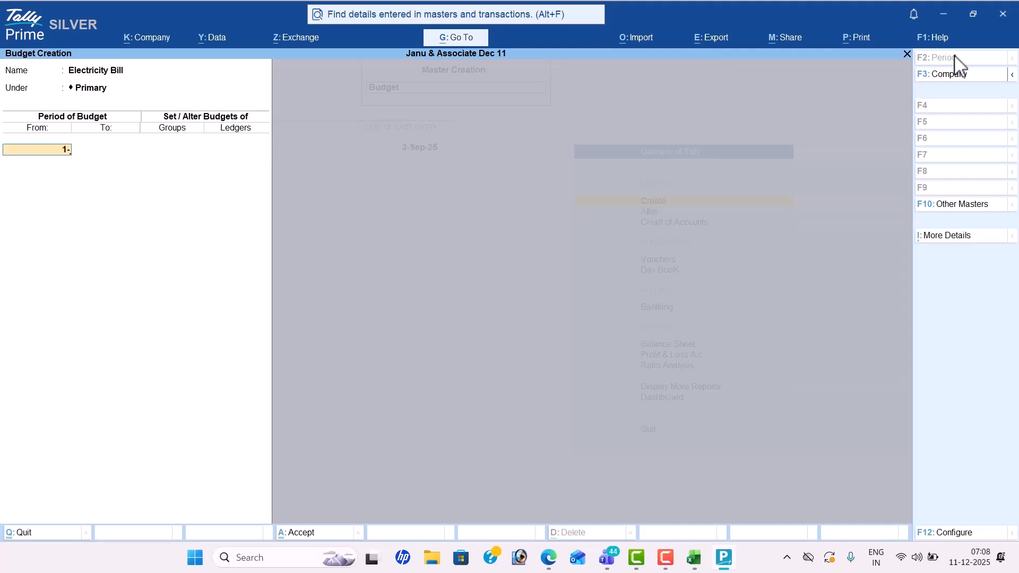
type("9")
key("Return")
type("30-9")
key("Return")
key("Return")
- Enable ledger budgets and add the Electricity Bill ledger with type On Closing Balance and an amount of 3000
type("y")
key("Return")
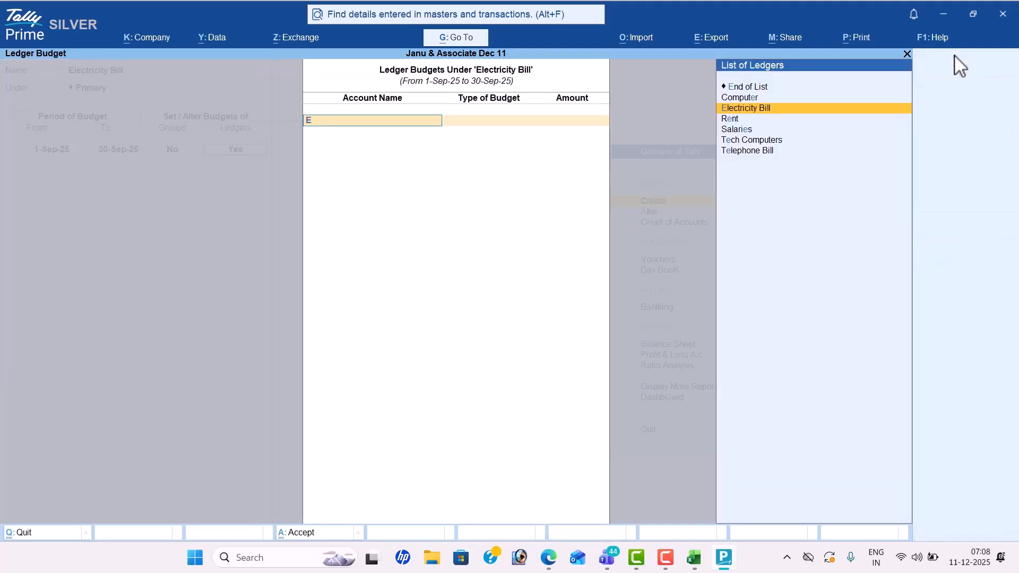
key("Return")
key("Return")
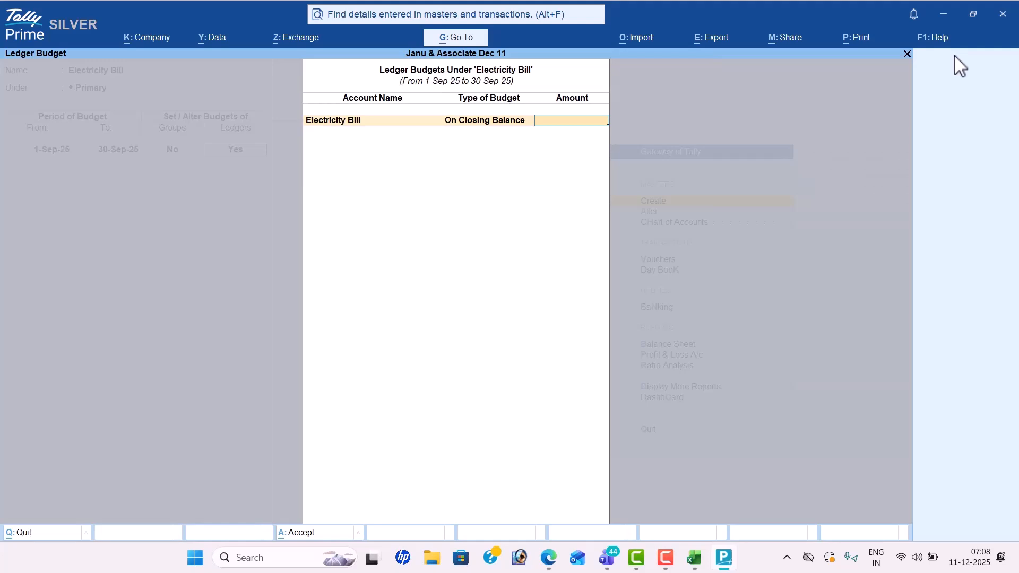
key("alt+Tab")
key("alt+Tab")
type("3000")
key("Return")
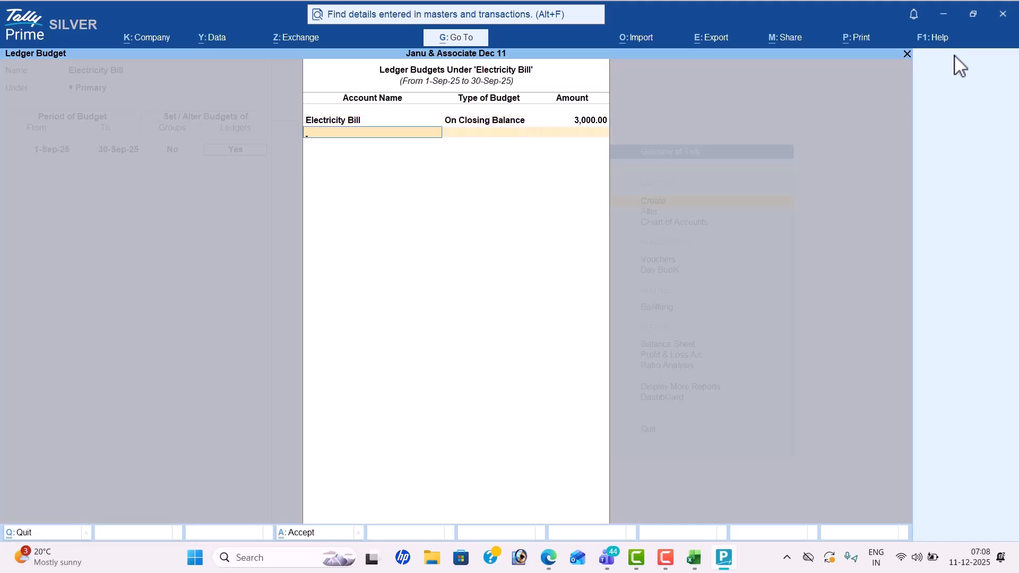
- Save the Electricity Bill budget and leave master creation
key("Return")
key("Return")
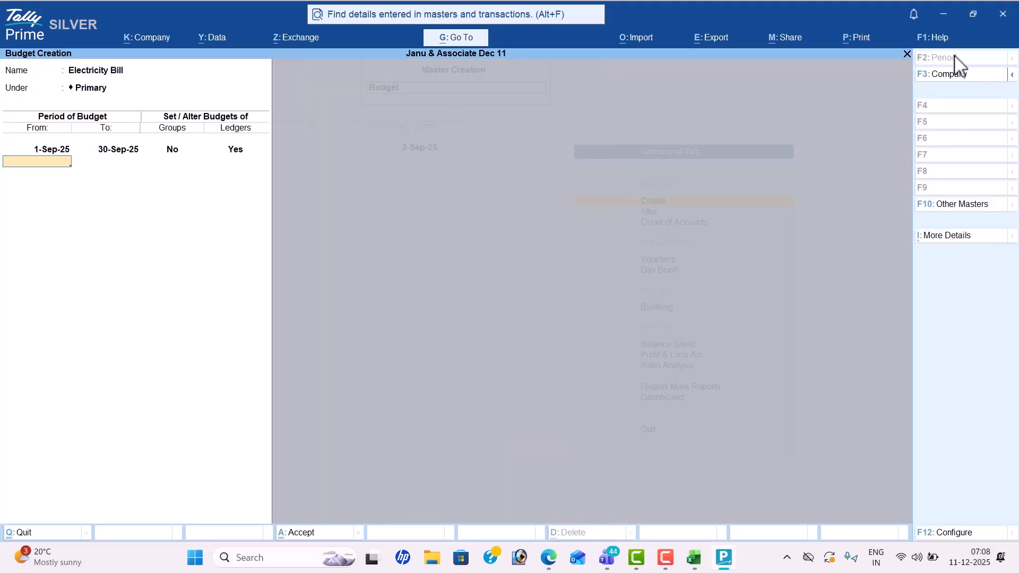
key("y")
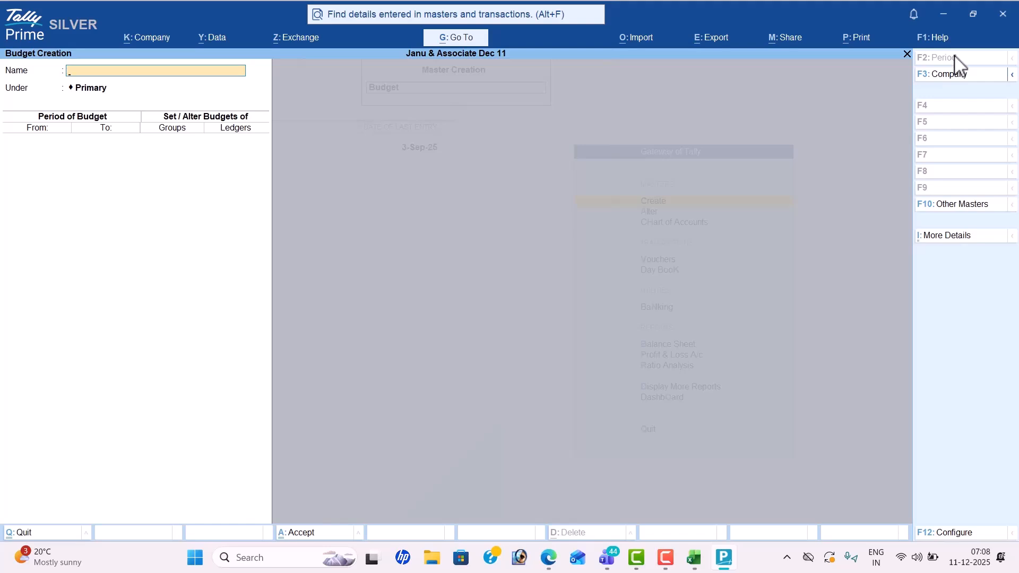
key("Escape")
key("y")
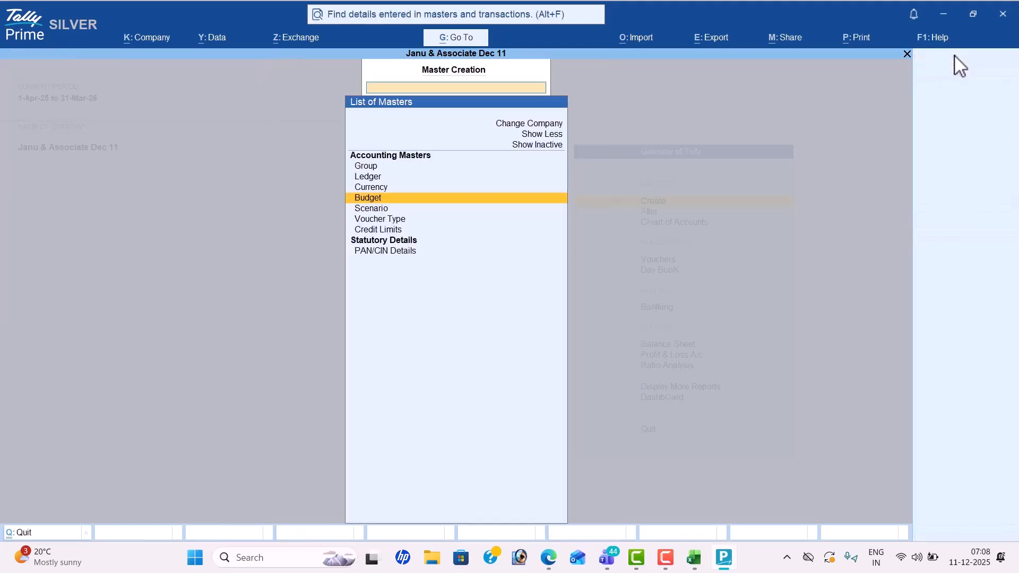
key("Escape")
- Open a new payment voucher and set its date to 7-Sep-25
key("Down")
key("Down")
key("Down")
key("Return")
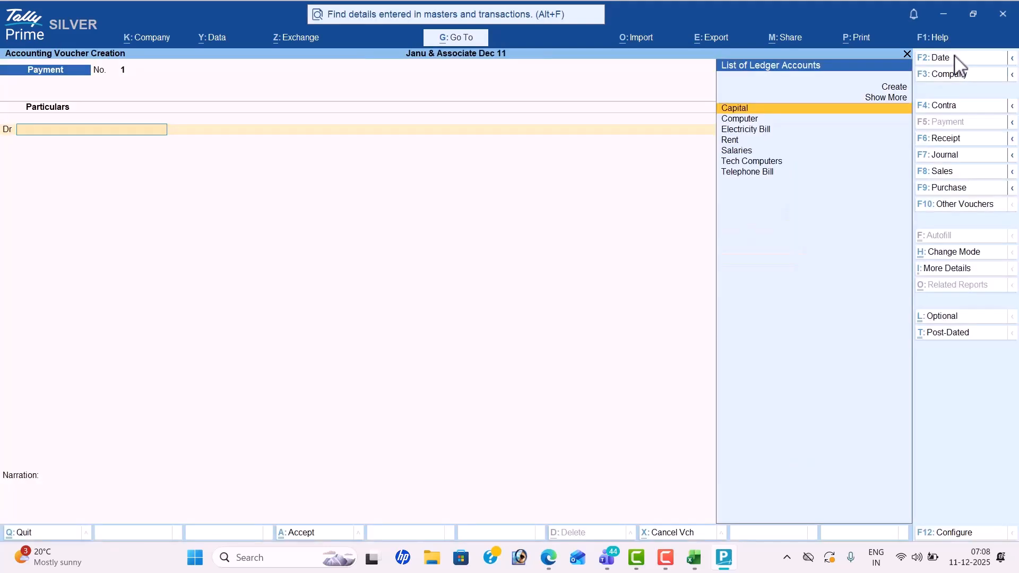
left_click(954, 57)
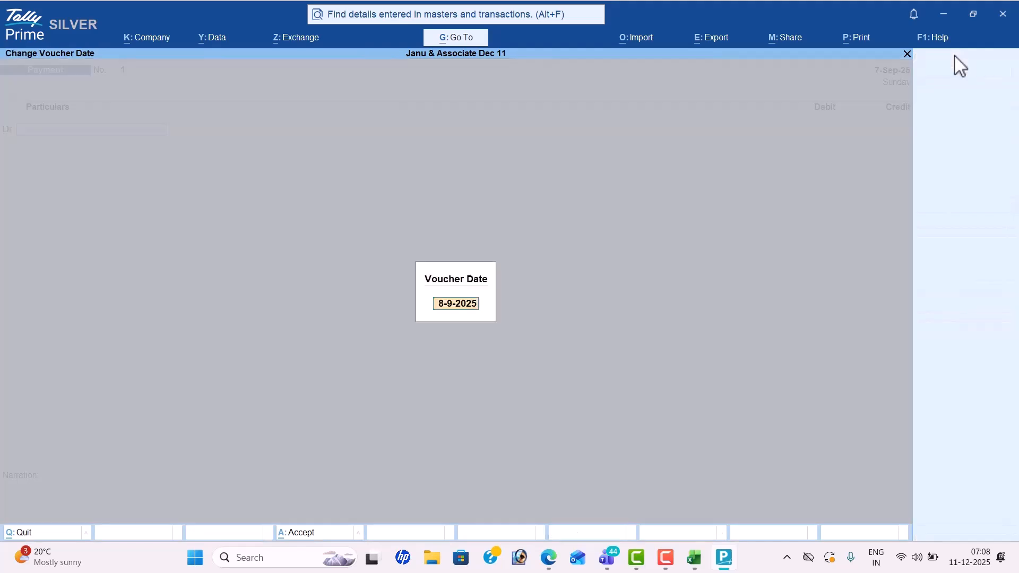
type("7-9")
key("Return")
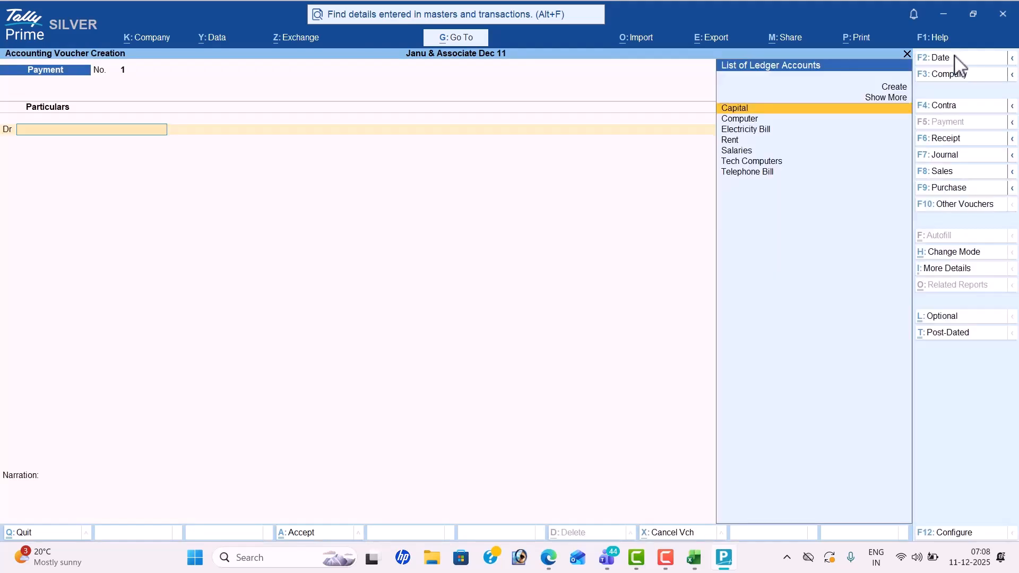
- Debit the Rent ledger with 10000 in the payment voucher, following the exercise PDF
type("re")
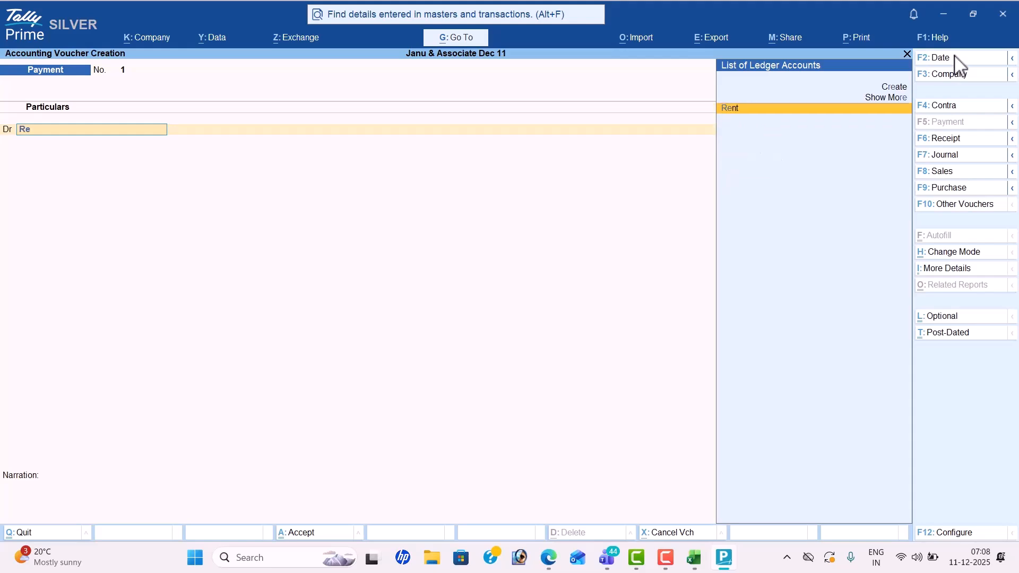
key("Return")
key("alt+Tab")
key("alt+Tab")
type("10000")
key("Return")
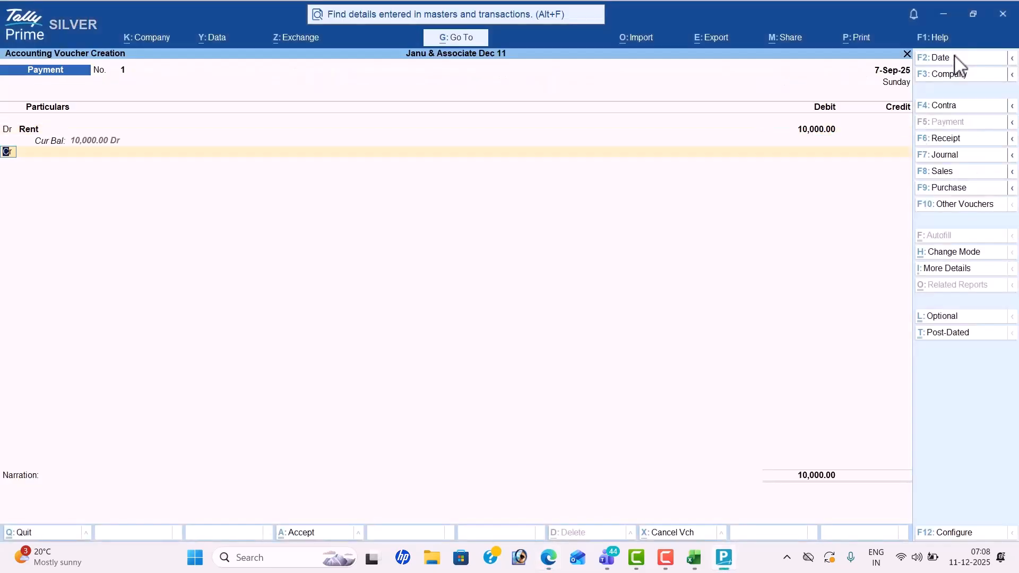
- Add a second debit line for Salaries with an amount of 15000
key("Return")
type("s")
key("Return")
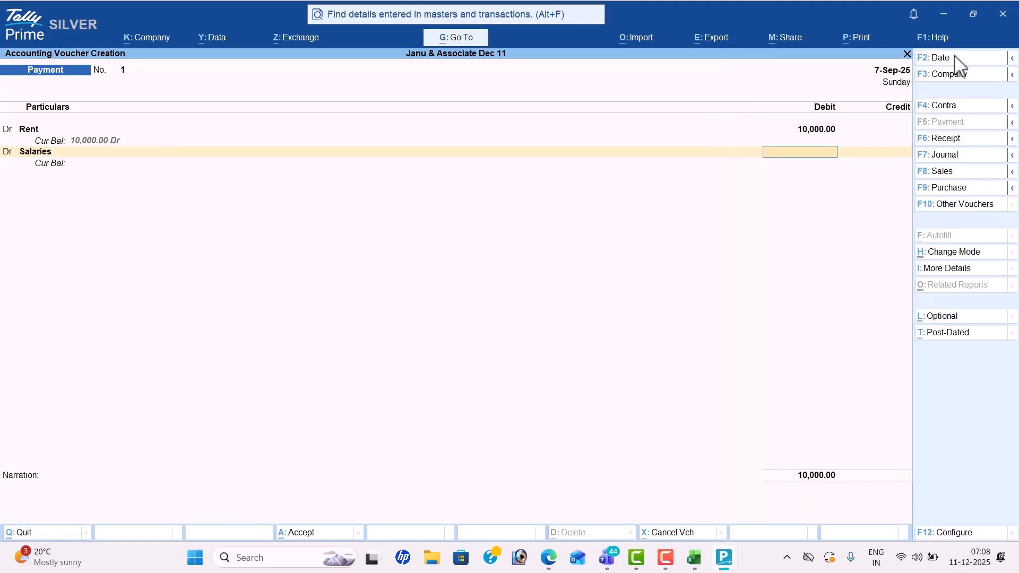
key("alt+Tab")
key("alt+Tab")
type("15000")
key("Return")
- Switch the third voucher line to debit and enter Telephone Bill with an amount of 8000
key("Return")
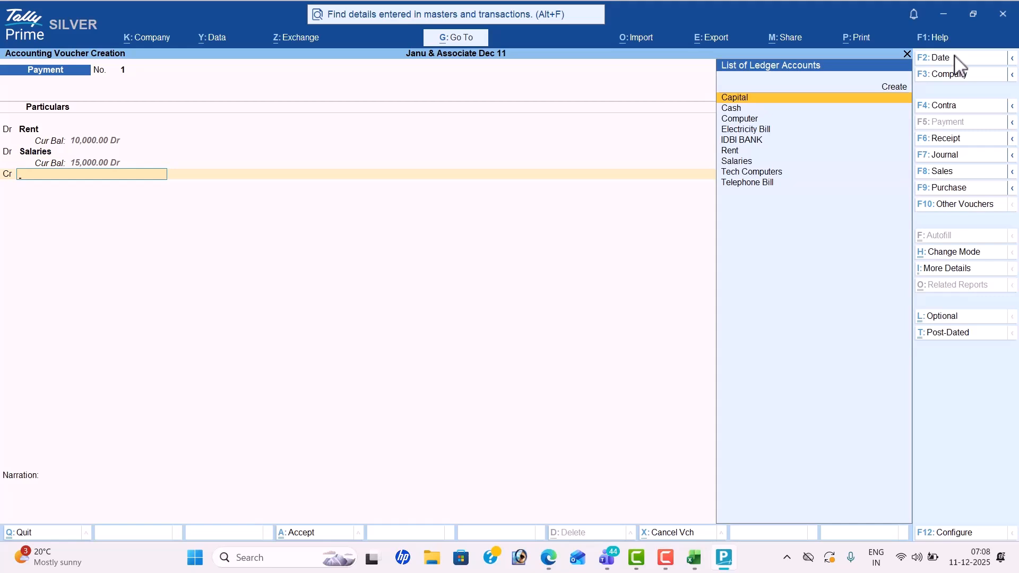
key("BackSpace")
key("d")
key("Return")
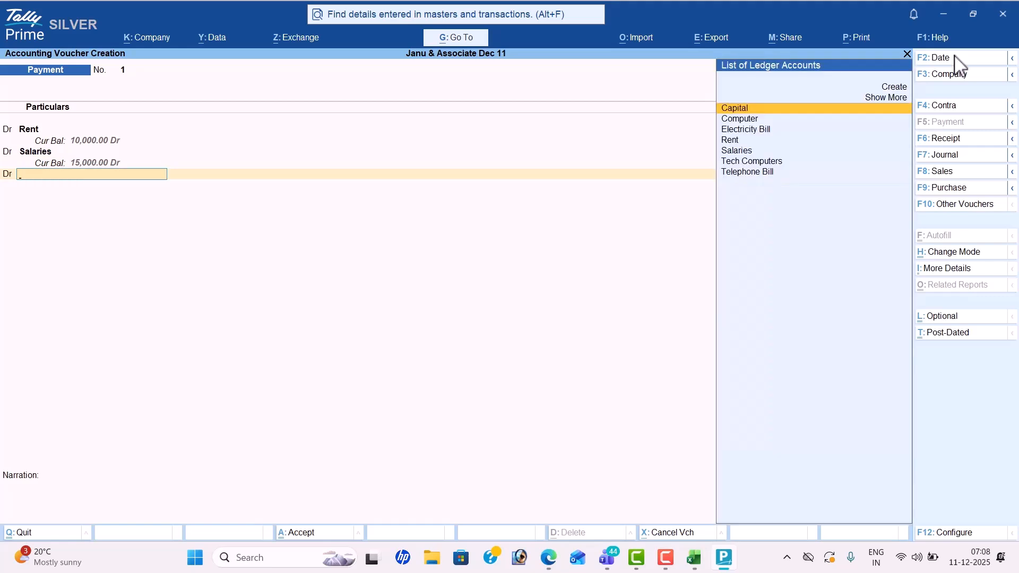
type("Te")
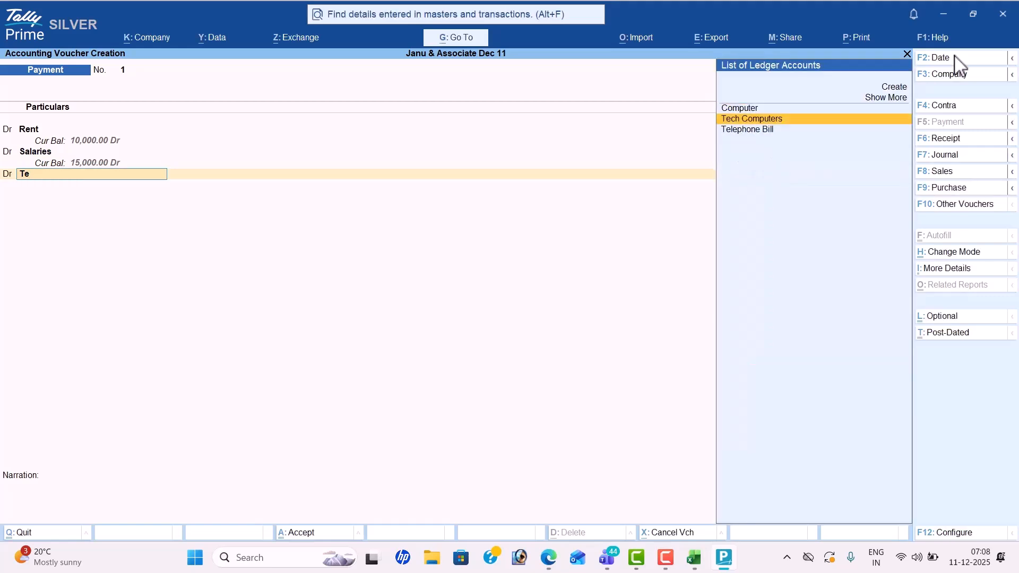
key("Return")
key("alt+Tab")
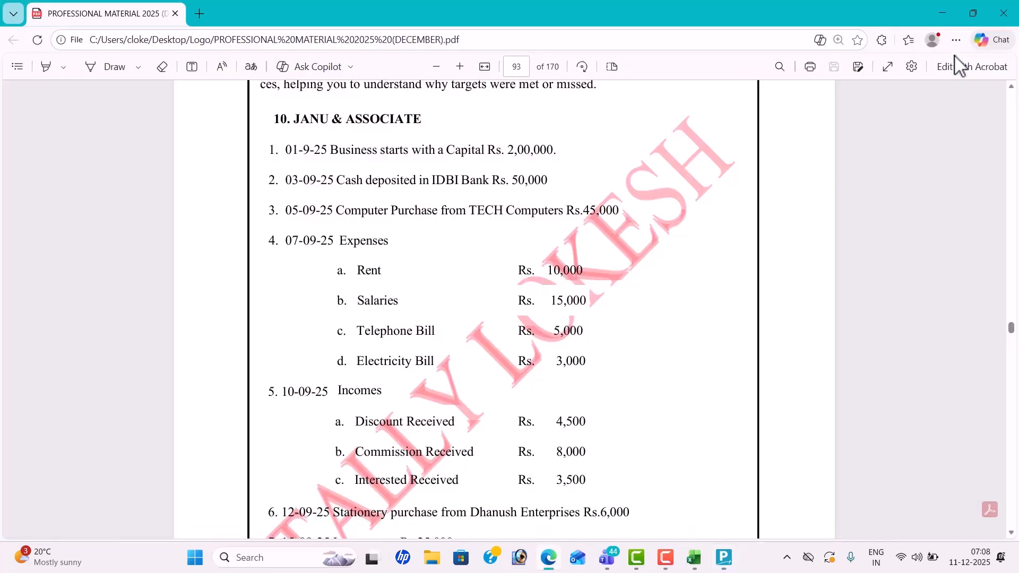
key("alt+Tab")
type("8000")
key("Return")
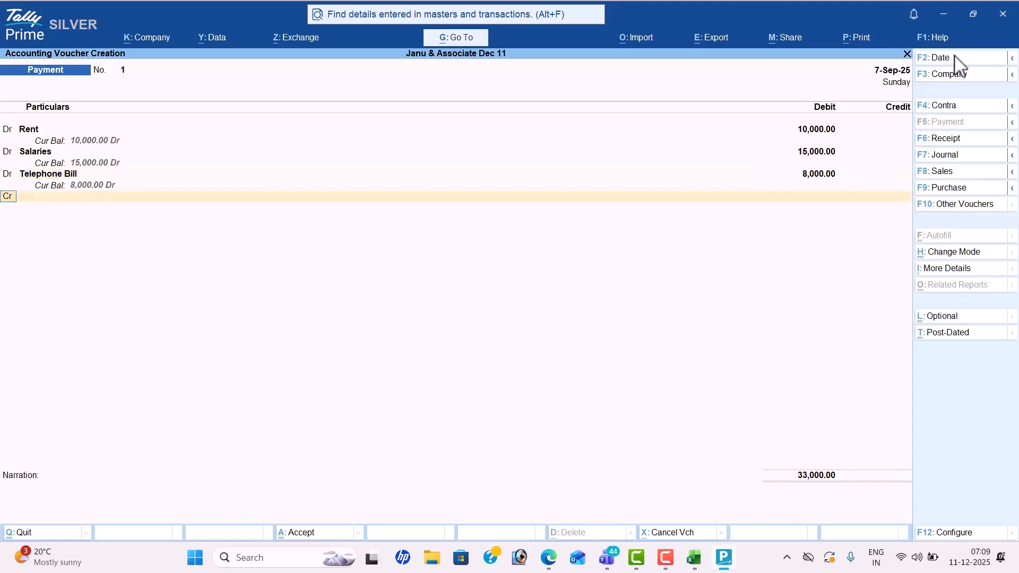
- Add a fourth debit line for Electricity Bill with an amount of 5000
type("d")
key("Return")
type("e")
key("Return")
key("alt+Tab")
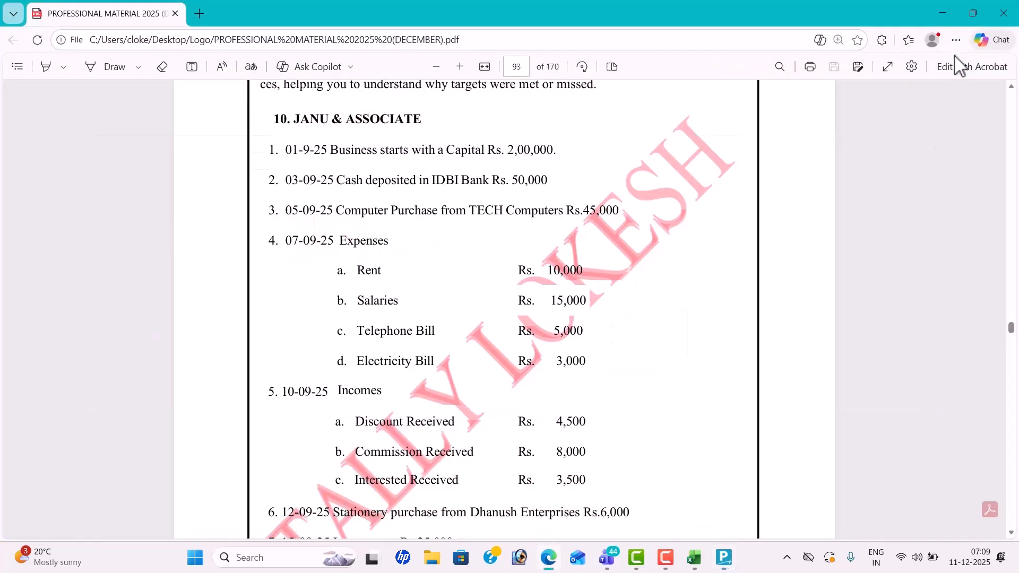
key("alt+Tab")
type("5000")
key("Return")
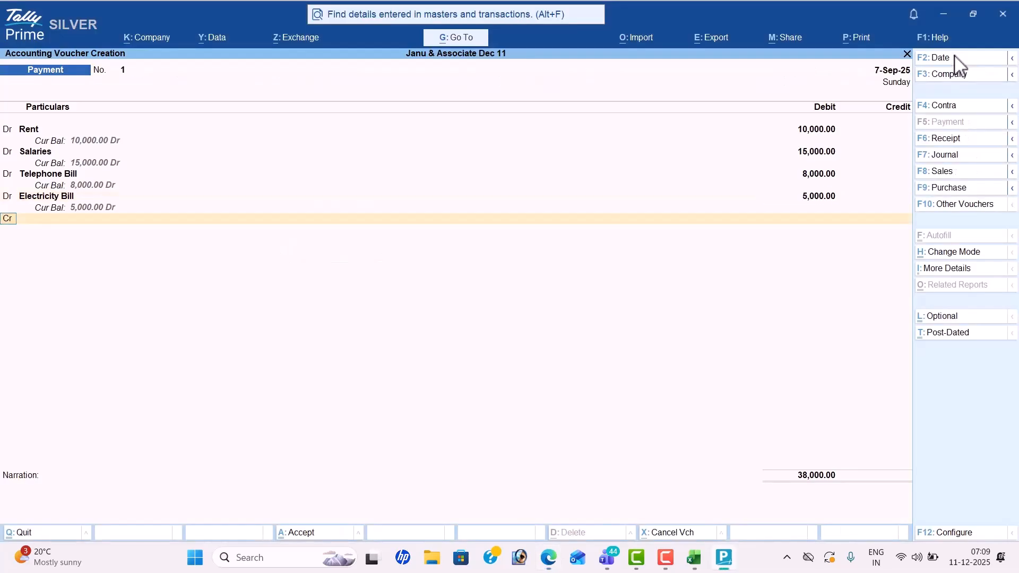
- Credit Cash with 38,000 and save the payment voucher without a narration
key("Return")
key("Down")
key("Return")
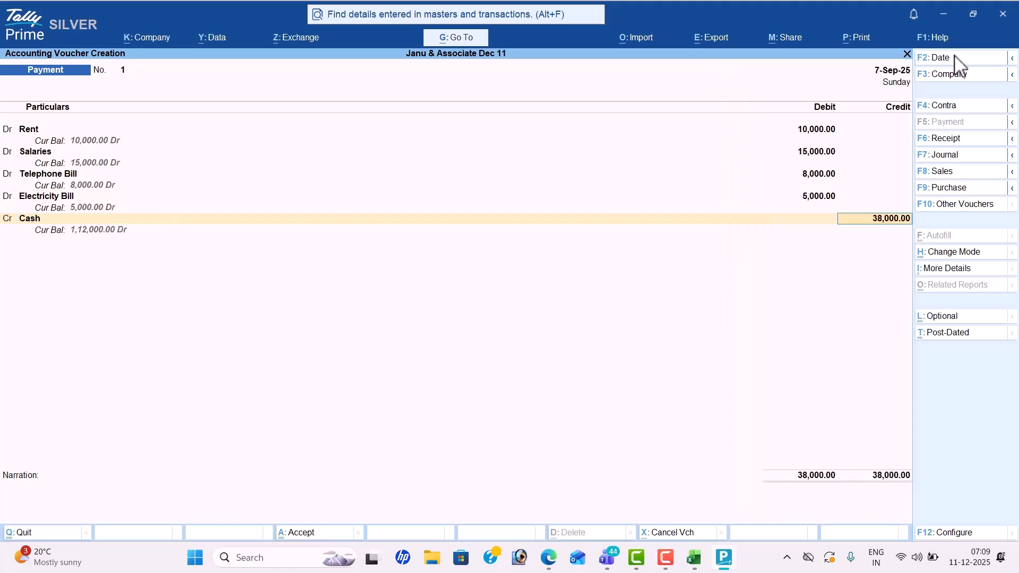
key("Return")
key("Return")
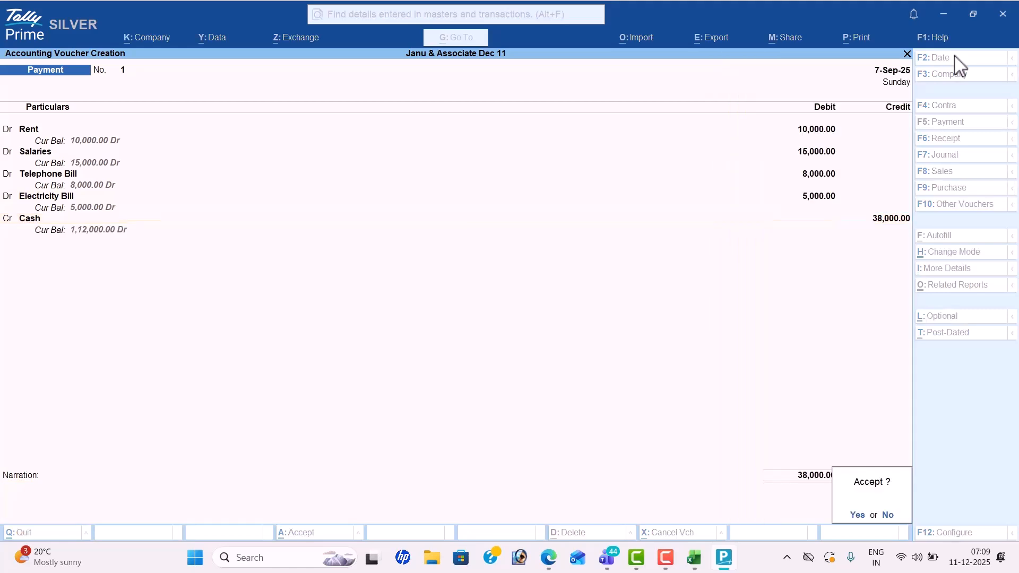
key("Return")
- Start a receipt voucher and set its date to 10-Sep-25, as given in the exercise PDF
left_click(944, 139)
left_click(955, 57)
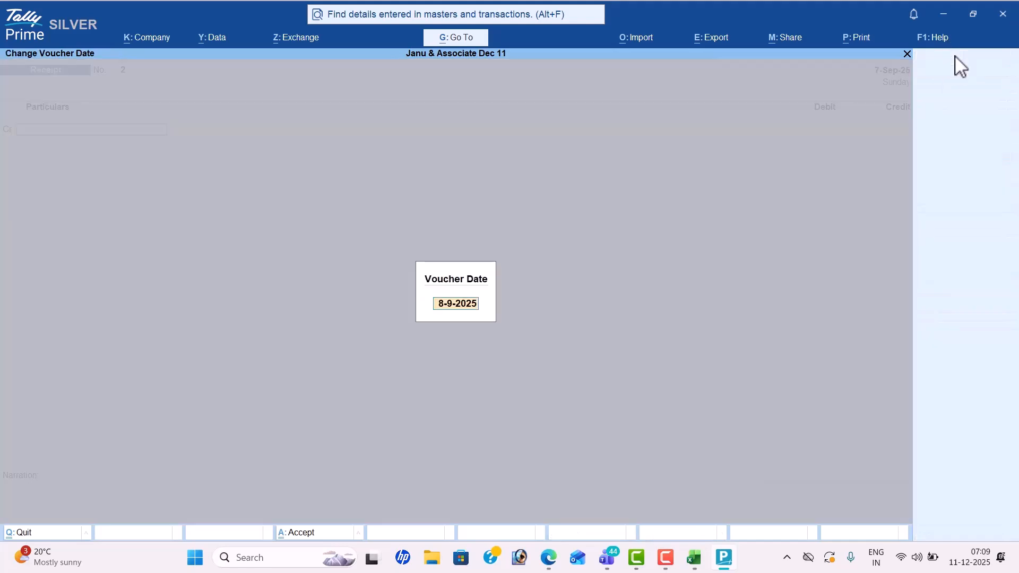
key("alt+Tab")
key("alt+Tab")
type("10-9")
key("Return")
- Create a Discount Received ledger under Indirect Incomes from within the receipt voucher
key("alt+c")
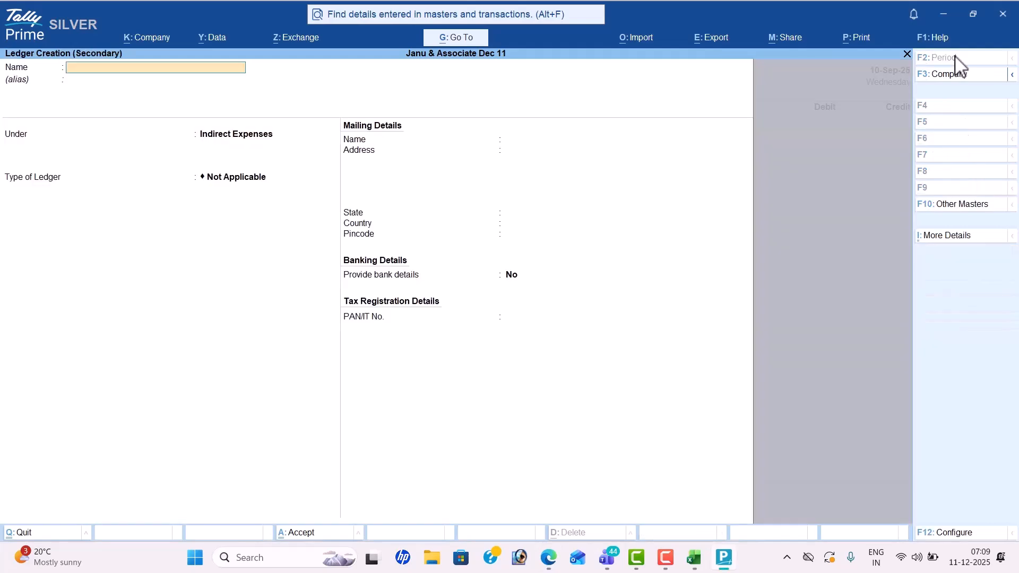
key("alt+Tab")
key("alt+Tab")
type("Discount Receiv")
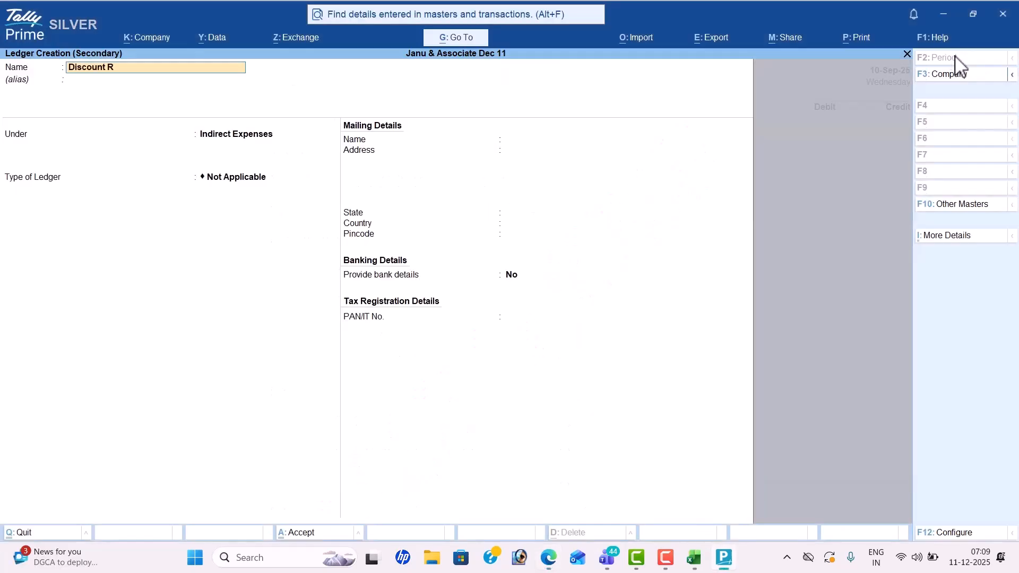
key("Return")
key("Return")
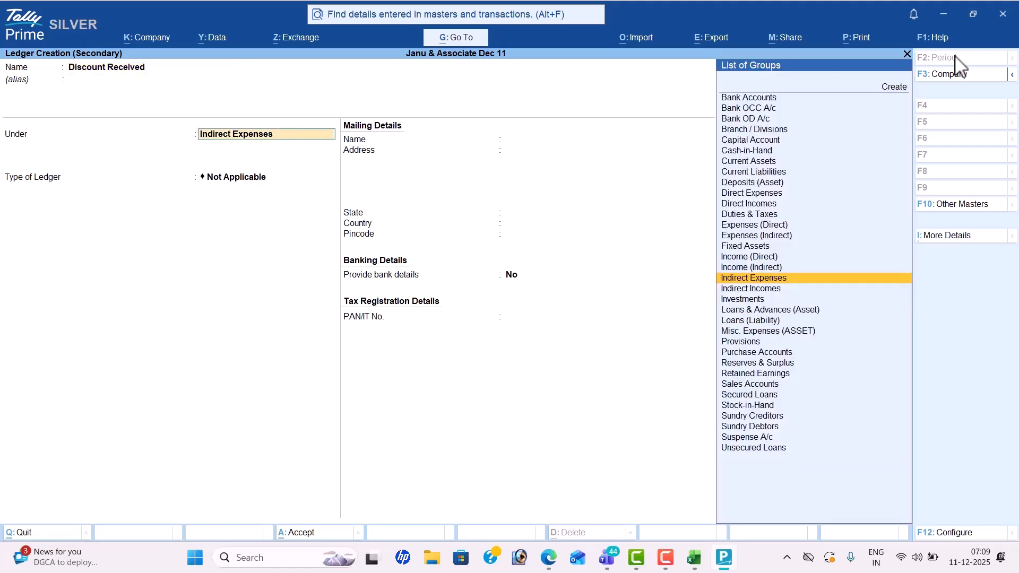
type("Ind")
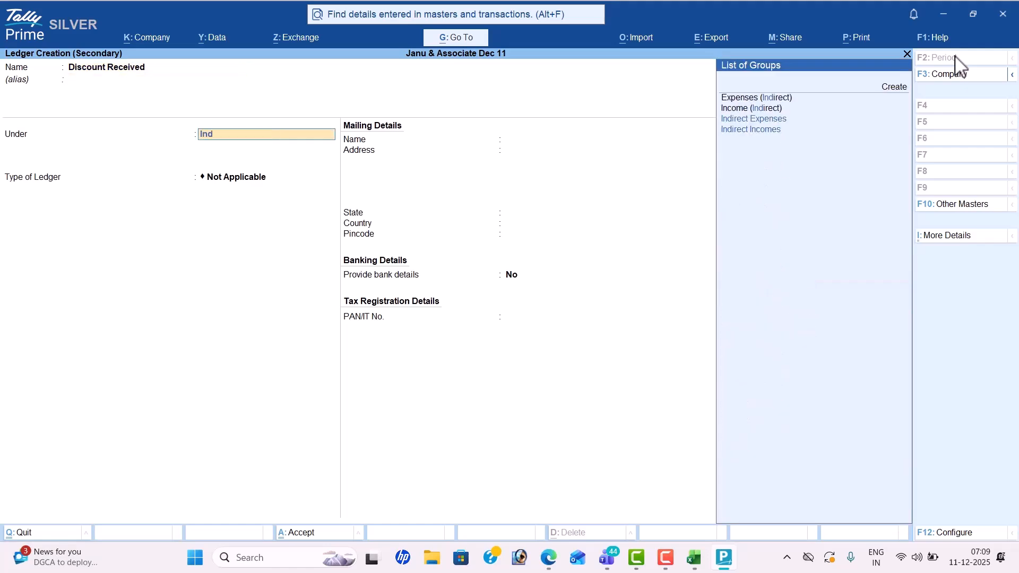
key("Down")
key("Return")
key("ctrl+a")
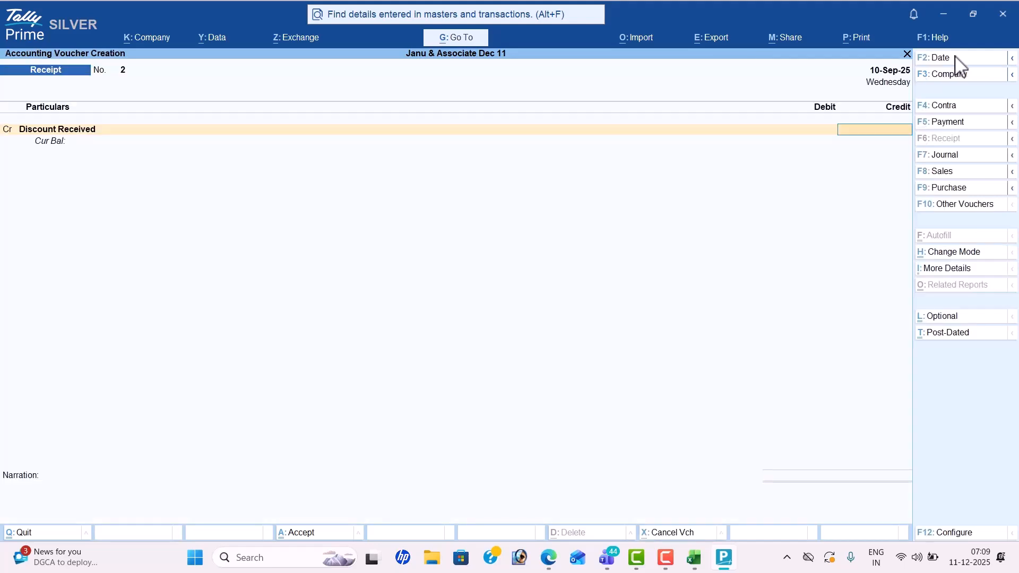
- Look up the discount amount in the exercise PDF and credit Discount Received with 4500
key("alt+Tab")
key("Down")
key("Down")
key("Down")
key("Down")
key("Down")
key("Down")
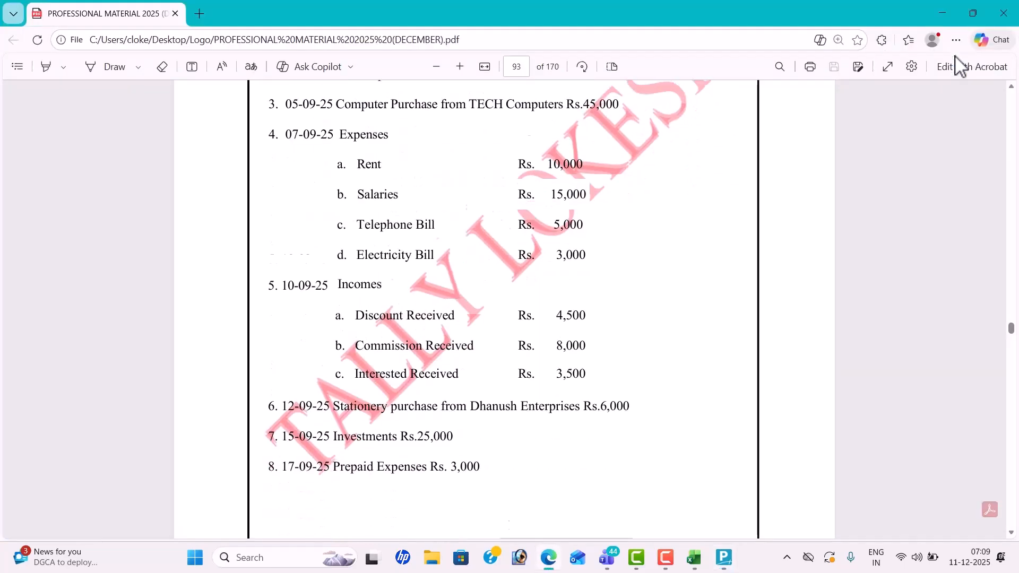
key("alt+Tab")
type("4500")
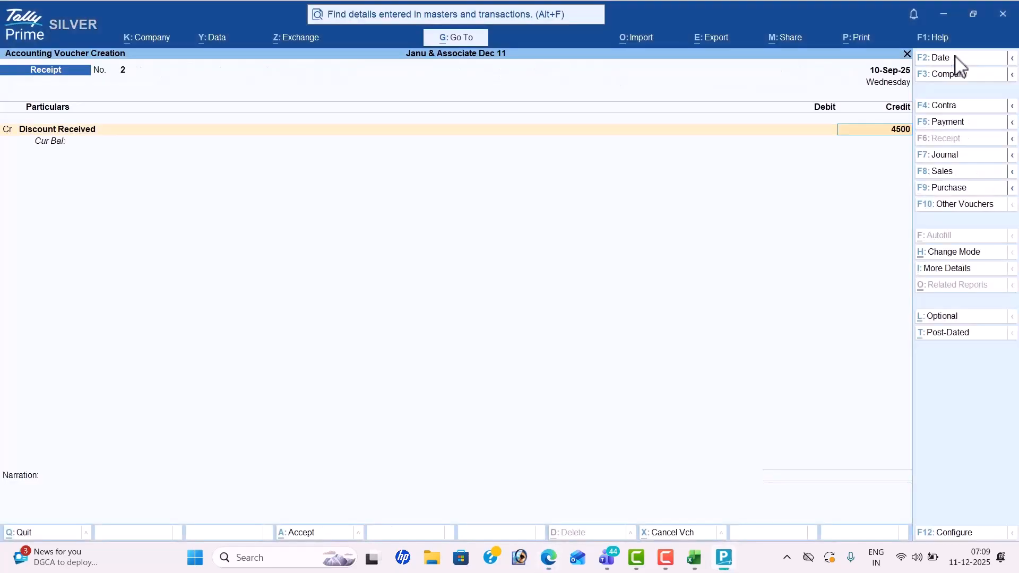
key("Return")
- Add another credit line and create its Commission Received ledger under Indirect Incomes
type("d")
key("Return")
key("alt+c")
key("alt+Tab")
key("alt+Tab")
type("om")
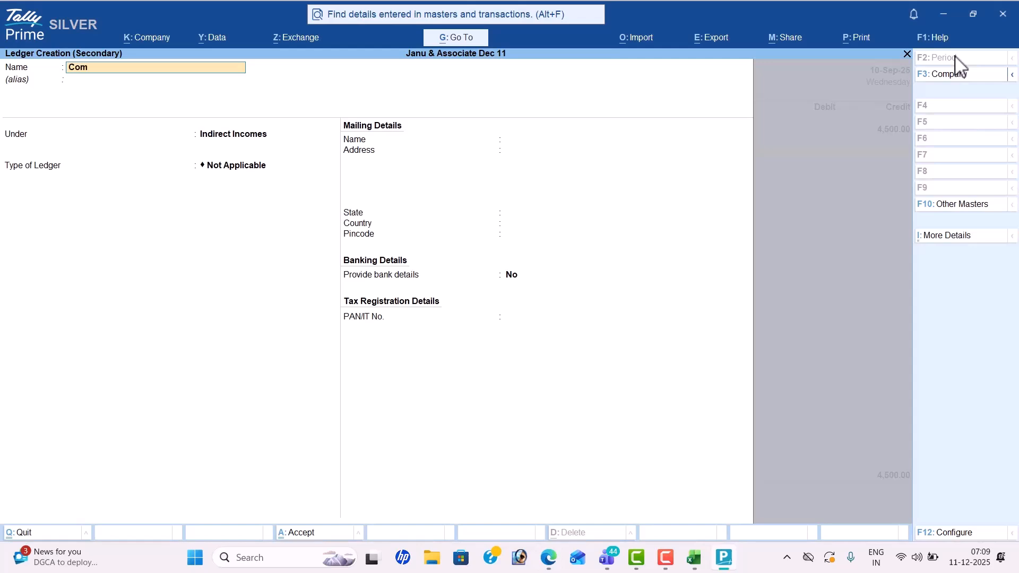
type("mission Received")
key("Return")
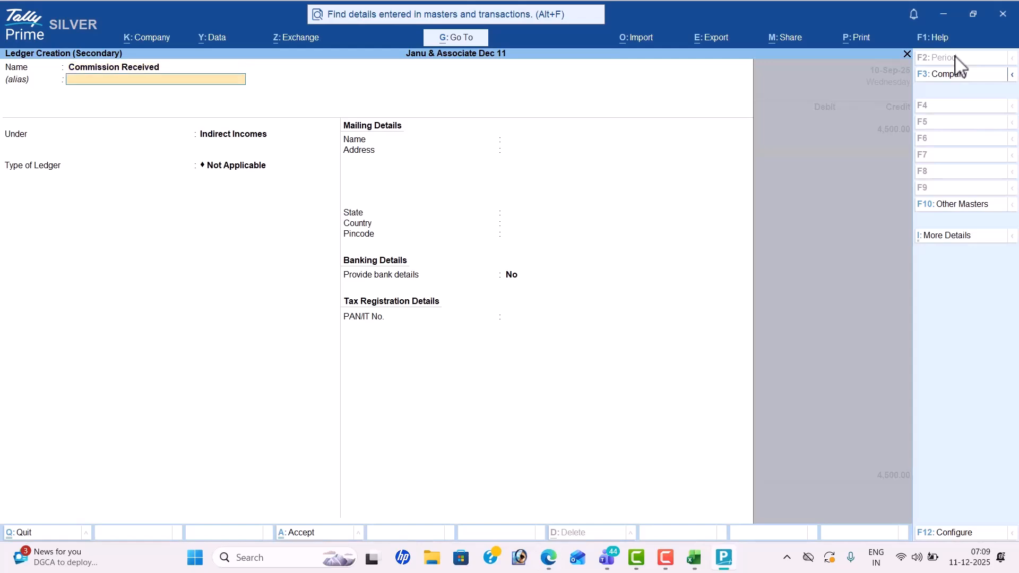
key("ctrl+a")
- Check the exercise PDF and credit Commission Received with 8000
key("alt+Tab")
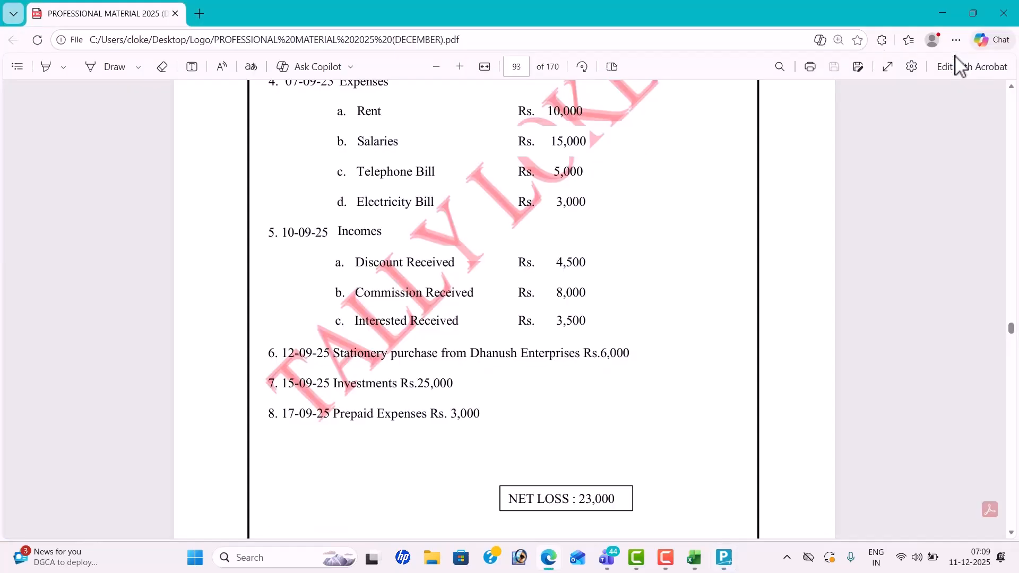
key("alt+Tab")
type("8000")
key("Return")
- Add a third credit line and create its Interest Received ledger under Indirect Incomes
type("d")
key("BackSpace")
type("c")
key("Return")
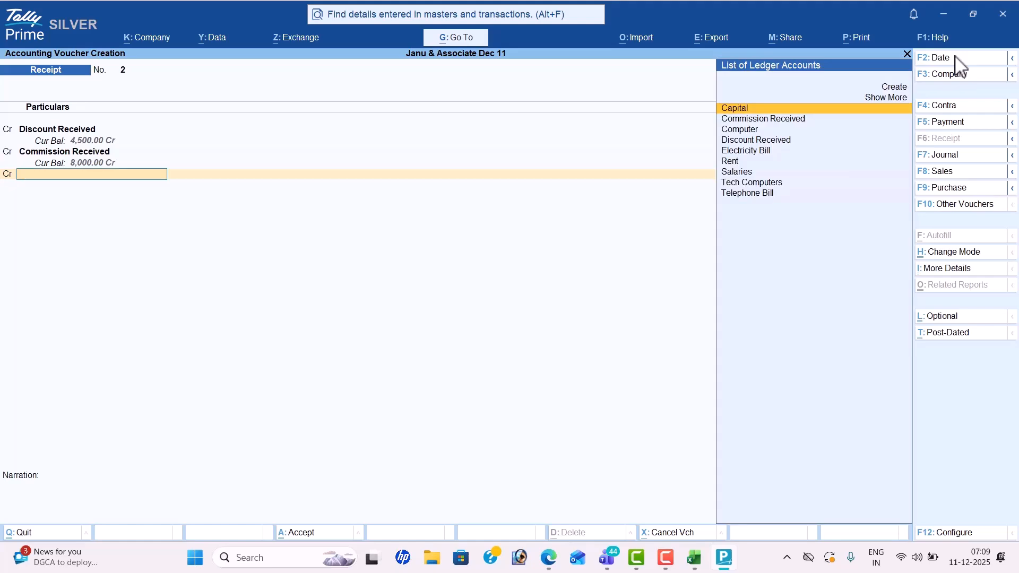
key("alt+c")
key("alt+Tab")
key("alt+Tab")
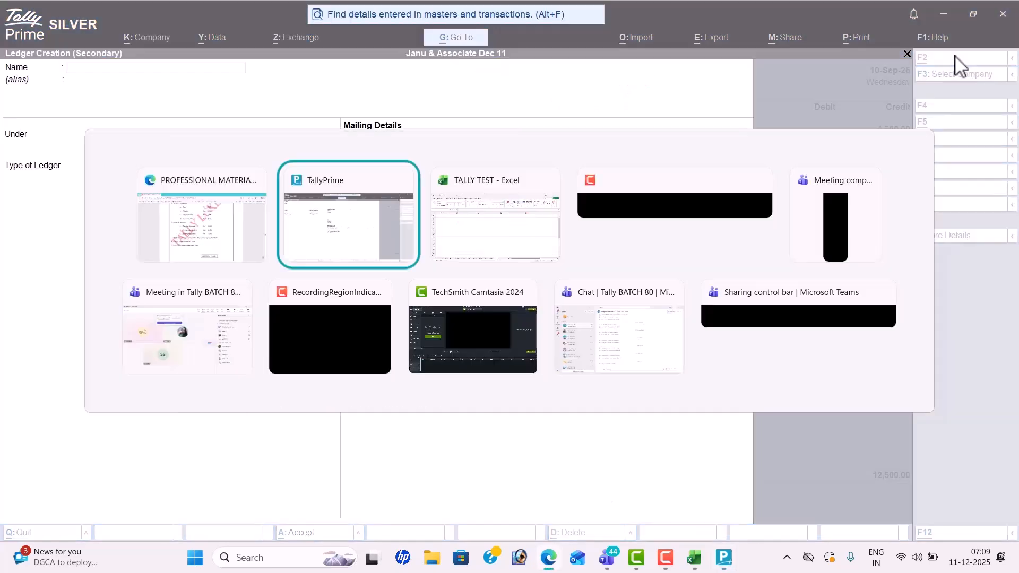
type("Inter")
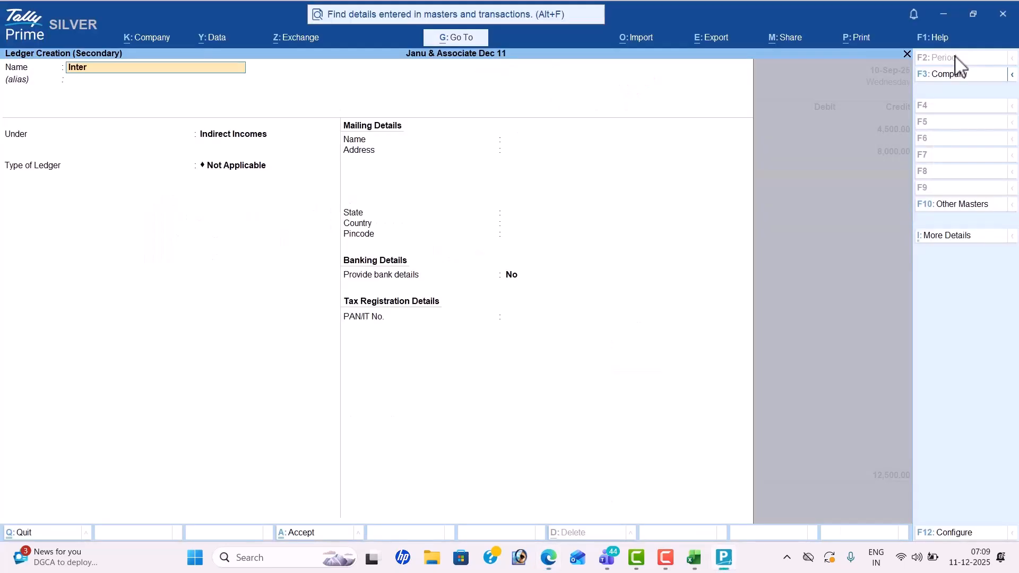
type("est Receivid")
key("Return")
key("Return")
key("Return")
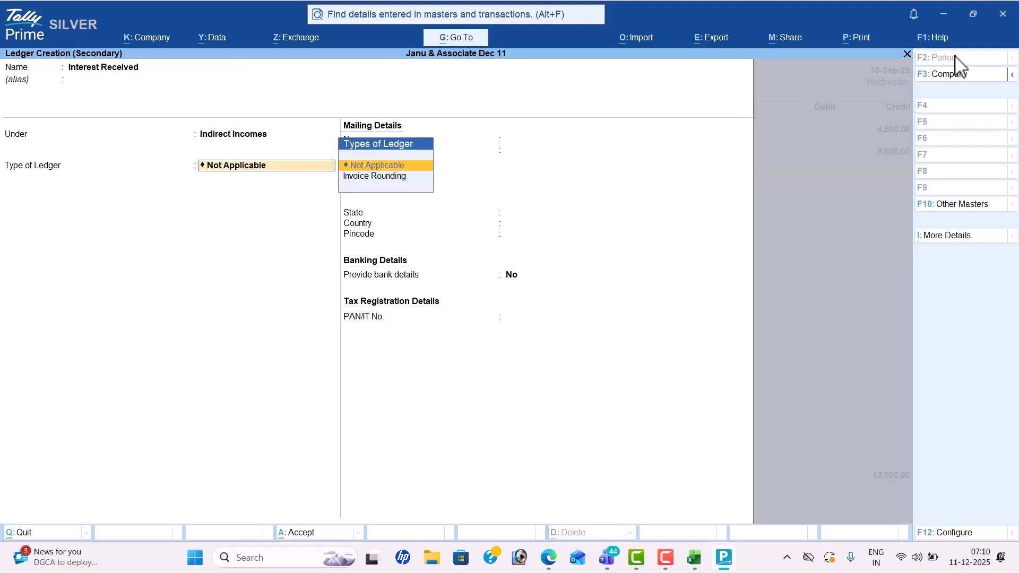
key("ctrl+a")
- Check the exercise PDF, credit Interest Received with 3500, debit Cash for the balance and save the receipt voucher
key("alt+Tab")
key("alt+Tab")
type("3500")
key("Return")
key("Down")
key("Return")
key("Return")
key("Return")
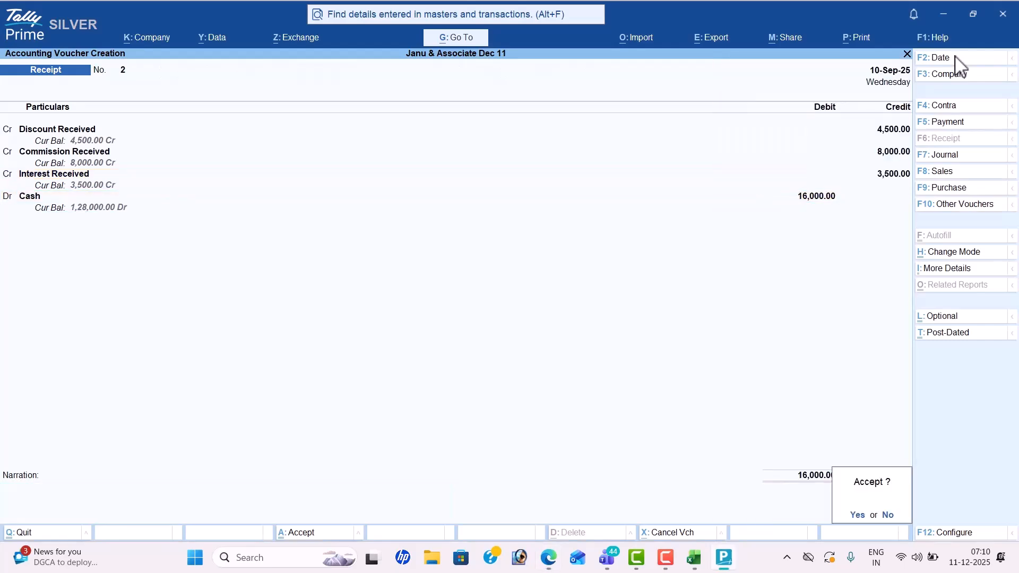
key("Return")
- Check the next transaction in the exercise PDF and start a journal voucher dated 12-Sep-25
key("alt+Tab")
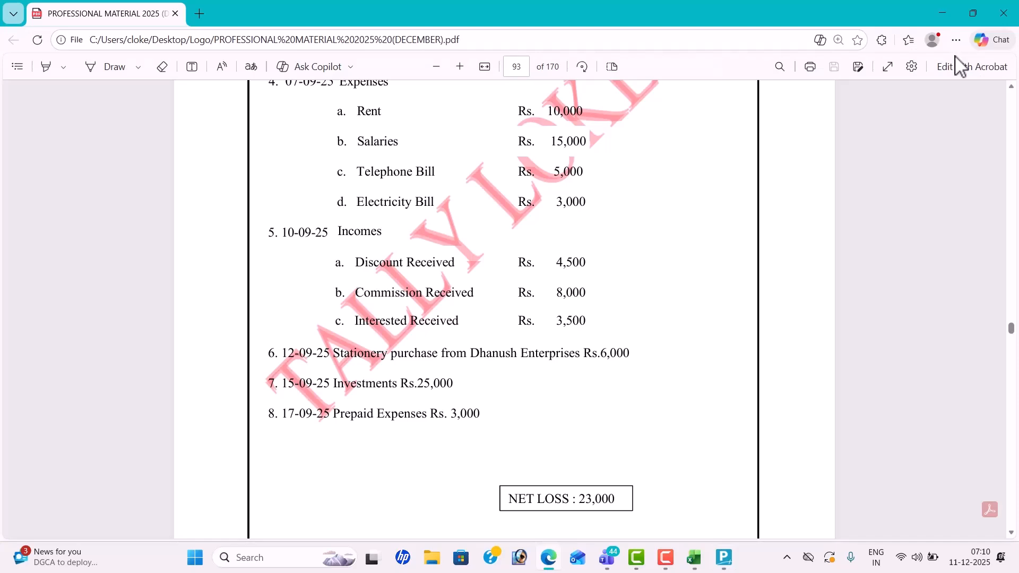
key("alt+Tab")
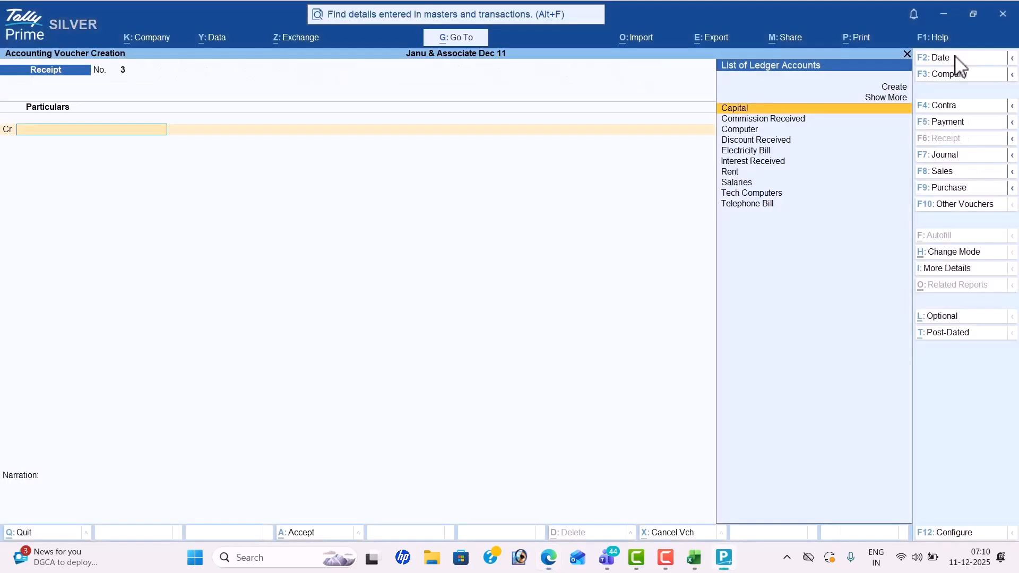
left_click(950, 155)
key("alt")
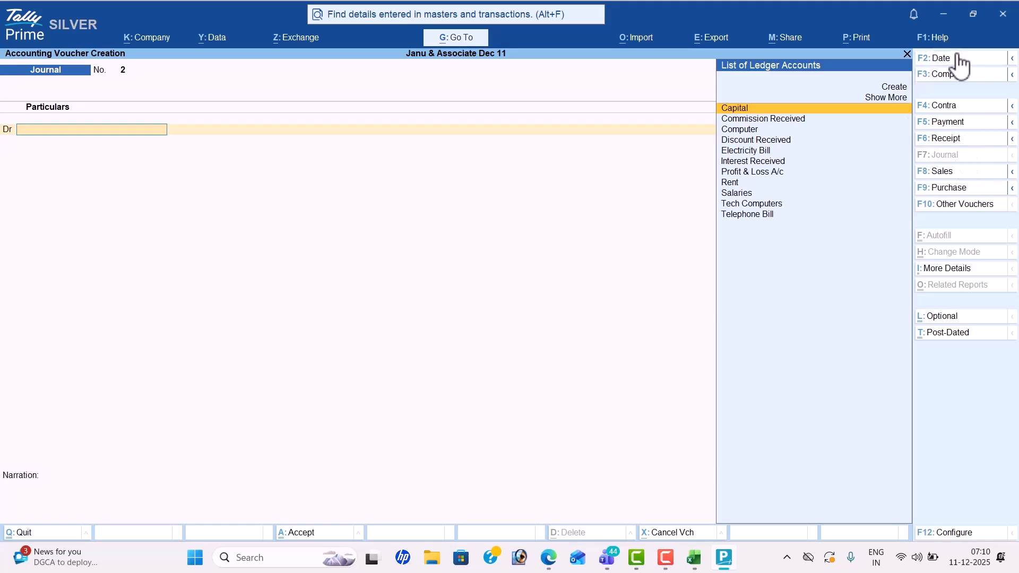
left_click(950, 57)
type("12")
key("Return")
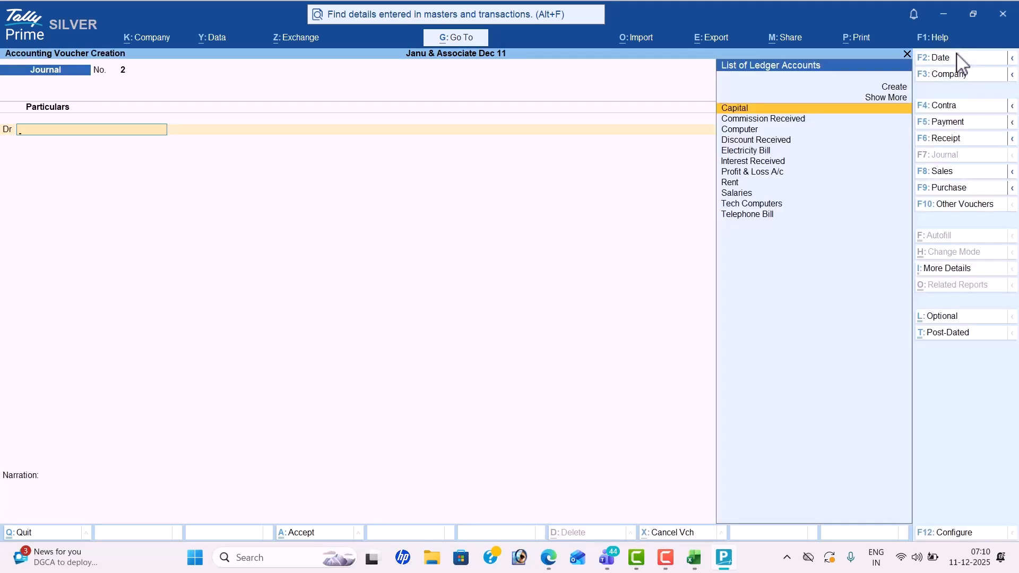
- Create a Stationery ledger under Indirect Expenses for the journal's debit line
key("alt+c")
type("Stationery")
key("Return")
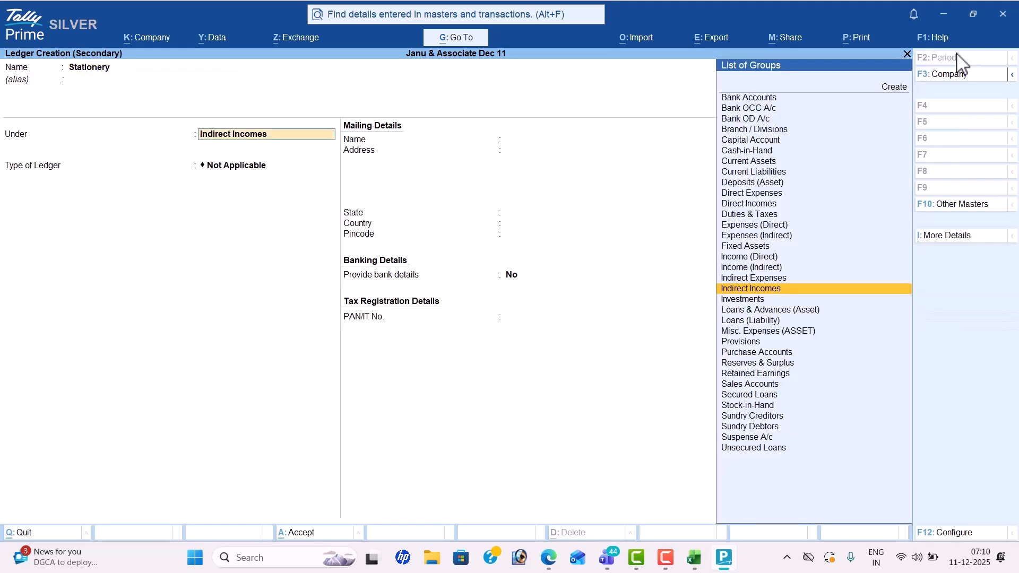
type("Ind")
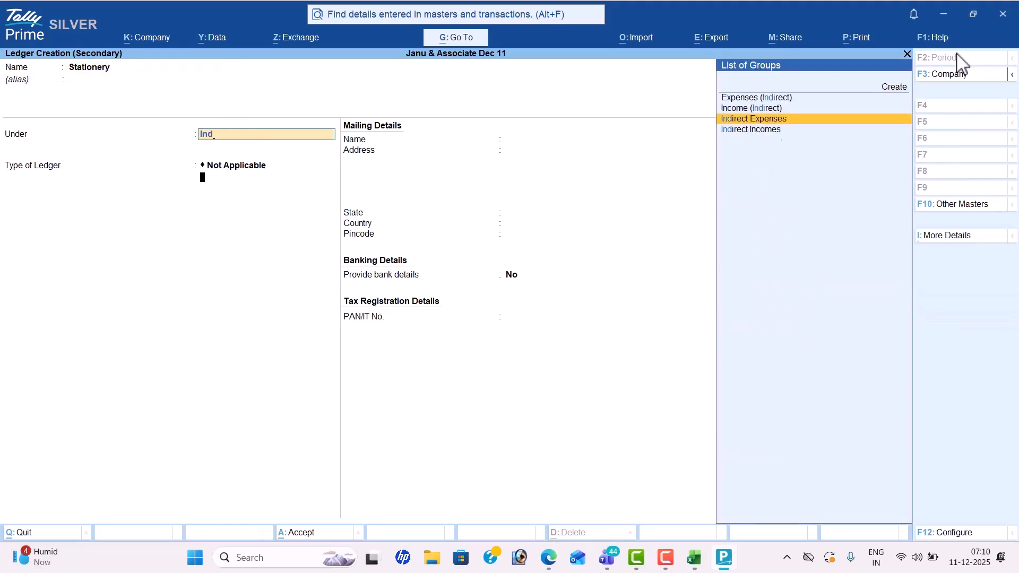
key("Return")
key("ctrl+a")
- Check the exercise PDF and debit Stationery with 600
key("alt+Tab")
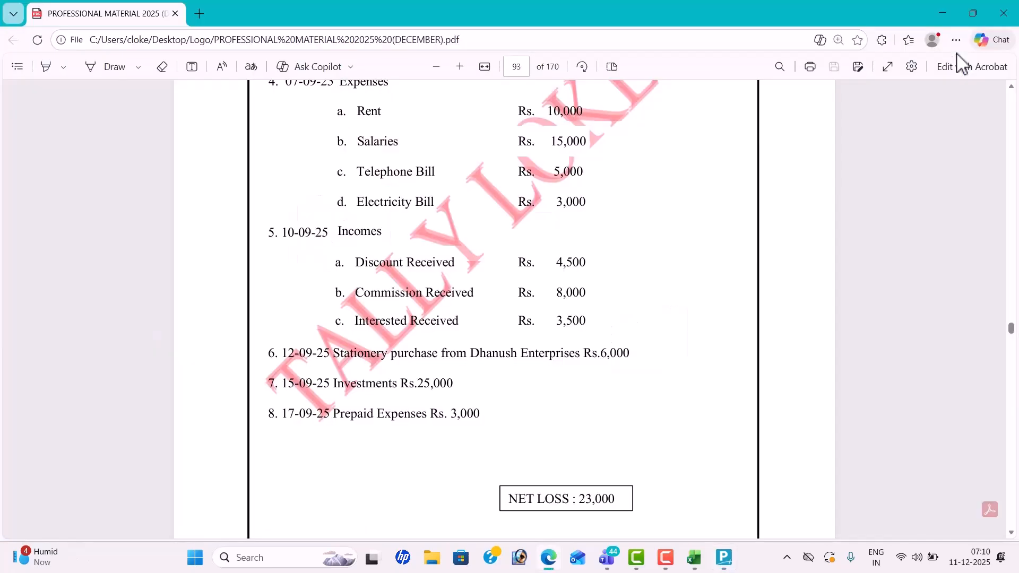
key("alt+Tab")
type("600")
key("Return")
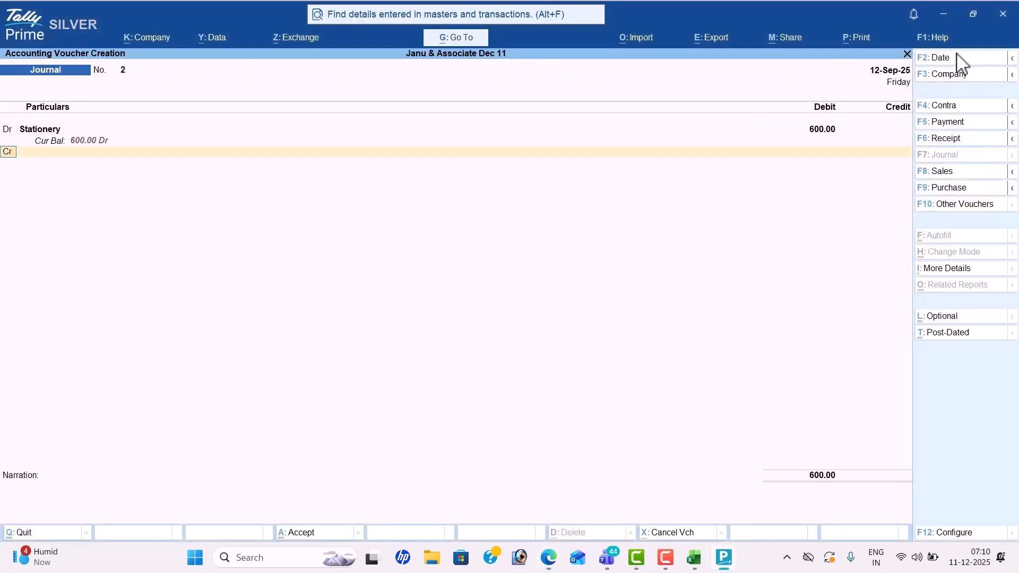
- Create a Dhanush Enterprises ledger under Sundry Creditors for the credit line and save the journal voucher
key("alt+c")
key("alt+Tab")
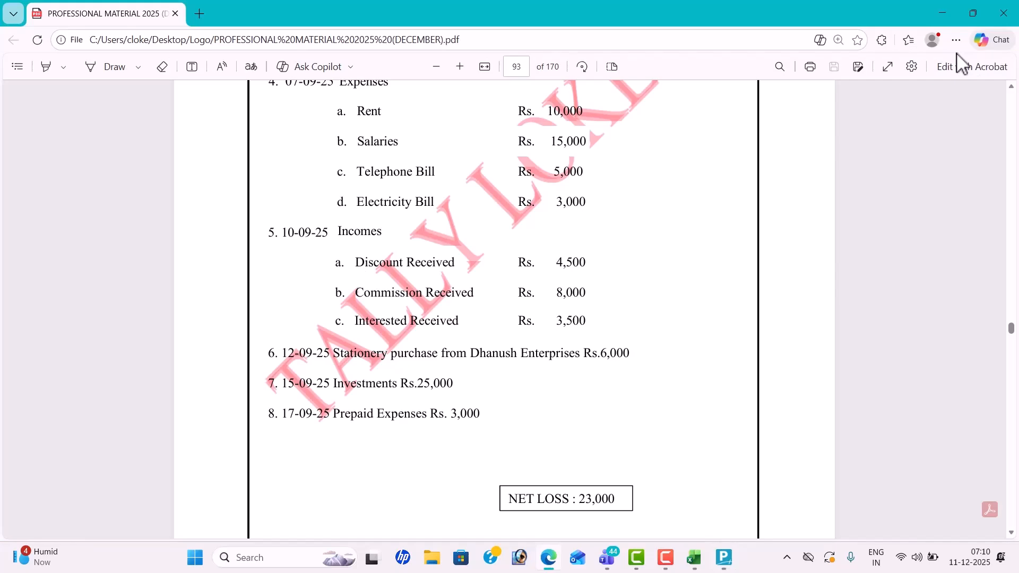
key("alt+Tab")
type("Dhan")
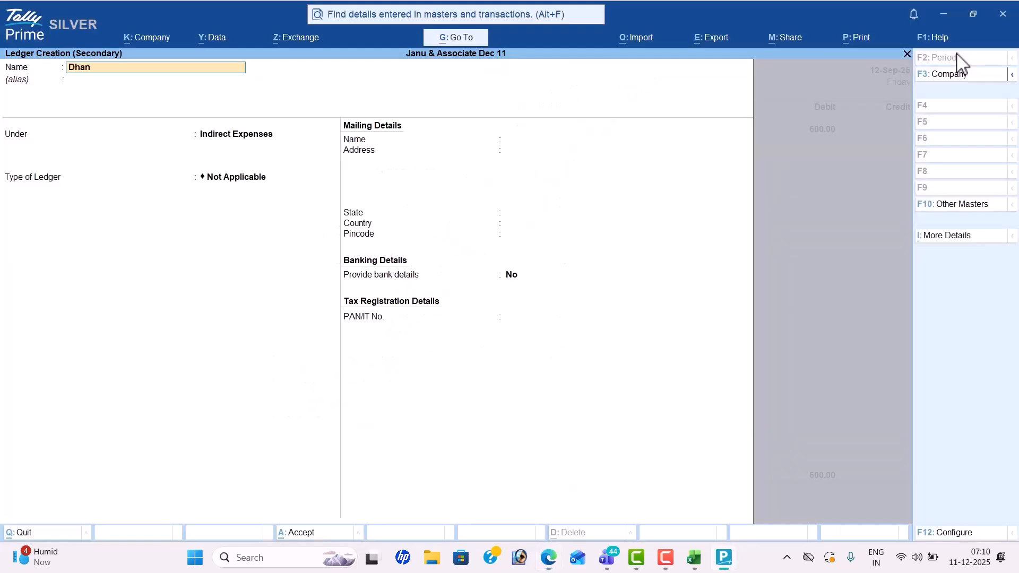
type("ush enterprises")
key("Return")
key("Return")
type("Sun")
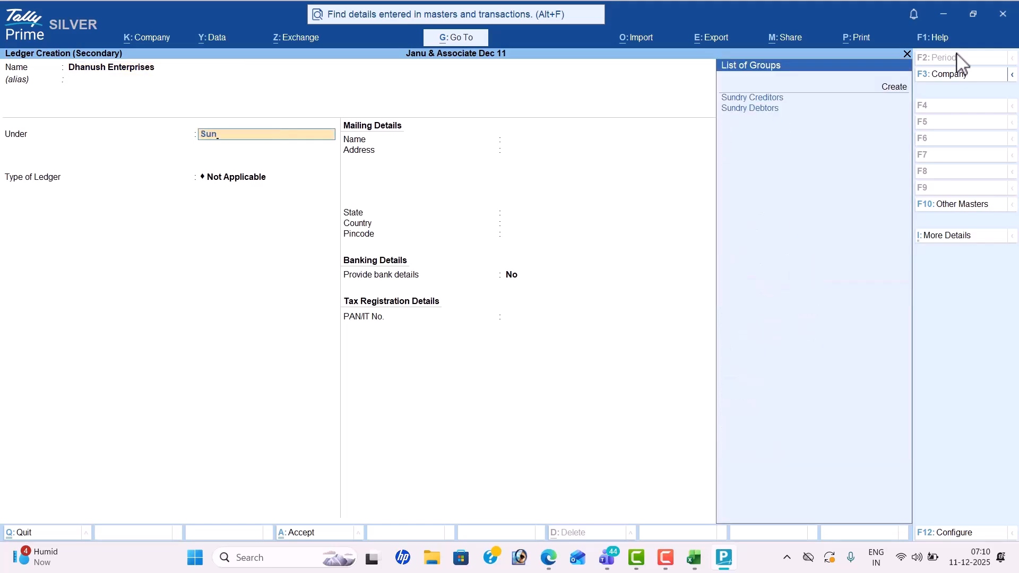
key("Return")
key("ctrl+a")
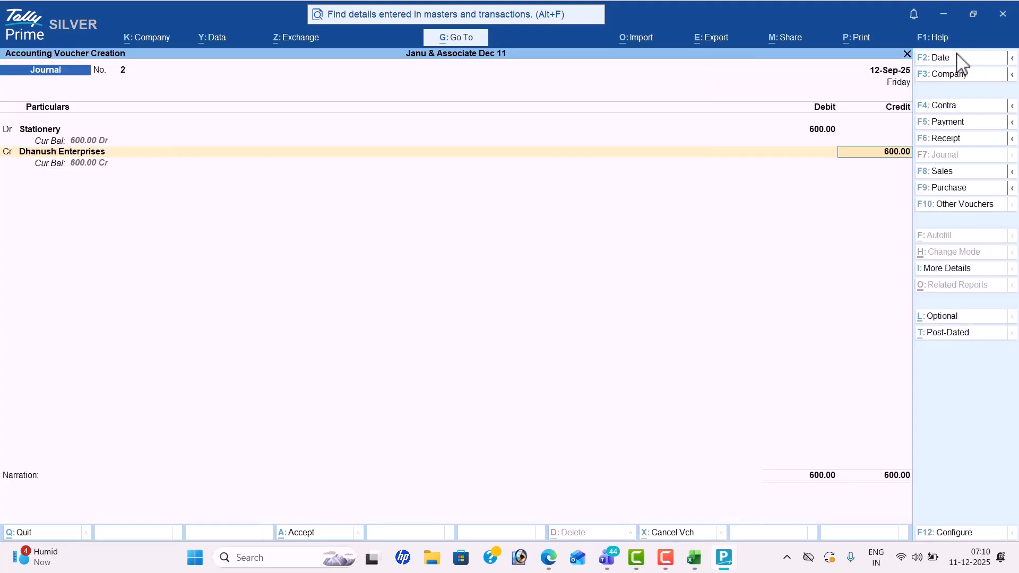
key("ctrl+a")
- Look up the investment transaction in the exercise PDF, set the voucher date to 15-9 and switch to a payment voucher
key("alt+Tab")
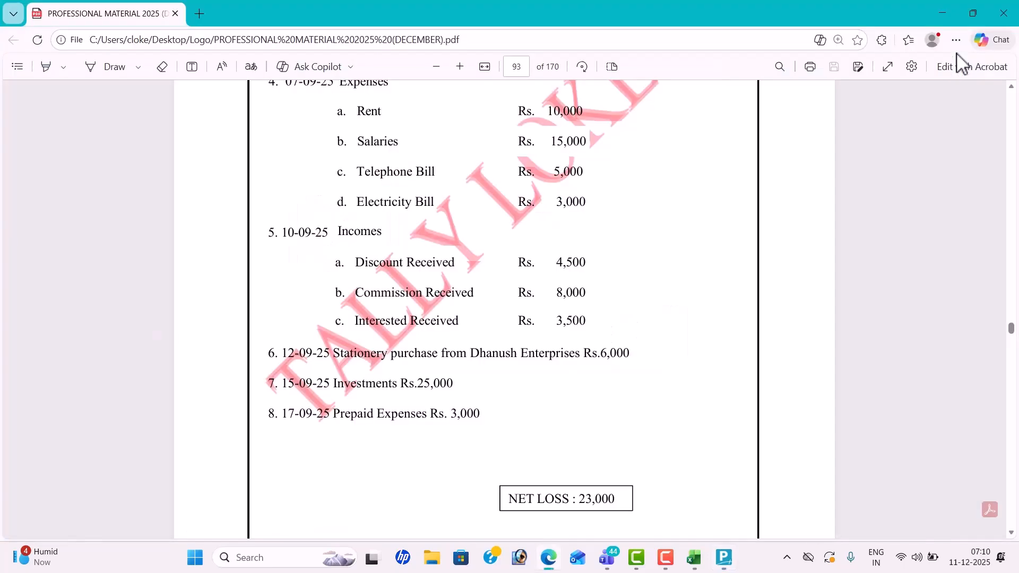
key("alt+Tab")
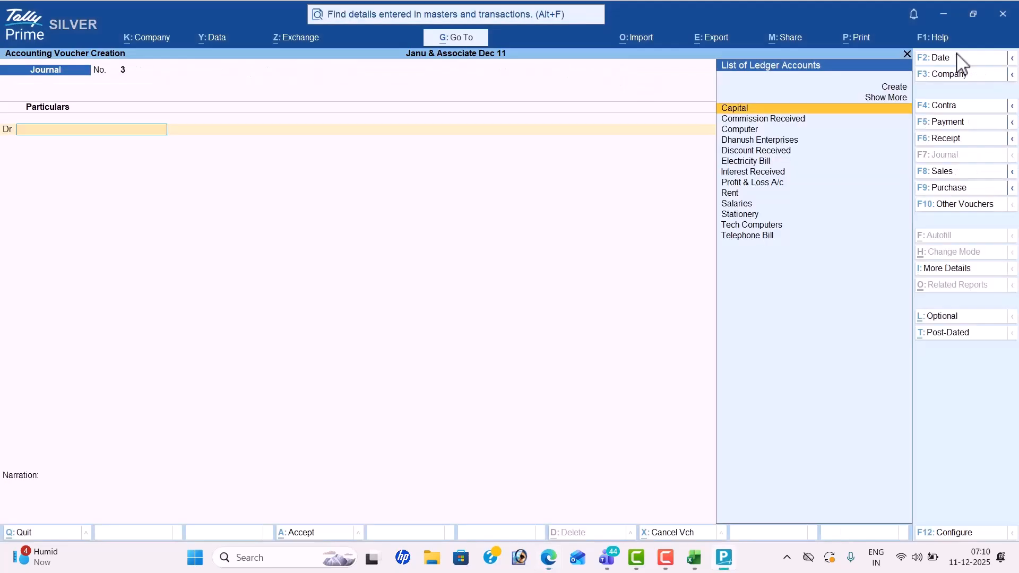
left_click(962, 62)
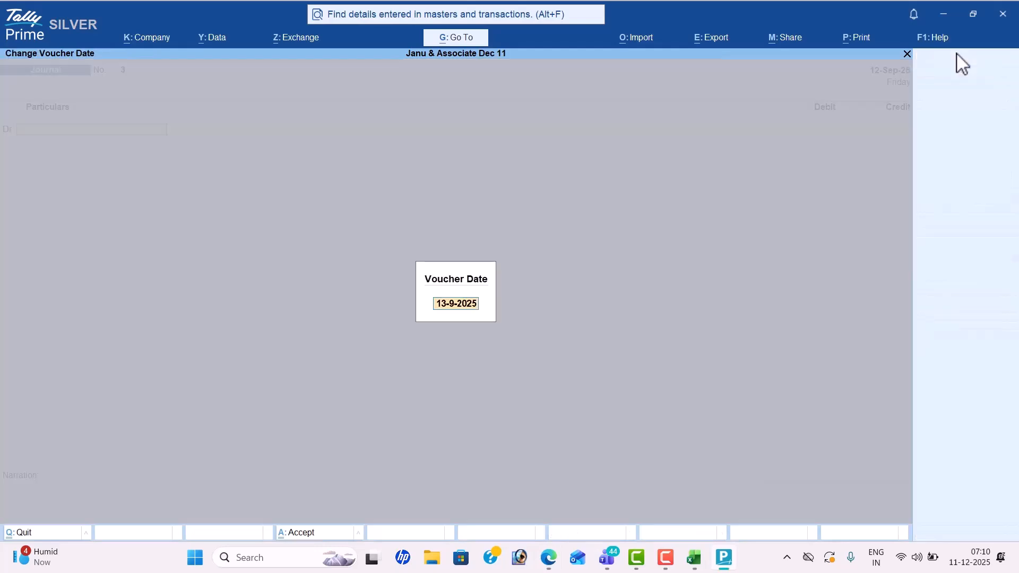
key("alt+Tab")
key("alt+Tab")
type("15-9")
key("Return")
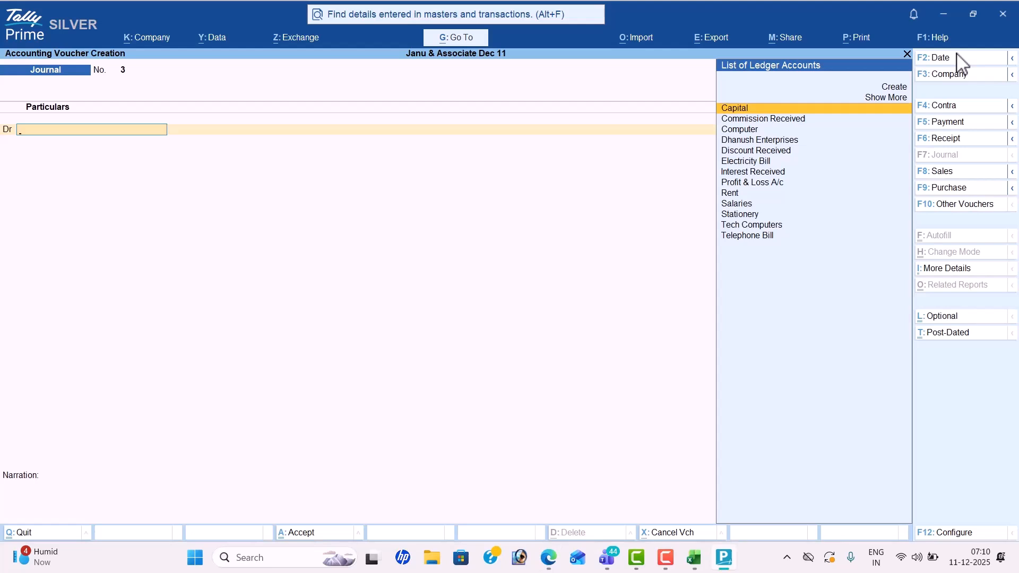
left_click(969, 124)
- Create an Investments ledger under the Investments group from within the payment voucher
key("alt+c")
type("Investments")
key("Return")
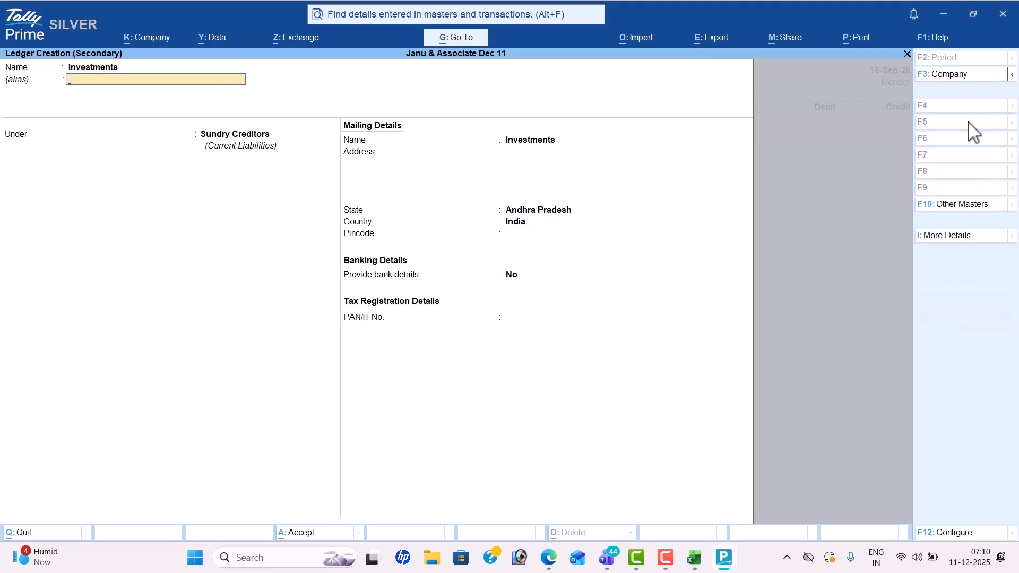
key("Return")
type("Investments")
key("Return")
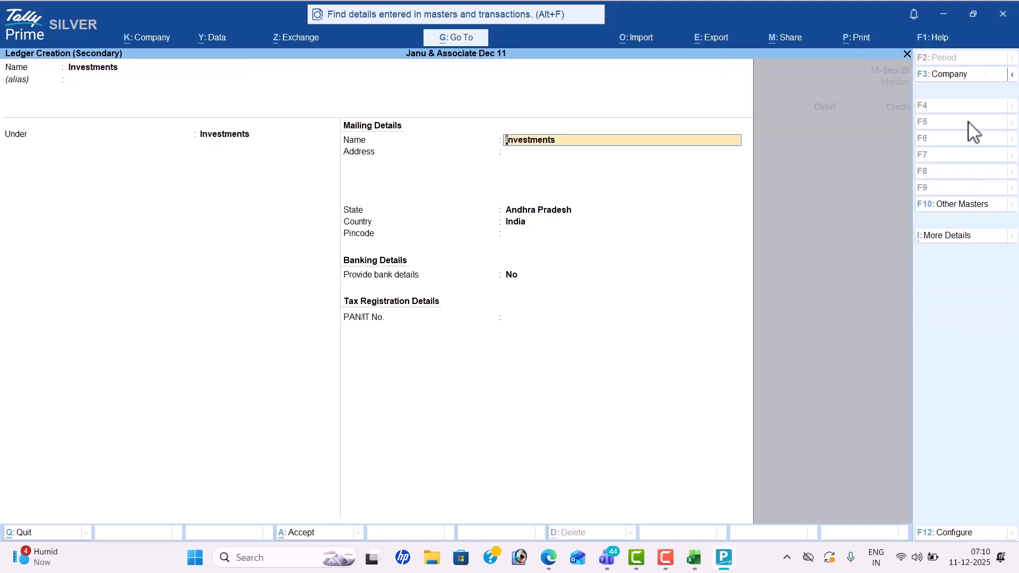
key("ctrl+a")
- Check the exercise PDF, debit Investments with 2500, credit Cash and save the payment voucher
key("alt+Tab")
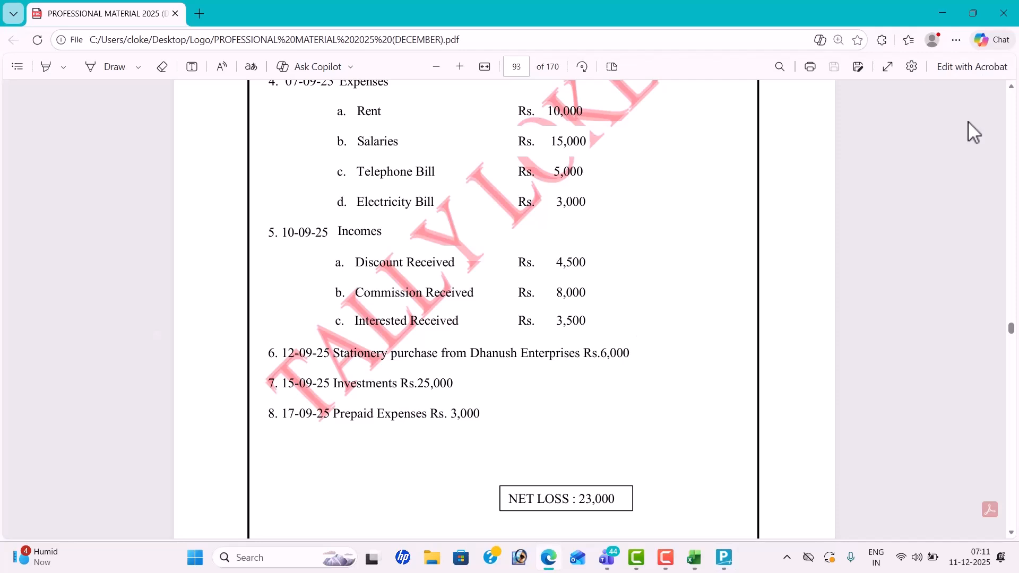
key("alt+Tab")
type("2500")
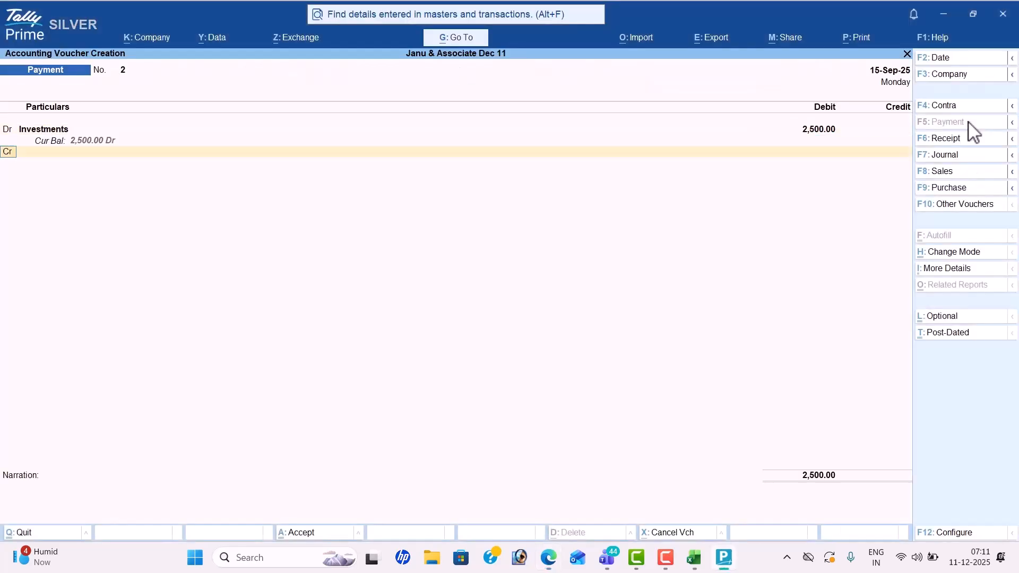
key("Return")
key("Down")
key("Return")
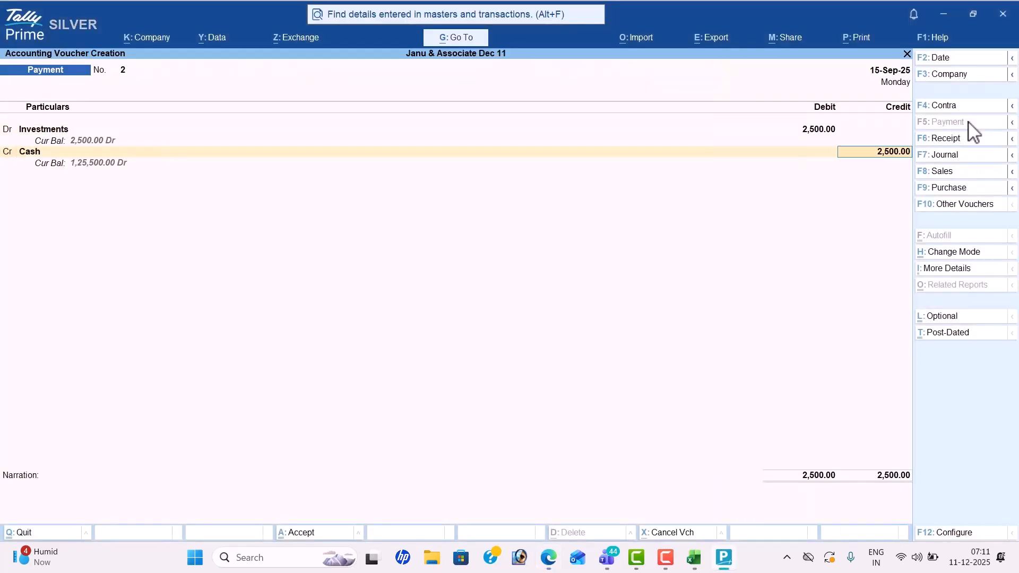
key("Return")
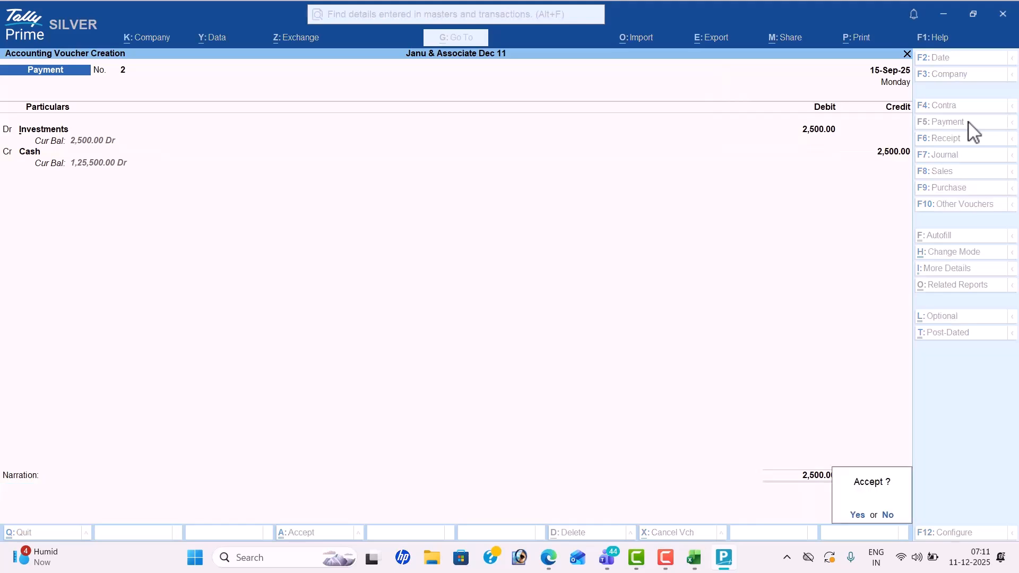
- Look up the prepaid expenses entry in the exercise PDF and date the new payment voucher 17-9
key("alt+Tab")
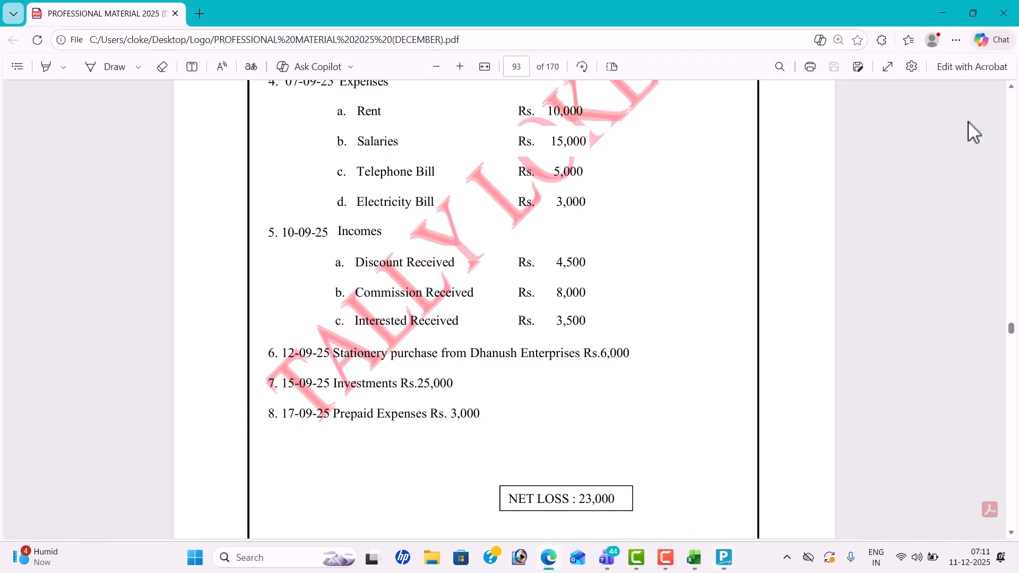
key("alt+Tab")
left_click(959, 58)
type("179")
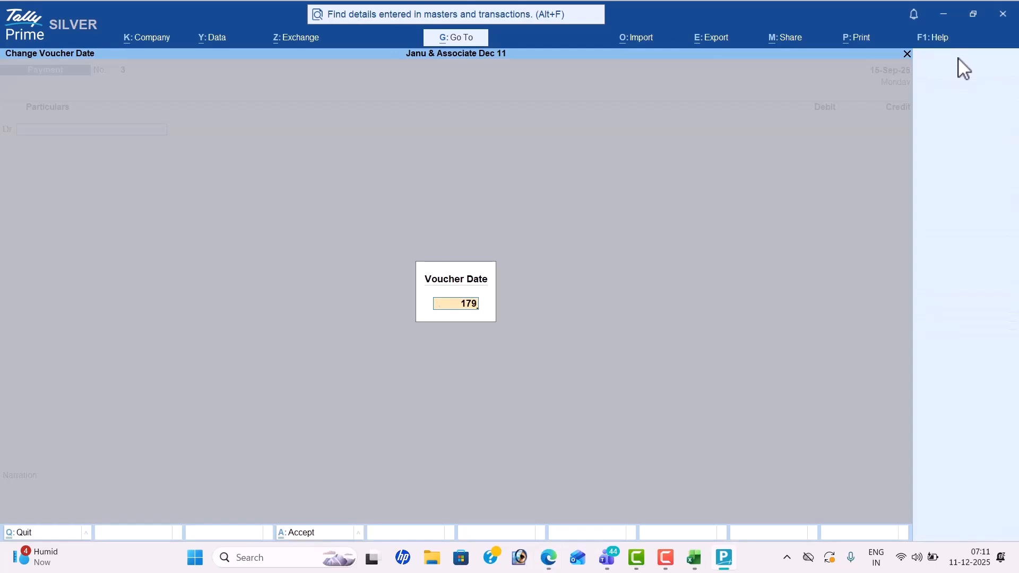
key("BackSpace")
type("-9")
key("Return")
- Create a Prepaid Exp ledger under Current Assets for the payment voucher's debit line
key("alt+c")
type("Pre")
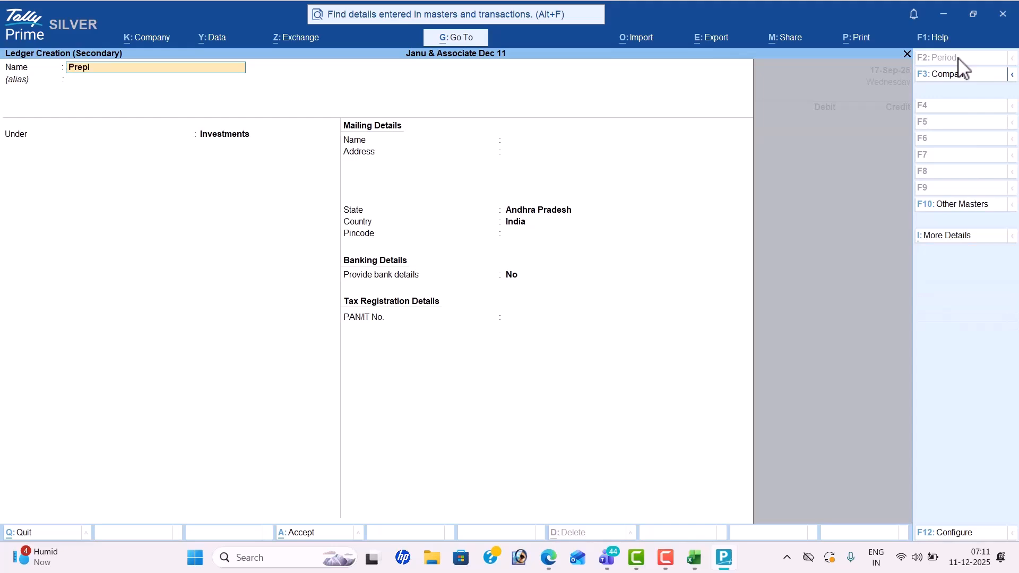
type("paid")
type(" insu")
key("BackSpace")
key("BackSpace")
key("BackSpace")
type("Ex")
key("Return")
key("Return")
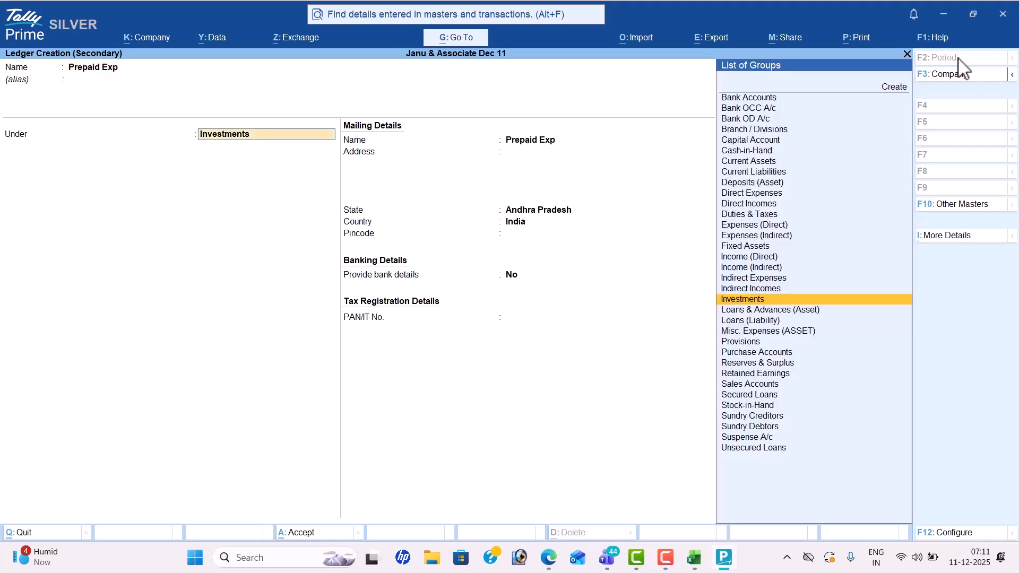
type("Cur")
key("Return")
key("ctrl+a")
key("Return")
- Check the exercise PDF, debit Prepaid Exp with 3000, credit Cash and save the payment voucher
key("alt+Tab")
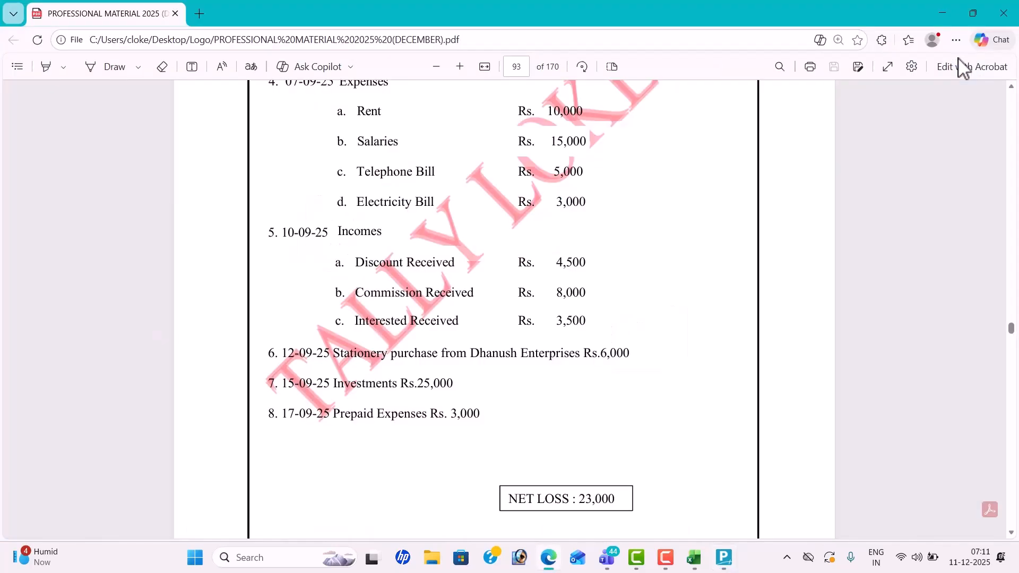
key("alt+Tab")
type("3000")
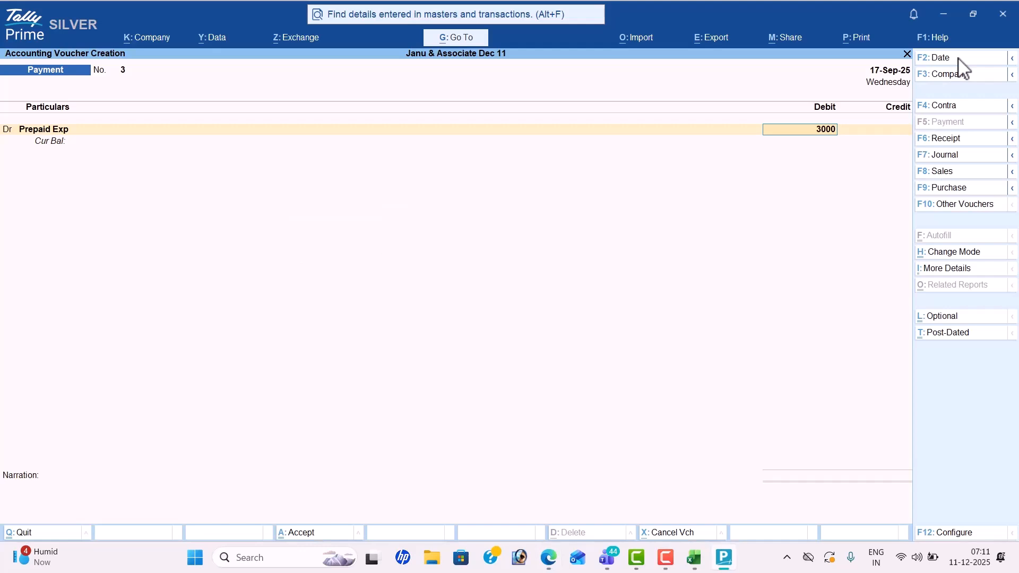
key("Return")
key("Down")
key("Return")
key("Return")
key("Return")
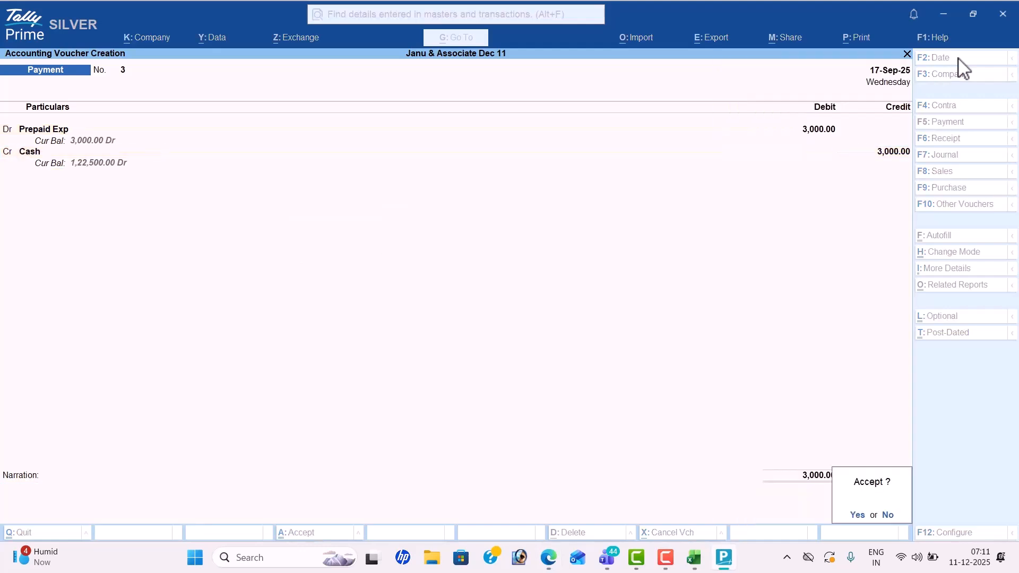
key("Return")
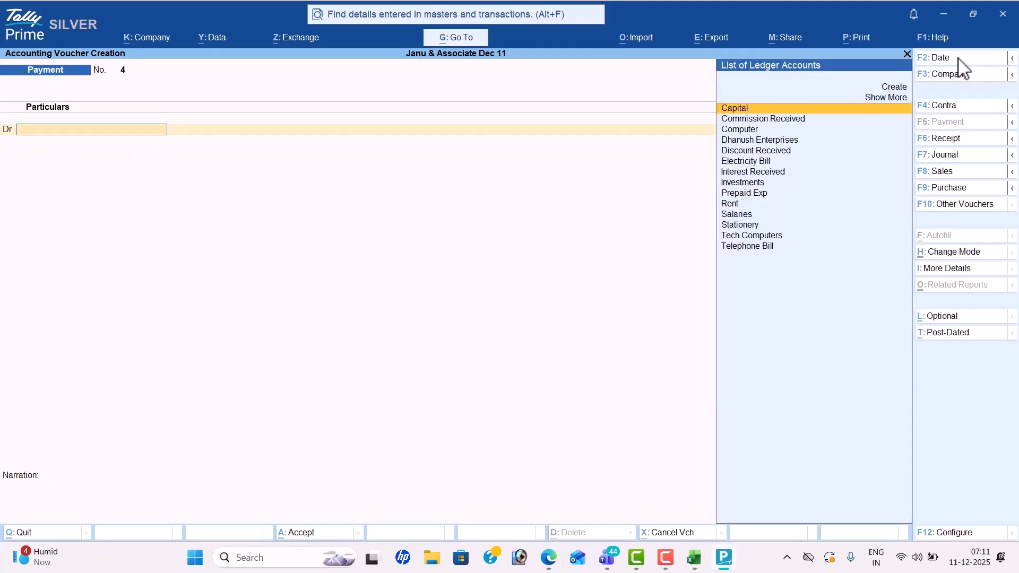
- Leave voucher entry and review the Day Book for the period 1-9 to 30-9
key("Escape")
key("Return")
key("Down")
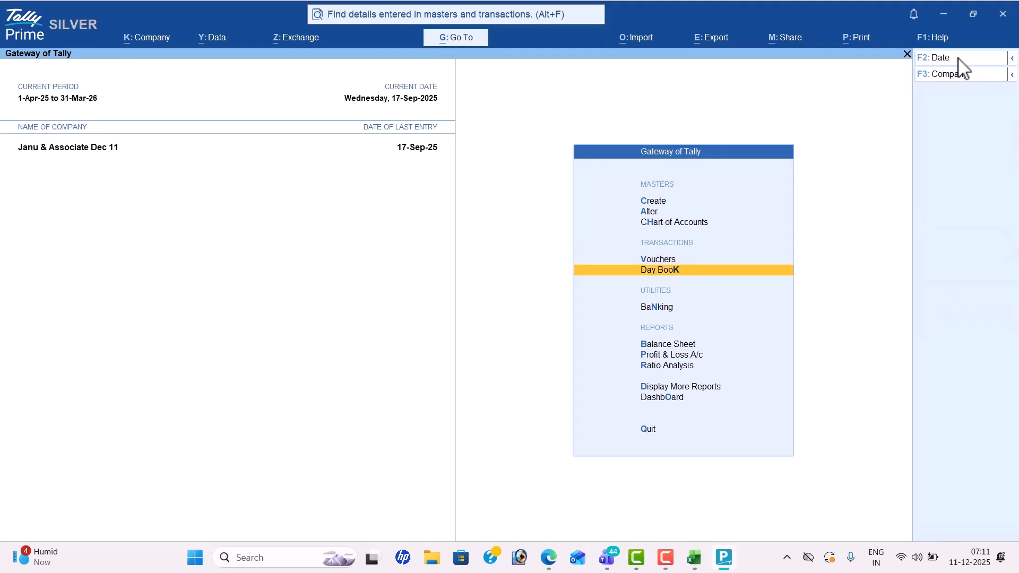
key("Return")
key("F2")
type("1")
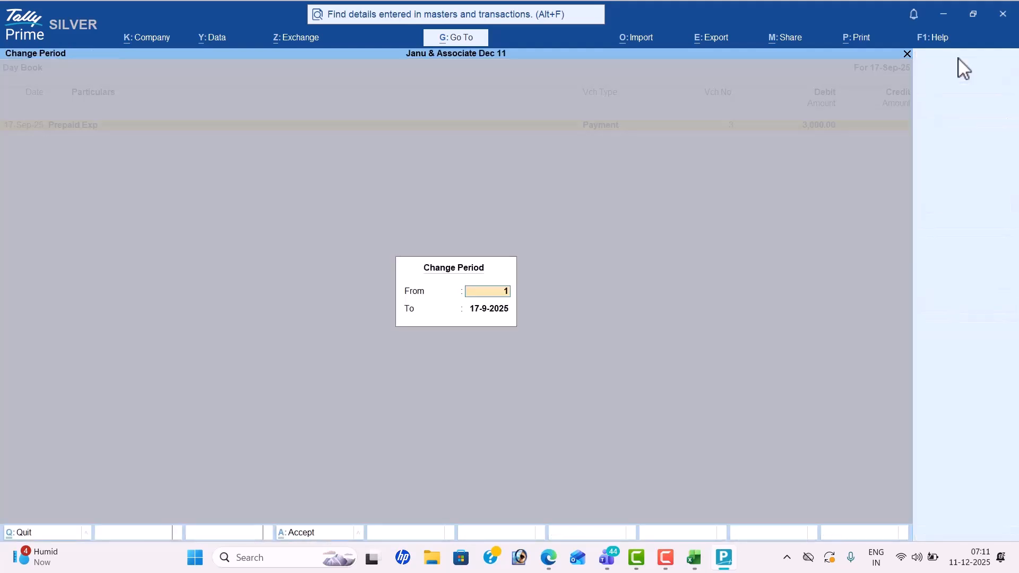
type("-9")
key("Return")
type("30-9")
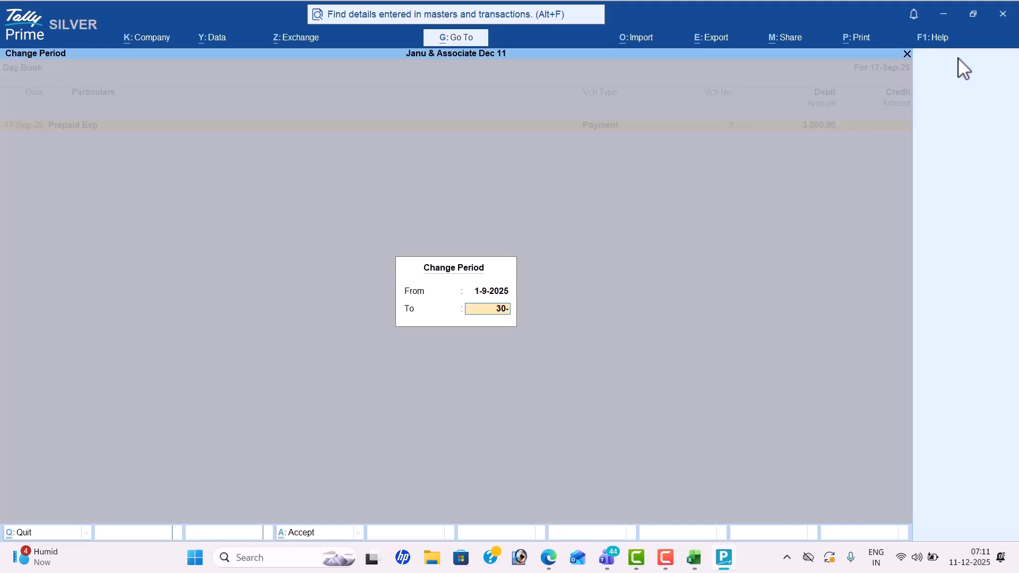
key("Return")
key("Down")
key("Down")
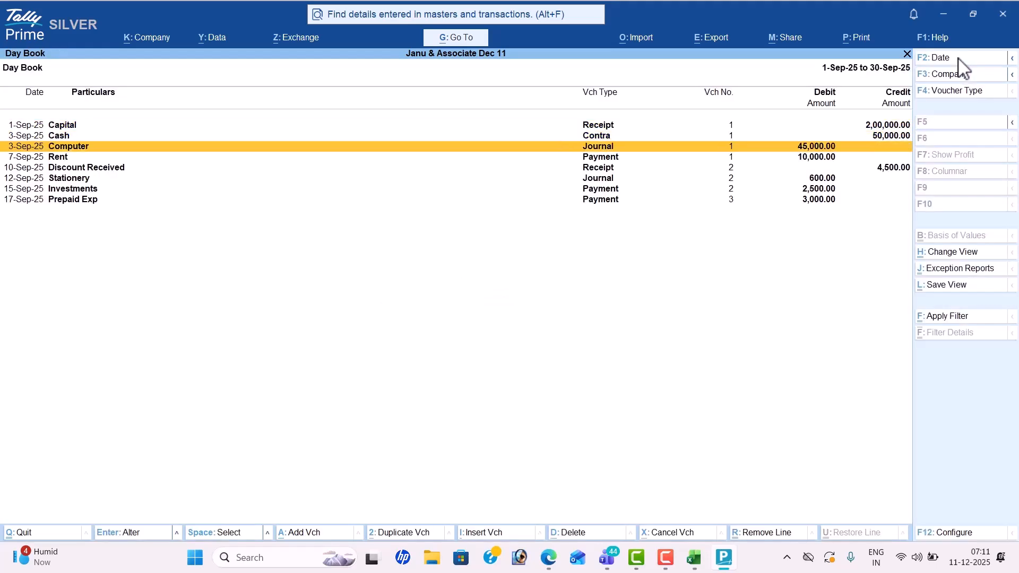
- Open the Profit & Loss A/c in detailed form and go through its income and expense ledgers down to the net loss
key("Escape")
key("Down")
key("Down")
key("Down")
key("Return")
key("alt+F5")
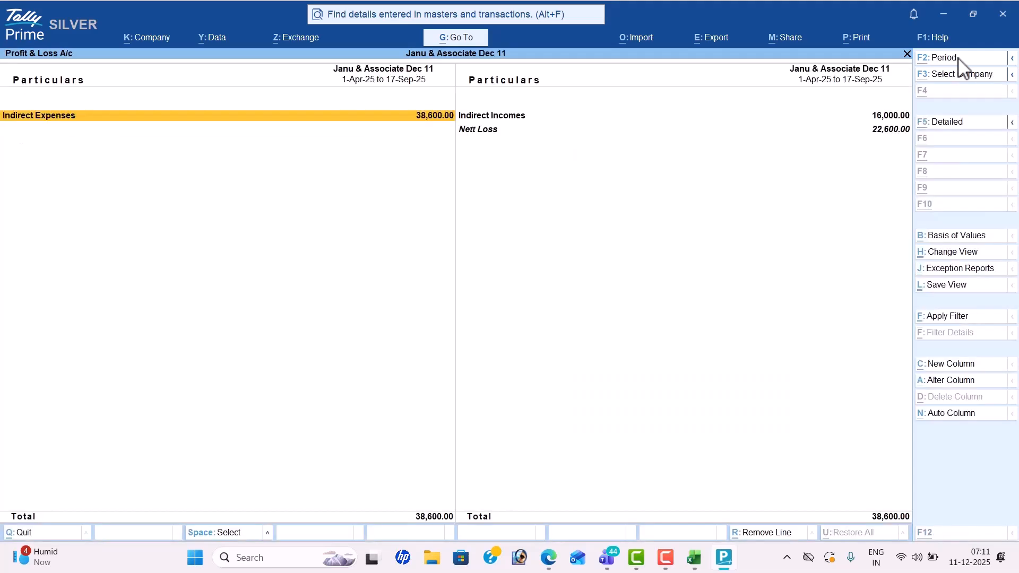
key("Down")
key("Down")
key("Down")
key("Down")
key("Down")
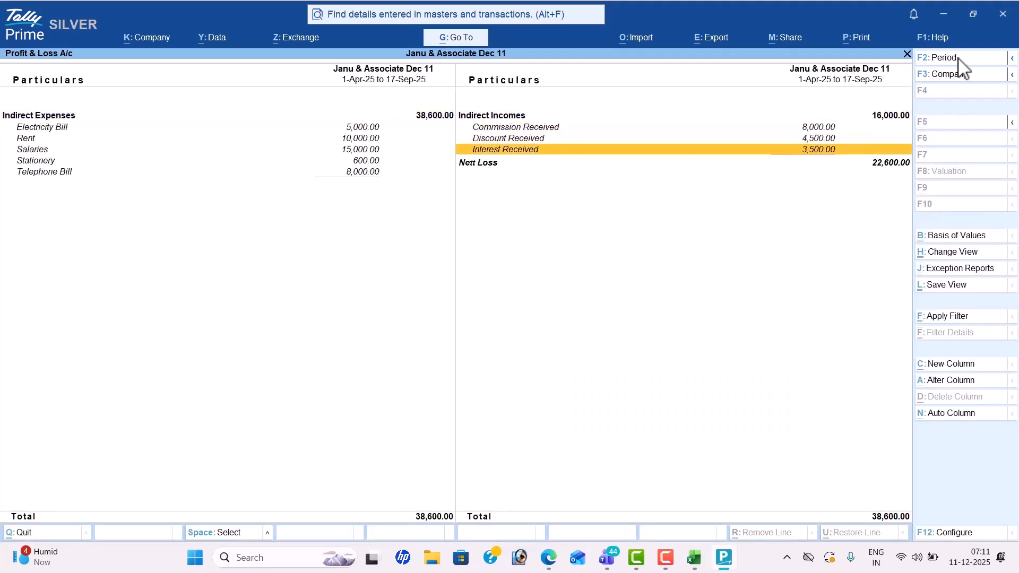
- Compare the net loss with the answer given at the end of the exercise PDF
key("alt+Tab")
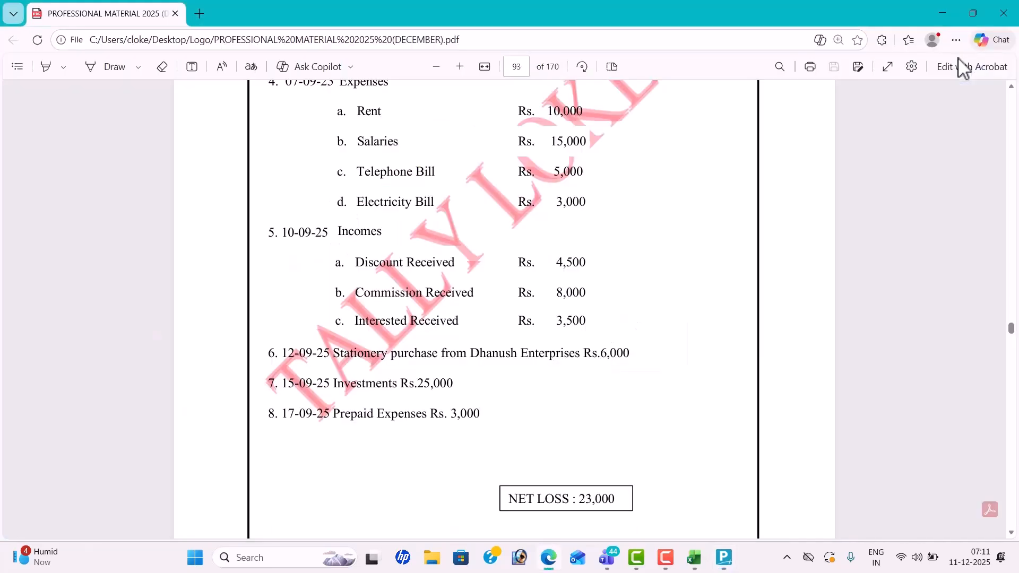
key("Down")
key("Down")
key("Down")
key("Down")
key("Down")
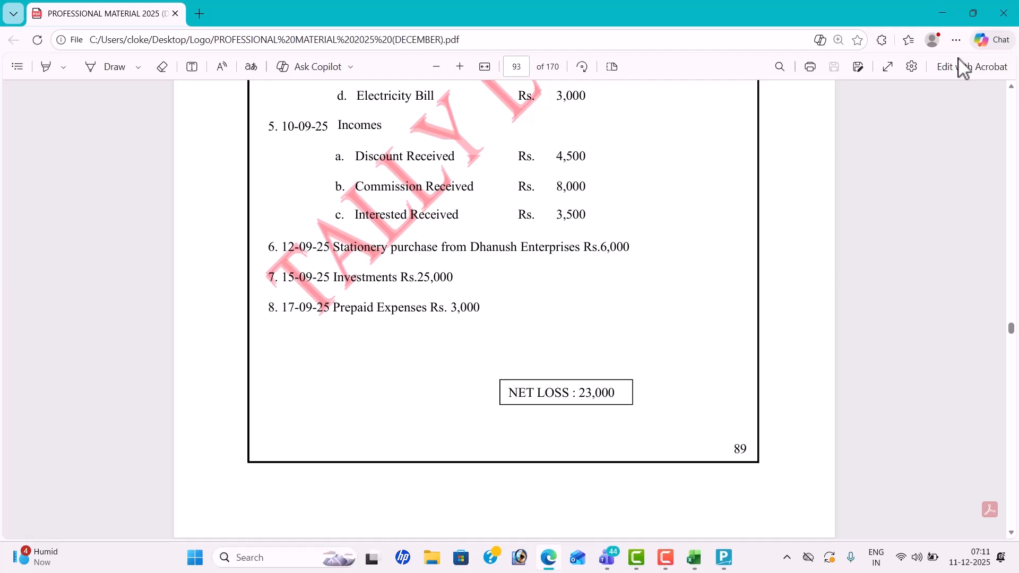
key("alt+Tab")
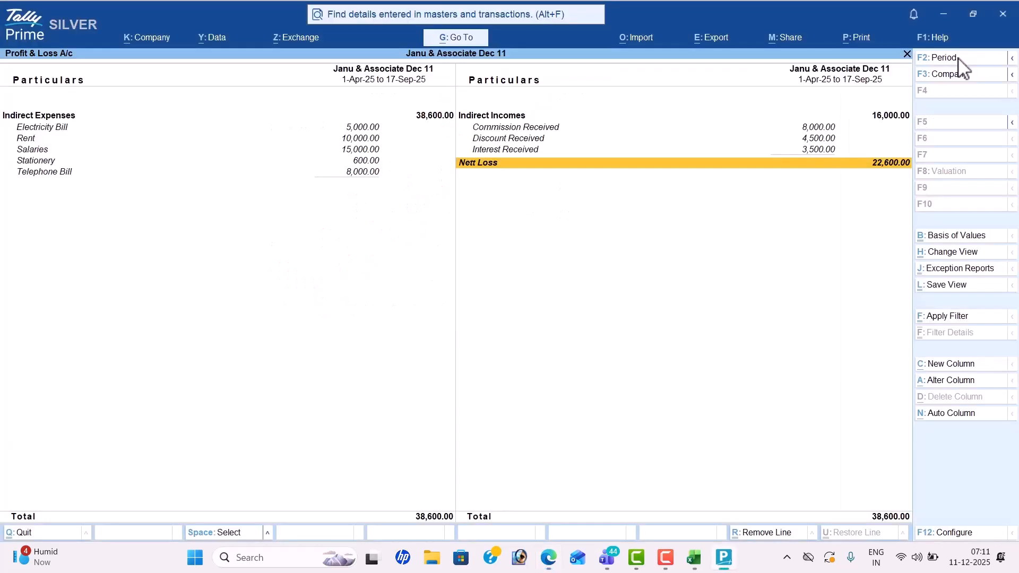
- Close the Profit & Loss A/c and view the company Dashboard
key("Escape")
key("Down")
key("Down")
key("Down")
key("Return")
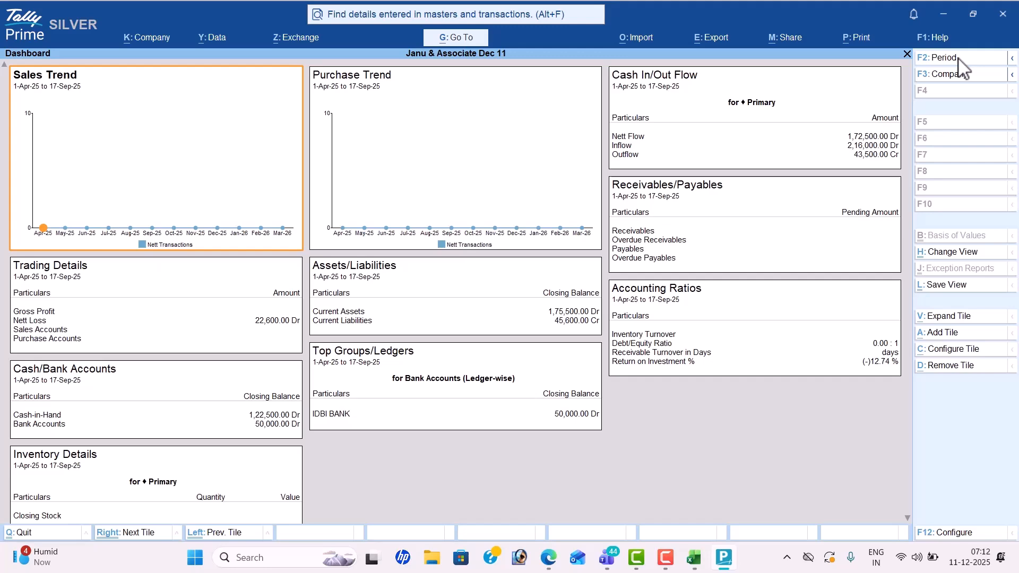
key("Escape")
- Open the Trial Balance and show it in detail, with the ledgers under each group
key("Up")
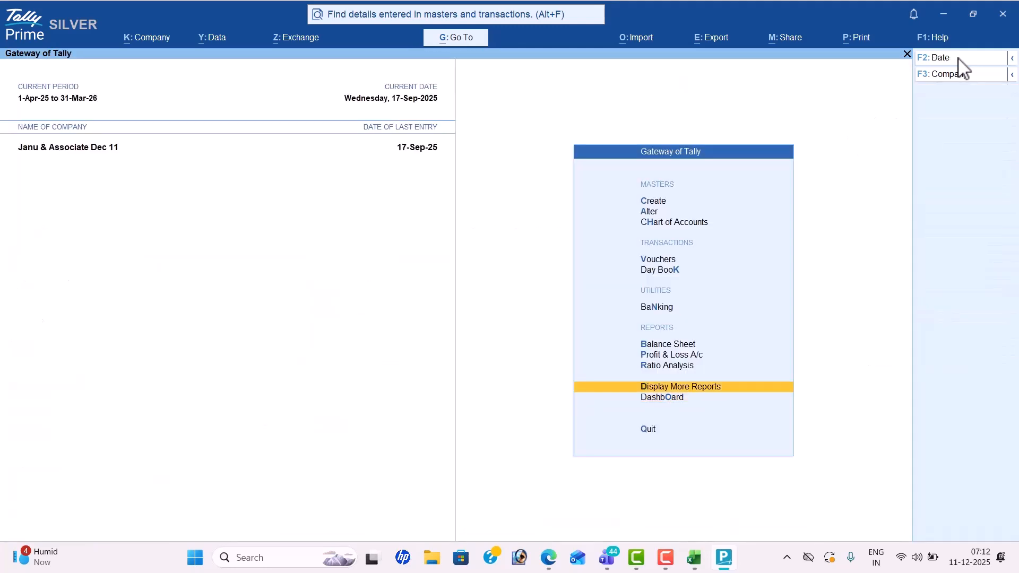
key("Return")
key("Return")
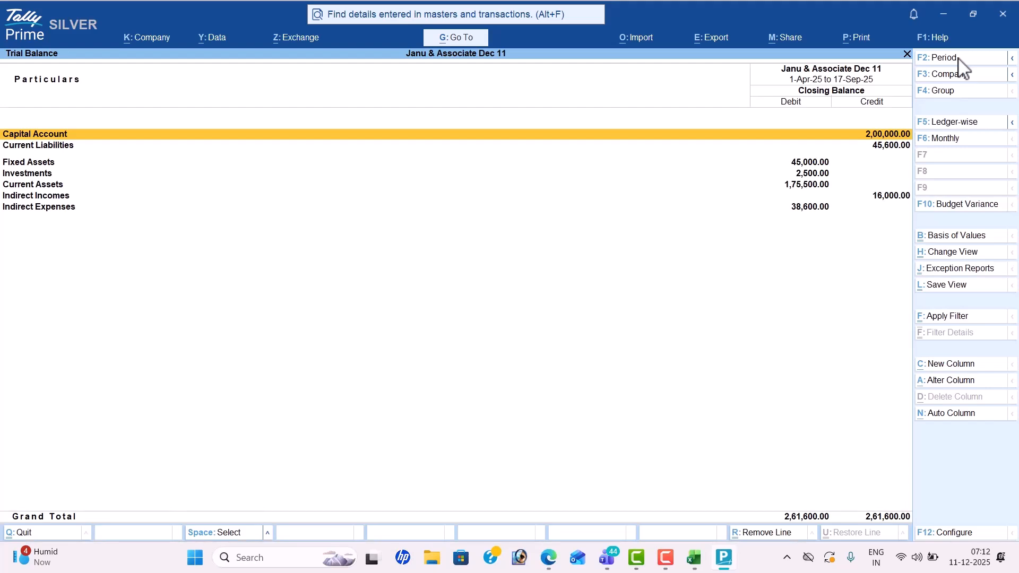
key("alt+F5")
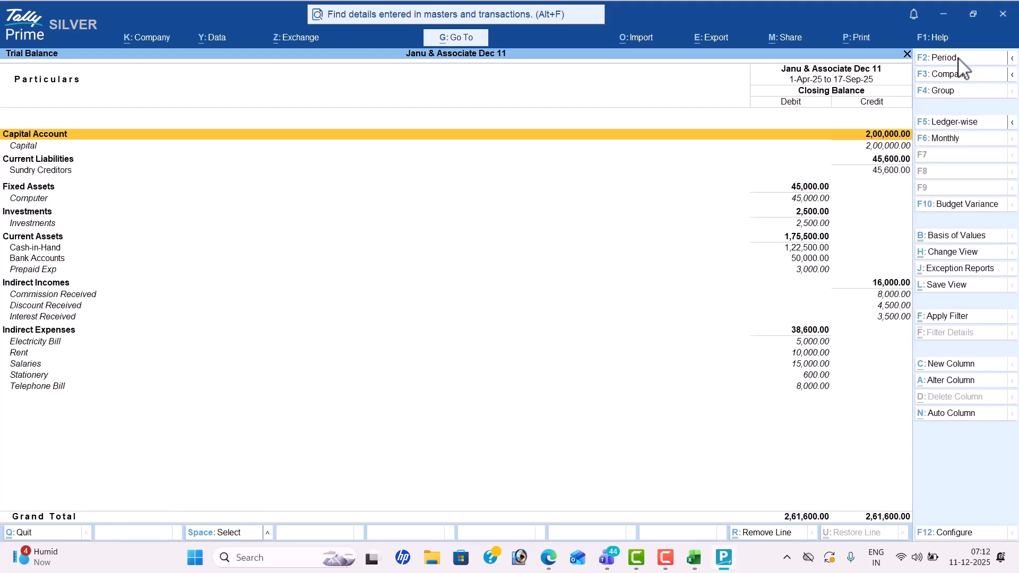
- Close the Trial Balance and browse the summaries and registers offered under Account Books
key("Escape")
key("Down")
key("Down")
key("Down")
key("Down")
key("Return")
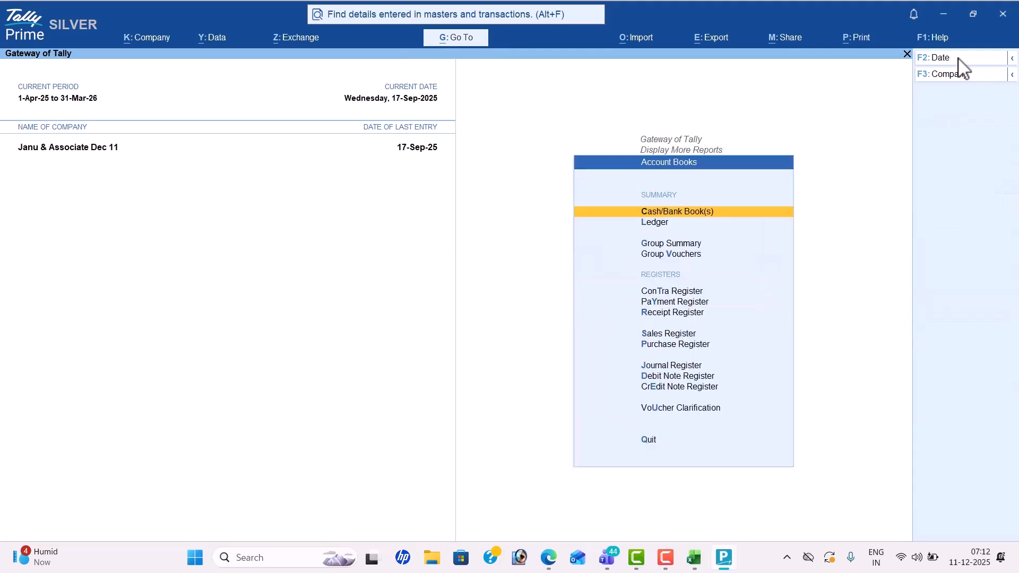
key("Down")
key("Down")
key("Down")
key("Down")
key("Down")
key("Down")
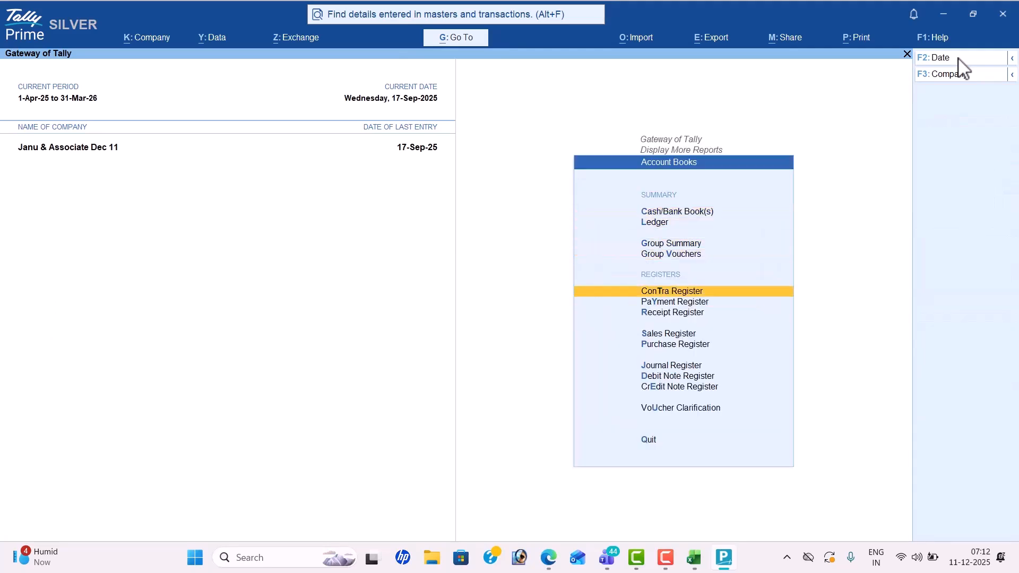
key("Up")
key("Return")
key("Escape")
key("Up")
key("Return")
key("Escape")
key("Down")
key("Down")
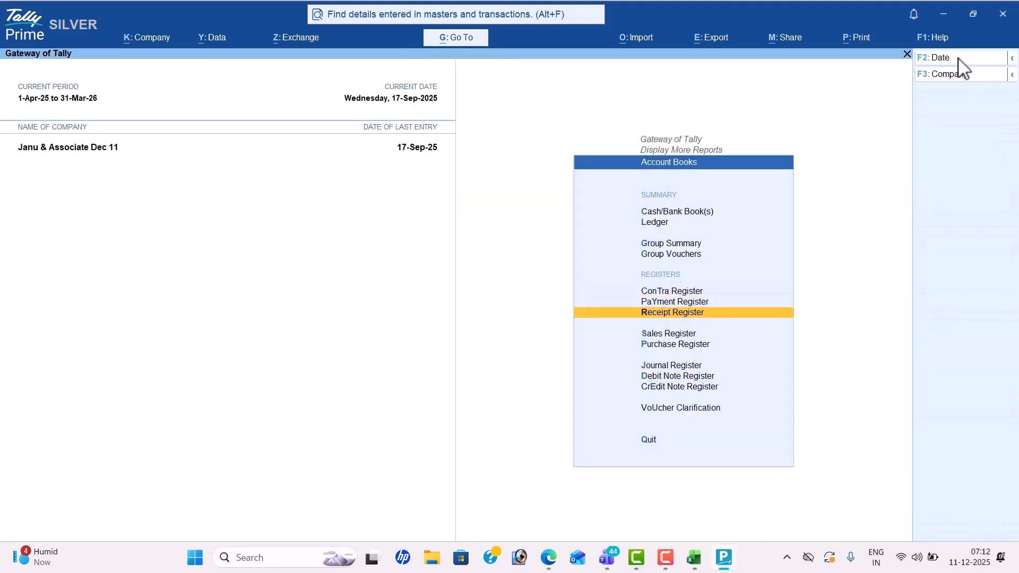
- Open the Statistics report and examine the number of vouchers recorded for each voucher type
key("Escape")
key("Down")
key("Return")
key("Down")
key("Down")
key("Down")
key("Down")
key("Down")
key("Down")
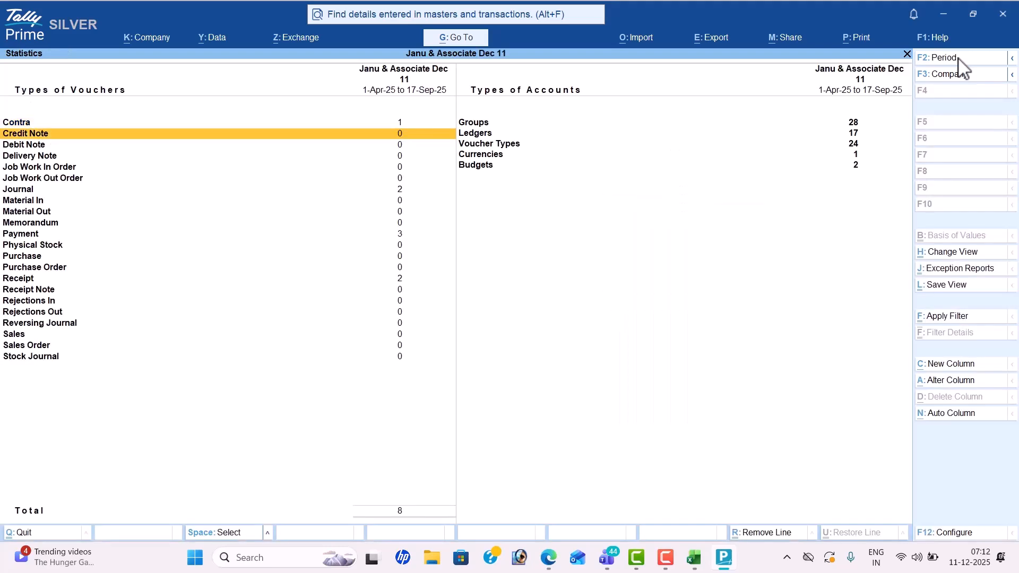
key("Down")
key("Down")
key("Down")
key("Down")
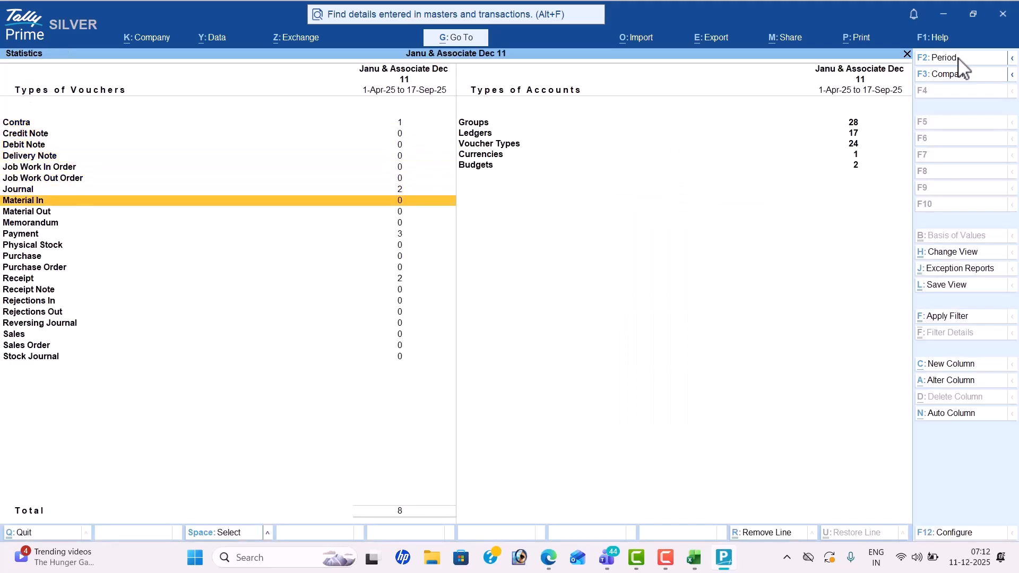
key("Down")
key("Down")
key("Down")
key("Down")
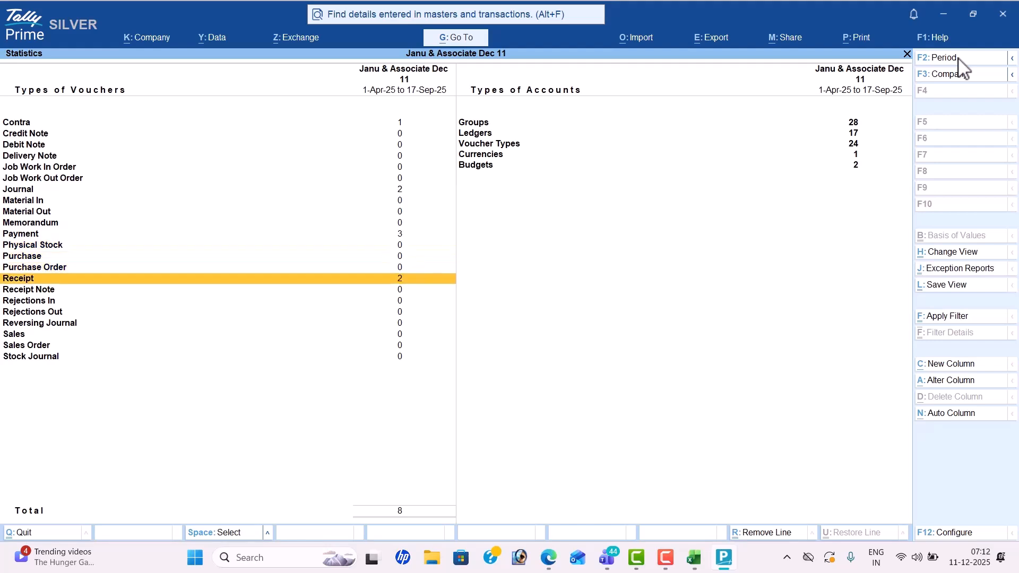
- Examine the Types of Accounts counts in Statistics, including ledgers, voucher types and budgets, and close the report
key("Right")
key("Up")
key("Up")
key("Up")
key("Up")
key("Down")
key("Down")
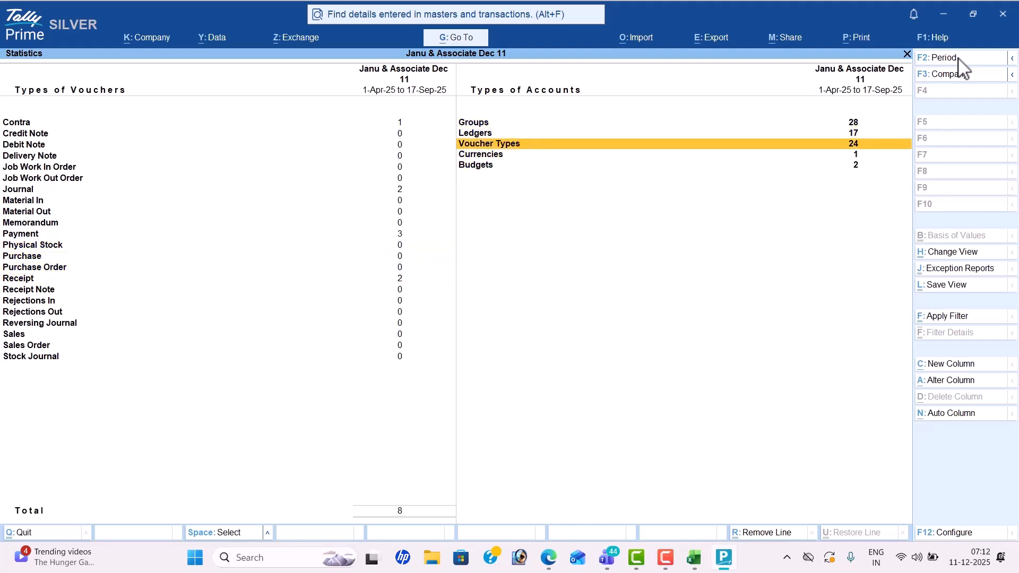
key("Down")
key("Down")
key("Escape")
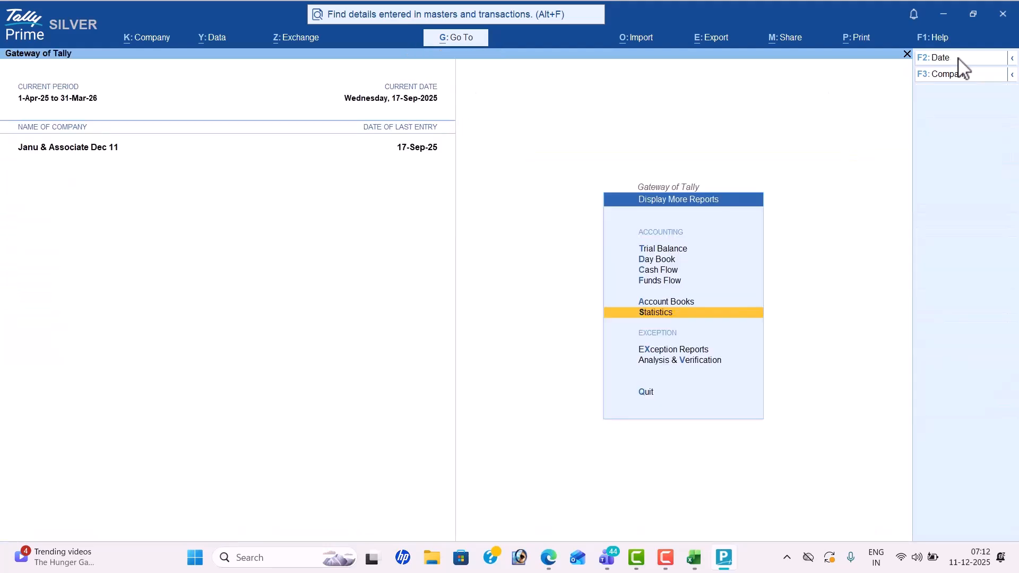
- Open the ledger vouchers report for the Telephone Bill ledger from Account Books
key("Up")
key("Return")
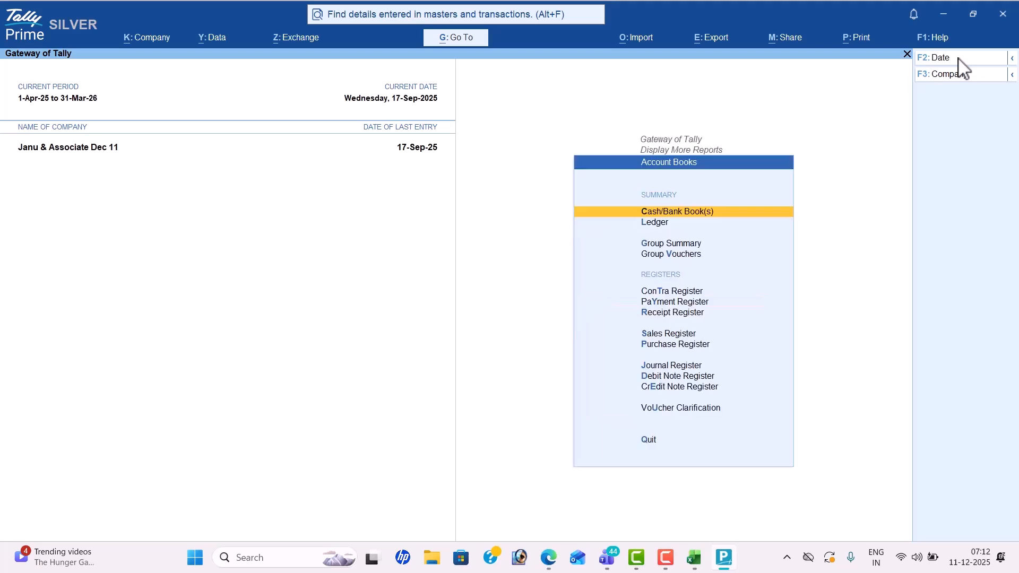
key("Down")
key("Return")
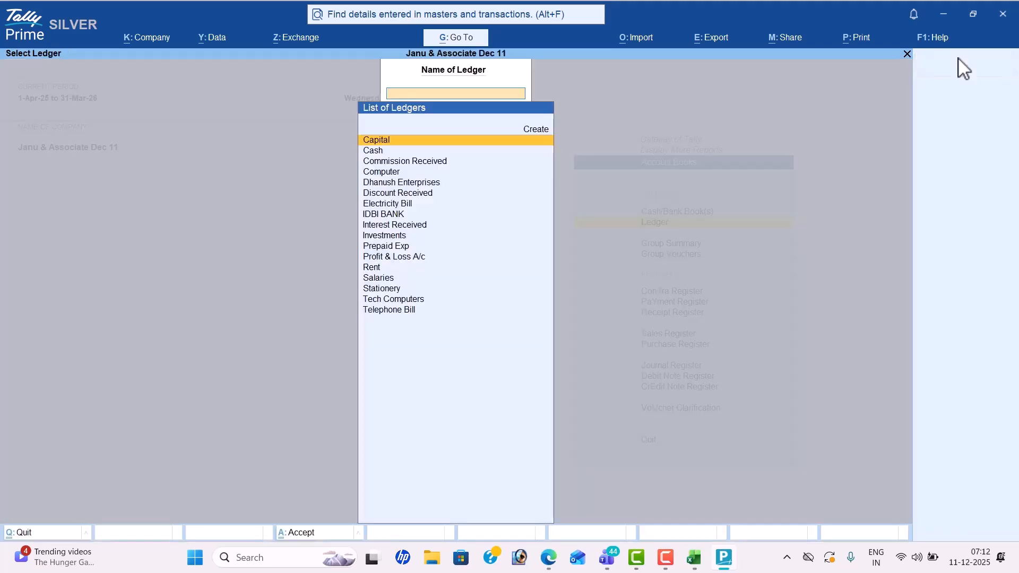
type("Te")
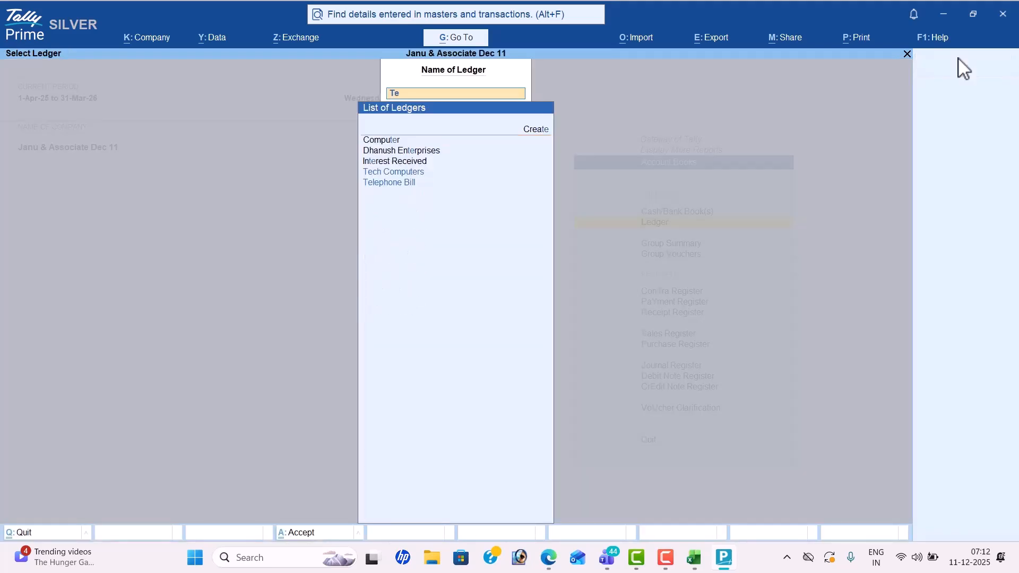
key("Down")
key("Return")
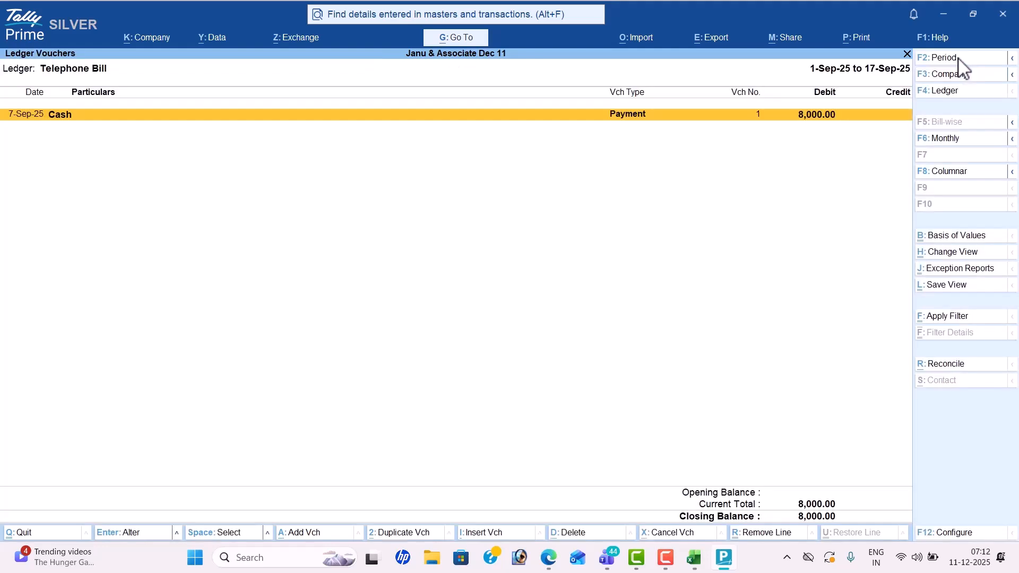
- Show the Telephone Bill ledger's monthly summary with a budget variance against the Telephone Bill budget
left_click(966, 140)
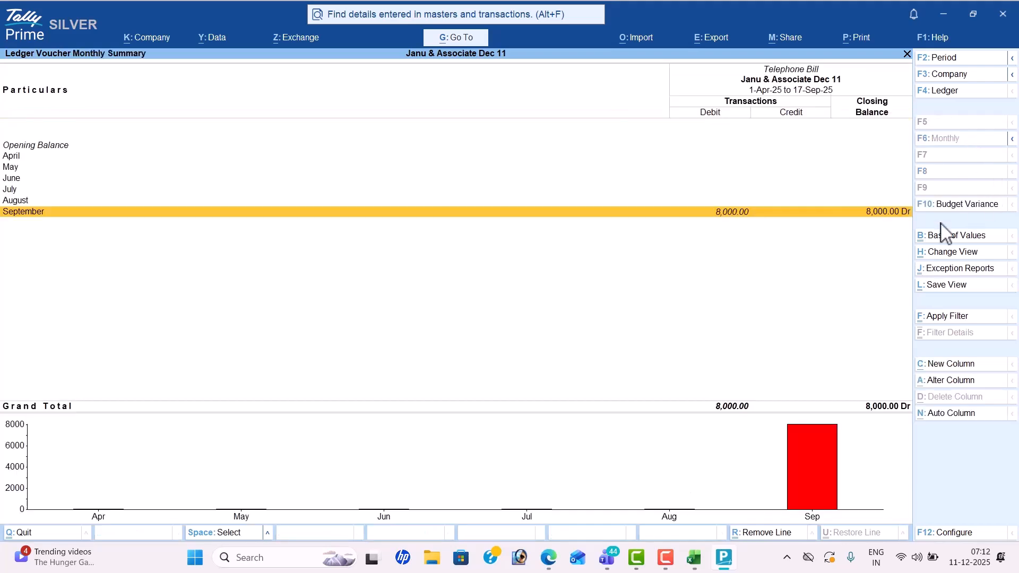
left_click(967, 208)
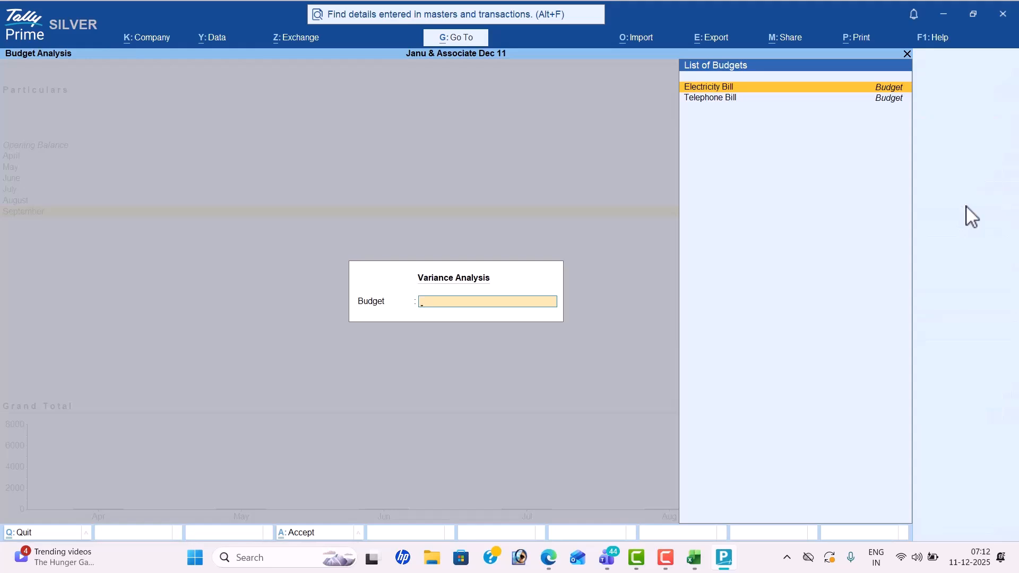
key("Down")
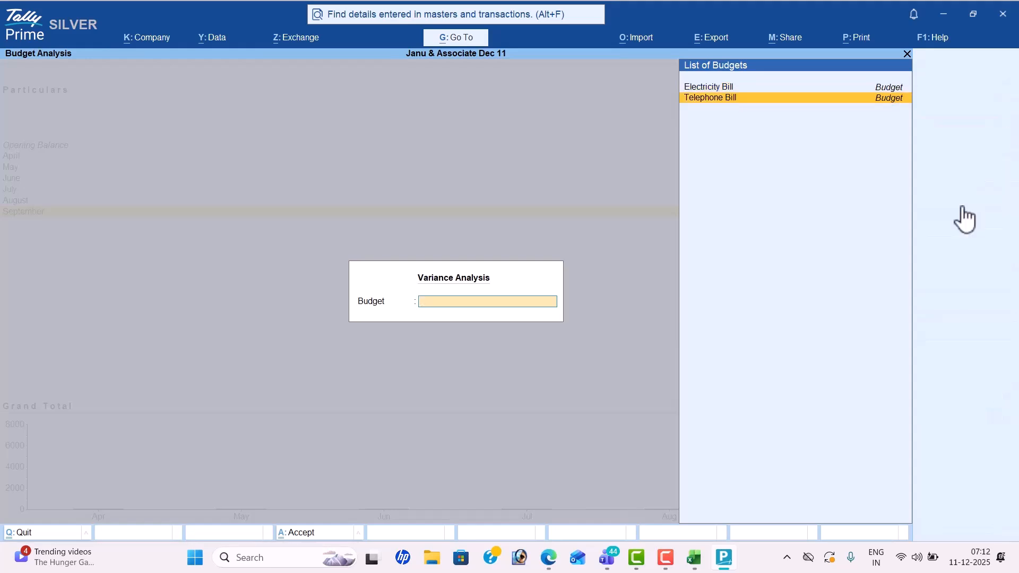
key("Return")
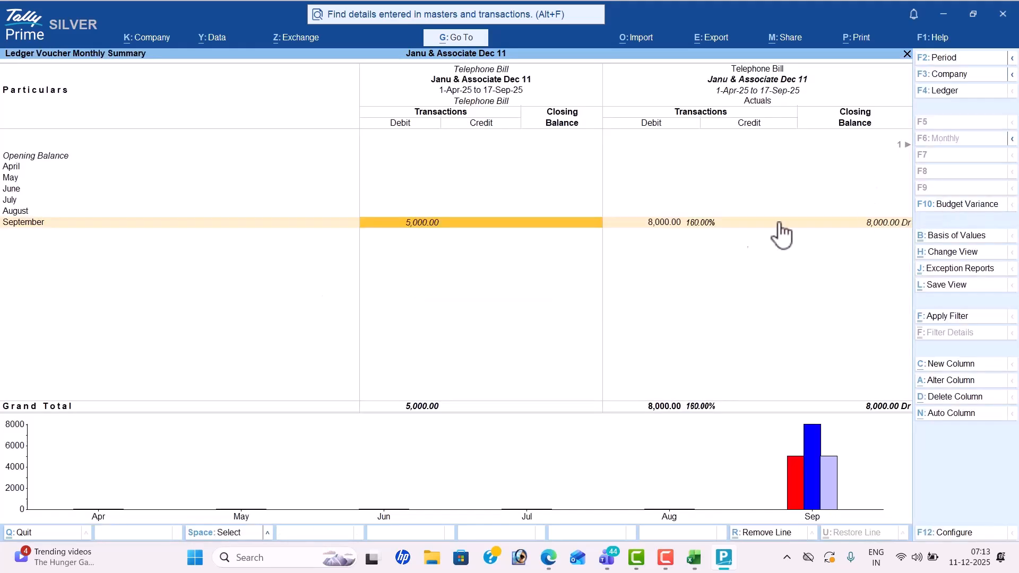
- Set the Telephone Bill budget column's period from 1-9 to 1-9
left_click(956, 58)
type("1-9")
key("Return")
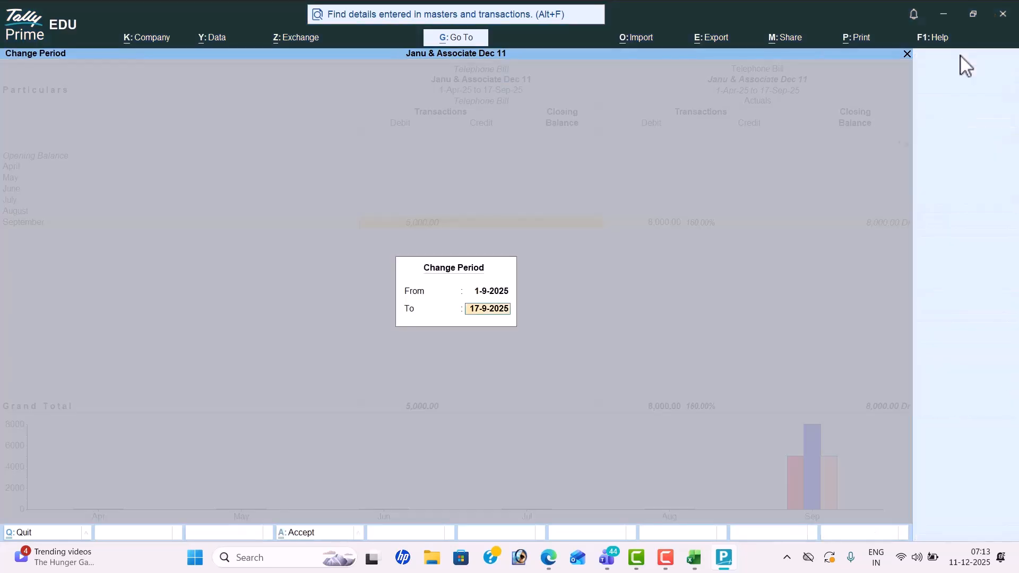
type("30-9")
key("BackSpace")
key("BackSpace")
key("BackSpace")
key("BackSpace")
type("1-9")
key("Return")
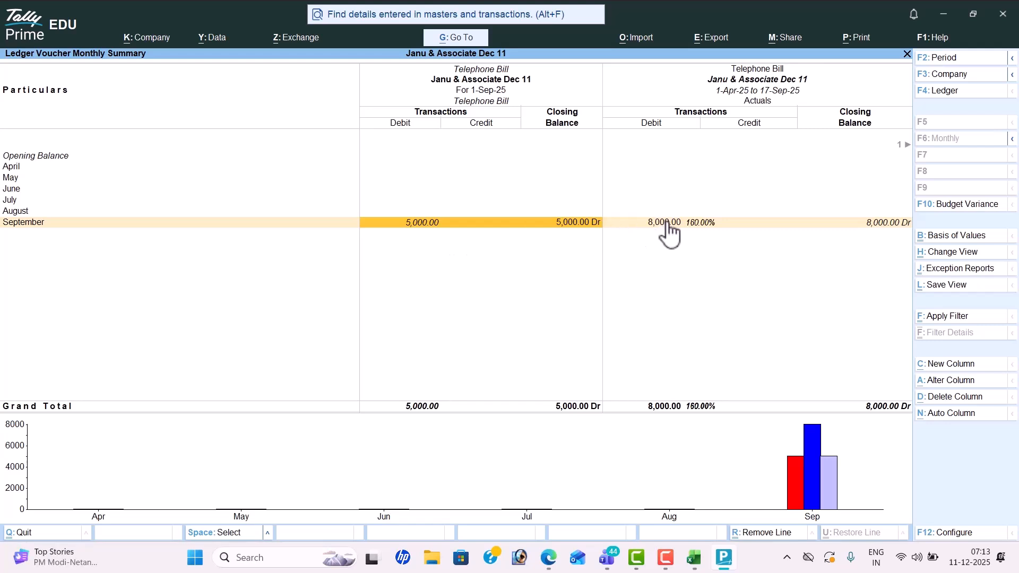
- Switch to the TALLY TEST workbook in Excel and enter 5000 in C7 and 100% in D7 of Sheet1
key("alt+Tab")
key("alt+Tab")
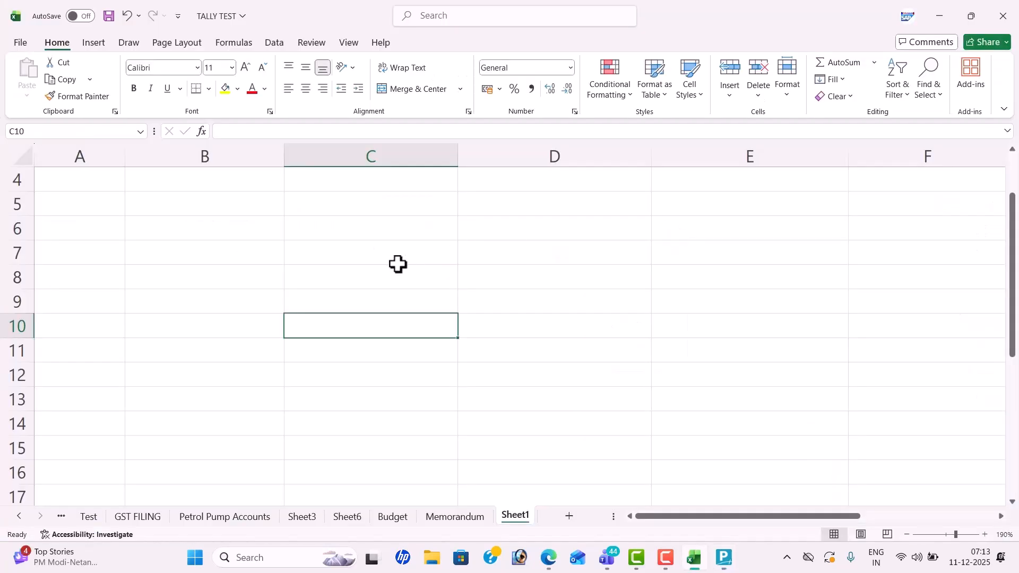
left_click(398, 263)
type("5000")
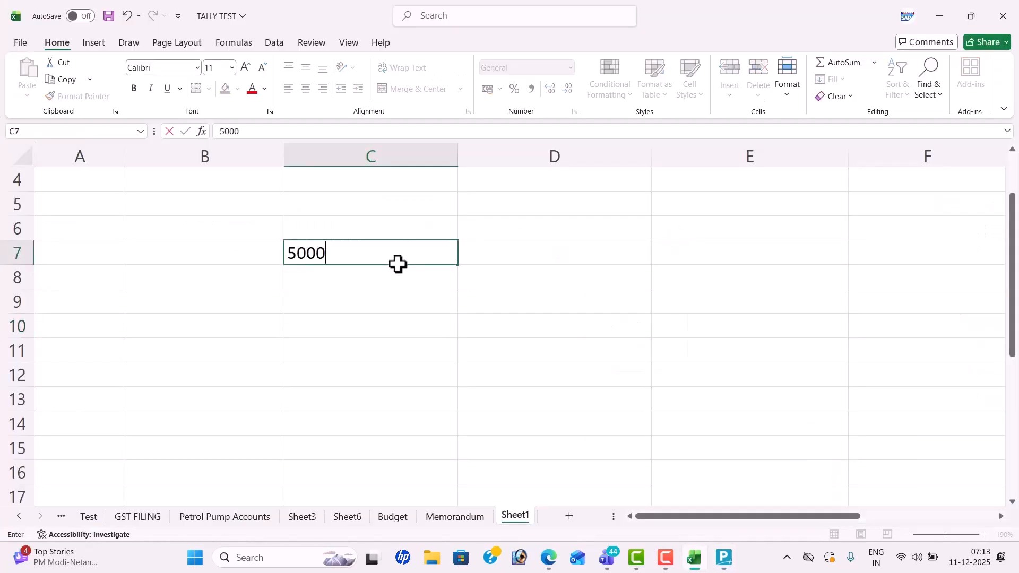
key("Tab")
type("100%")
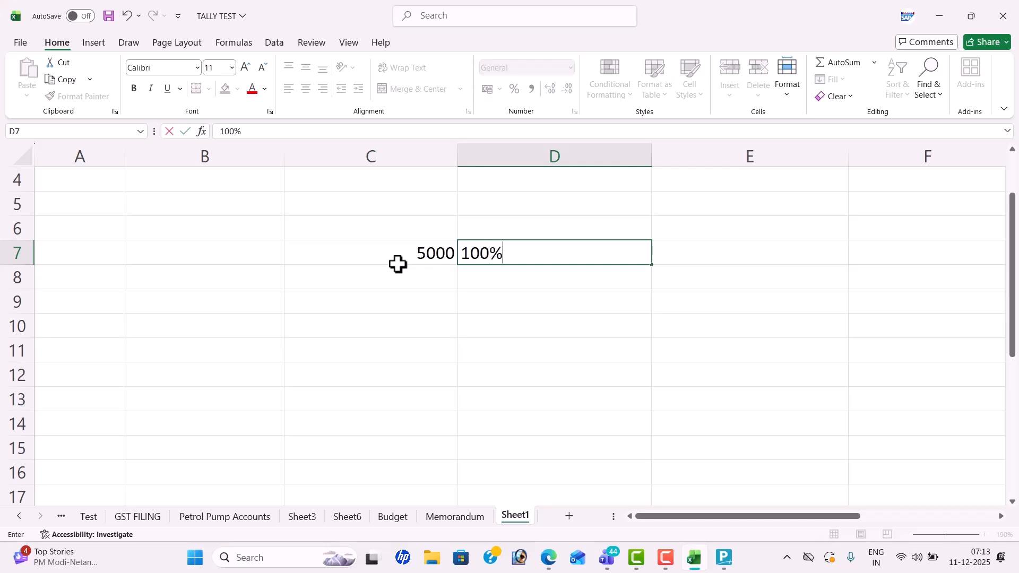
key("Return")
left_click(398, 263)
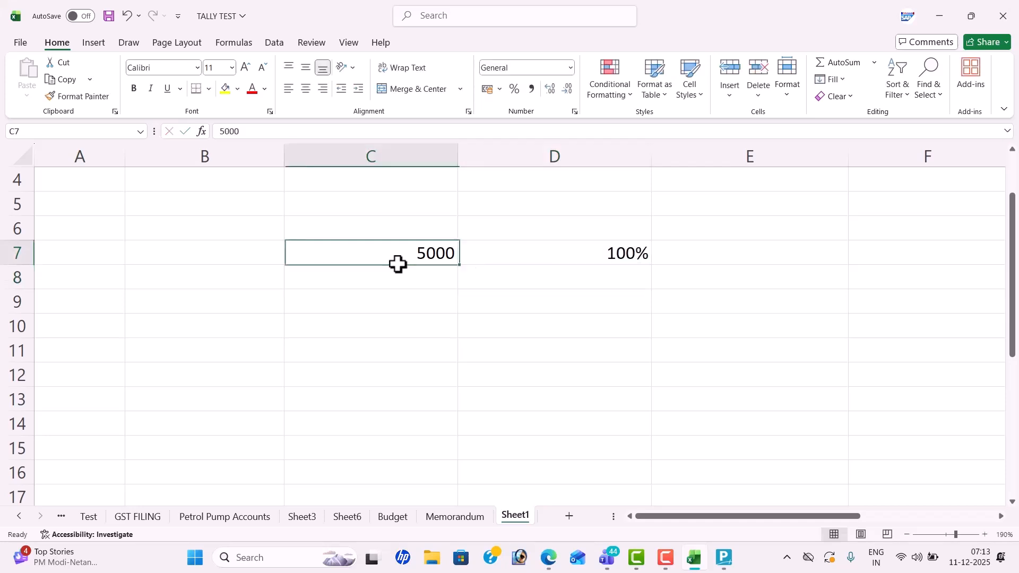
- Enter 8000 in C8 and 100% in D8 of Sheet1
left_click(407, 277)
type("8000")
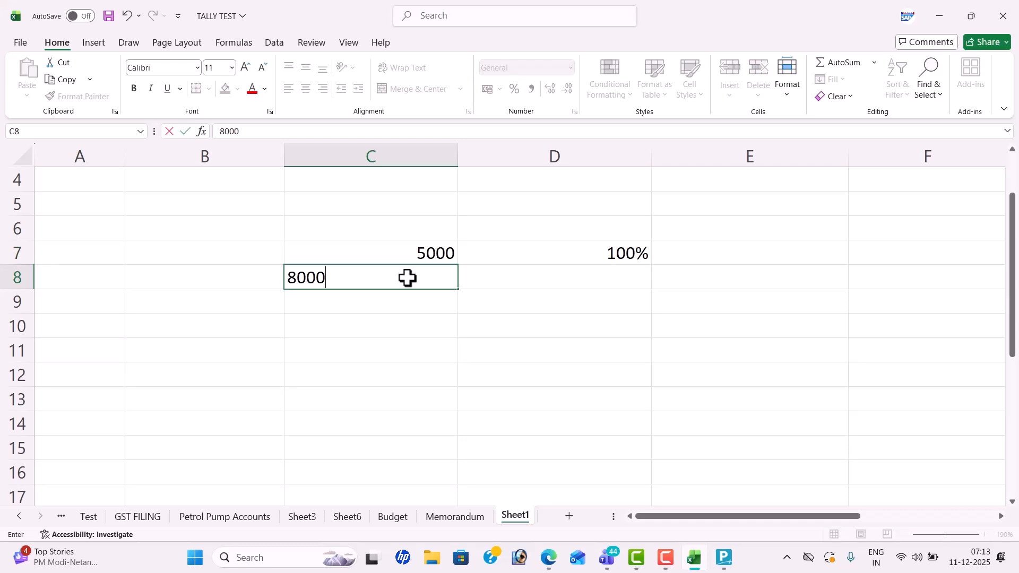
key("Tab")
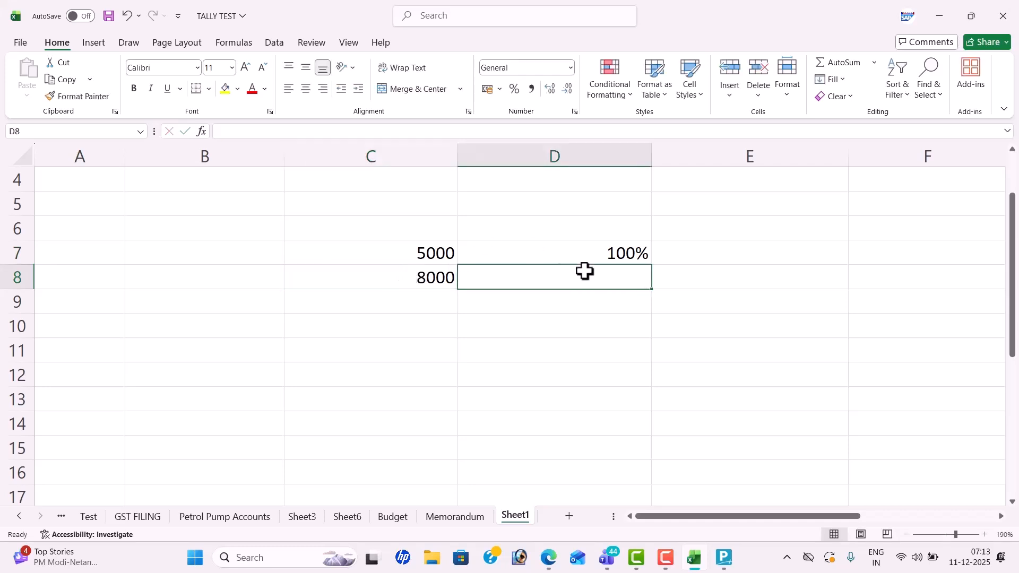
type("100%")
left_click(577, 333)
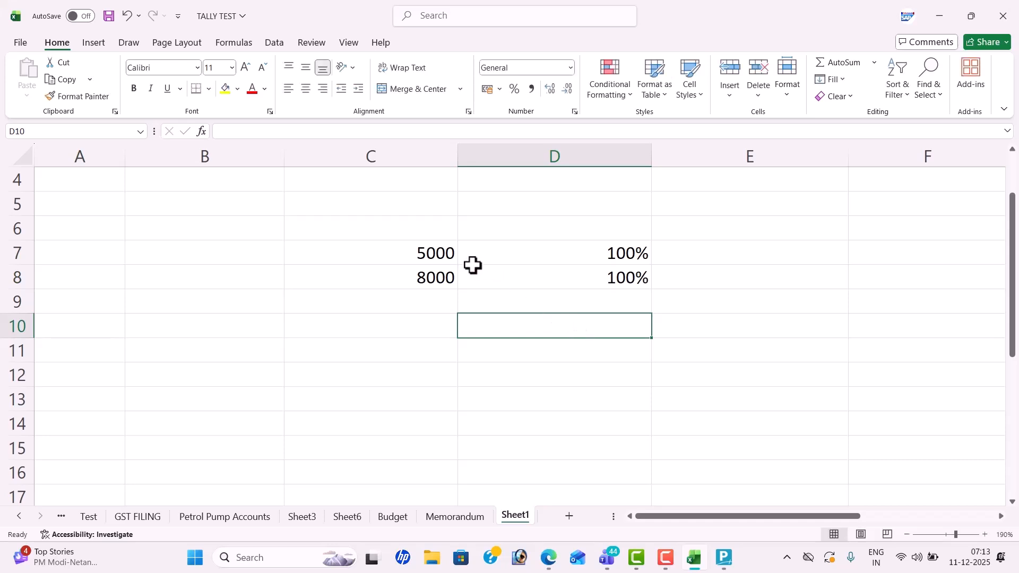
- Compare the amounts and percentages in rows 7 and 8, and change D8 to 60%
left_click(622, 252)
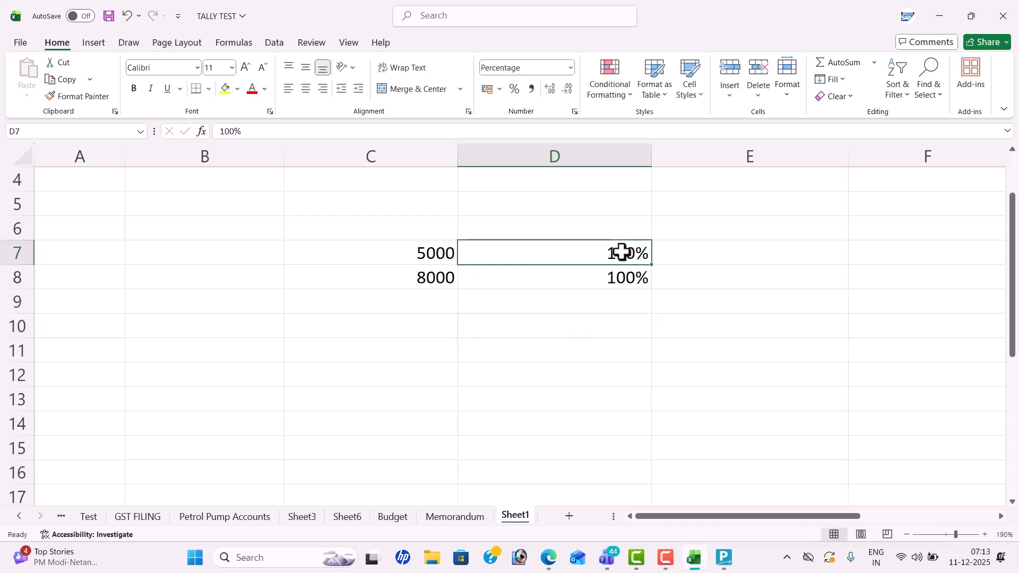
left_click(445, 274)
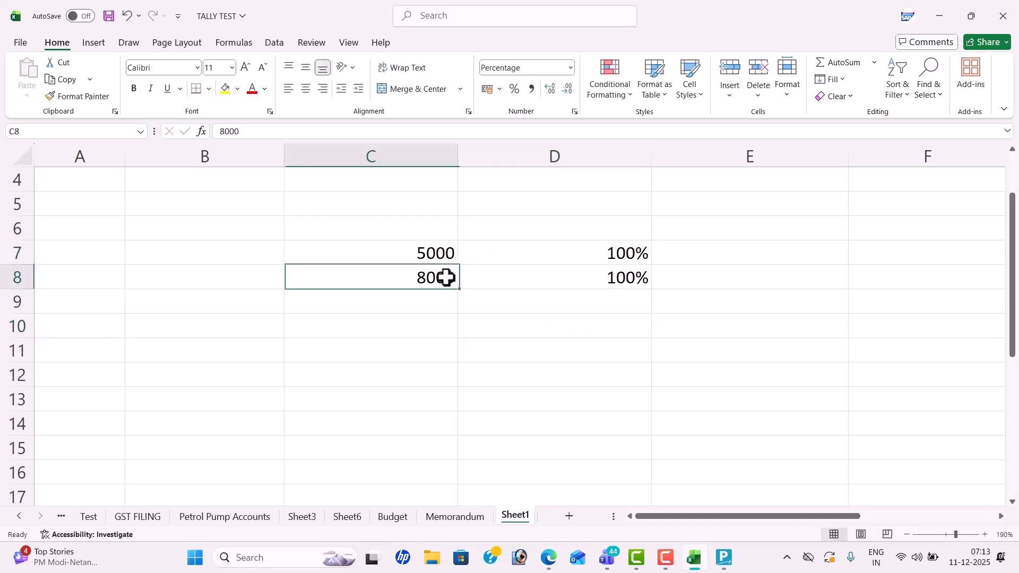
left_click(450, 261)
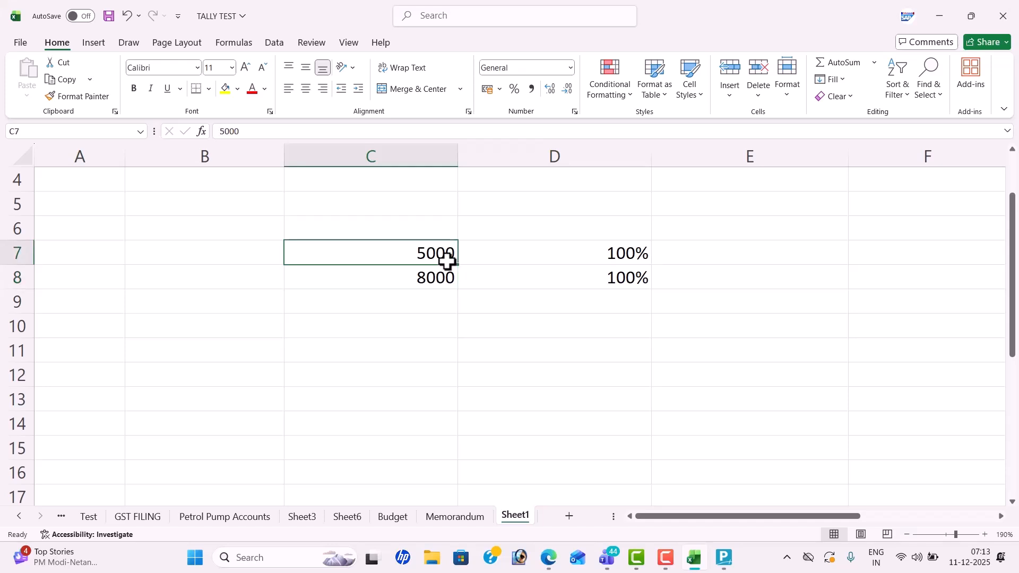
left_click(619, 258)
left_click(619, 277)
type("60")
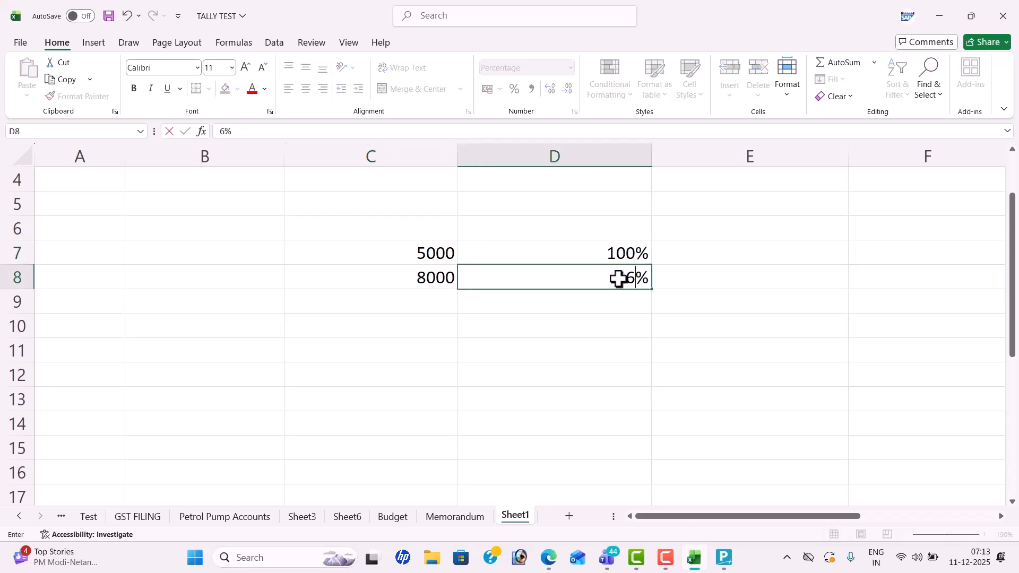
left_click(613, 332)
- Switch to TallyPrime and examine the Telephone Bill ledger's actuals and budget variance for September
key("alt+Tab")
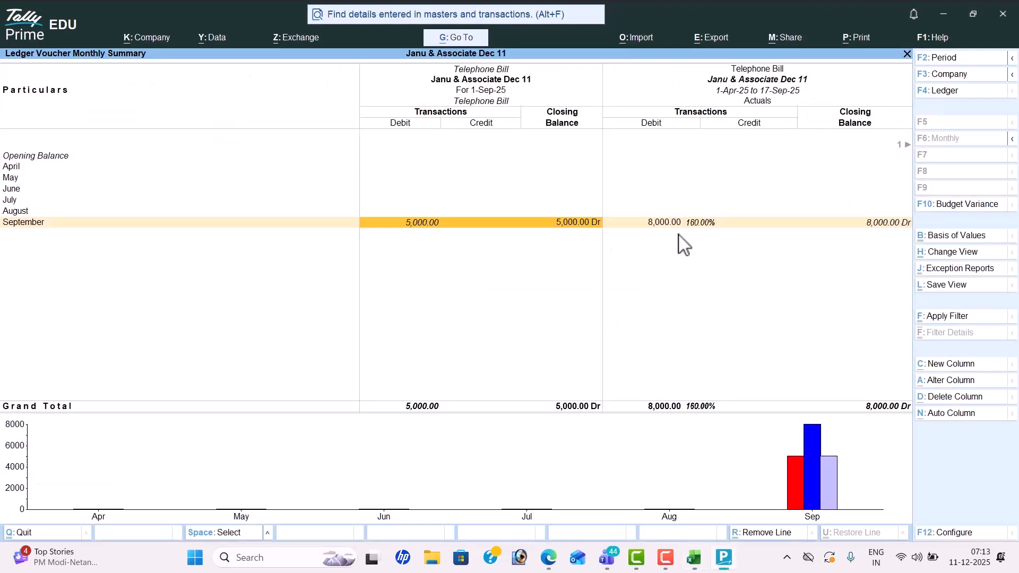
left_click(705, 226)
key("Right")
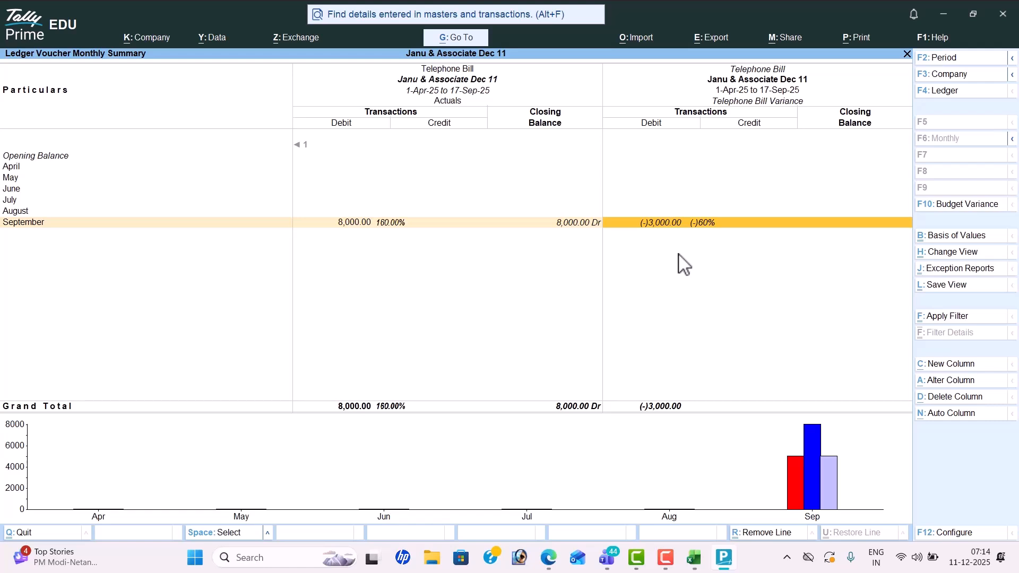
left_click(756, 223)
- Leave the Telephone Bill summary and open the ledger vouchers report for the Electricity Bill ledger
key("Escape")
key("Escape")
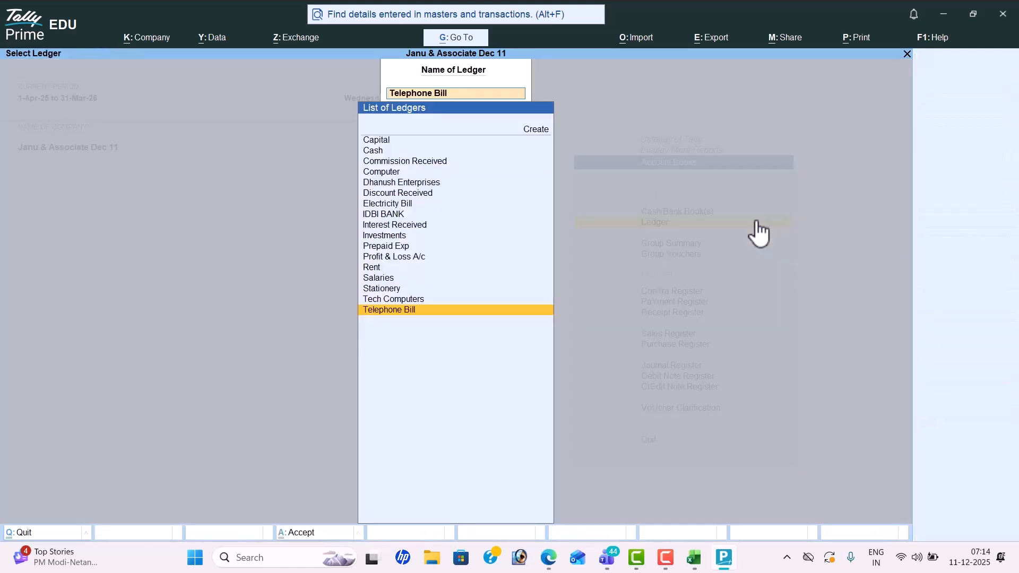
key("Up")
key("Up")
key("Up")
key("Up")
key("Up")
key("Up")
key("Up")
key("Up")
key("Up")
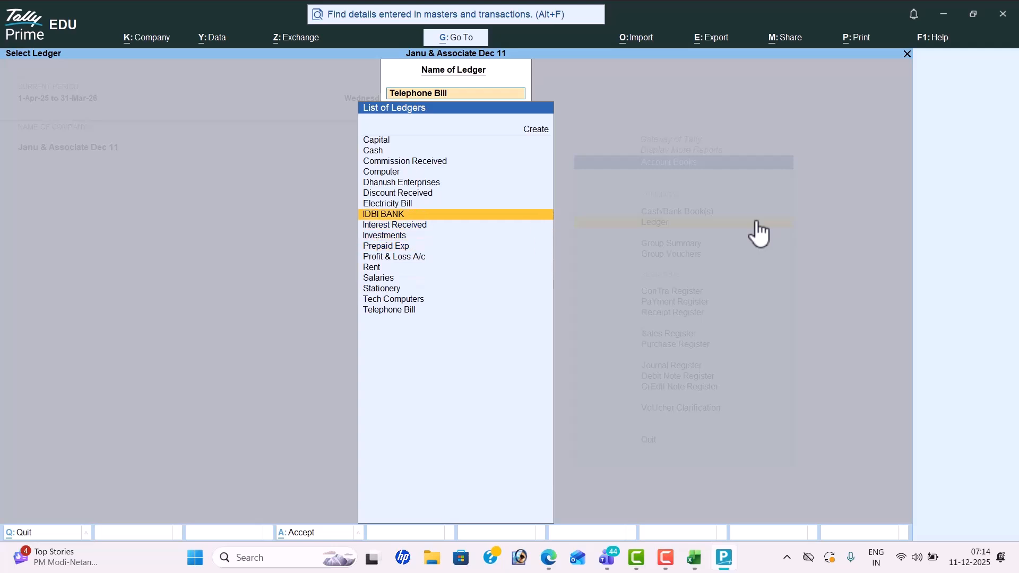
key("Up")
key("Return")
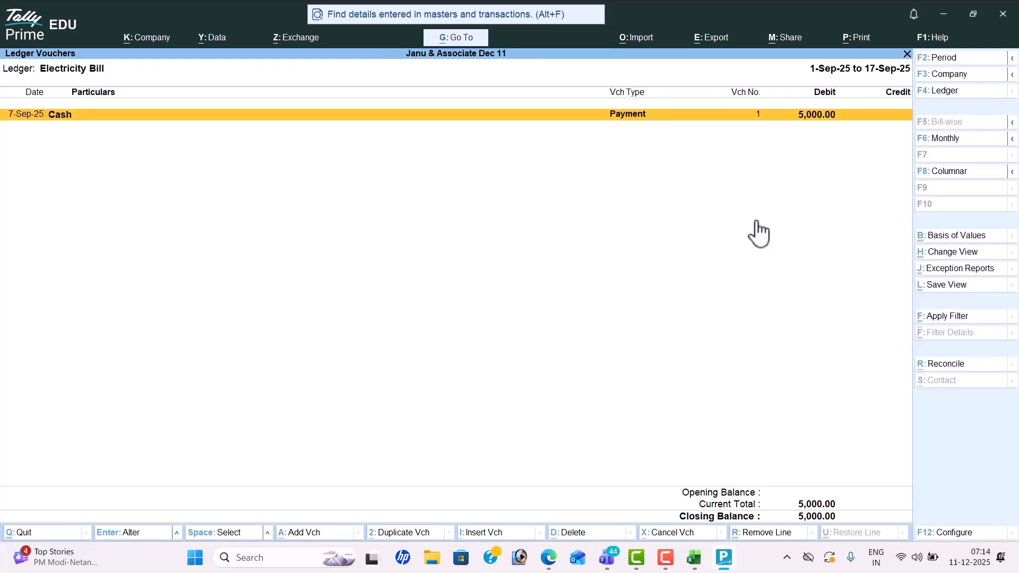
- Show the Electricity Bill ledger's monthly summary with a budget variance against the Electricity Bill budget
left_click(957, 140)
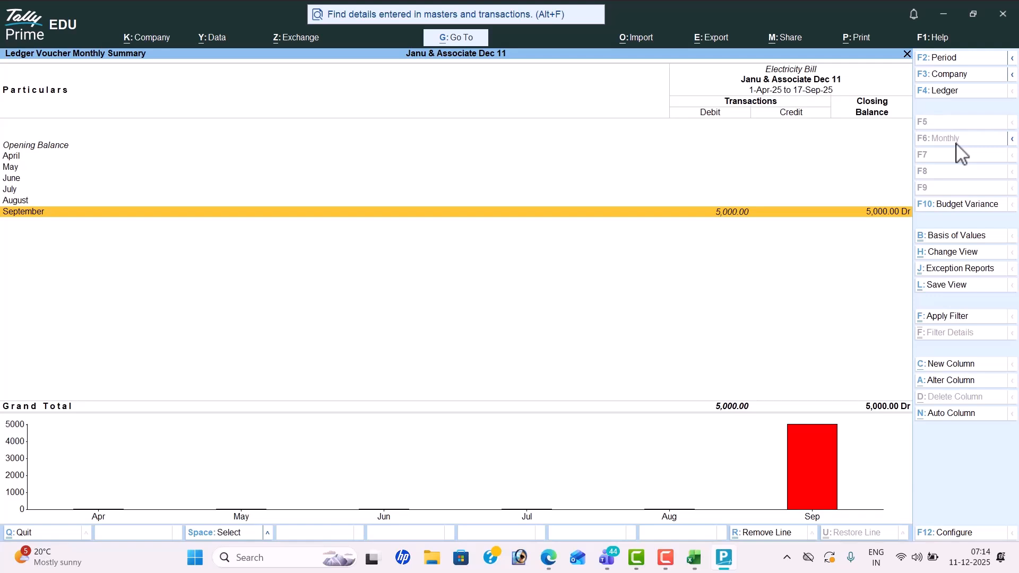
left_click(971, 206)
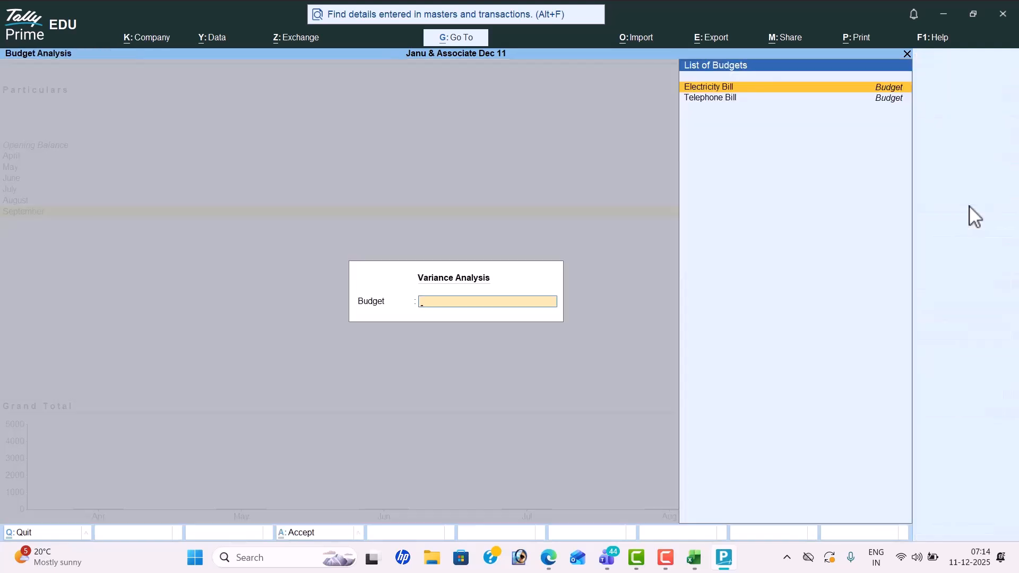
key("Return")
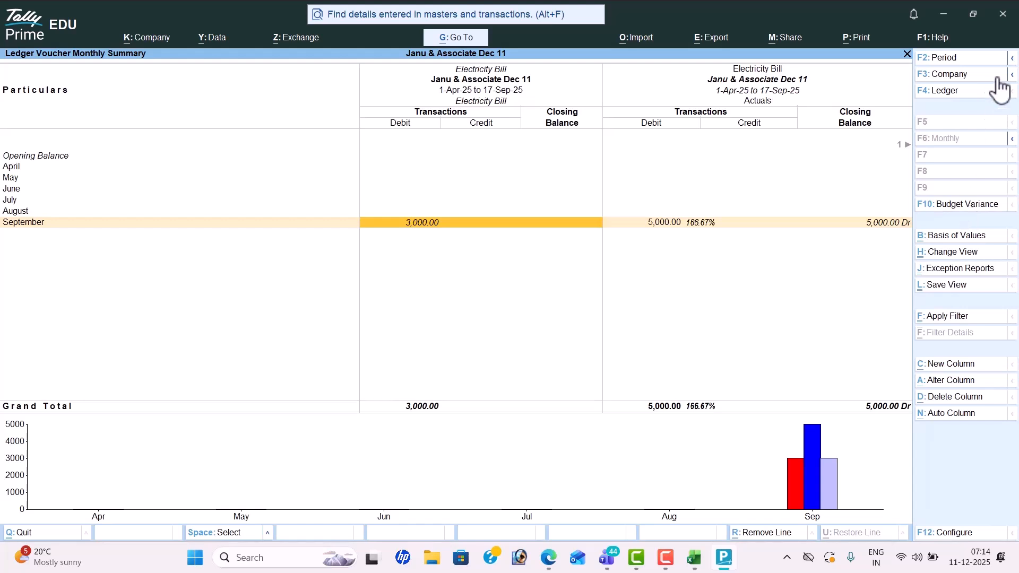
- Set the Electricity Bill budget column's period from 1-9 to 1-9
left_click(960, 63)
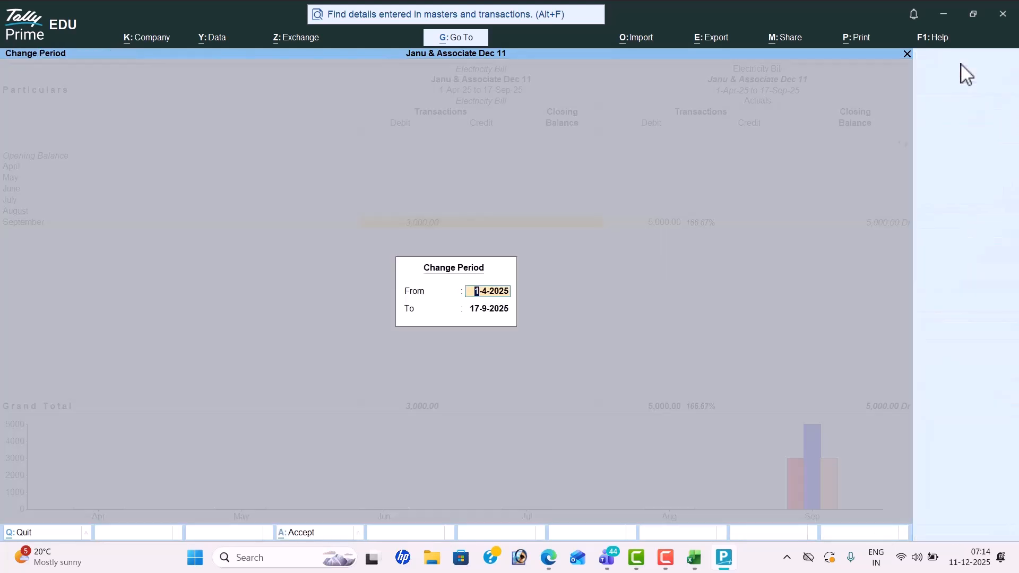
type("1-9")
key("Return")
type("1-9")
key("Return")
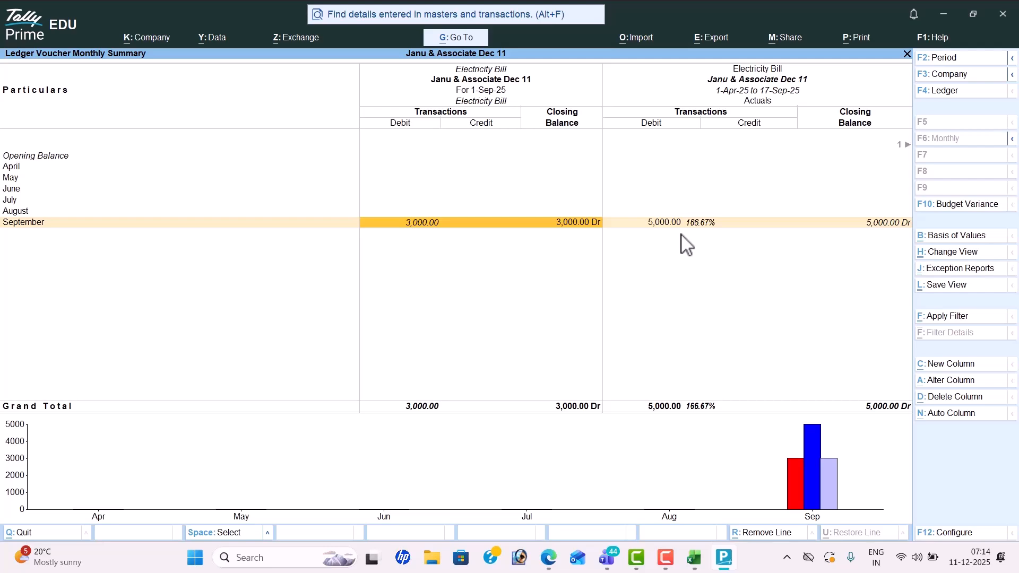
- Switch to the TALLY TEST workbook in Excel and enter 3000 in C11, 100% in D11 and 2000 in C12
key("alt+Tab")
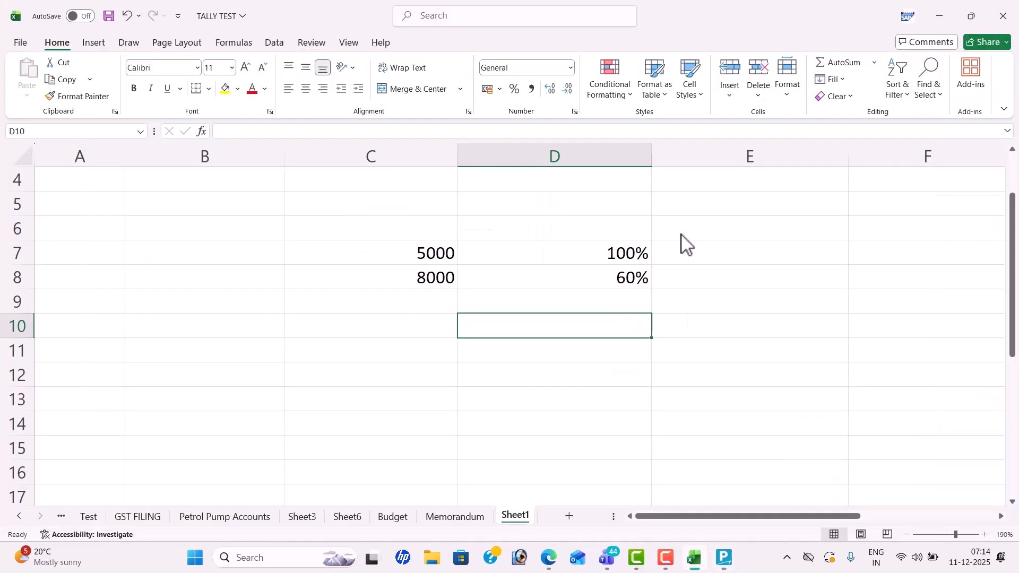
left_click(438, 351)
type("3000")
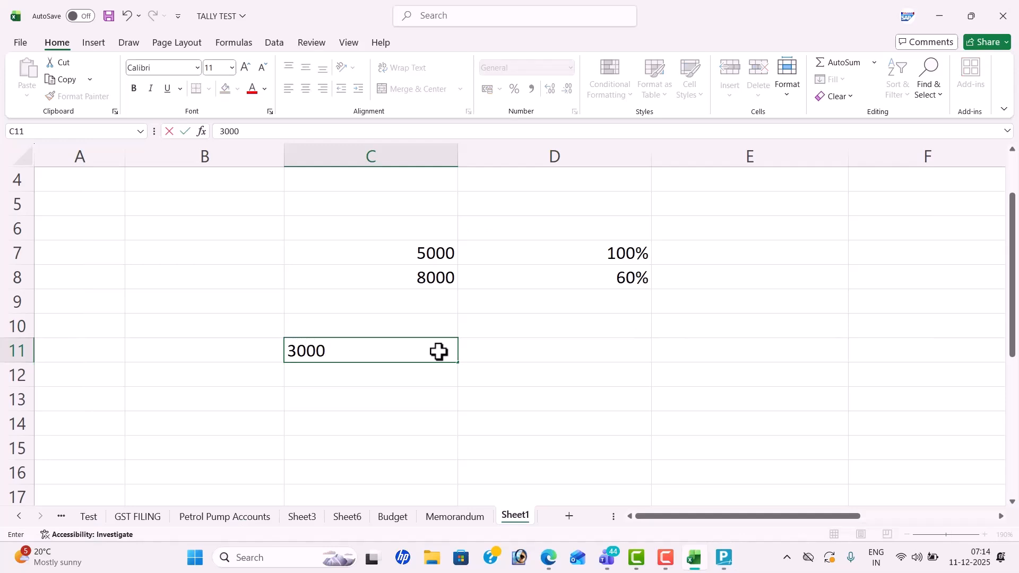
key("Tab")
type("100%")
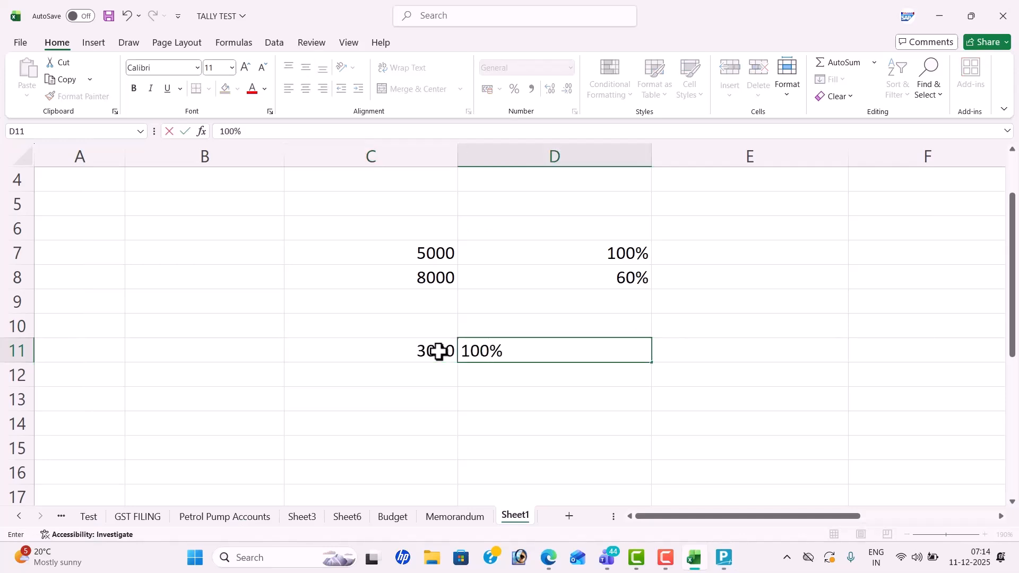
key("Return")
key("Left")
type("2000")
key("Tab")
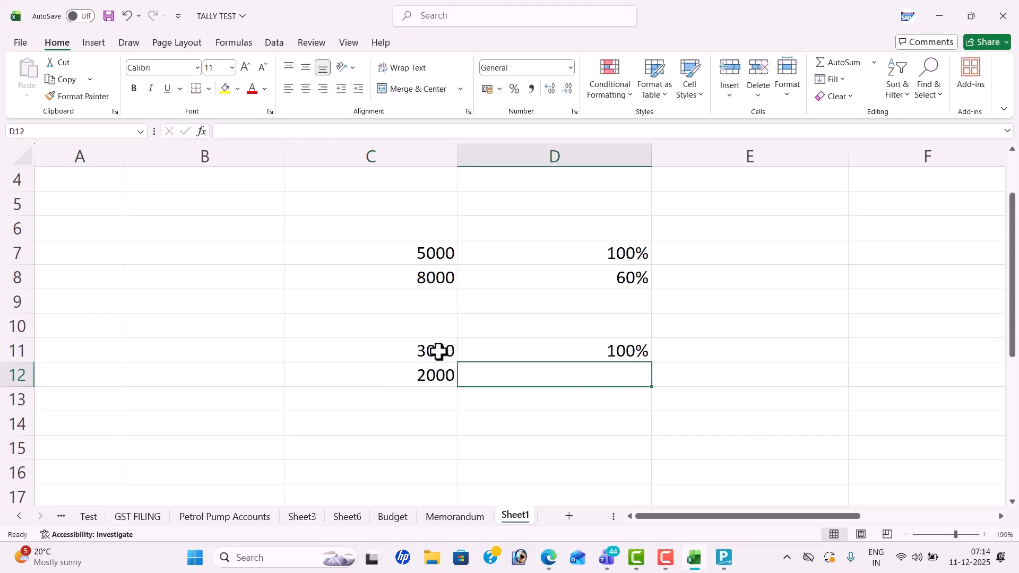
- Look up the Electricity Bill variance percentage in TallyPrime and enter 66.66% in D12 of Sheet1 in Excel
key("alt+Tab")
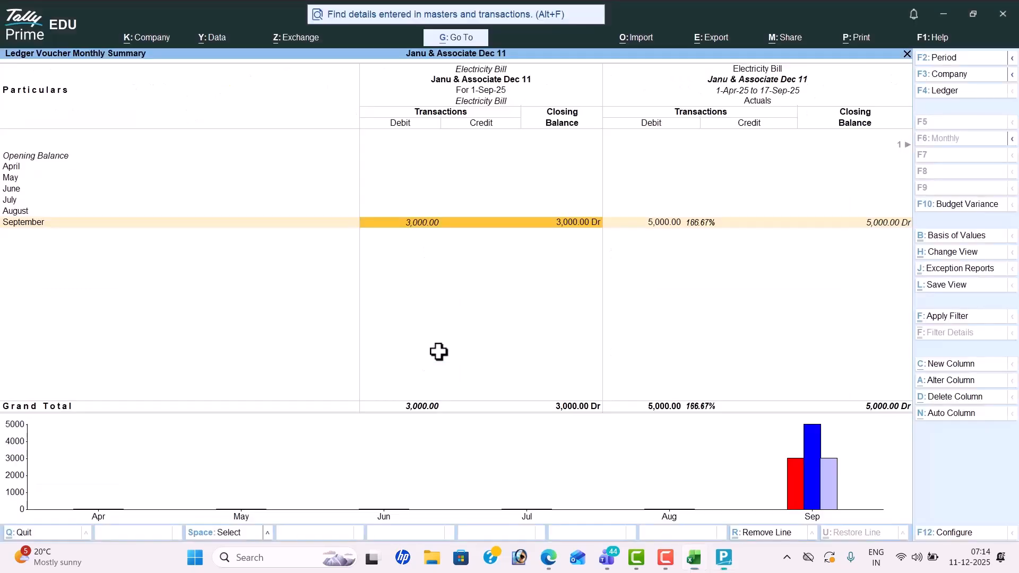
key("Right")
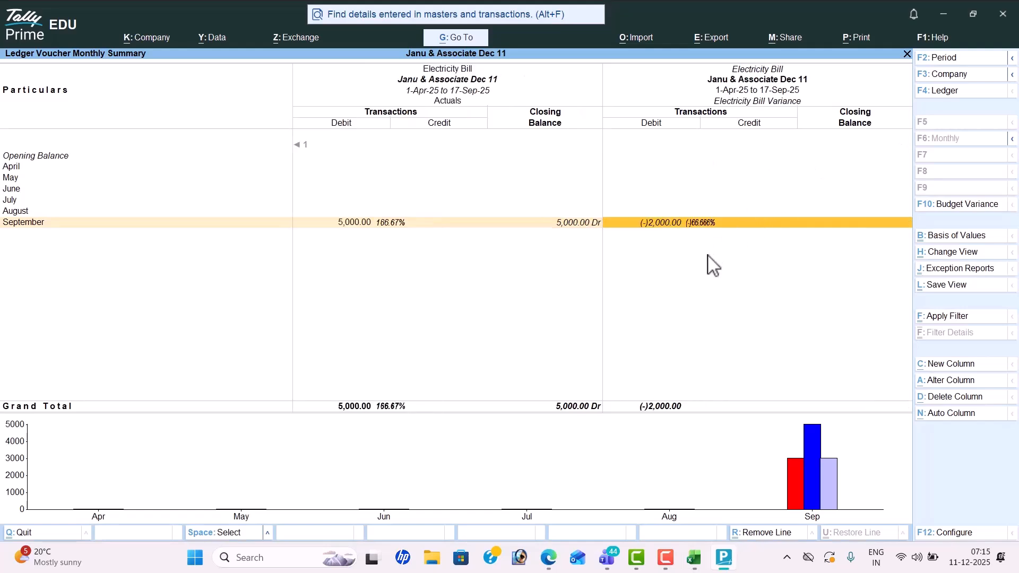
key("alt+Tab")
type("66.6")
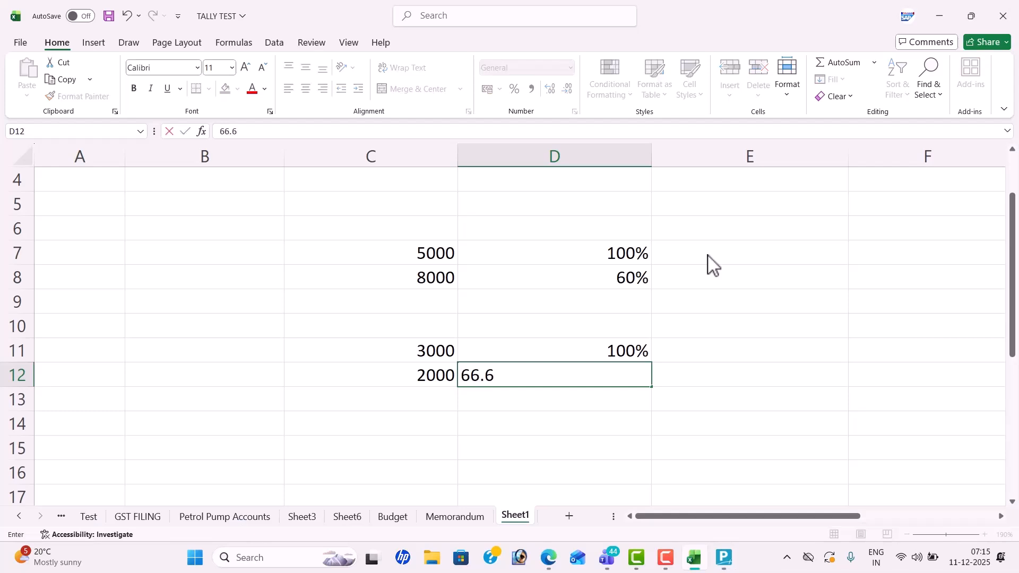
type("65")
key("Return")
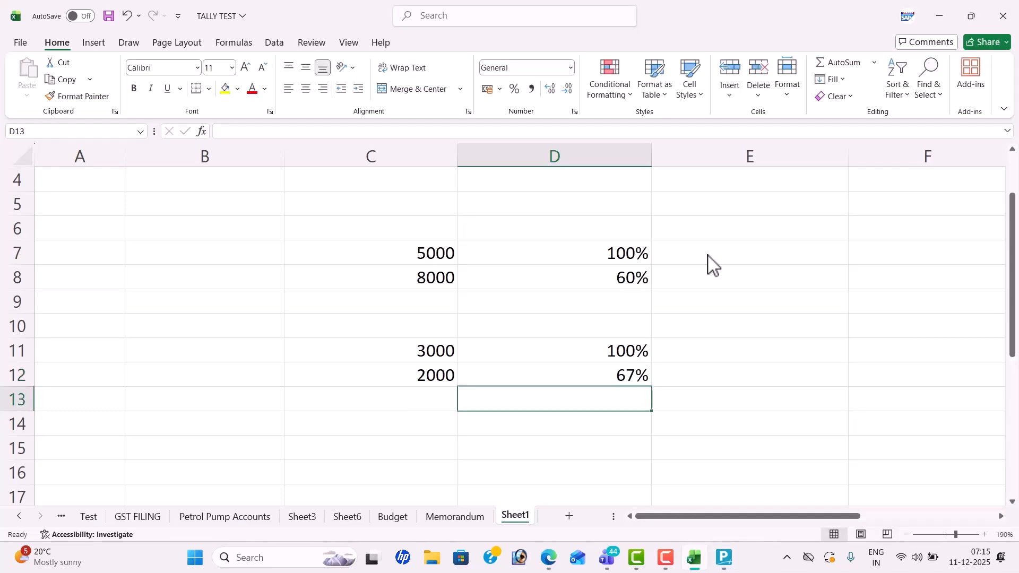
key("Up")
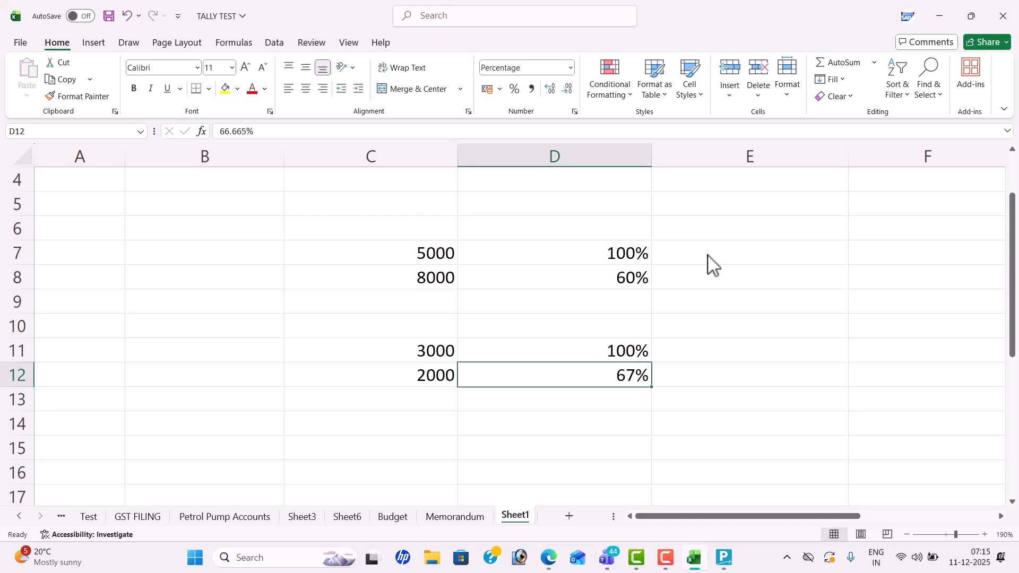
type("66.66")
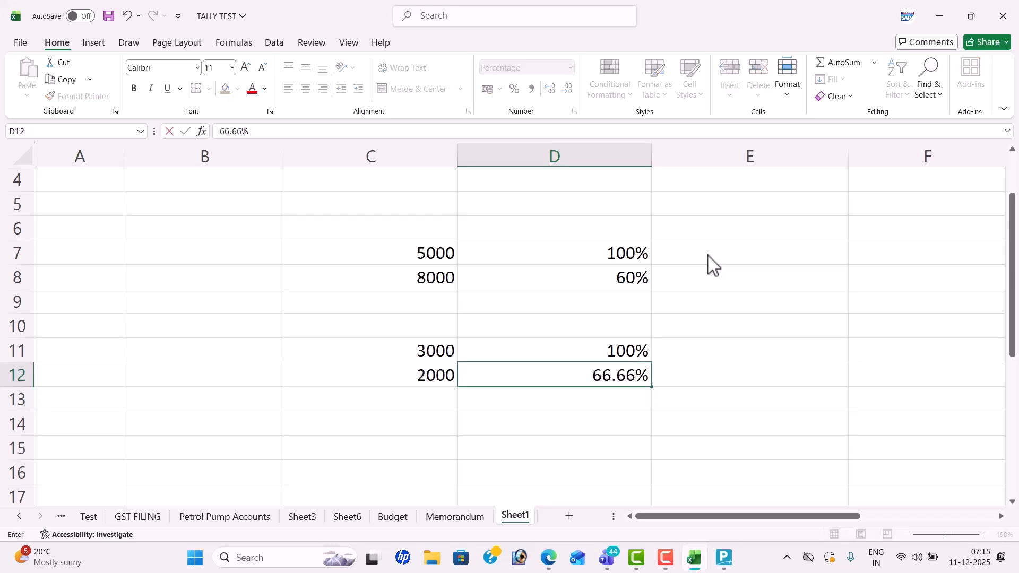
key("Return")
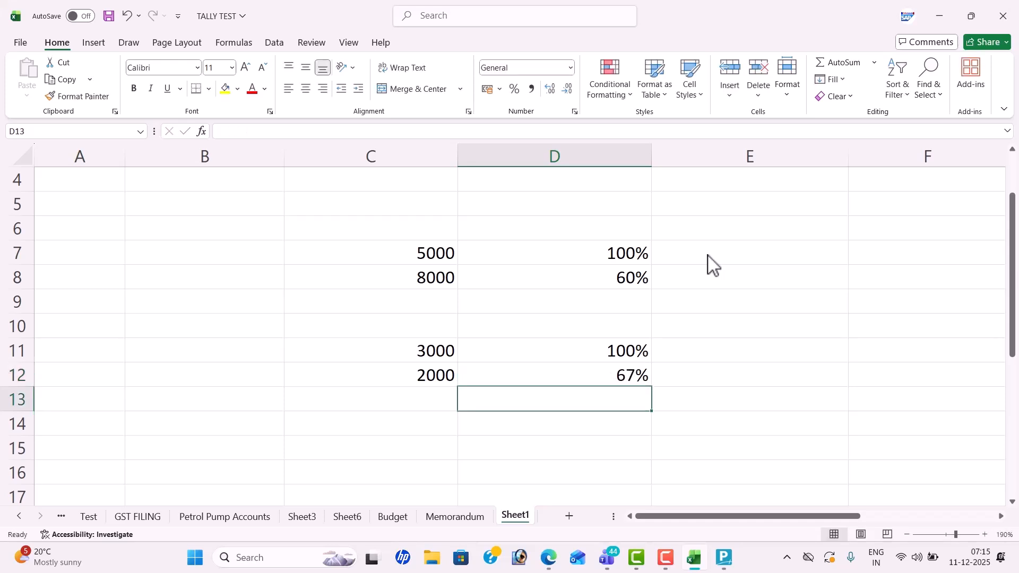
left_click(624, 366)
- Switch to TallyPrime, leave the Electricity Bill report and open the Day Book from the Gateway of Tally
key("alt+Tab")
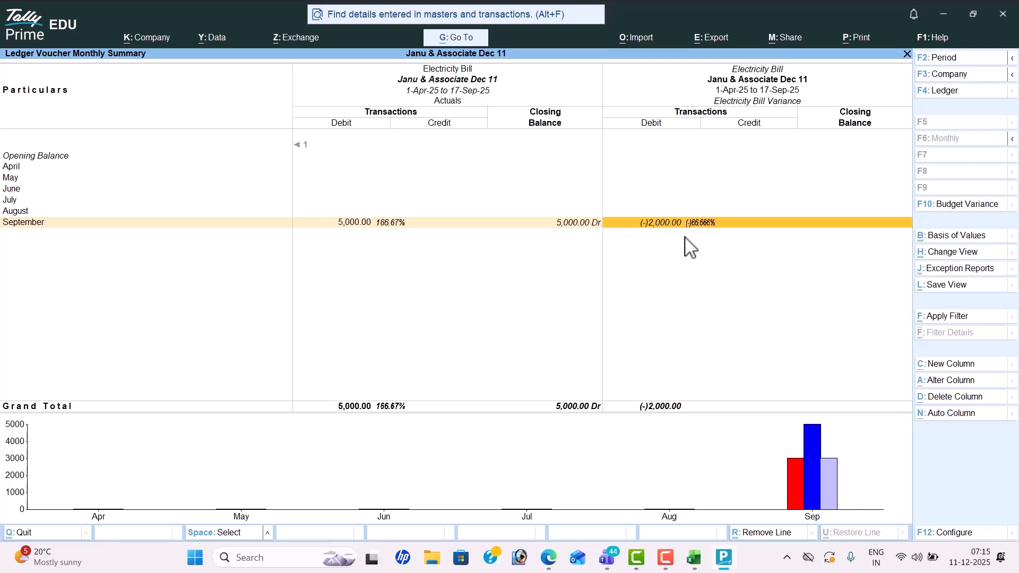
key("Escape")
key("Escape")
key("Escape")
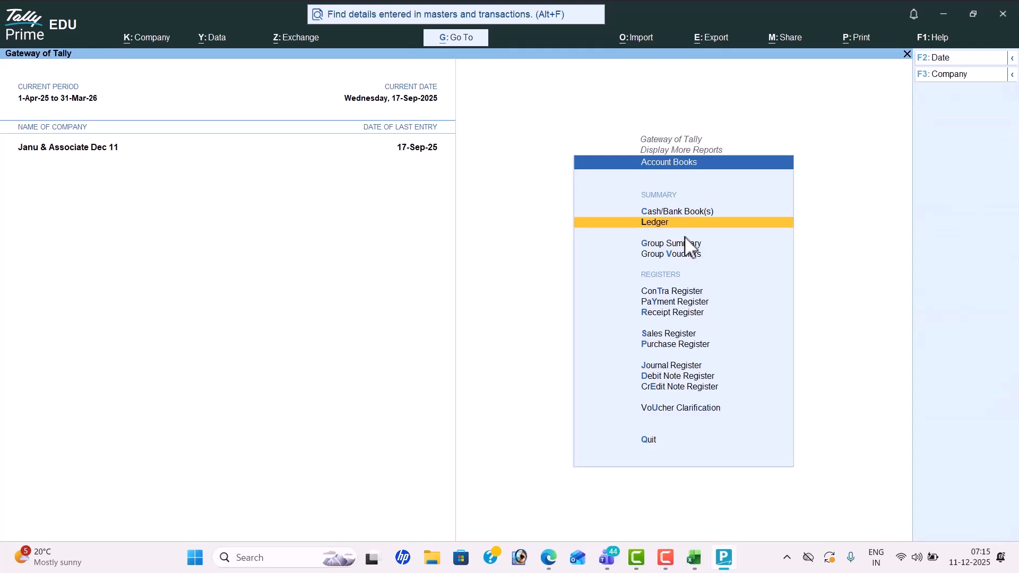
key("Escape")
key("Escape")
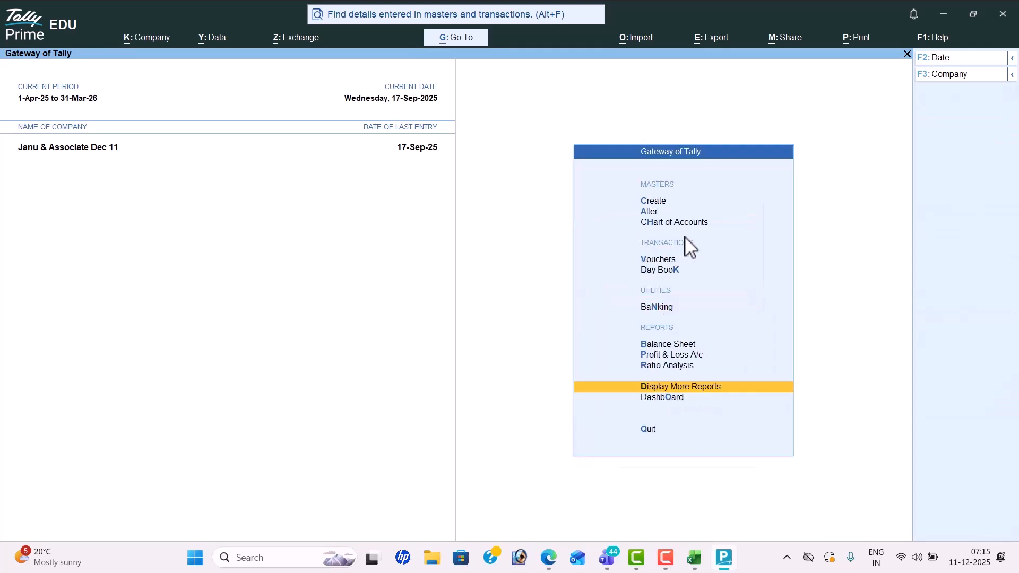
key("Up")
key("Up")
key("Up")
key("Up")
key("Up")
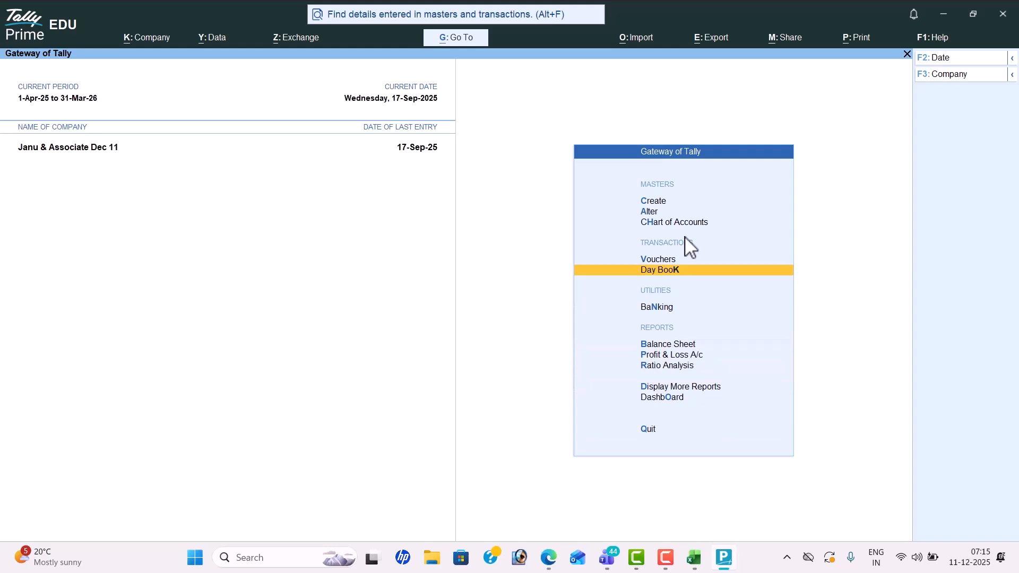
key("Return")
- Set the Day Book's period to 1-Apr-25 to 17-Sep-25 and select the 12-Sep-25 Stationery journal entry
key("F2")
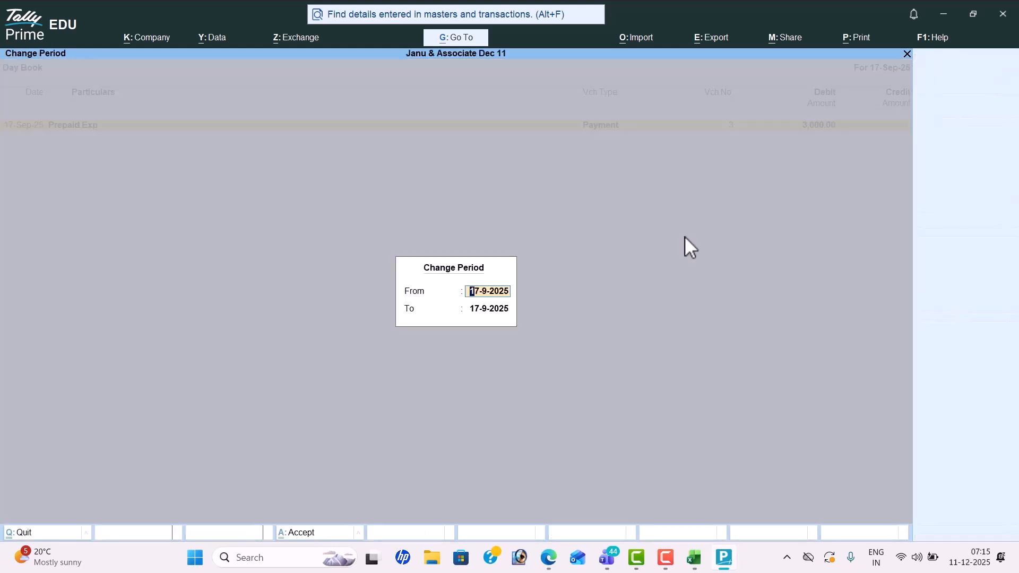
key("Return")
key("Return")
key("Down")
key("Down")
key("Down")
key("Down")
key("Down")
key("Down")
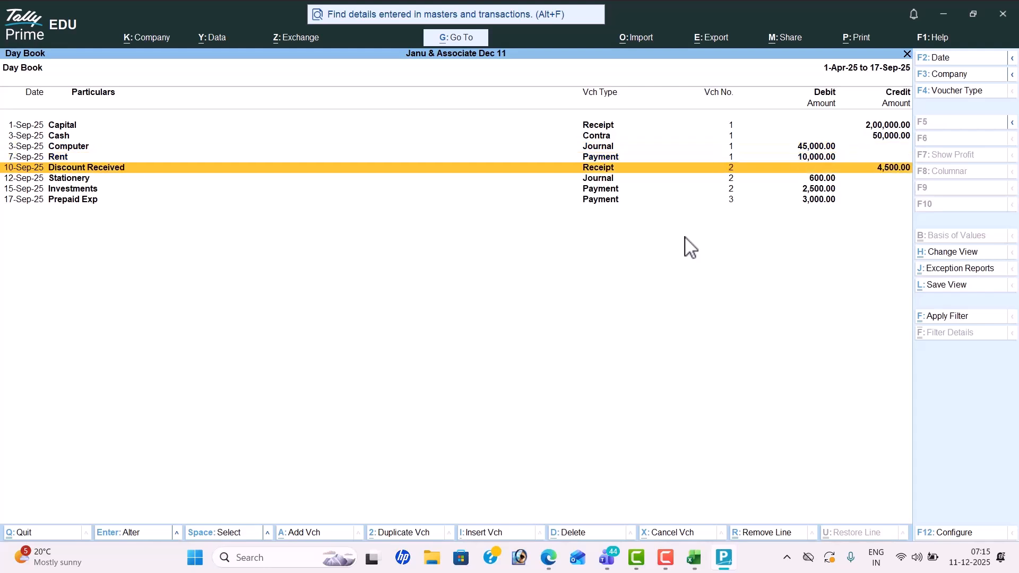
key("Up")
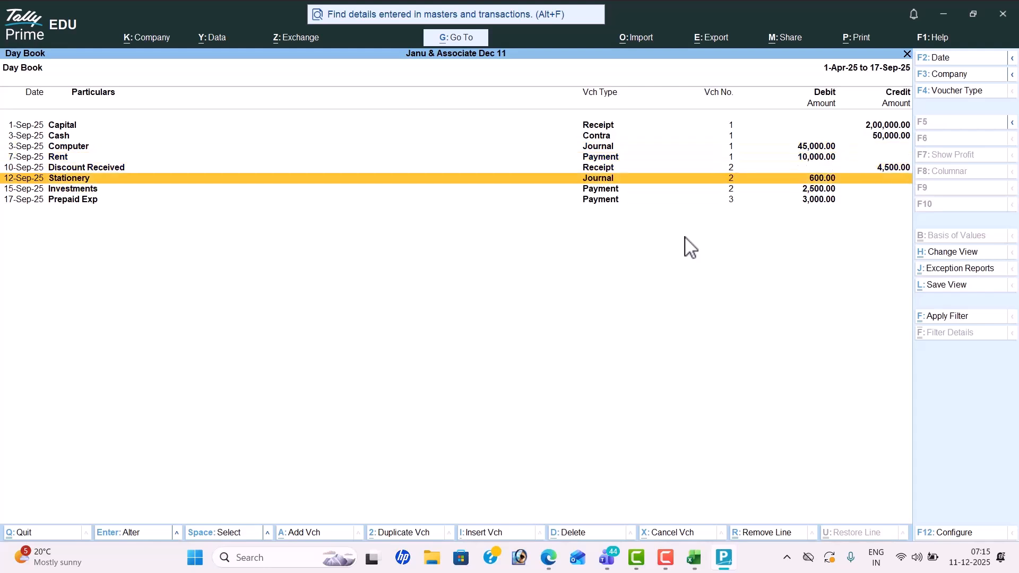
- Open the 7-Sep-25 Rent payment voucher from the Day Book, set its date to 1-9 and advance to the Telephone Bill amount
key("Up")
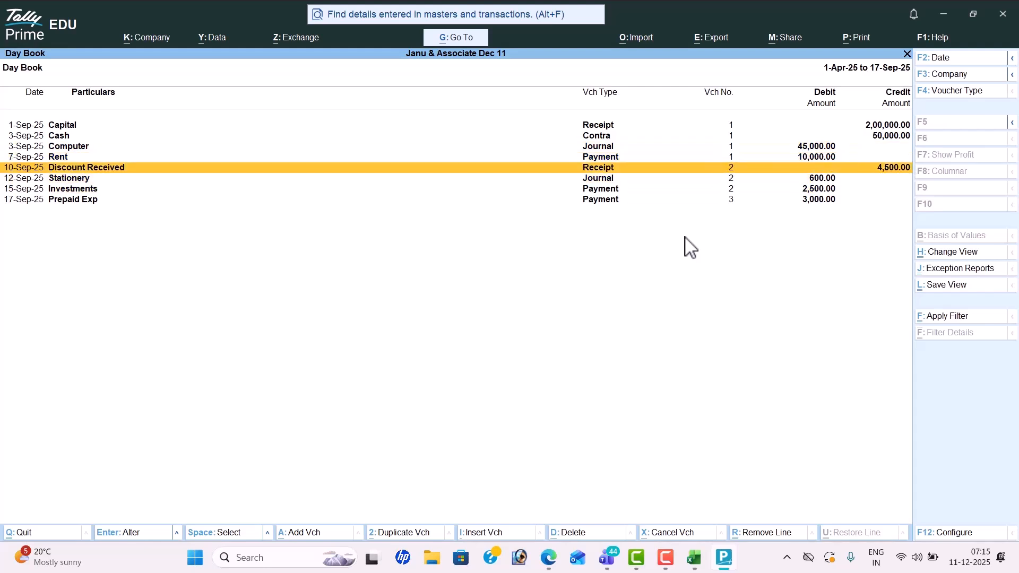
key("Up")
key("Return")
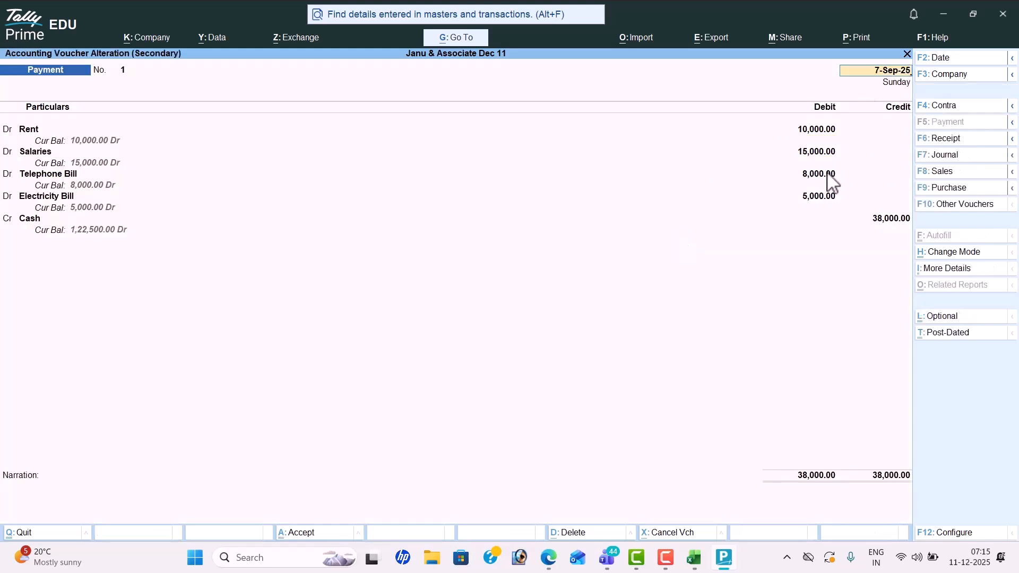
type("1-9")
key("Return")
key("Return")
key("Return")
key("Return")
key("Return")
key("Return")
key("Return")
key("Return")
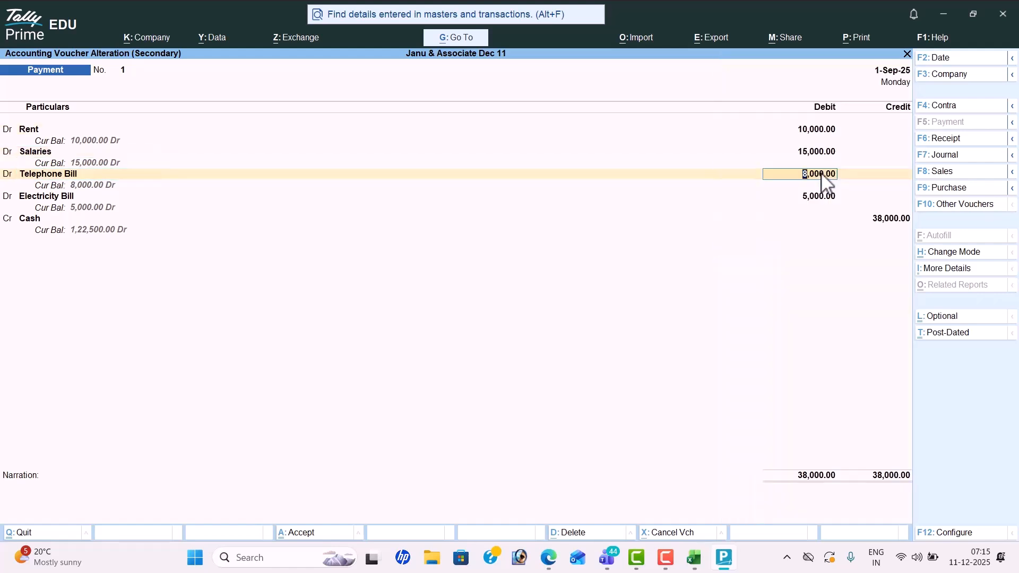
- Switch to the TALLY TEST workbook in Excel, enter 50% in D12 of Sheet1 and return to the payment voucher in TallyPrime
key("alt+Tab")
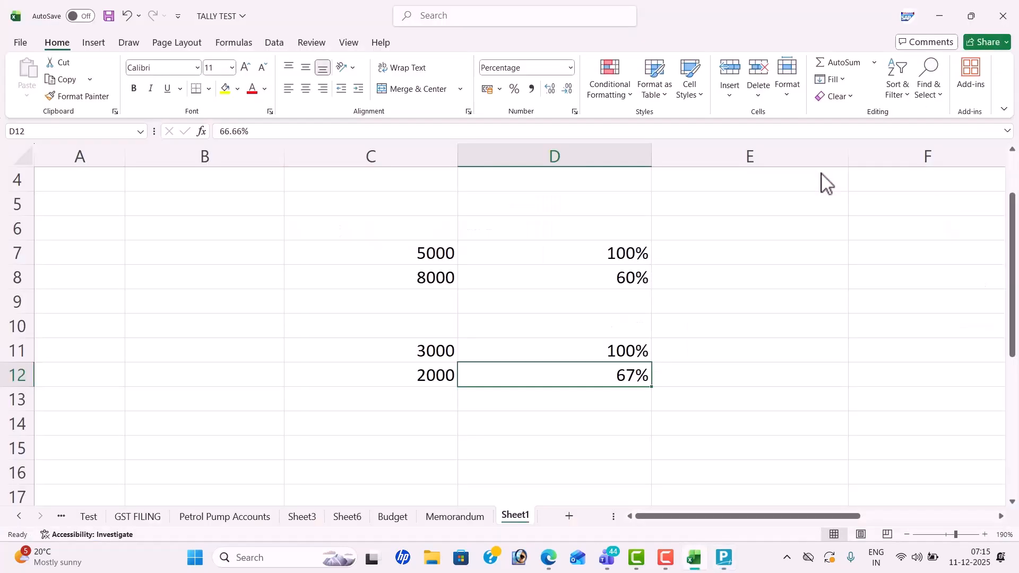
key("alt+Tab")
key("Tab")
scroll(826, 183, "up", 2)
scroll(826, 183, "up", 3)
key("alt+Tab")
type("50")
key("alt+Tab")
key("Tab")
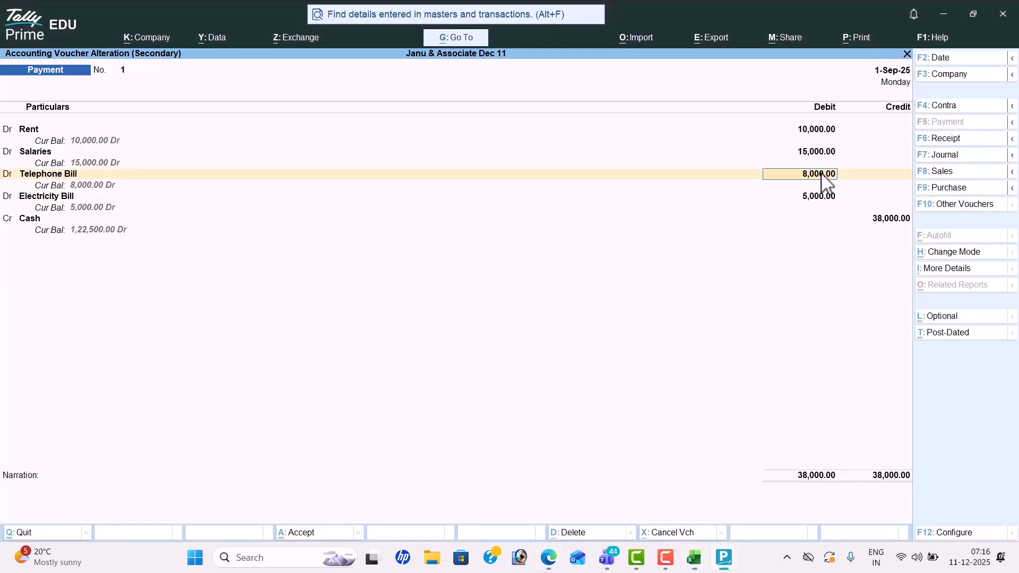
- Set the payment voucher's Telephone Bill debit to 5000 and Electricity Bill debit to 3000, and save the voucher
type("5000")
key("Return")
key("Return")
key("Return")
type("3,00")
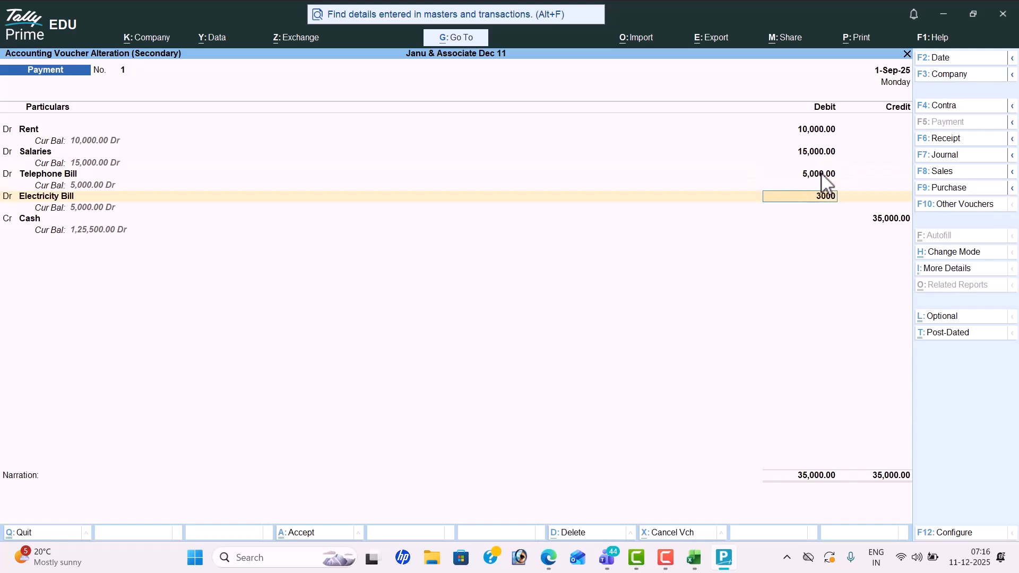
type("00")
key("Return")
key("ctrl+a")
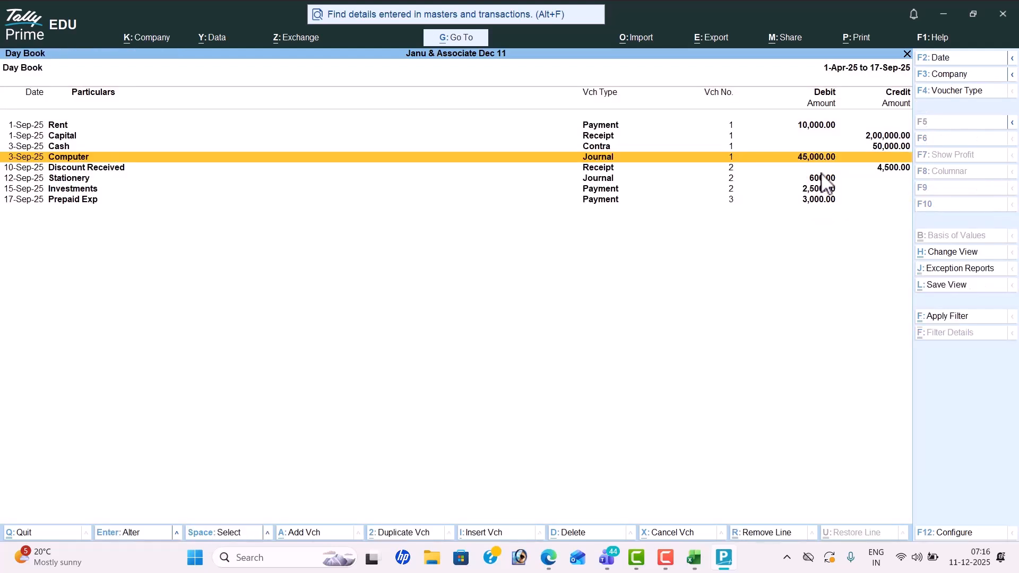
- Leave the Day Book and open the Profit & Loss A/c from the Gateway of Tally in detailed view
key("Escape")
key("Down")
key("Down")
key("Down")
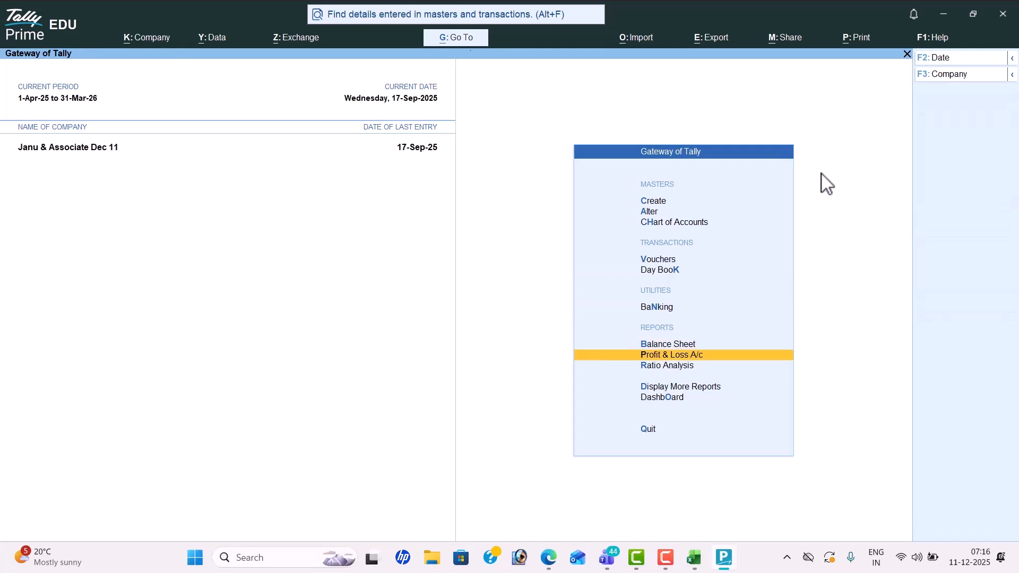
key("Return")
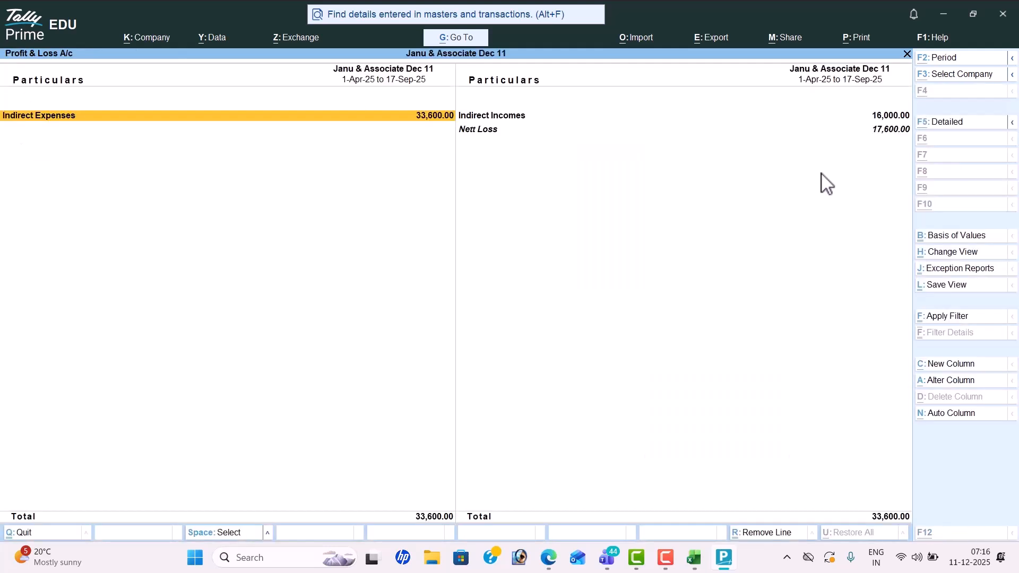
key("alt+F5")
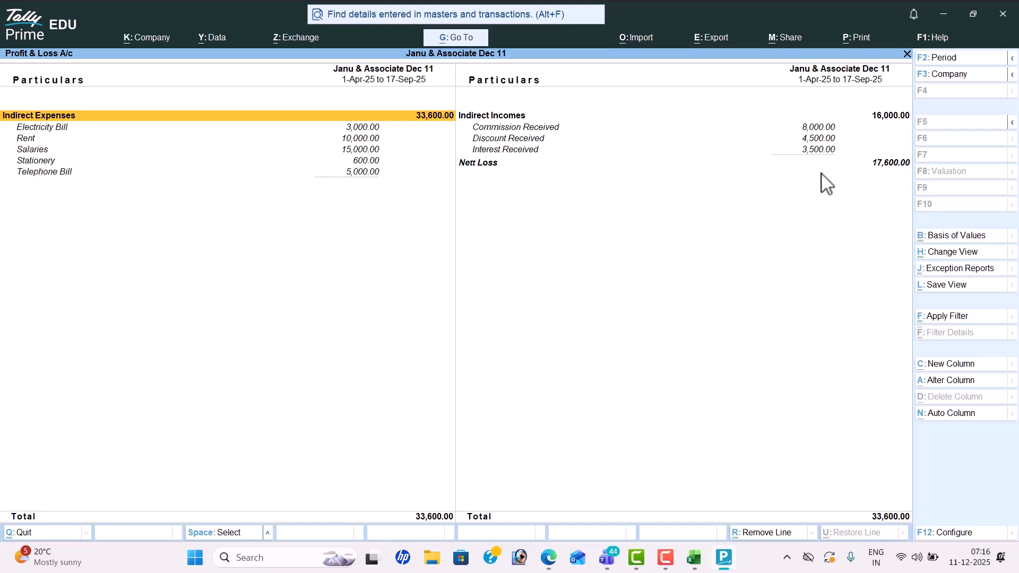
- Compare the Profit & Loss A/c expense amounts with the exercise figures on page 93 of the PROFESSIONAL MATERIAL 2025 PDF
key("Down")
key("Down")
key("Down")
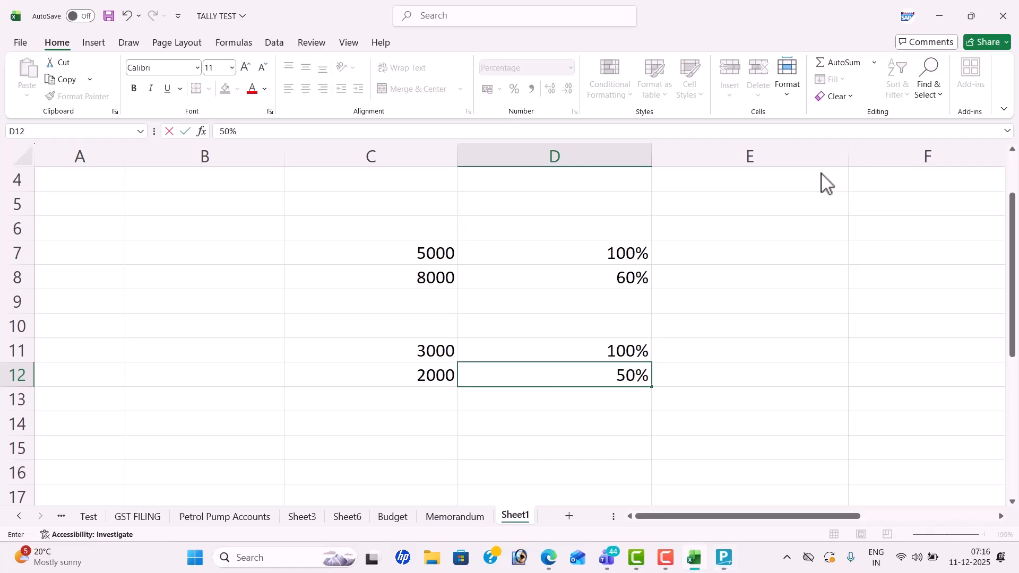
key("alt+Tab")
key("alt+Tab")
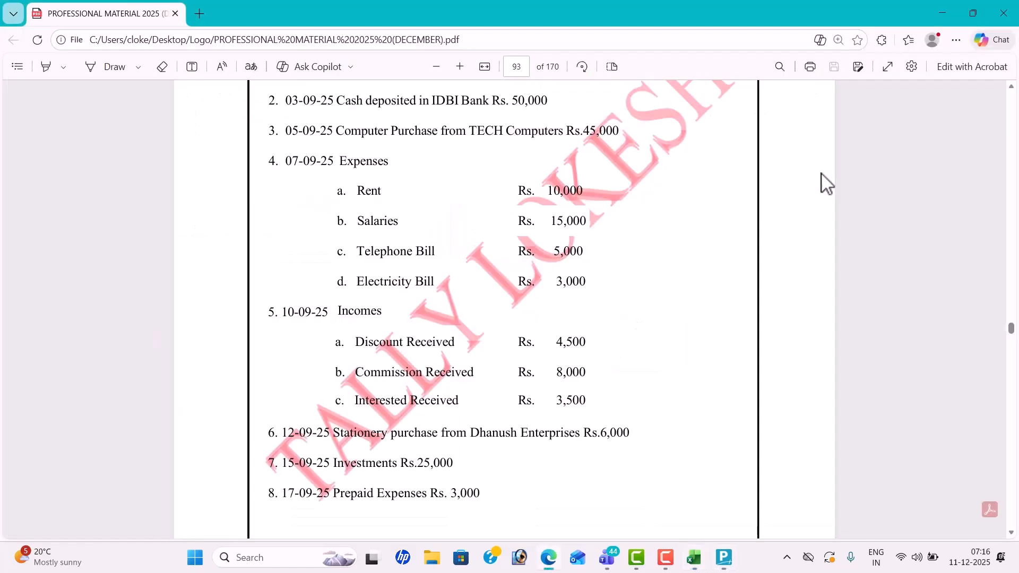
key("alt+Tab")
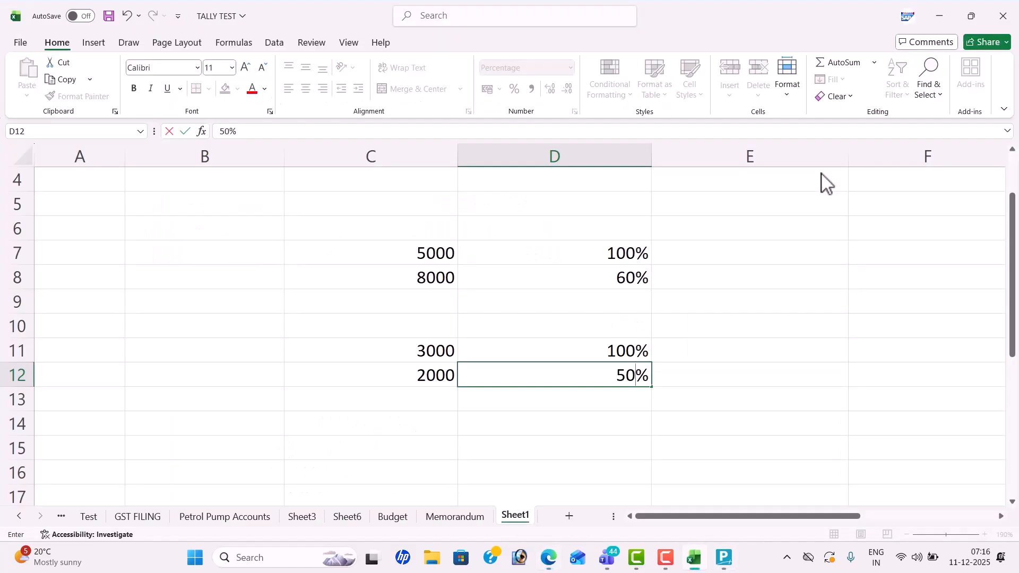
key("alt+Tab")
key("alt+Tab")
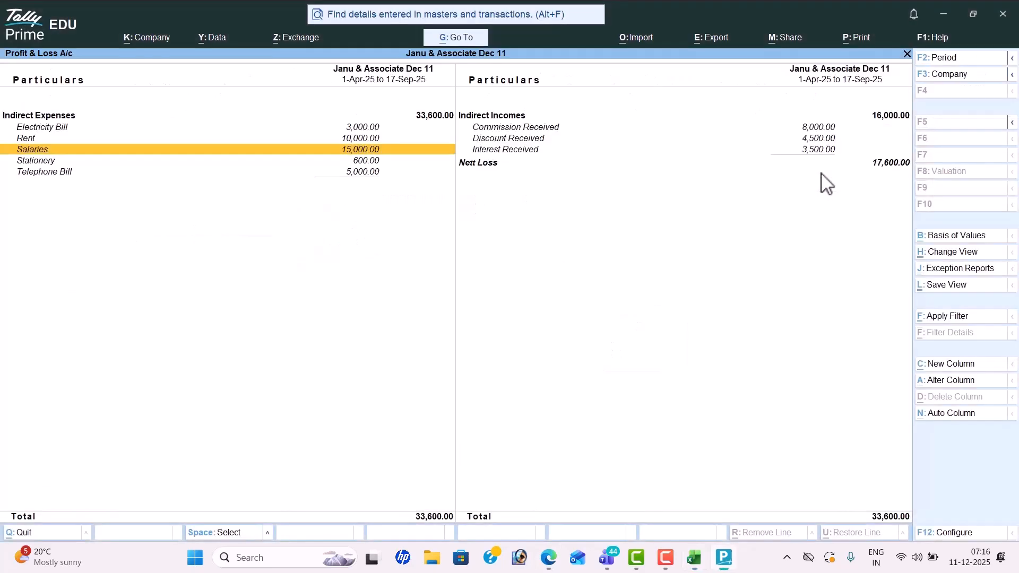
key("Up")
key("Down")
key("alt+Tab")
key("alt+Tab")
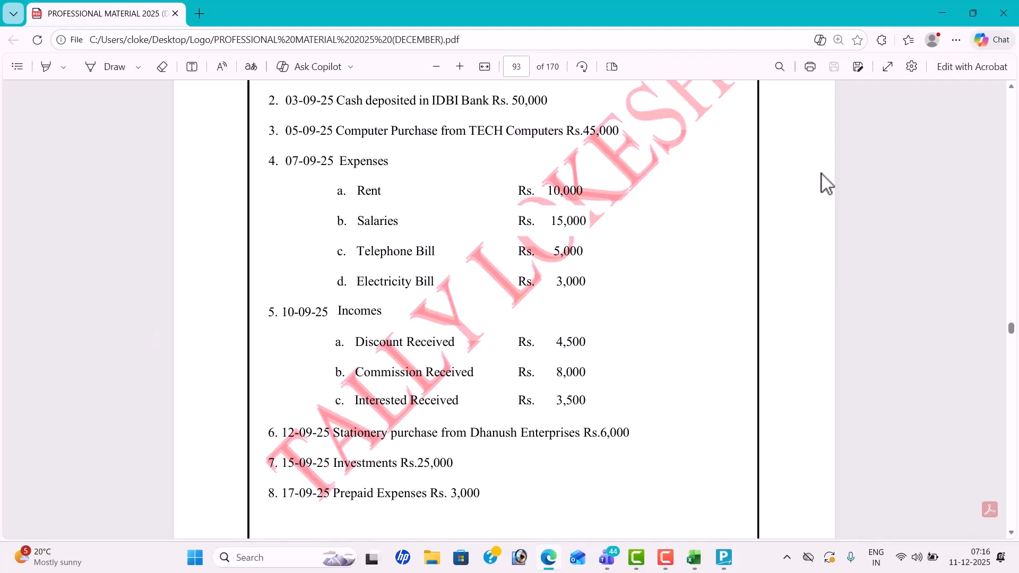
key("alt+Tab")
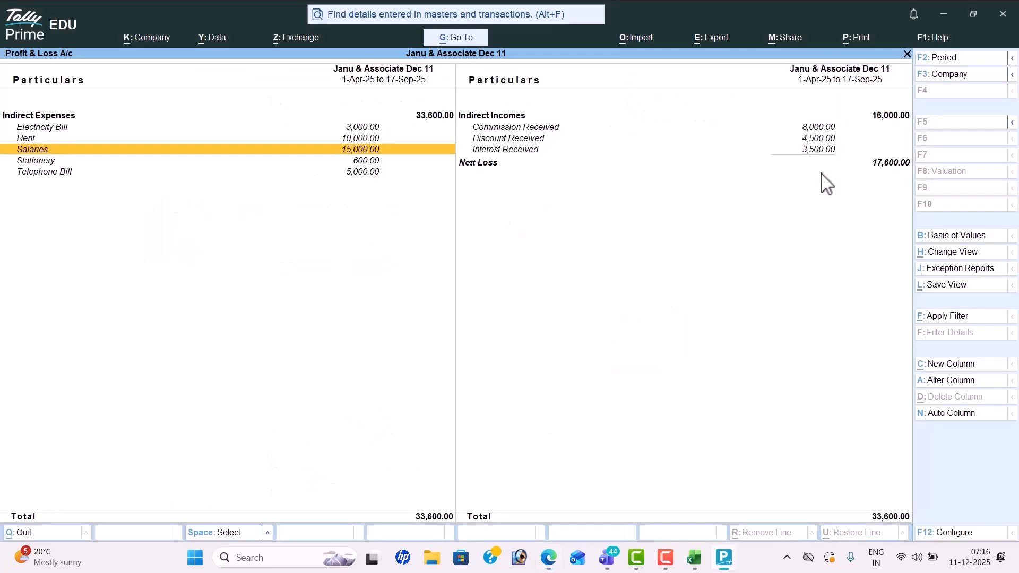
key("Down")
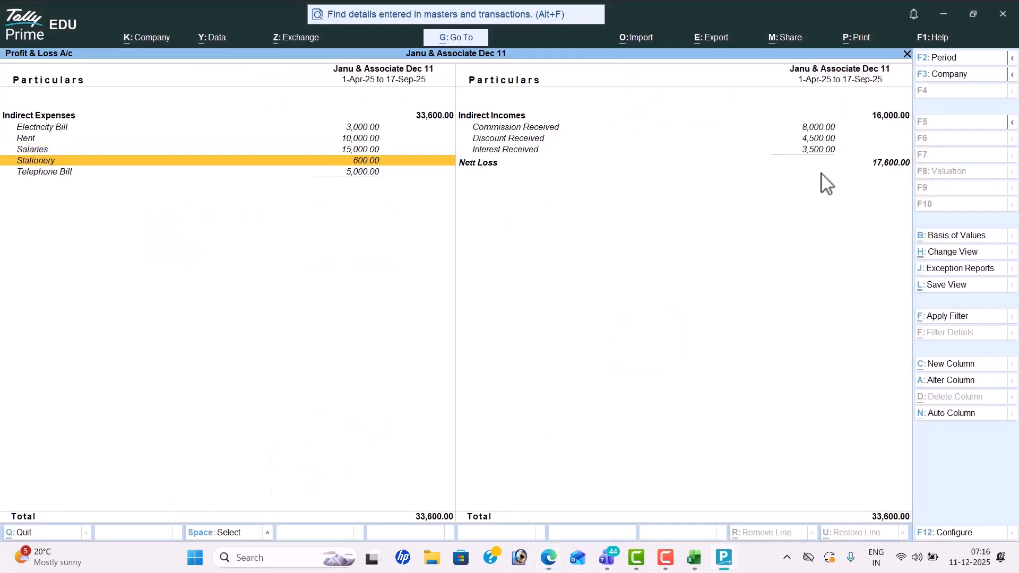
key("alt+Tab")
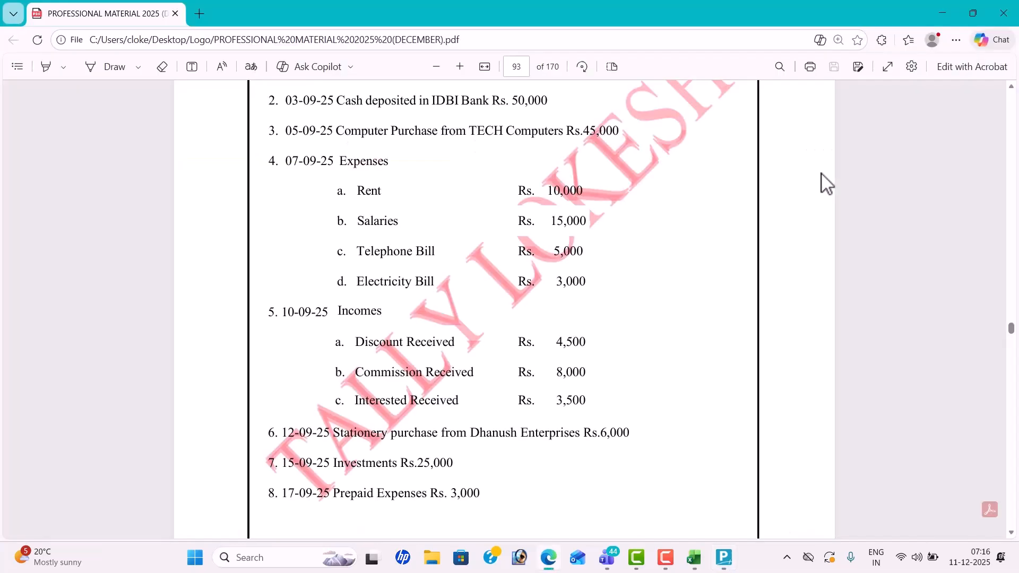
- Return to TallyPrime, open the September Stationery journal voucher, set its date to 1-9 and Stationery debit to 6000, and save it
key("alt+Tab")
key("Return")
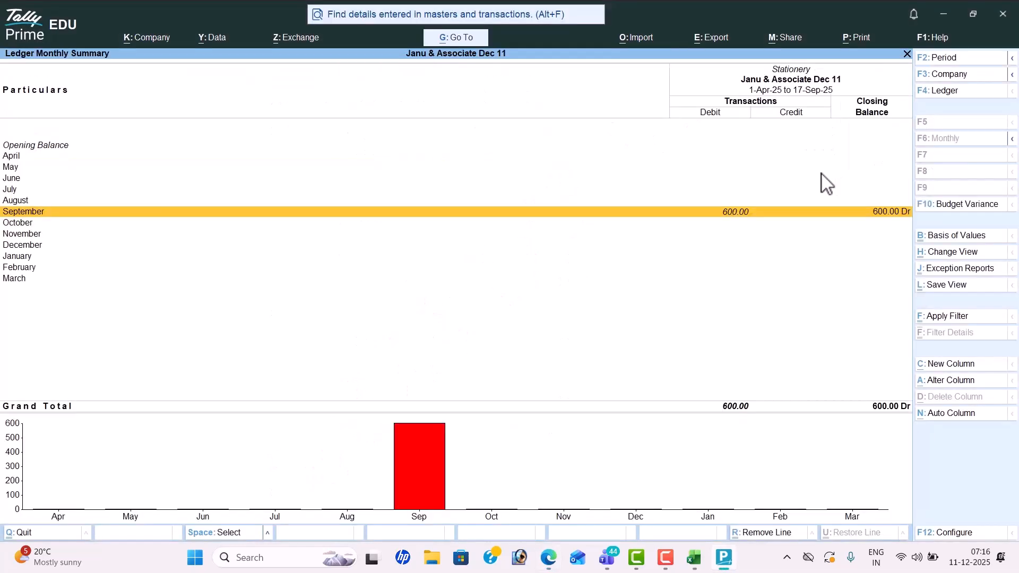
key("Return")
key("Return")
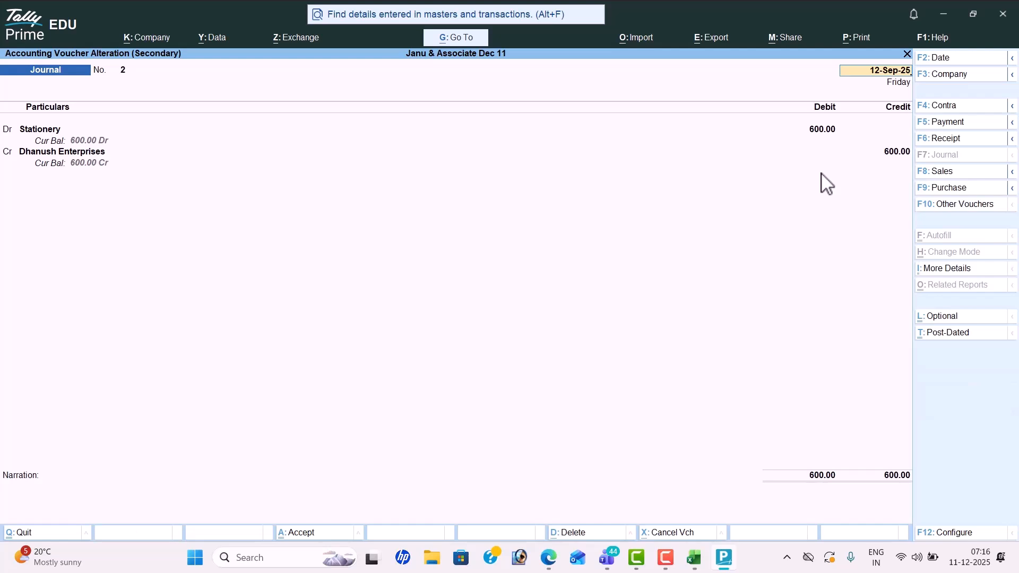
type("1-9")
key("Return")
key("Return")
type("6000")
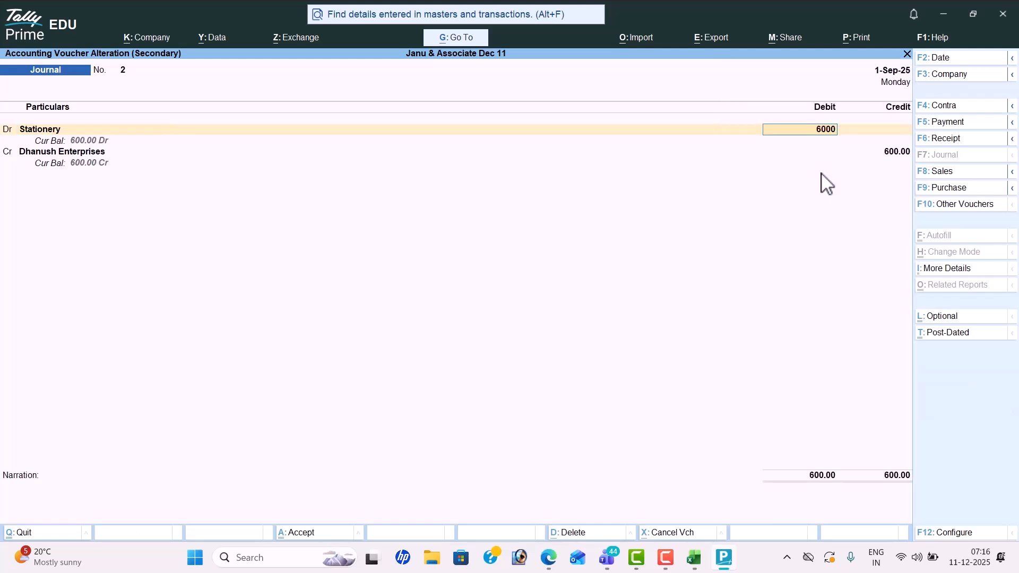
key("Return")
key("ctrl+a")
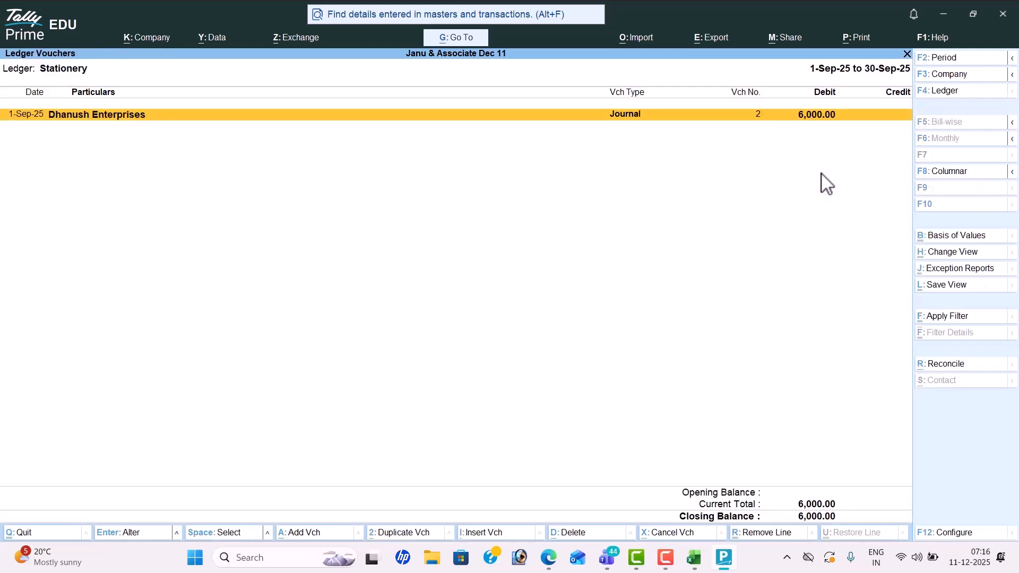
- Go back to the Profit & Loss A/c, select Nett Loss and compare it with the net loss stated in the exercise PDF
key("Escape")
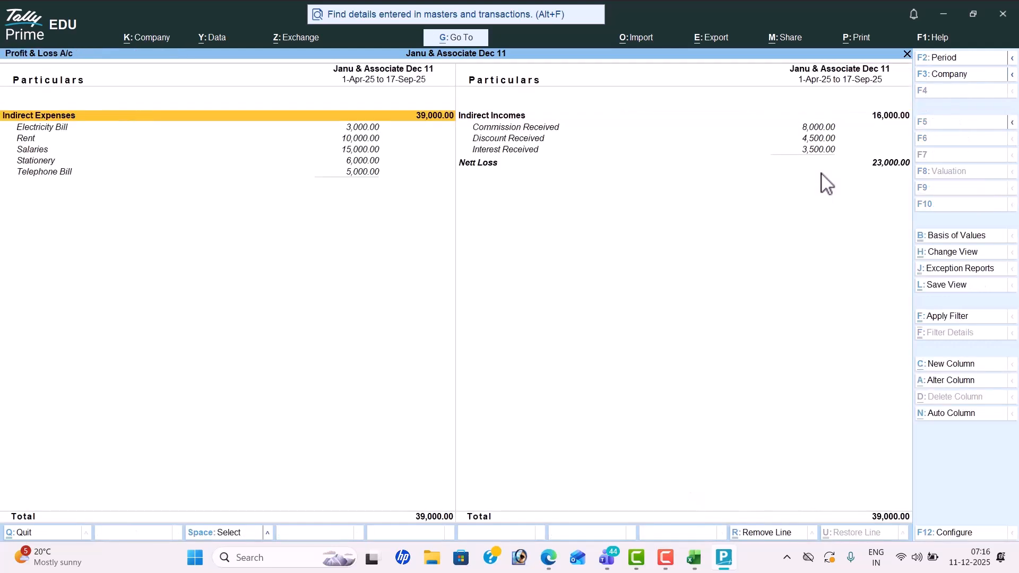
key("Right")
key("Down")
key("Down")
key("Down")
key("Down")
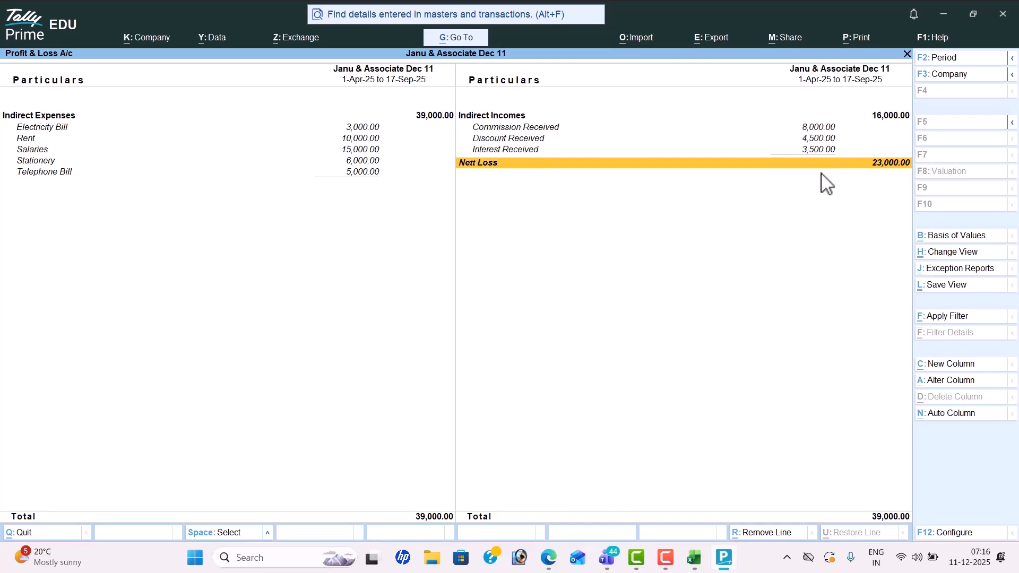
key("alt+Tab")
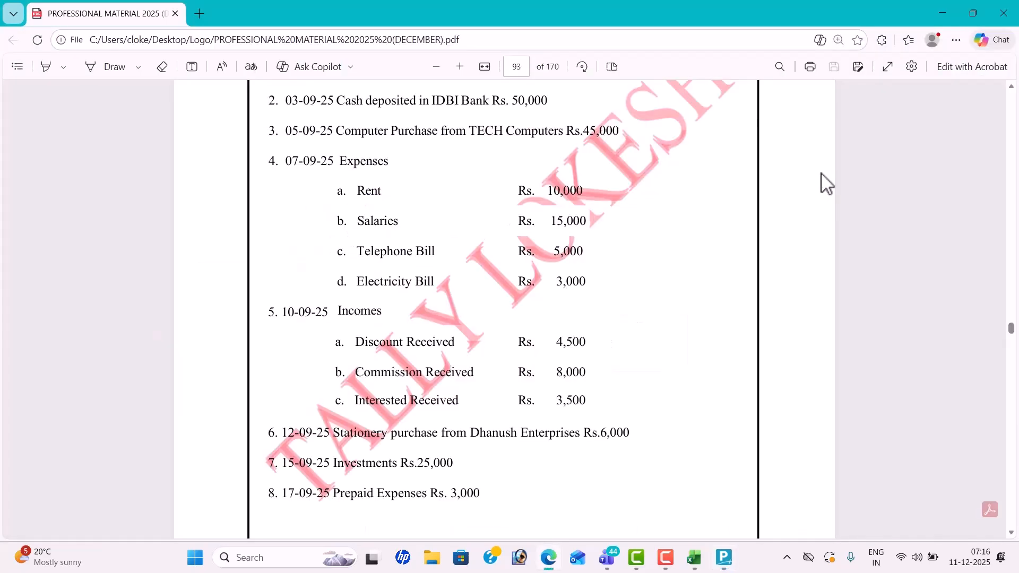
scroll(825, 183, "down", 1)
scroll(825, 183, "down", 4)
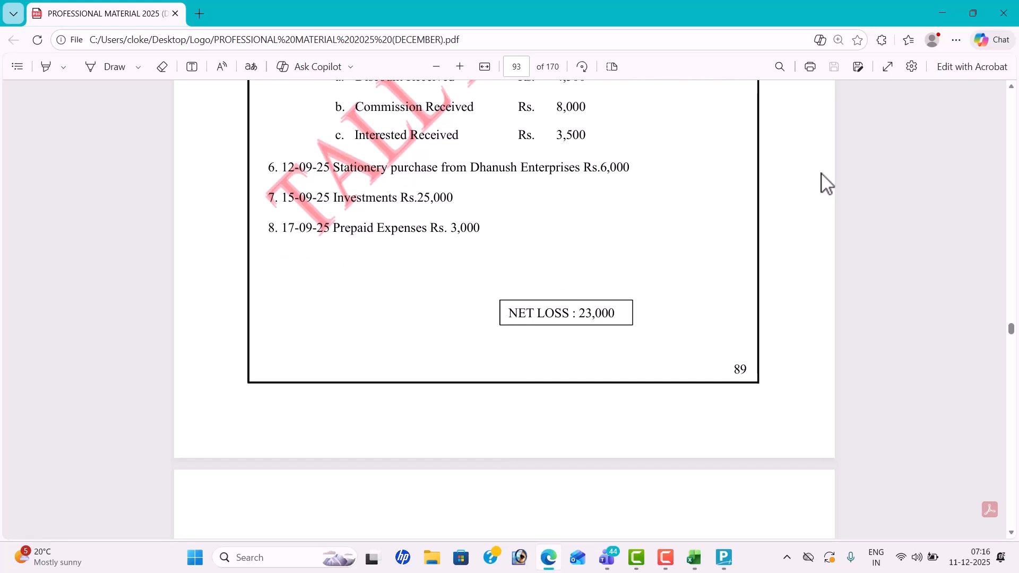
scroll(825, 183, "down", 1)
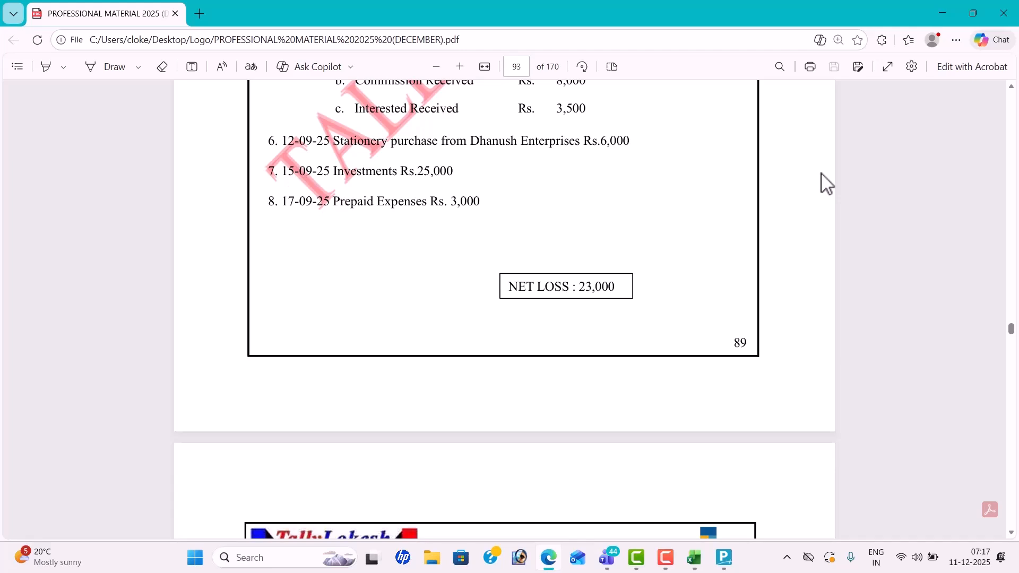
- Look through the PDF's Cost Centres & Cost Categories exercise and the purchase and sales exercise on page 95
scroll(825, 183, "down", 15)
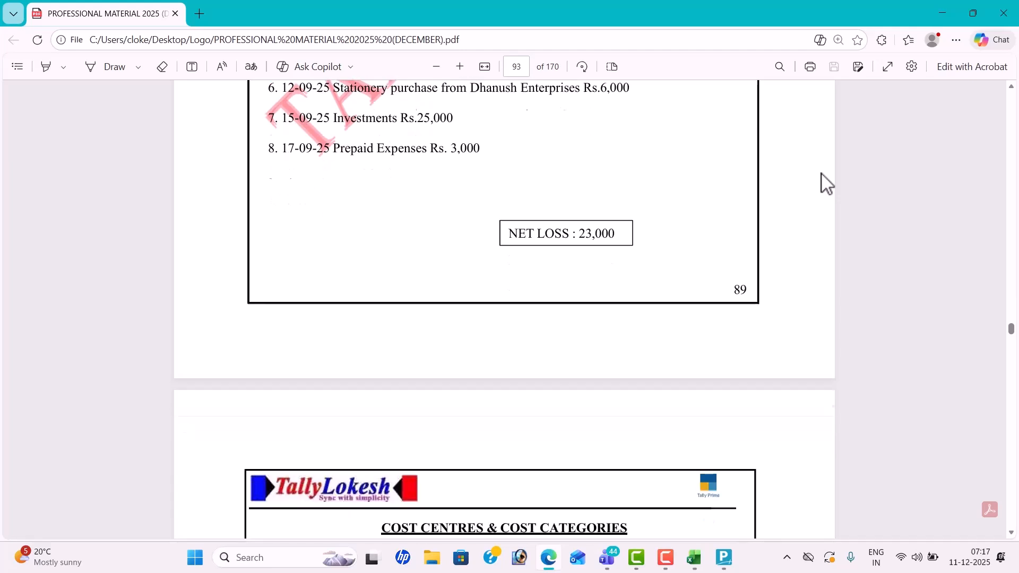
scroll(825, 183, "down", 5)
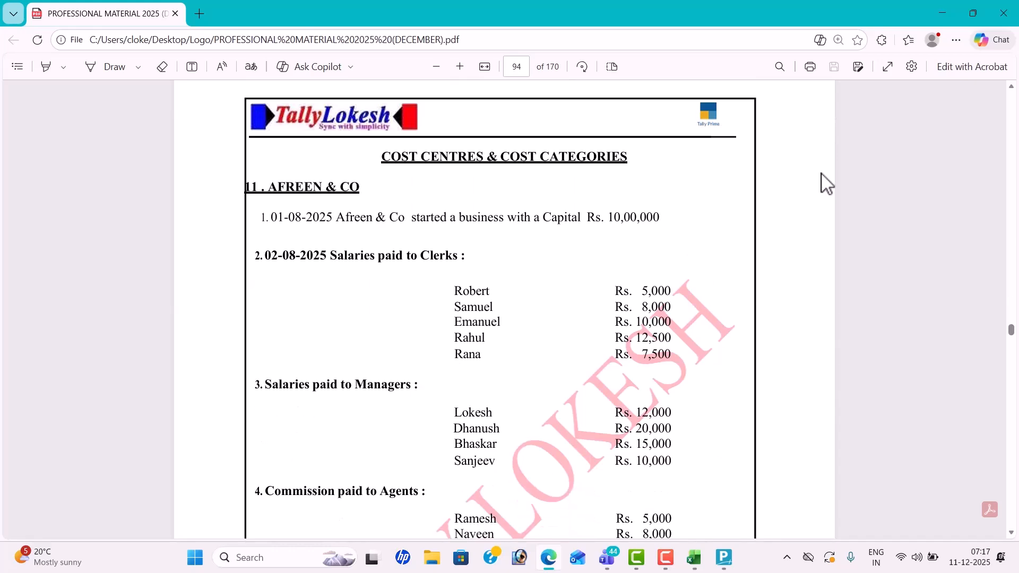
scroll(825, 183, "down", 12)
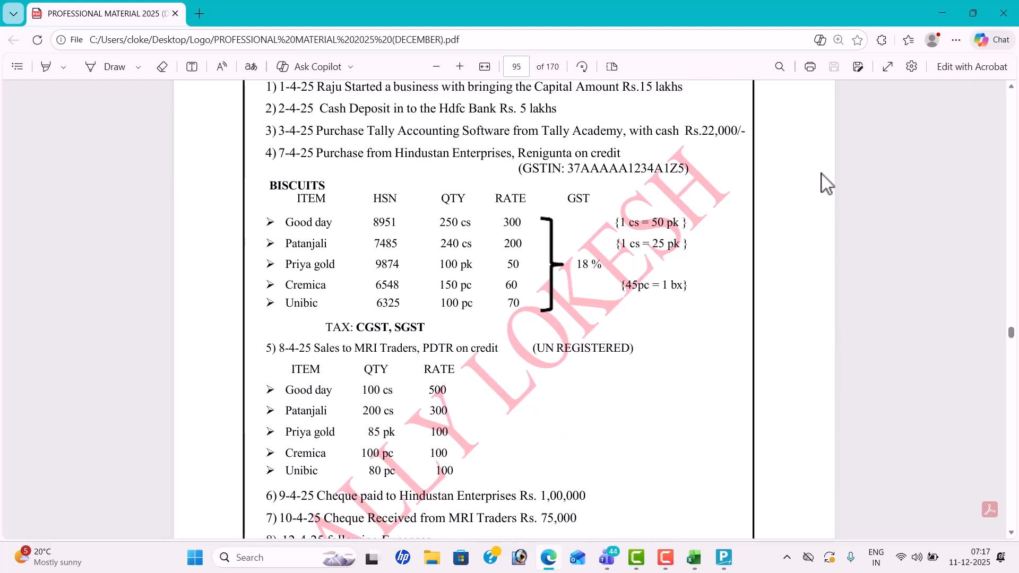
- Switch to TallyPrime, leave the Profit & Loss A/c, shut the Janu & Associate Dec 11 company and continue in Educational Mode
key("alt+Tab")
key("Escape")
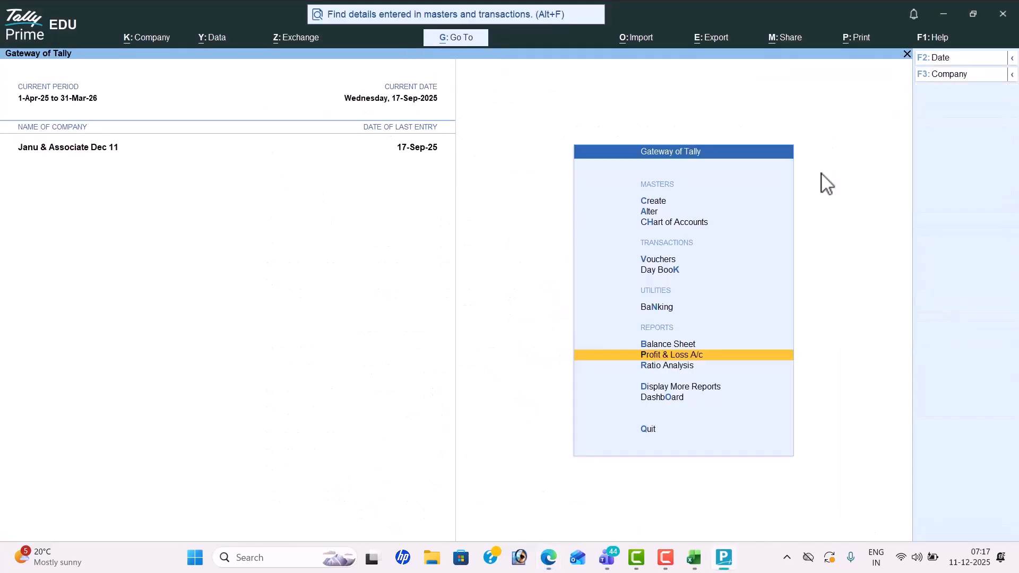
left_click(958, 77)
key("ctrl+F3")
key("Return")
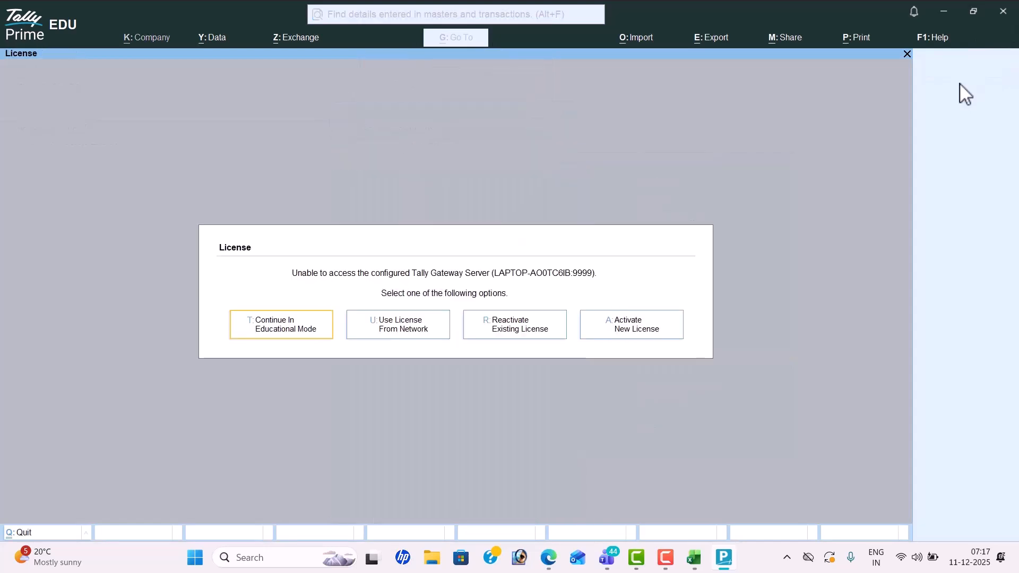
left_click(302, 331)
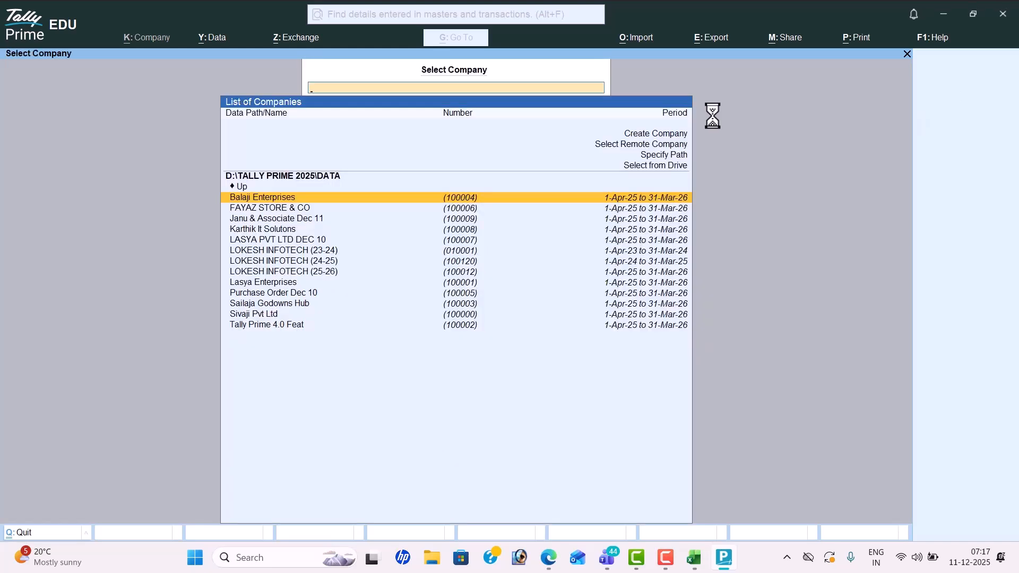
- Open the Purchase Order Dec 10 company from the list of companies
key("Down")
key("Down")
key("Down")
key("Down")
key("Down")
key("Down")
key("Down")
key("Down")
key("Down")
key("Down")
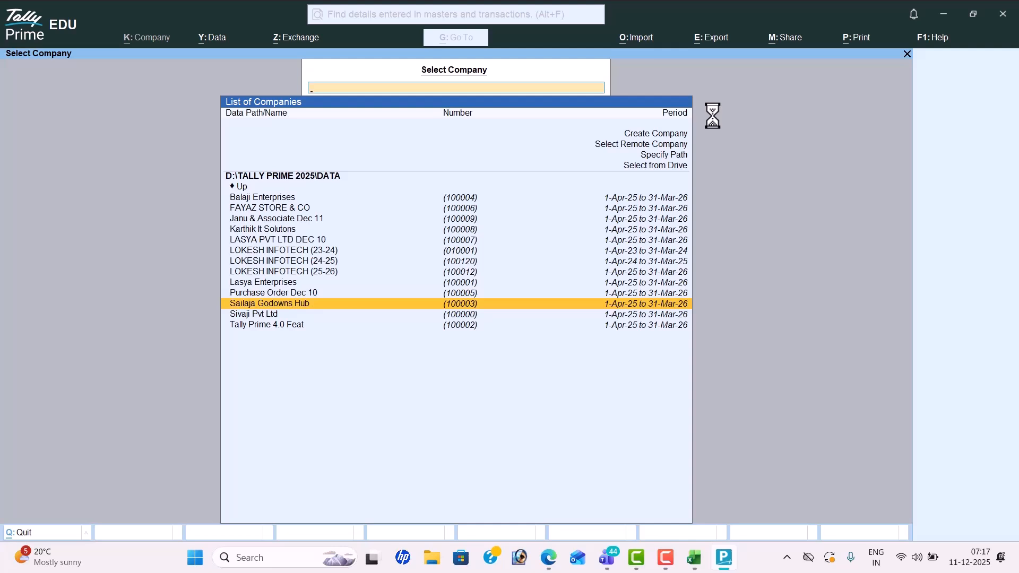
key("Up")
key("Up")
key("Up")
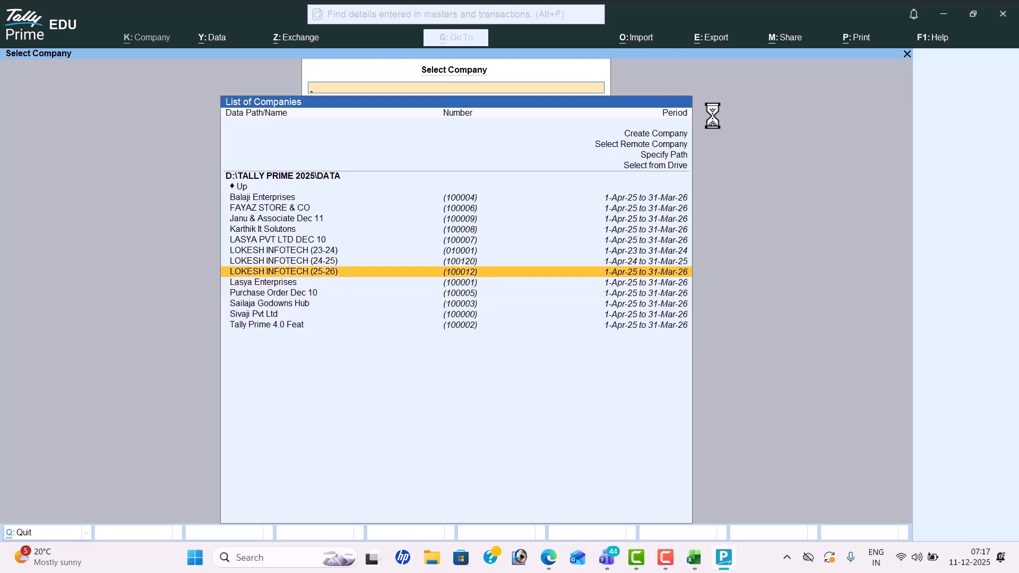
key("Up")
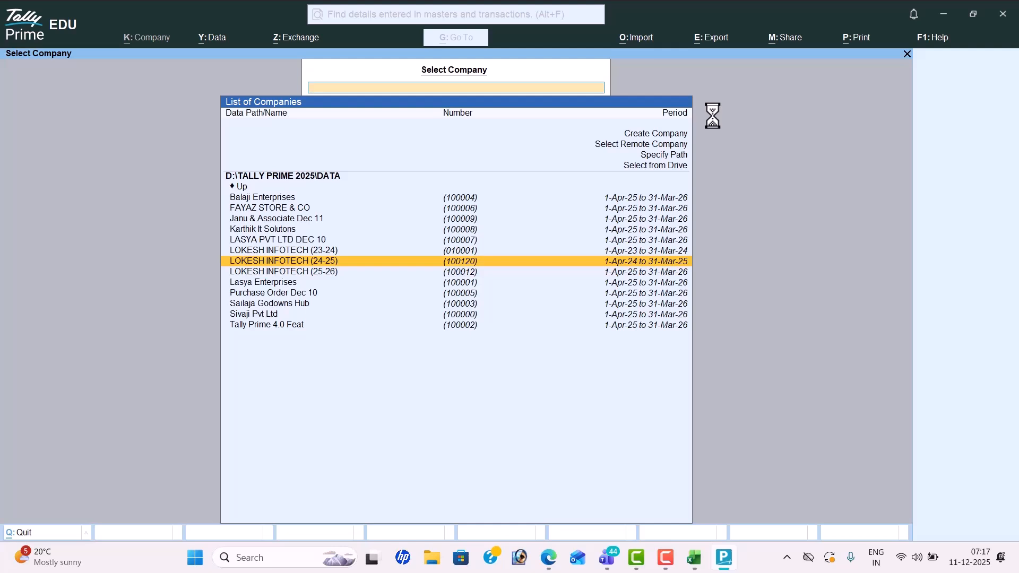
key("Up")
key("Down")
key("Down")
key("Down")
key("Down")
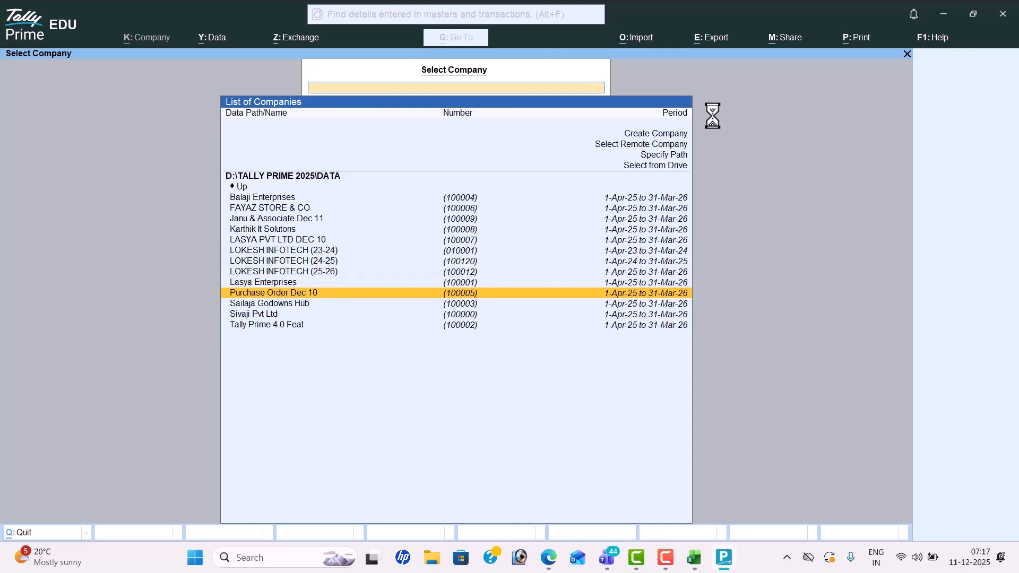
key("Down")
key("Down")
key("Down")
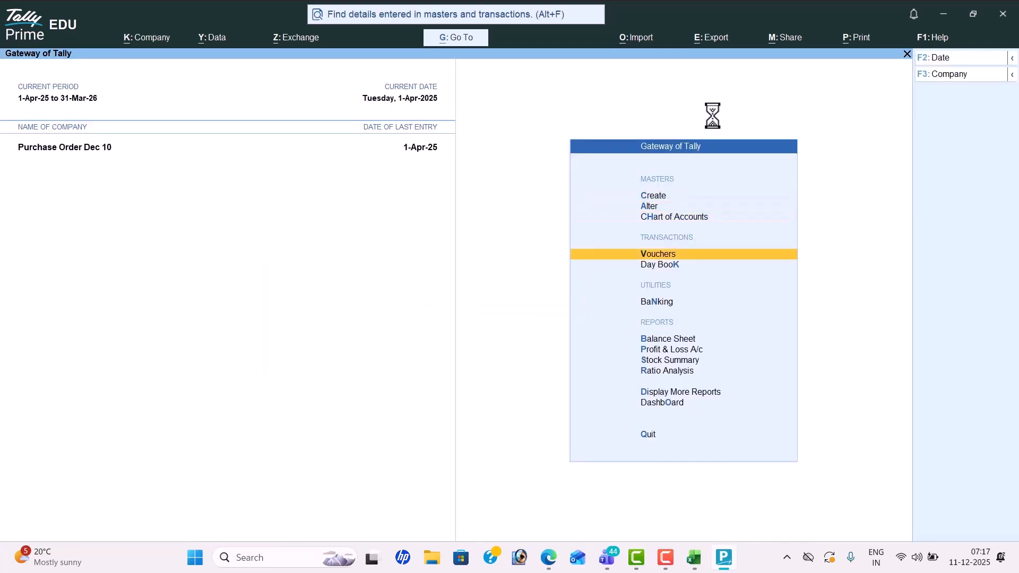
- Start a new Purchase voucher and open the creation form for a new party ledger
key("Return")
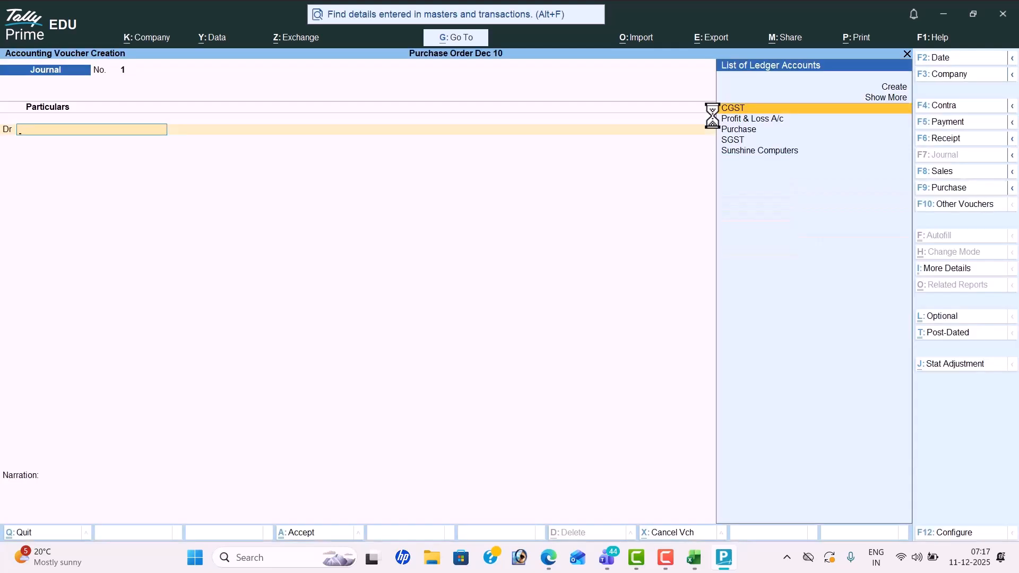
left_click(971, 189)
type("44")
key("BackSpace")
key("BackSpace")
key("Return")
key("Return")
key("alt+c")
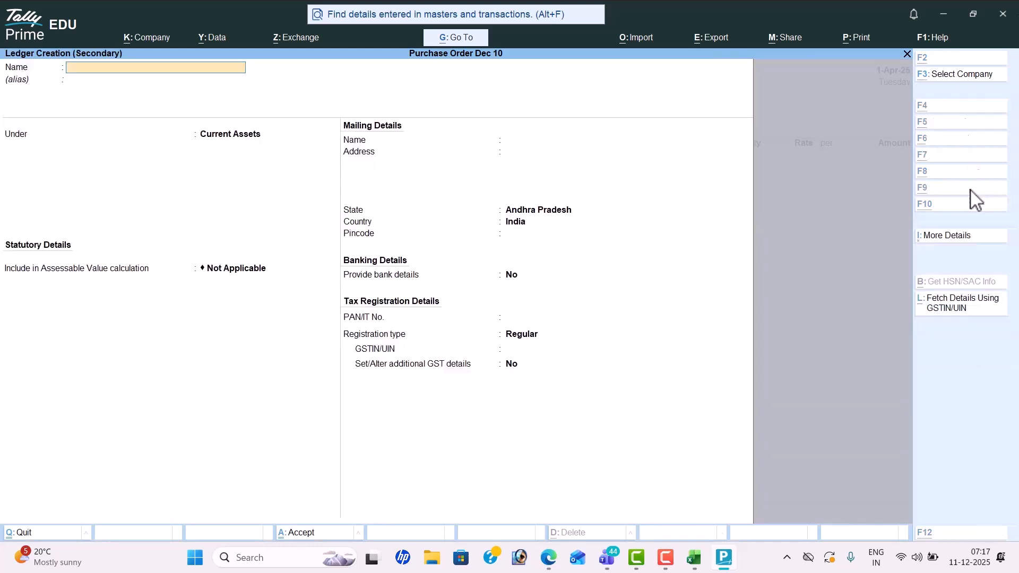
- Look up the supplier in the exercise PDF, name the ledger Hindustan Enterprises and place it under Sundry Creditors
key("alt+Tab")
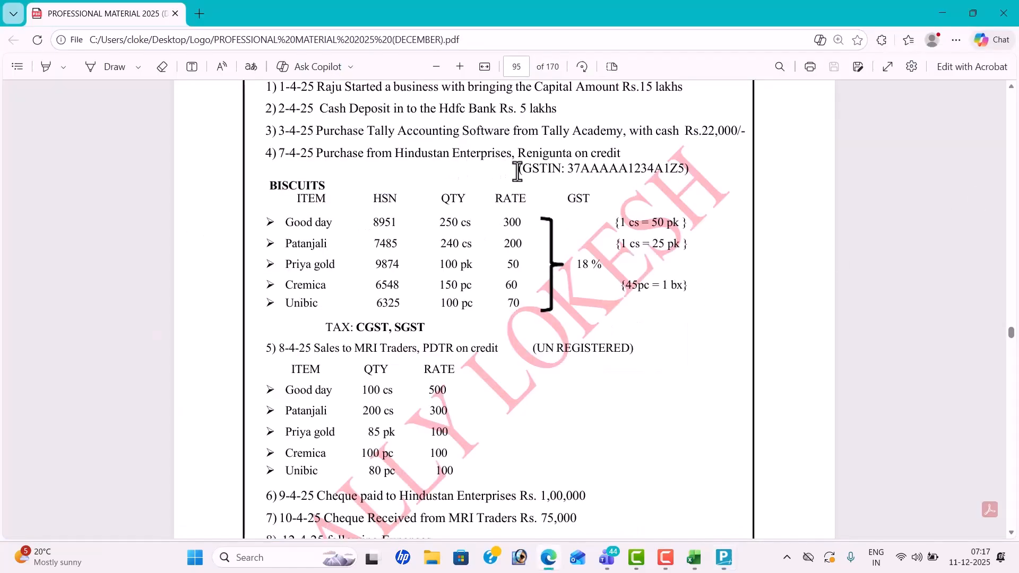
key("alt+Tab")
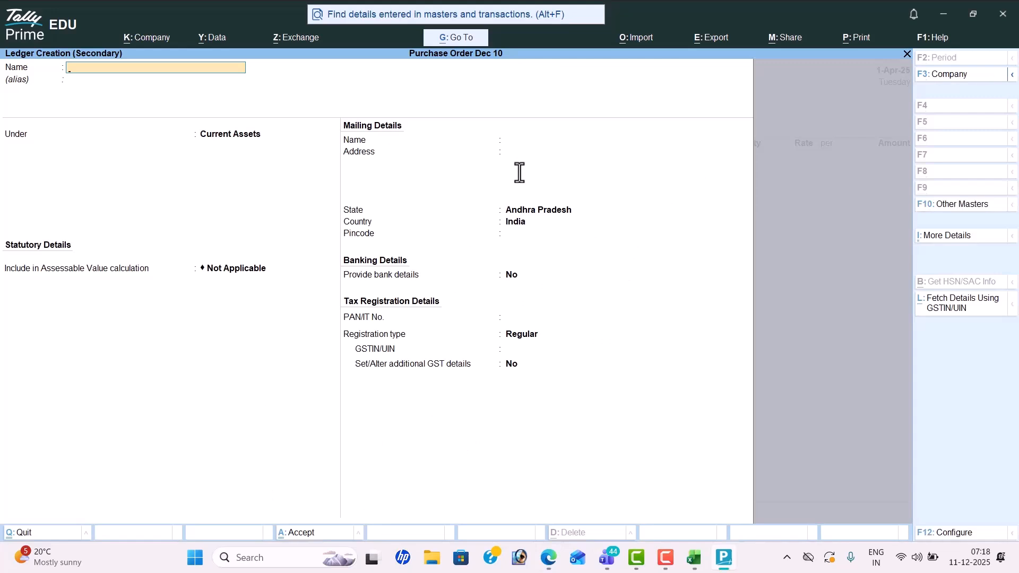
type("Hindustan Entep")
key("BackSpace")
type("erpris")
key("Return")
type("Sun")
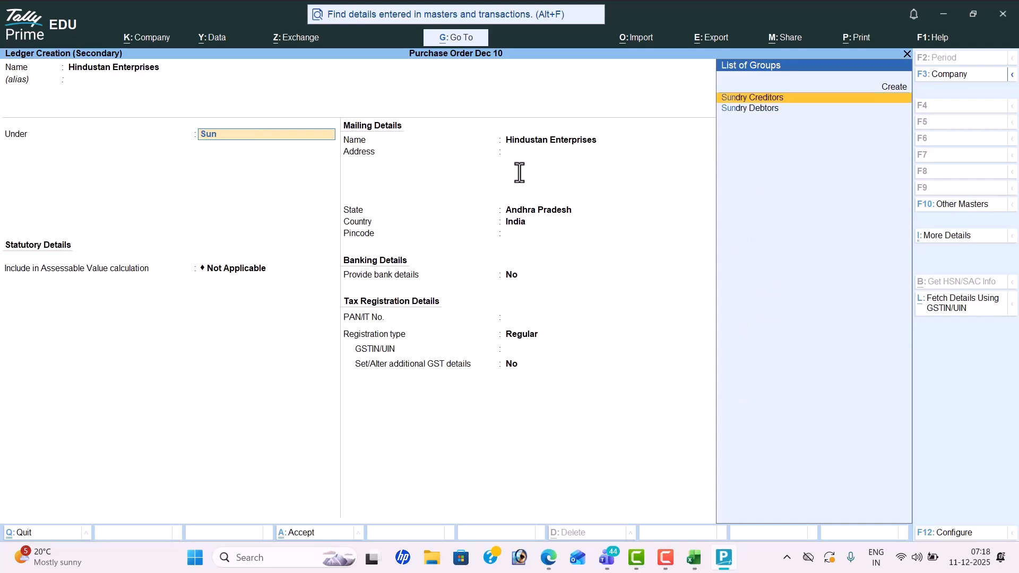
key("Return")
- Fill in the Hindustan Enterprises ledger's GSTIN, leave its other details unchanged and save it as the voucher's party
key("Return")
key("Return")
key("Return")
key("Return")
key("Return")
key("Return")
key("Return")
key("Return")
type("37")
key("Return")
key("Return")
key("Return")
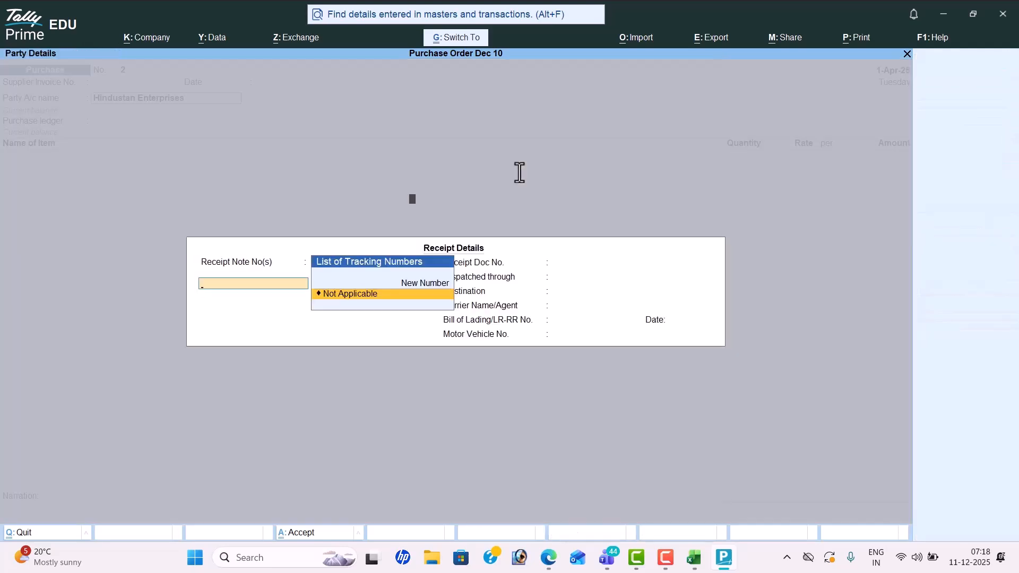
- Accept the receipt and party details and choose Purchase as the voucher's purchase ledger
key("ctrl+a")
key("ctrl+a")
key("Return")
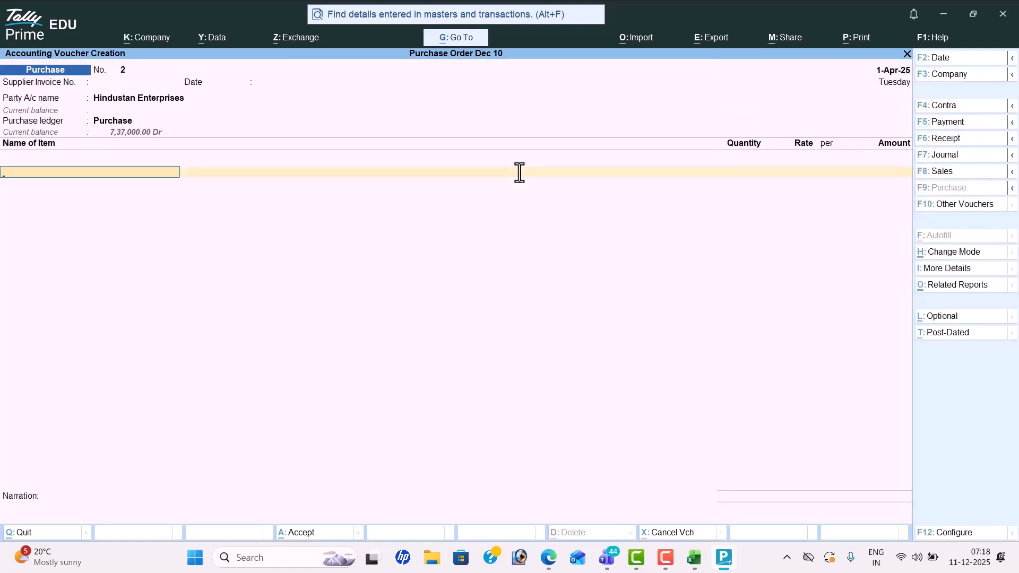
- Check the item list in the PDF and start a new stock item named Good Day under Primary
key("alt+c")
key("alt+Tab")
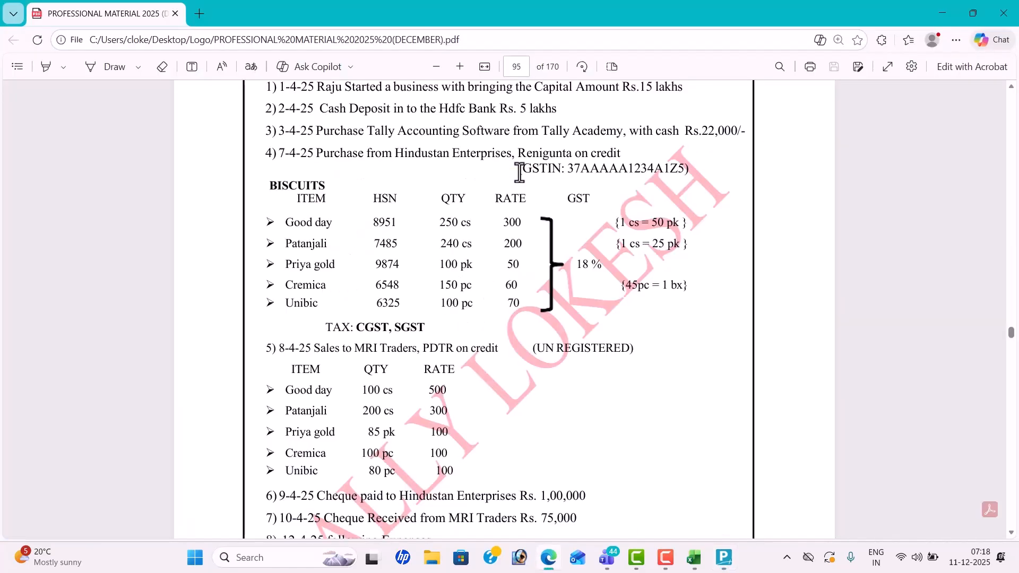
key("alt+Tab")
type("Good Da")
key("Return")
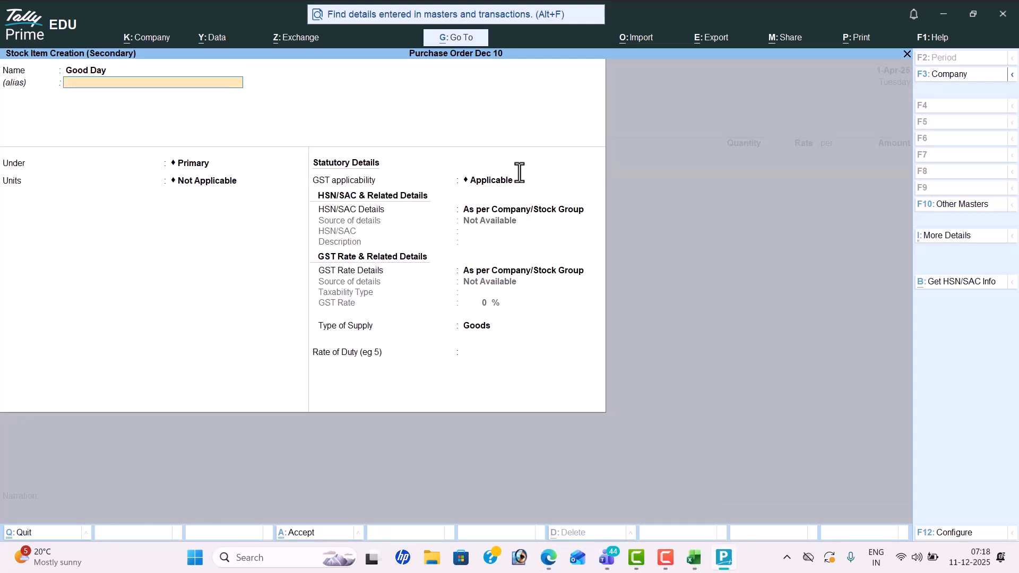
key("Return")
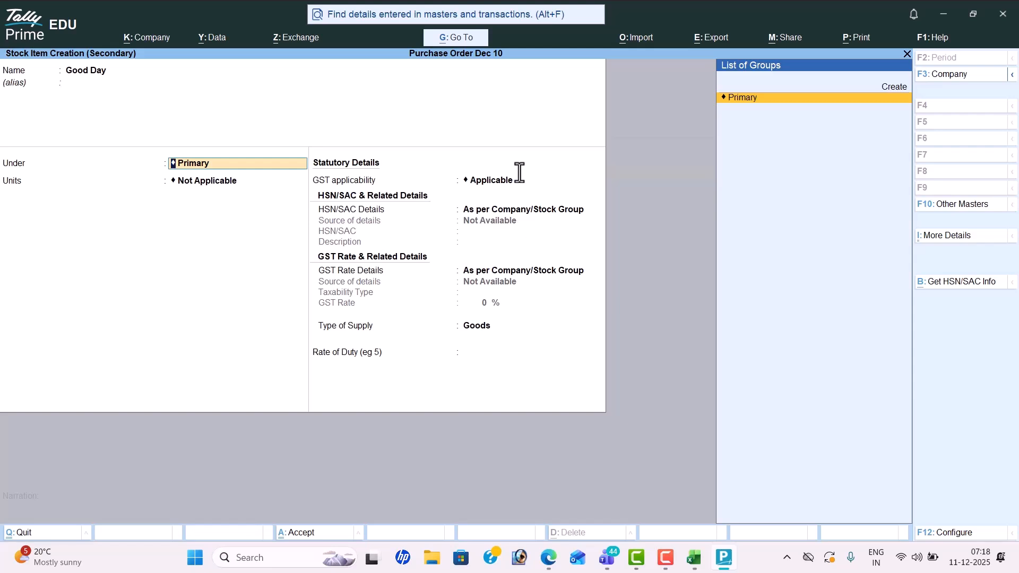
key("alt+c")
key("alt+Tab")
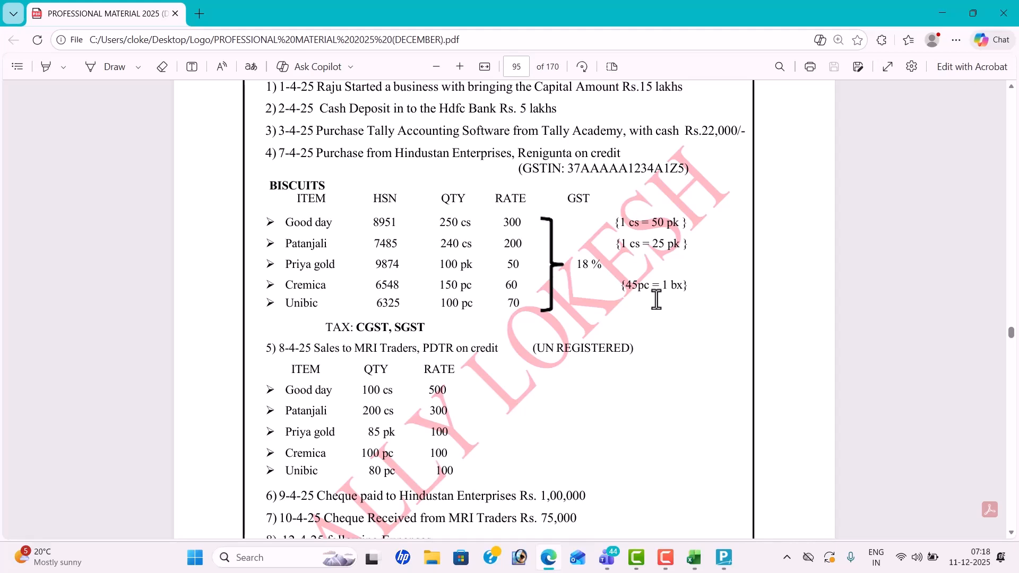
key("alt+Tab")
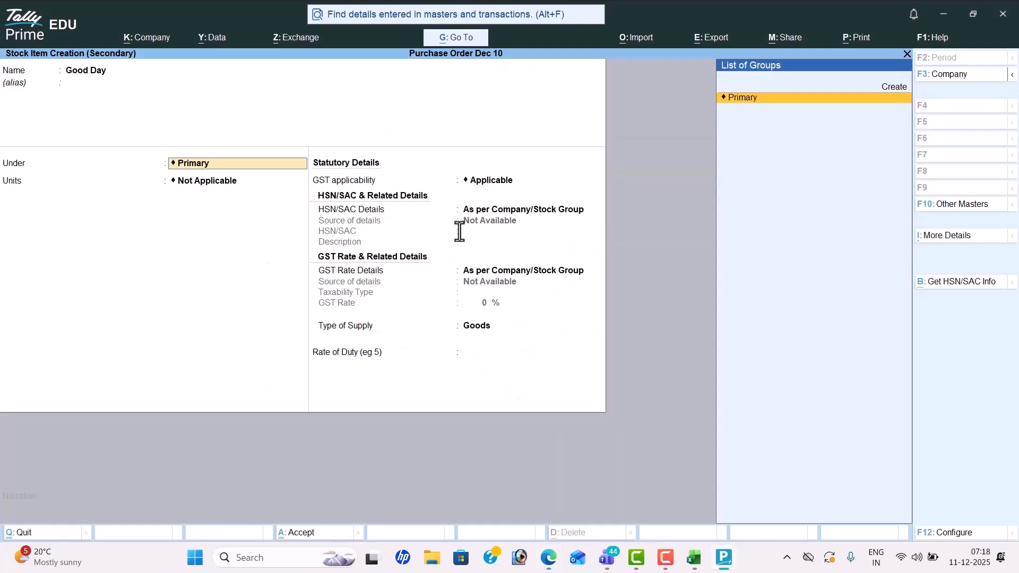
key("Return")
- Create the simple unit cs with the quantity code CTN-CARTONS and assign it to Good Day
key("alt+c")
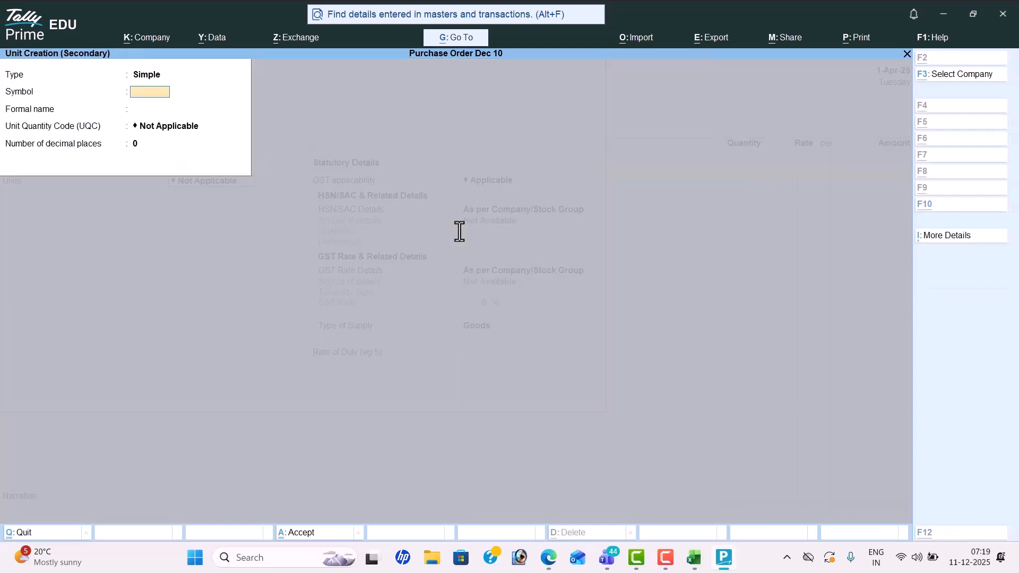
type("cs")
key("Return")
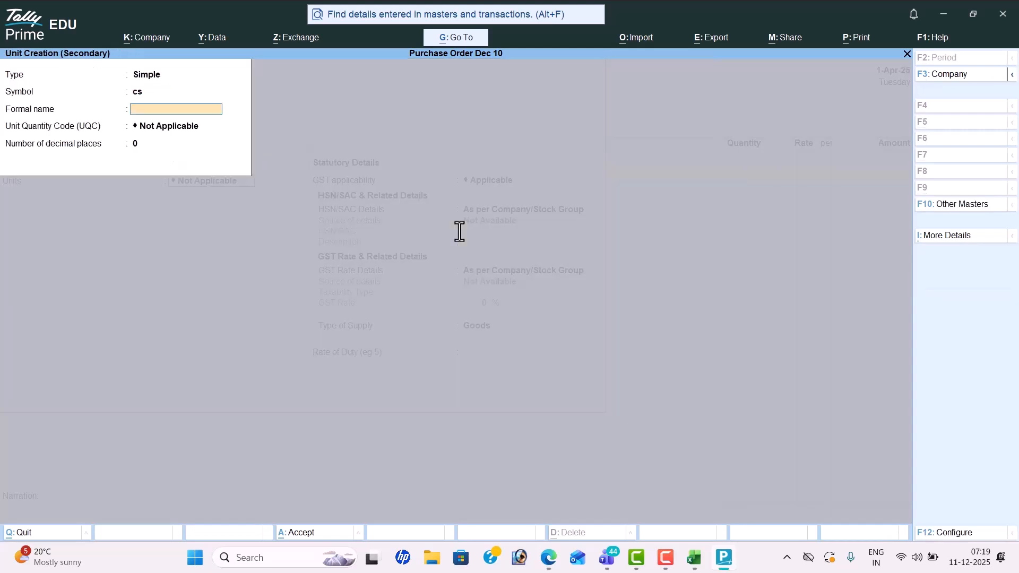
key("Return")
type("c")
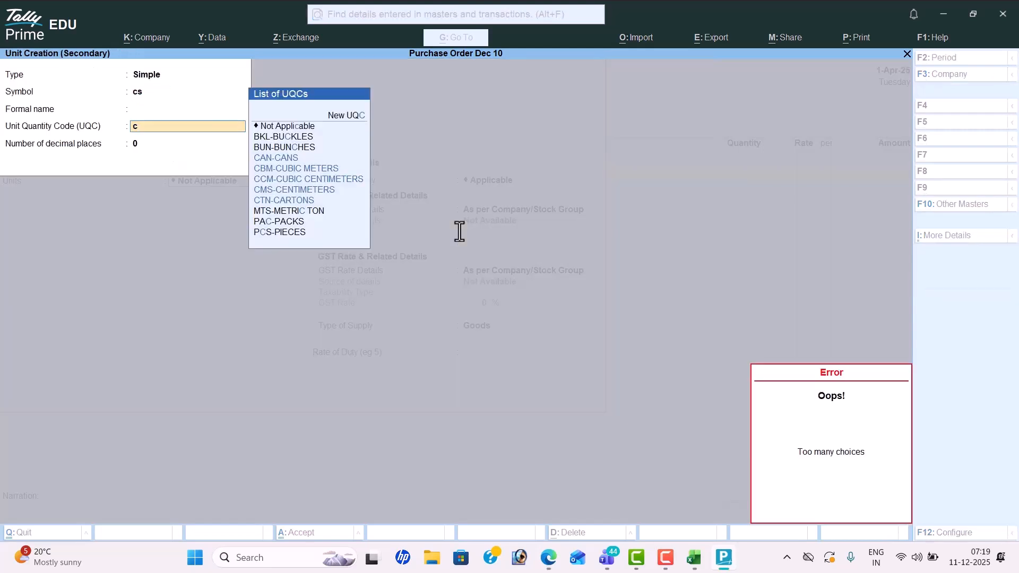
key("Down")
key("Down")
key("Down")
key("Down")
key("Down")
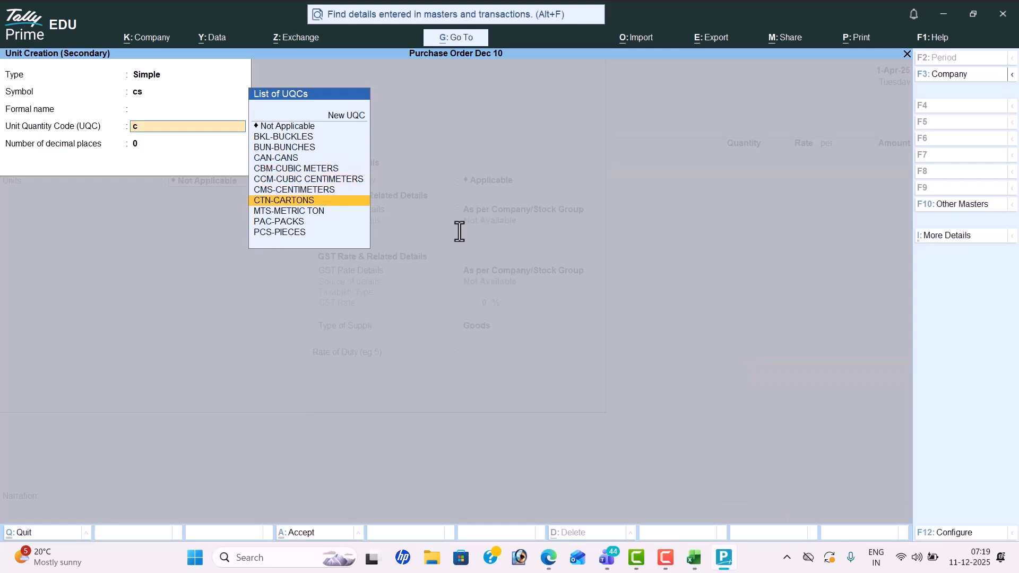
key("Return")
key("Return")
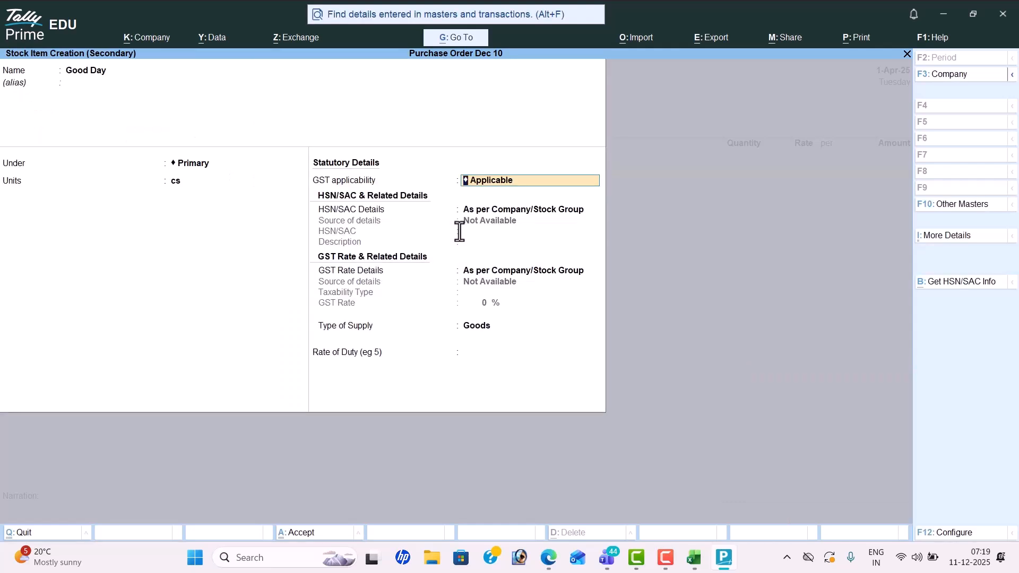
- Open the stock item configuration and set both Show more configurations and Show all configurations to Yes
left_click(962, 531)
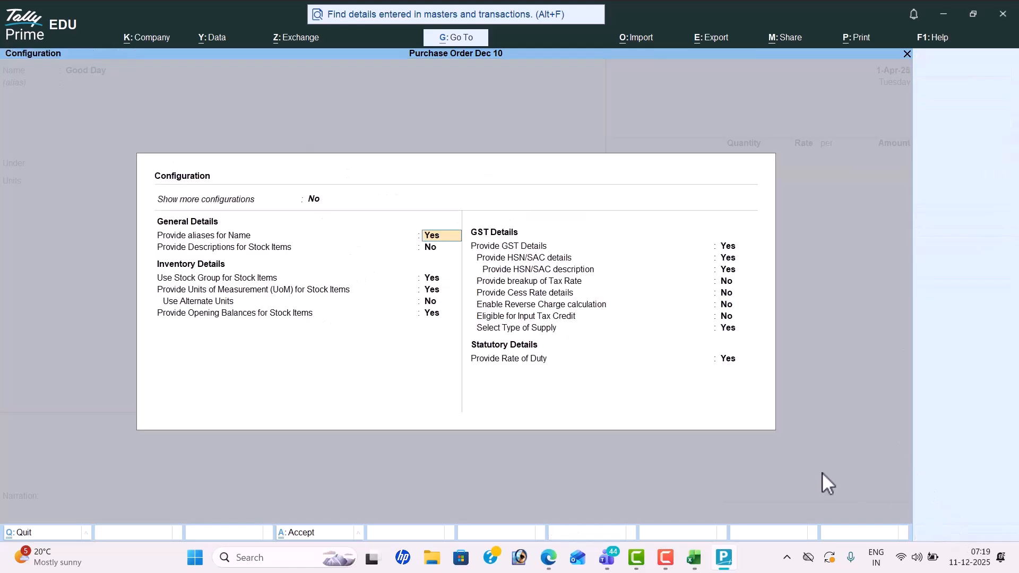
key("Up")
type("y")
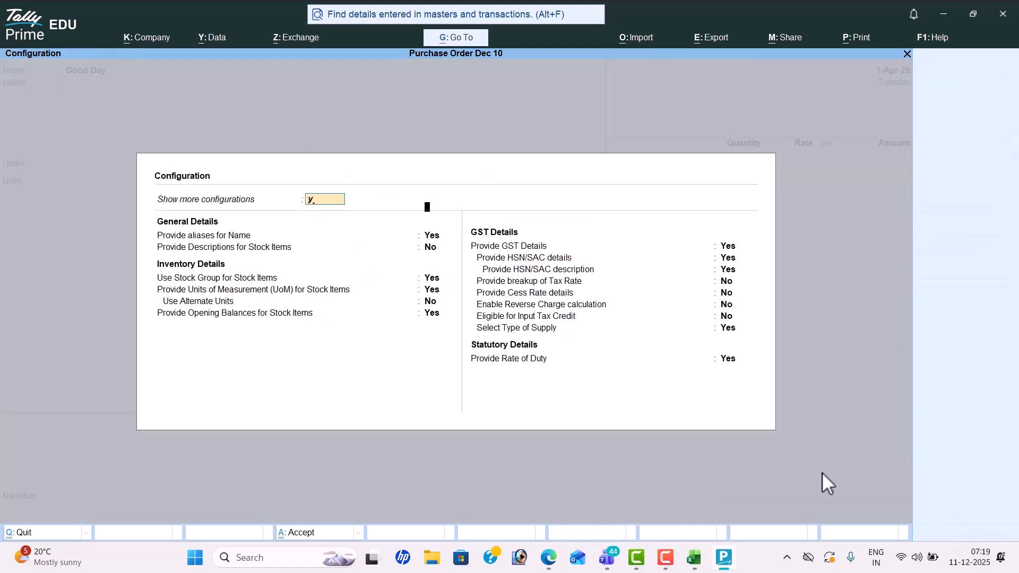
key("Return")
key("Up")
type("y")
key("Return")
- Set Use Alternate Units to Yes, save the configuration and go to Good Day's Alternate units field
key("Down")
key("Down")
key("Down")
key("Down")
key("Down")
key("Down")
key("Down")
key("Down")
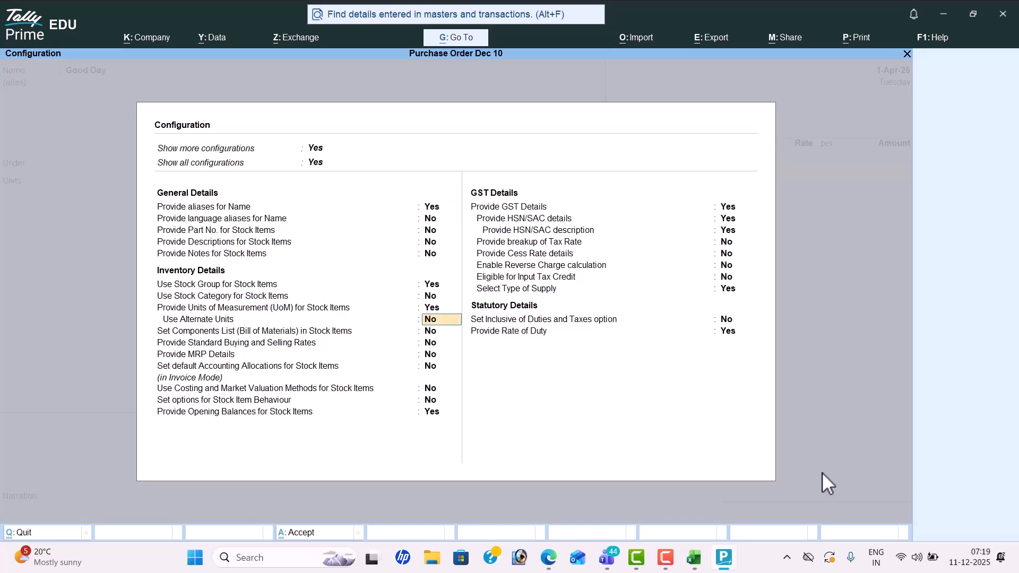
key("Return")
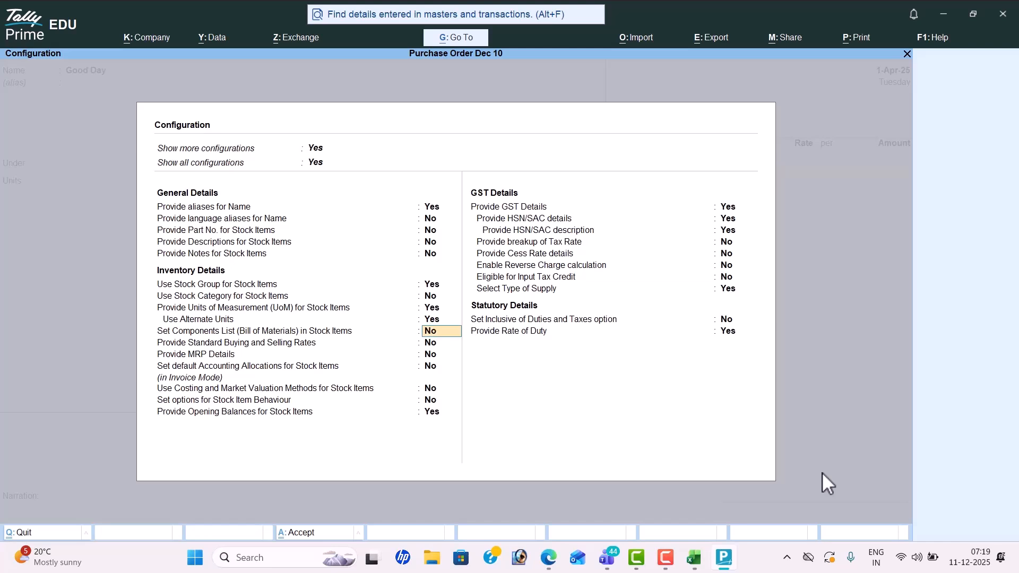
key("ctrl+a")
key("Return")
key("Return")
key("Return")
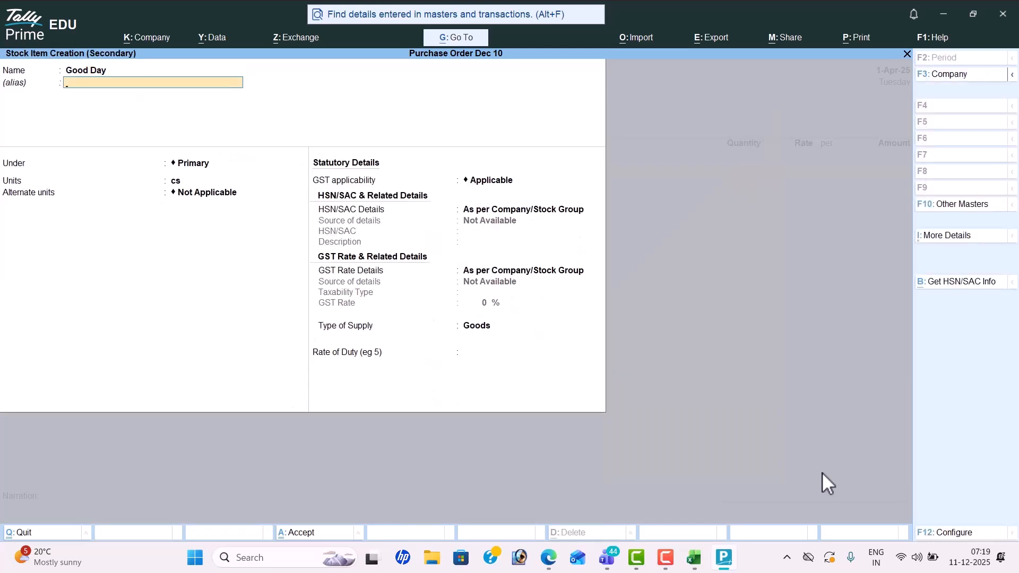
key("Return")
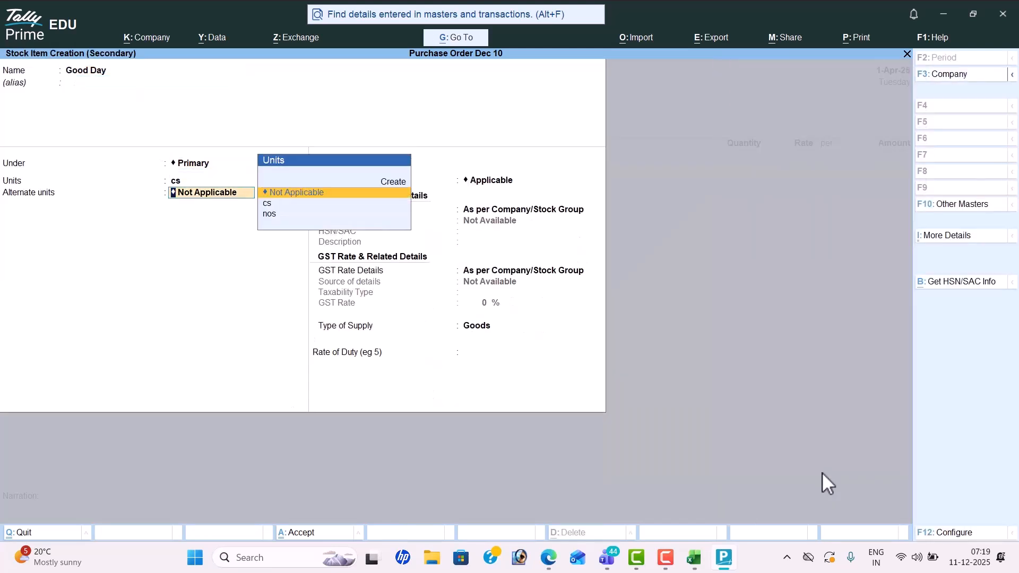
- Check the item's packing unit in the PDF and create the alternate unit pk with the quantity code PAC-PACKS
key("alt+Tab")
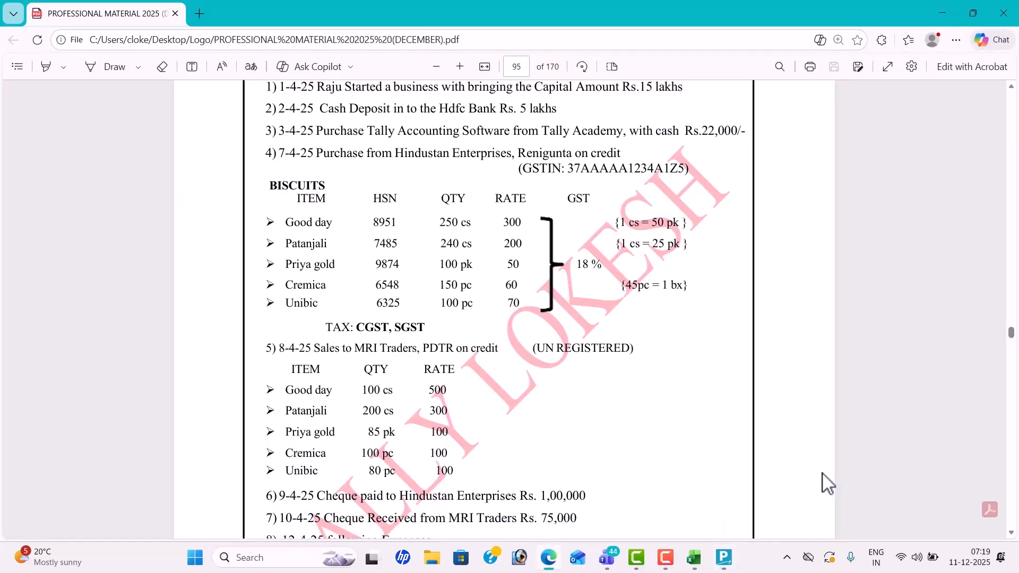
key("alt+Tab")
key("alt+c")
type("pk")
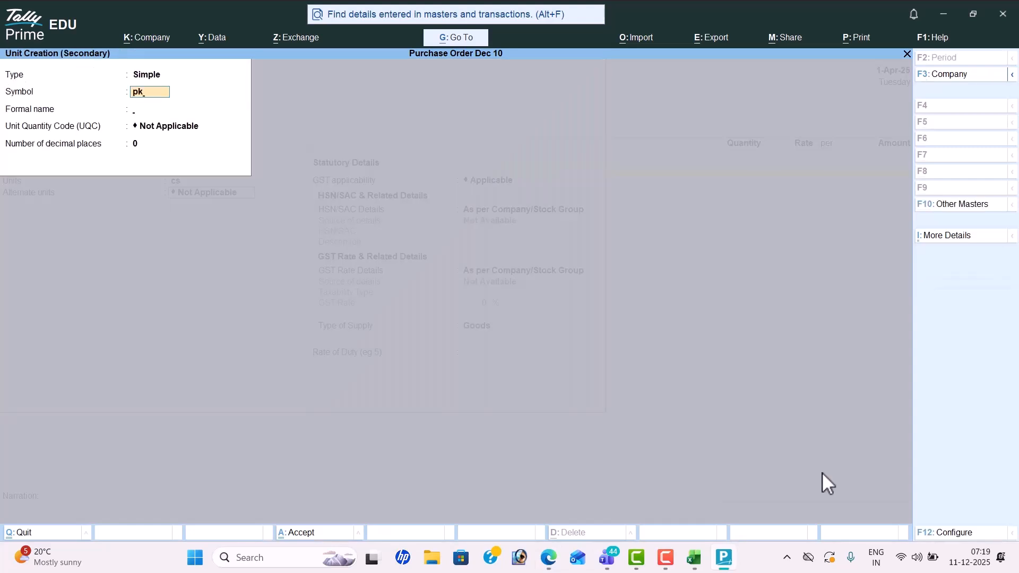
key("Return")
key("Return")
type("p")
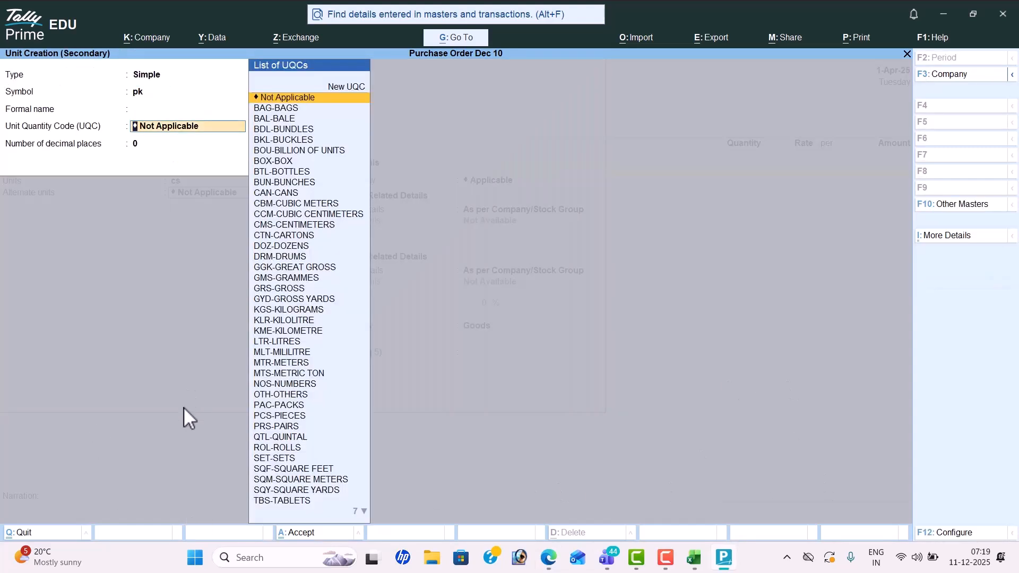
key("Return")
key("Return")
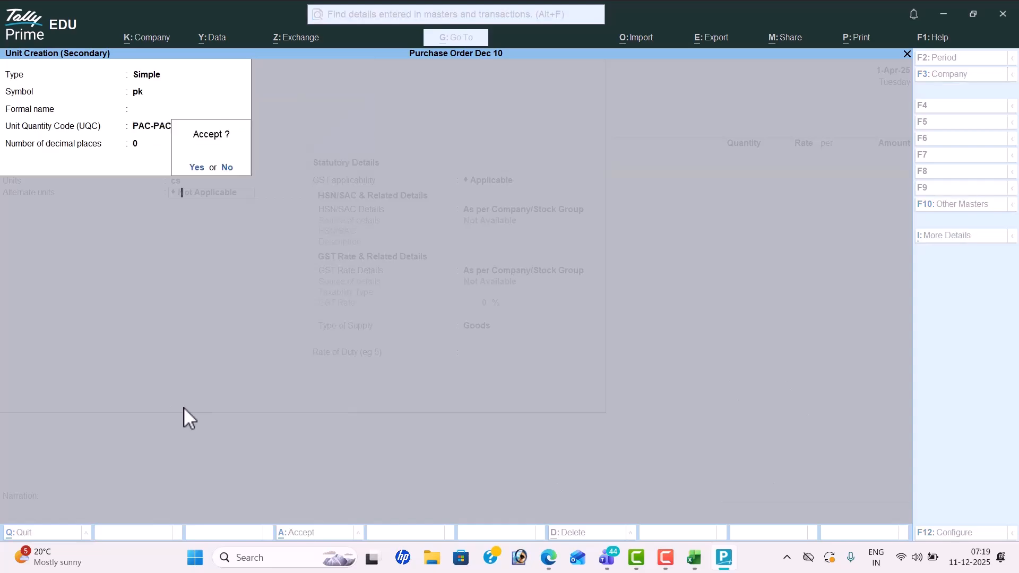
key("Return")
- Check the conversion in the PDF and set Good Day's alternate unit relation to 50 pk = 1 cs
key("alt+Tab")
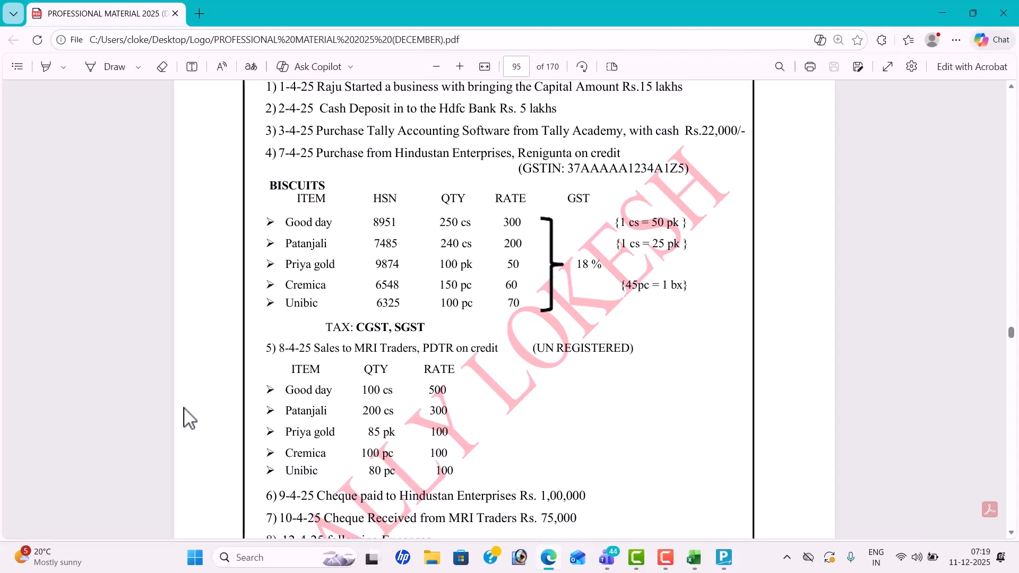
key("alt+Tab")
type("0")
key("Return")
type("1")
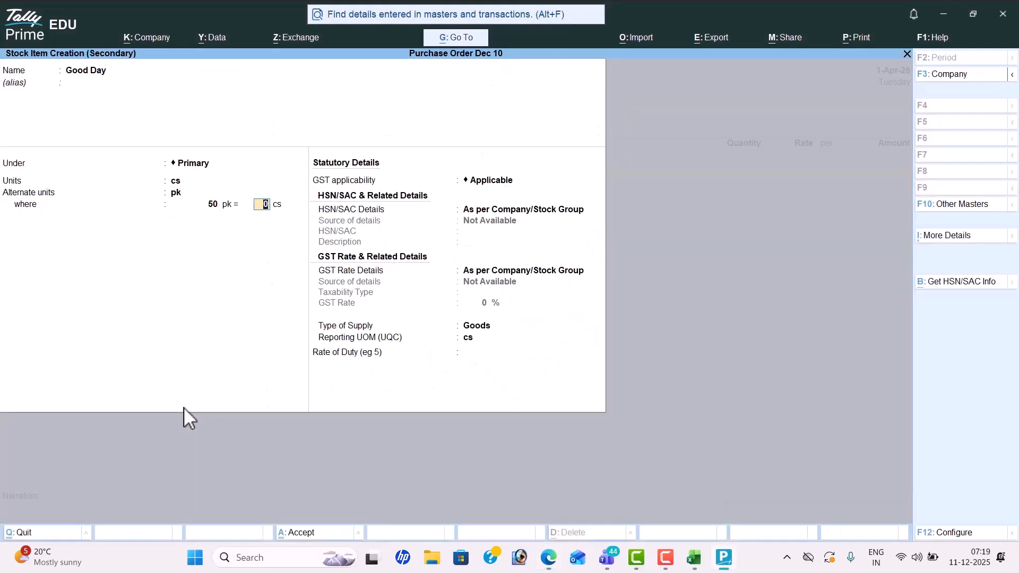
key("Return")
- Complete Good Day's unit relation and specify its HSN/SAC details in the item with the code 9856
key("Return")
key("Down")
key("Return")
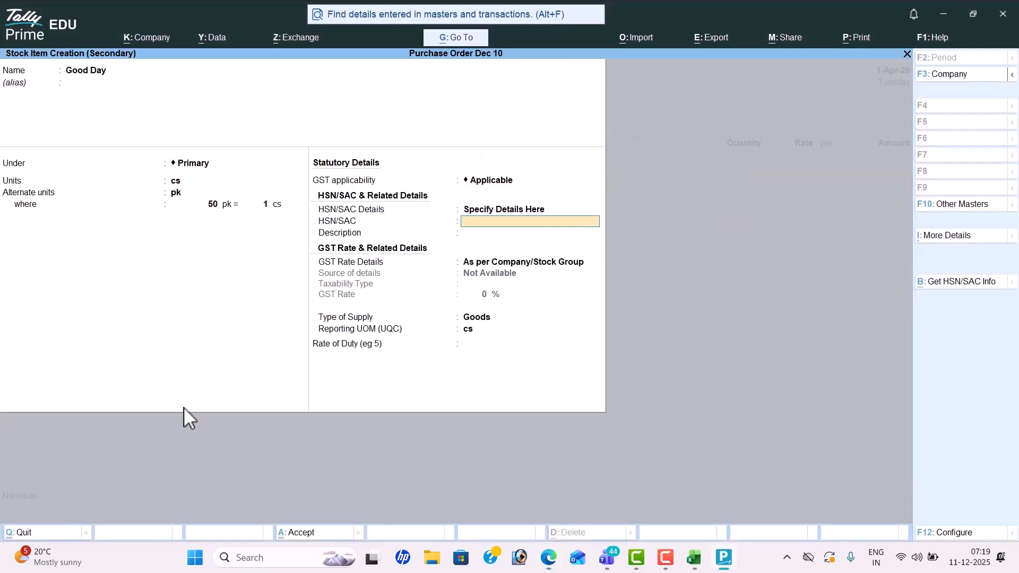
type("9856")
key("Return")
key("Return")
- Specify Good Day's GST rate details as Taxable at 18%, checking the rate in the PDF, and save the item
key("Down")
key("Return")
key("Return")
key("alt+Tab")
key("alt+Tab")
type("18")
key("Return")
key("Return")
key("Return")
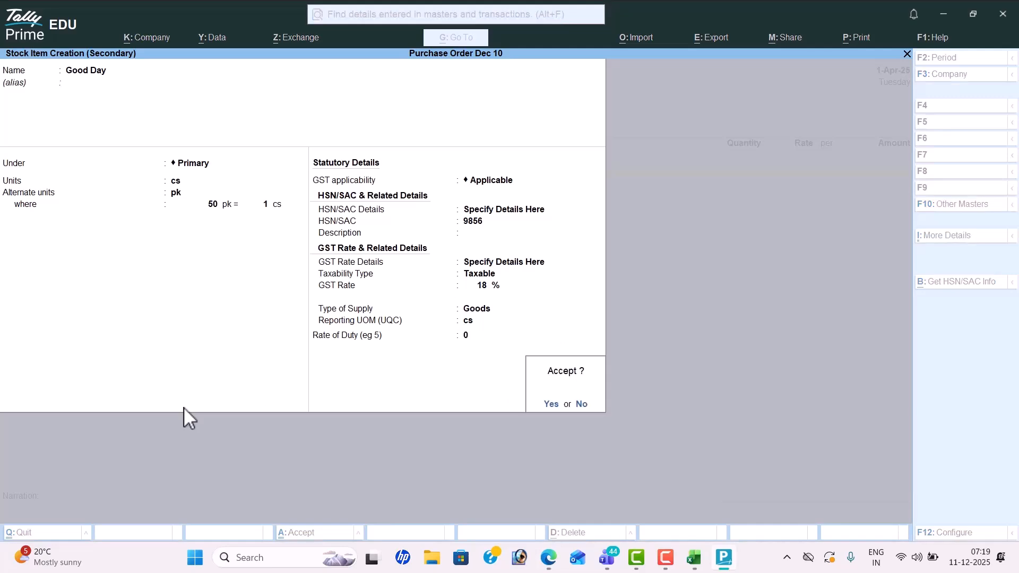
key("Return")
- Keep Good Day's tracking and order numbers Not Applicable and set its quantity to the PDF's 250 cs
key("Return")
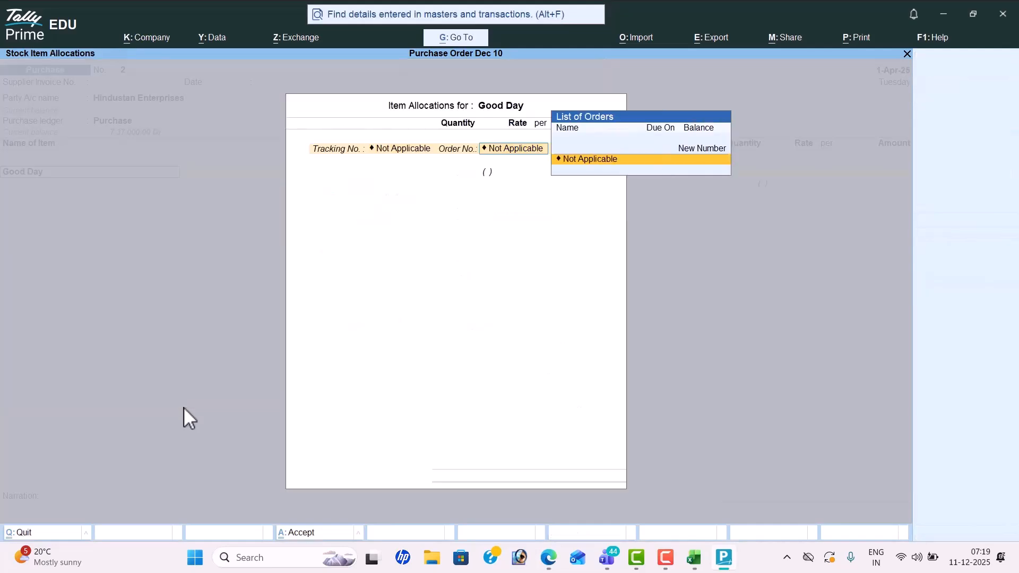
key("Return")
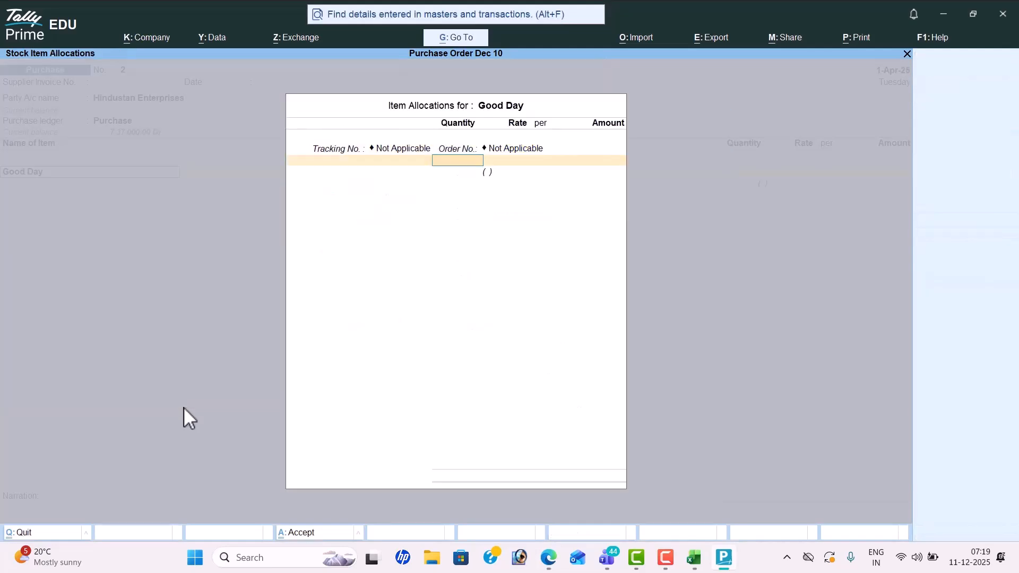
key("alt+Tab")
key("alt+Tab")
type("250")
key("Return")
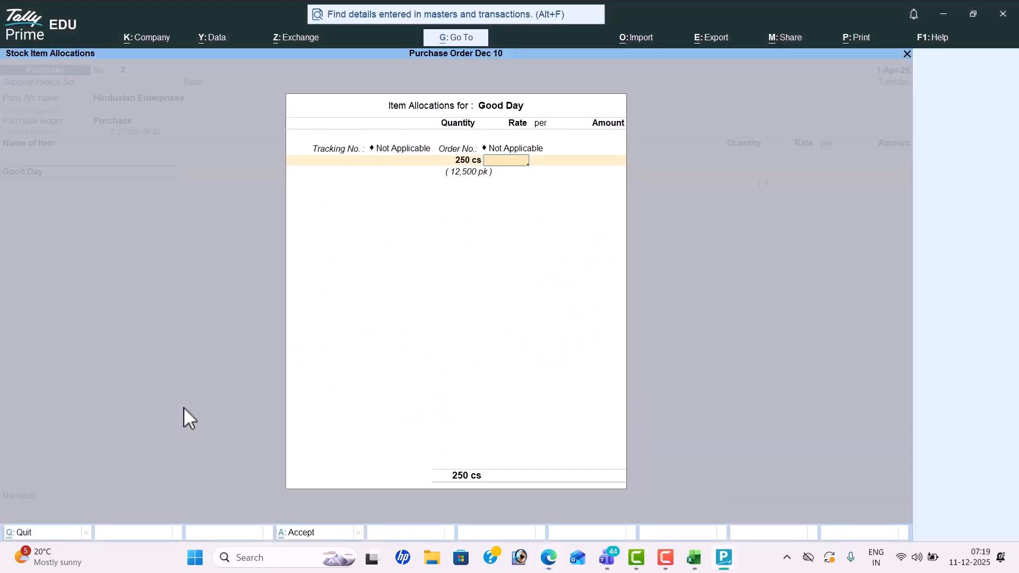
- Check Good Day's rate in the PDF, set it to 300 per cs and complete the item line
key("alt+Tab")
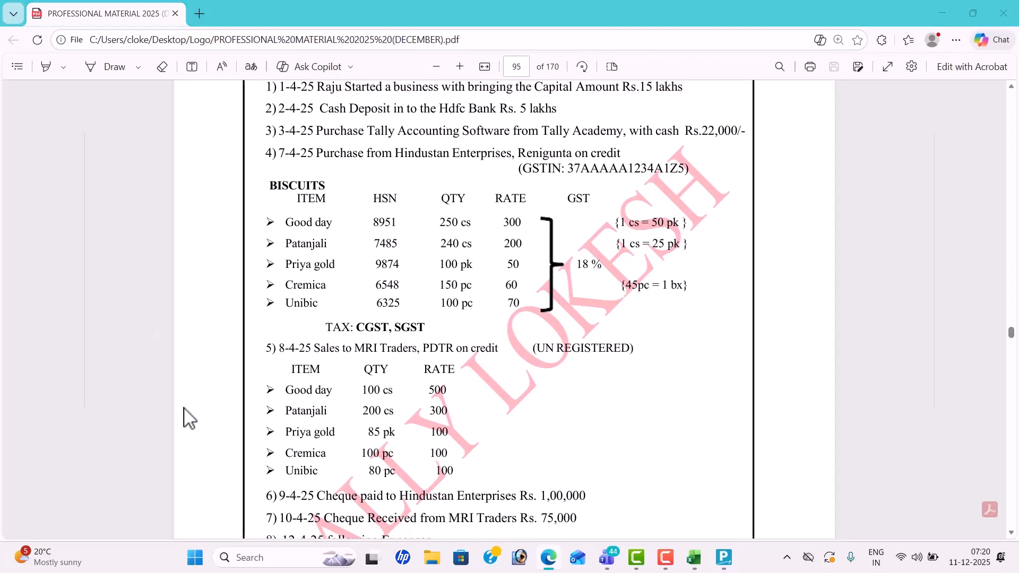
key("alt+Tab")
type("300")
key("Return")
key("Return")
key("Return")
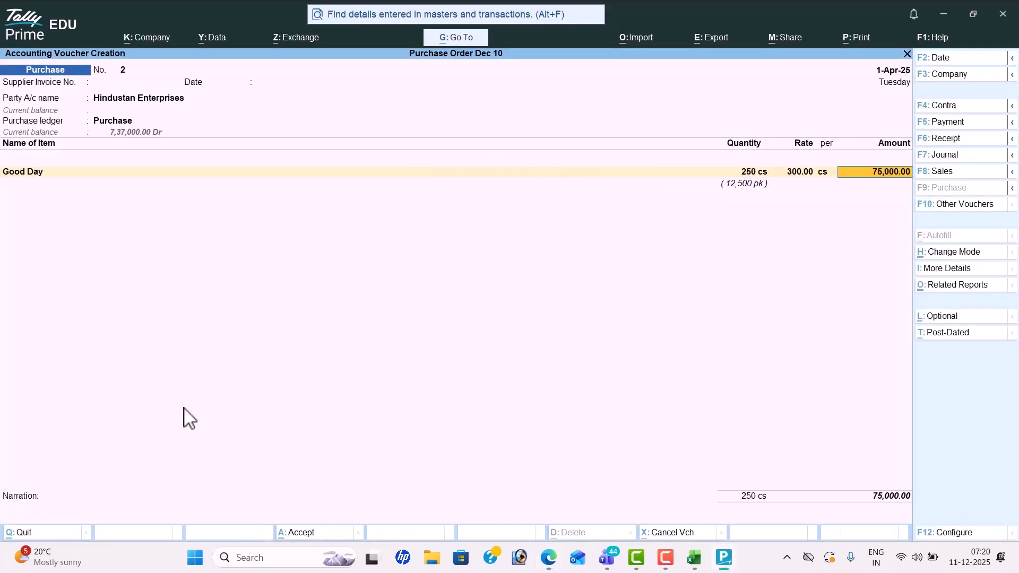
key("Return")
- Create a second stock item from the PDF named Patanjali under Primary with the unit cs
key("alt+c")
key("alt+Tab")
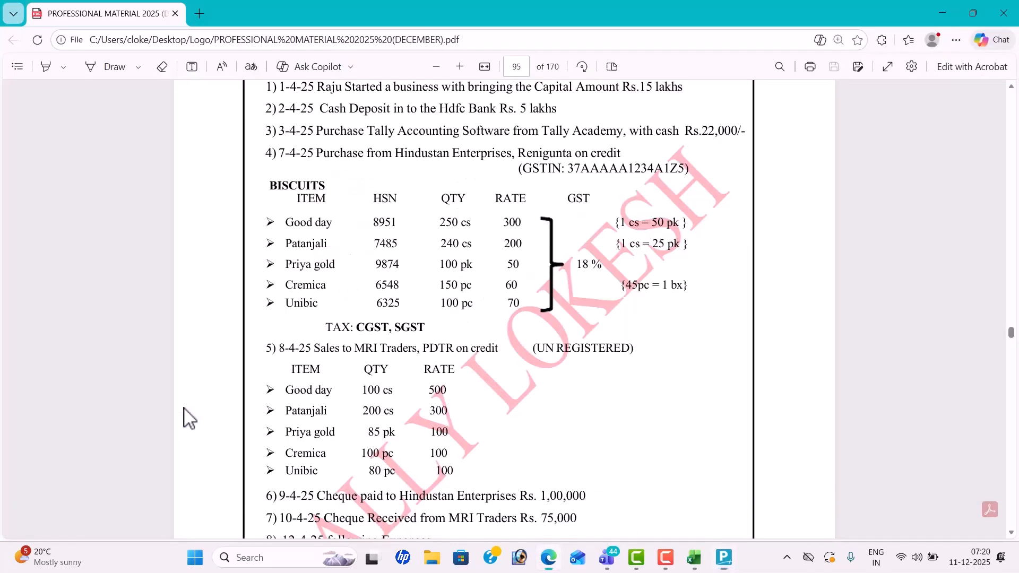
key("alt+Tab")
type("P")
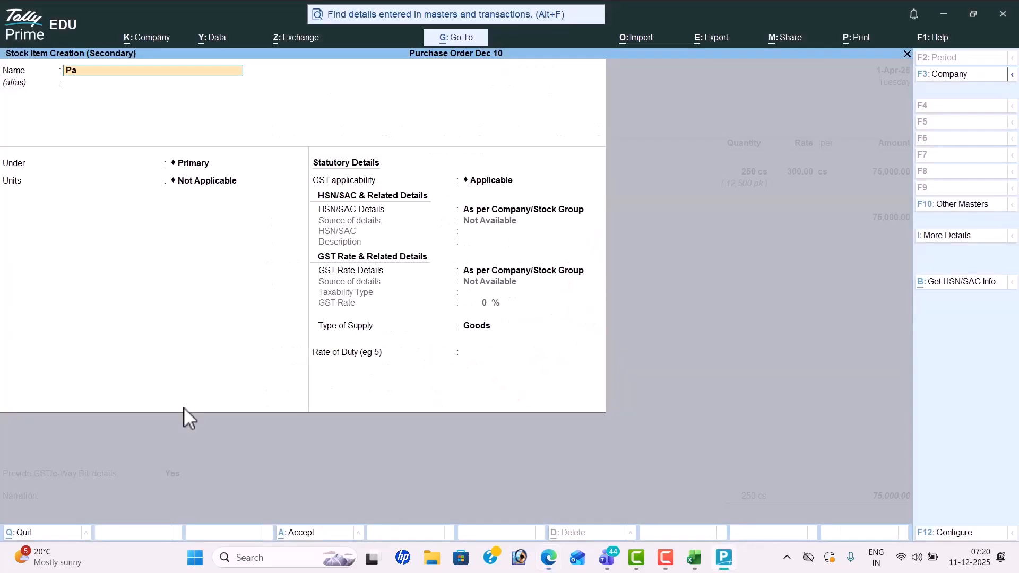
type("atanjali")
key("Return")
key("Return")
key("Return")
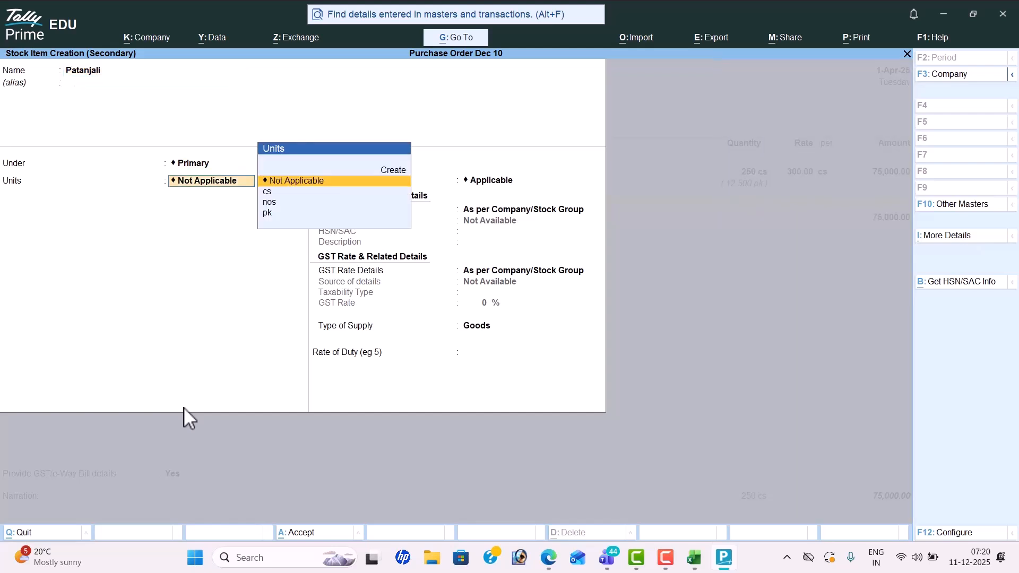
key("Down")
key("Return")
- Choose pk as Patanjali's alternate unit and set the PDF's relation of 25 pk = 1 cs
key("Down")
key("Down")
key("Down")
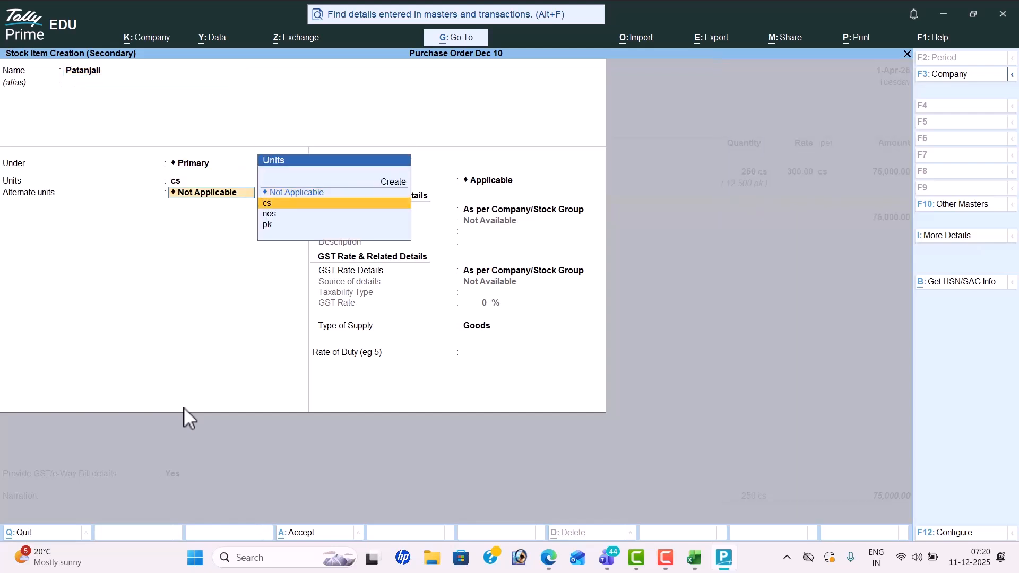
key("Return")
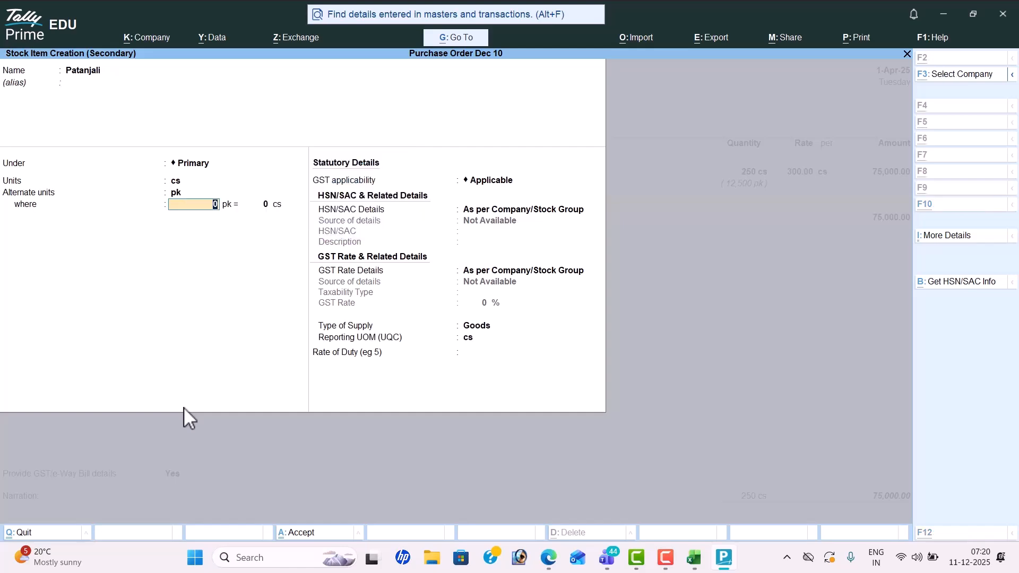
key("alt+Tab")
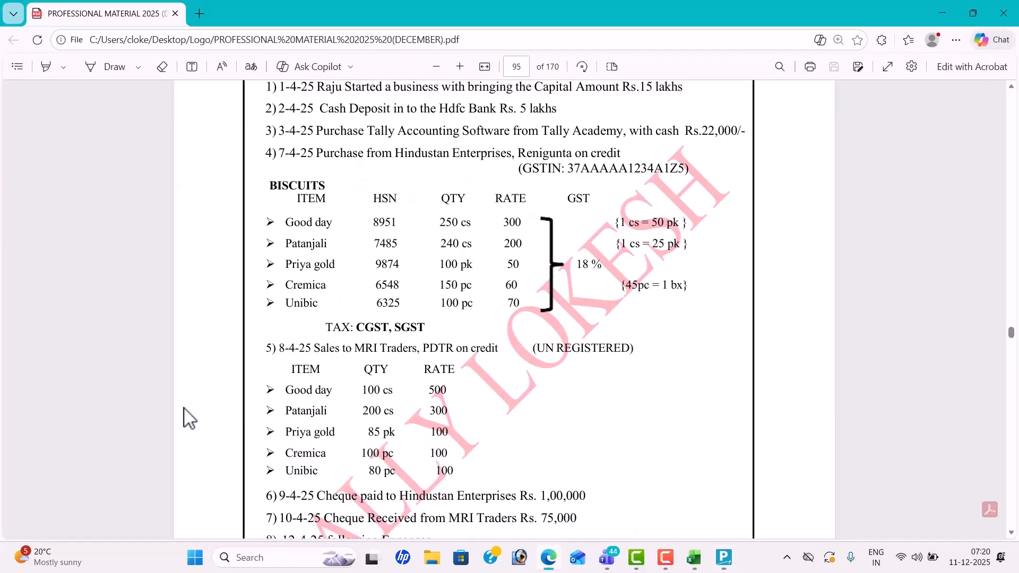
key("alt+Tab")
type("25")
key("Return")
type("1")
key("Return")
- Keep GST applicable for Patanjali and specify its HSN/SAC details in the item with the code 6541
key("Return")
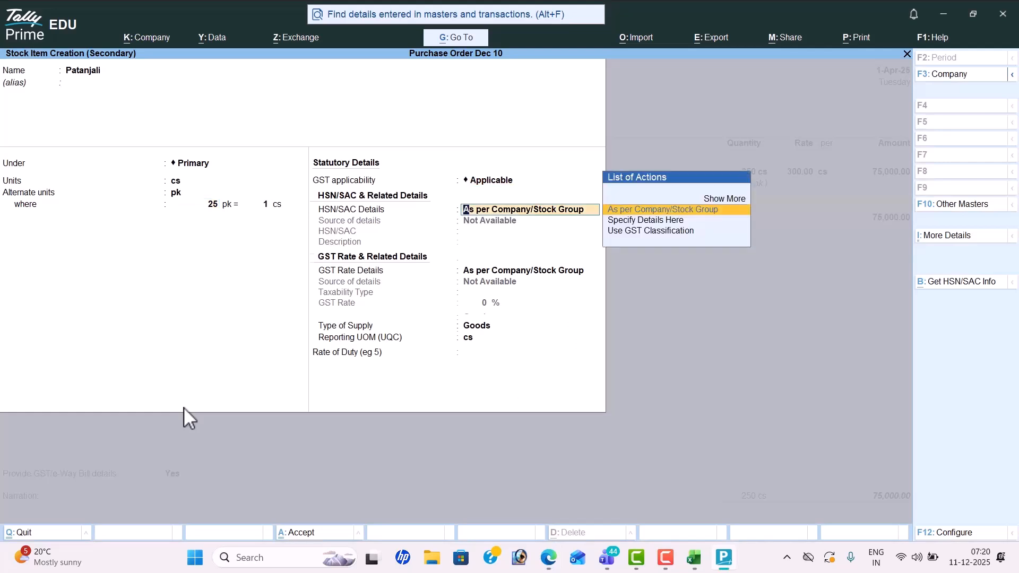
key("Down")
key("Return")
type("6541")
key("Return")
key("Return")
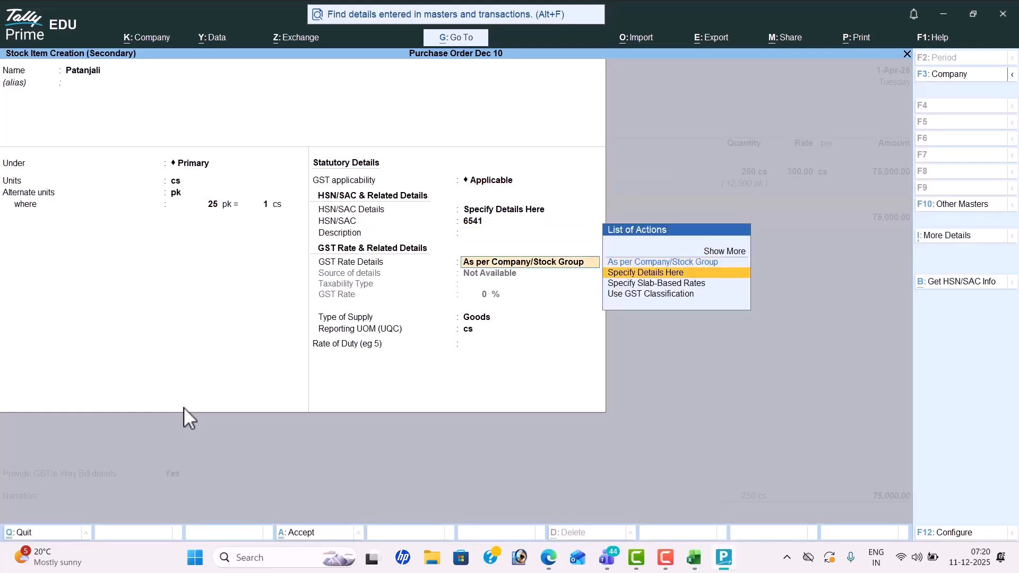
- Specify Patanjali's GST rate details as Taxable at 18% and save the stock item
key("Return")
type("18")
key("Return")
key("Return")
key("Return")
key("Return")
- Keep Patanjali's tracking and order numbers Not Applicable and set its quantity to the PDF's 240 cs
key("Return")
key("Return")
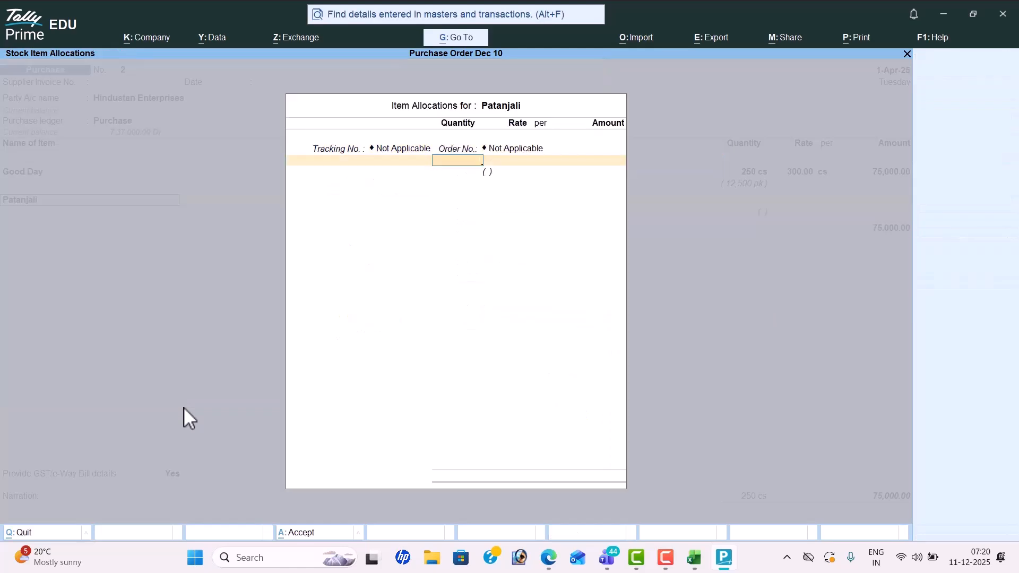
key("alt+Tab")
key("alt+Tab")
type("240")
key("Return")
- Check Patanjali's rate in the PDF, set it to 200 per cs and complete the item line
key("alt+Tab")
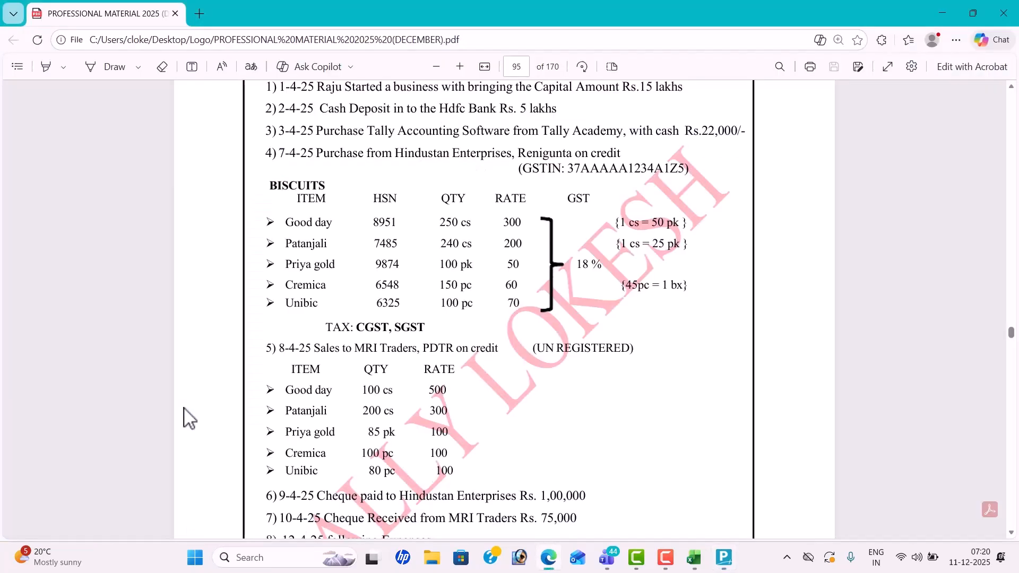
key("alt+Tab")
type("200")
key("Return")
key("Return")
key("Return")
key("Return")
key("Return")
- Start a new stock item for the next PDF entry and name it Priya Gold, without an alias
key("alt+c")
key("alt+Tab")
key("alt+Tab")
type("Priy G")
key("BackSpace")
key("BackSpace")
key("BackSpace")
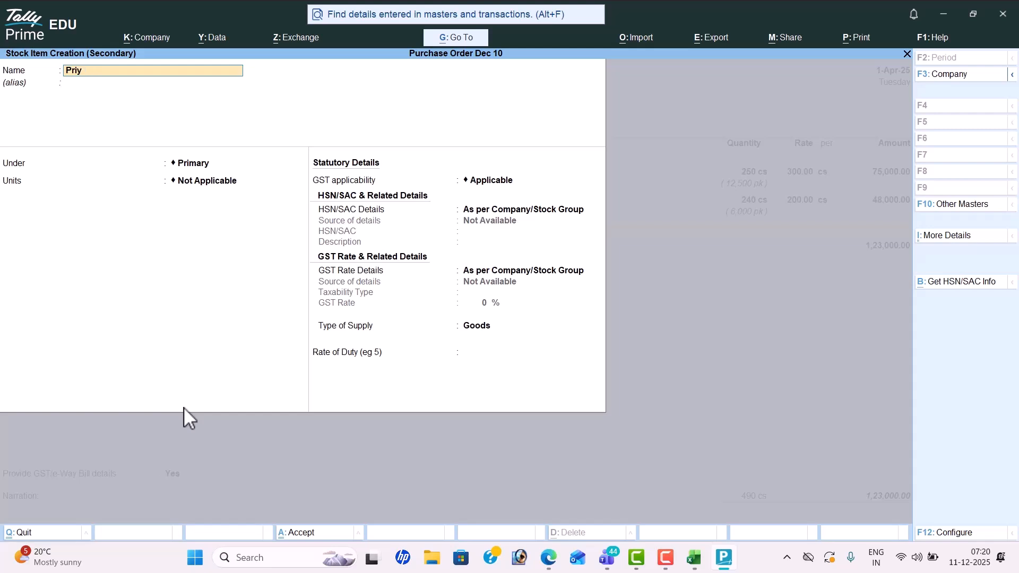
type("a Gold")
key("Return")
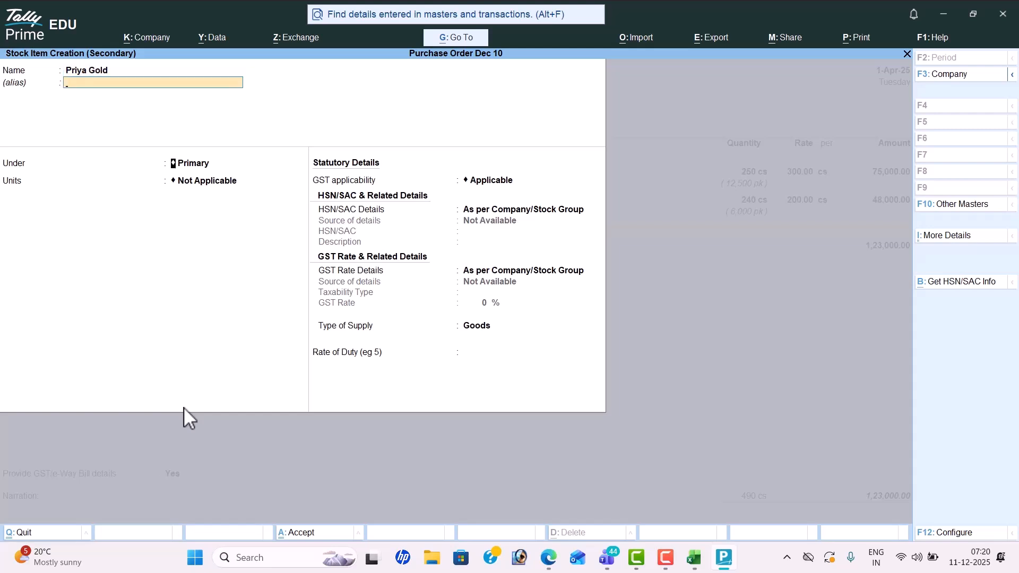
key("Return")
- Check Priya Gold's unit in the PDF and set it to pk, leaving alternate units Not Applicable
key("alt+Tab")
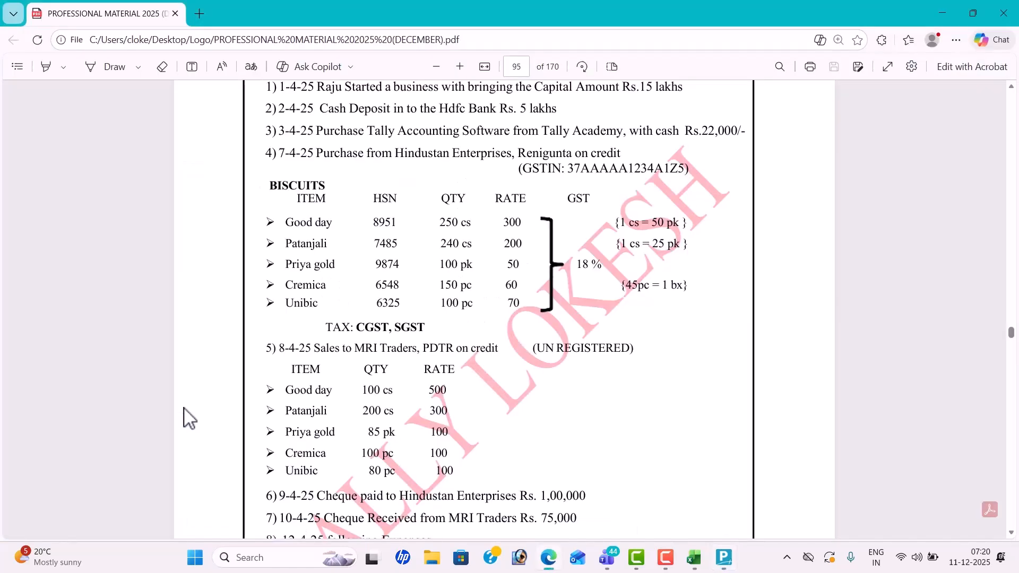
key("alt+Tab")
key("Down")
key("Down")
key("Down")
key("Return")
key("Return")
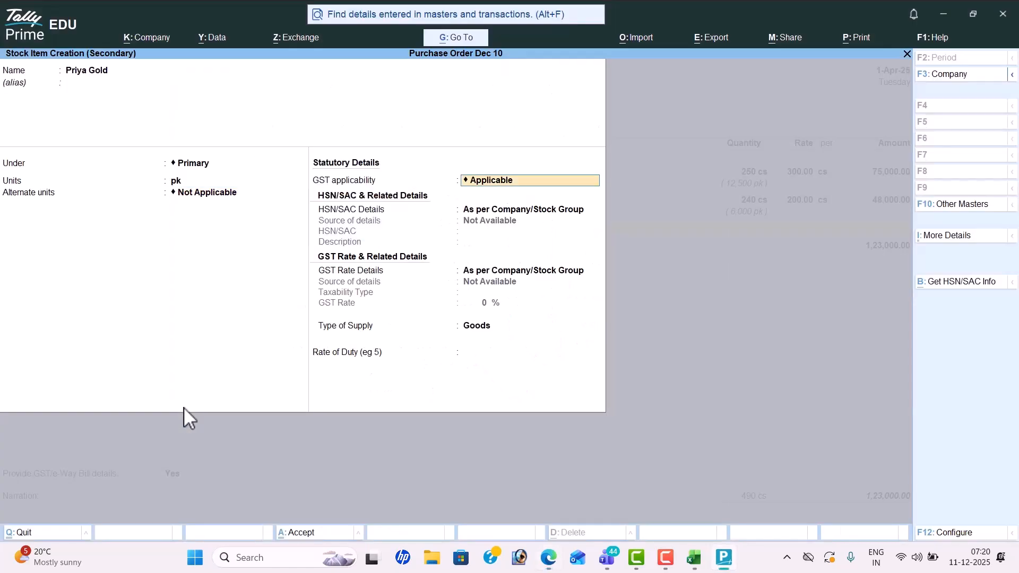
- Specify Priya Gold's HSN/SAC details in the item with the code 65214 and no description
key("Return")
key("Return")
key("BackSpace")
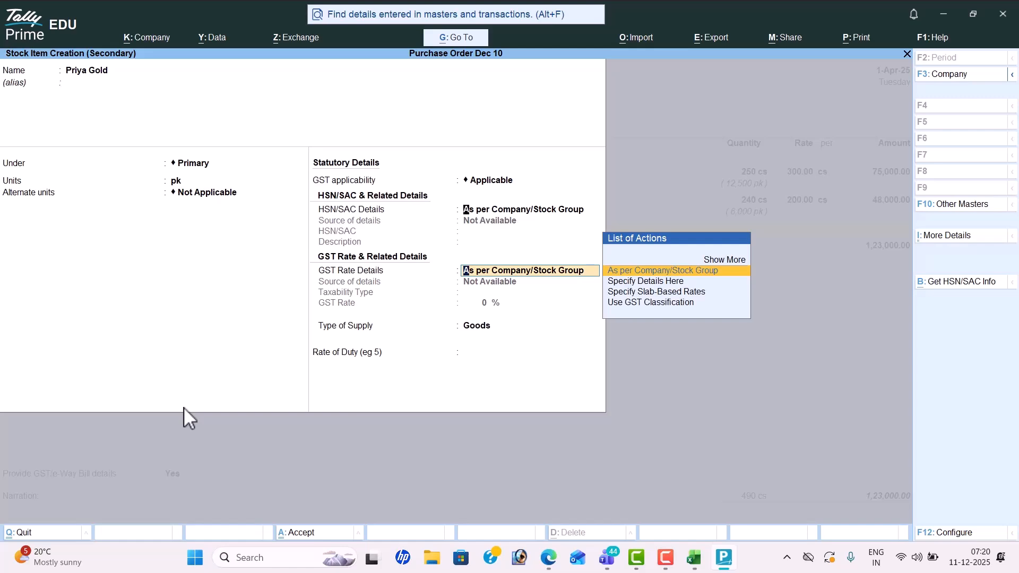
key("Down")
key("Return")
type("65214")
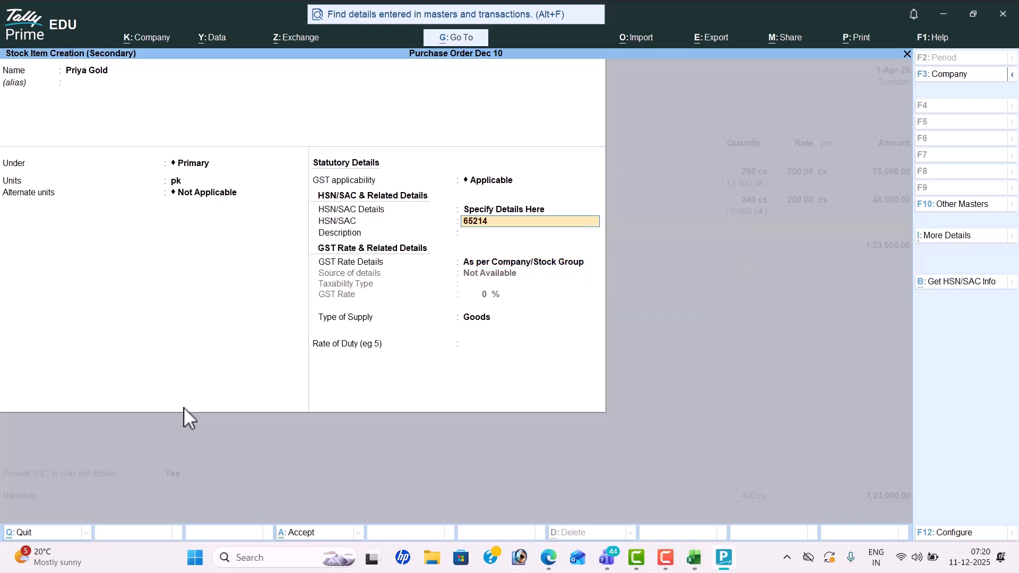
key("Return")
key("Return")
- Specify Priya Gold's GST rate details as Taxable at 18%, checking the rate in the PDF, and save the item
key("Return")
key("Return")
key("alt+Tab")
key("alt+Tab")
type("18")
key("Return")
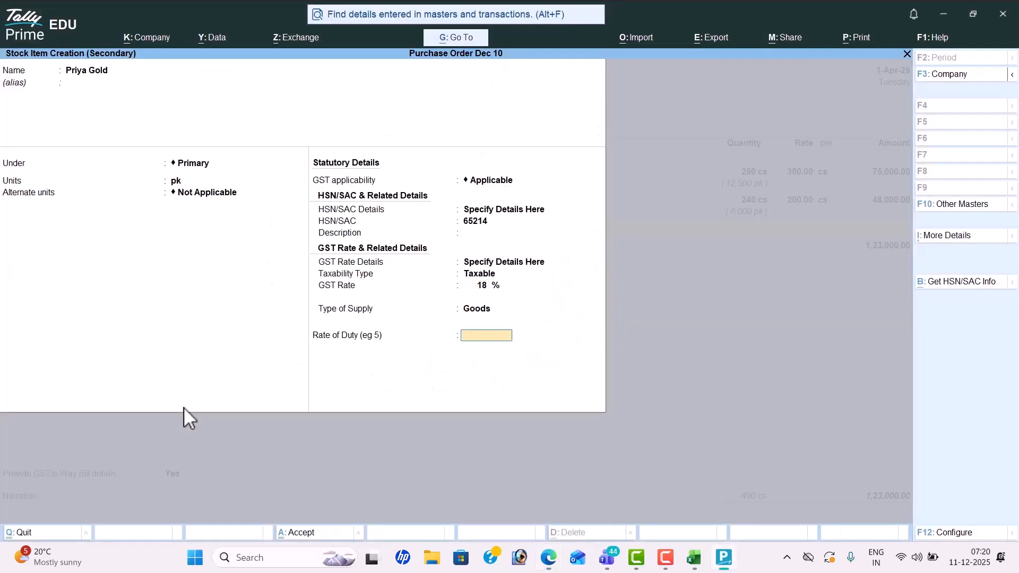
key("Return")
key("Return")
- Enter Priya Gold's purchase from the PDF as 100 pk at 50 per pk, with tracking and order numbers Not Applicable
key("Return")
key("Return")
key("alt+Tab")
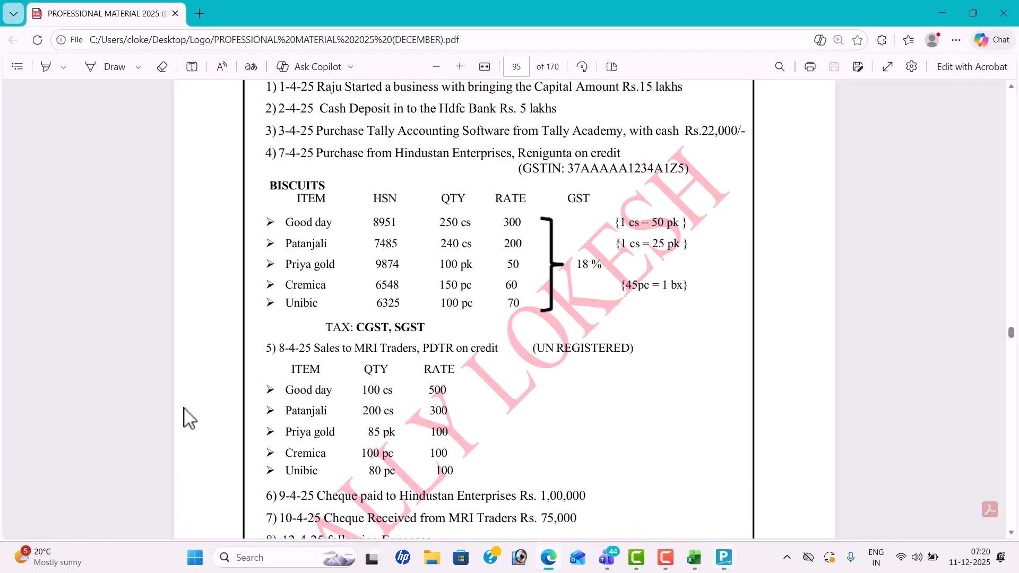
key("alt+Tab")
type("100")
key("Return")
type("50")
key("Return")
key("Return")
key("Return")
key("Return")
key("Return")
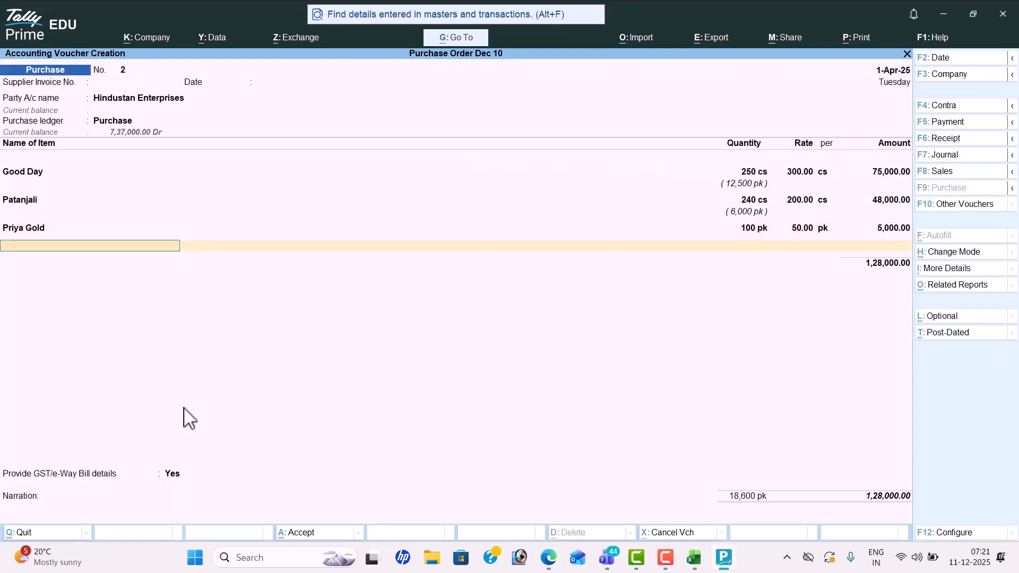
- Check the next item in the PDF and start a new stock item named Cremica under Primary
key("alt+Tab")
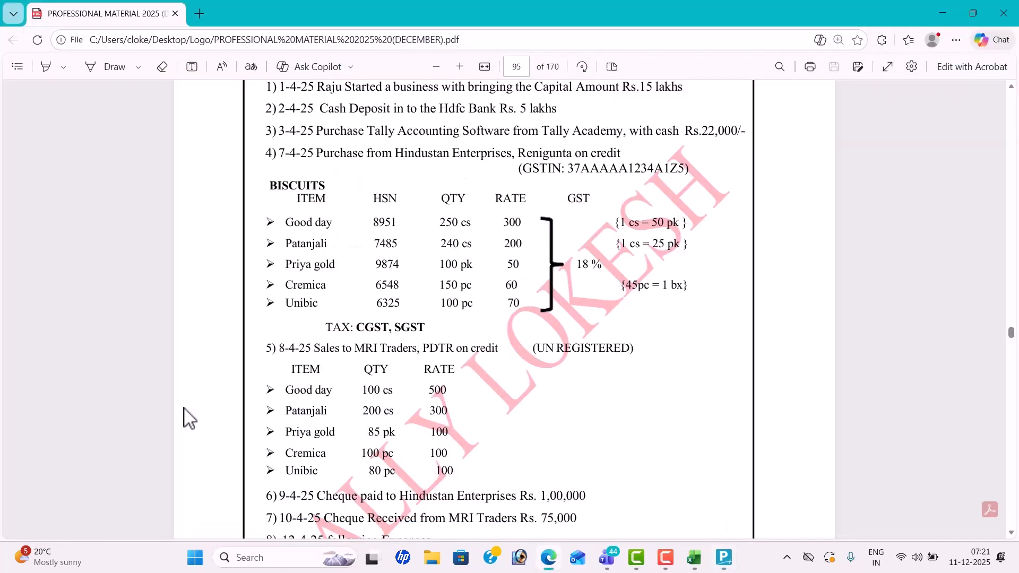
key("alt+Tab")
type("Cremic")
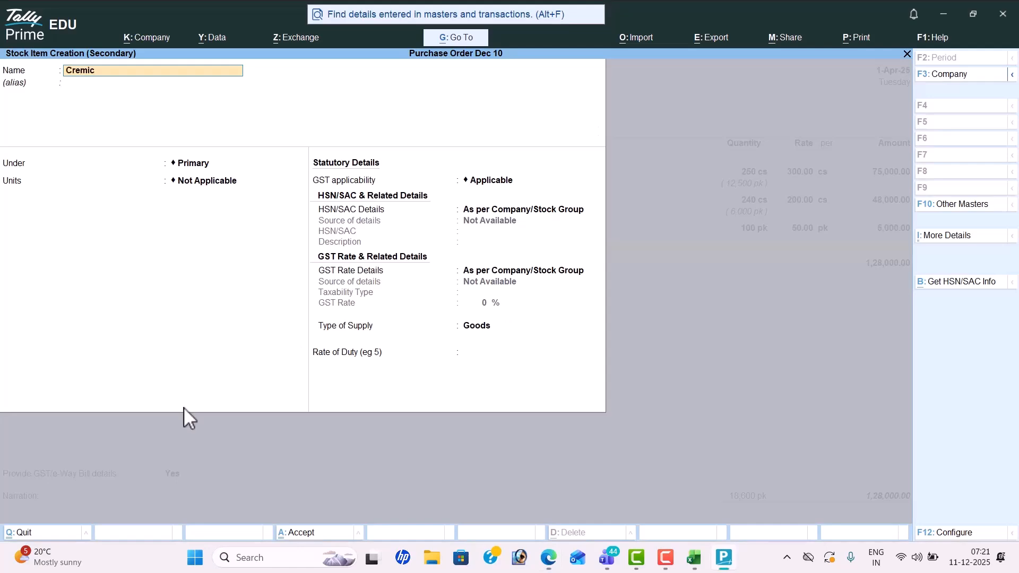
key("Return")
key("Return")
- Check Cremica's unit in the PDF and create the unit pc with the quantity code PCS-PIECES
key("alt+Tab")
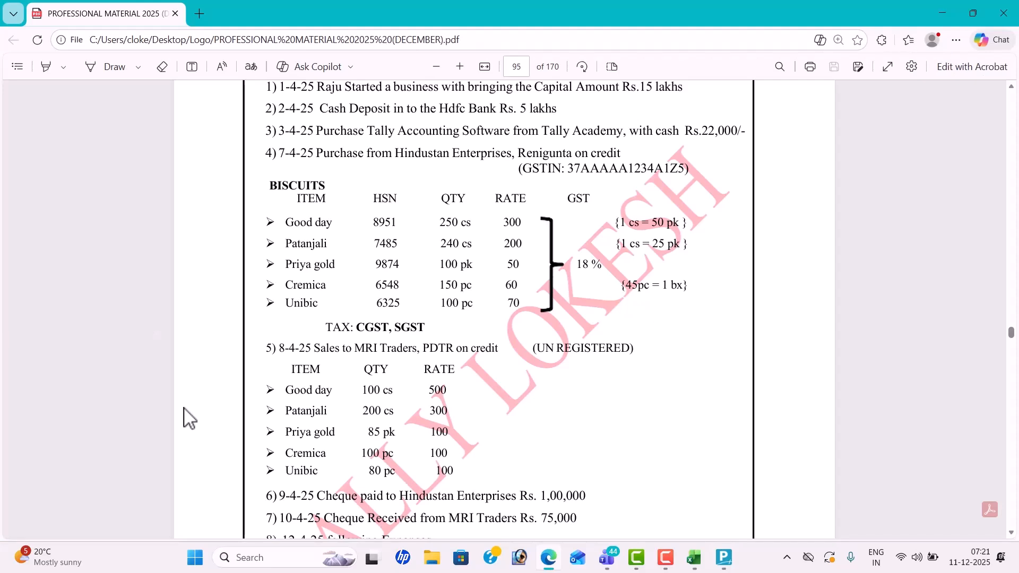
key("alt+Tab")
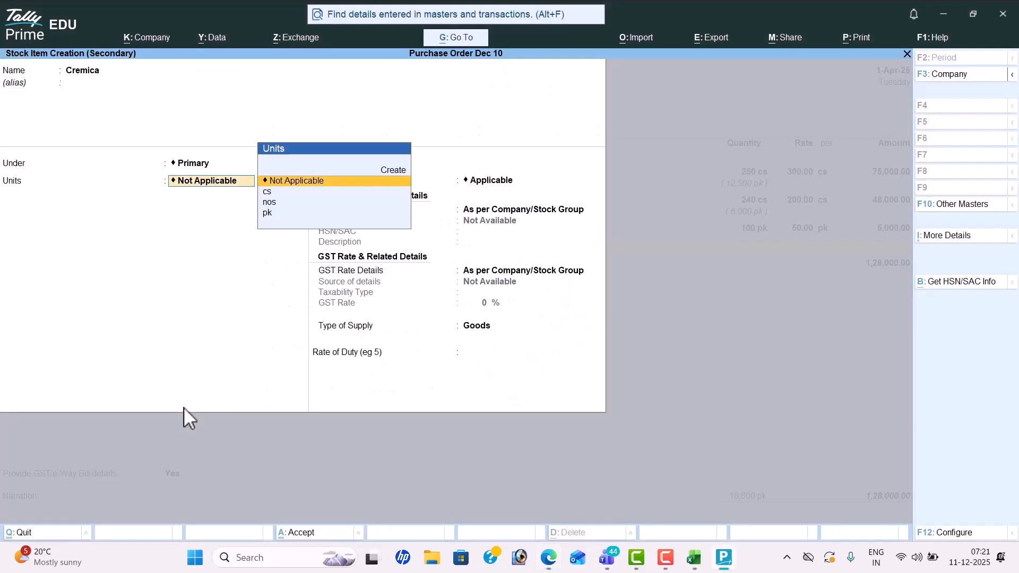
key("alt+c")
type("pc")
key("Return")
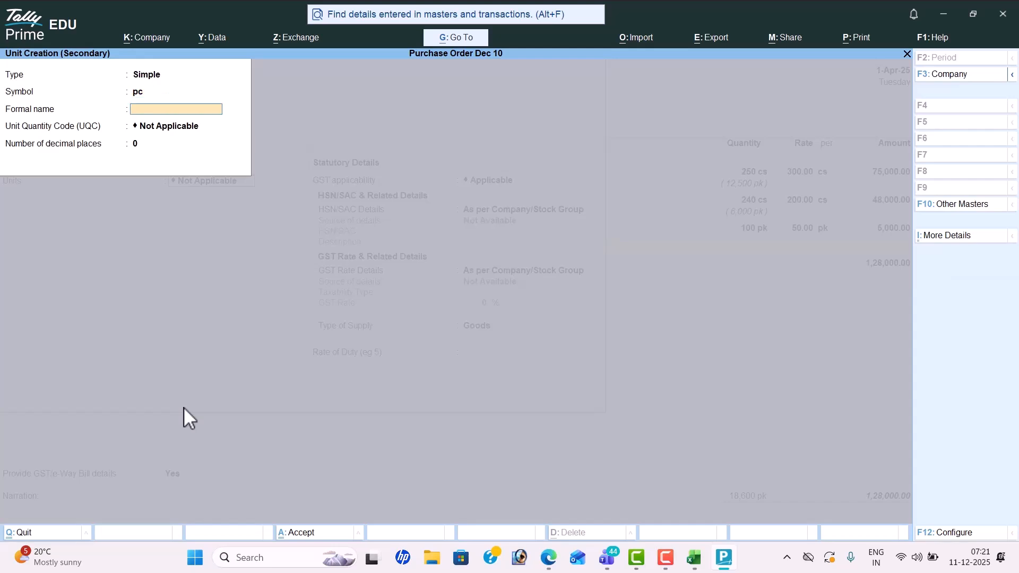
key("Return")
type("p")
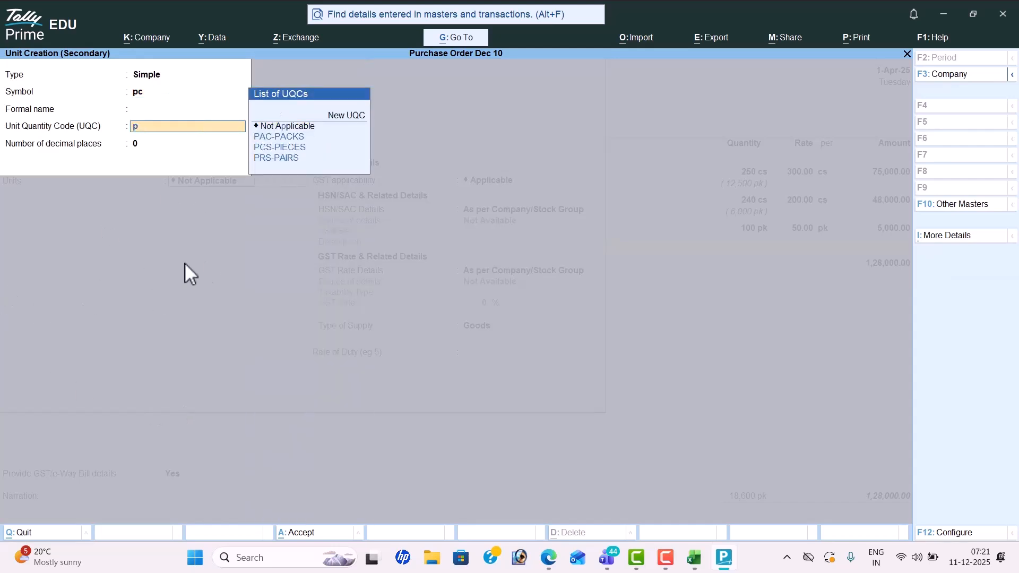
key("Down")
key("Down")
key("Return")
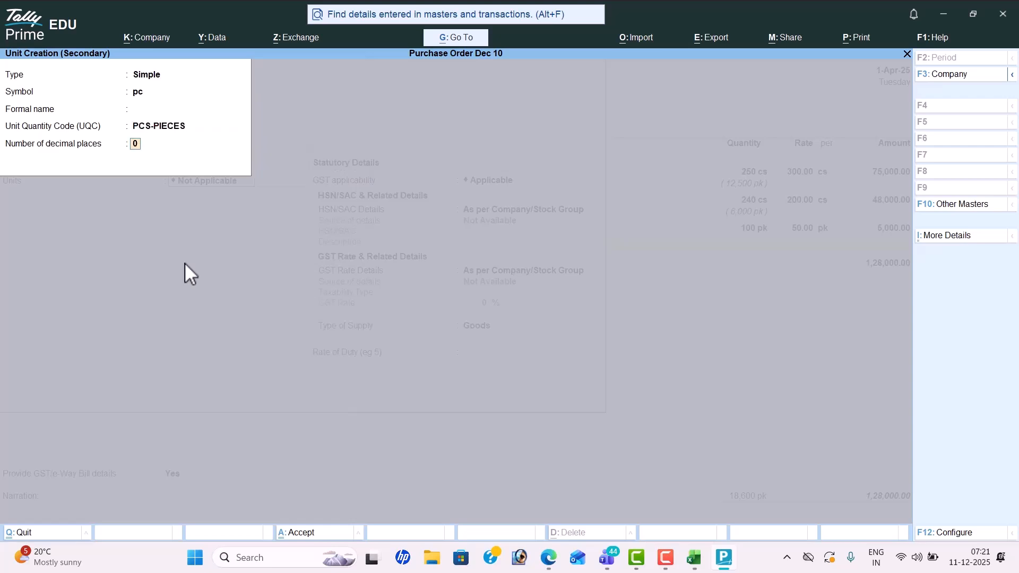
key("Return")
- Create the unit bx with the quantity code BOX-BOX as Cremica's alternate unit
key("Down")
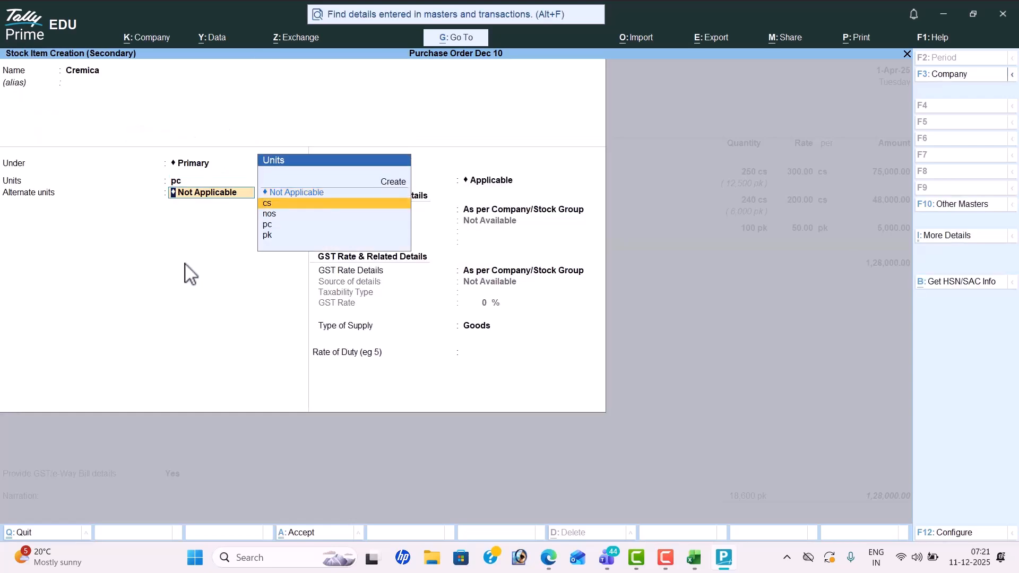
key("alt+c")
type("bx")
key("Return")
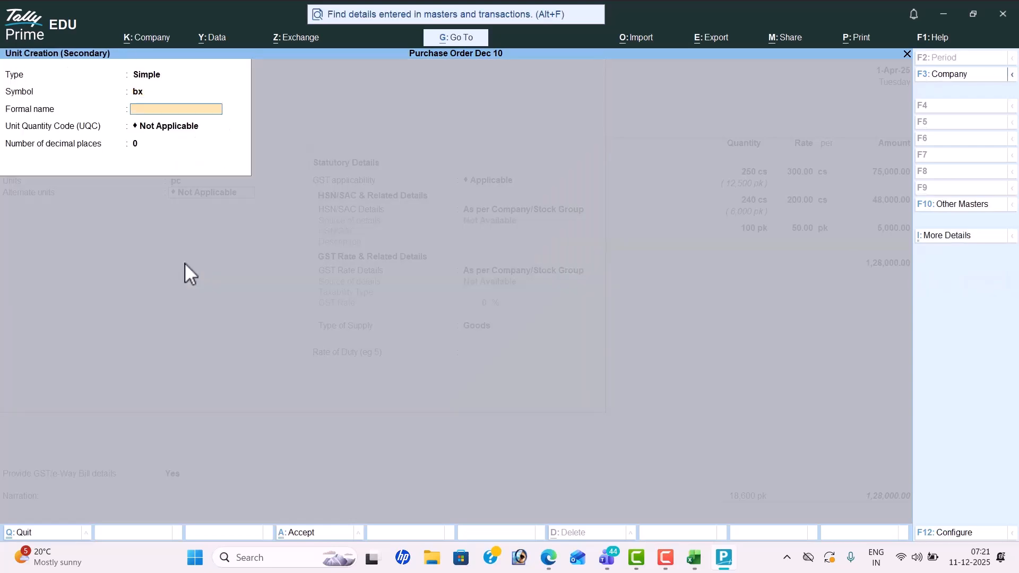
key("Return")
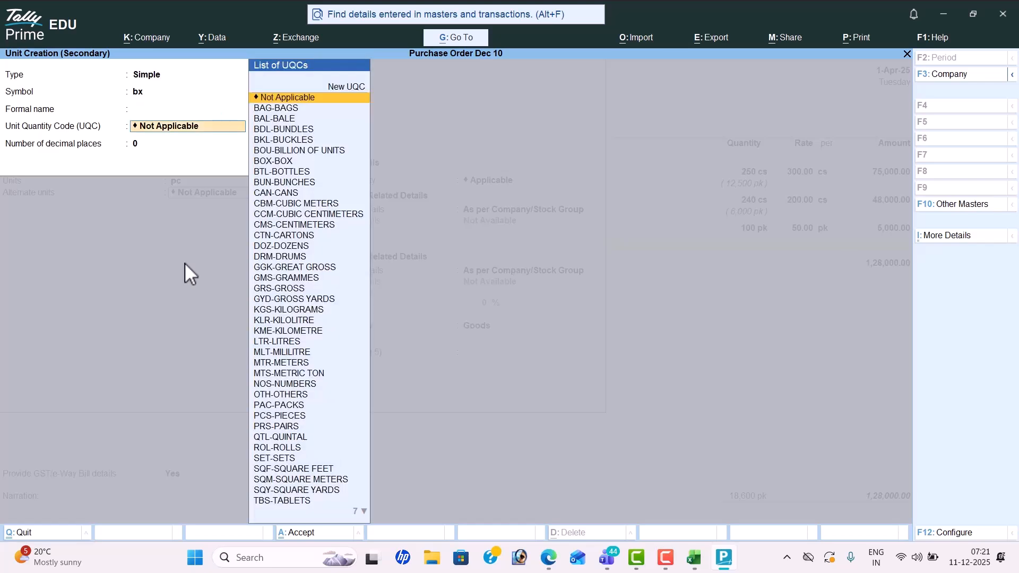
type("bo")
key("Down")
key("Down")
key("Return")
key("Return")
key("Return")
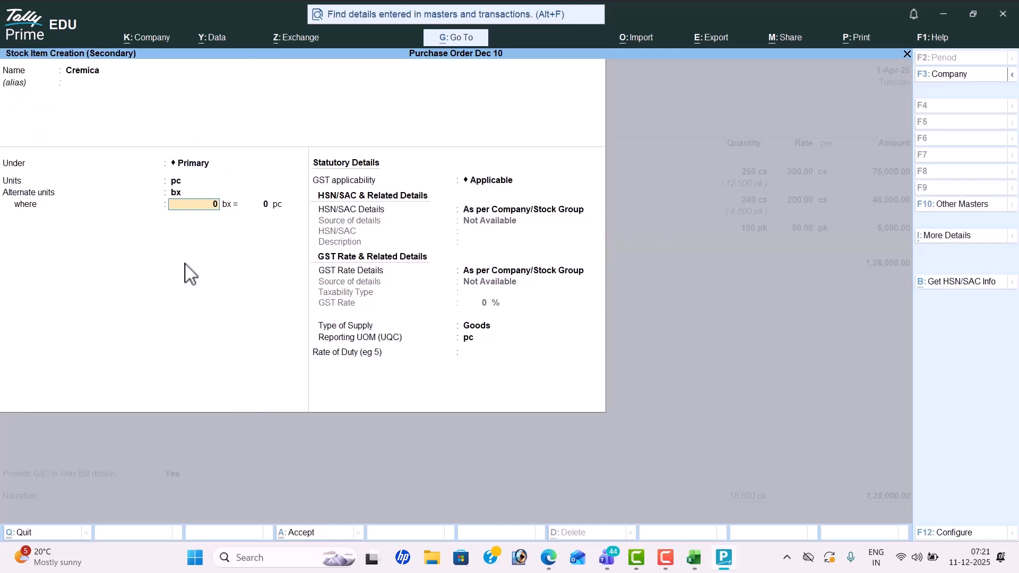
- Set Cremica's unit conversion to 1 bx = 45 pc and specify 562 as its HSN/SAC
type("1")
key("Return")
type("45")
key("Return")
key("Return")
key("Down")
key("Return")
type("562")
key("Return")
key("Return")
- Specify Cremica's GST rate details as Taxable at 18% and save the stock item
key("Down")
key("Return")
key("Return")
key("Return")
key("Return")
key("Return")
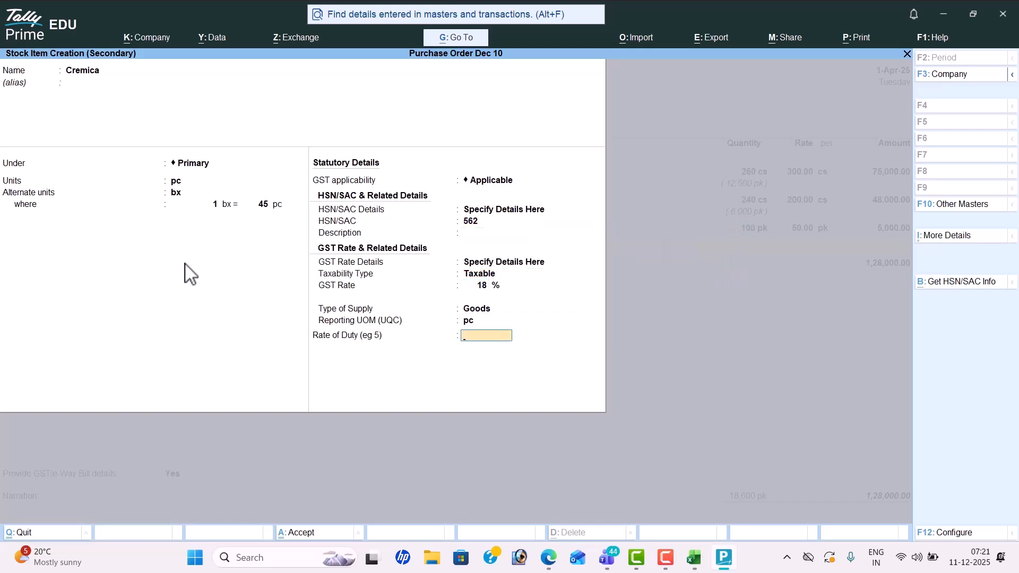
key("Return")
key("Return")
- Enter Cremica's purchase from the PDF as 150 pc at a rate of 60, with tracking and order numbers Not Applicable
key("Return")
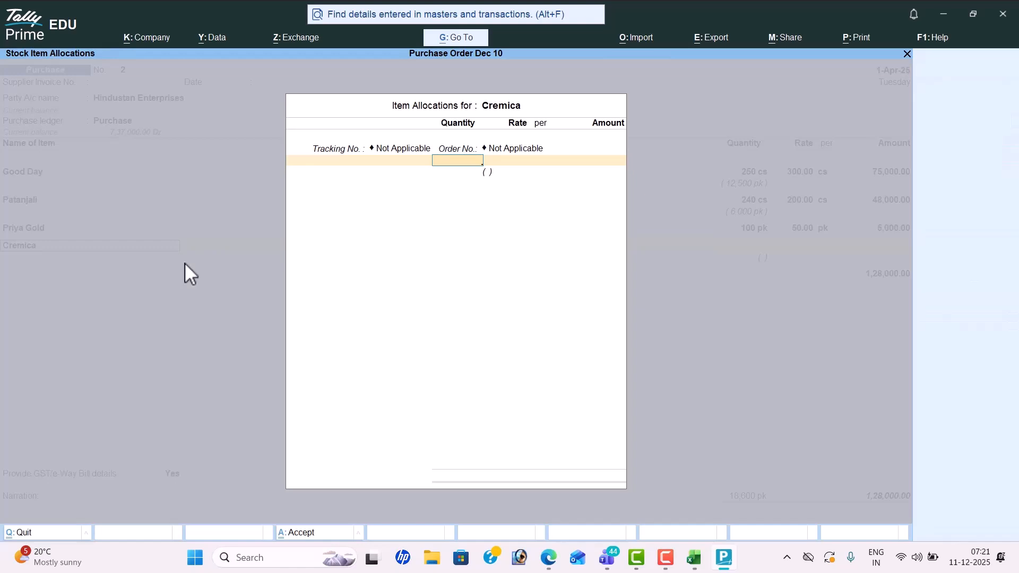
key("alt+Tab")
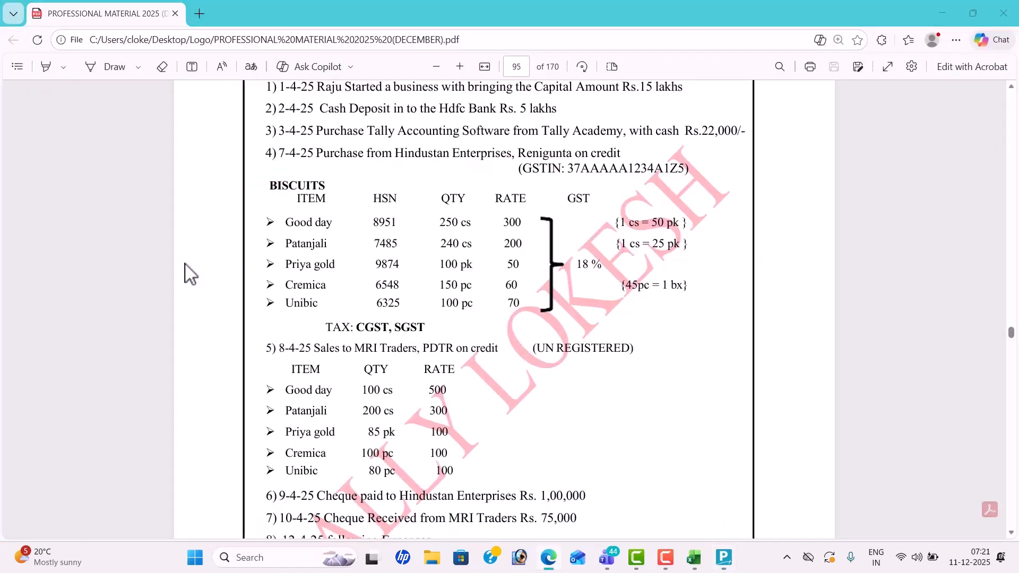
key("alt+Tab")
type("150")
key("Return")
key("alt+Tab")
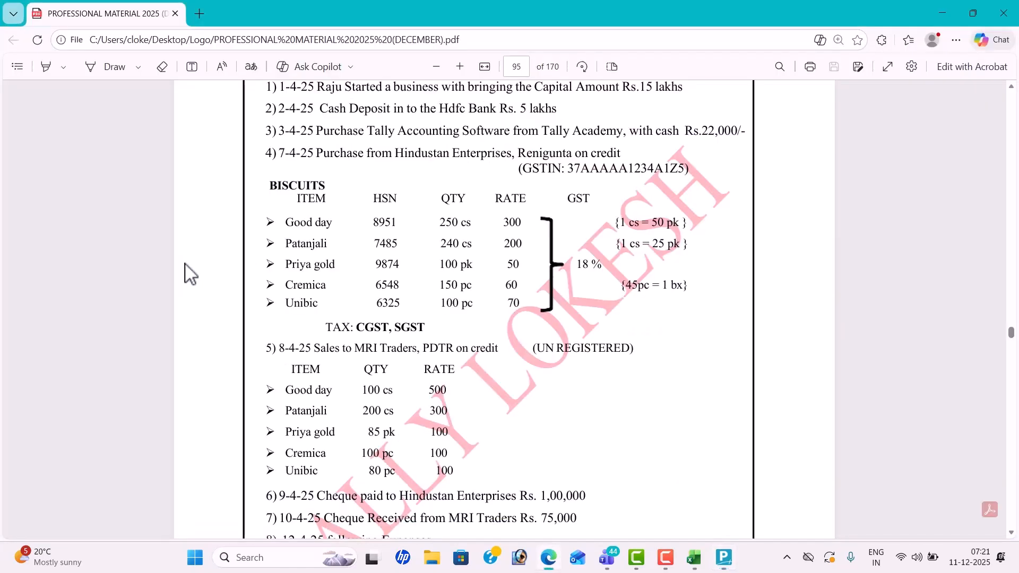
key("alt+Tab")
type("60")
key("Return")
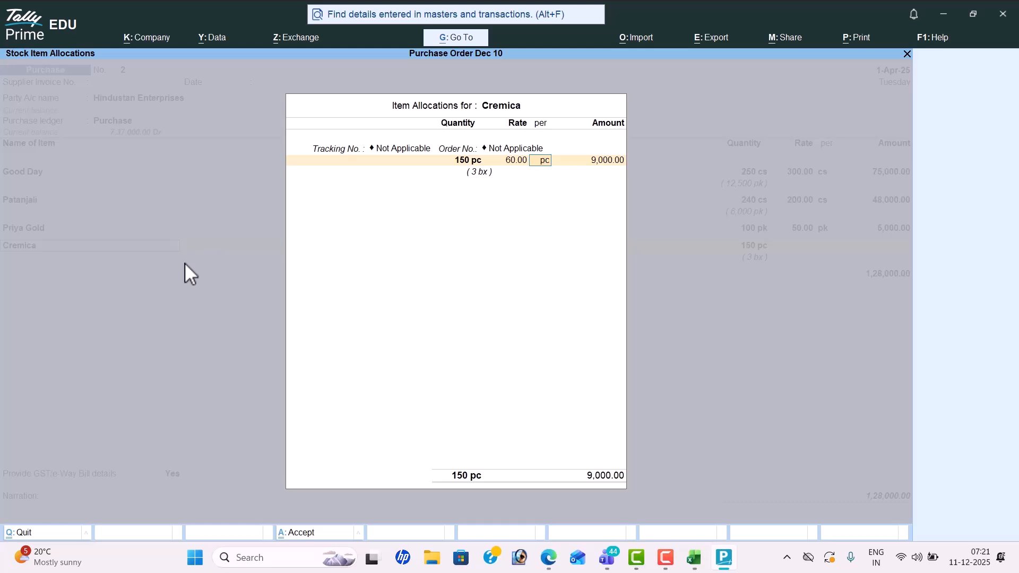
- Back out of Cremica's item allocation and open the Cremica stock item for alteration
key("BackSpace")
key("BackSpace")
key("BackSpace")
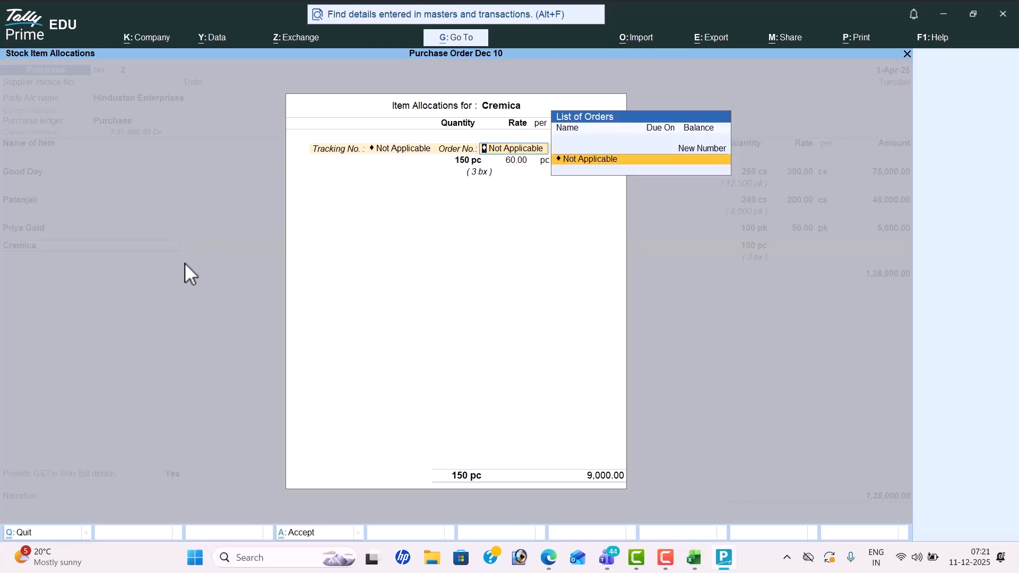
key("Escape")
key("ctrl+Return")
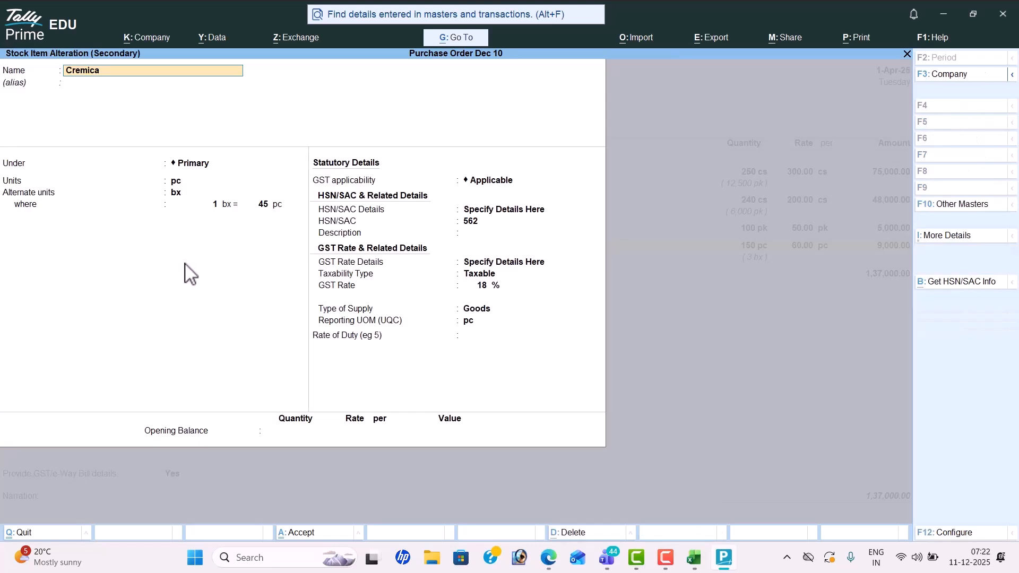
- Alter Cremica's main unit pc to use 2 decimal places and save the unit
key("Return")
key("Return")
key("Return")
key("ctrl+Return")
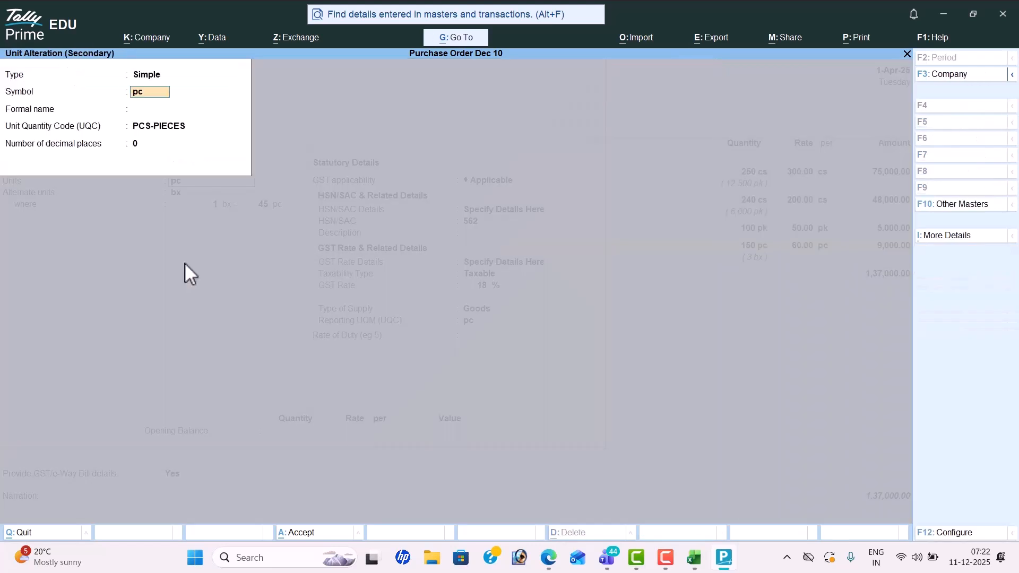
key("Return")
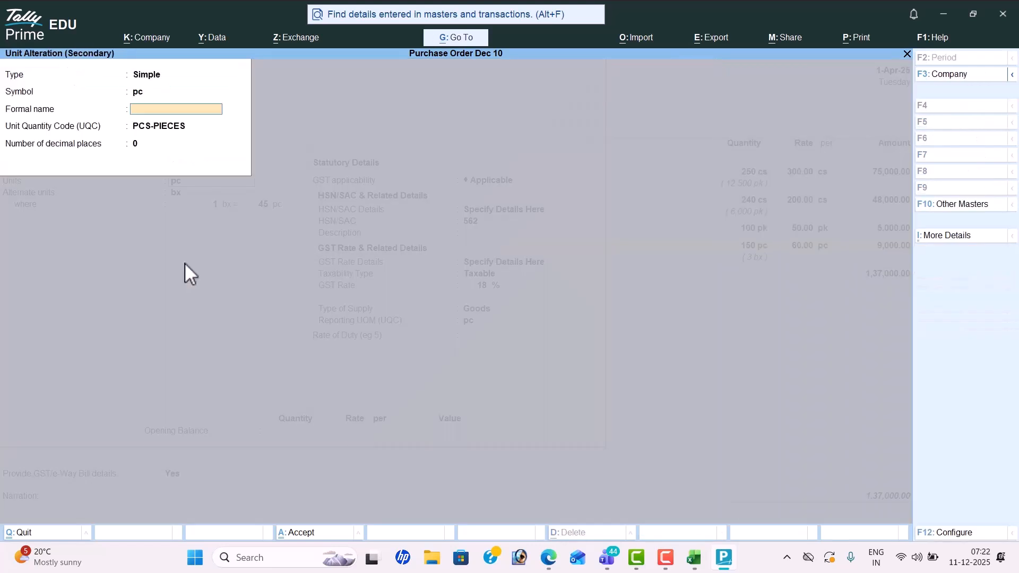
key("Return")
key("Return")
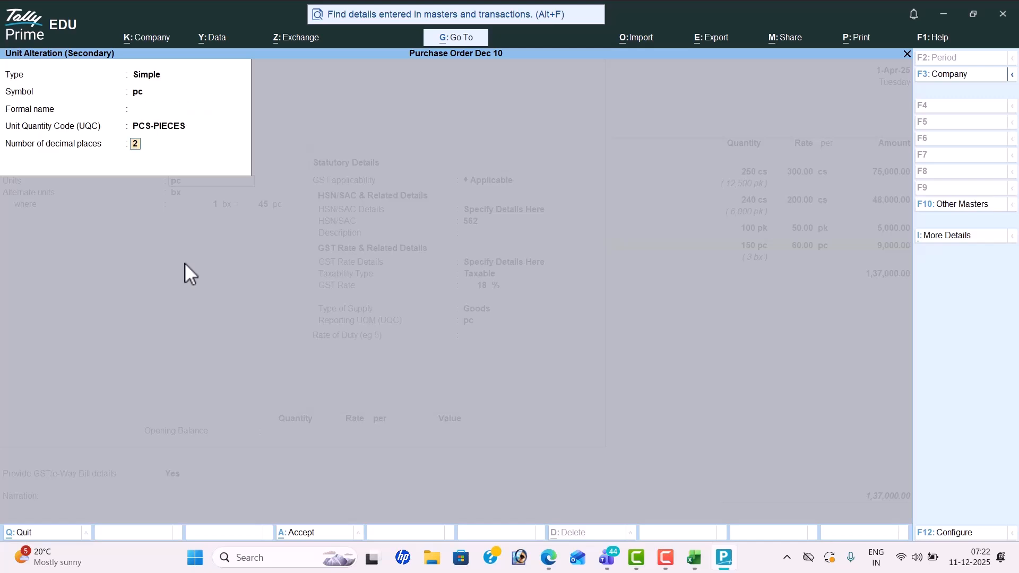
key("Return")
key("Return")
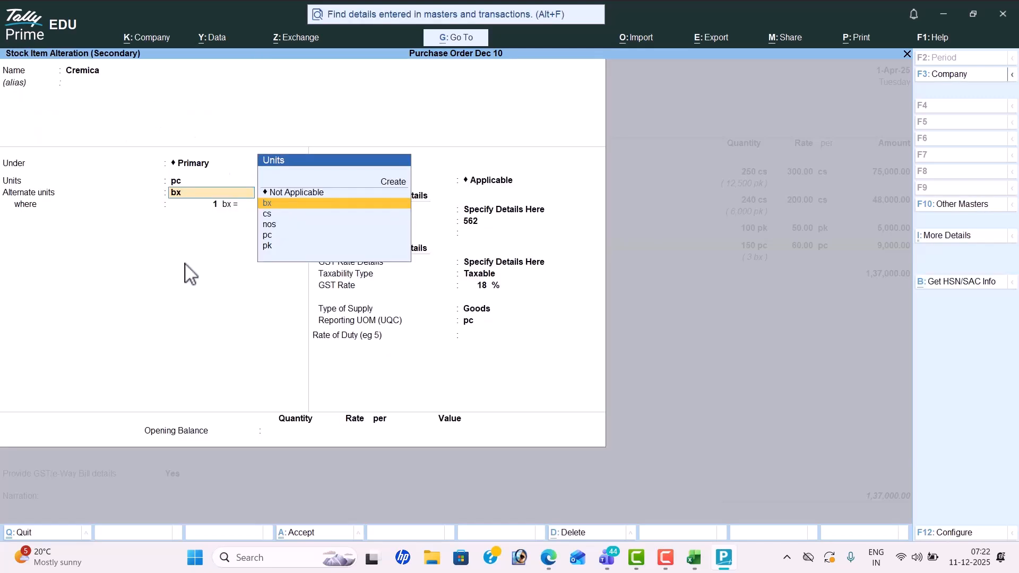
- Alter the alternate unit bx to use 2 decimal places and save both the unit and the Cremica item
key("ctrl+Return")
key("Return")
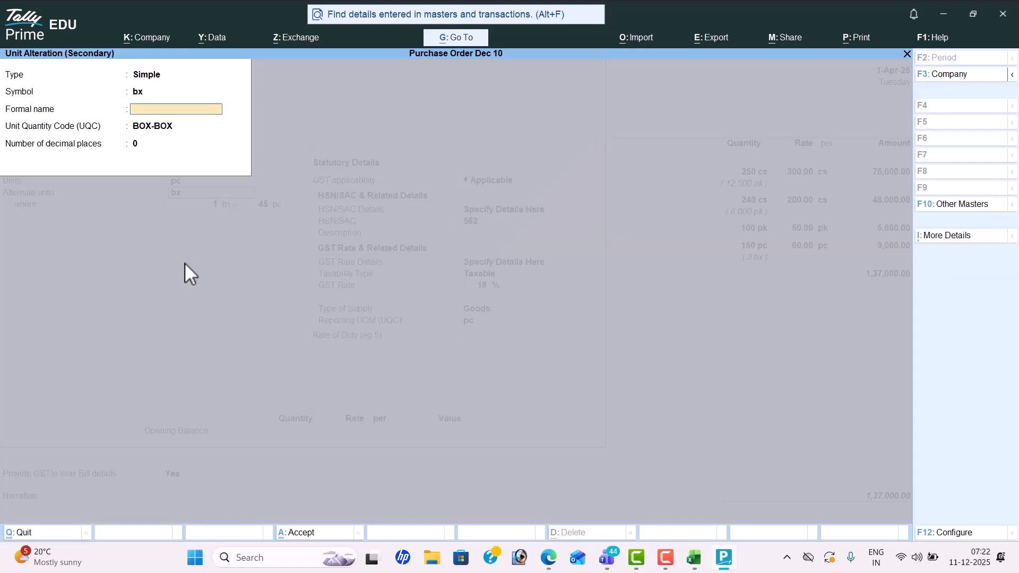
key("Return")
key("Return")
type("2")
key("Return")
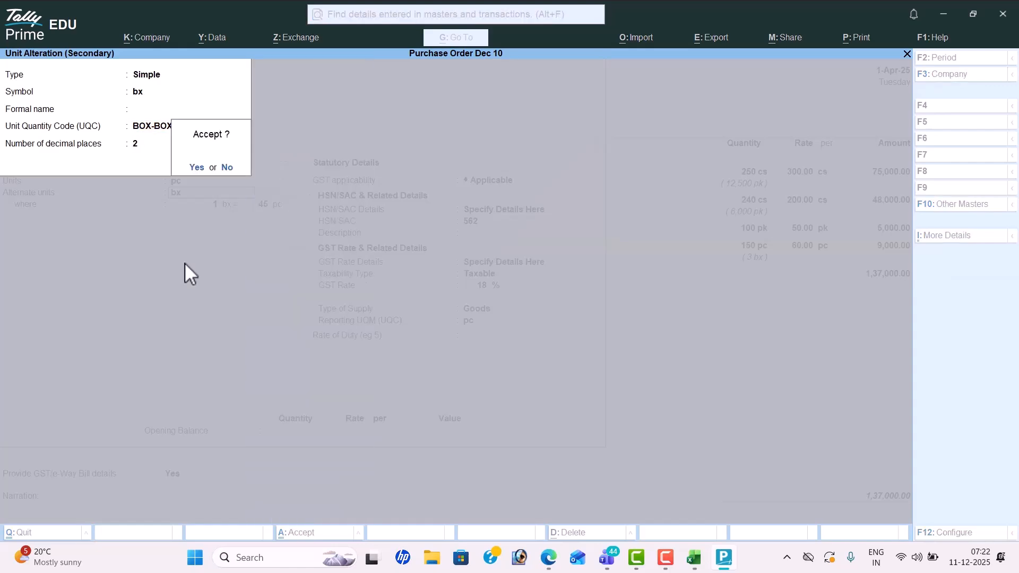
key("Return")
key("ctrl+a")
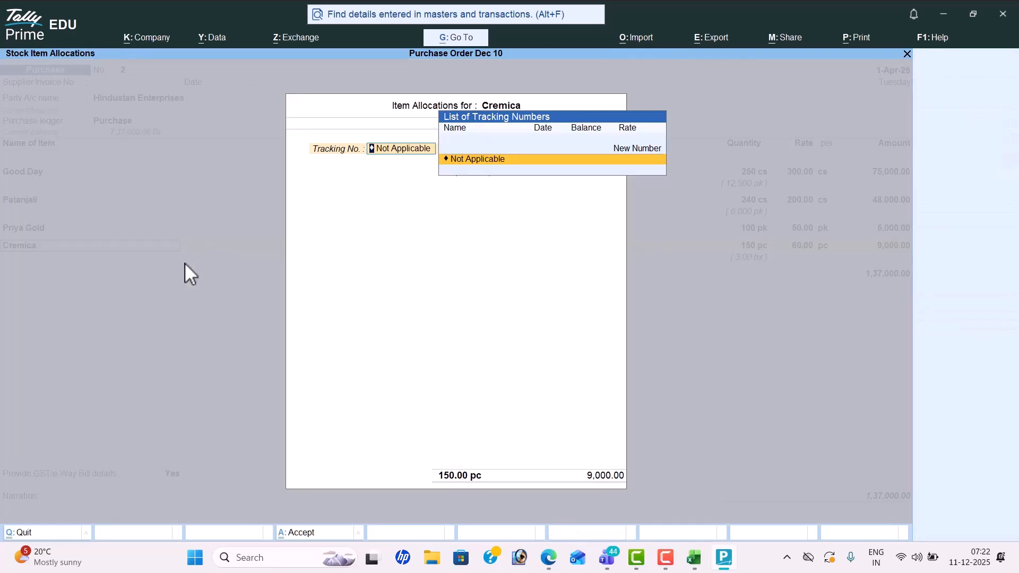
- Re-enter Cremica's allocation as 150 pc at 60 per pc, checking the rate in the PDF
key("Return")
key("Return")
key("BackSpace")
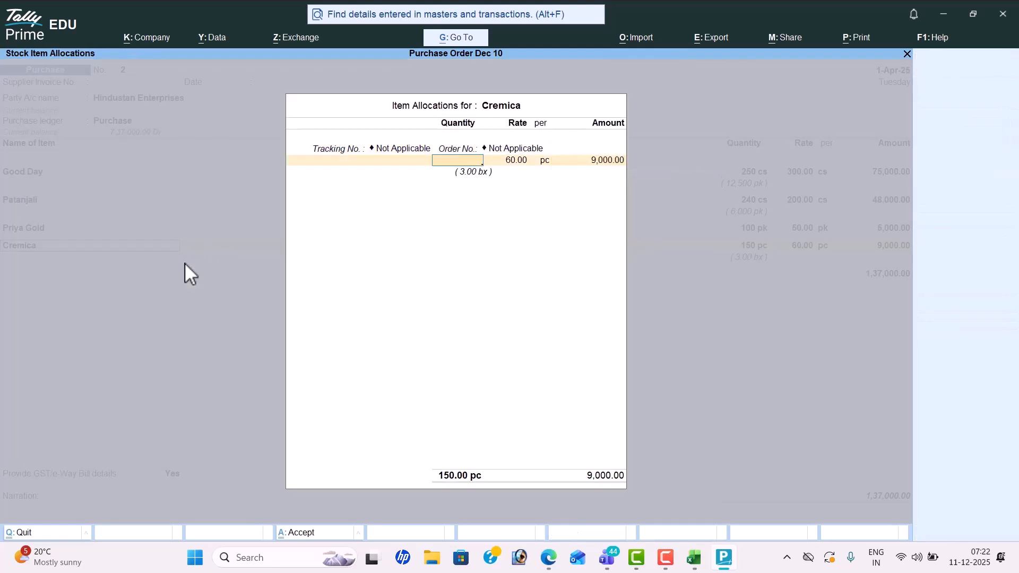
type("150")
key("Return")
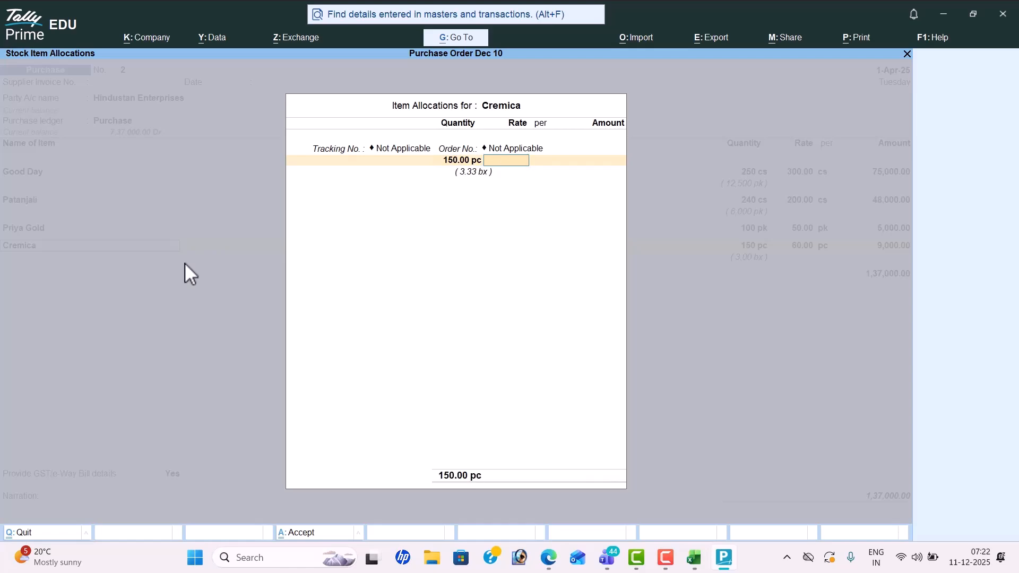
key("alt+Tab")
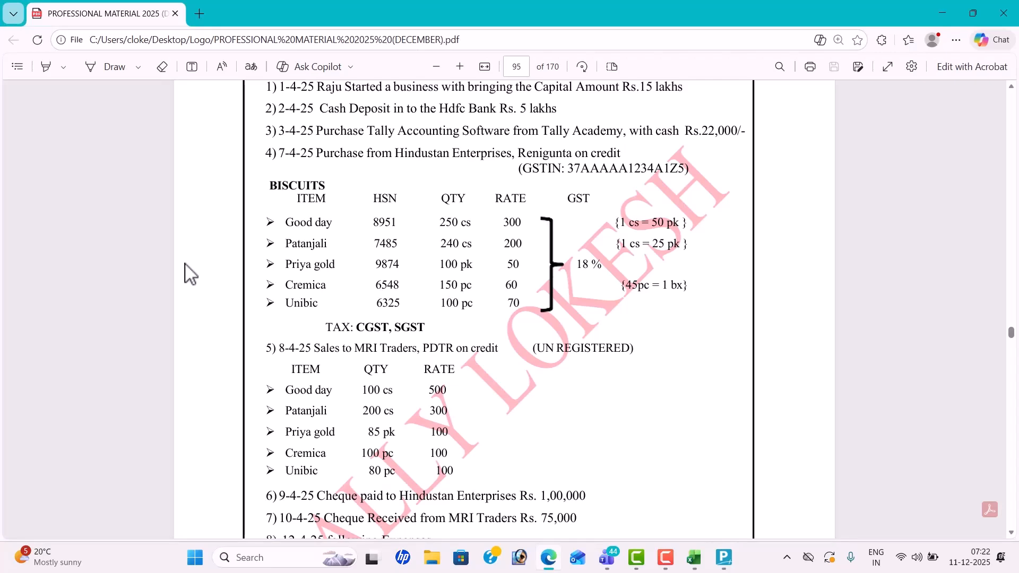
key("alt+Tab")
type("60")
key("Return")
key("Return")
key("Return")
key("Return")
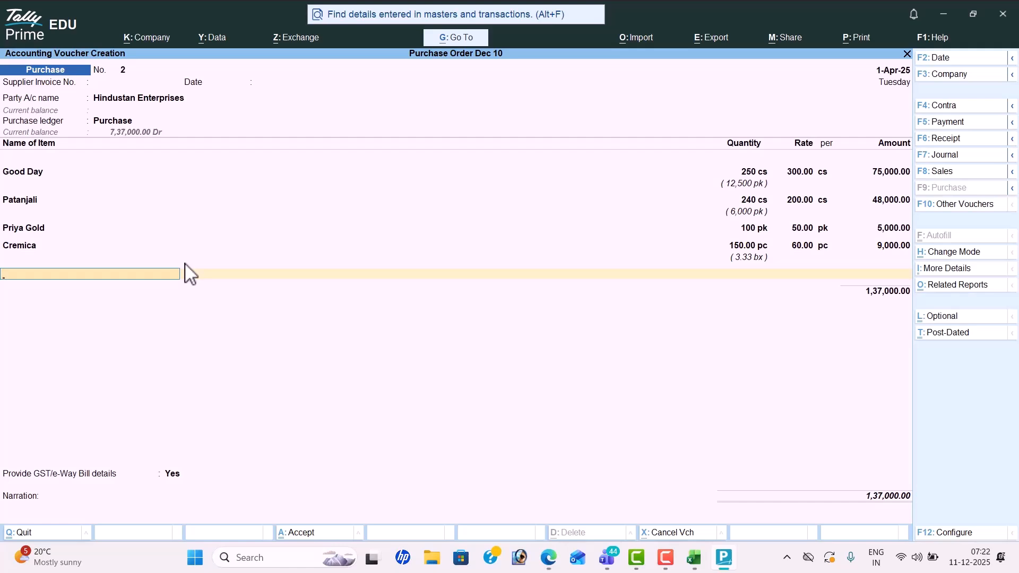
- Check the next item in the PDF and start a new stock item named Unibic under Primary
key("alt+c")
key("alt+Tab")
key("alt+Tab")
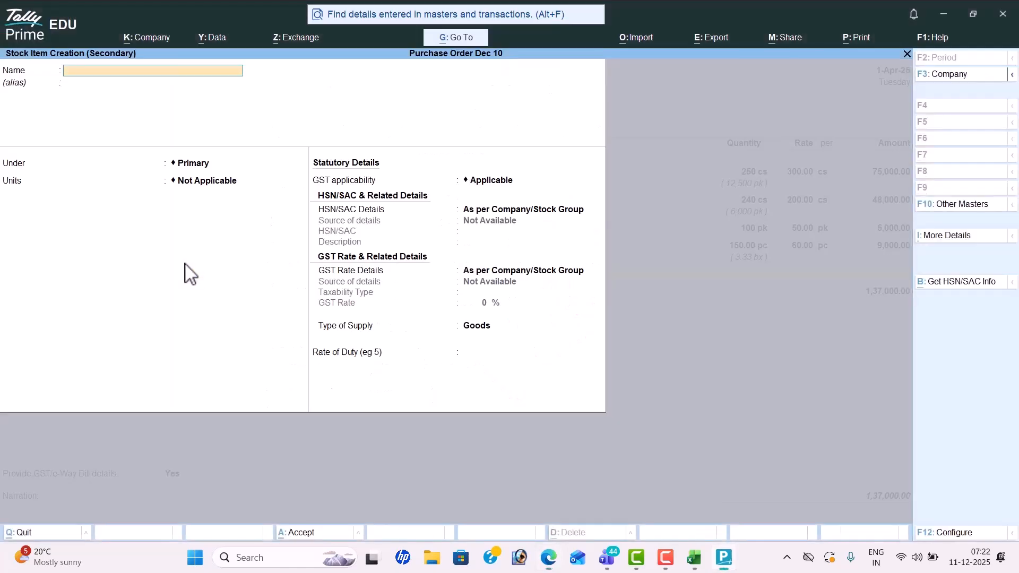
type("U")
key("Return")
key("Return")
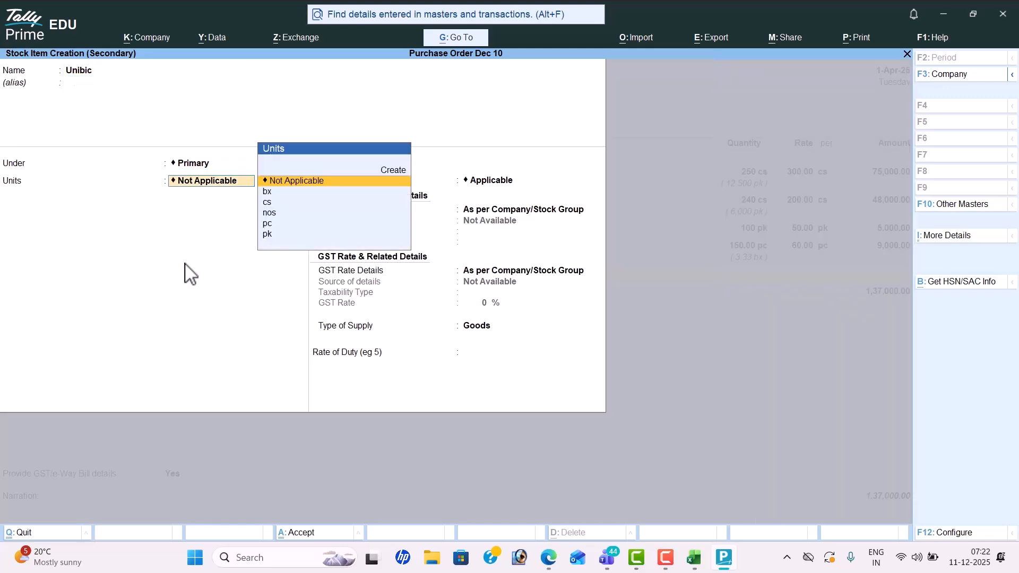
- Check Unibic's unit in the PDF and set its unit to pc with no alternate unit
key("alt+Tab")
key("alt+Tab")
key("Down")
key("Down")
key("Down")
key("Down")
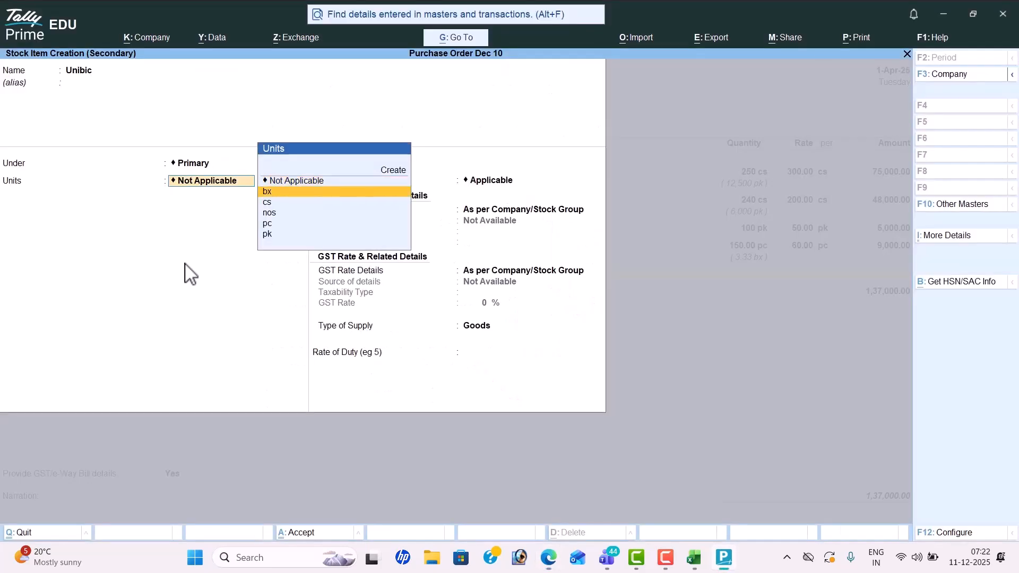
key("Return")
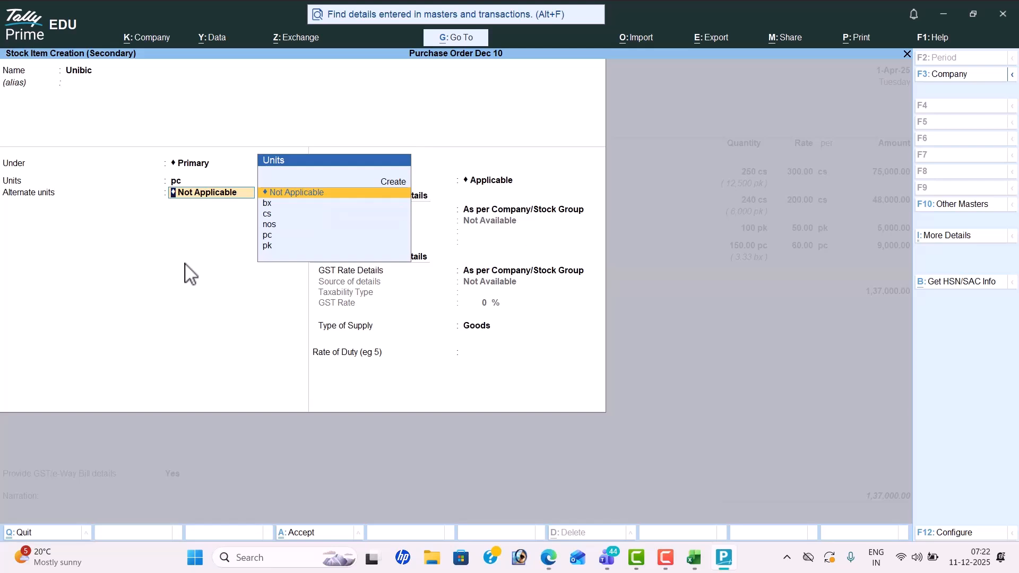
key("Return")
- Specify Unibic's HSN/SAC details directly in the item, with the code 65455
key("Return")
key("Return")
type("65455")
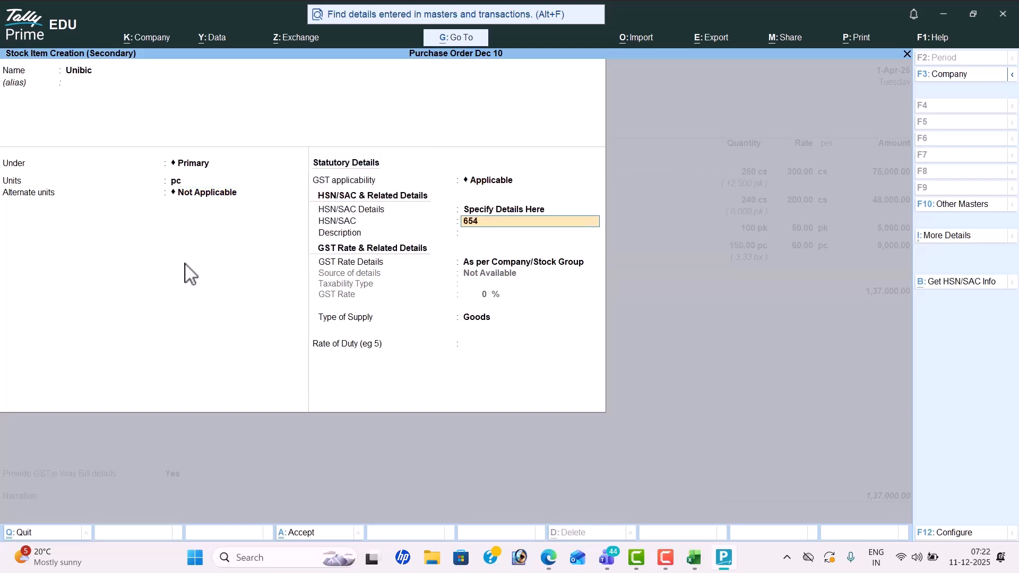
key("Return")
key("Return")
- Specify Unibic's GST rate details as Taxable at 18% and save the stock item
key("Down")
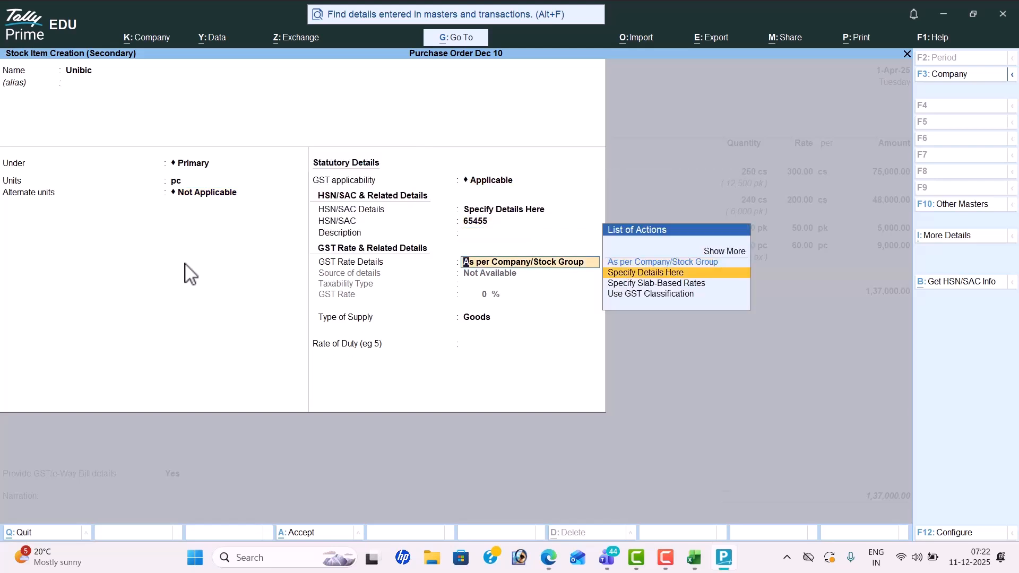
key("Return")
key("Return")
key("Return")
key("Return")
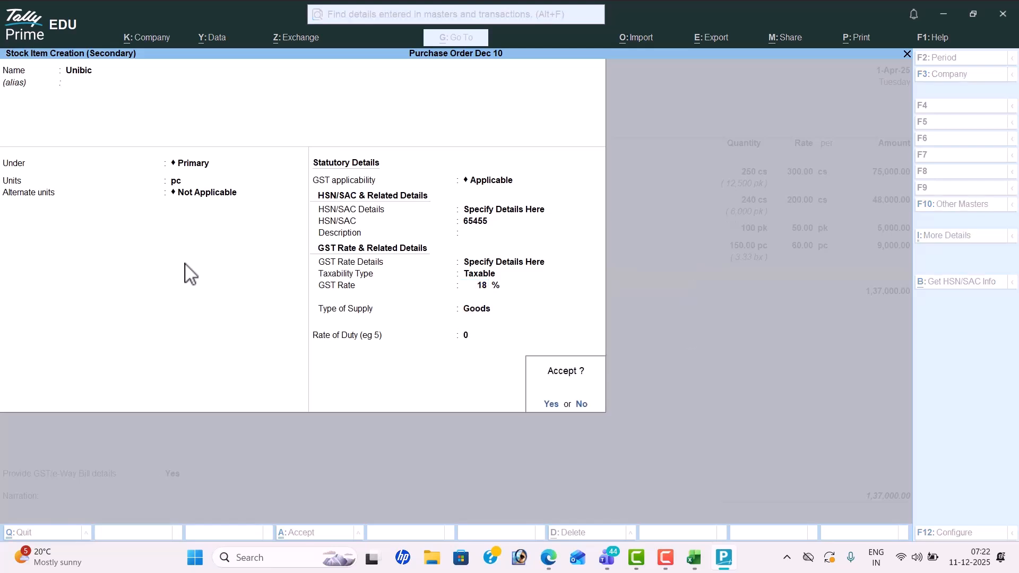
key("Return")
- Enter Unibic's purchase from the PDF as 100 pc at 70 per pc, with tracking and order numbers Not Applicable
key("Return")
key("Return")
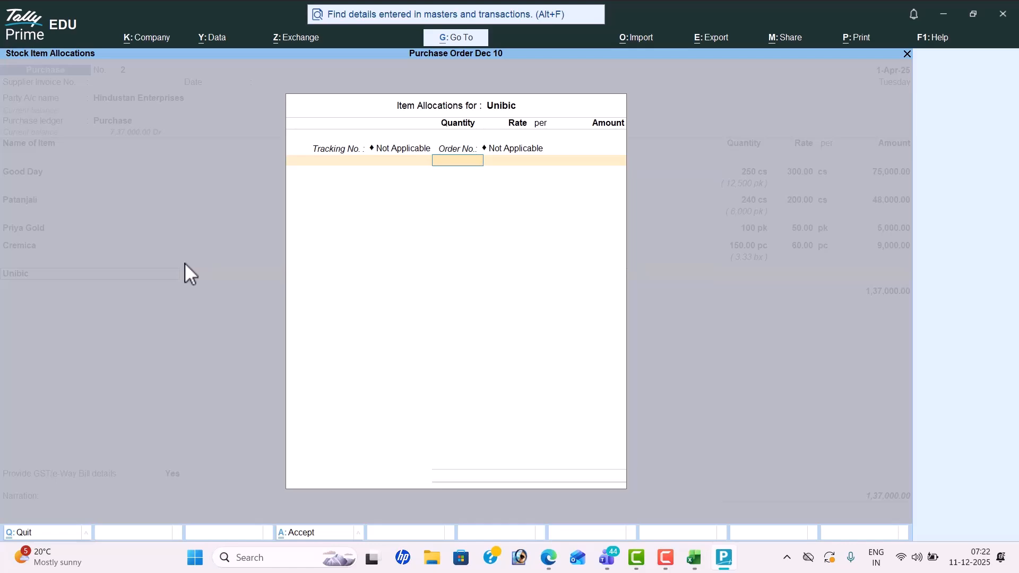
key("alt+Tab")
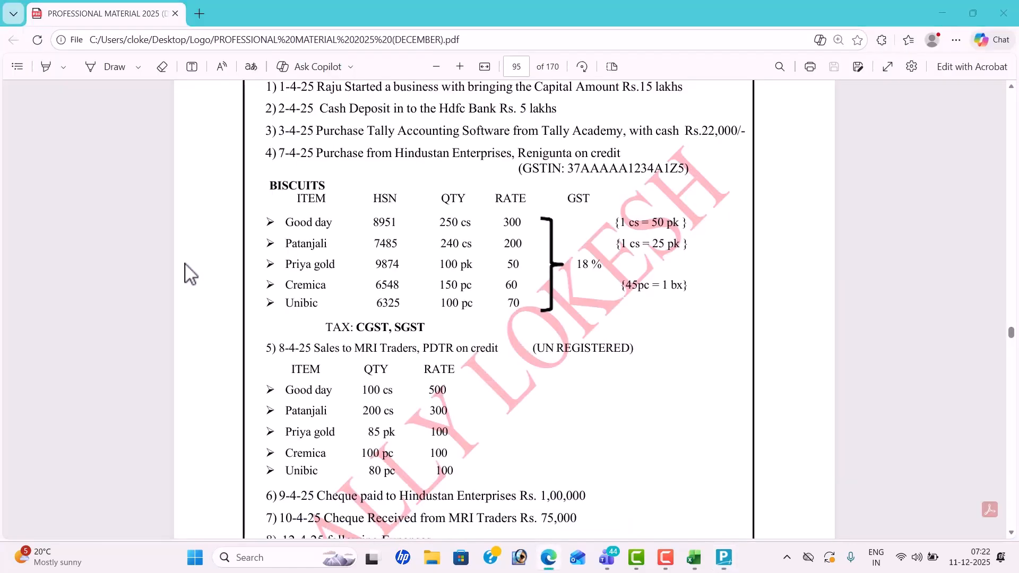
key("alt+Tab")
type("100")
key("Return")
type("70")
key("Return")
key("Return")
key("Return")
key("Return")
- Add the CGST and SGST tax ledgers below the purchased items
type("cg")
key("Return")
key("Return")
type("sg")
key("Return")
key("Return")
- Leave the e-Way Bill details blank, set Provide GST/e-Way Bill details to No, and save the purchase voucher
key("Return")
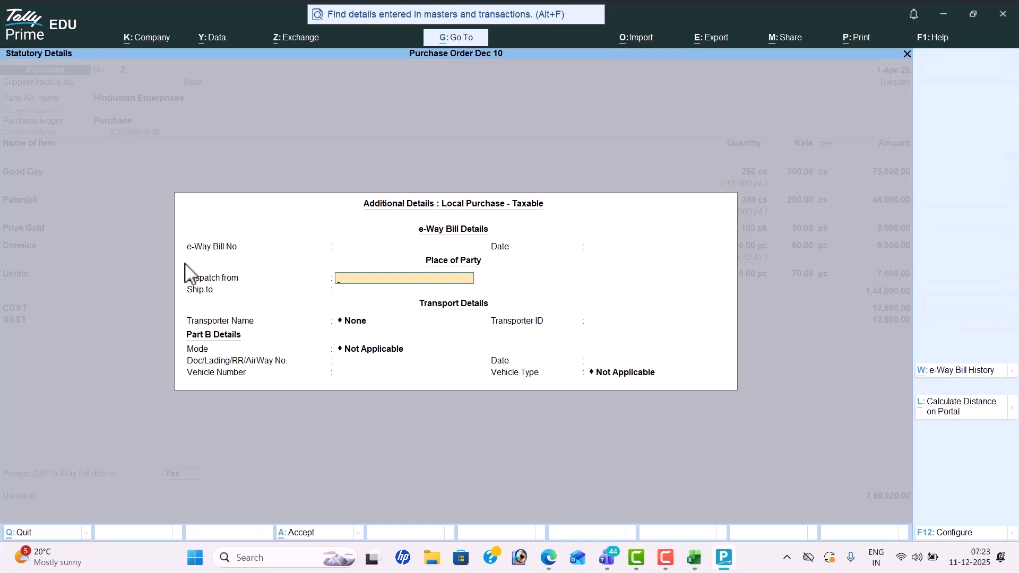
key("BackSpace")
key("BackSpace")
key("BackSpace")
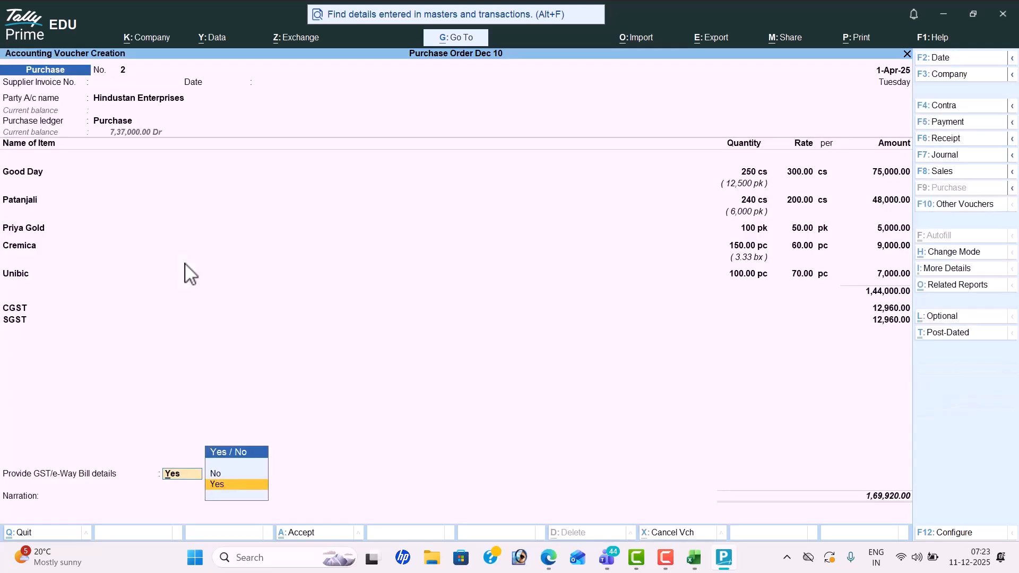
key("n")
key("Return")
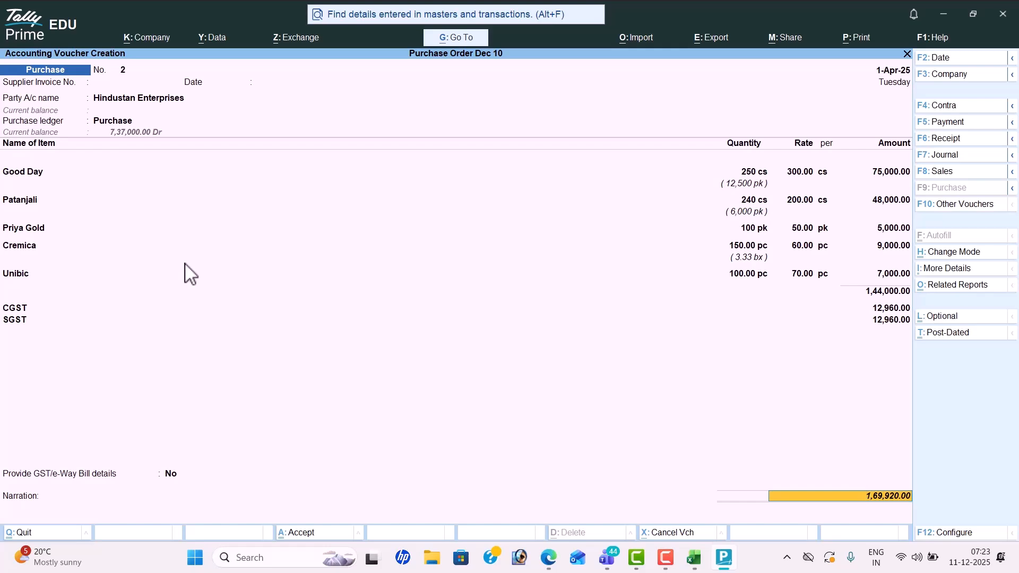
key("Return")
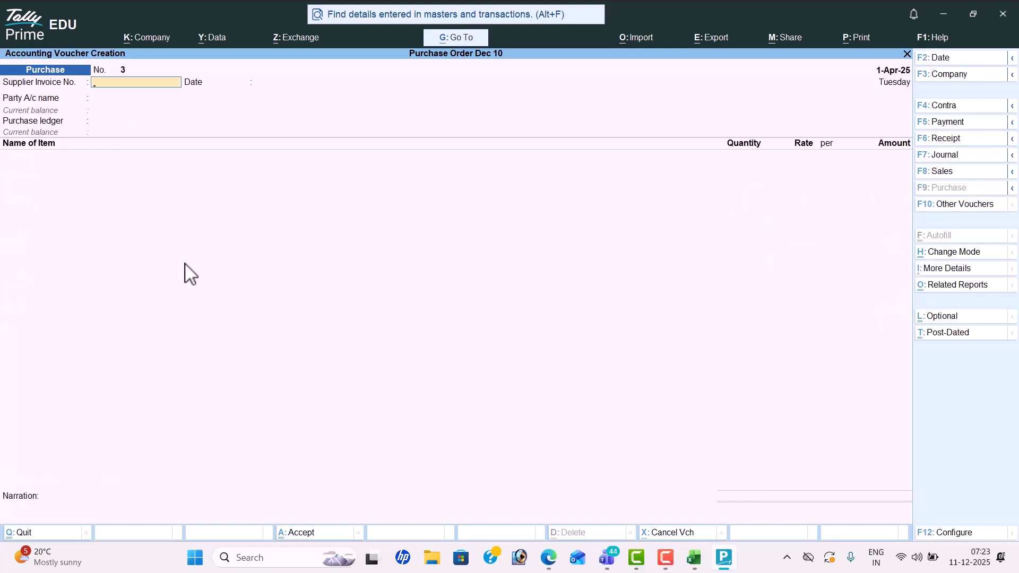
- Switch to the PDF and review the Waltair Hotels exercise's transactions for wheat, chapati and oil
key("alt+Tab")
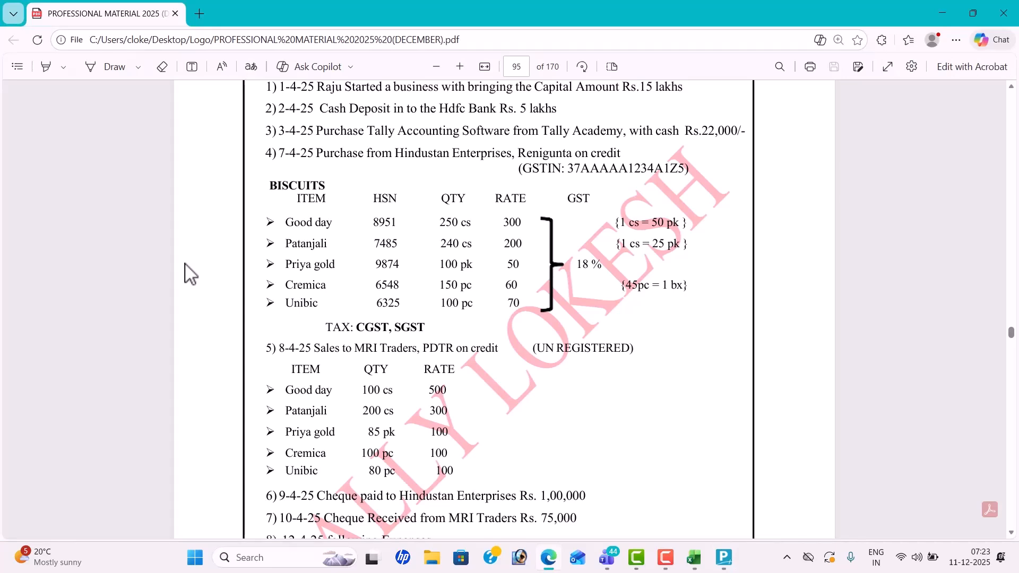
scroll(190, 273, "down", 2)
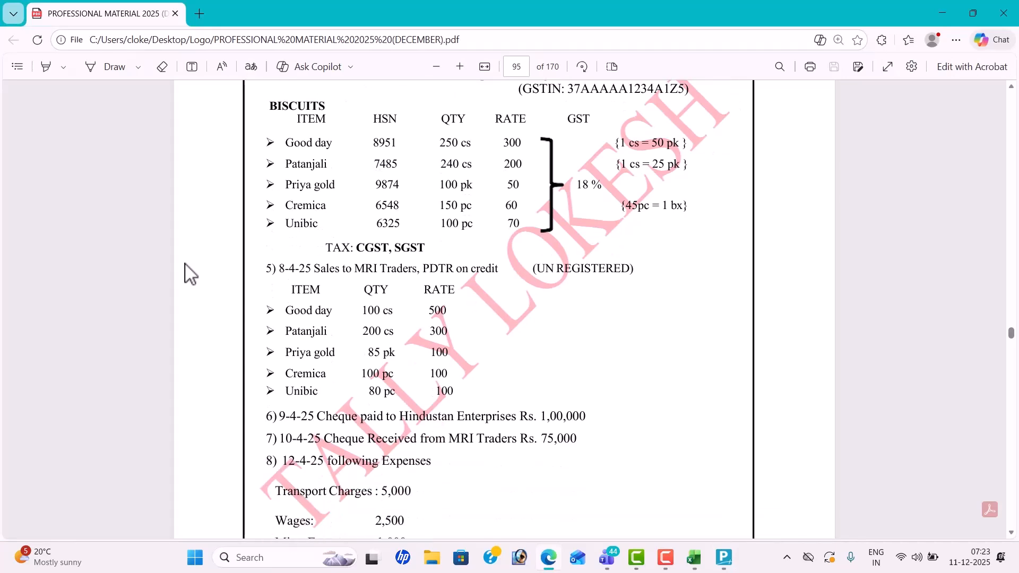
scroll(190, 274, "down", 2)
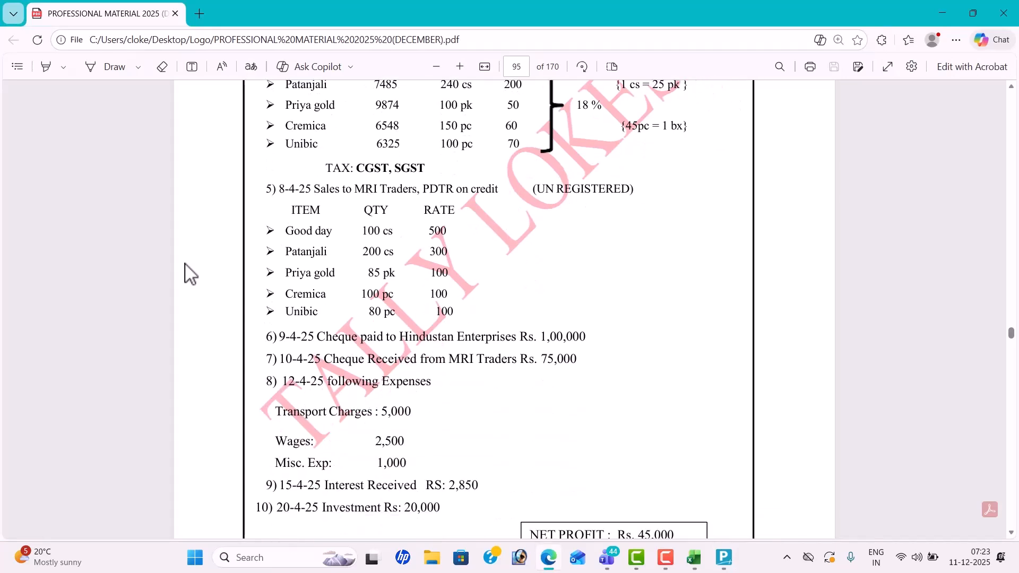
scroll(190, 273, "down", 12)
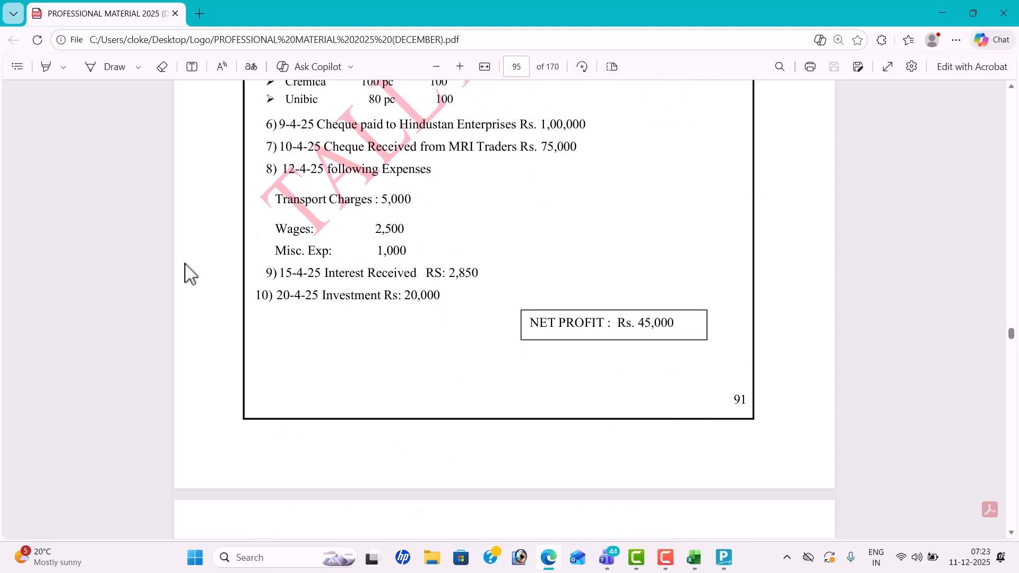
scroll(190, 273, "down", 2)
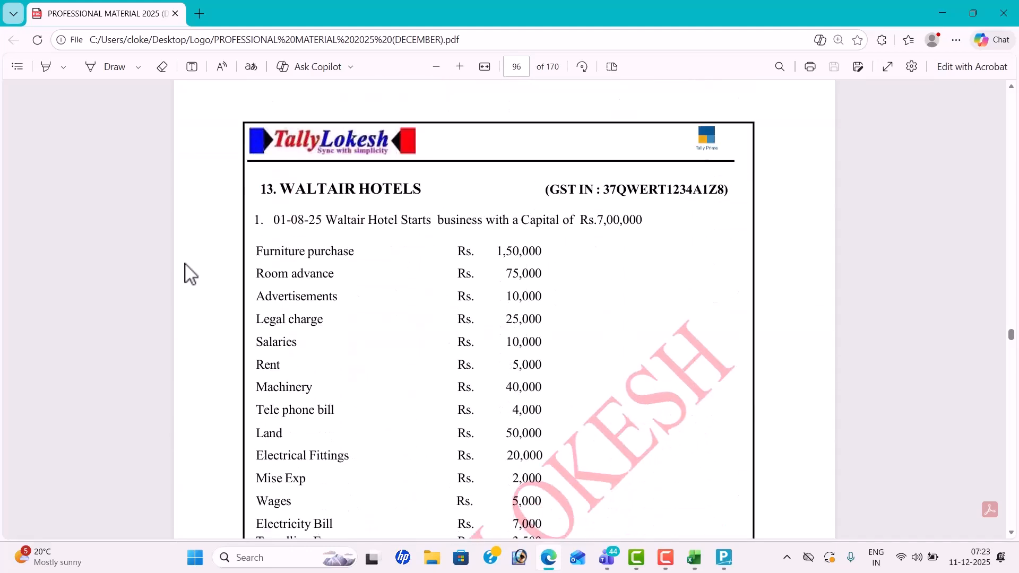
scroll(190, 274, "down", 2)
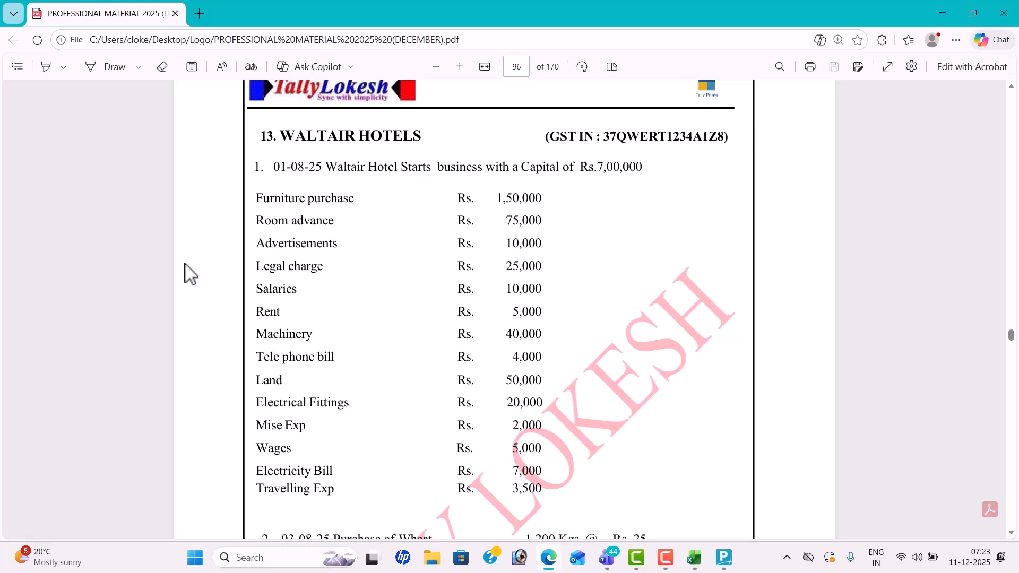
scroll(190, 273, "down", 1)
scroll(190, 273, "down", 9)
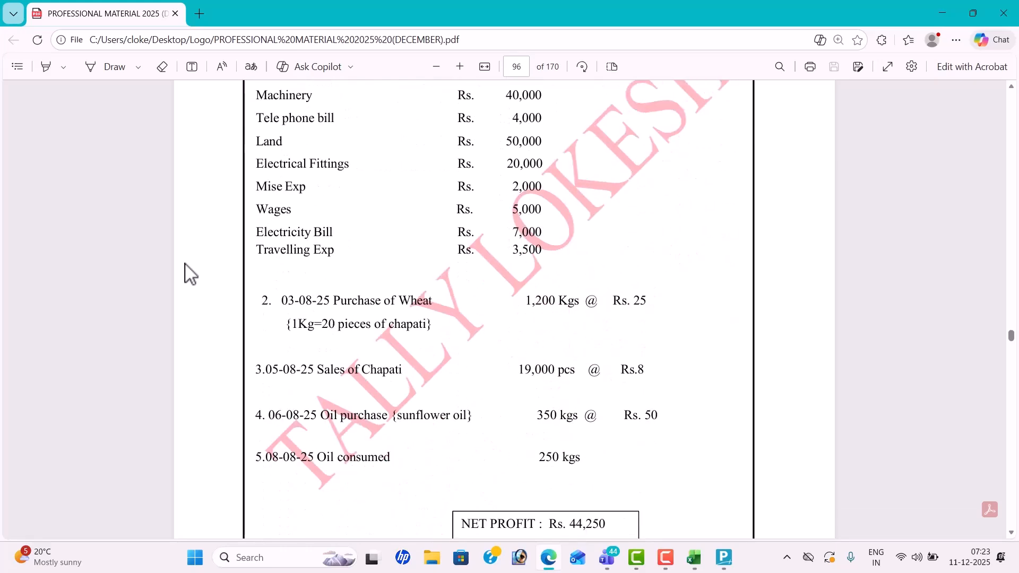
scroll(190, 273, "down", 2)
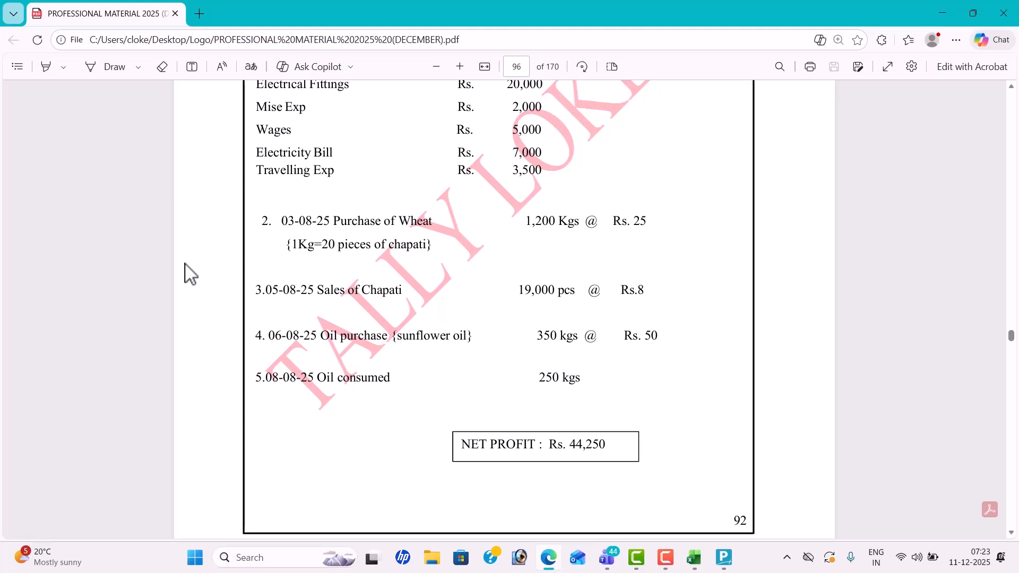
- Switch back to TallyPrime and set the purchase voucher's party account to Cash and its purchase ledger to Purchase
key("alt+Tab")
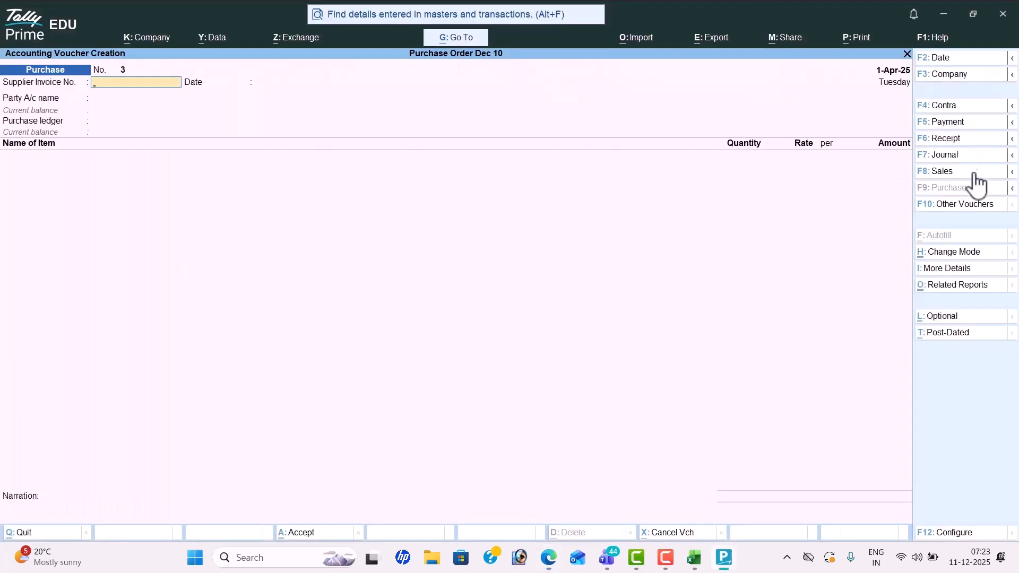
key("Return")
key("Return")
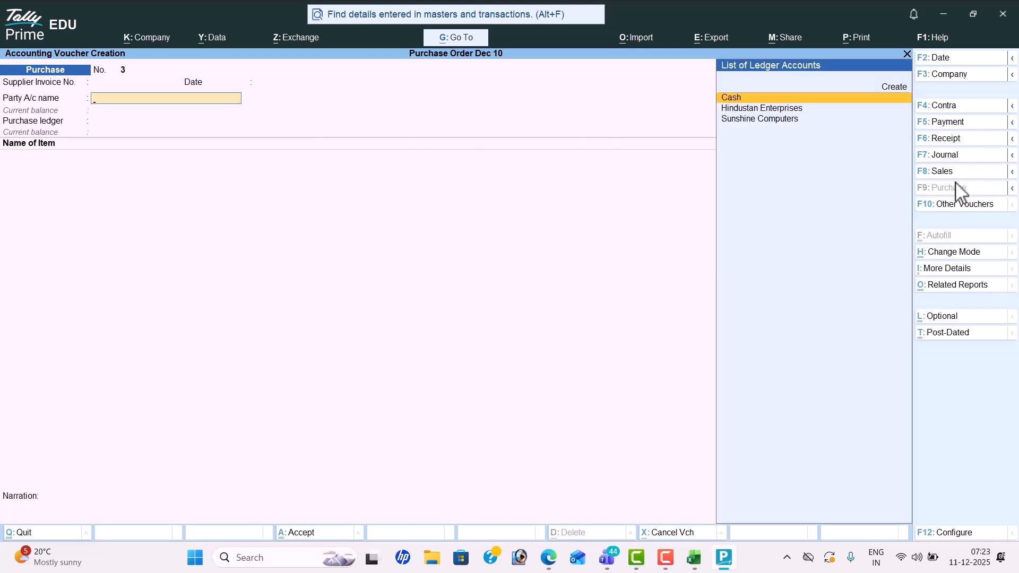
key("alt+c")
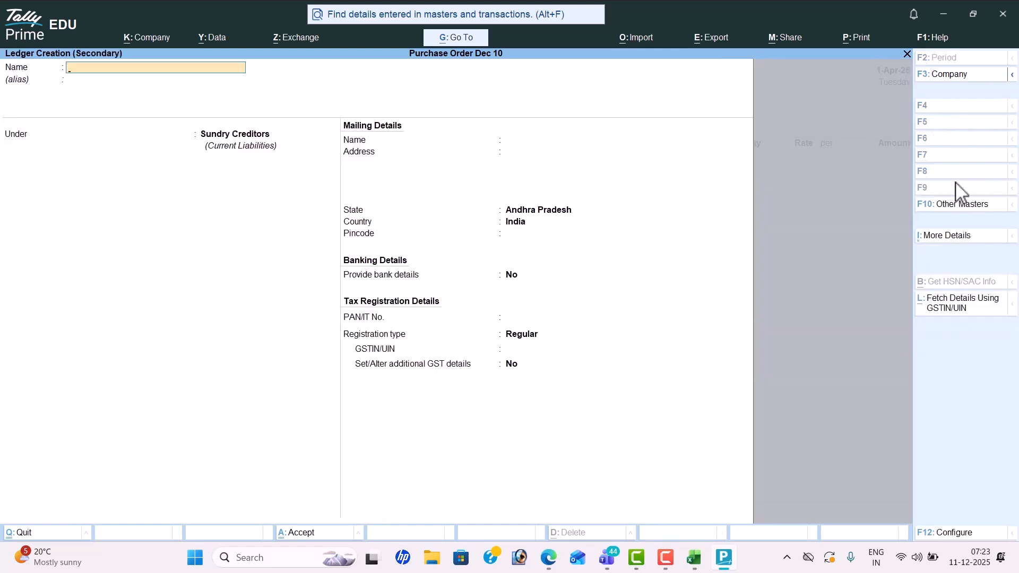
key("Escape")
key("Return")
key("ctrl+a")
key("ctrl+a")
key("Return")
- Start a new stock item from the voucher, named Wheat and placed under Primary
key("alt+c")
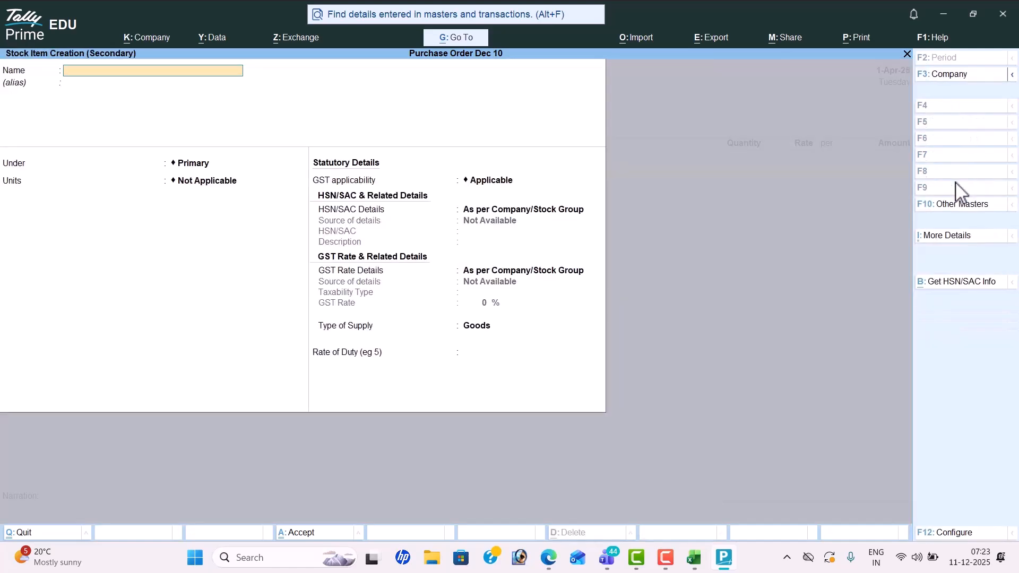
key("alt+Tab")
key("alt+Tab")
type("Wheat")
key("Return")
key("Return")
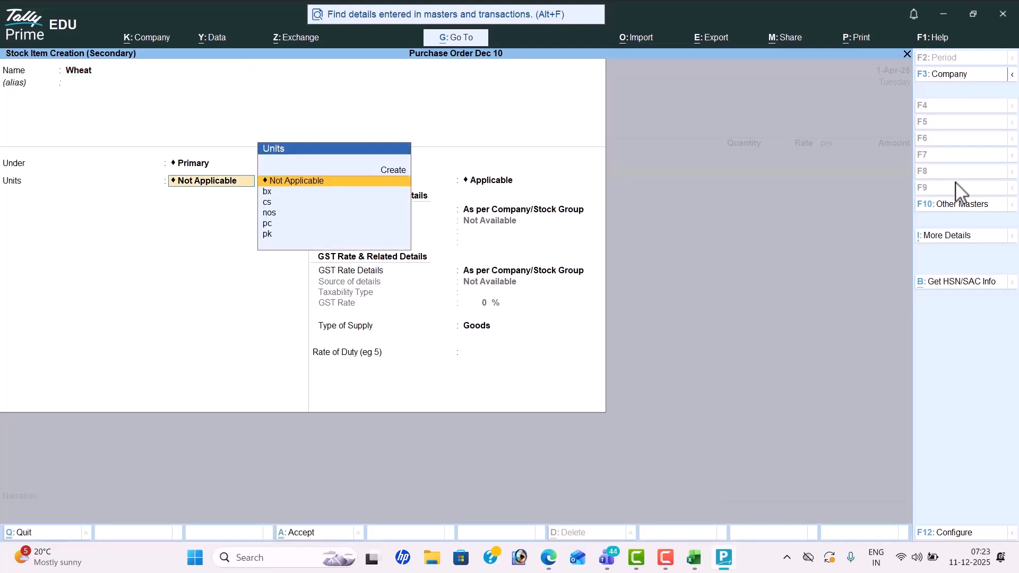
- Create the simple unit kgs with UQC KGS-KILOGRAMS and 0 decimal places for Wheat, and save the stock item
key("alt+Tab")
key("alt+Tab")
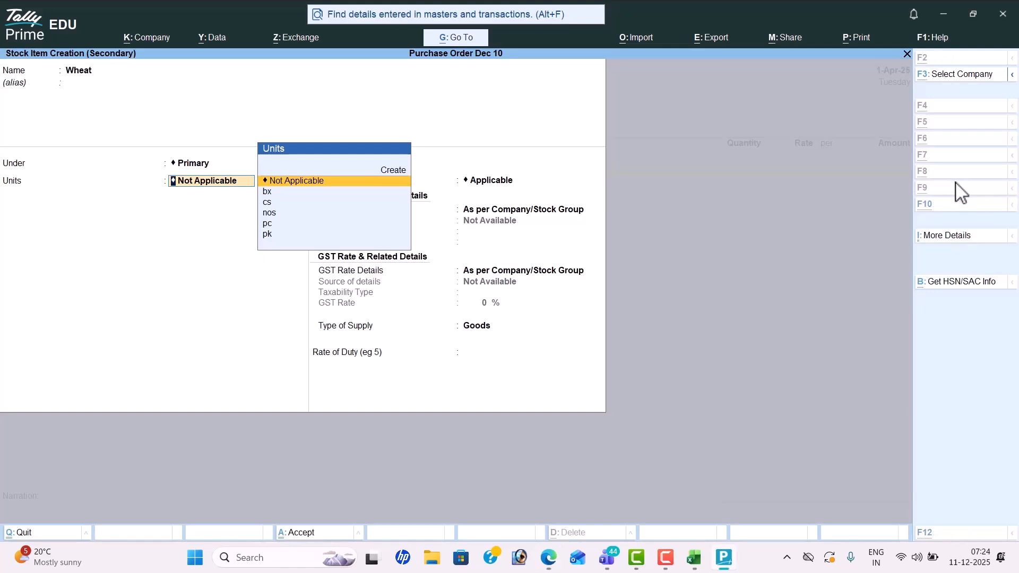
key("alt+c")
type("kgs")
key("Return")
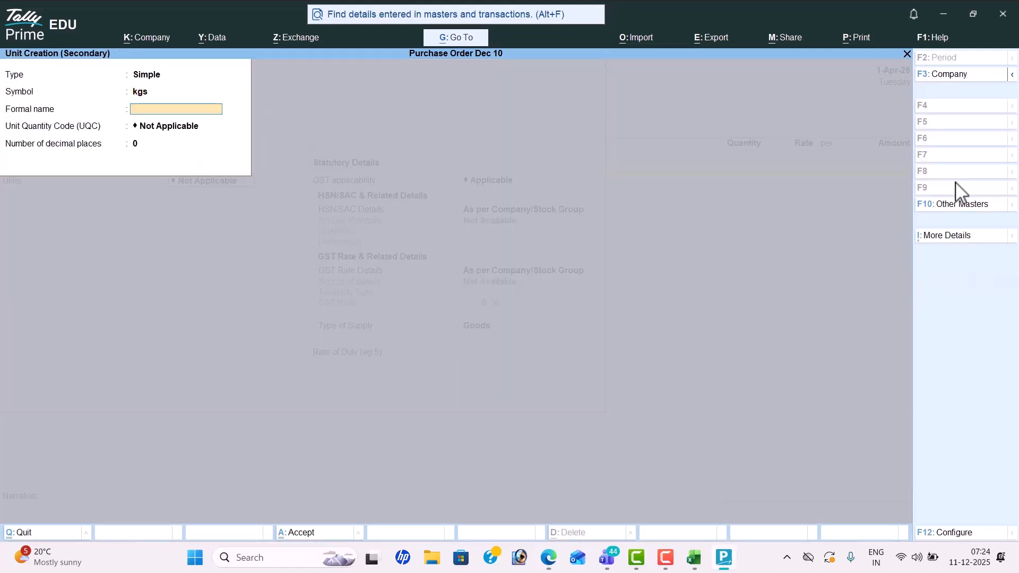
key("Return")
type("ks")
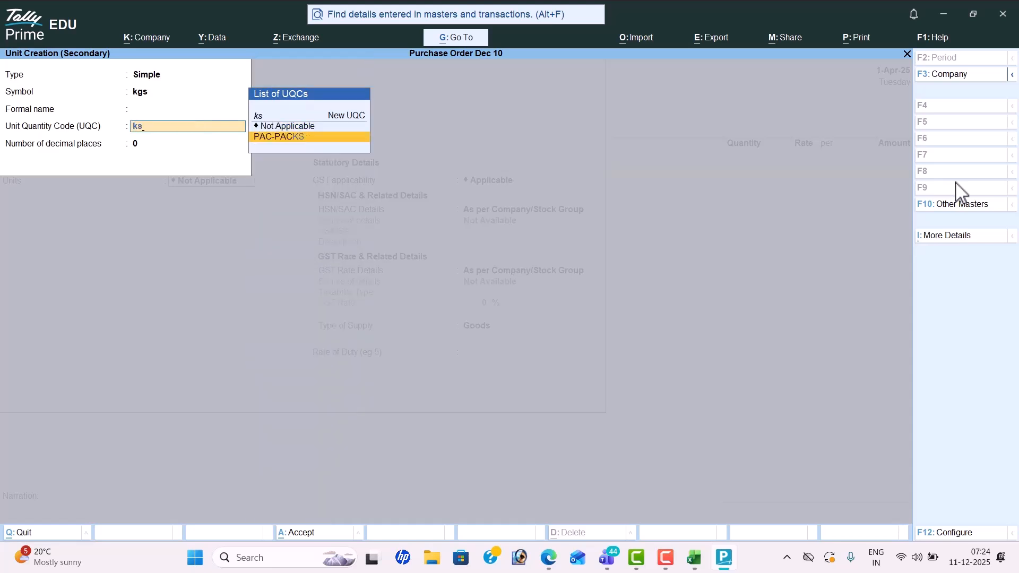
key("BackSpace")
type("il")
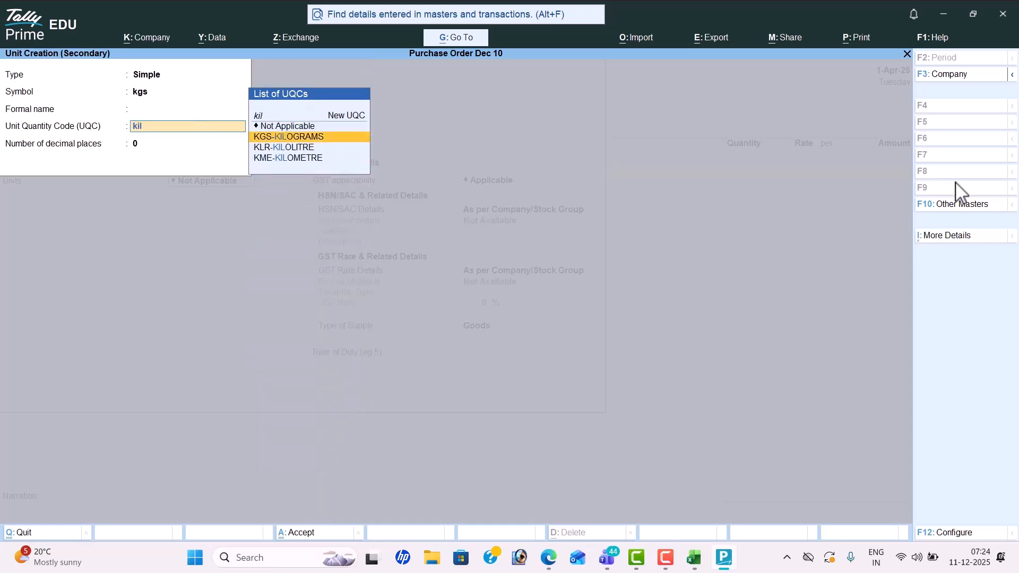
key("Up")
key("Return")
key("Return")
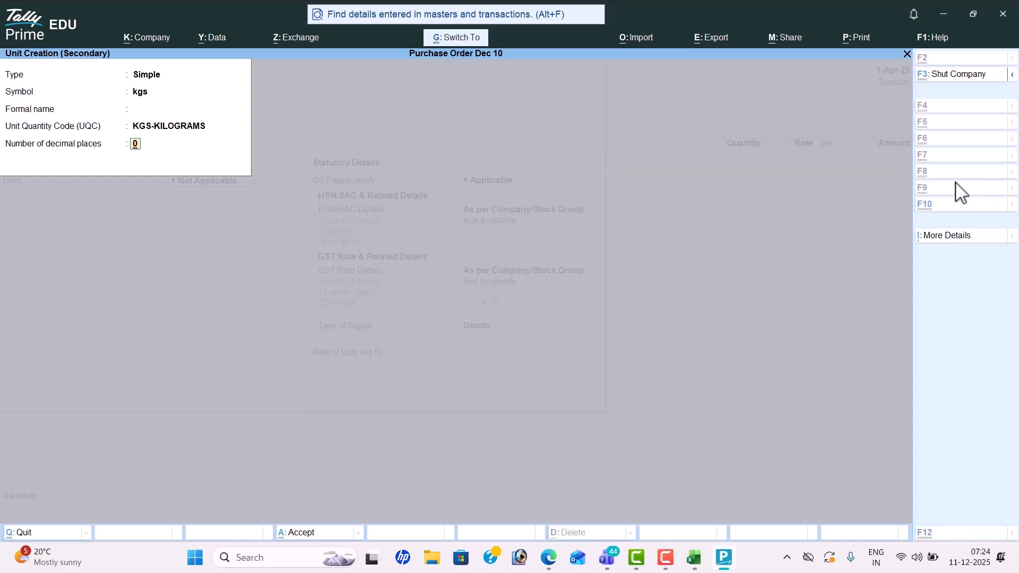
key("Return")
key("ctrl+a")
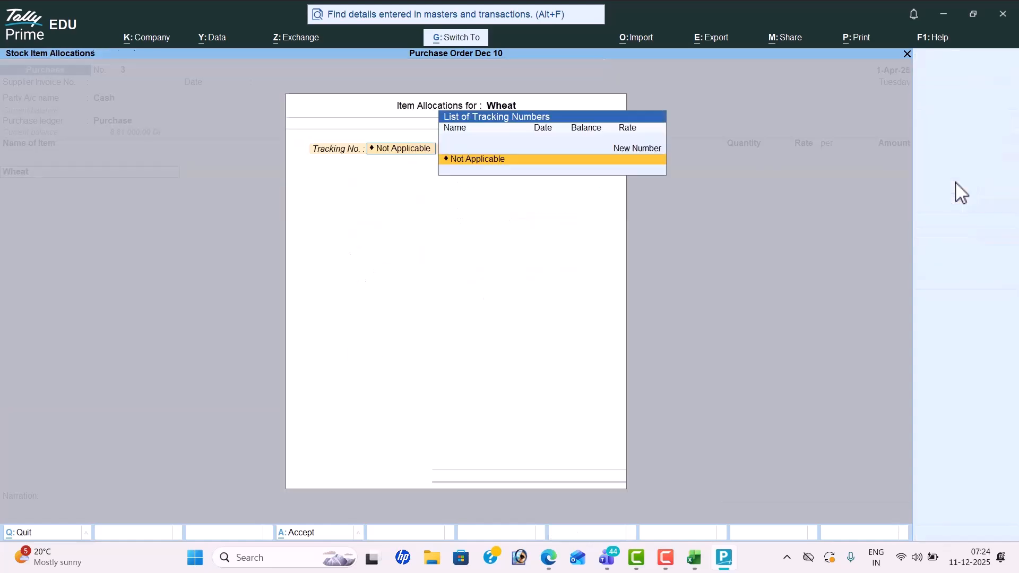
- Enter Wheat's purchase from the PDF as 1,200 kgs at 25 per kg, with tracking and order numbers Not Applicable
key("Return")
key("alt+Tab")
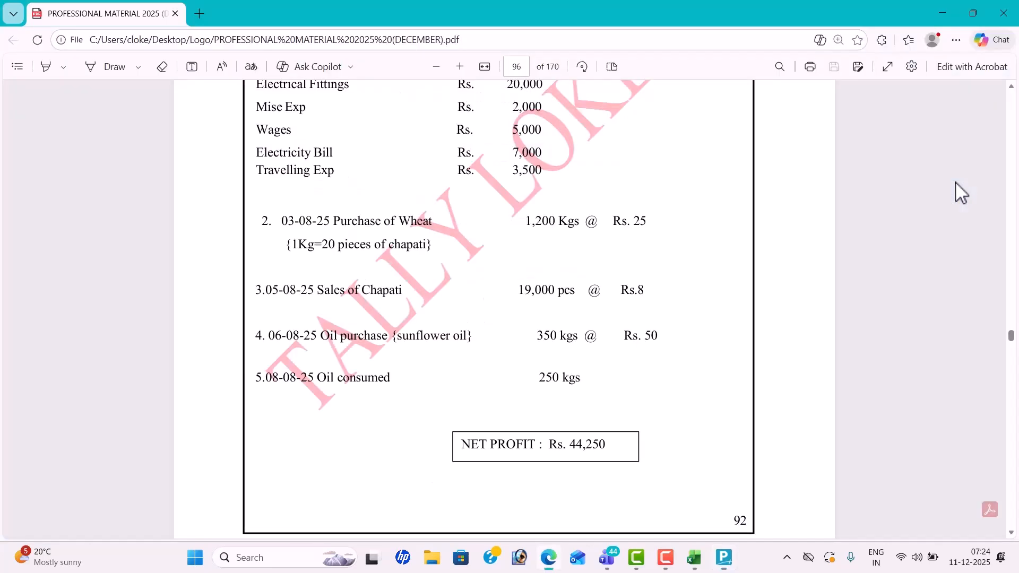
key("alt+Tab")
key("Return")
type("1200")
key("Return")
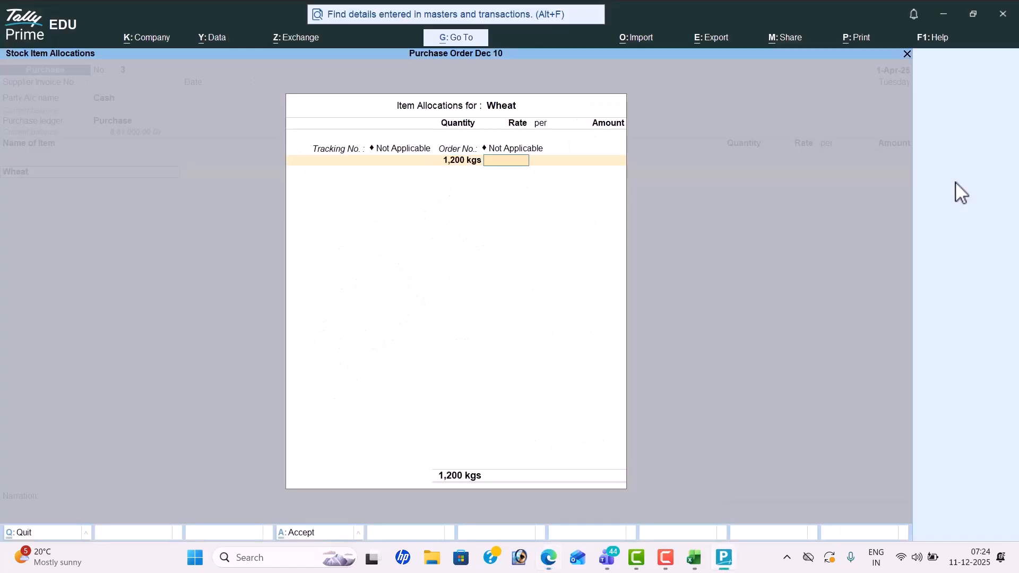
key("alt+Tab")
key("alt+Tab")
type("25")
key("Return")
key("Return")
key("Return")
- Start a second stock item named Oil under Primary, with kgs as its unit
key("alt+c")
type("O")
key("Return")
key("Return")
key("Return")
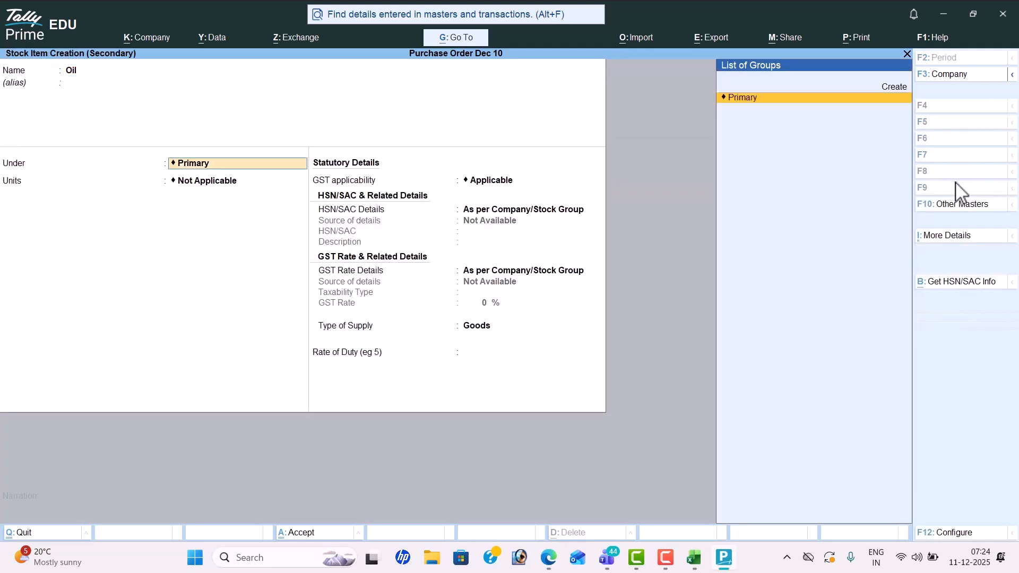
key("Down")
key("Down")
key("Down")
key("Return")
key("Return")
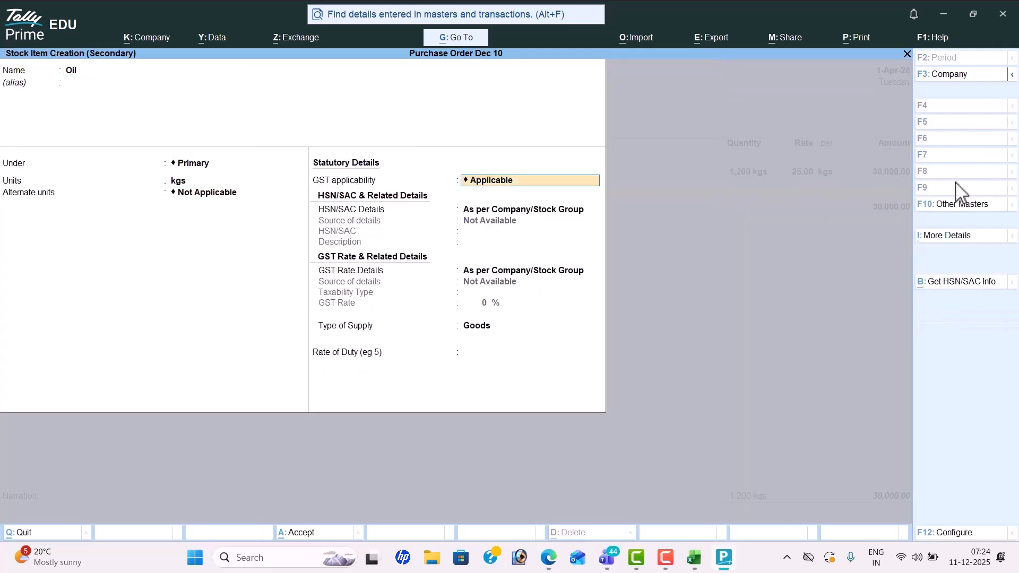
- Set Oil's HSN/SAC details to As per Company/Stock Group and save the stock item
key("Return")
key("Return")
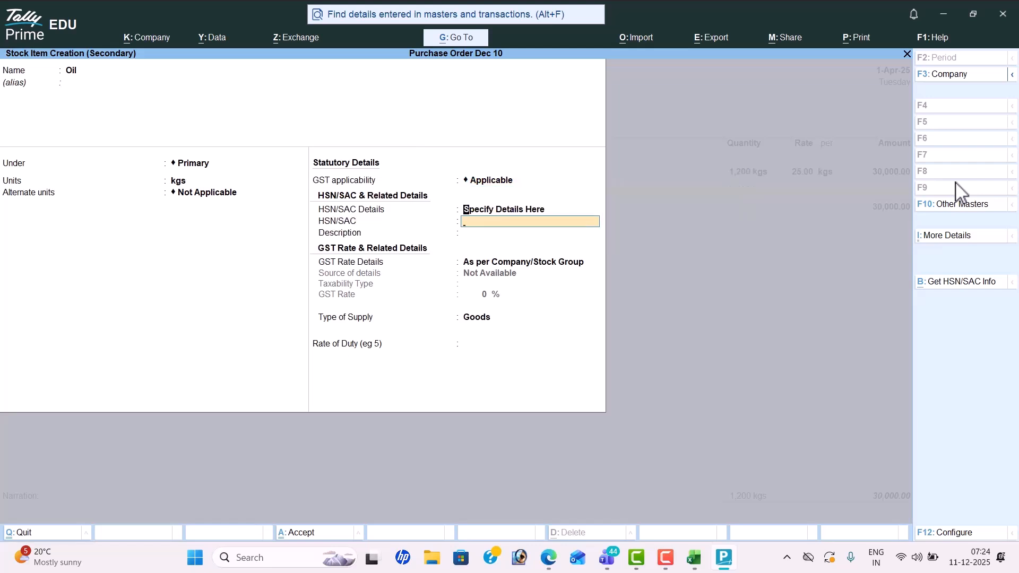
key("BackSpace")
key("Up")
key("Return")
key("ctrl+a")
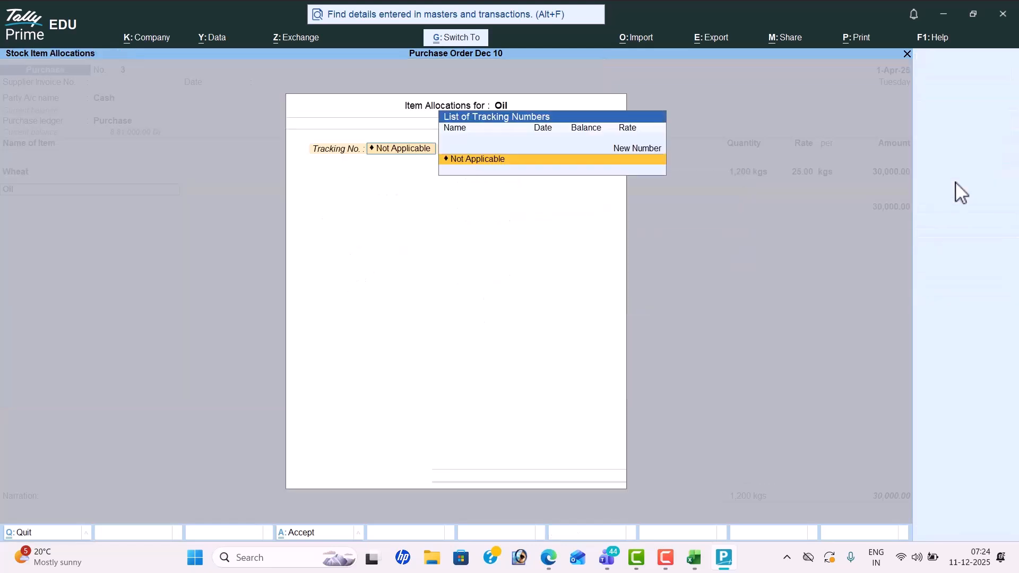
- Enter Oil's quantity from the PDF's sunflower oil purchase as 350 kgs, with tracking and order numbers Not Applicable
key("ctrl+a")
key("BackSpace")
key("Return")
key("Return")
key("alt+Tab")
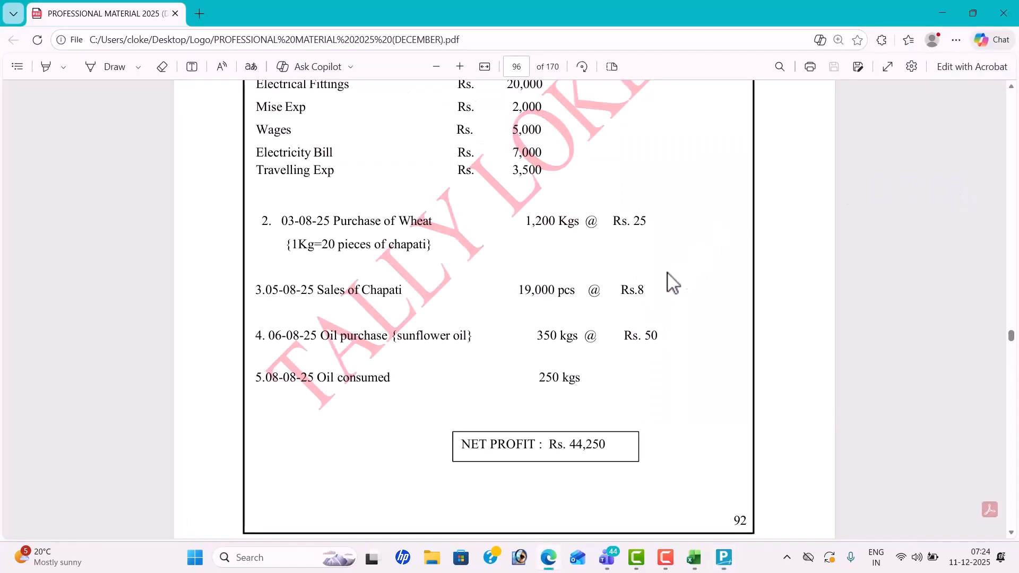
left_click_drag(407, 335, 730, 326)
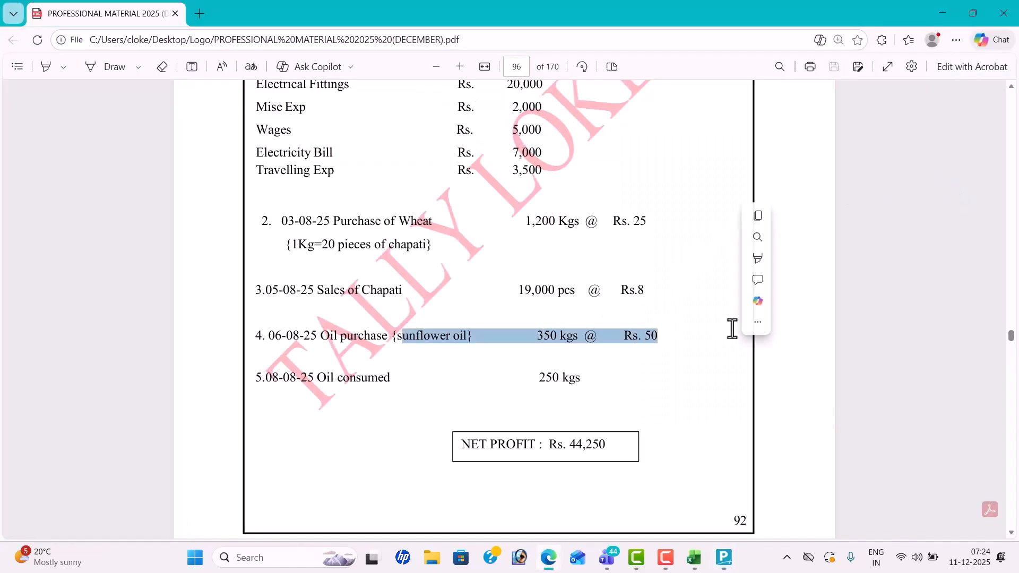
key("alt+Tab")
type("350")
key("Return")
- Set Oil's rate to the PDF's 50 per kg and complete its item allocation
key("alt+Tab")
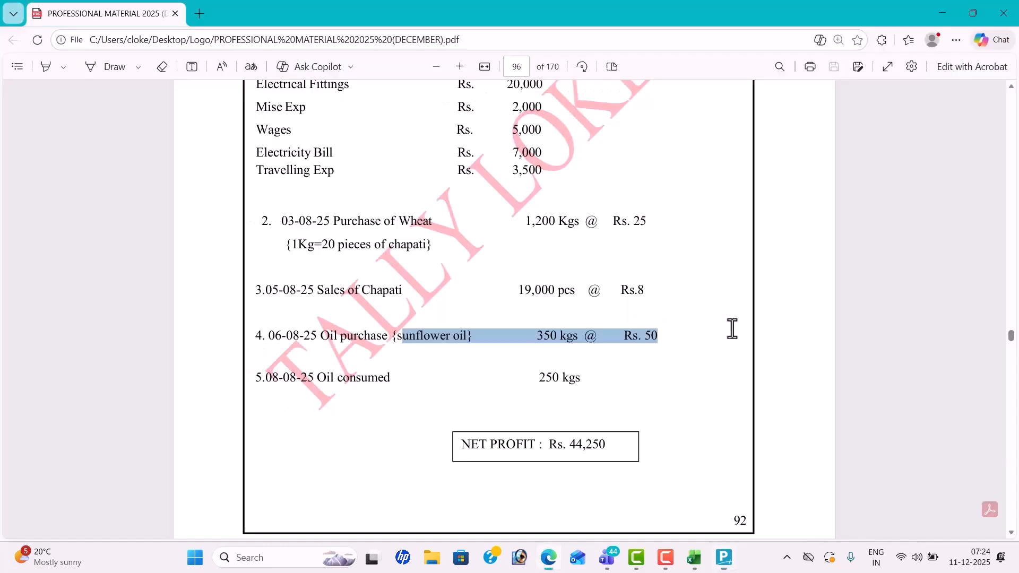
key("alt+Tab")
type("50")
key("Return")
key("Return")
key("Return")
key("Return")
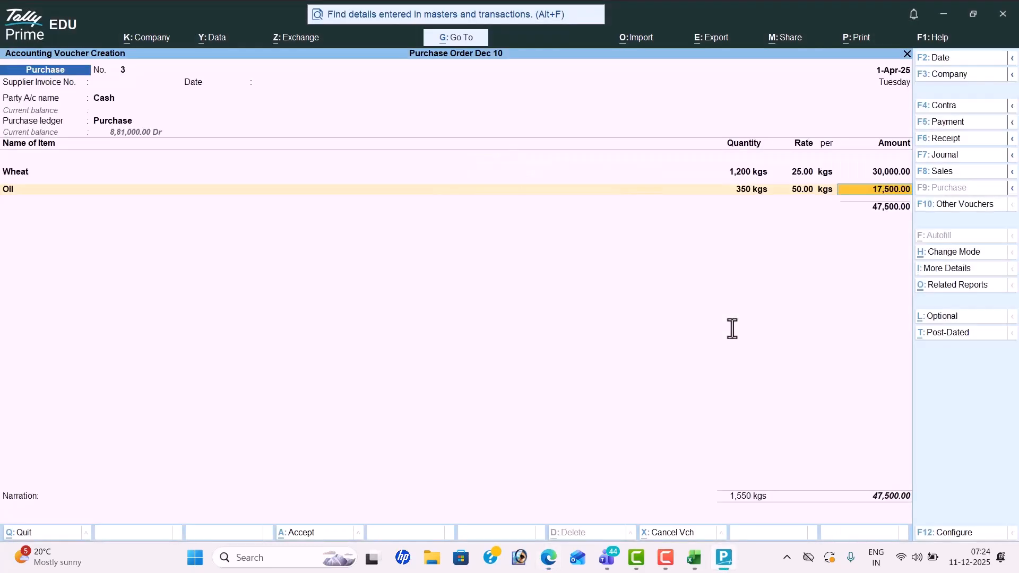
- End the item list, leave the narration blank, and save the Wheat and Oil purchase voucher
key("Return")
key("Return")
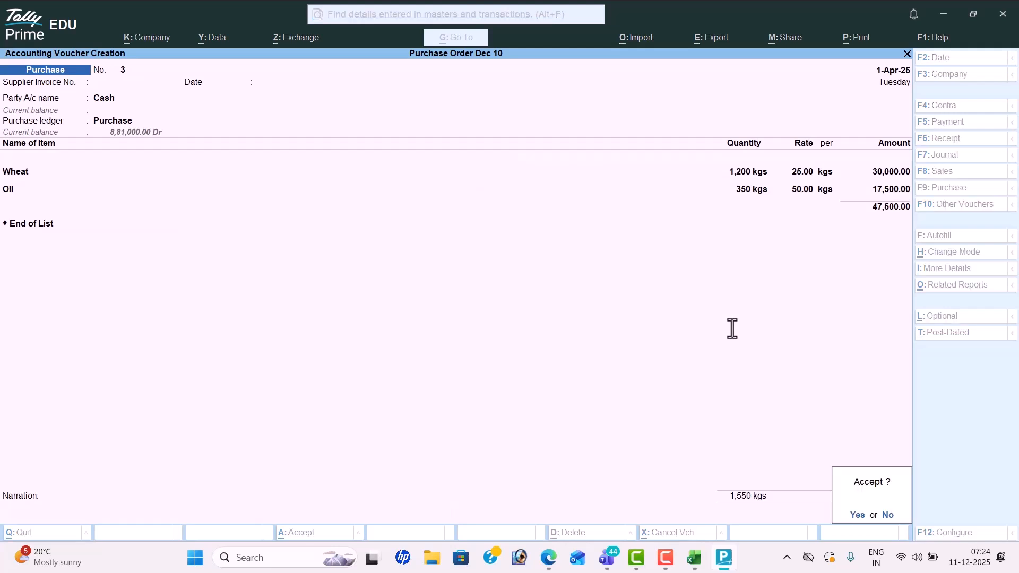
key("Return")
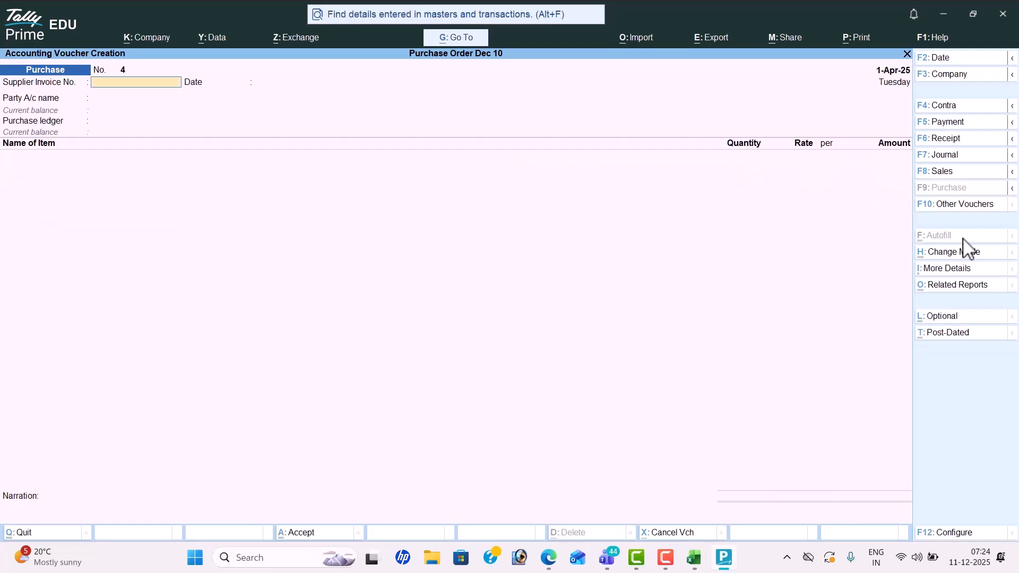
- Change the voucher type to the Stock Journal inventory voucher
left_click(985, 207)
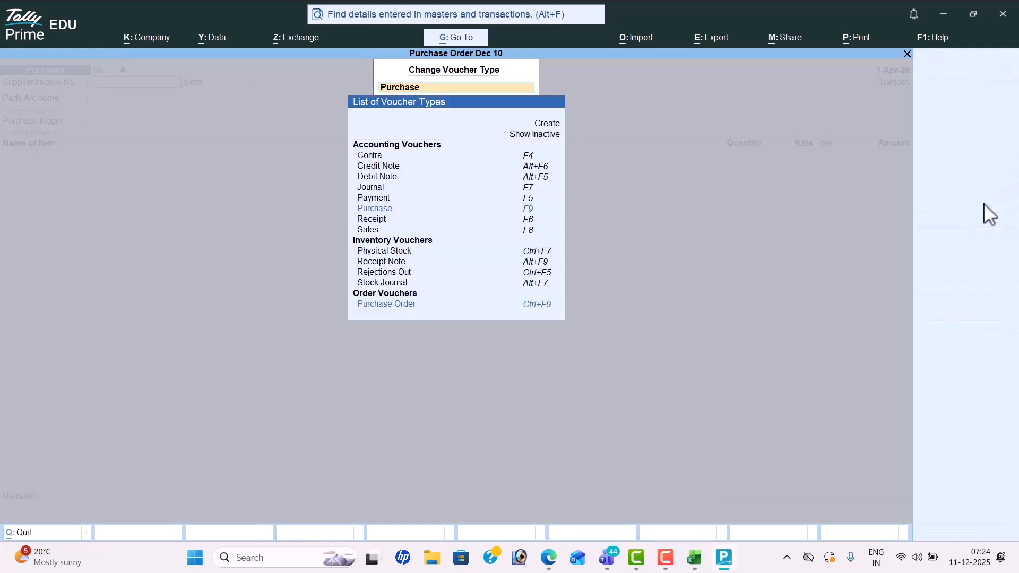
key("Down")
key("Down")
key("Down")
key("Down")
key("Down")
key("Down")
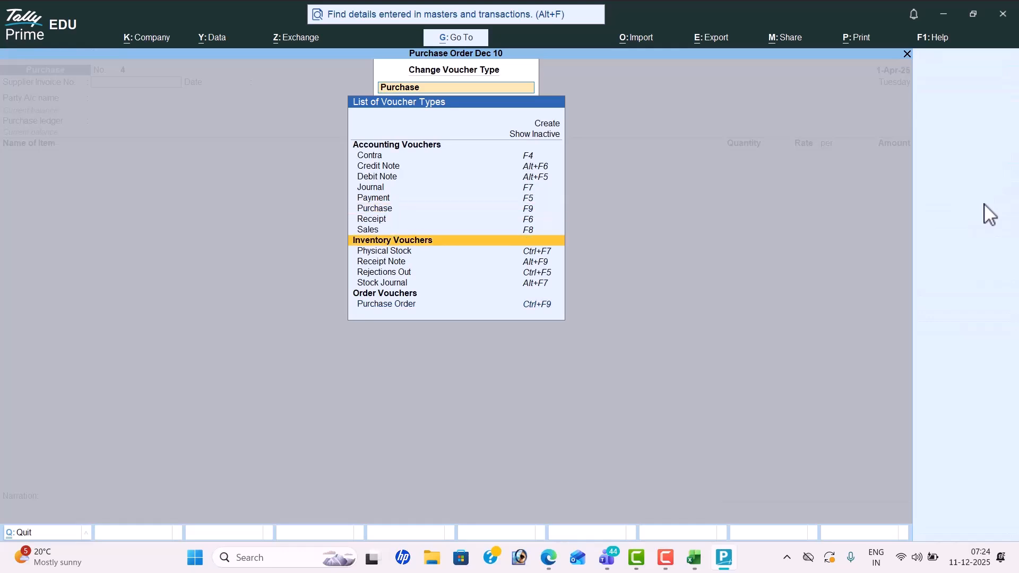
key("Down")
key("Return")
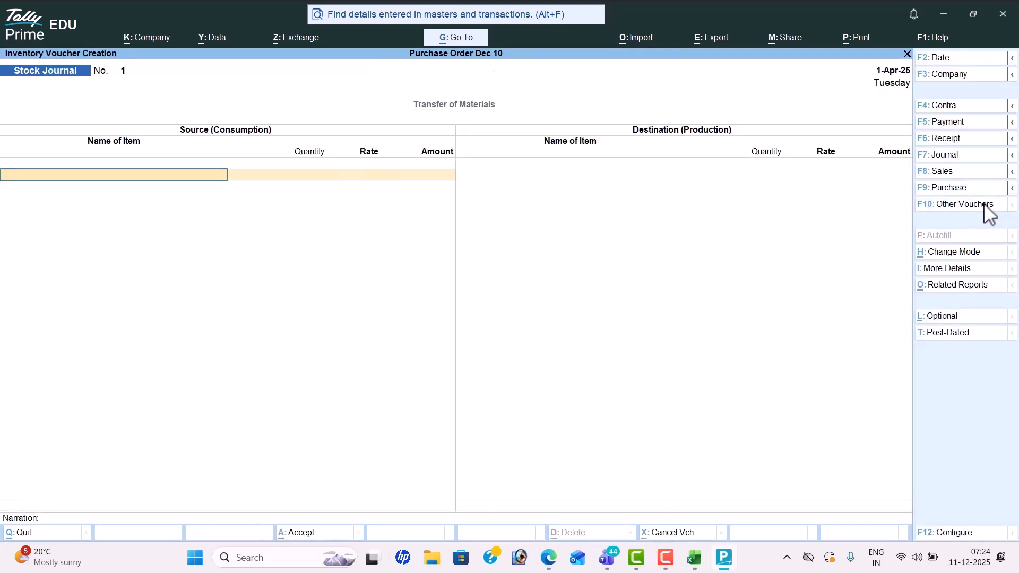
- Choose Wheat as the first consumed item in the Stock Journal's source list, glancing at the exercise PDF
type("W")
key("Return")
key("alt+Tab")
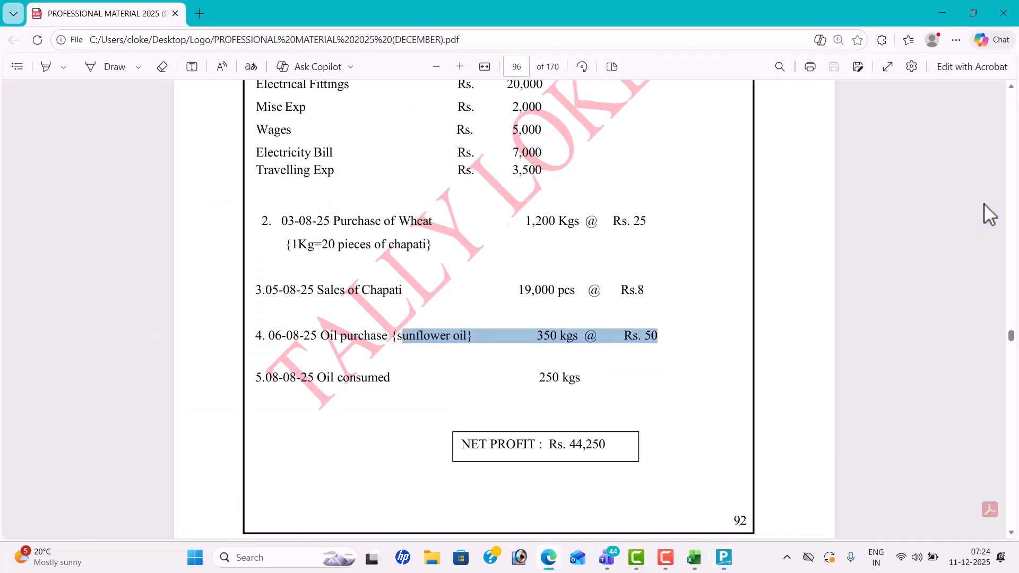
key("alt+Tab")
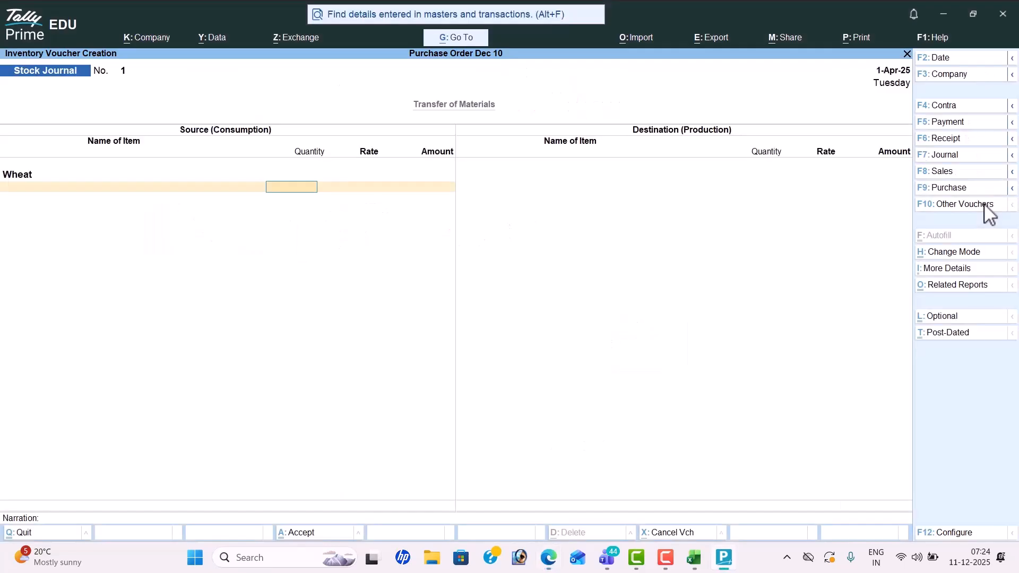
- Check the PDF's wheat purchase, chapati sales, oil purchase and oil consumed entries for the consumption quantities
key("alt+Tab")
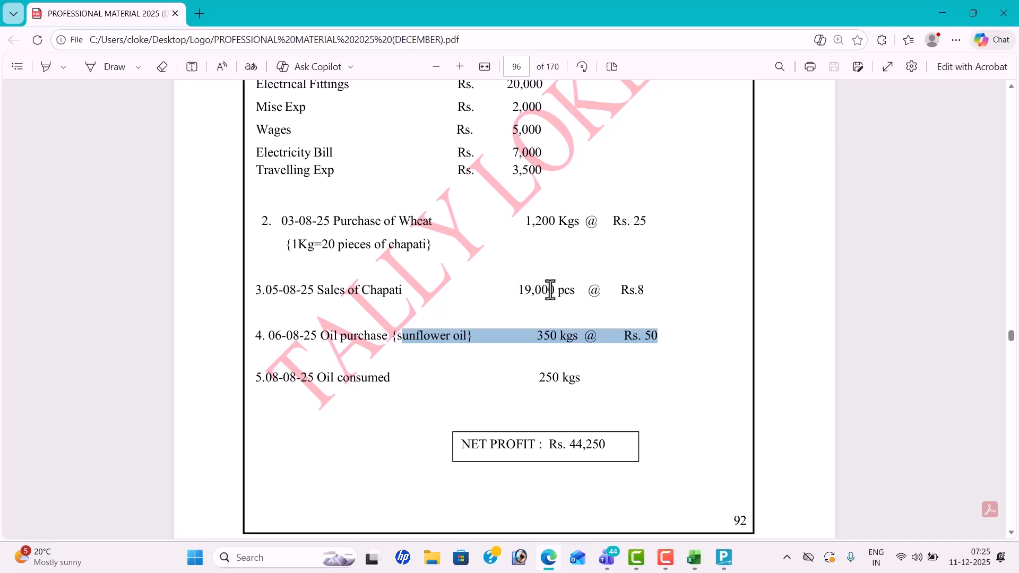
left_click(528, 220)
left_click_drag(528, 221, 578, 222)
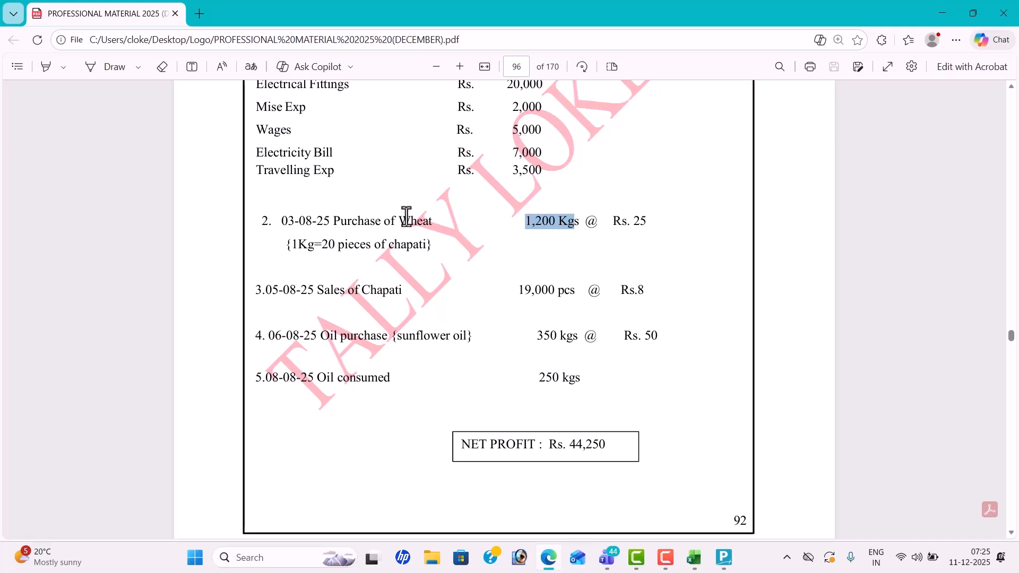
left_click_drag(406, 218, 435, 222)
left_click_drag(534, 337, 594, 338)
left_click_drag(535, 377, 594, 391)
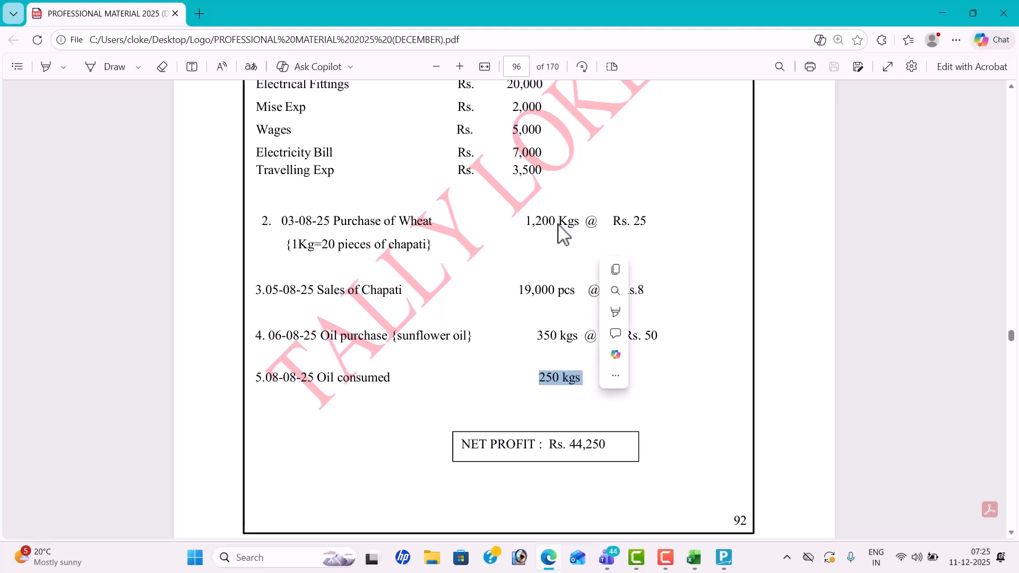
key("alt+Tab")
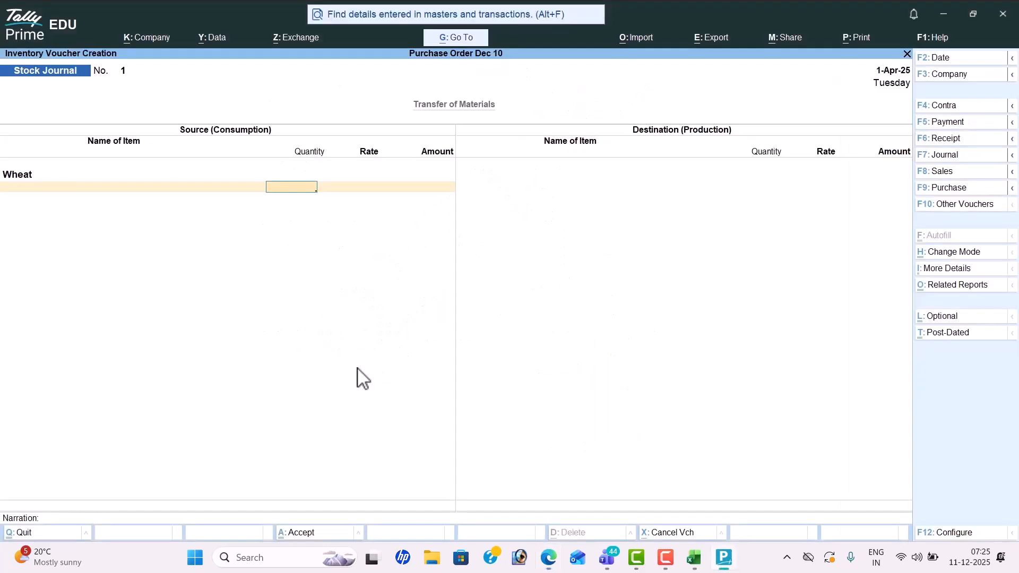
- Calculate the wheat consumed for the chapatis as 19000/20 in the built-in calculator
key("ctrl+n")
type("19200")
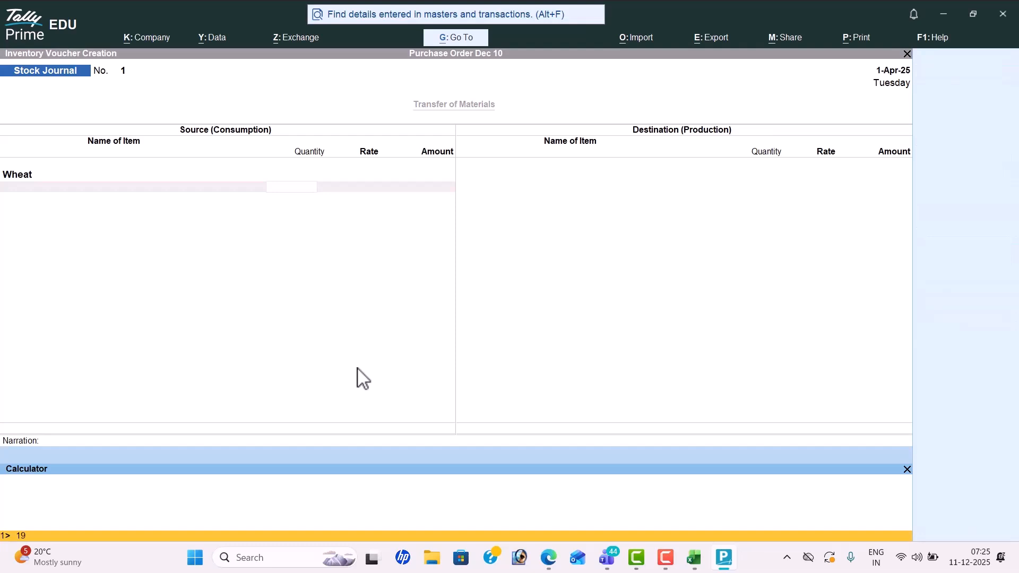
key("BackSpace")
type("000/20")
key("Return")
- Set Wheat's consumed quantity to 950 kgs and accept its default rate and amount
left_click(297, 187)
type("980")
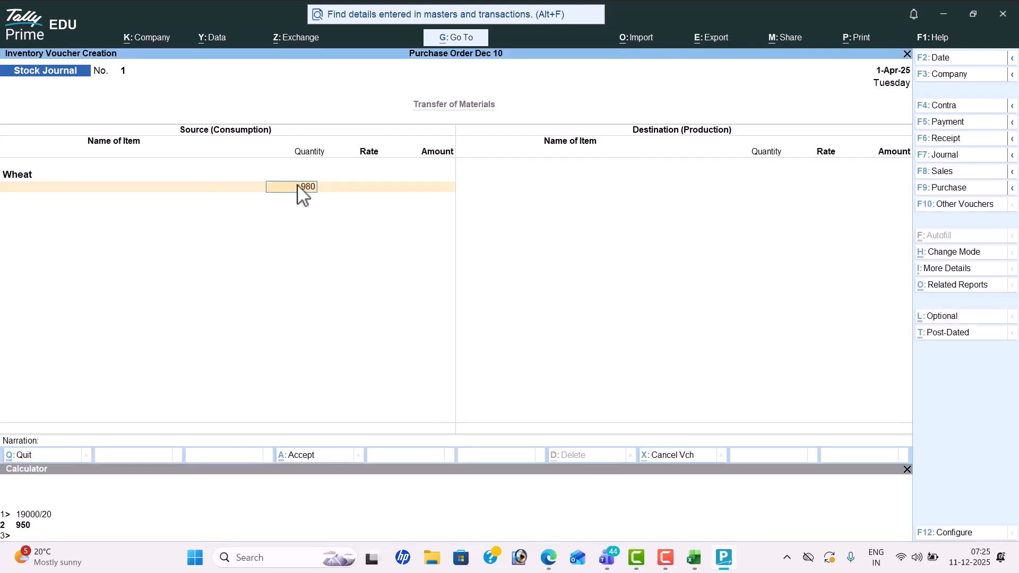
key("BackSpace")
key("BackSpace")
type("50")
key("Return")
key("Return")
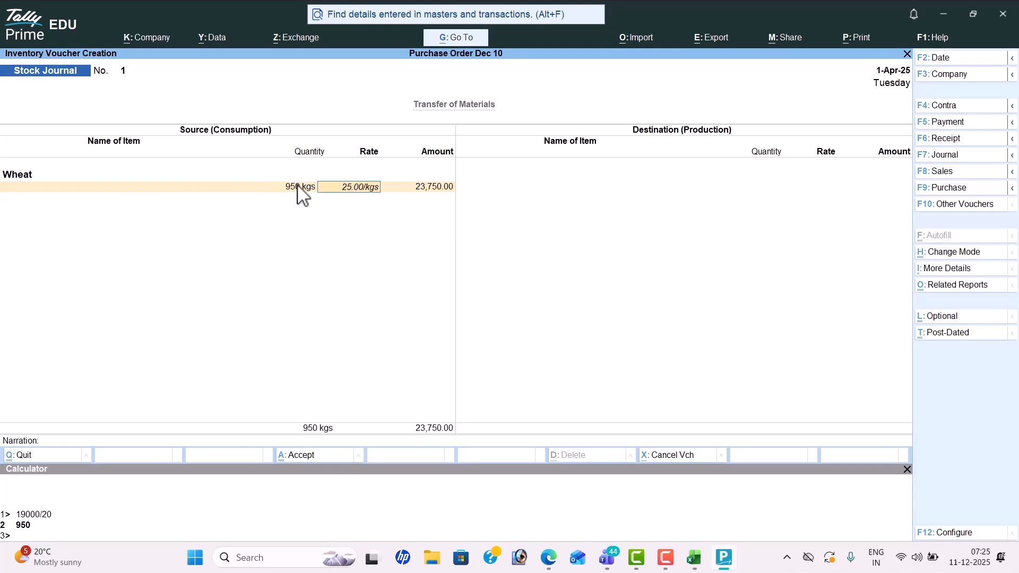
key("Return")
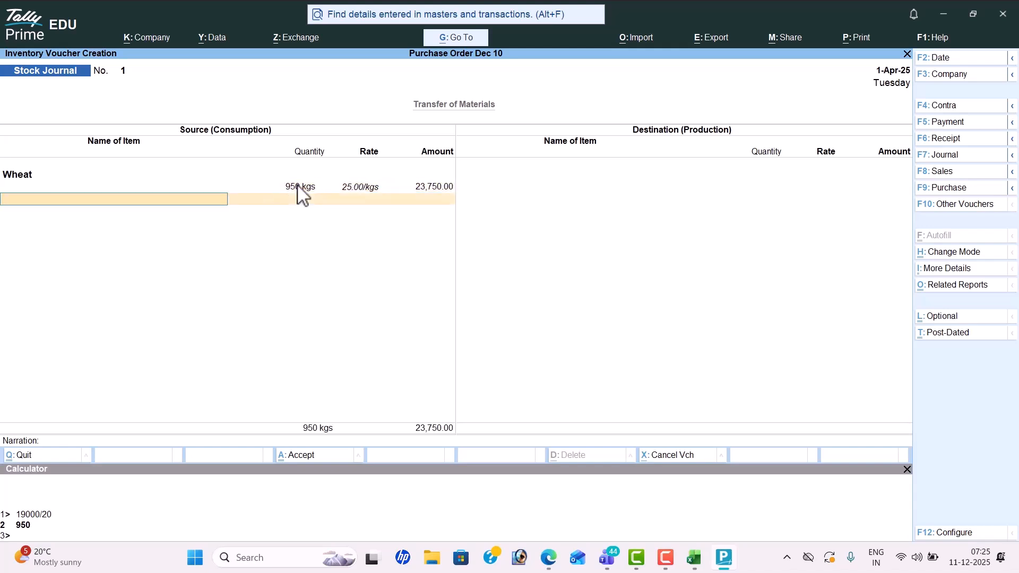
- Add Oil as a consumed item with quantity 250 kgs, accept its default rate and amount, and end the source list
type("C")
key("BackSpace")
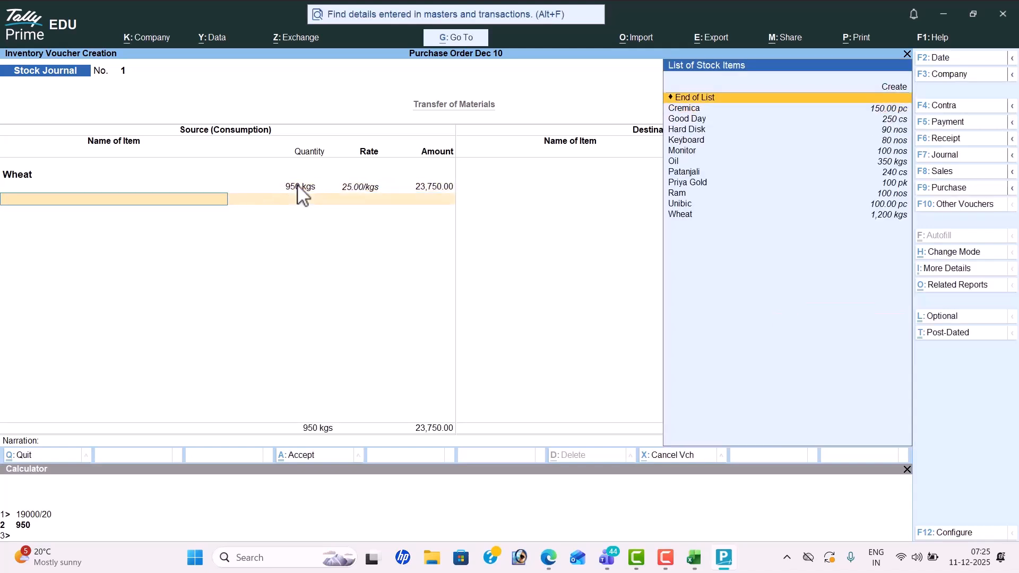
type("oi")
key("Return")
type("250")
key("Return")
key("Return")
key("Return")
key("Return")
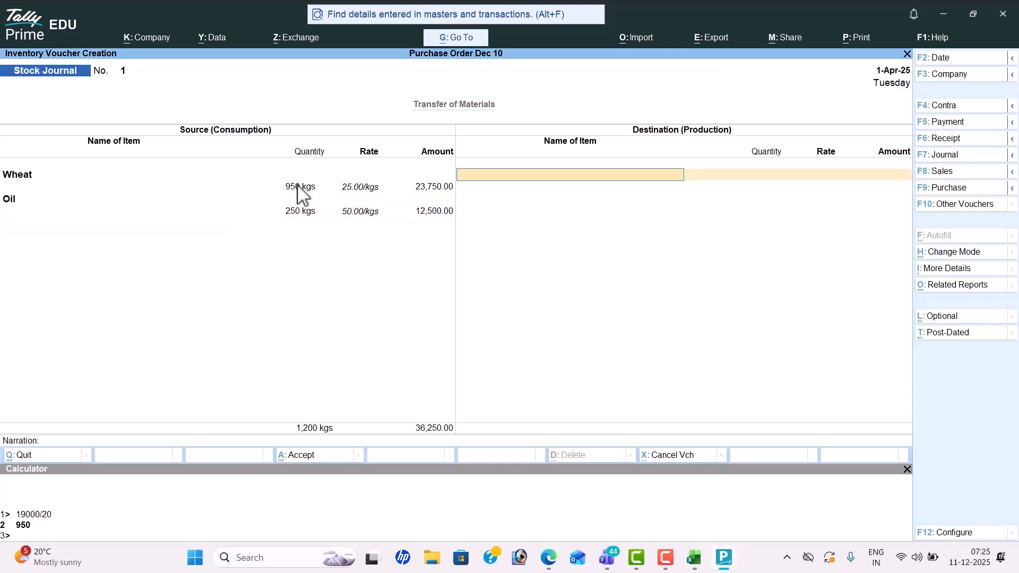
- Create the stock item Chapati under Primary with pc as its unit, from the Stock Journal's production side
key("alt+c")
type("Cha")
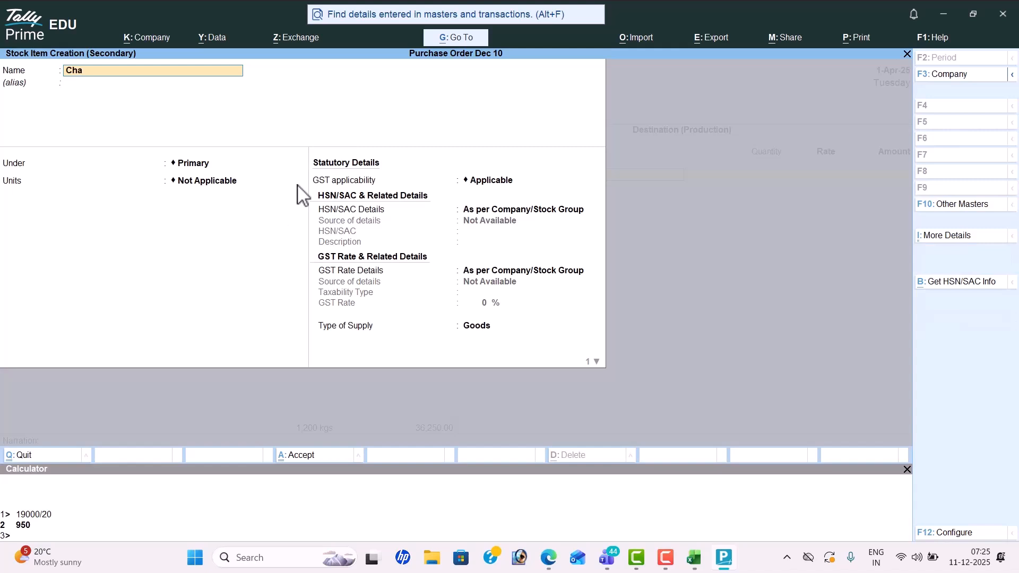
type("pati")
key("Return")
key("Return")
key("Return")
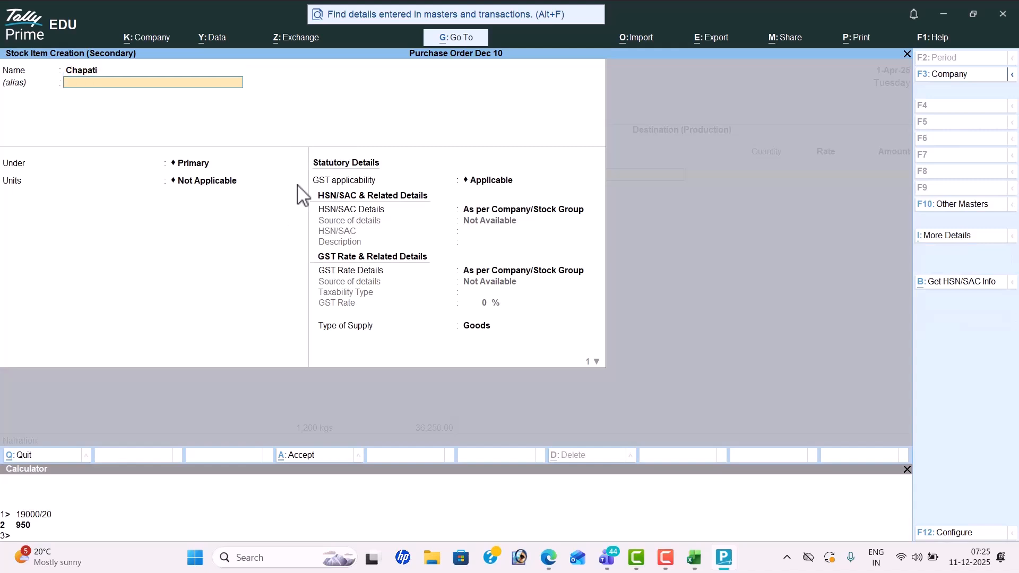
key("Down")
key("Down")
key("Down")
key("Down")
key("Down")
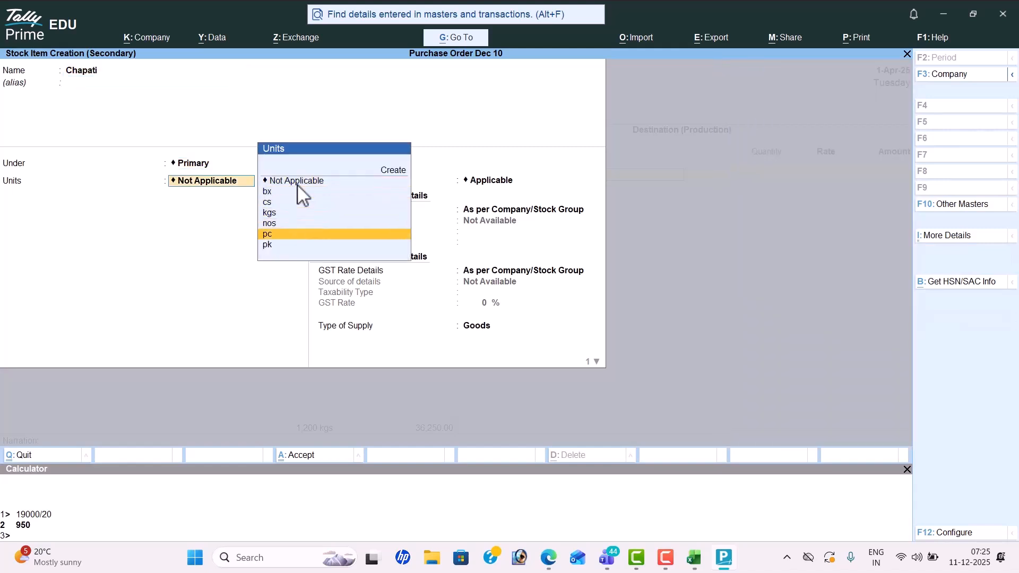
key("Return")
key("ctrl+a")
- Enter Chapati's produced quantity as 19,000 pc and amount as 36,250, and save the Stock Journal
type("19,000")
key("Return")
key("Return")
type("36250")
key("Return")
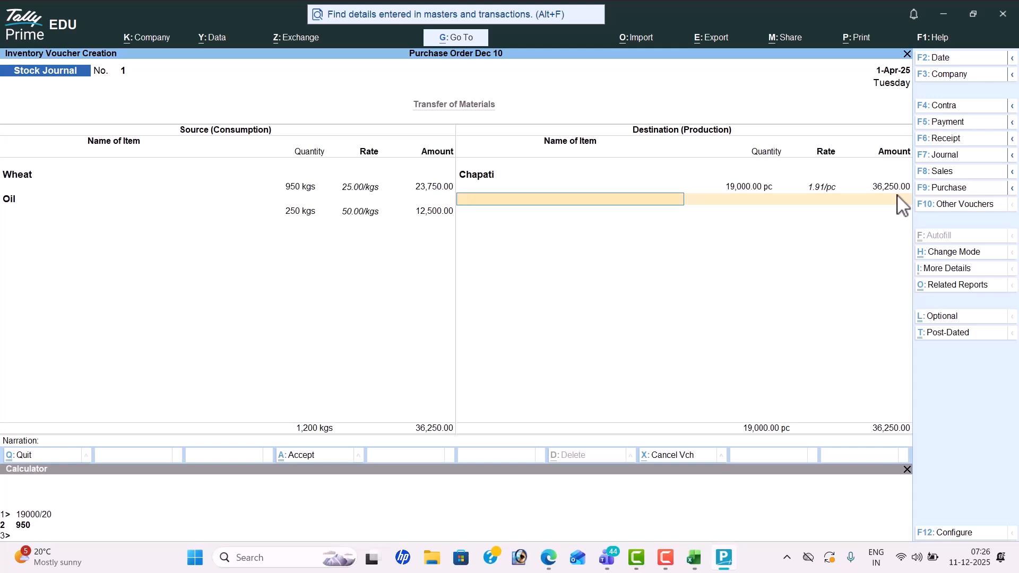
key("ctrl+a")
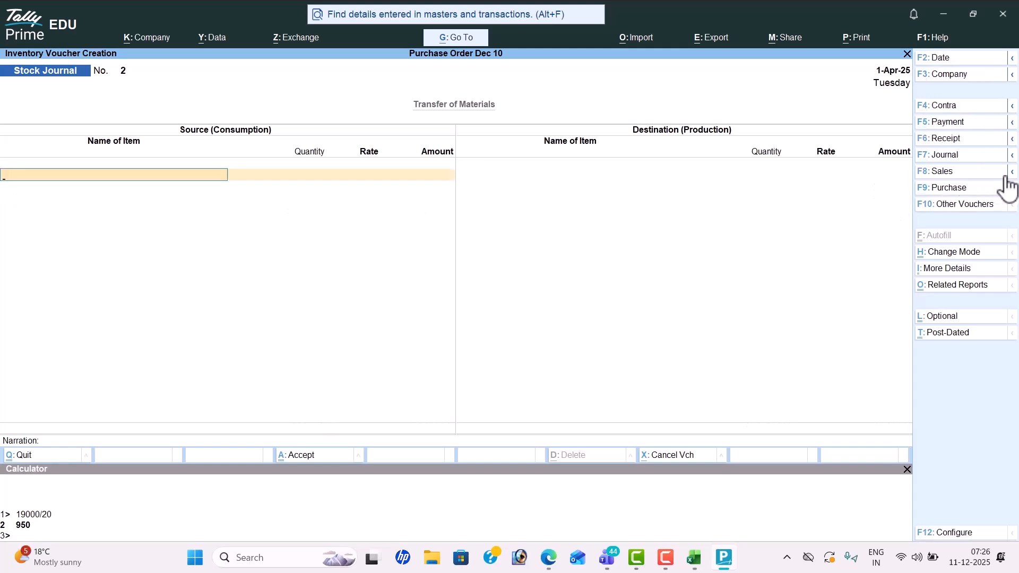
- Start a Sales voucher with Cash as the party account, leaving the dispatch and party details at their defaults
left_click(965, 172)
key("Return")
key("Return")
key("Return")
key("Return")
key("Return")
key("Return")
key("Return")
key("Return")
key("Return")
key("Return")
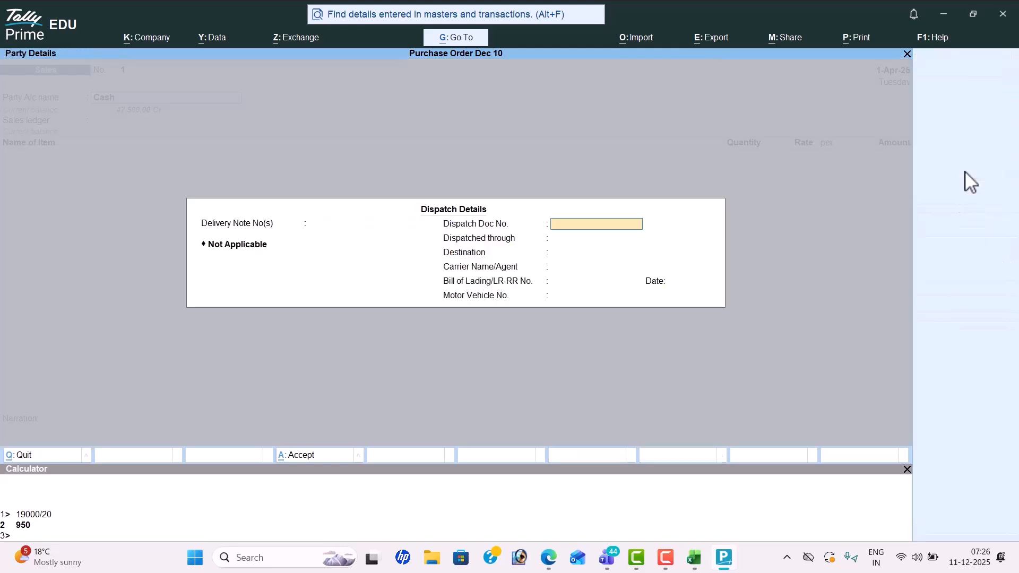
- Create a ledger named Sales under the sales accounts group and use it as the voucher's sales ledger
key("alt+c")
type("Sales")
key("Return")
key("Return")
type("Sa")
key("Return")
key("ctrl+a")
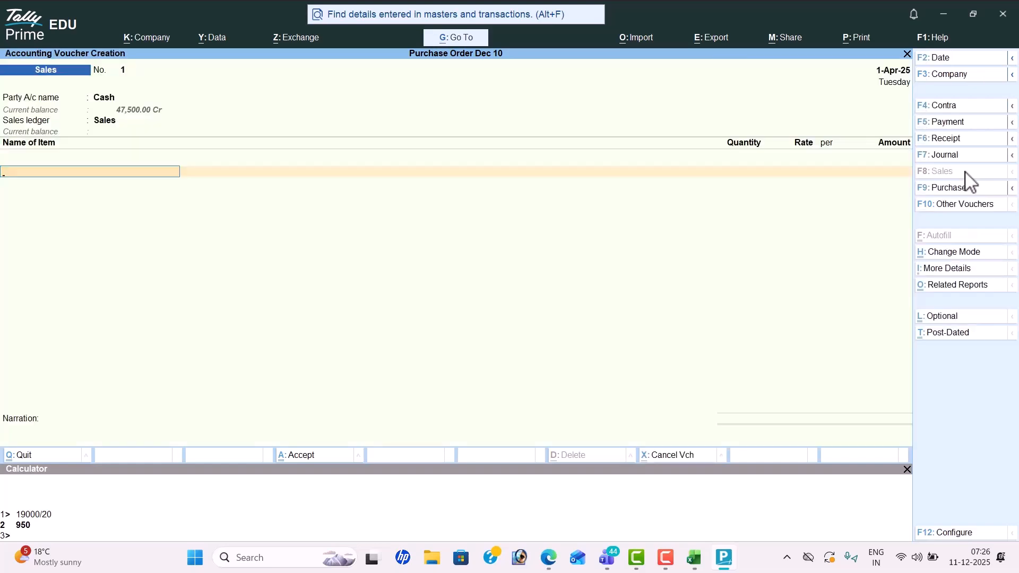
- Add Chapati to the sales voucher with tracking number Not Applicable and quantity 19,000 pc
type("C")
key("Return")
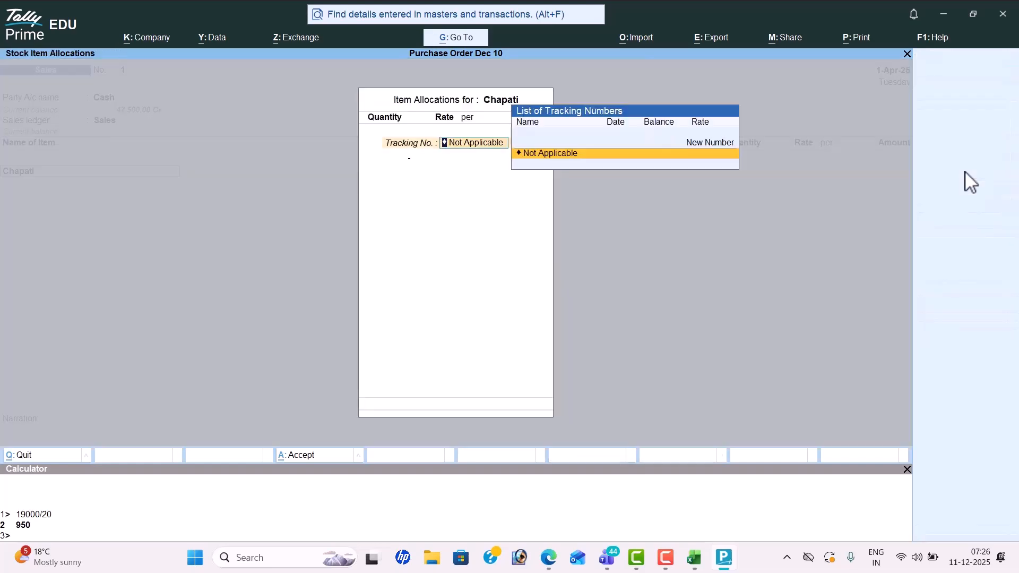
key("Return")
type("190000.00 pc")
key("Return")
key("BackSpace")
type("\\")
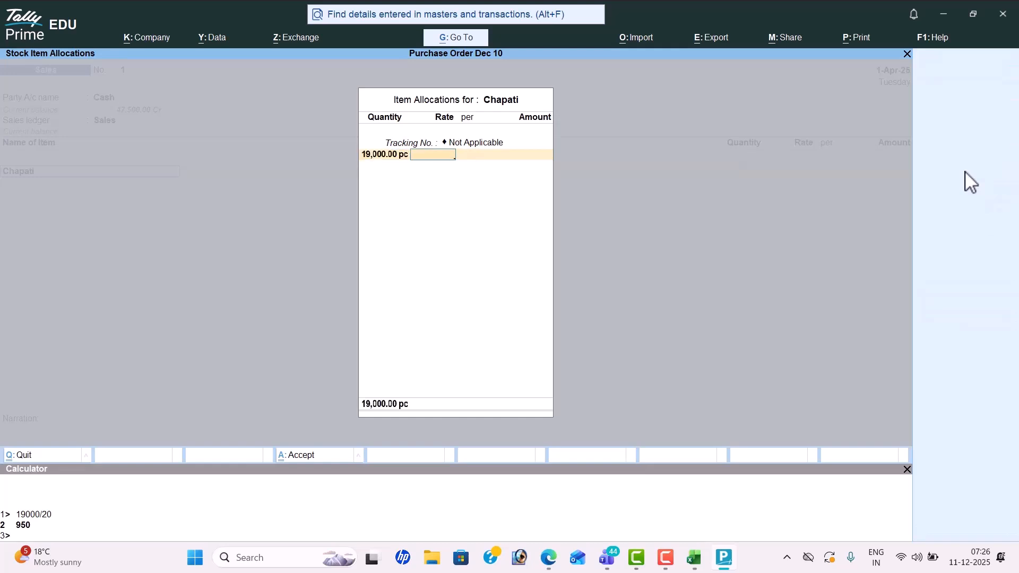
- Set Chapati's rate to the PDF's 8 per pc and complete its item allocation
key("alt+Tab")
key("alt+Tab")
type("5")
key("BackSpace")
type("8")
key("Return")
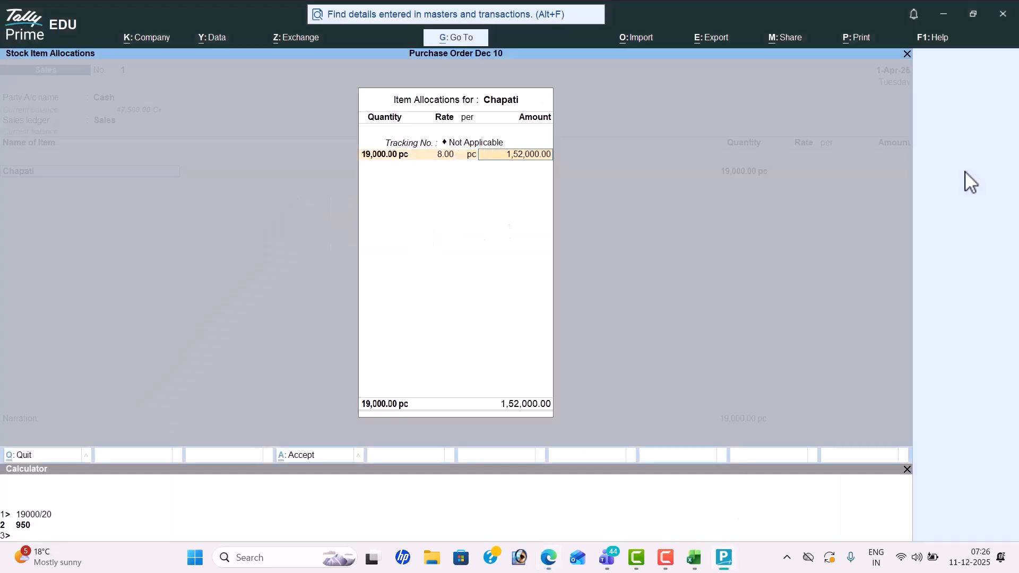
key("Return")
key("Return")
key("Return")
- End the item list, keep GST/e-Way Bill details at No, leave the narration blank, and save the Chapati sales voucher
key("Down")
key("Return")
key("Return")
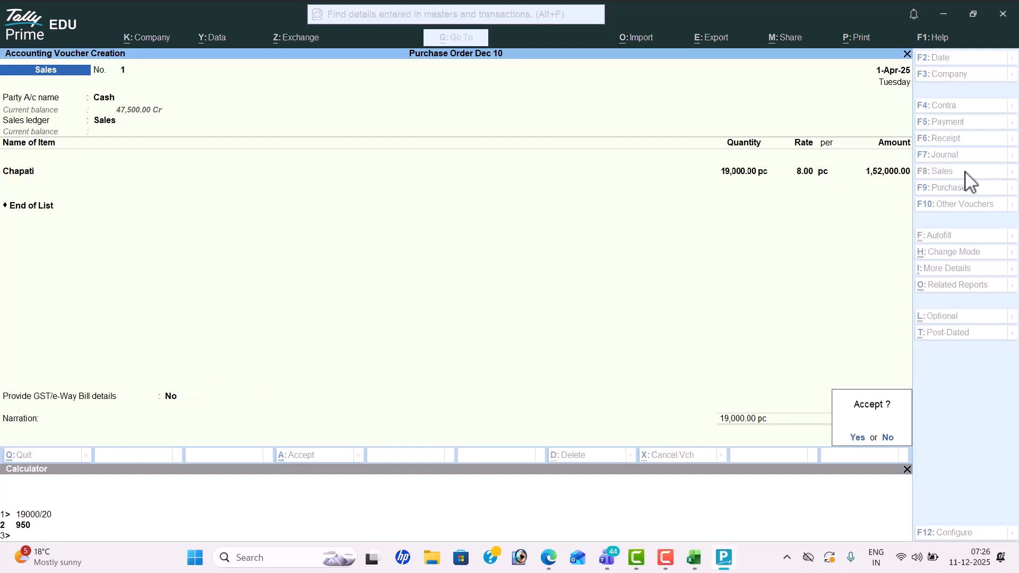
key("Return")
key("n")
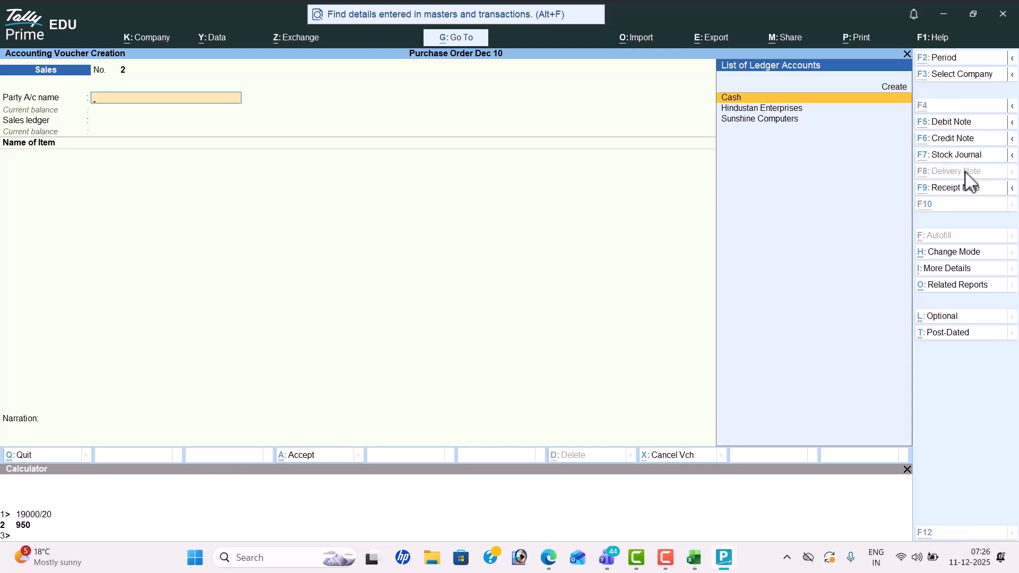
- Switch to the Microsoft Teams meeting and leave the call
key("alt+Tab")
key("alt+Tab")
key("alt+Tab")
key("alt+Tab")
key("alt+Tab")
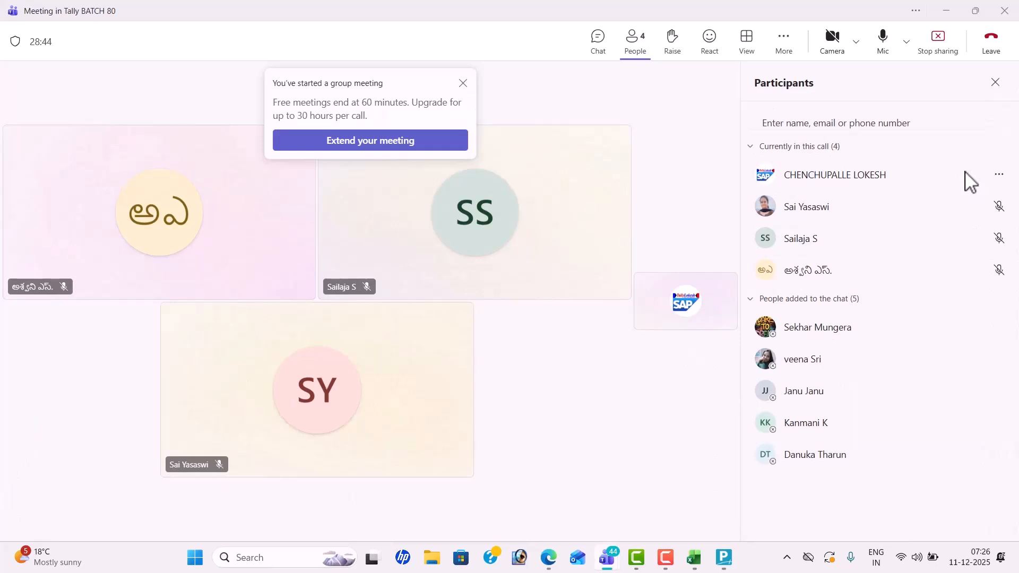
left_click(992, 43)
left_click(923, 161)
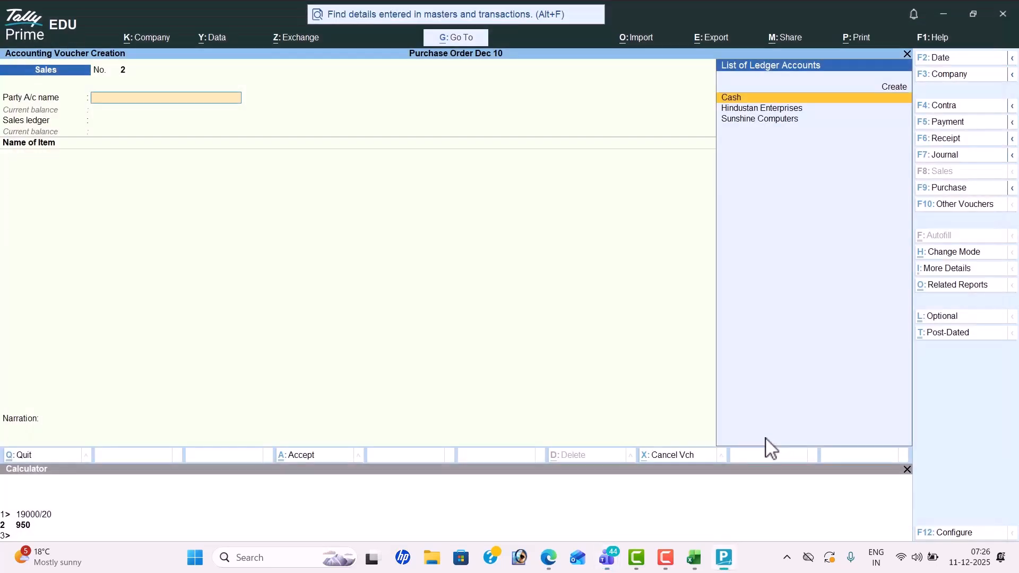
left_click(665, 557)
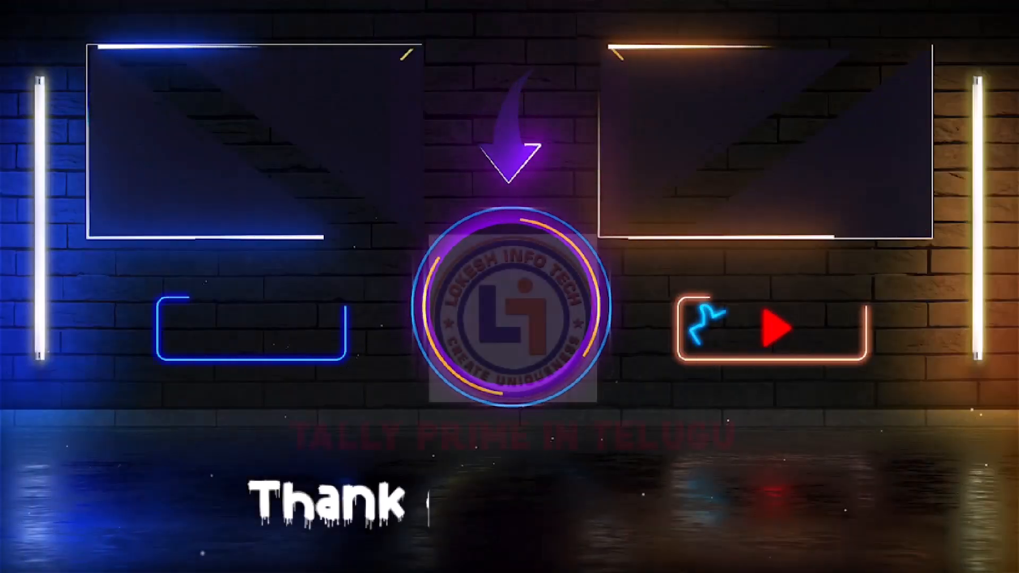